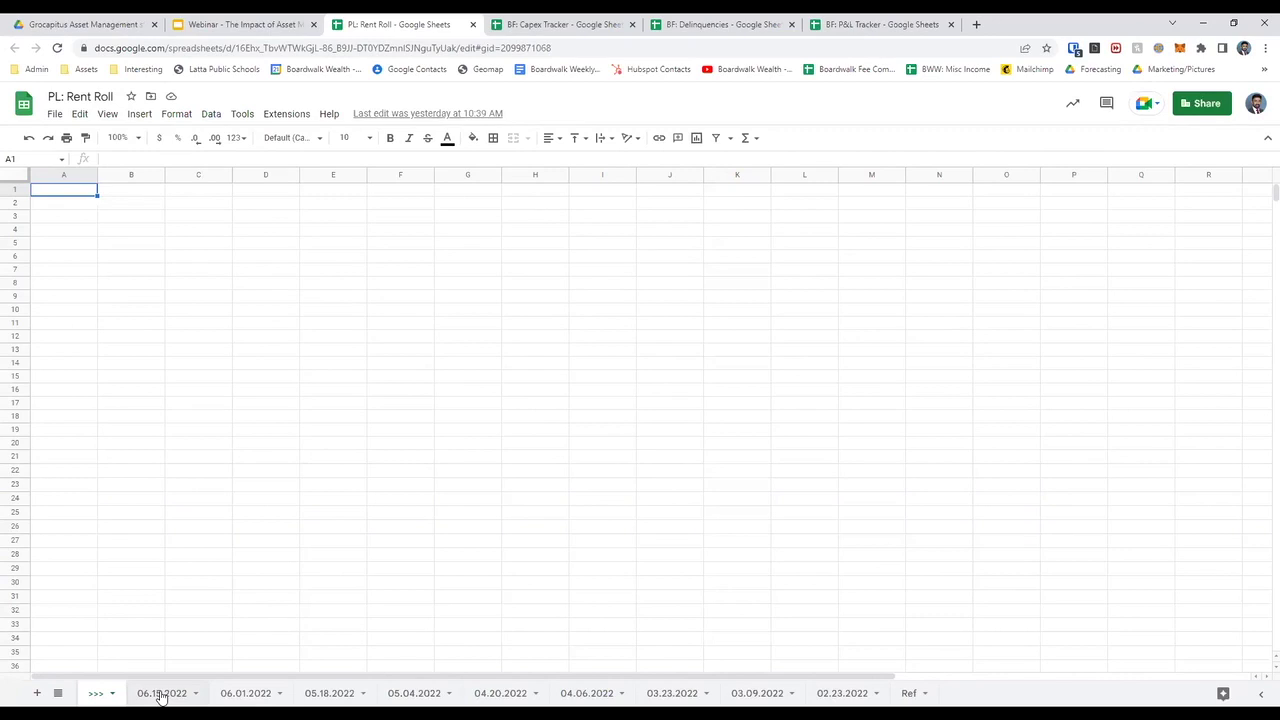
Open the 06.15.2022 rent roll sheet and select its data from Unit# through Term (Months) to examine the columns
{"action": "left_click", "coordinate": [160, 694]}
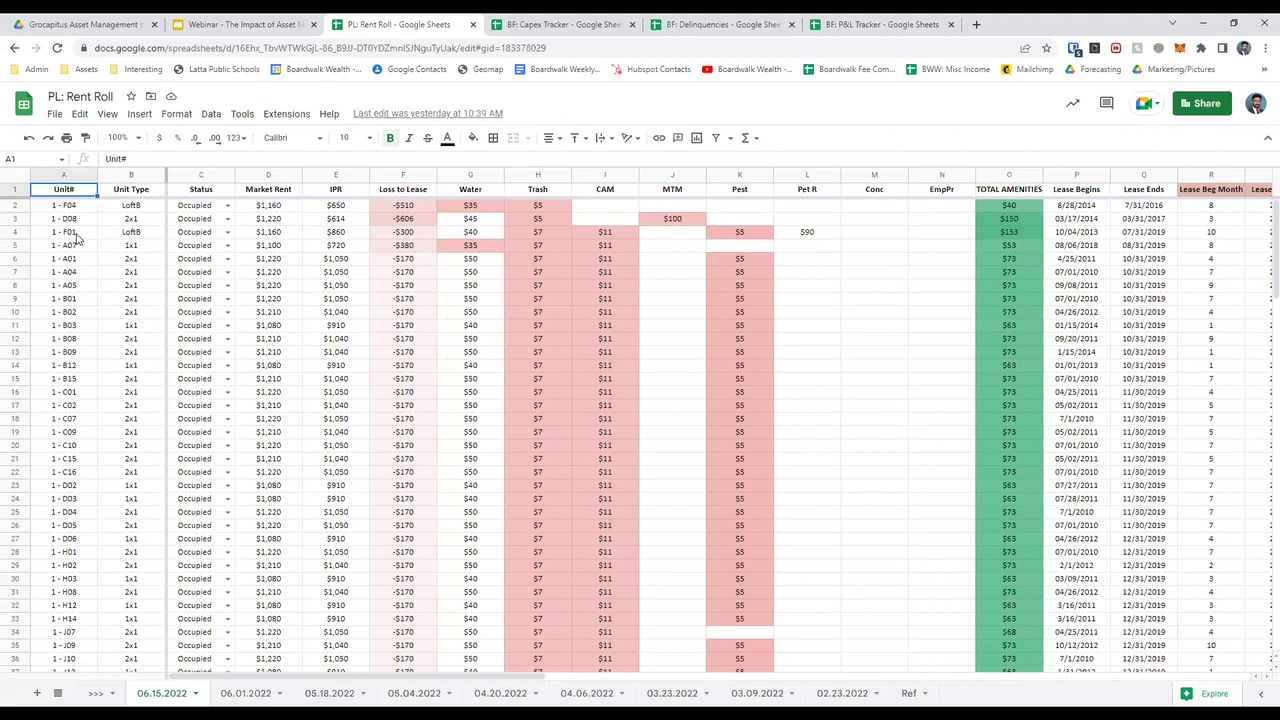
{"action": "key", "text": "ctrl+shift+Down"}
{"action": "key", "text": "shift+Right"}
{"action": "key", "text": "shift+Right"}
{"action": "key", "text": "shift+Right"}
{"action": "key", "text": "shift+Right"}
{"action": "key", "text": "shift+Right"}
{"action": "key", "text": "shift+Right"}
{"action": "key", "text": "shift+Right"}
{"action": "key", "text": "shift+Right"}
{"action": "key", "text": "shift+Right"}
{"action": "key", "text": "shift+Right"}
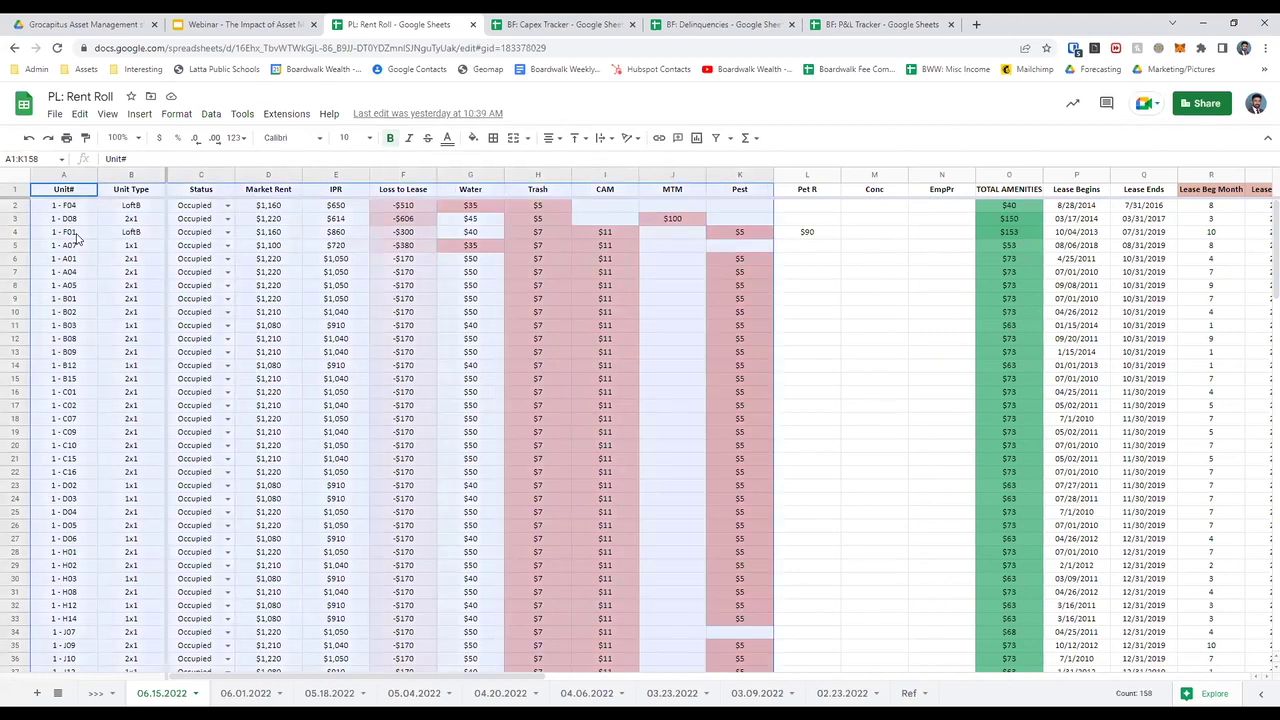
{"action": "key", "text": "shift+Right"}
{"action": "key", "text": "shift+Right"}
{"action": "key", "text": "shift+Right"}
{"action": "key", "text": "shift+Right"}
{"action": "key", "text": "shift+Right"}
{"action": "key", "text": "shift+Right"}
{"action": "key", "text": "shift+Right"}
{"action": "key", "text": "shift+Right"}
{"action": "key", "text": "shift+Right"}
{"action": "key", "text": "shift+Right"}
{"action": "key", "text": "shift+Right"}
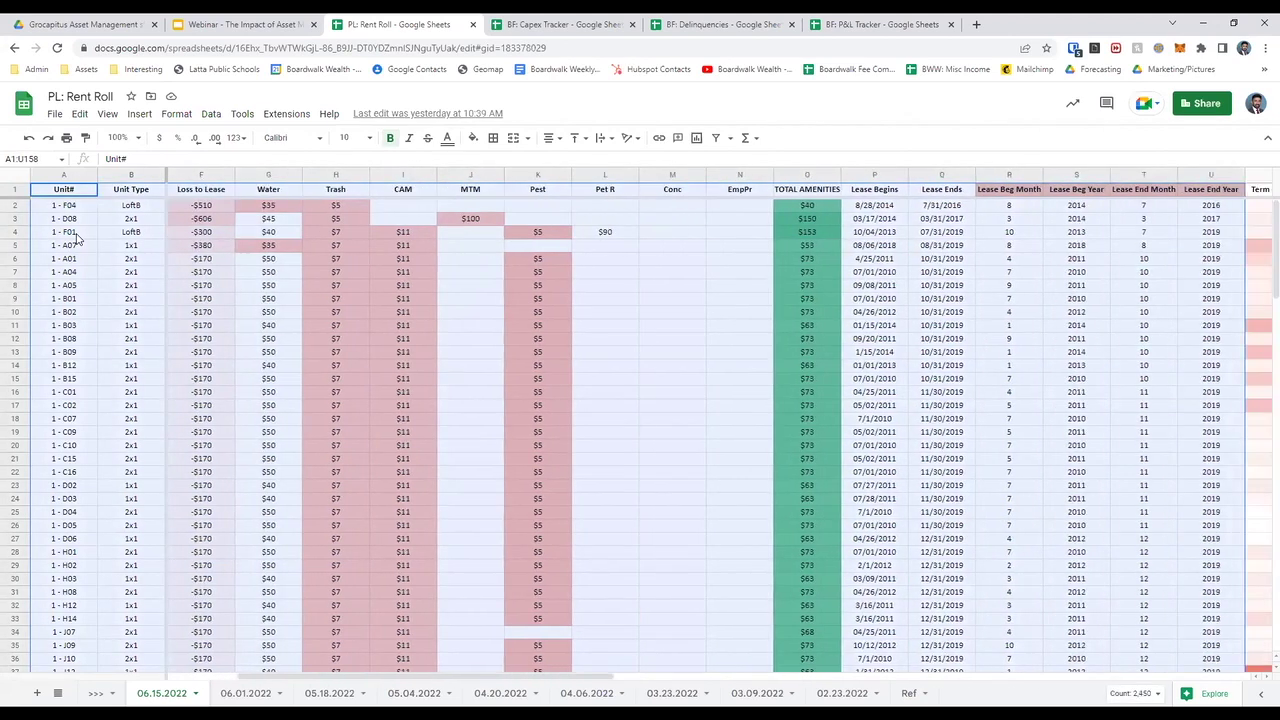
{"action": "key", "text": "Right"}
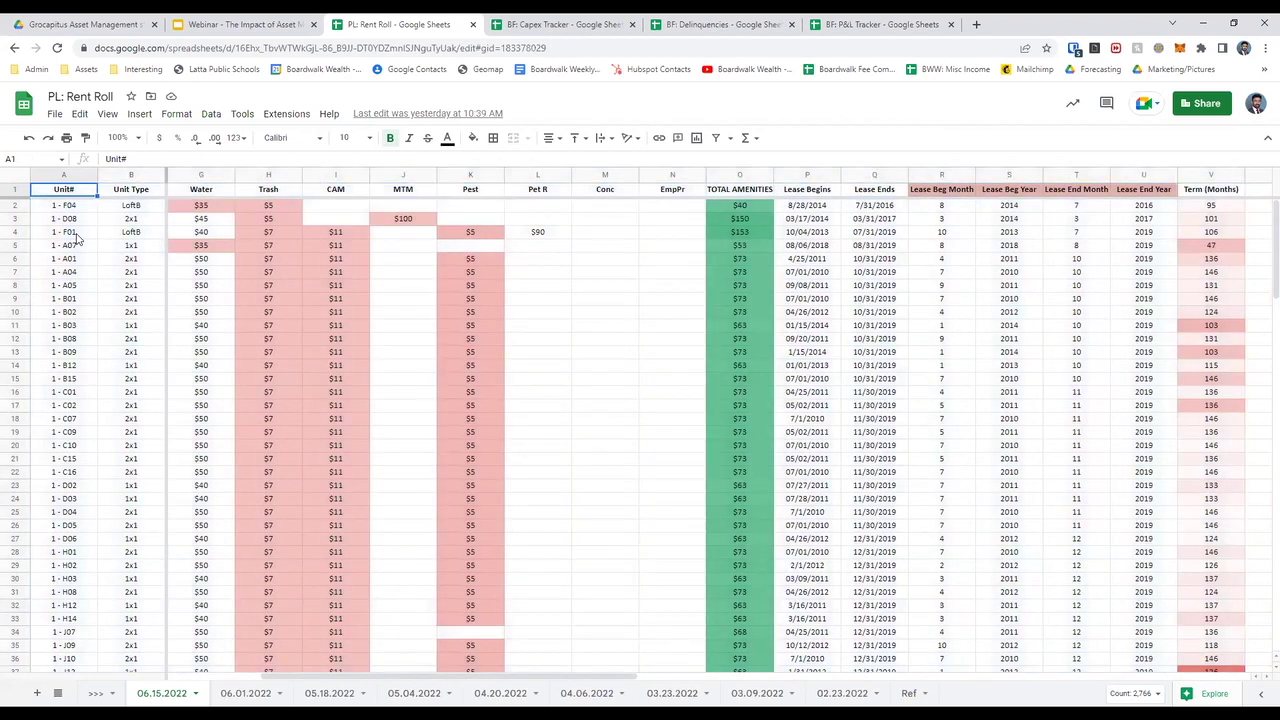
{"action": "key", "text": "Down"}
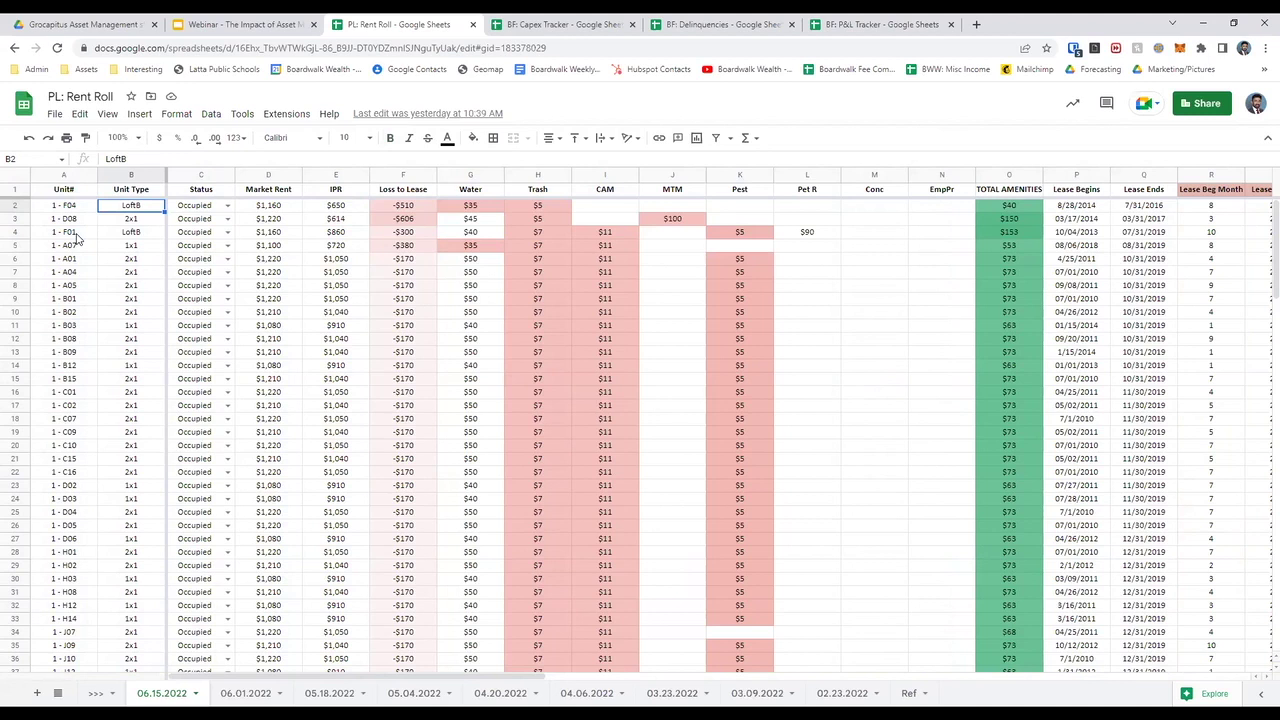
{"action": "key", "text": "ctrl+Home"}
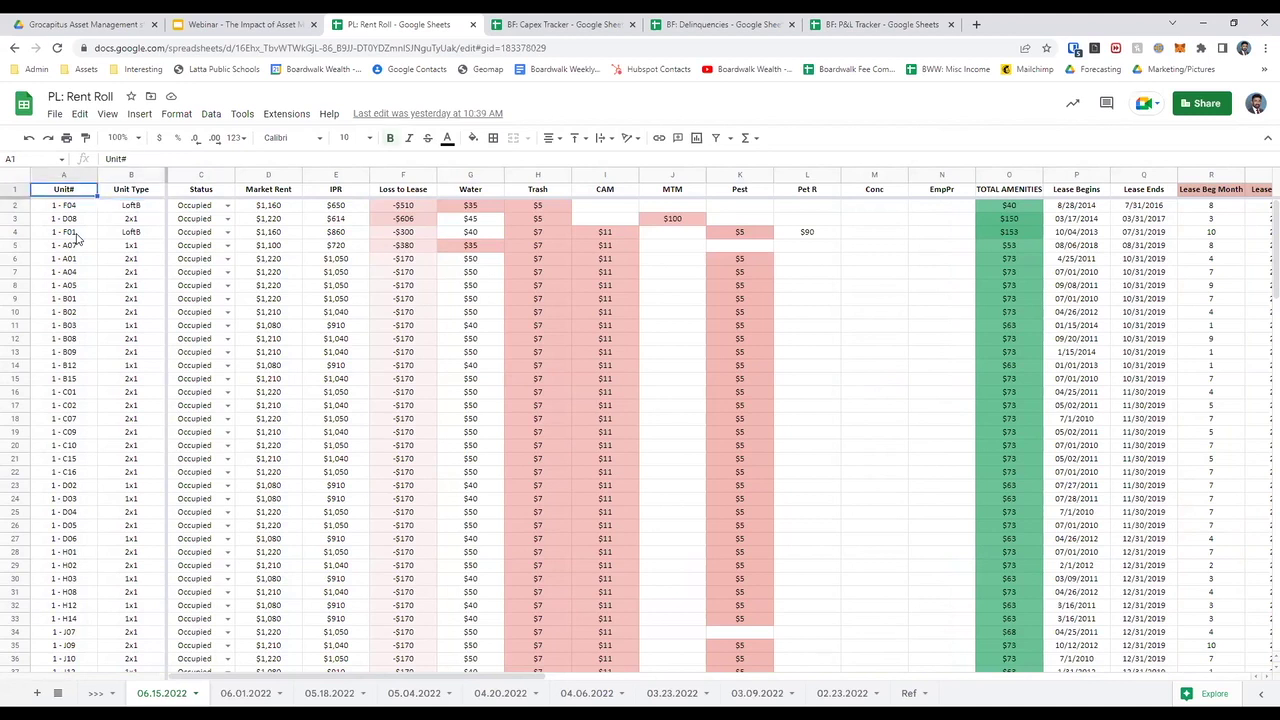
Set the sheet zoom to 120%
{"action": "left_click", "coordinate": [120, 137]}
{"action": "type", "text": "125"}
{"action": "key", "text": "Return"}
Examine the entries in the Unit# column and the first several entries in the Unit Type column
{"action": "key", "text": "Down"}
{"action": "key", "text": "Down"}
{"action": "key", "text": "Down"}
{"action": "key", "text": "Down"}
{"action": "key", "text": "Down"}
{"action": "key", "text": "Up"}
{"action": "key", "text": "Up"}
{"action": "key", "text": "Up"}
{"action": "key", "text": "Up"}
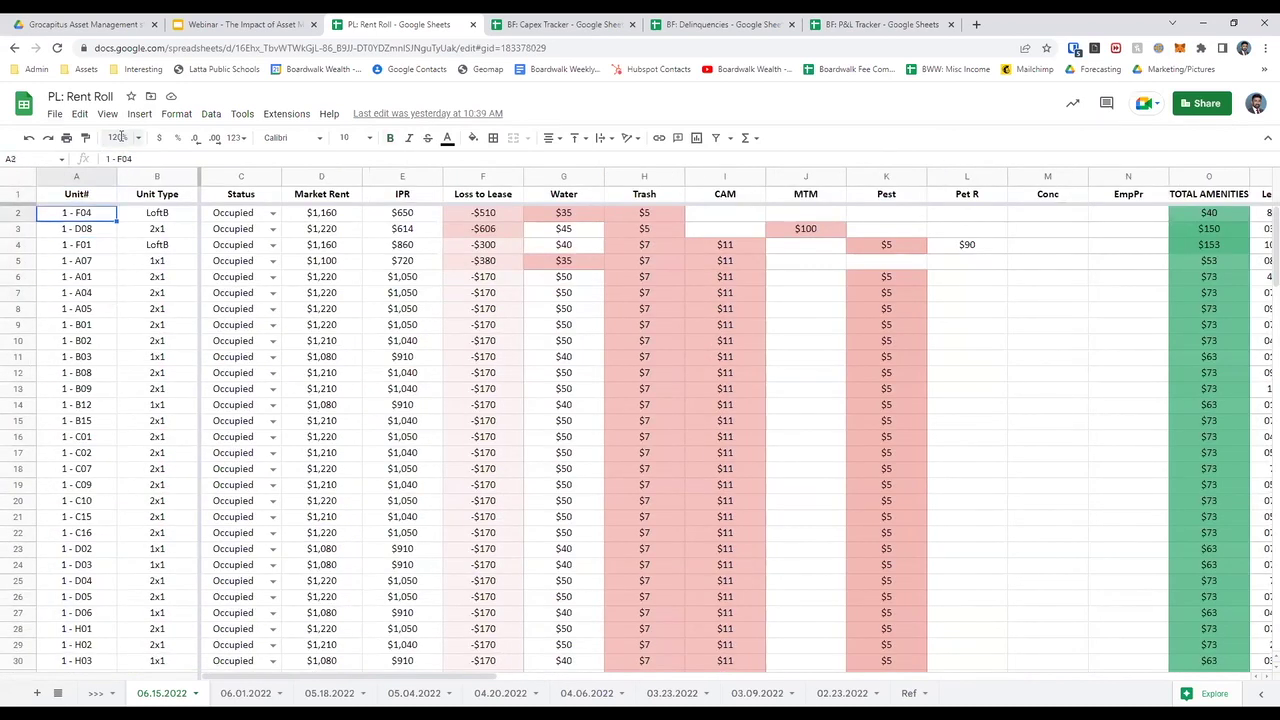
{"action": "key", "text": "Right"}
{"action": "key", "text": "Up"}
{"action": "key", "text": "Down"}
{"action": "key", "text": "Down"}
{"action": "key", "text": "shift+Down"}
{"action": "key", "text": "shift+Down"}
{"action": "key", "text": "shift+Down"}
{"action": "key", "text": "shift+Down"}
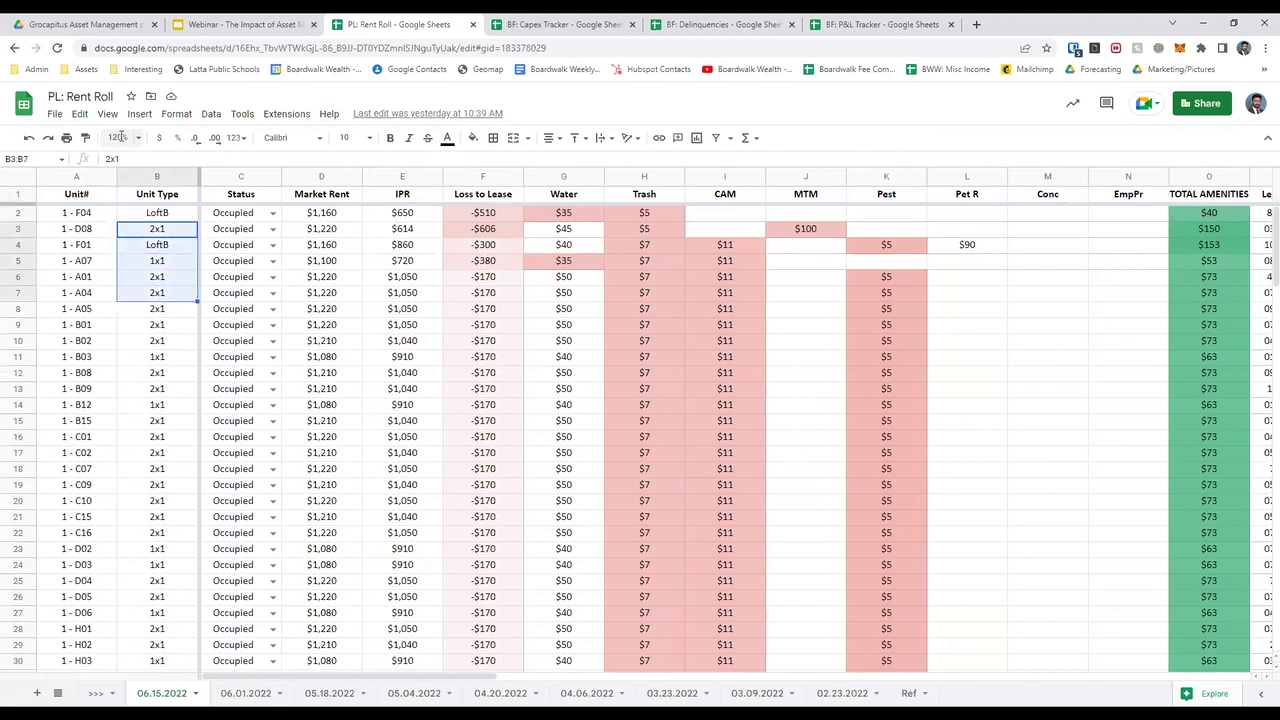
View the available status options for the first unit in the Status column
{"action": "key", "text": "Up"}
{"action": "key", "text": "Right"}
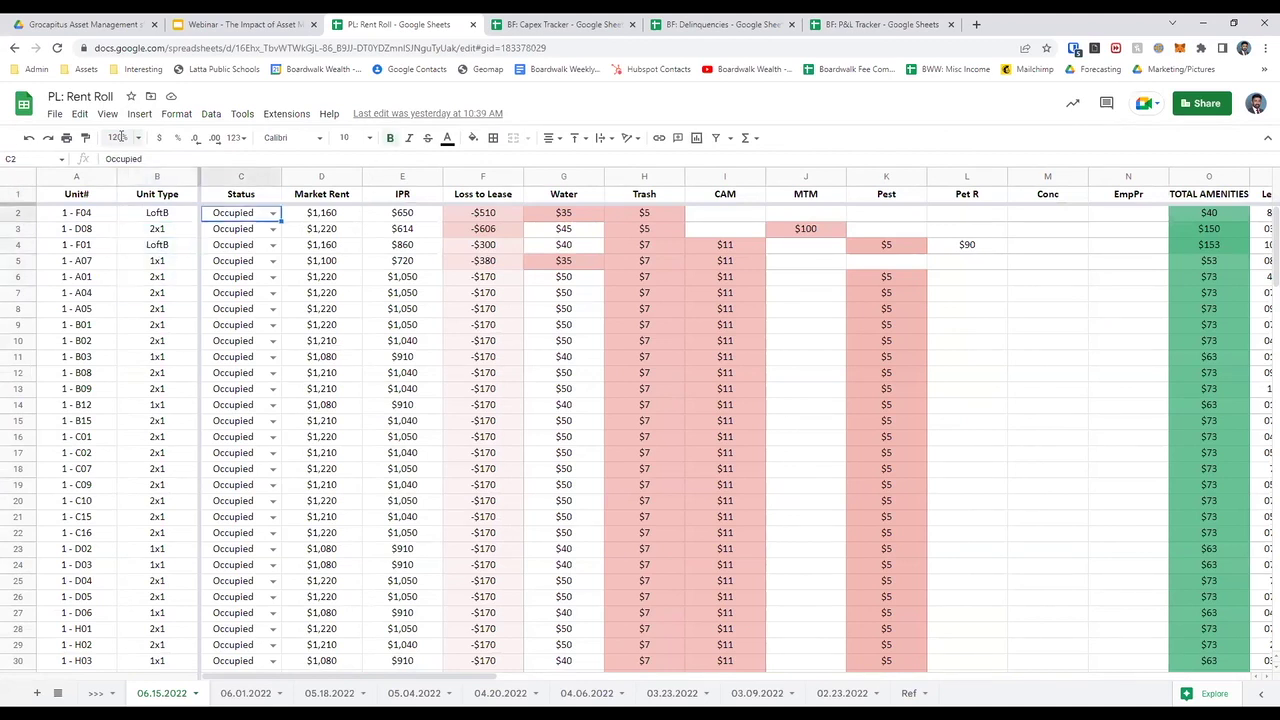
{"action": "key", "text": "Return"}
{"action": "key", "text": "Escape"}
{"action": "key", "text": "Return"}
{"action": "key", "text": "Escape"}
{"action": "key", "text": "Return"}
{"action": "key", "text": "Escape"}
Try to relabel the IPR header in E1 as Rent
{"action": "key", "text": "Right"}
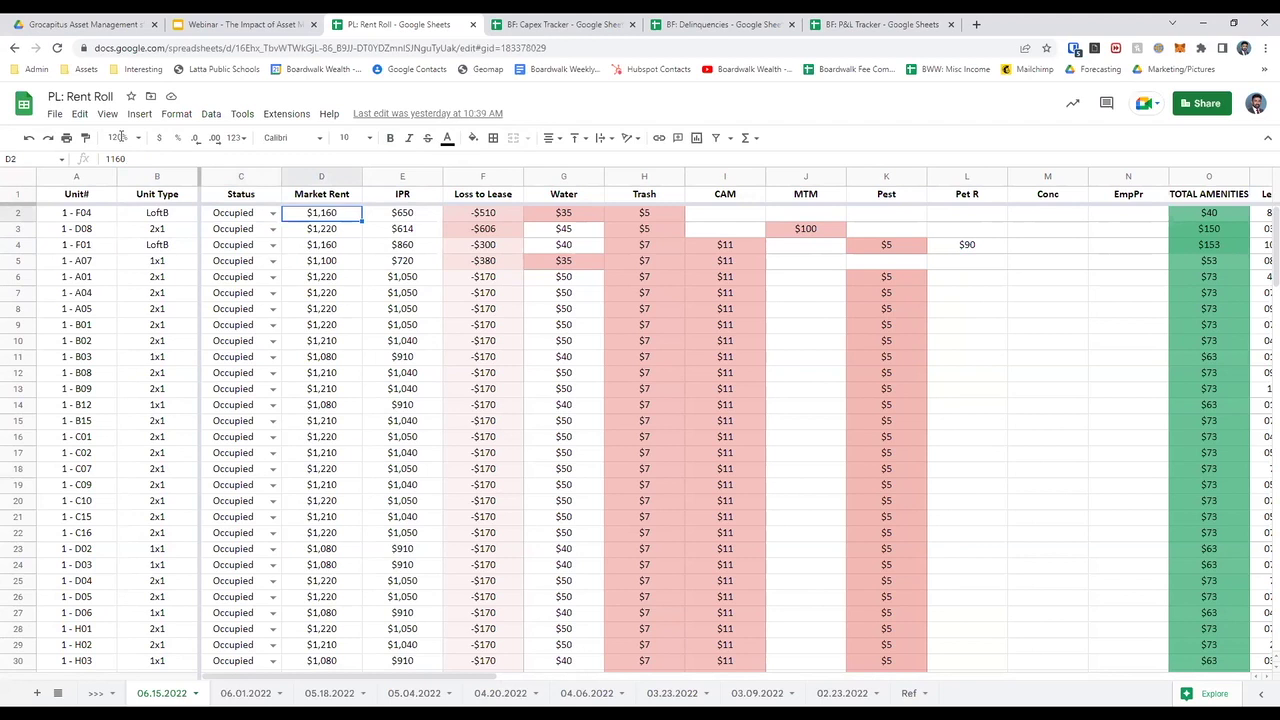
{"action": "key", "text": "Right"}
{"action": "key", "text": "Up"}
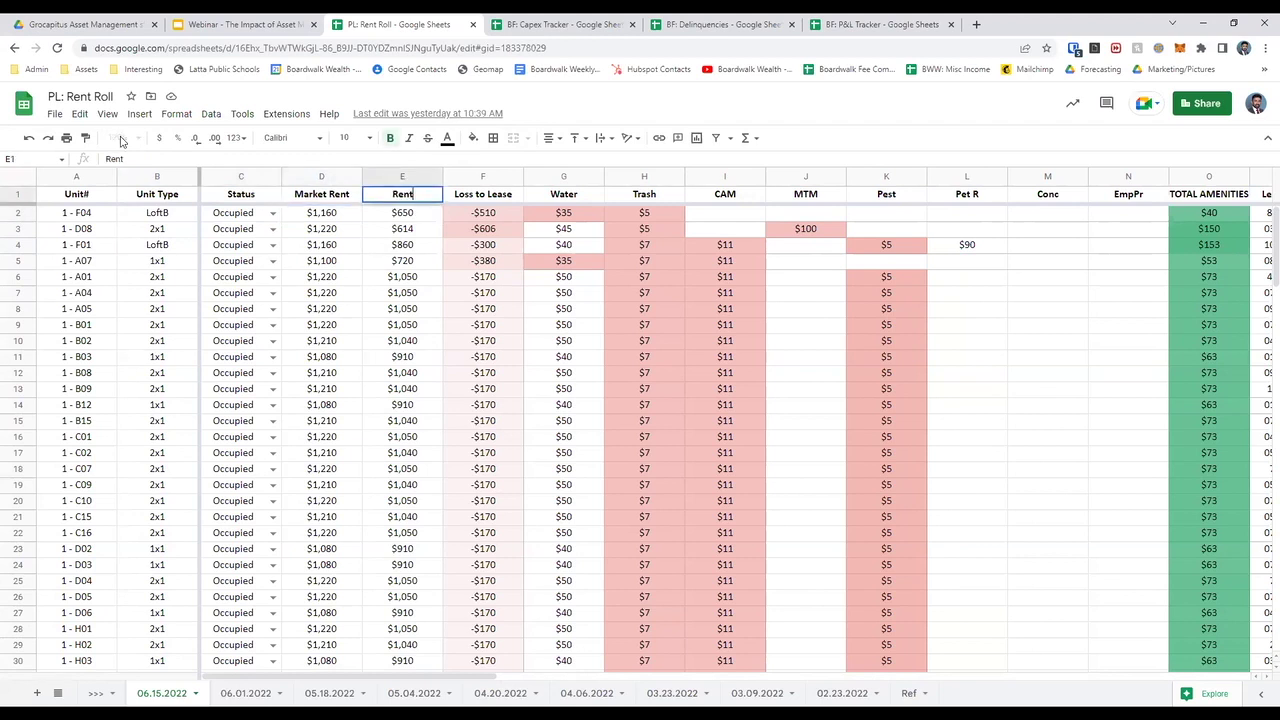
{"action": "key", "text": "Right"}
{"action": "key", "text": "Left"}
{"action": "key", "text": "Left"}
{"action": "key", "text": "Left"}
{"action": "key", "text": "Left"}
{"action": "key", "text": "Left"}
{"action": "key", "text": "Down"}
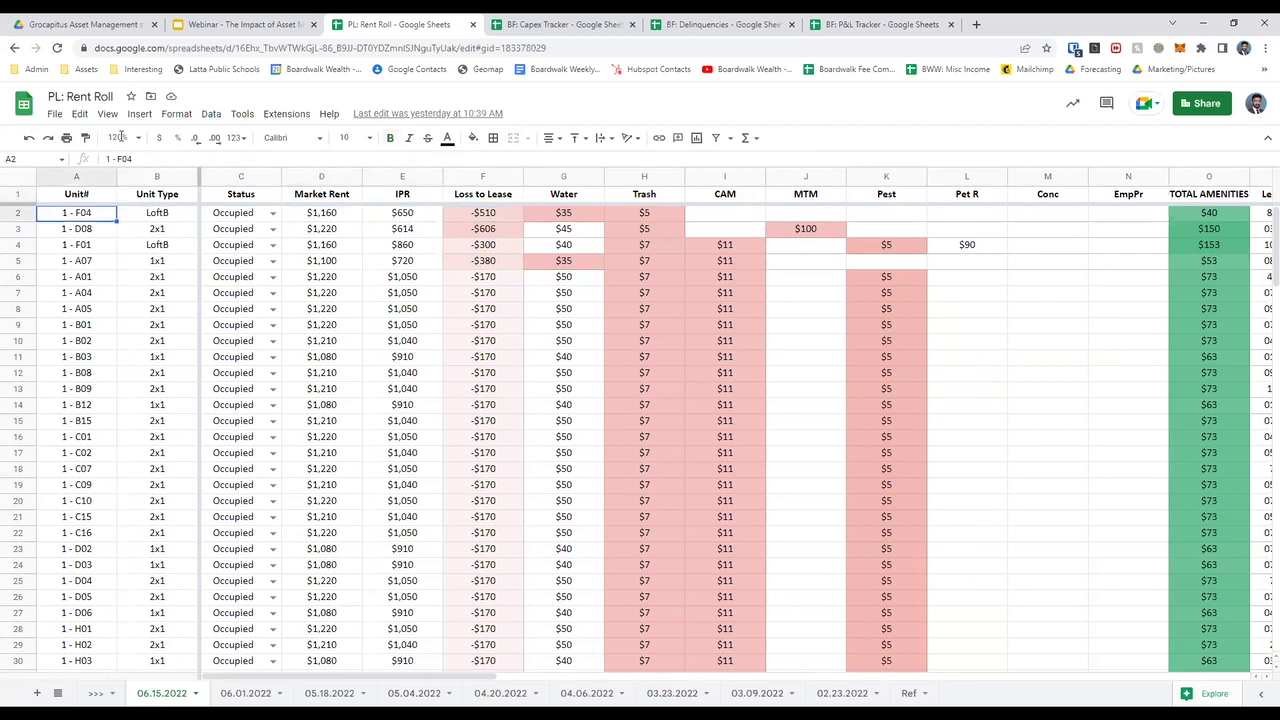
Select the entire Unit# through IPR columns
{"action": "key", "text": "ctrl+space"}
{"action": "key", "text": "shift+Right"}
{"action": "key", "text": "shift+Right"}
{"action": "key", "text": "shift+Right"}
{"action": "key", "text": "shift+Right"}
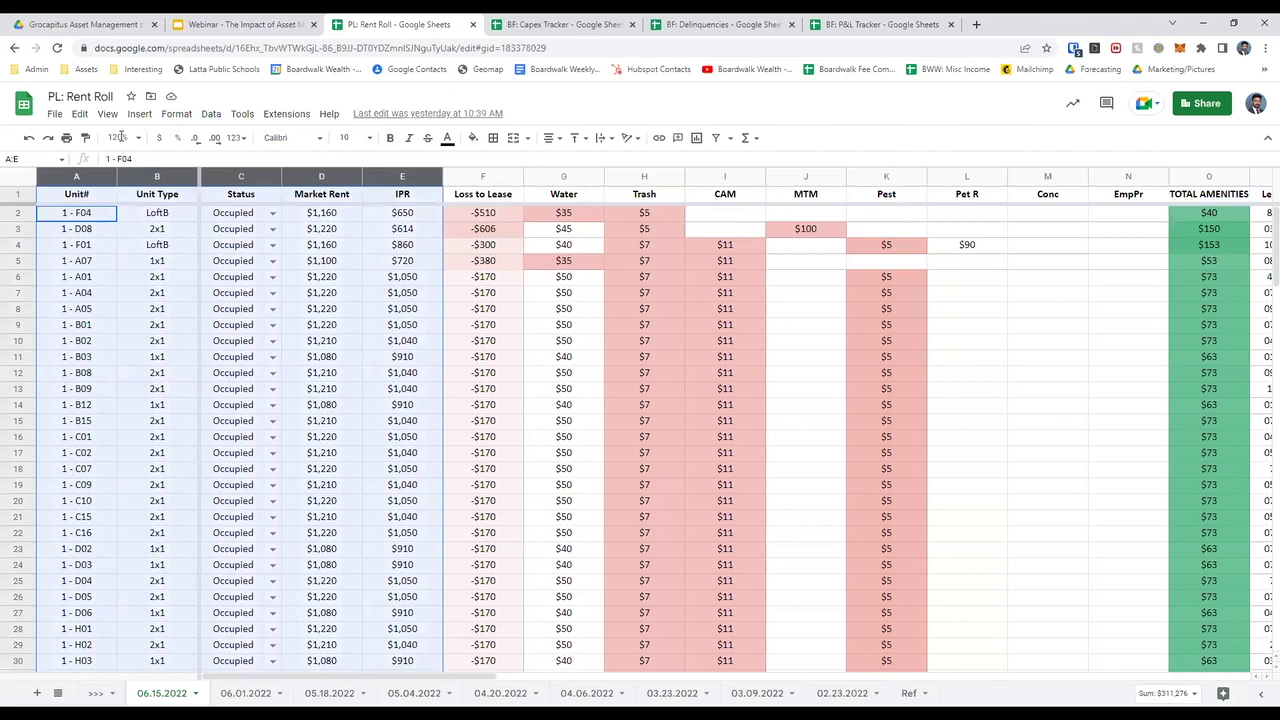
Compare the first unit's Market Rent, IPR and Loss to Lease cells, including the formula in F2
{"action": "key", "text": "Right"}
{"action": "key", "text": "Right"}
{"action": "key", "text": "Right"}
{"action": "key", "text": "Right"}
{"action": "key", "text": "Right"}
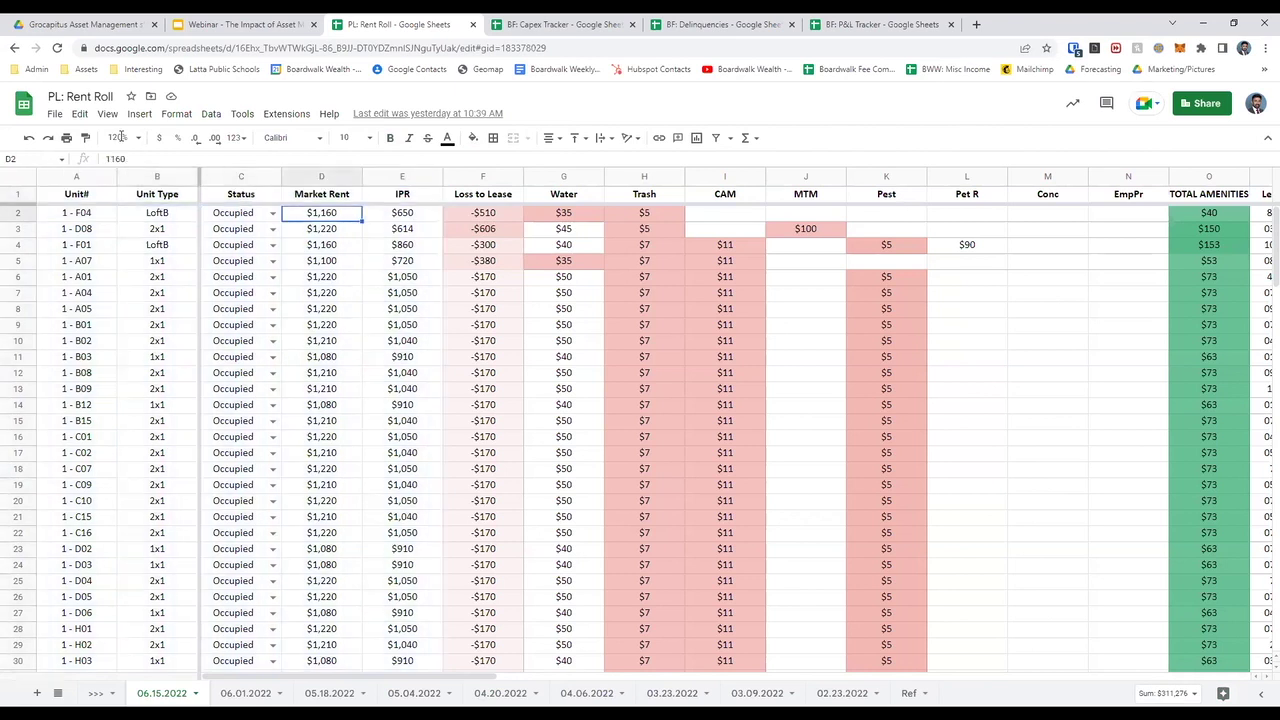
{"action": "key", "text": "Return"}
{"action": "key", "text": "Escape"}
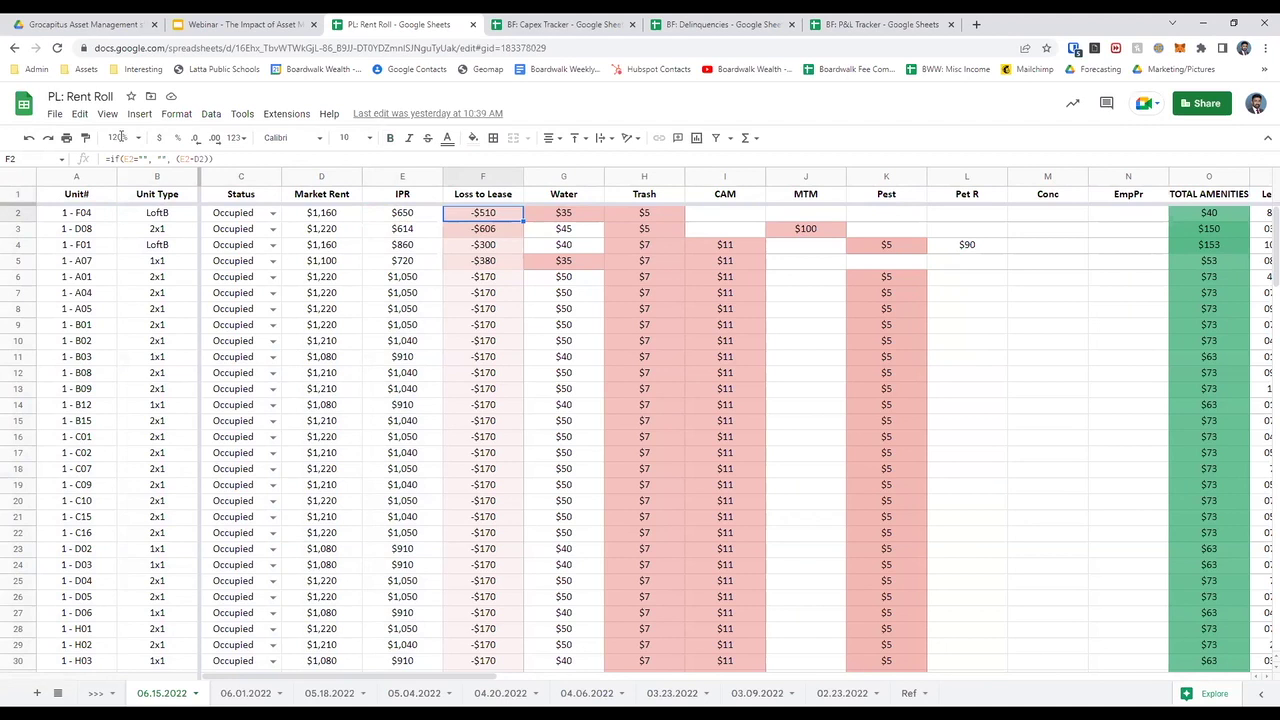
{"action": "key", "text": "Left"}
{"action": "key", "text": "Left"}
{"action": "key", "text": "Left"}
{"action": "key", "text": "Right"}
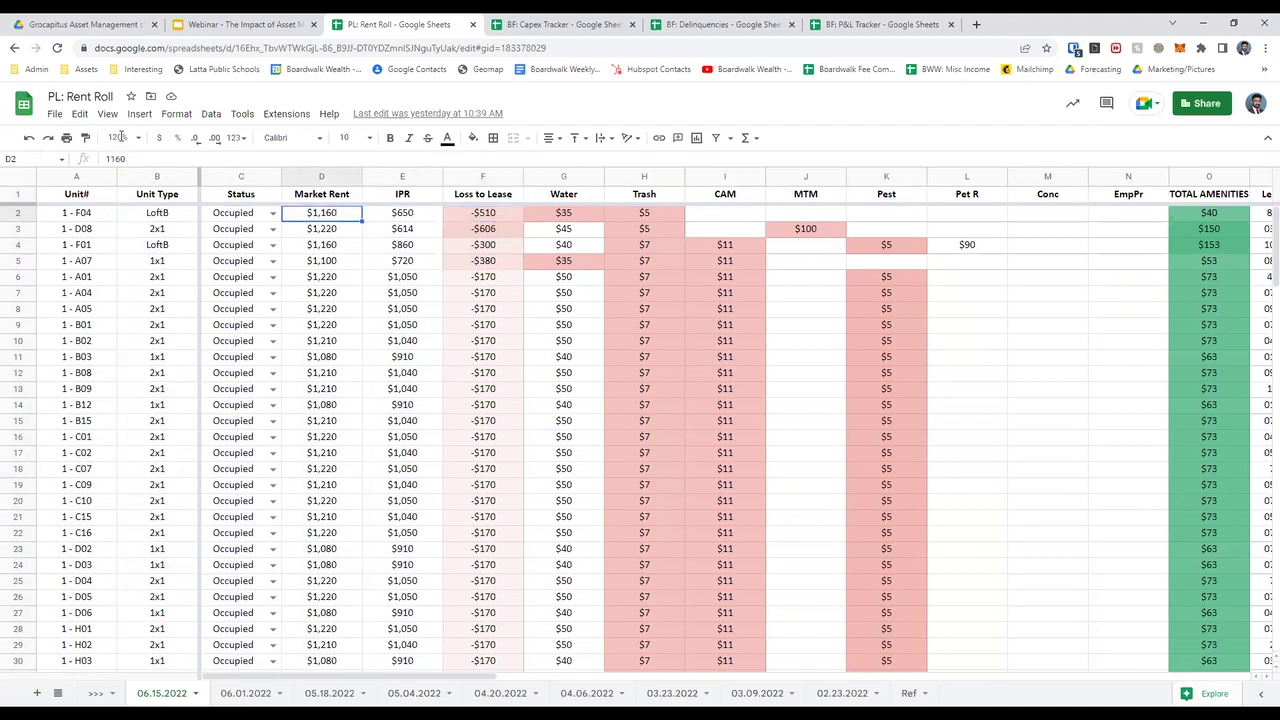
{"action": "key", "text": "Right"}
{"action": "key", "text": "Left"}
{"action": "key", "text": "Left"}
{"action": "key", "text": "Left"}
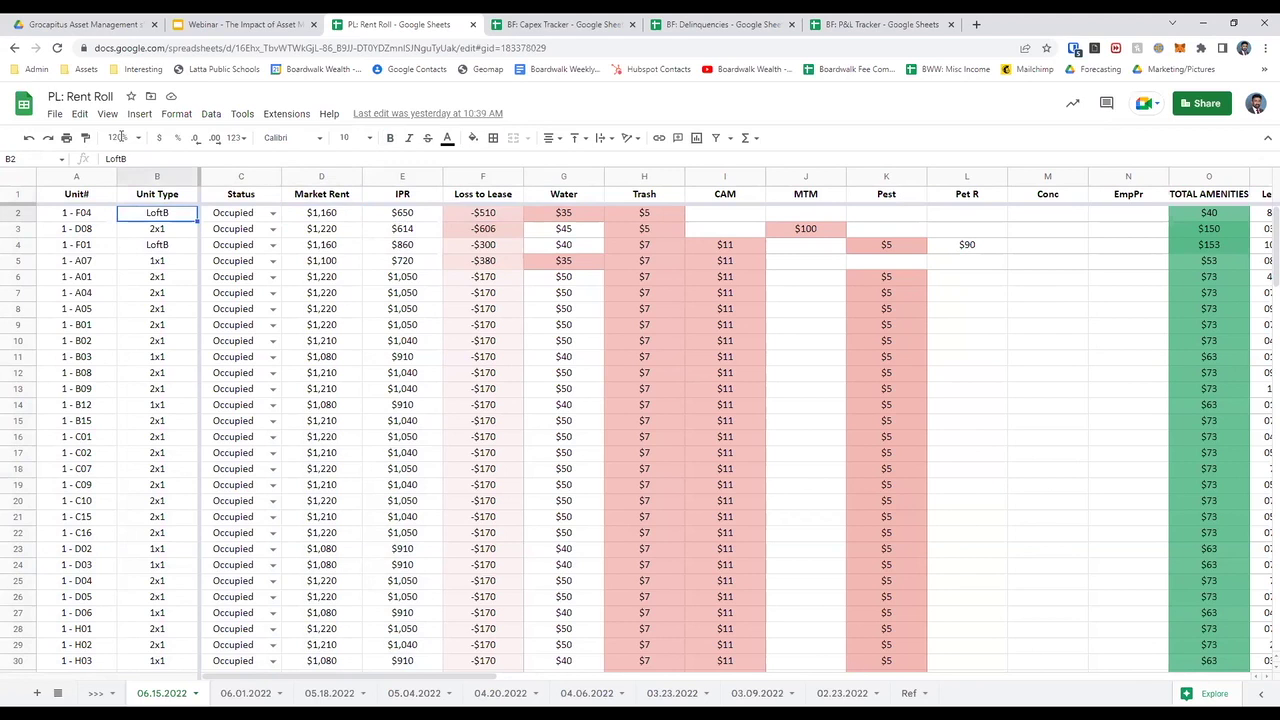
{"action": "key", "text": "Right"}
{"action": "key", "text": "Right"}
{"action": "key", "text": "Right"}
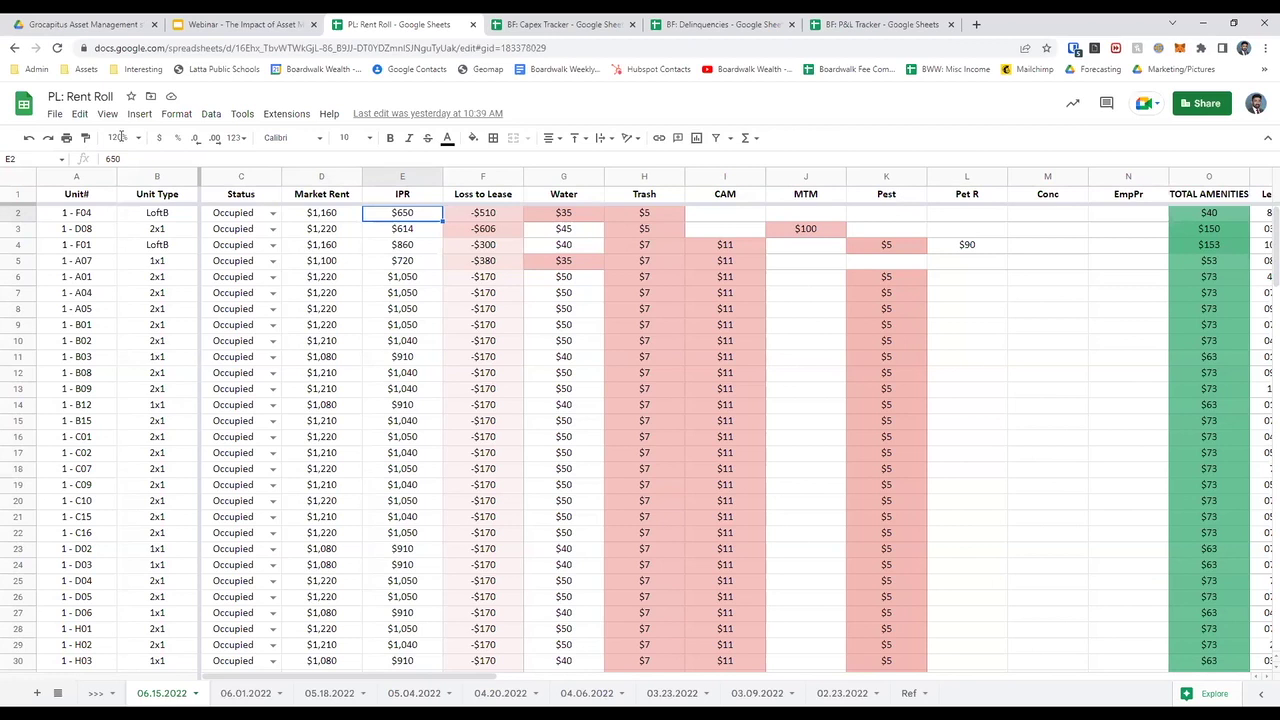
Examine the amenity charges and the Lease Begins and Lease Ends dates of the first unit
{"action": "key", "text": "Right"}
{"action": "key", "text": "Right"}
{"action": "key", "text": "Right"}
{"action": "key", "text": "Right"}
{"action": "key", "text": "Right"}
{"action": "key", "text": "Right"}
{"action": "key", "text": "Right"}
{"action": "key", "text": "Right"}
{"action": "key", "text": "Right"}
{"action": "key", "text": "Right"}
{"action": "key", "text": "Right"}
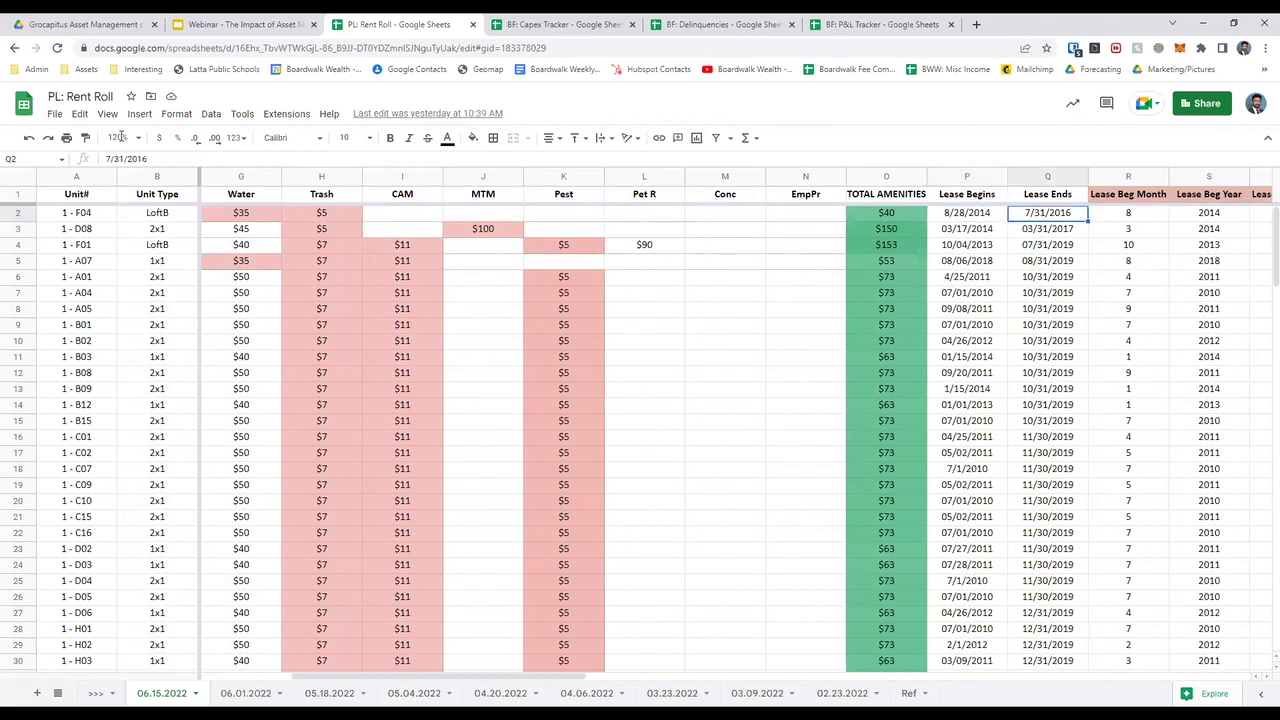
{"action": "key", "text": "shift+Right"}
{"action": "key", "text": "shift+Right"}
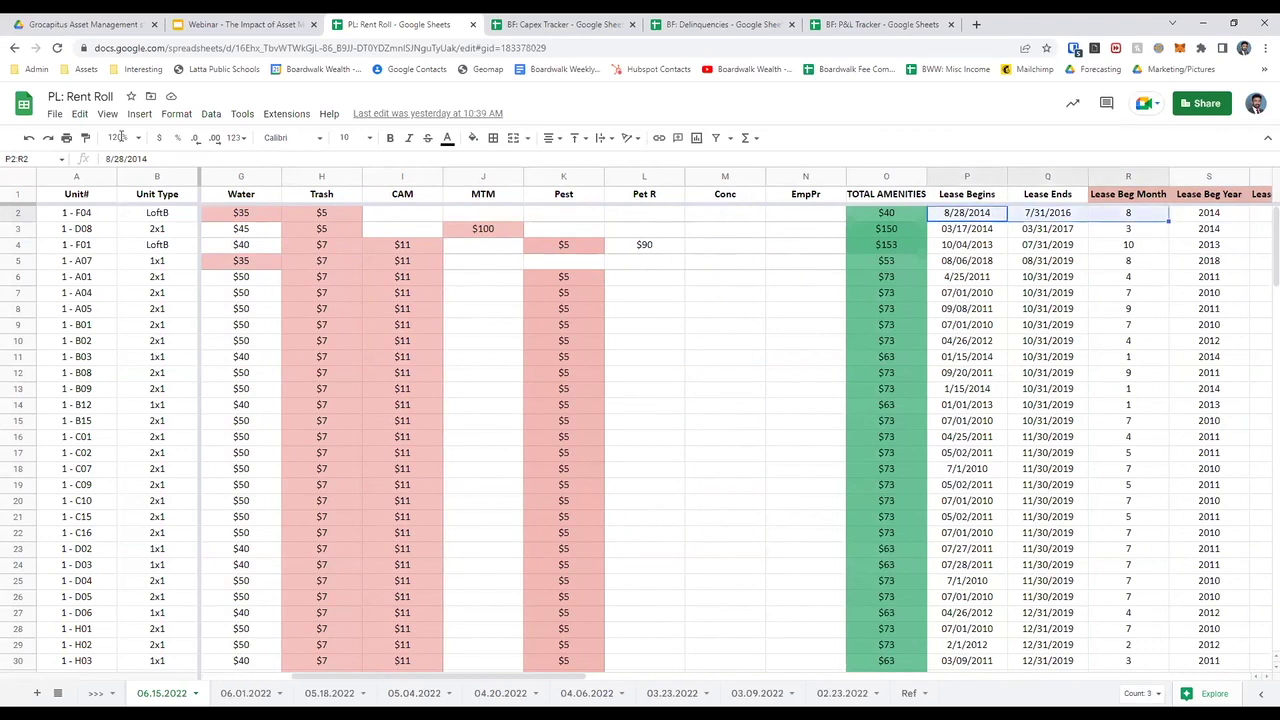
{"action": "key", "text": "shift+Left"}
{"action": "key", "text": "shift+Left"}
{"action": "key", "text": "shift+Right"}
{"action": "key", "text": "shift+Left"}
{"action": "key", "text": "shift+Left"}
{"action": "key", "text": "shift+Right"}
{"action": "key", "text": "shift+Right"}
{"action": "key", "text": "shift+Left"}
{"action": "key", "text": "shift+Left"}
{"action": "key", "text": "shift+Right"}
{"action": "key", "text": "shift+Right"}
{"action": "key", "text": "shift+Left"}
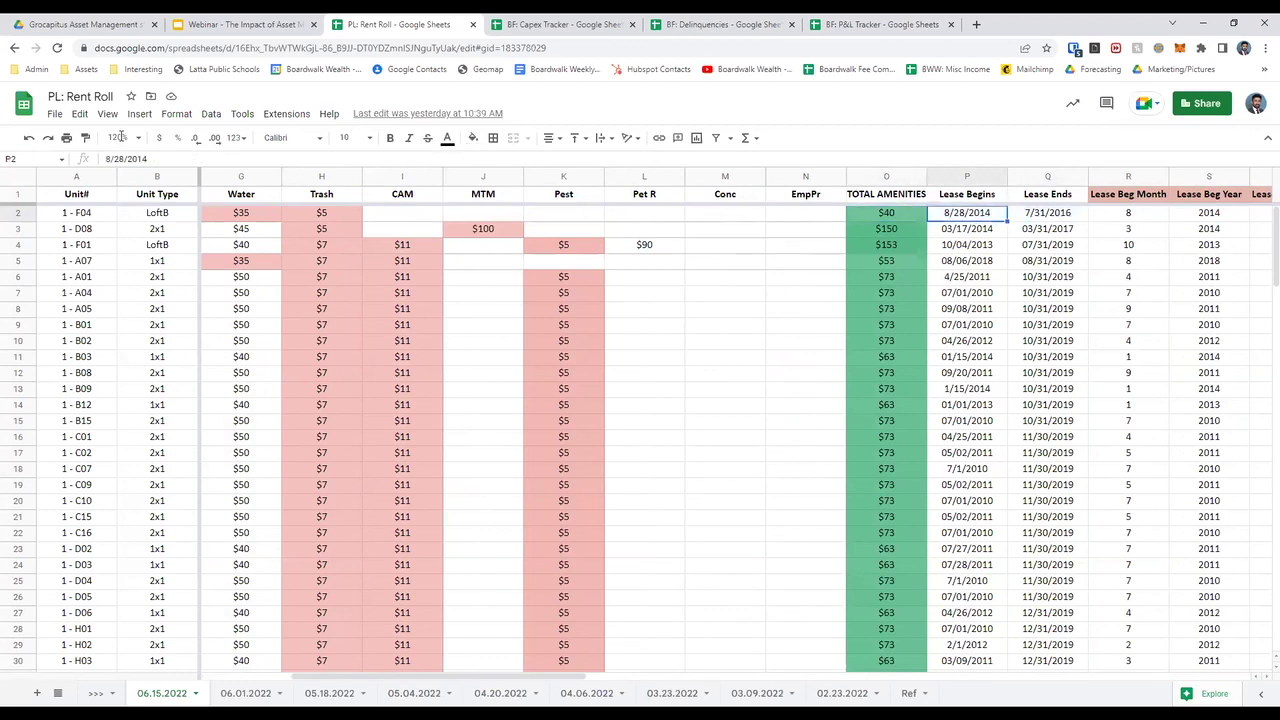
Return to the first unit and review its row from Unit# across to Loss to Lease
{"action": "key", "text": "Left"}
{"action": "key", "text": "Left"}
{"action": "key", "text": "Left"}
{"action": "key", "text": "Left"}
{"action": "key", "text": "Left"}
{"action": "key", "text": "Left"}
{"action": "key", "text": "Left"}
{"action": "key", "text": "Left"}
{"action": "key", "text": "Left"}
{"action": "key", "text": "Left"}
{"action": "key", "text": "Left"}
{"action": "key", "text": "Left"}
{"action": "key", "text": "Left"}
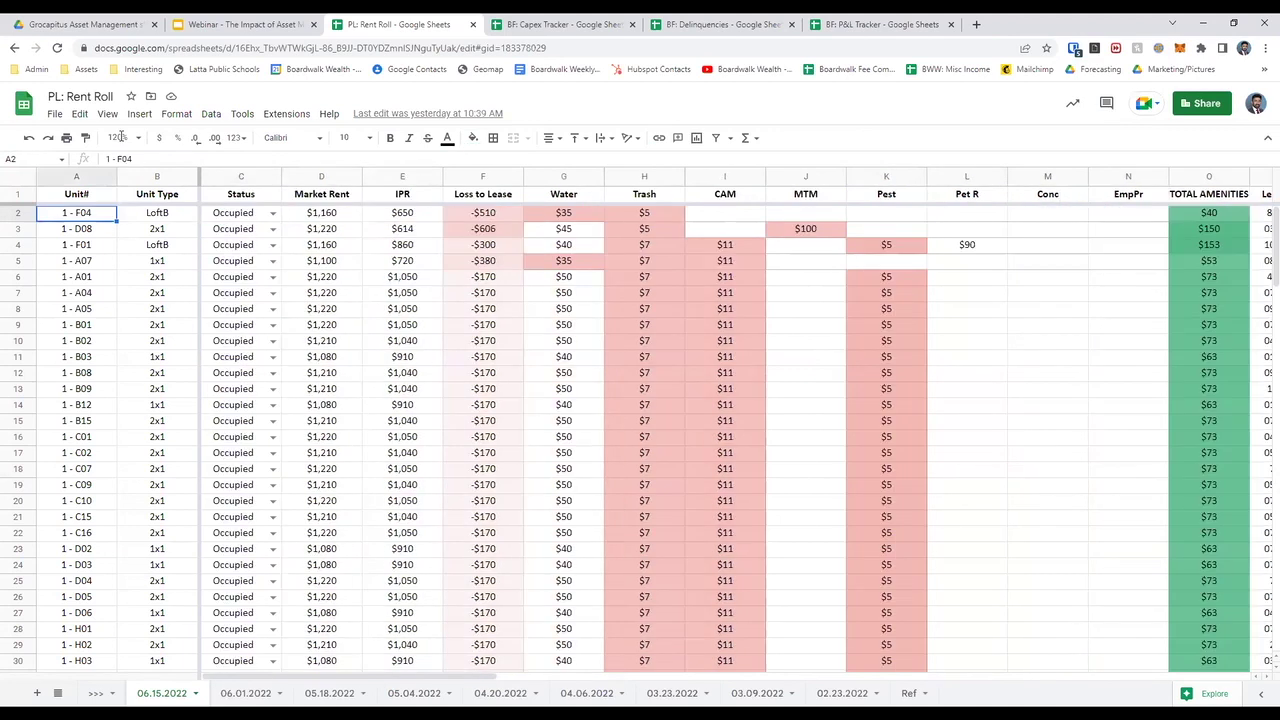
{"action": "key", "text": "Right"}
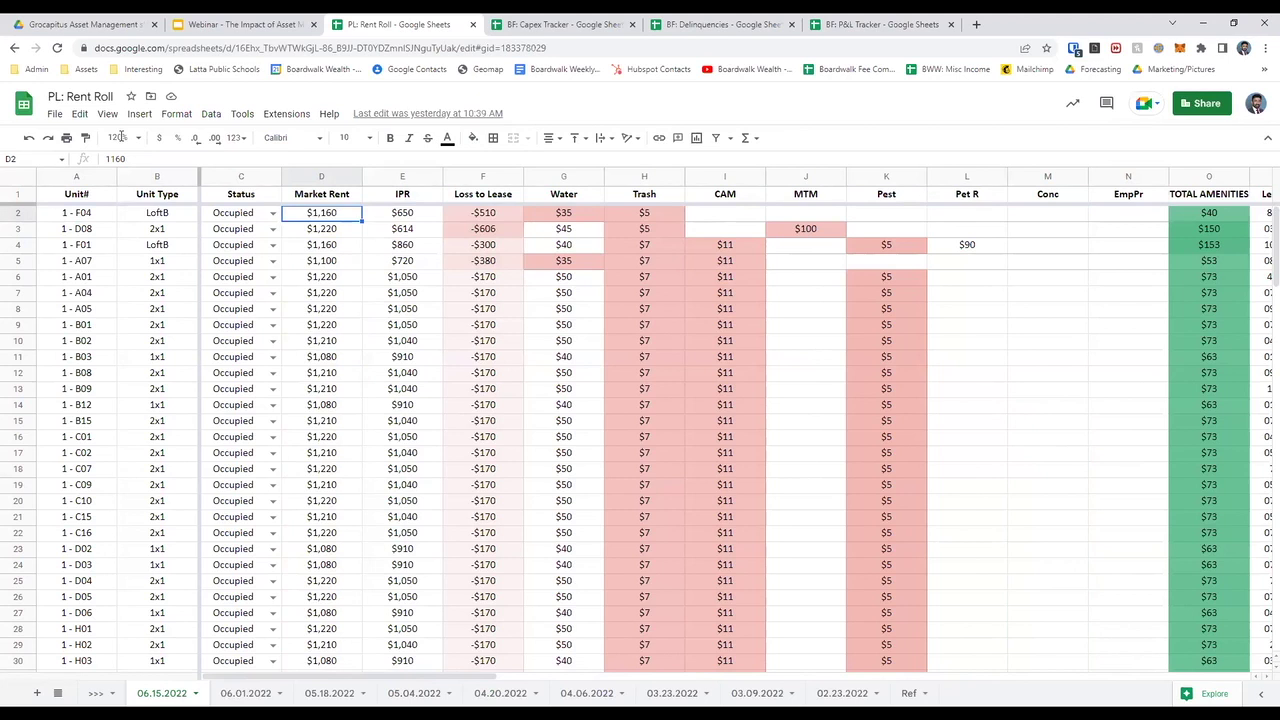
{"action": "key", "text": "Right"}
{"action": "key", "text": "Right"}
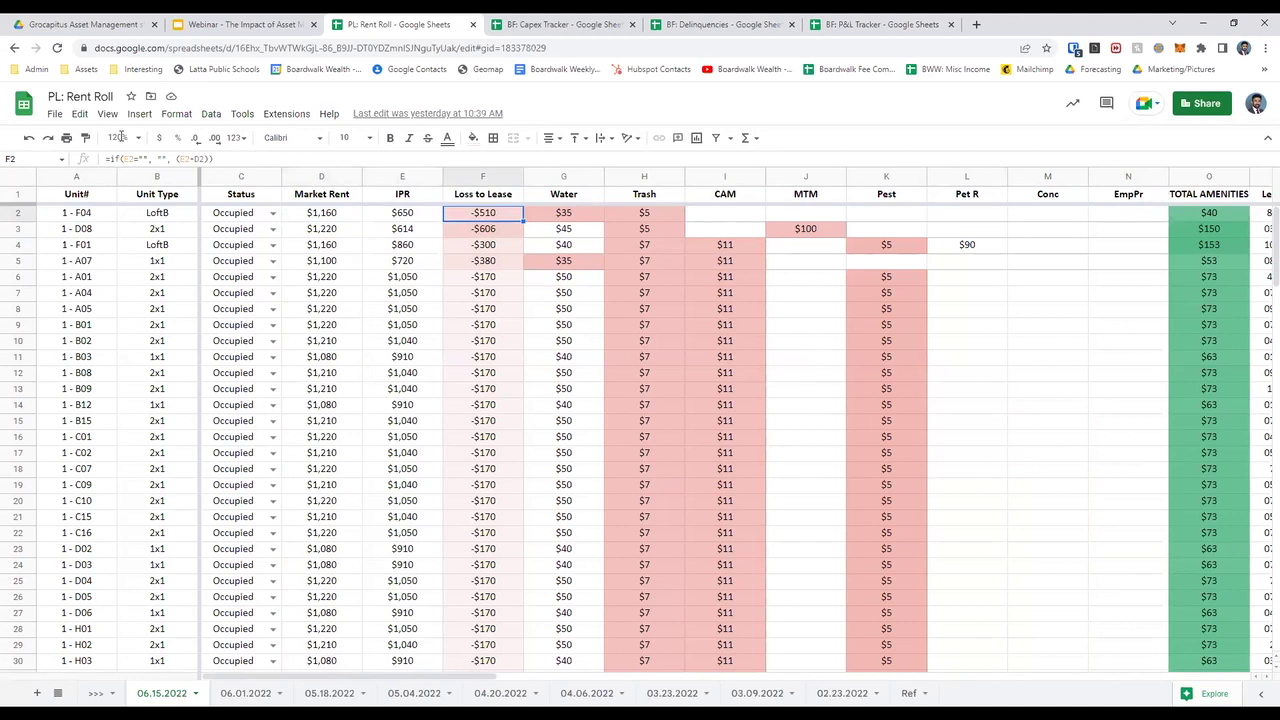
Examine unit 1 - A01's status, market rent, IPR and loss to lease
{"action": "key", "text": "Down"}
{"action": "key", "text": "Down"}
{"action": "key", "text": "Down"}
{"action": "key", "text": "Down"}
{"action": "key", "text": "Left"}
{"action": "key", "text": "Left"}
{"action": "key", "text": "Left"}
{"action": "key", "text": "Left"}
{"action": "key", "text": "Left"}
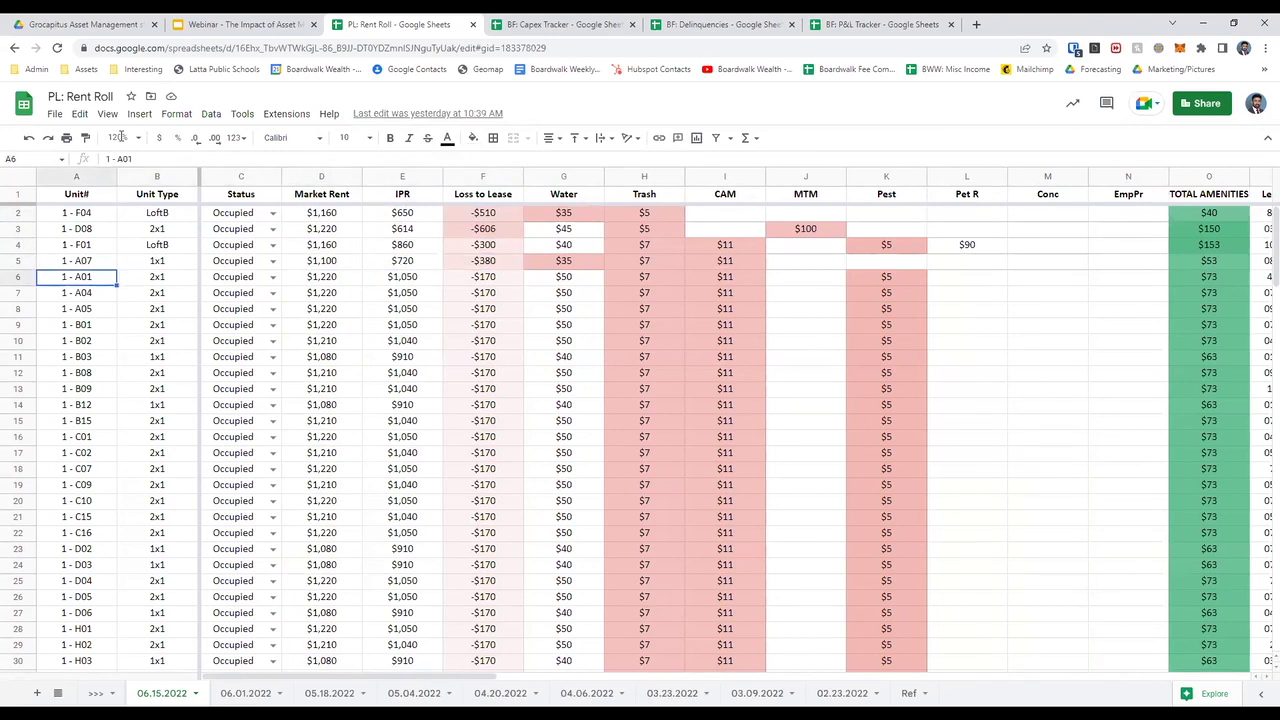
{"action": "key", "text": "Right"}
{"action": "key", "text": "Right"}
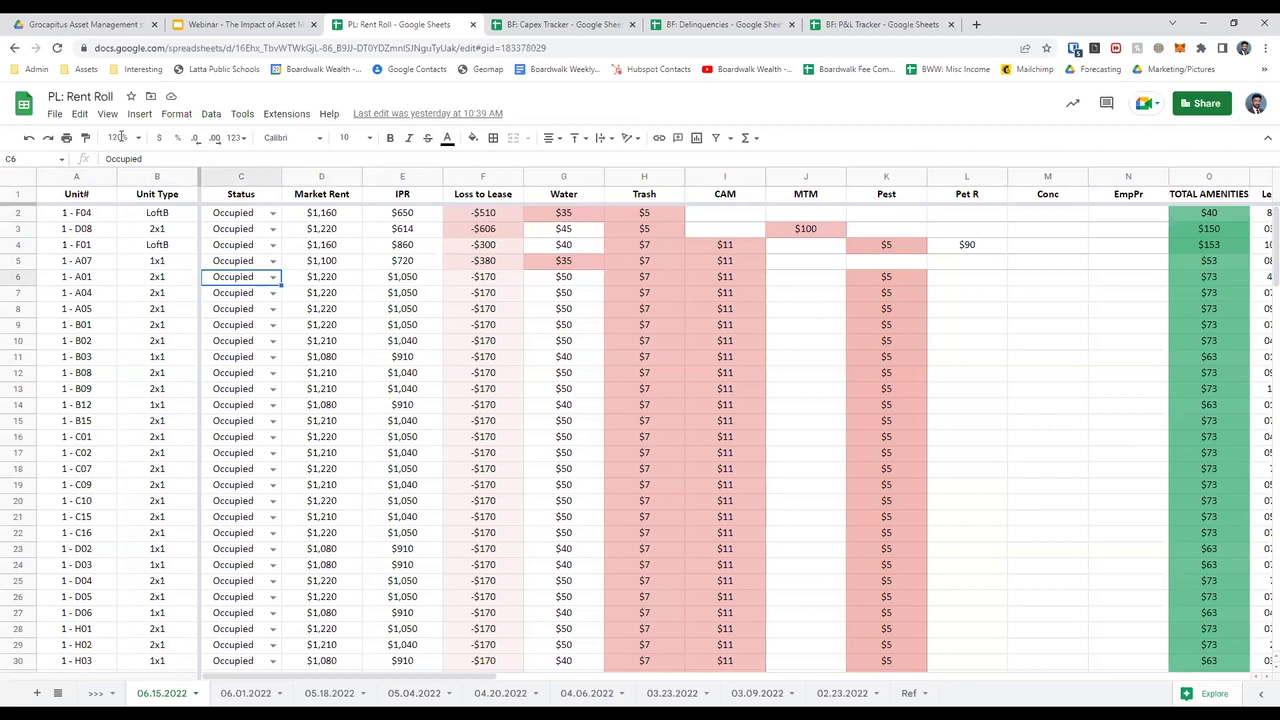
{"action": "key", "text": "Right"}
{"action": "key", "text": "Right"}
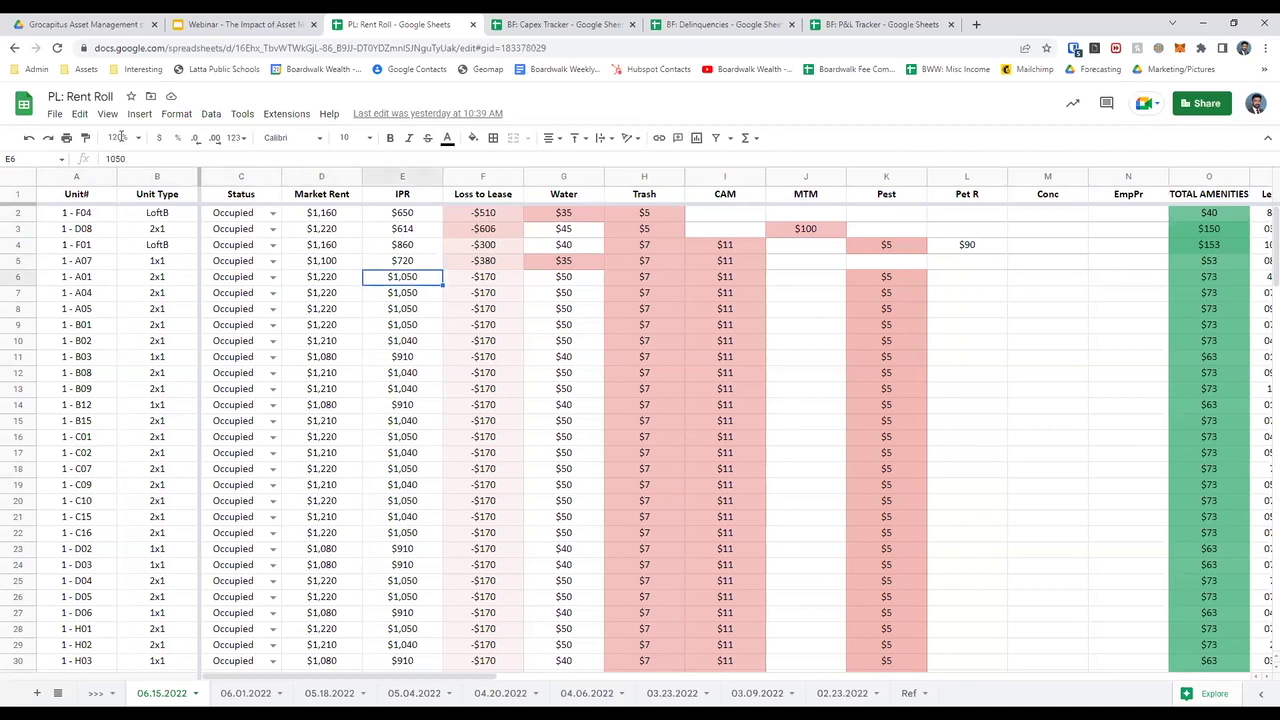
{"action": "key", "text": "Right"}
{"action": "key", "text": "Up"}
{"action": "key", "text": "Up"}
{"action": "key", "text": "Up"}
{"action": "key", "text": "Up"}
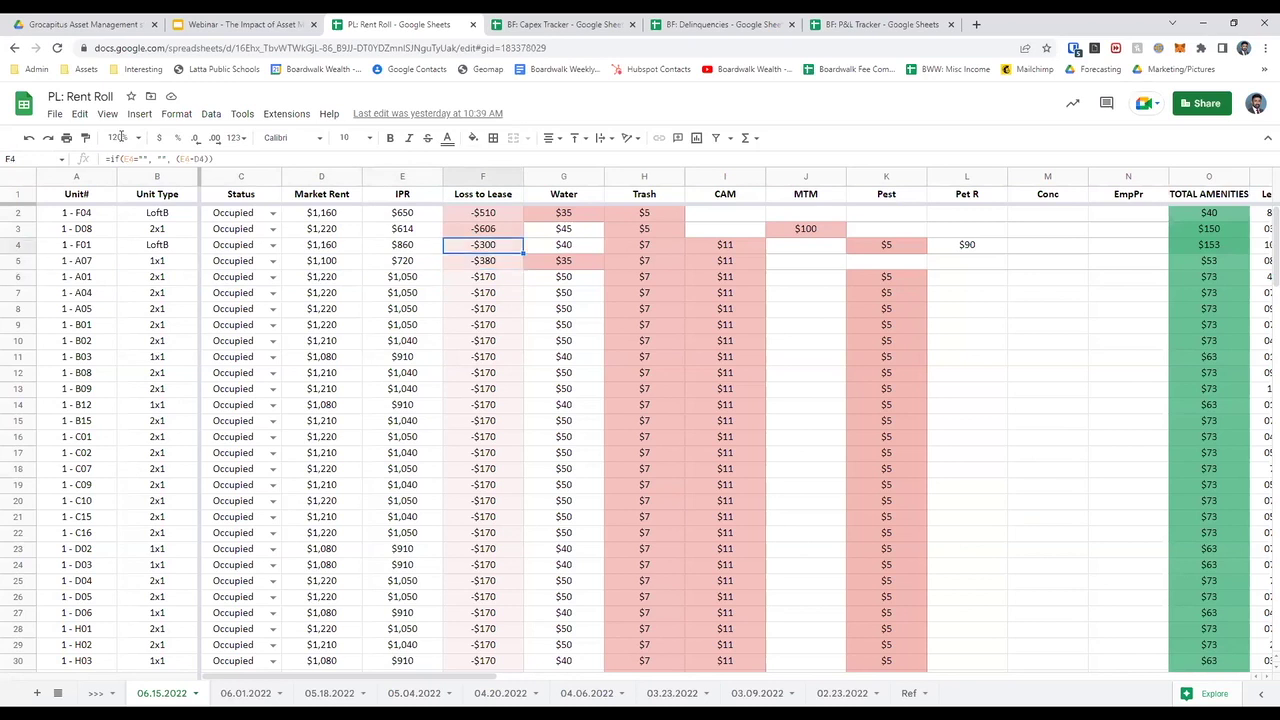
Select the Loss to Lease values in F2:F8 to compare the first seven units
{"action": "key", "text": "shift+Down"}
{"action": "key", "text": "shift+Down"}
{"action": "key", "text": "shift+Down"}
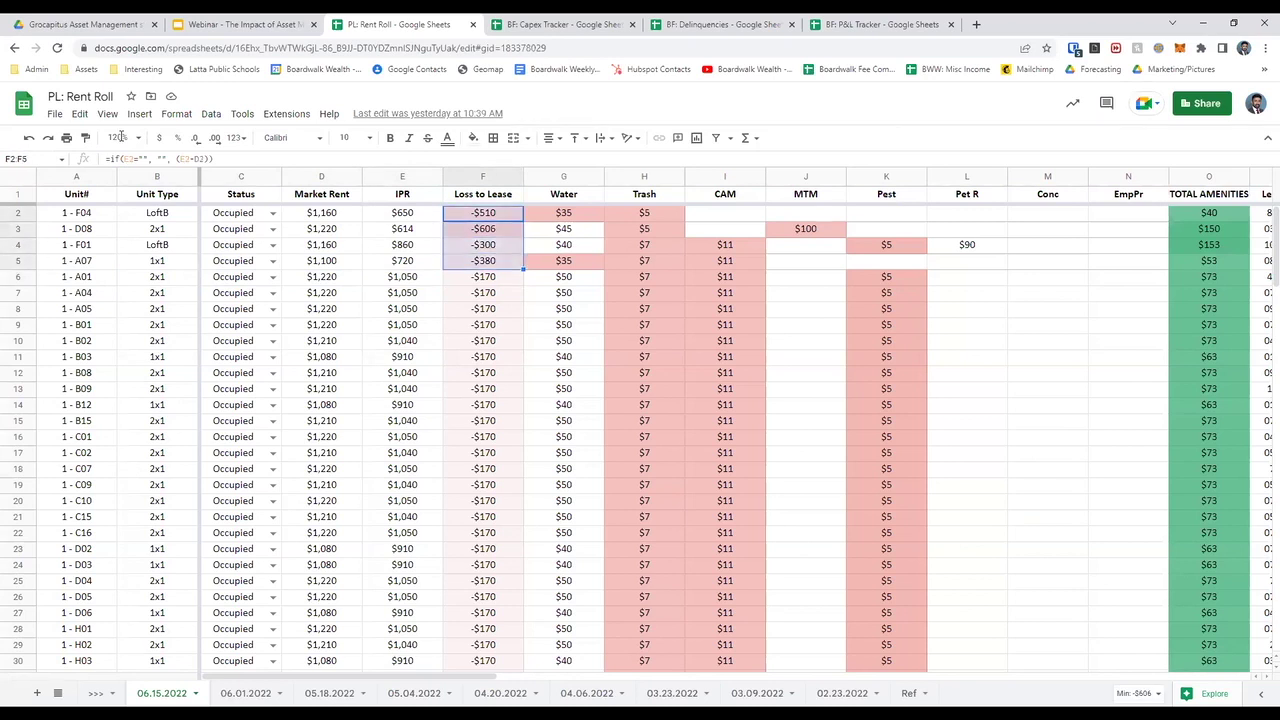
{"action": "key", "text": "shift+Down"}
{"action": "key", "text": "shift+Down"}
{"action": "key", "text": "shift+Down"}
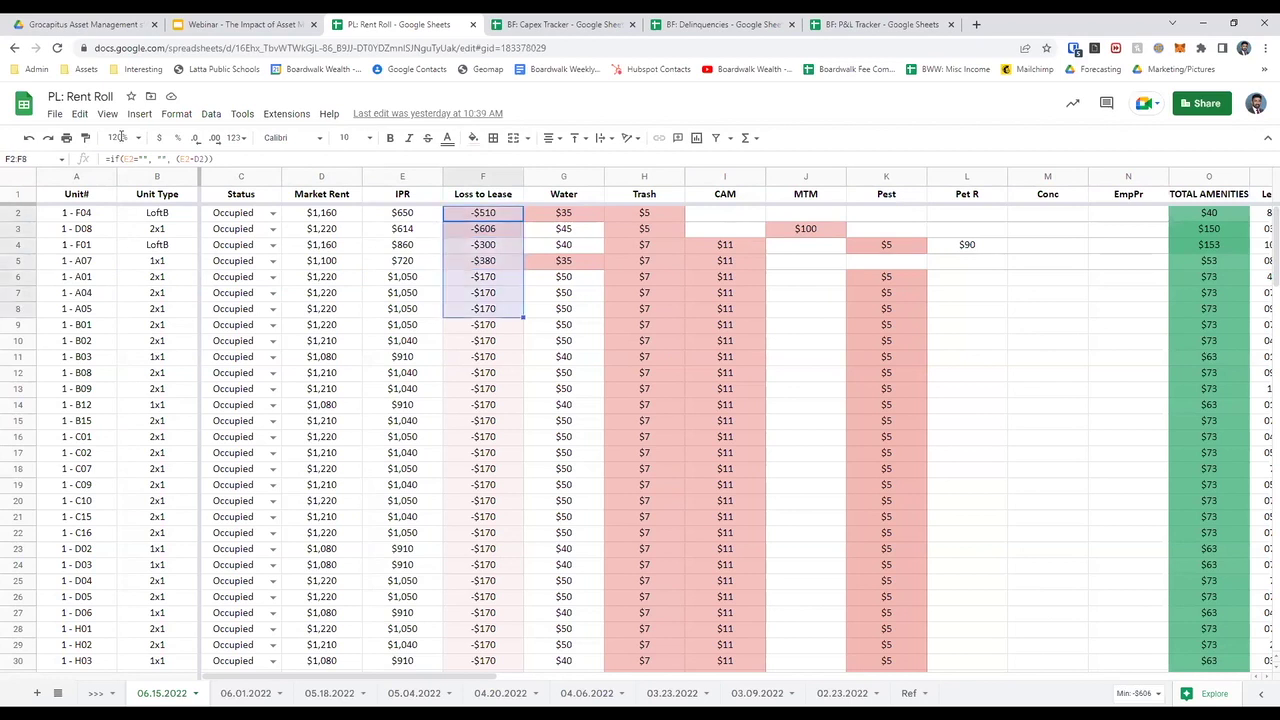
{"action": "key", "text": "Down"}
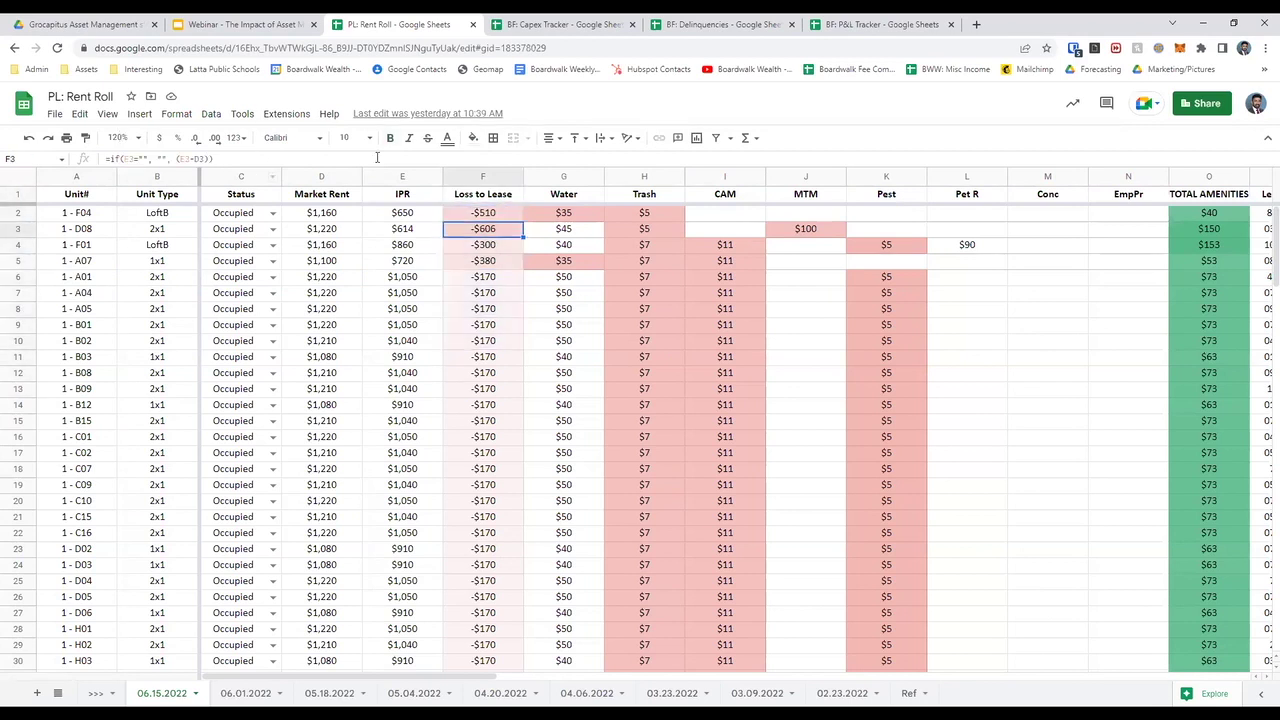
Open the color scale conditional formatting rule applied to the Loss to Lease column
{"action": "left_click", "coordinate": [483, 177]}
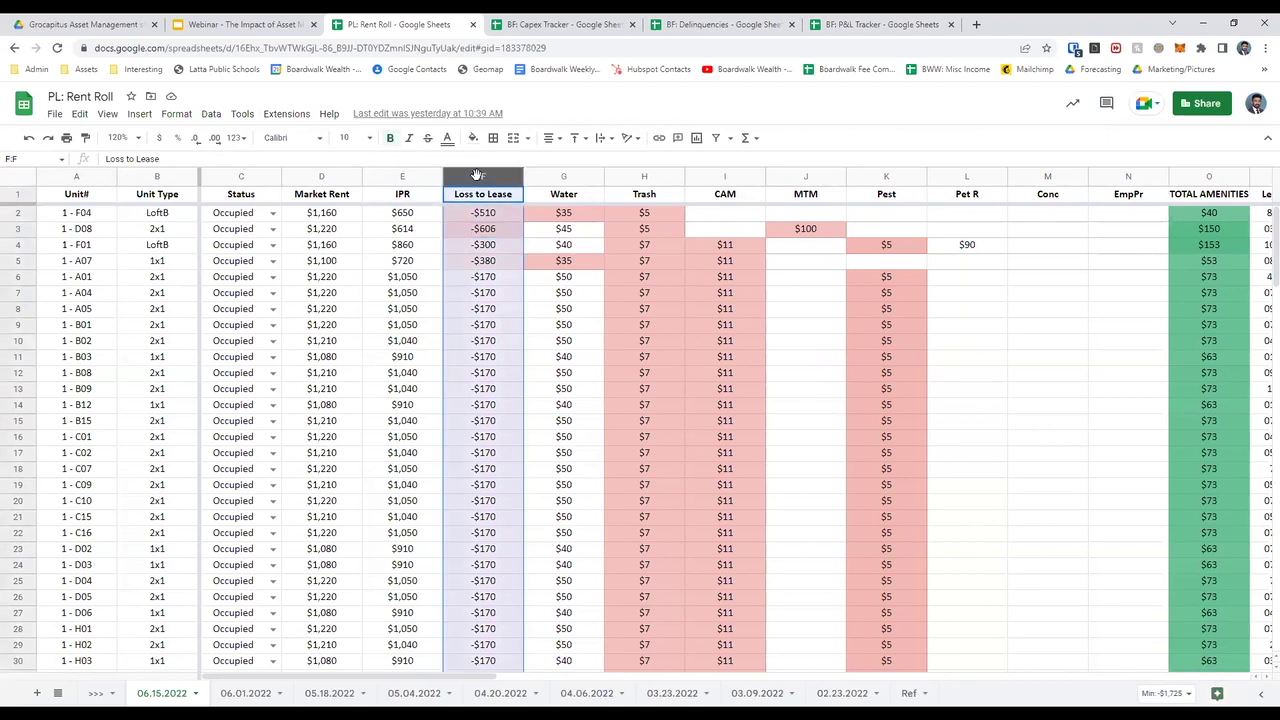
{"action": "left_click", "coordinate": [177, 114]}
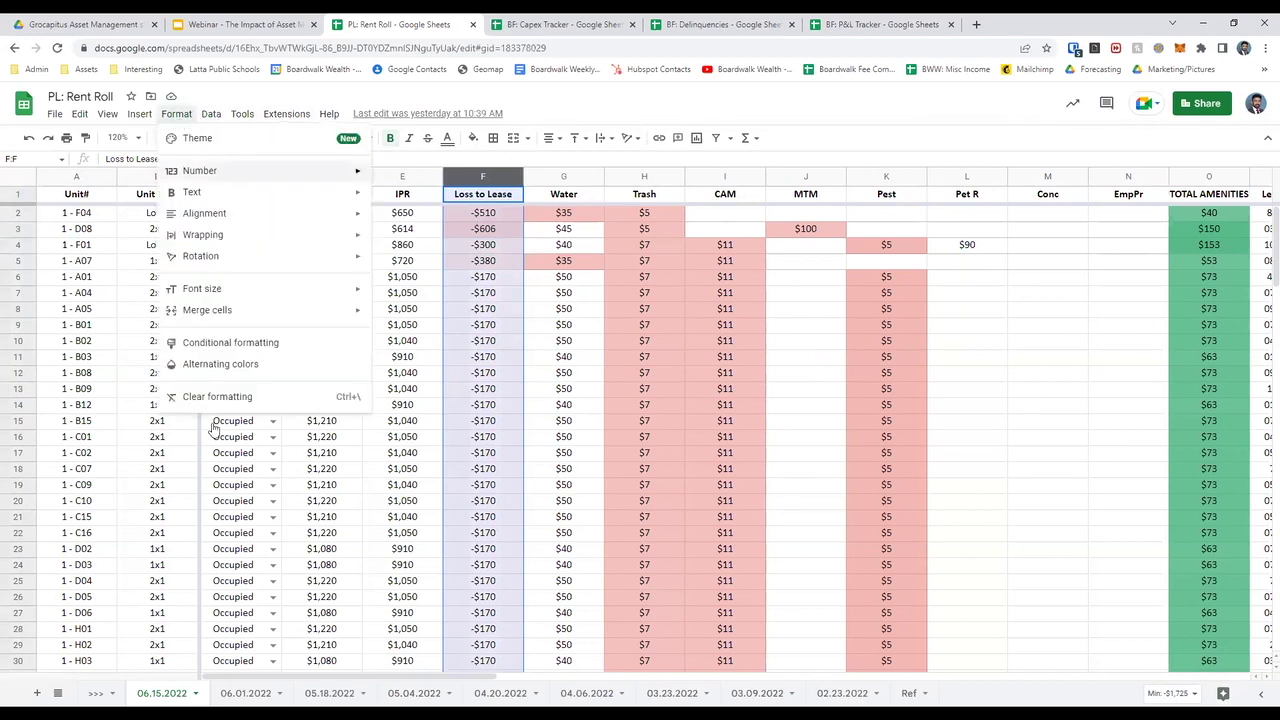
{"action": "left_click", "coordinate": [298, 343]}
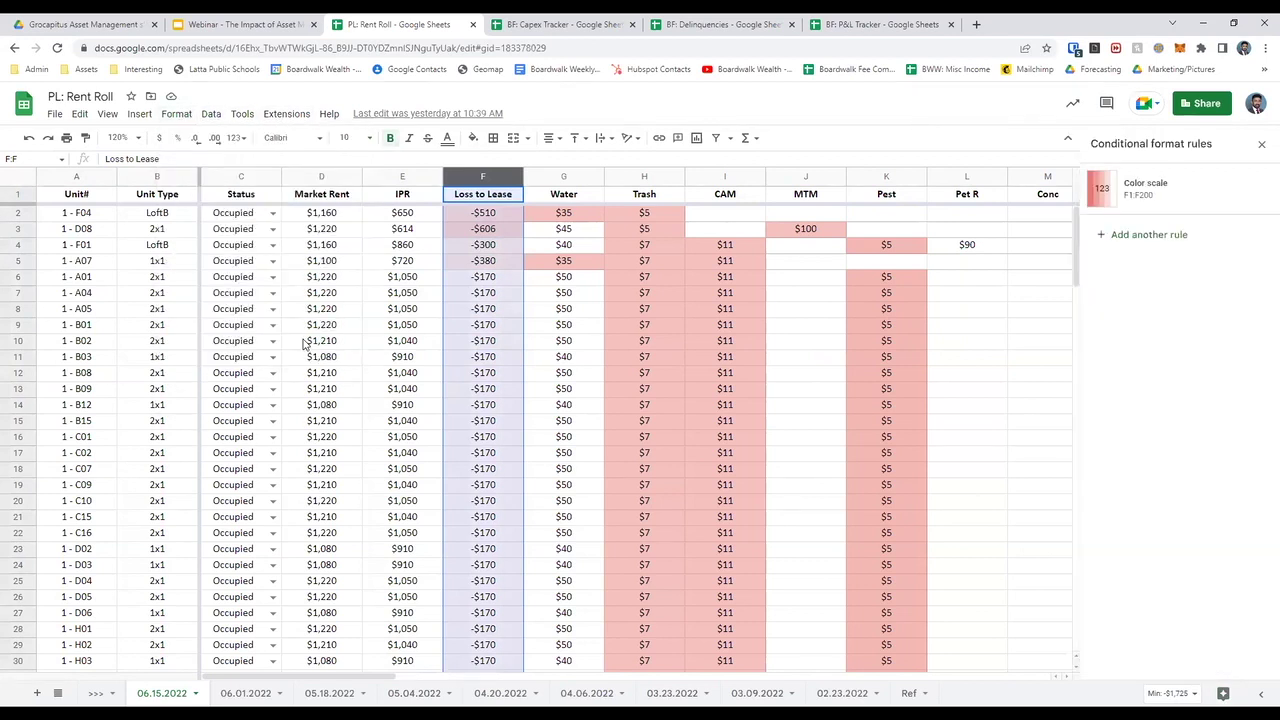
{"action": "left_click", "coordinate": [1142, 198]}
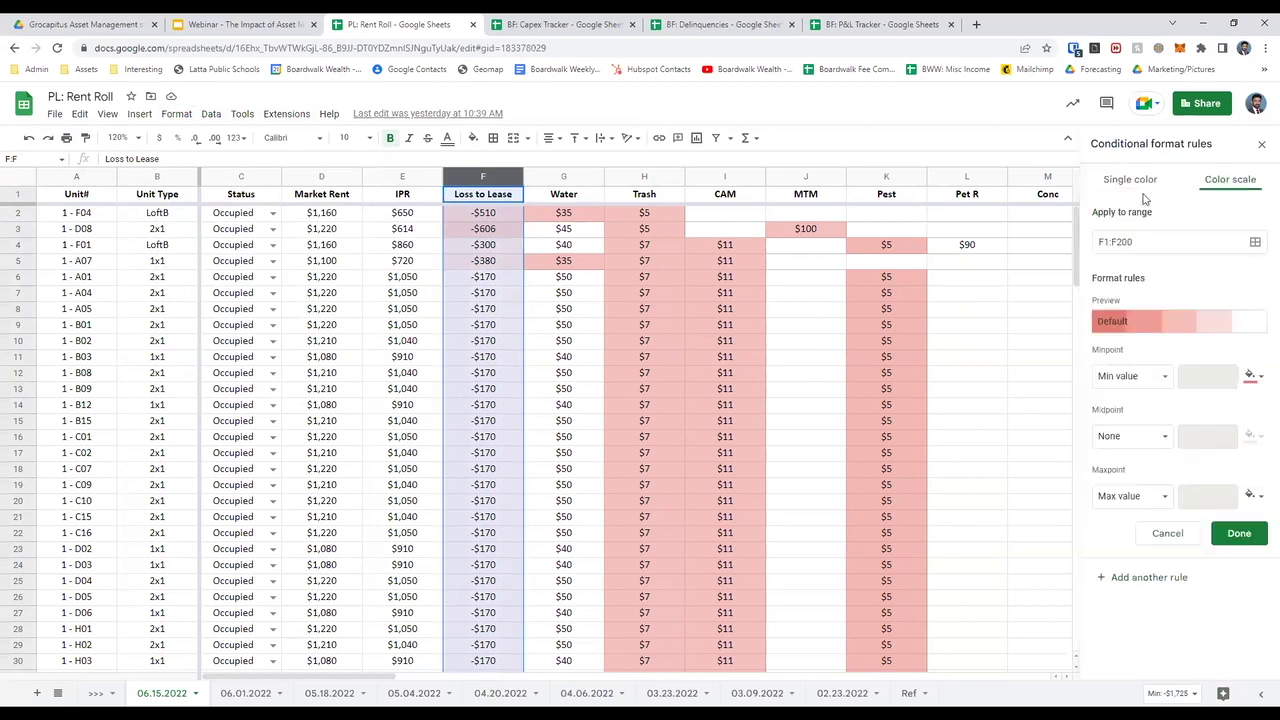
View the preset color scales available for the Loss to Lease rule and leave the rule editor without changing it
{"action": "left_click", "coordinate": [1211, 332]}
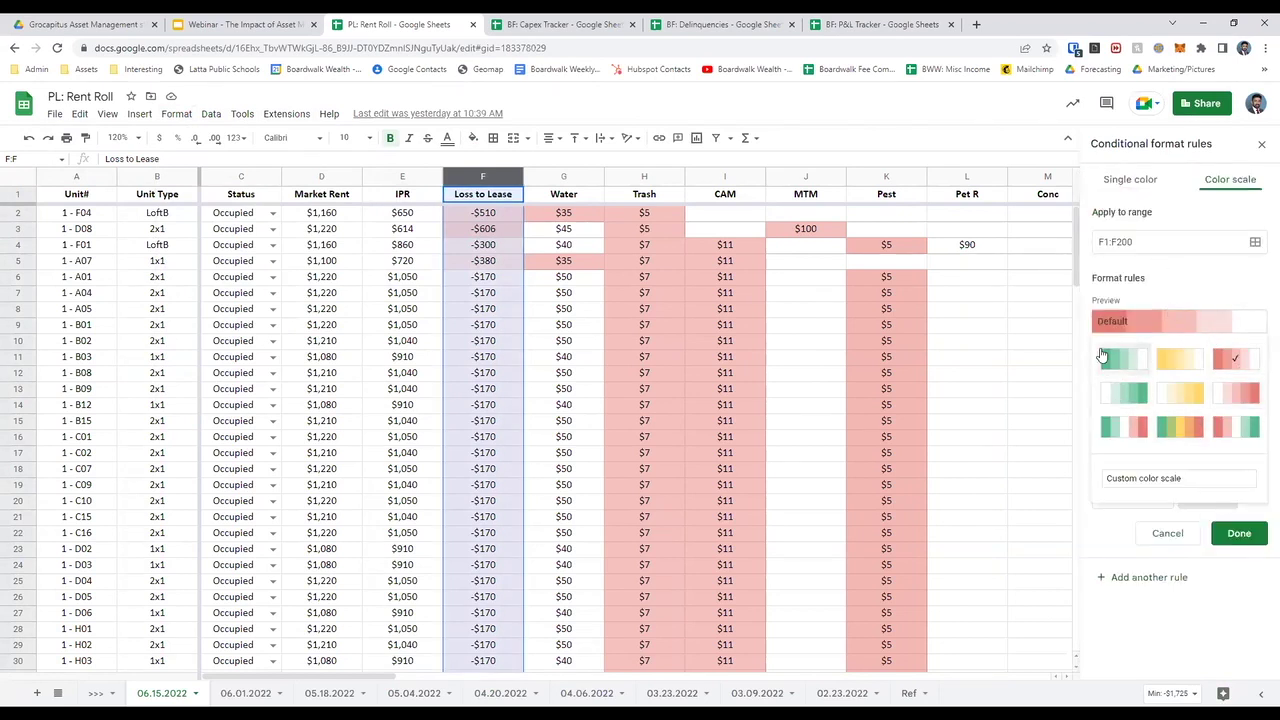
{"action": "left_click", "coordinate": [1158, 288]}
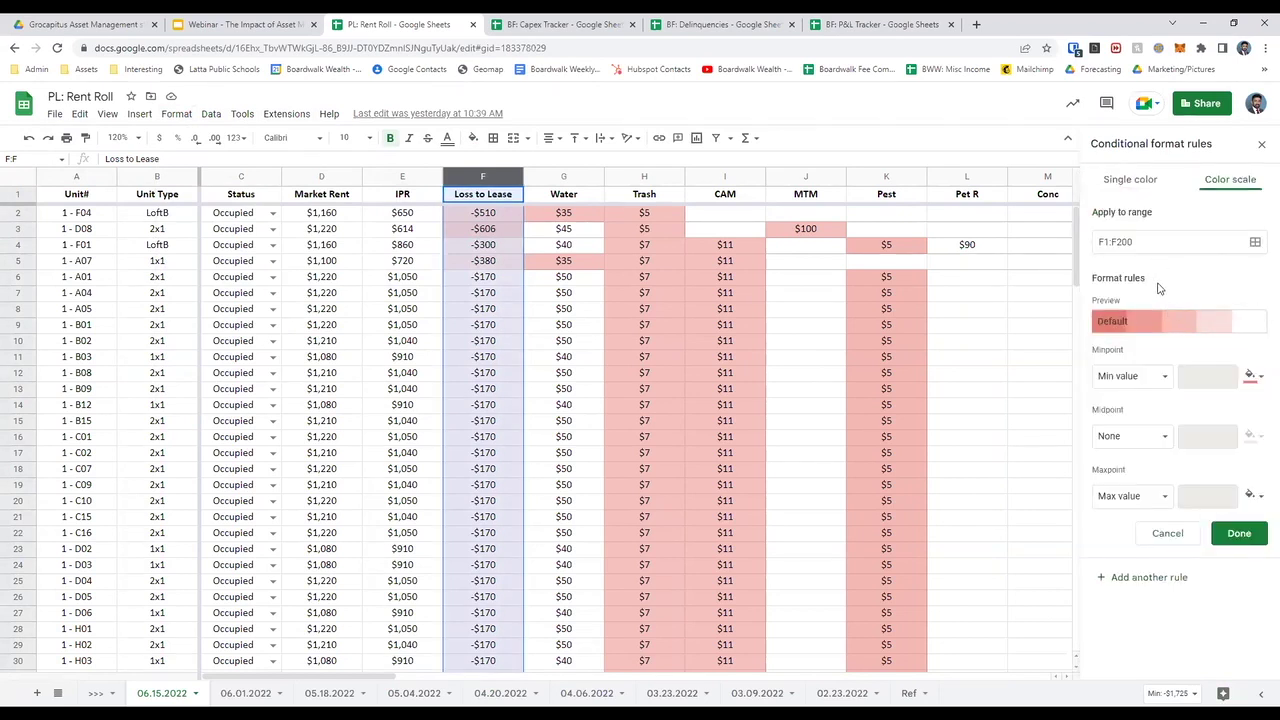
{"action": "left_click", "coordinate": [1170, 540]}
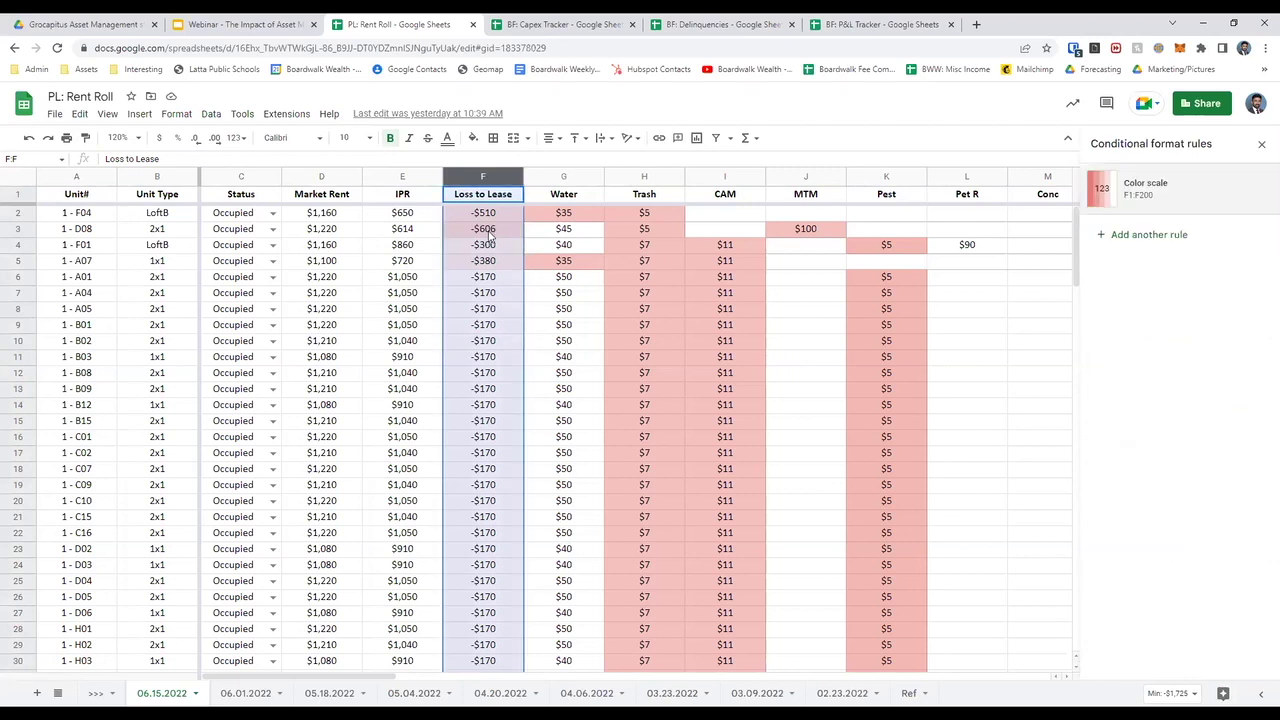
Compare the Loss to Lease values of the first units with their neighbouring Water charges
{"action": "key", "text": "Down"}
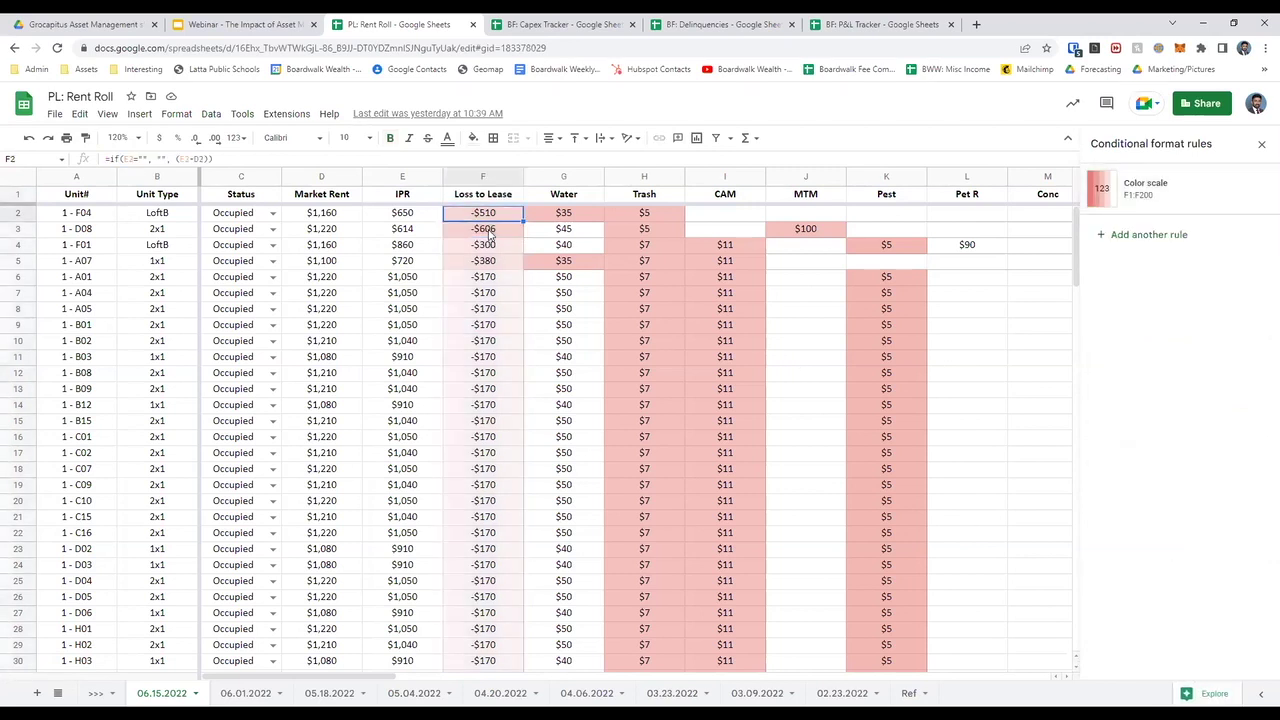
{"action": "key", "text": "Right"}
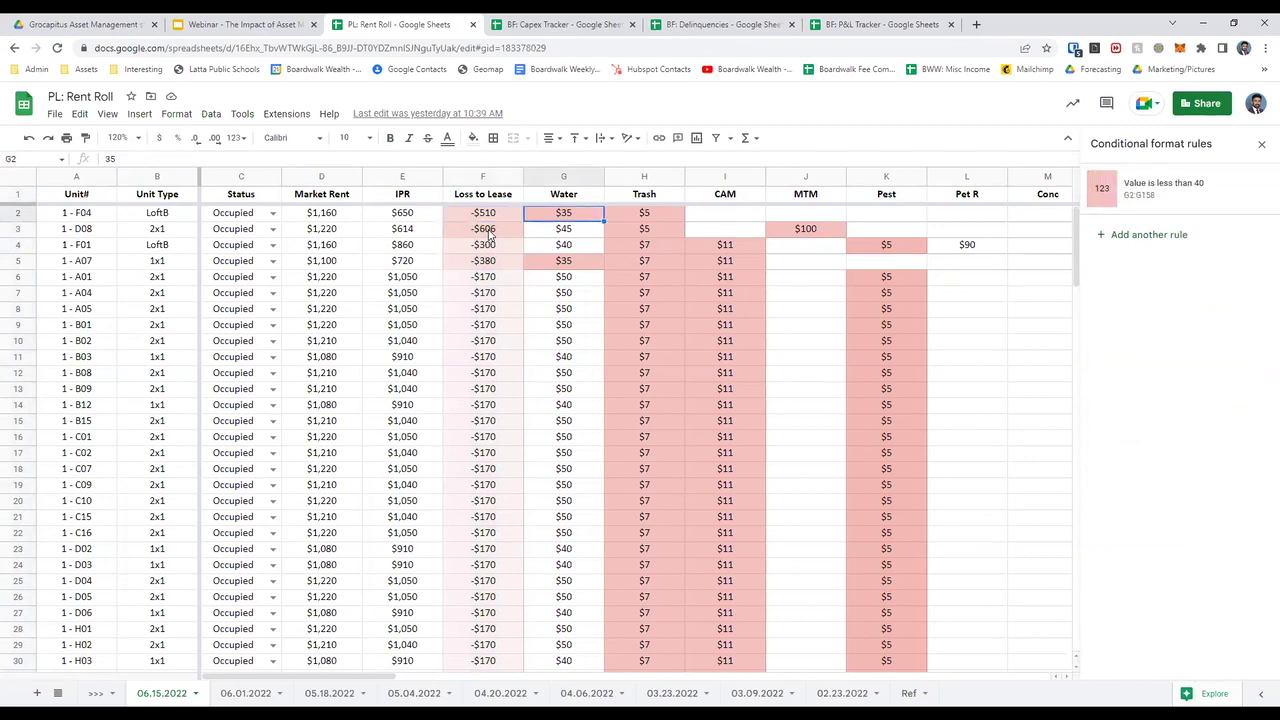
{"action": "key", "text": "Left"}
{"action": "key", "text": "Down"}
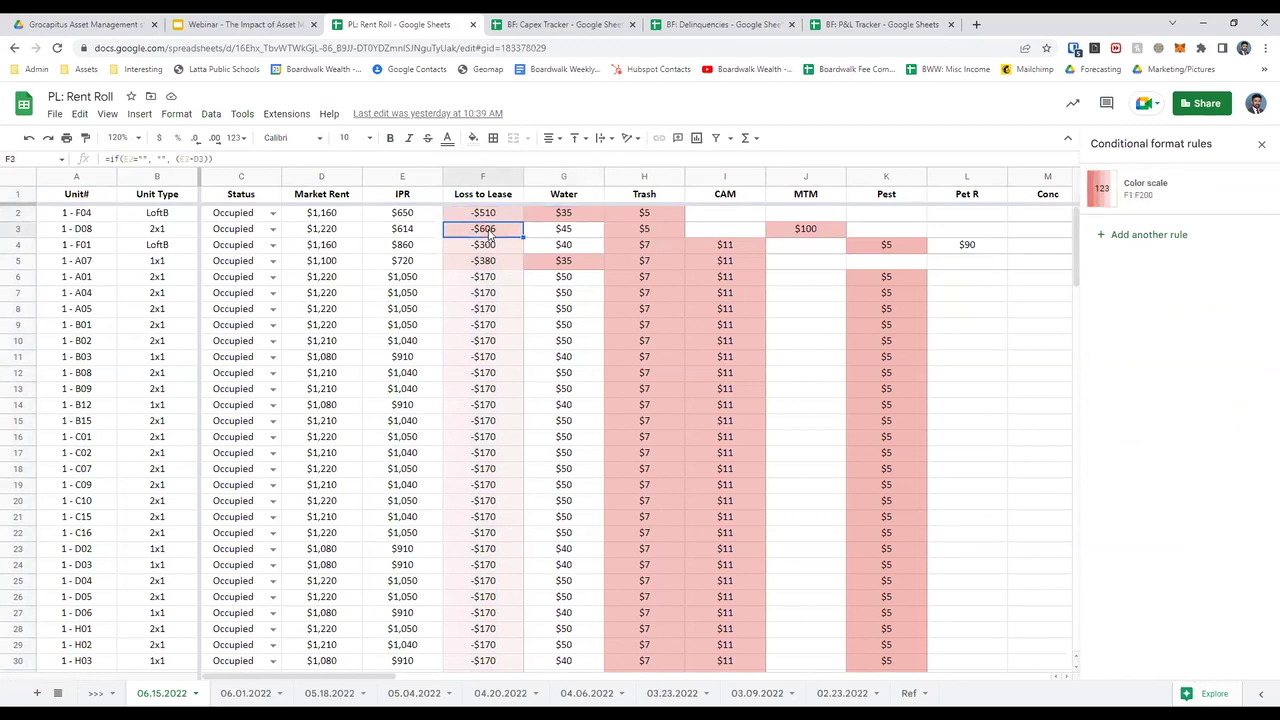
{"action": "key", "text": "Down"}
{"action": "key", "text": "Down"}
{"action": "key", "text": "Up"}
{"action": "key", "text": "Up"}
{"action": "key", "text": "Right"}
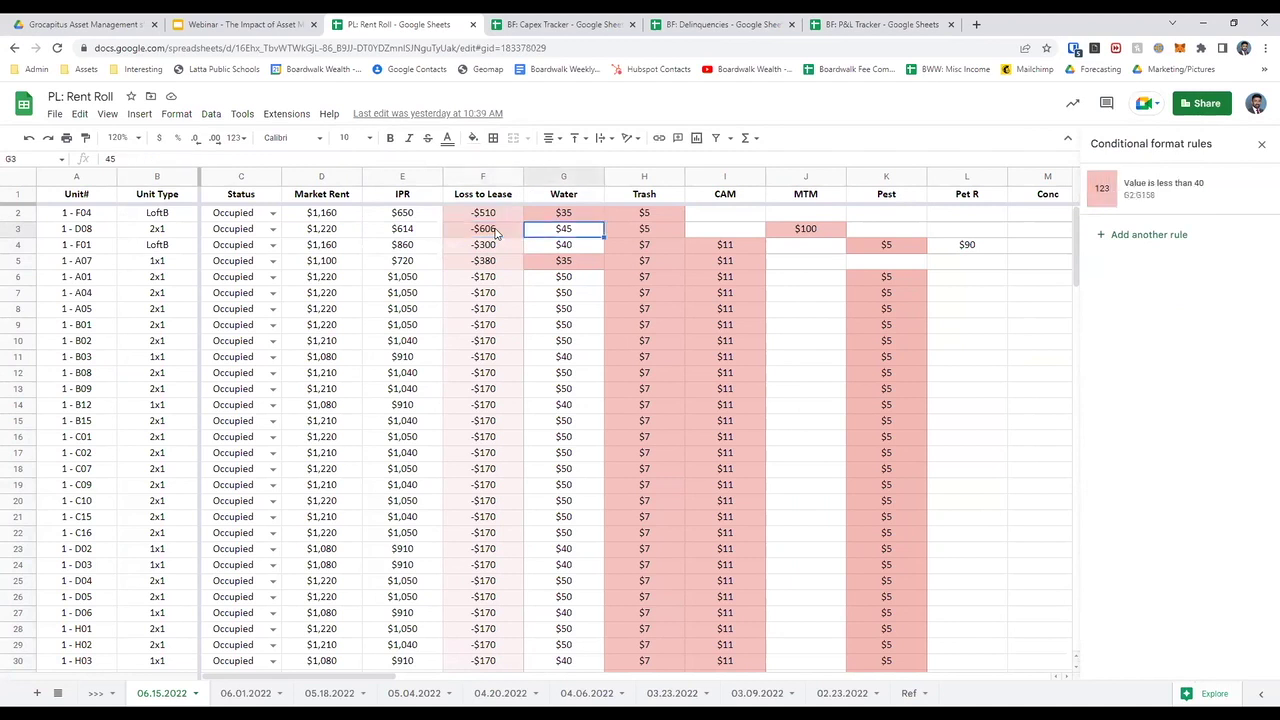
Select the Water through Pest columns, G1:K158, to examine their conditional formatting rules
{"action": "left_click", "coordinate": [496, 232]}
{"action": "left_click", "coordinate": [491, 177]}
{"action": "key", "text": "Right"}
{"action": "key", "text": "ctrl+shift+Down"}
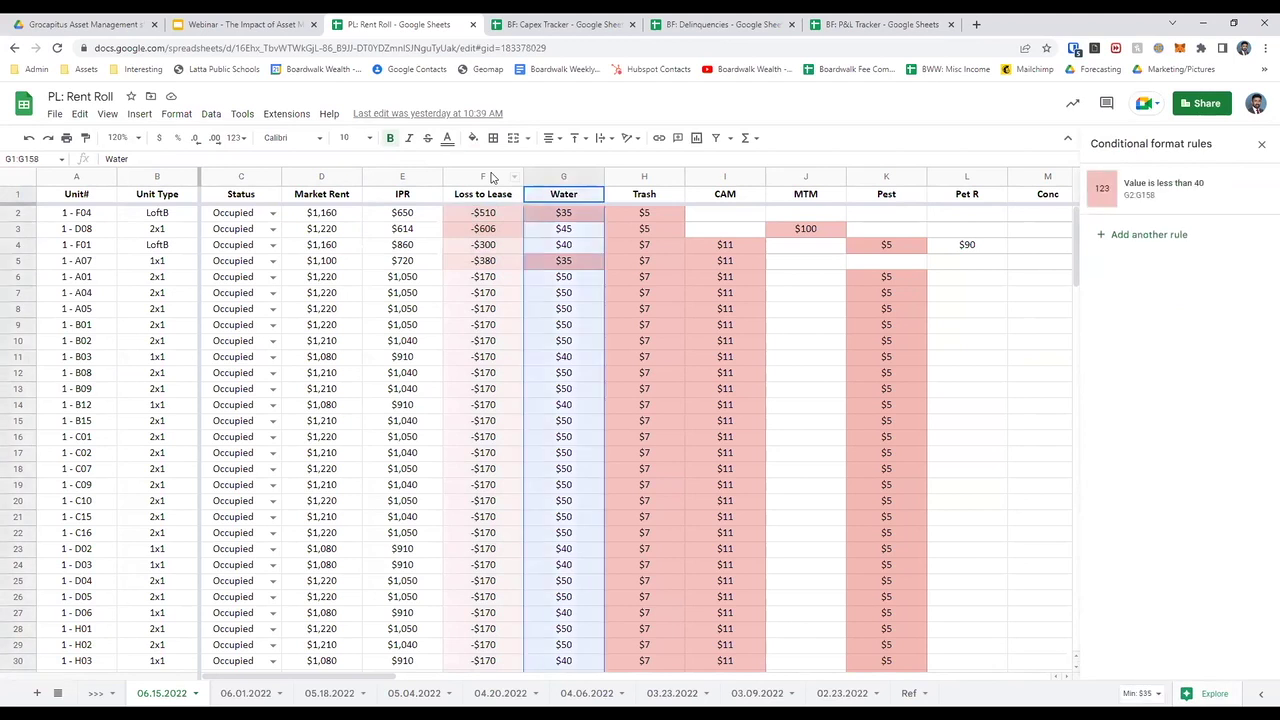
{"action": "key", "text": "shift+Right"}
{"action": "key", "text": "shift+Right"}
{"action": "key", "text": "shift+Right"}
{"action": "key", "text": "shift+Right"}
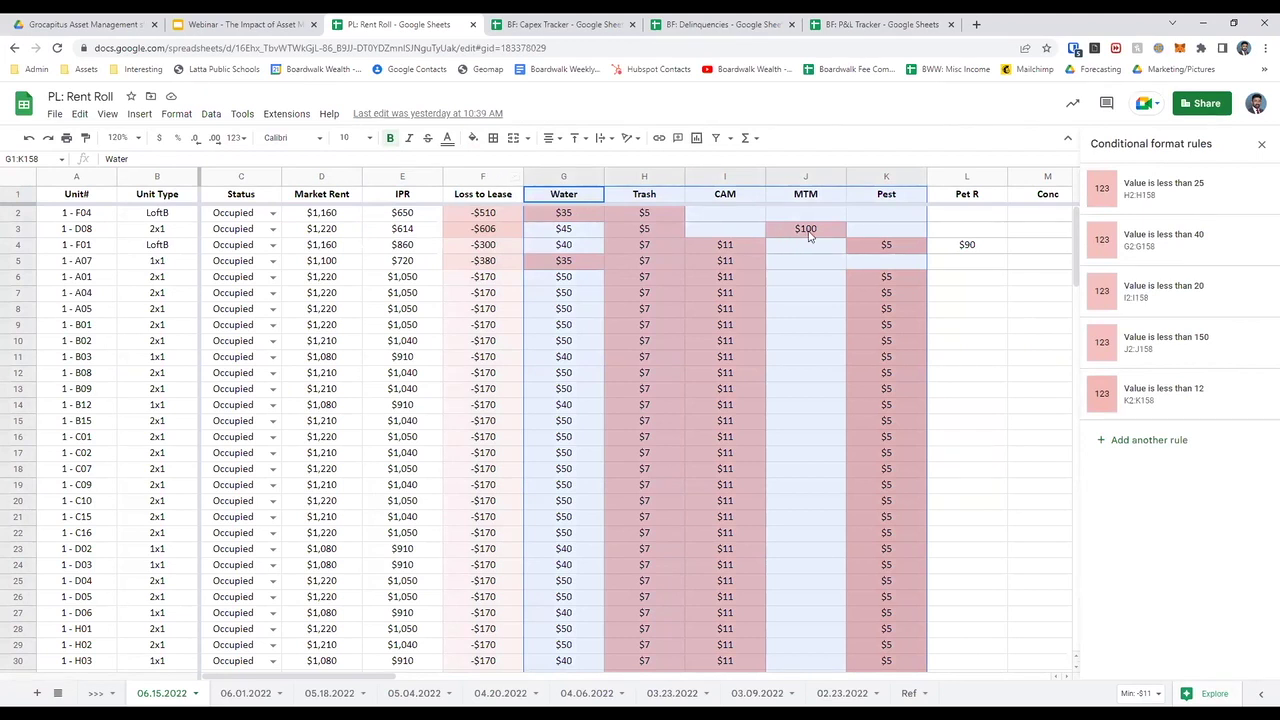
Examine the MTM and Pest cells in row 3, moving on to the Pet R, Conc and EmpPr columns
{"action": "left_click", "coordinate": [810, 236]}
{"action": "left_click", "coordinate": [874, 228]}
{"action": "key", "text": "Right"}
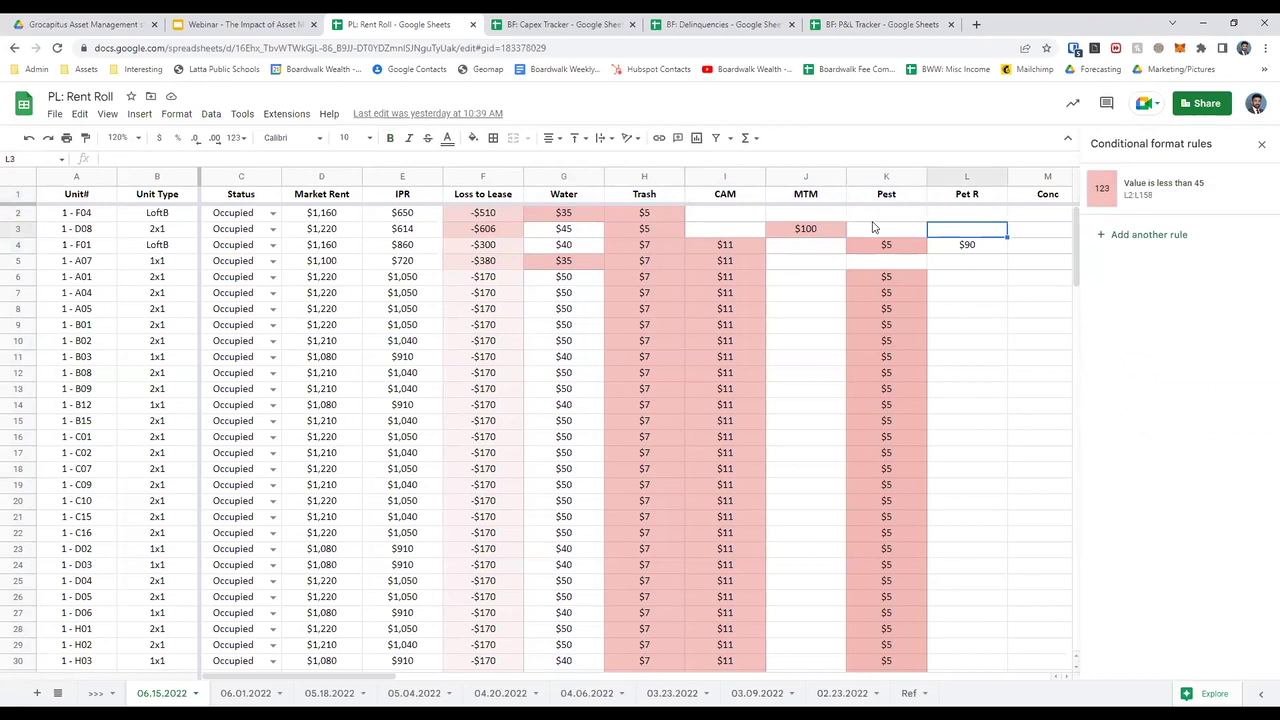
{"action": "key", "text": "Right"}
{"action": "key", "text": "Up"}
{"action": "key", "text": "Right"}
{"action": "key", "text": "Up"}
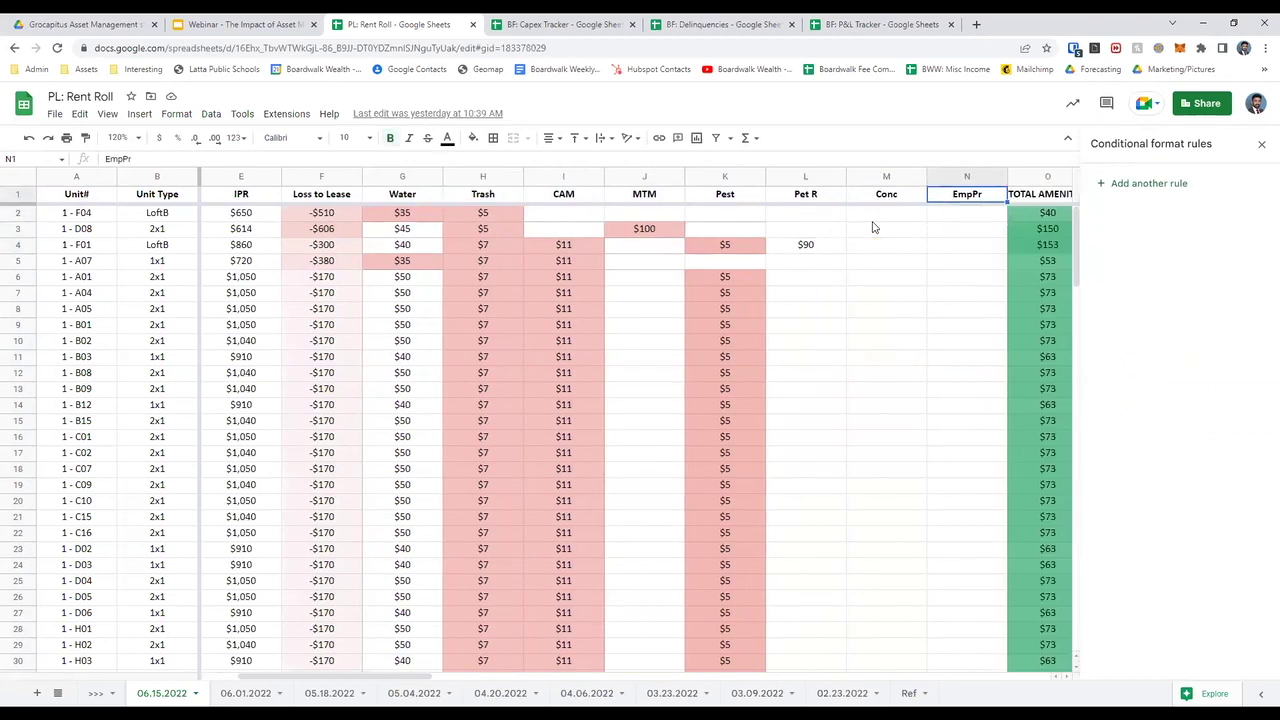
Select the EmpPr column down to row 158 and extend the selection back across Conc and Pet R
{"action": "key", "text": "Down"}
{"action": "key", "text": "Up"}
{"action": "key", "text": "ctrl+shift+Down"}
{"action": "key", "text": "shift+Left"}
{"action": "key", "text": "shift+Left"}
{"action": "key", "text": "shift+Left"}
{"action": "key", "text": "shift+Left"}
{"action": "key", "text": "shift+Left"}
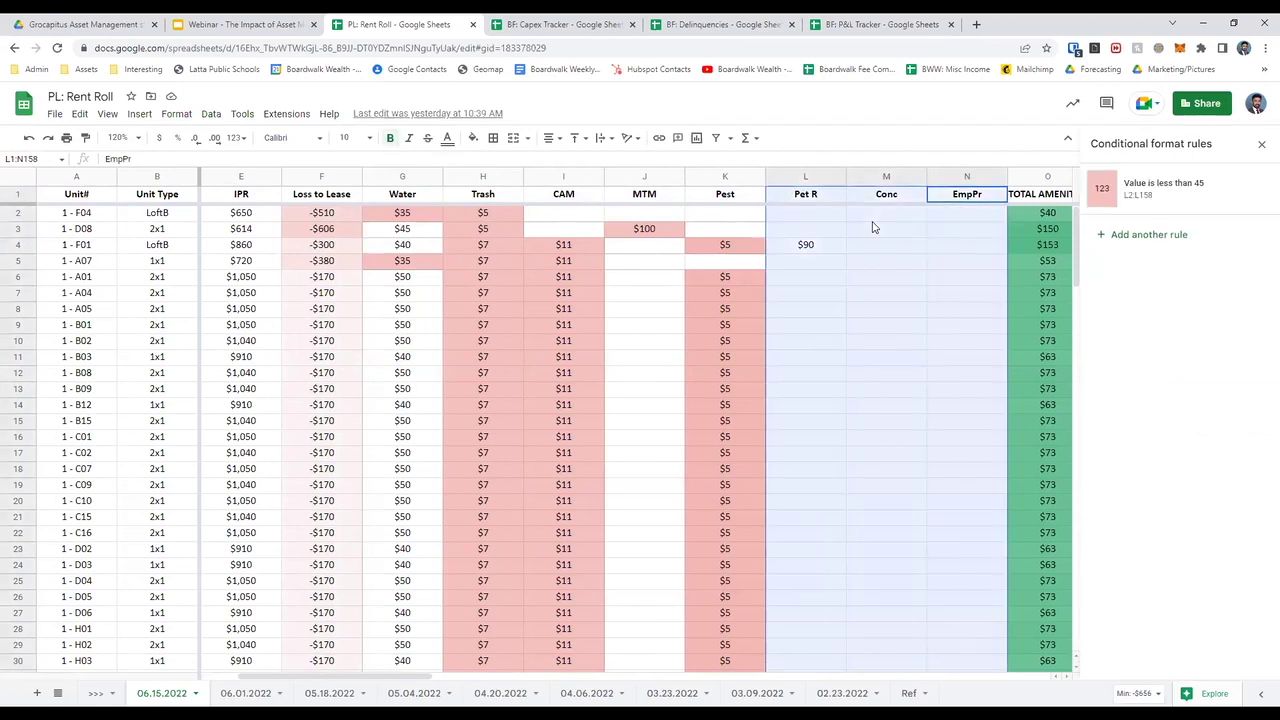
{"action": "key", "text": "shift+Left"}
{"action": "key", "text": "shift+Left"}
Return to the first unit's row to view its Market Rent and IPR
{"action": "key", "text": "Left"}
{"action": "key", "text": "Left"}
{"action": "key", "text": "Left"}
{"action": "key", "text": "Left"}
{"action": "key", "text": "Left"}
{"action": "key", "text": "Left"}
{"action": "key", "text": "Left"}
{"action": "key", "text": "Left"}
{"action": "key", "text": "Left"}
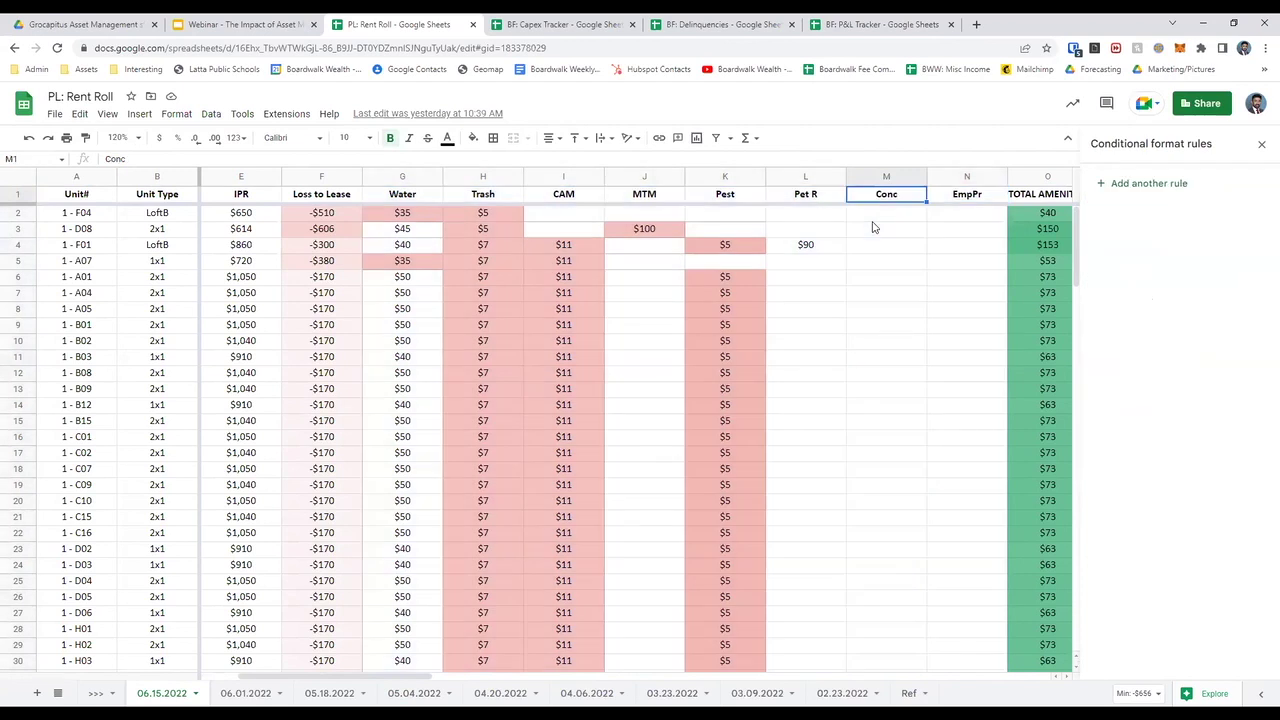
{"action": "key", "text": "Left"}
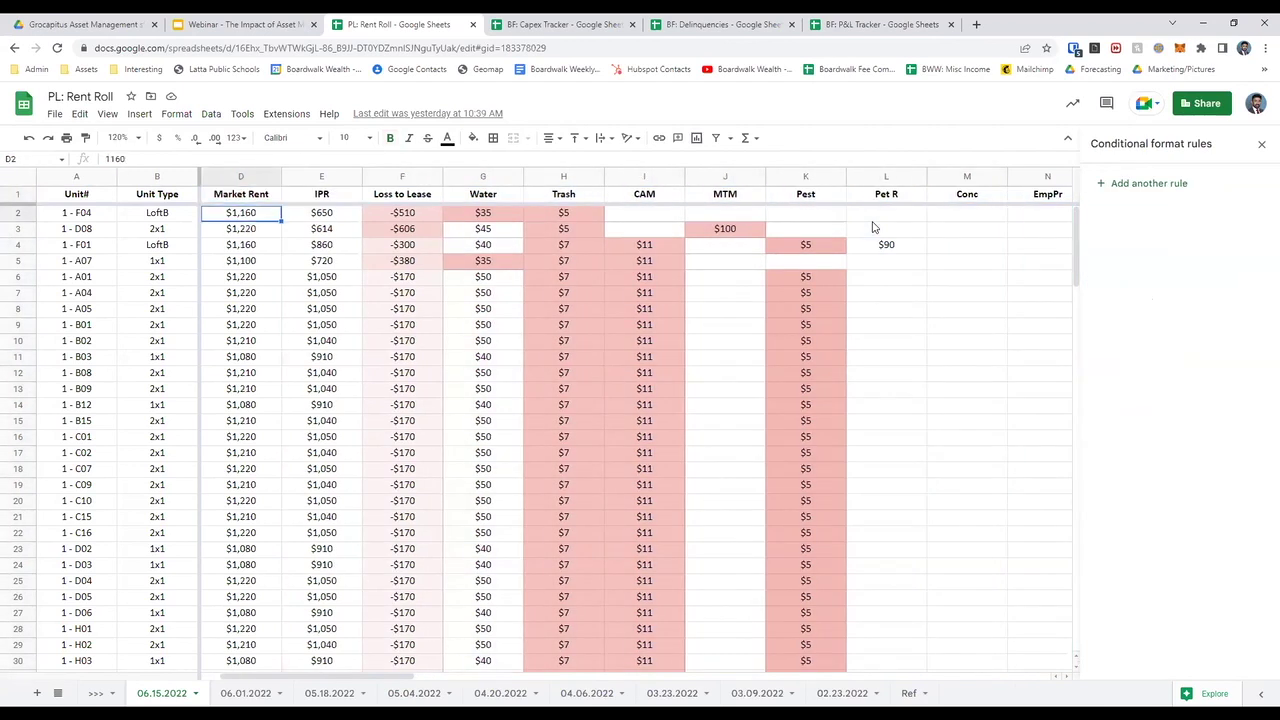
{"action": "key", "text": "Down"}
{"action": "key", "text": "Right"}
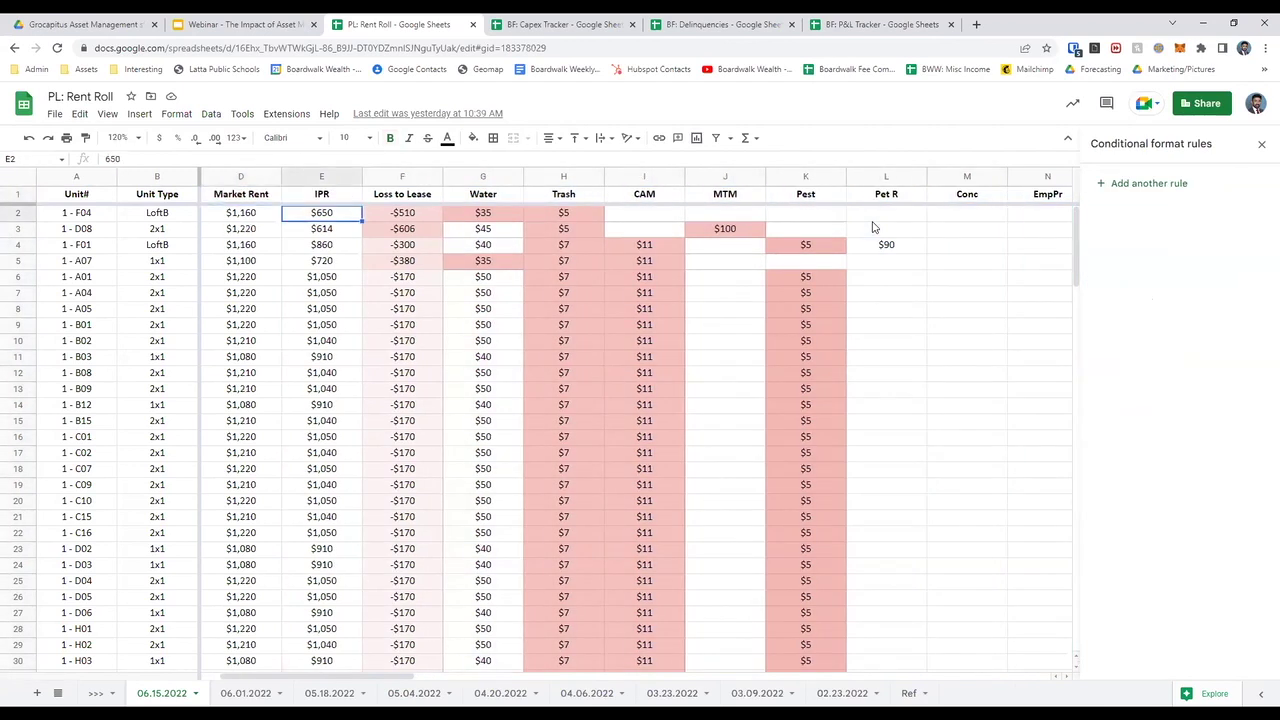
Examine the first unit's Loss to Lease, Water, Trash and CAM cells along with the formatting rules applied to them
{"action": "key", "text": "Right"}
{"action": "key", "text": "Right"}
{"action": "key", "text": "Right"}
{"action": "key", "text": "Right"}
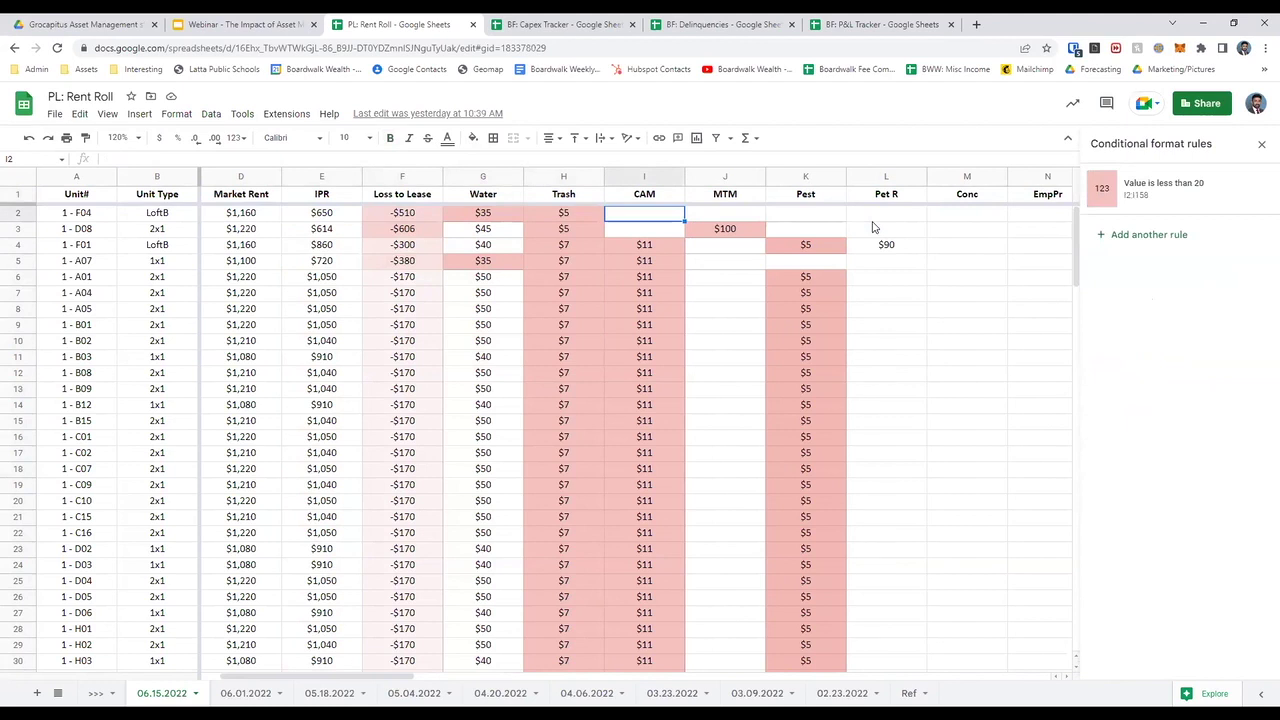
{"action": "key", "text": "Left"}
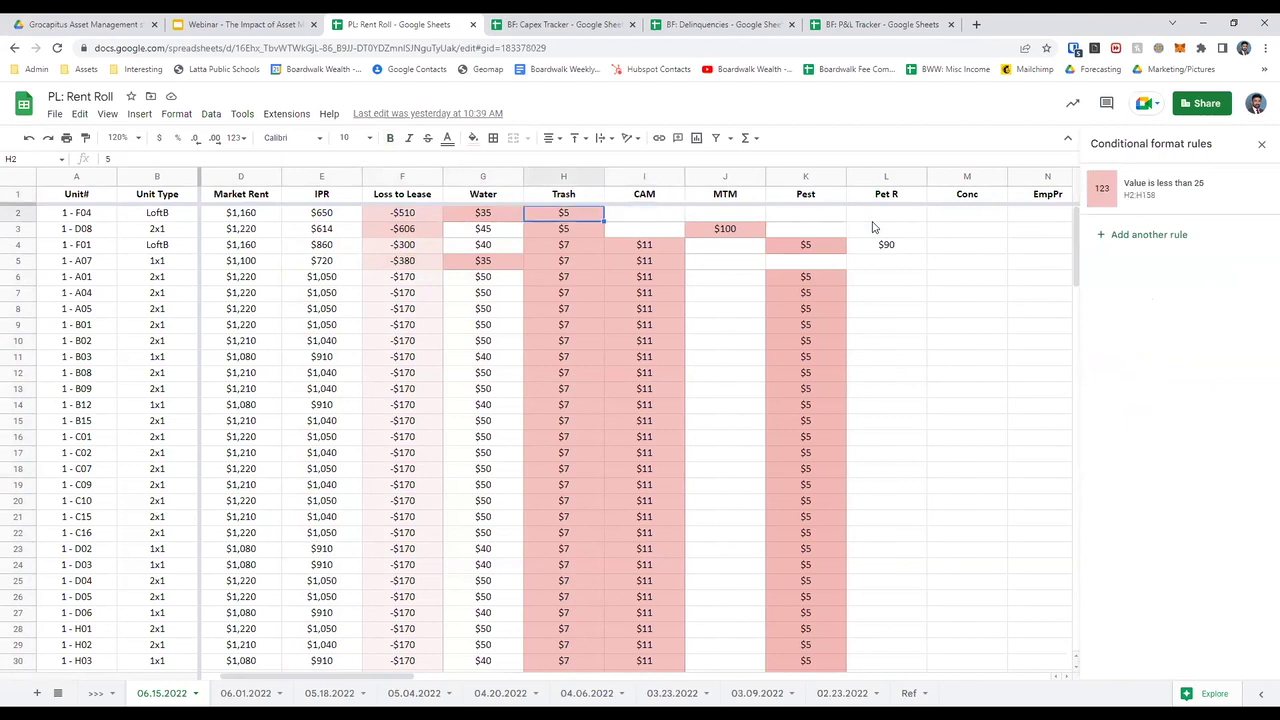
{"action": "key", "text": "Left"}
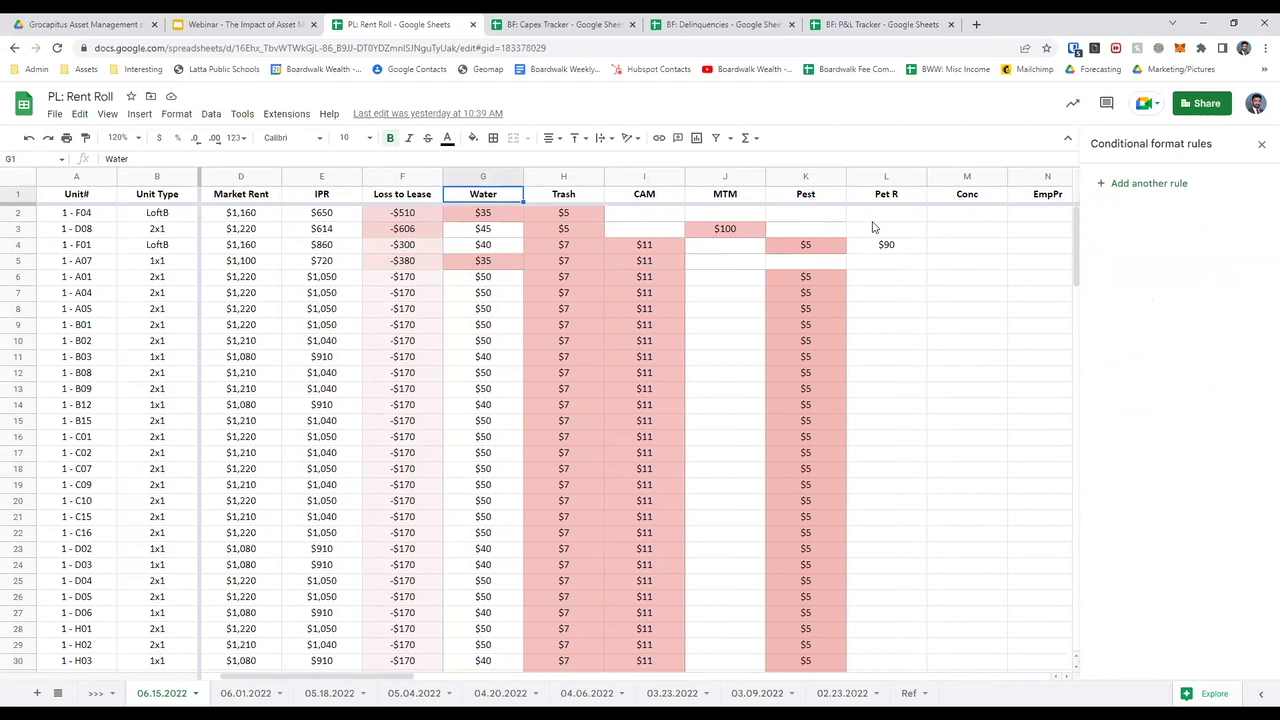
Select the first unit's Market Rent and IPR, D2:E2, and close the conditional formatting rules
{"action": "key", "text": "Left"}
{"action": "key", "text": "Left"}
{"action": "key", "text": "Left"}
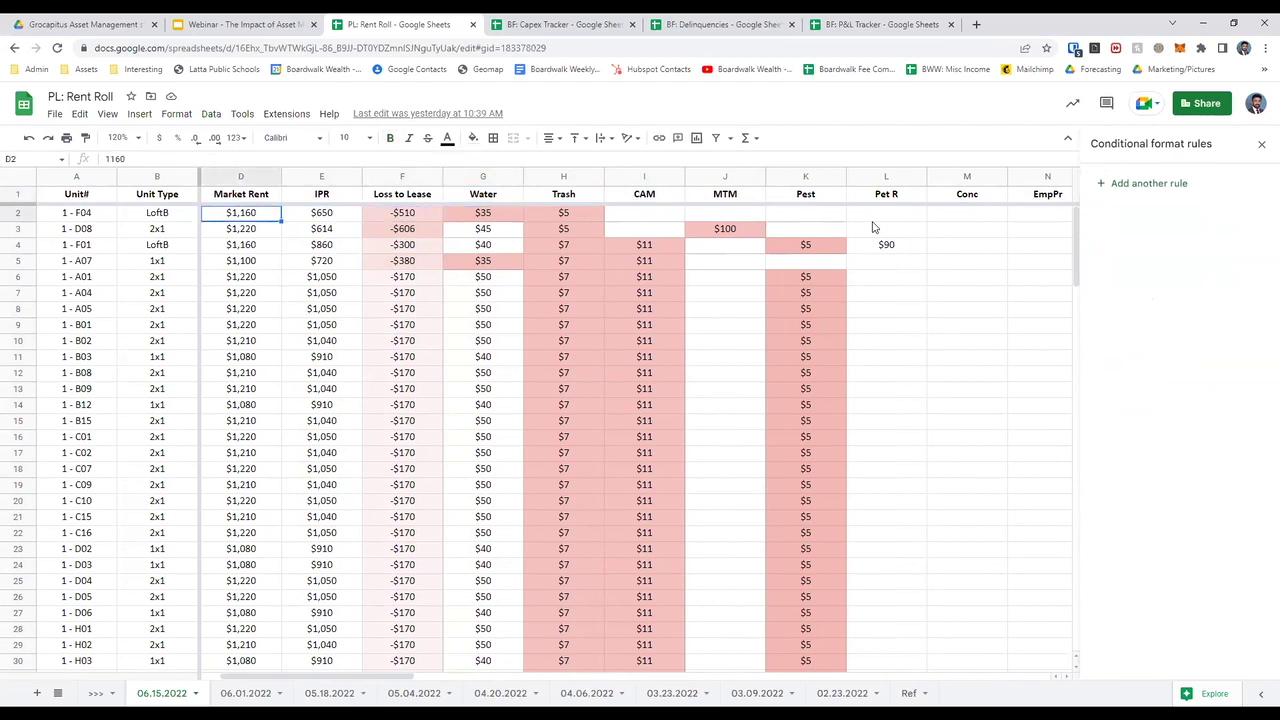
{"action": "key", "text": "shift+Right"}
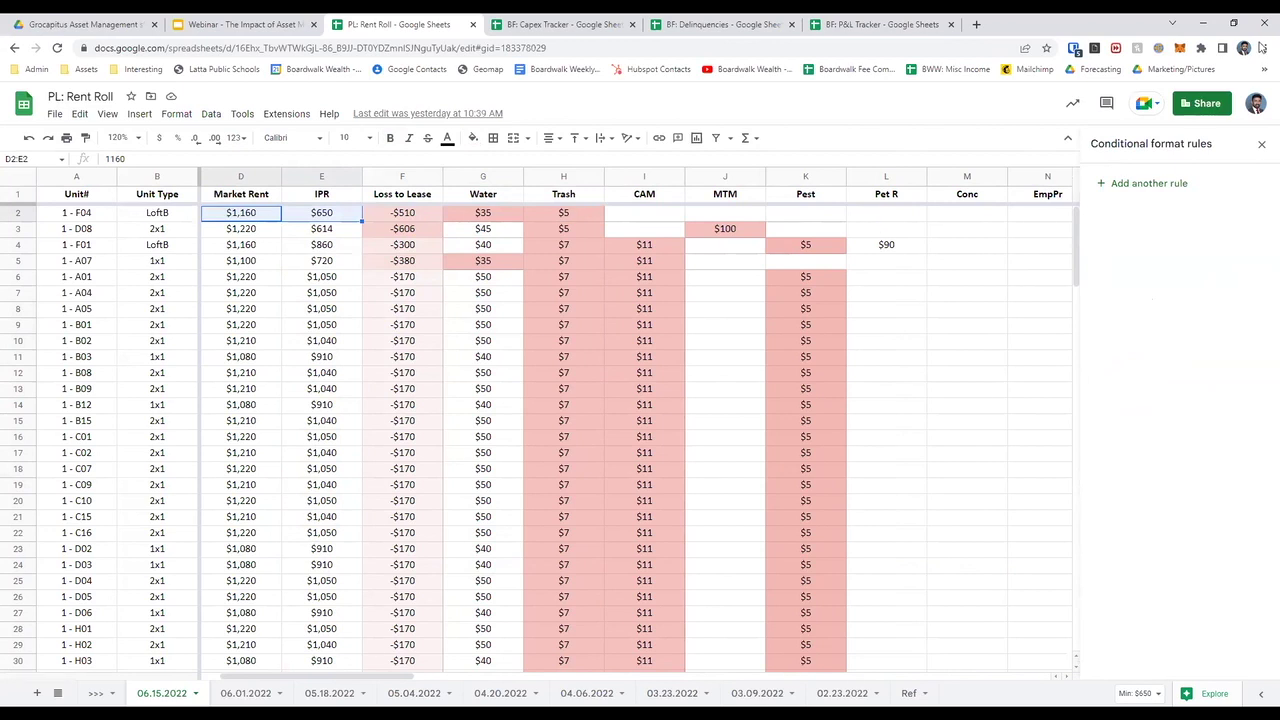
{"action": "left_click", "coordinate": [1261, 144]}
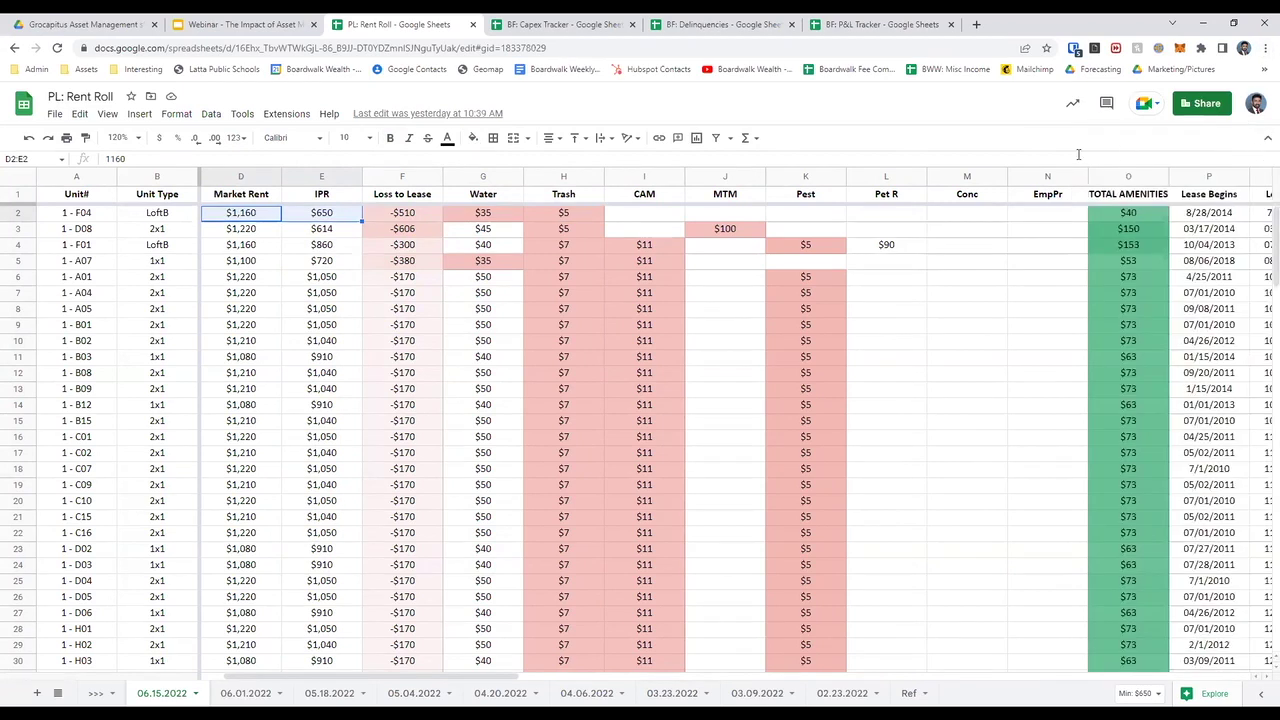
Select the first unit's amenity charges from Water across to Pest, G2:K2
{"action": "key", "text": "Right"}
{"action": "key", "text": "Right"}
{"action": "key", "text": "Right"}
{"action": "key", "text": "shift+Right"}
{"action": "key", "text": "shift+Right"}
{"action": "key", "text": "shift+Right"}
{"action": "key", "text": "shift+Right"}
{"action": "key", "text": "shift+Right"}
{"action": "key", "text": "shift+Right"}
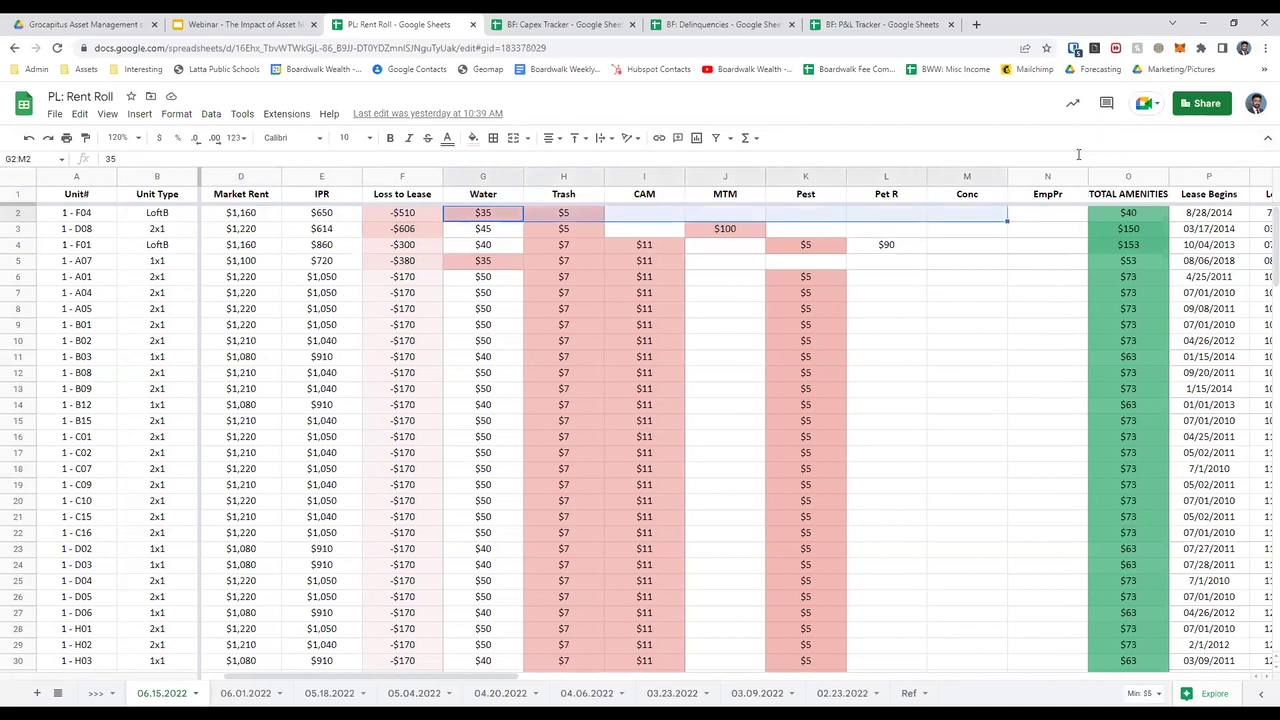
{"action": "key", "text": "shift+Left"}
{"action": "key", "text": "shift+Left"}
{"action": "key", "text": "shift+Left"}
{"action": "key", "text": "shift+Left"}
{"action": "key", "text": "shift+Left"}
{"action": "key", "text": "shift+Left"}
{"action": "key", "text": "shift+Left"}
{"action": "key", "text": "shift+Right"}
{"action": "key", "text": "shift+Right"}
{"action": "key", "text": "shift+Right"}
{"action": "key", "text": "shift+Right"}
{"action": "key", "text": "shift+Right"}
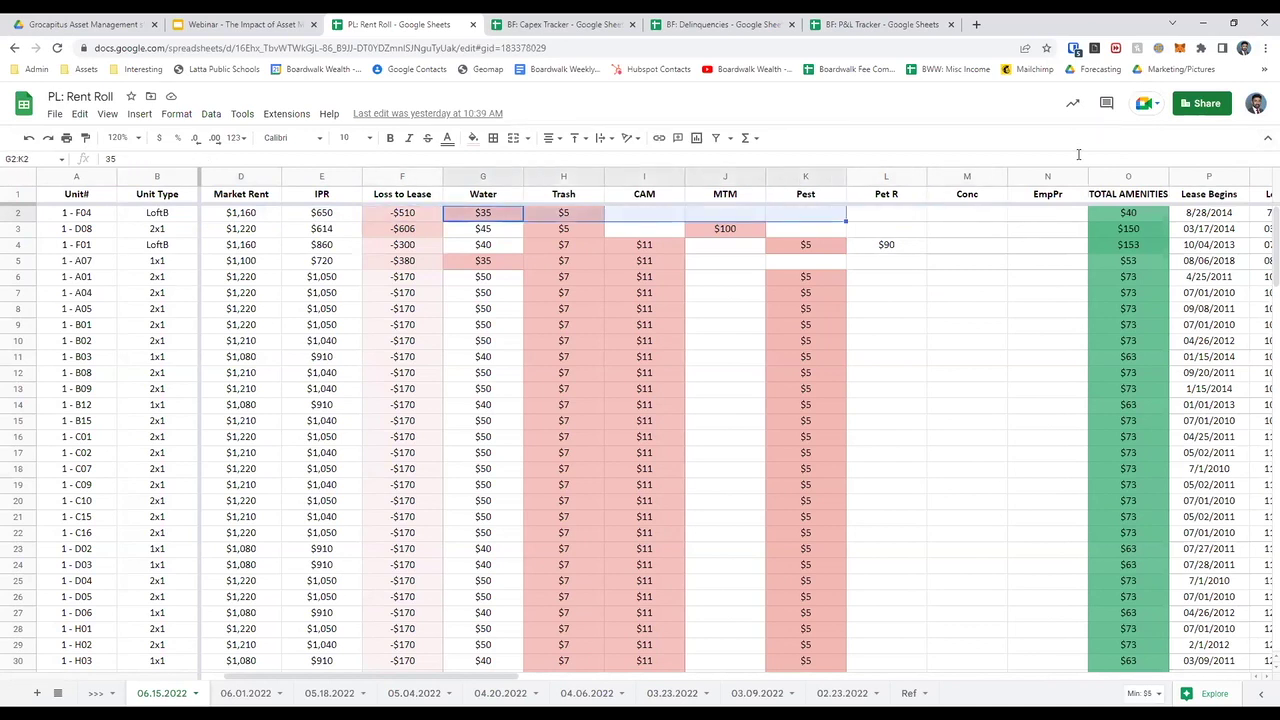
Select the Total Amenities values in O2:O159 and switch the selection summary to Sum
{"action": "key", "text": "Right"}
{"action": "key", "text": "Right"}
{"action": "key", "text": "Right"}
{"action": "key", "text": "Right"}
{"action": "key", "text": "Right"}
{"action": "key", "text": "Right"}
{"action": "key", "text": "Right"}
{"action": "key", "text": "Right"}
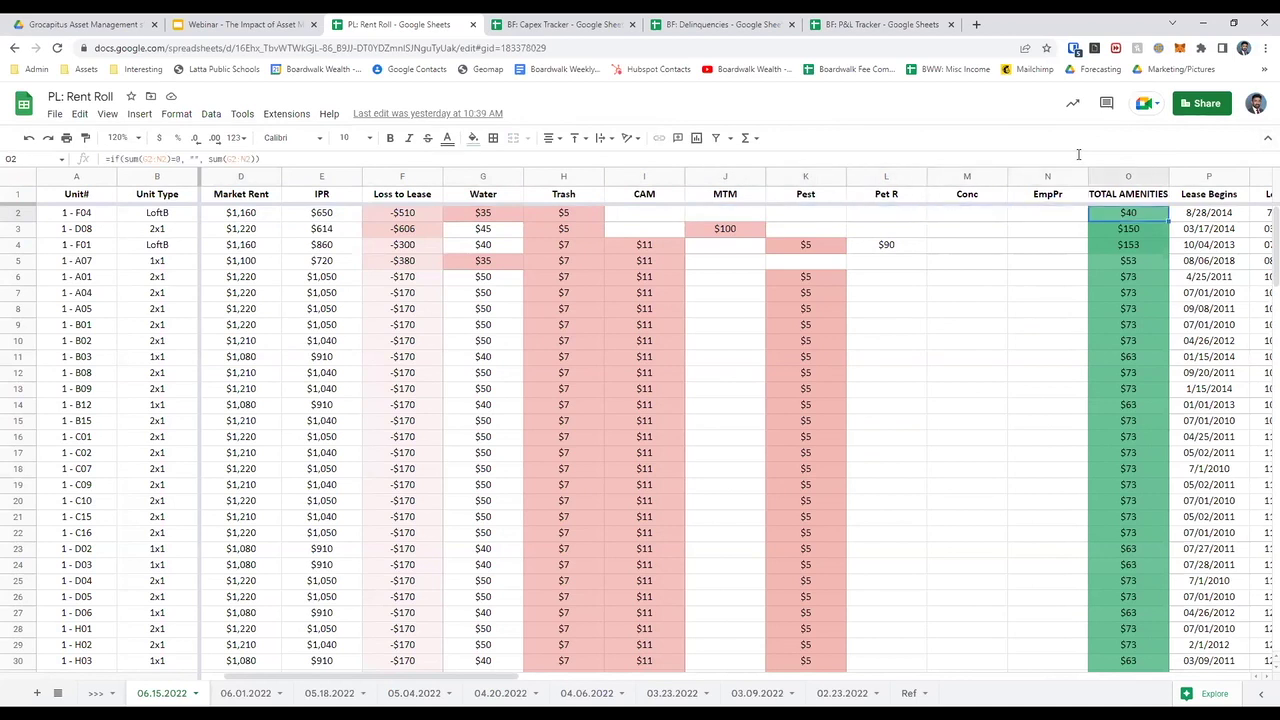
{"action": "key", "text": "ctrl+shift+Down"}
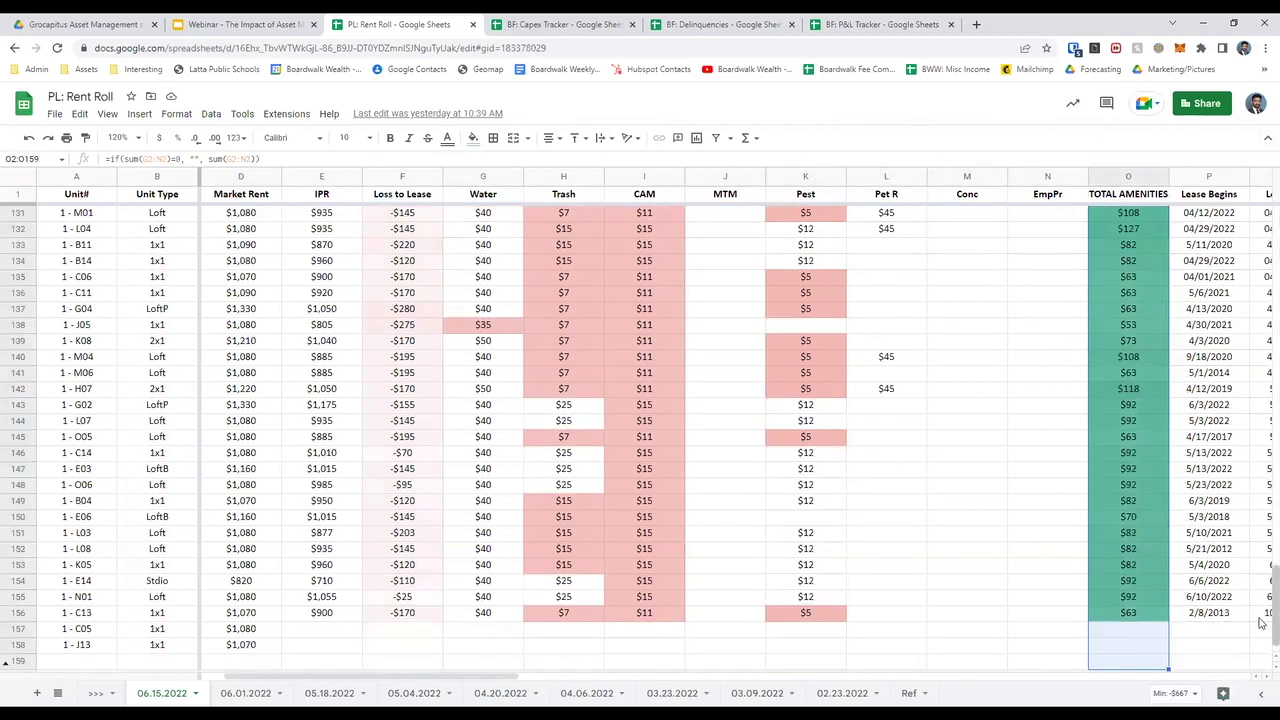
{"action": "left_click", "coordinate": [1153, 699]}
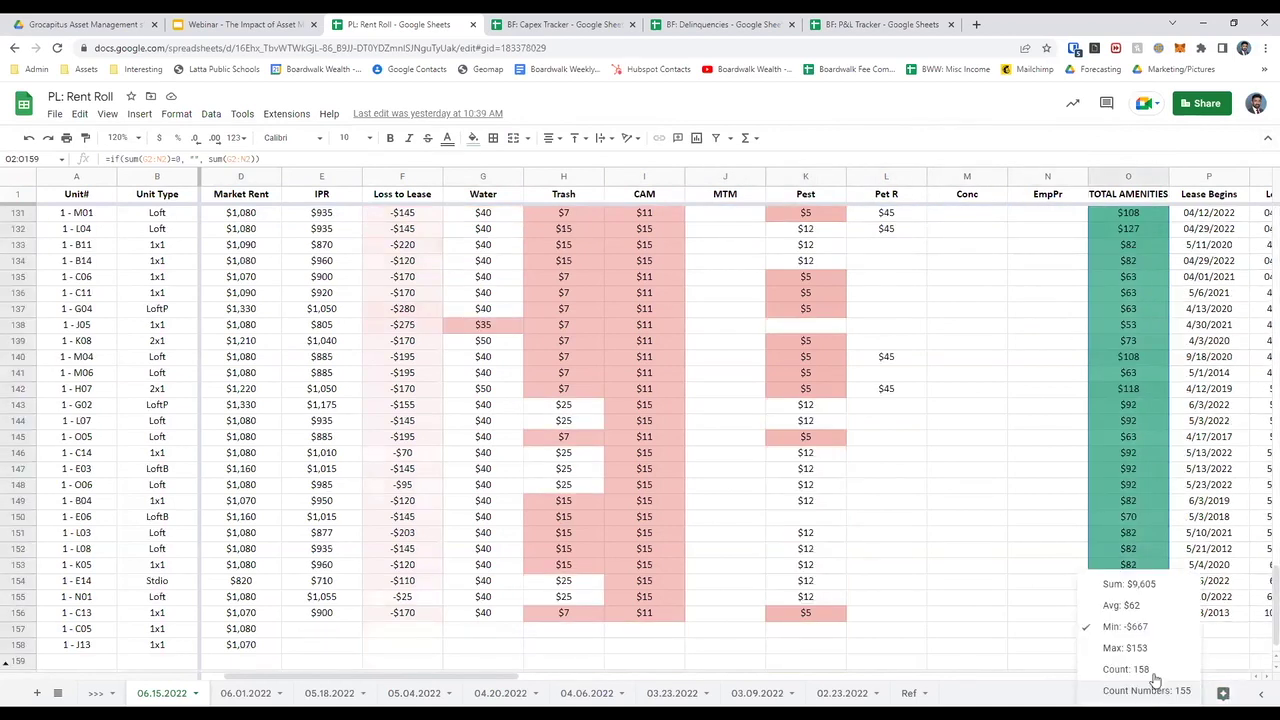
{"action": "left_click", "coordinate": [1158, 584]}
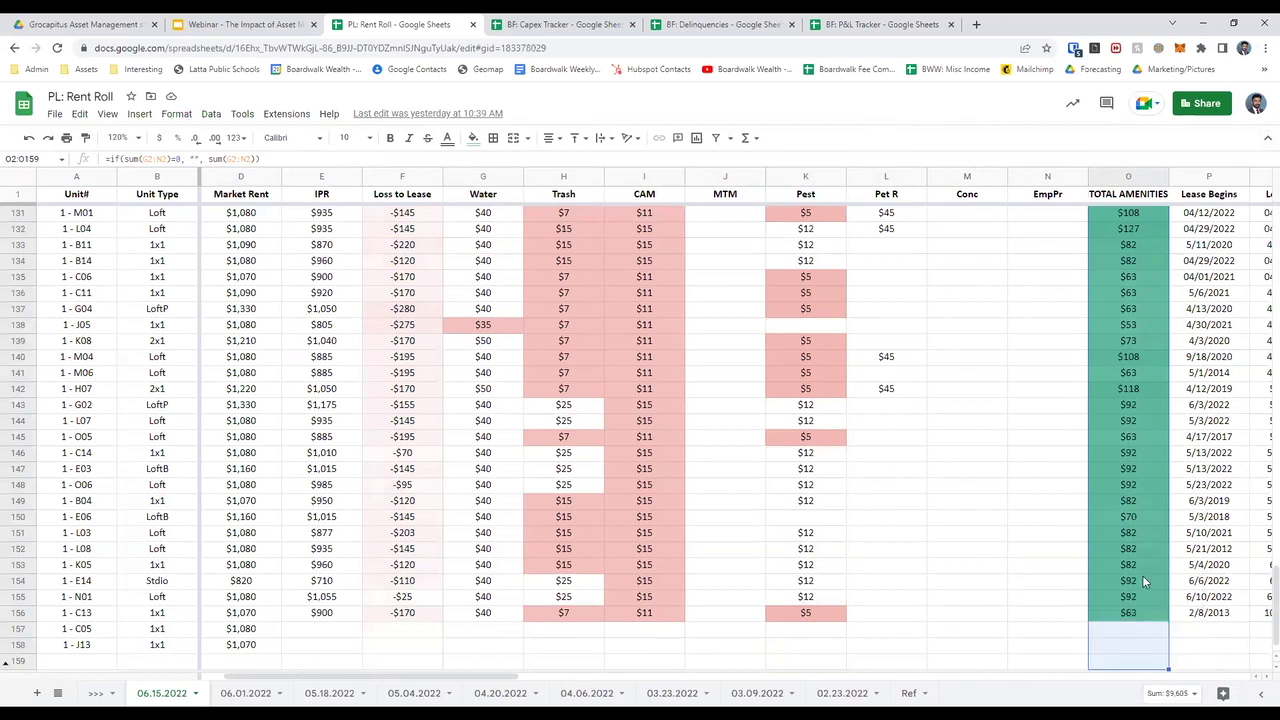
Return to the first unit and select its individual charges from Water to EmpPr, G2:N2
{"action": "key", "text": "ctrl+Up"}
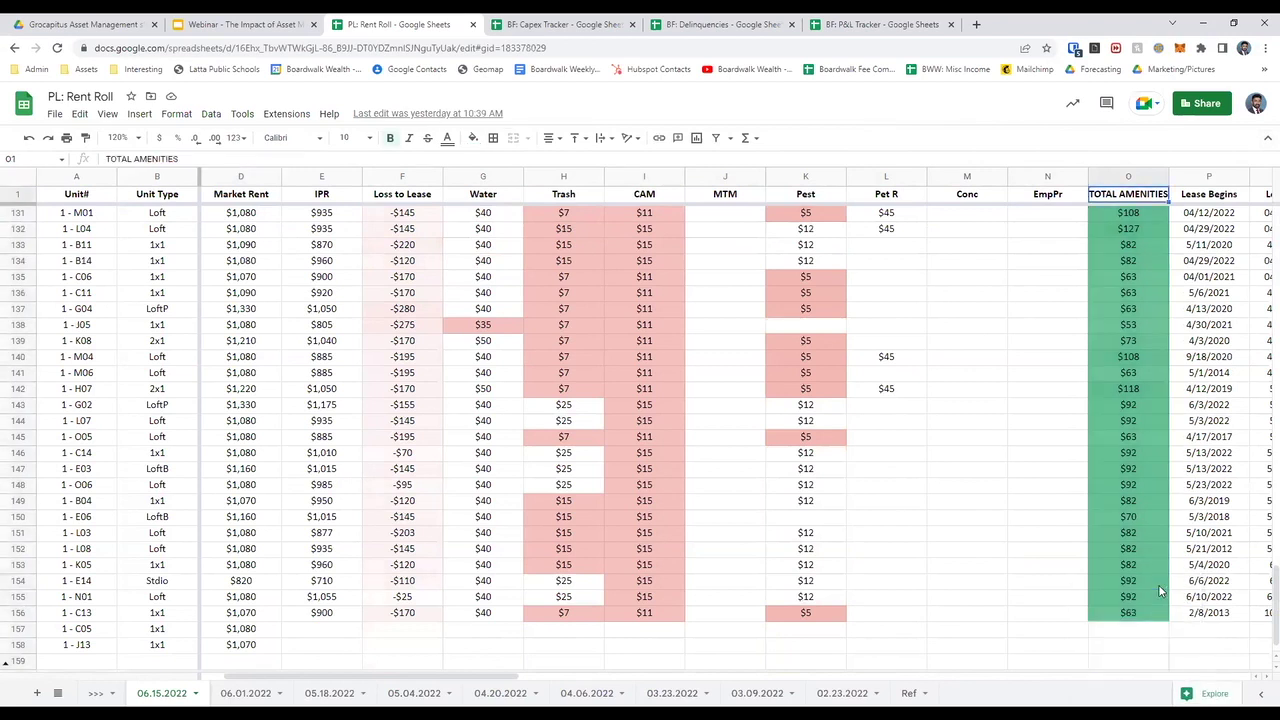
{"action": "key", "text": "Down"}
{"action": "key", "text": "Left"}
{"action": "key", "text": "Left"}
{"action": "key", "text": "Left"}
{"action": "key", "text": "Left"}
{"action": "key", "text": "Left"}
{"action": "key", "text": "Left"}
{"action": "key", "text": "Left"}
{"action": "key", "text": "Left"}
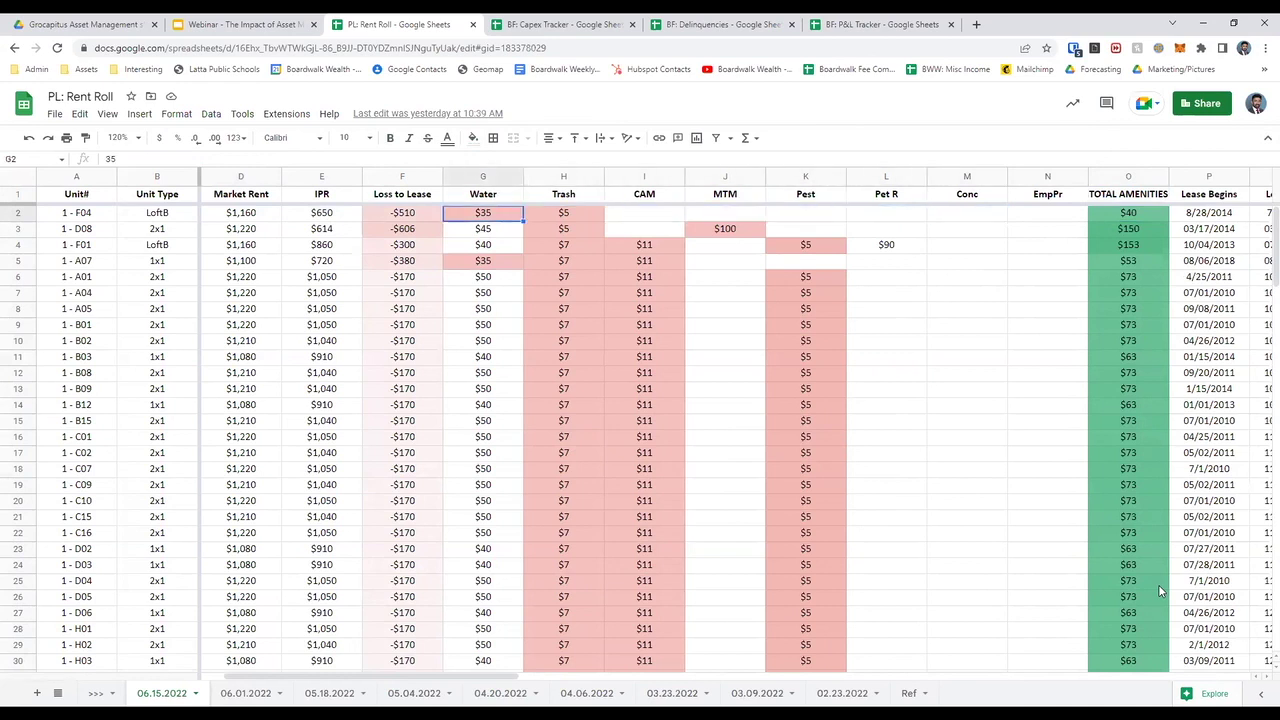
{"action": "key", "text": "shift+Right"}
{"action": "key", "text": "shift+Right"}
{"action": "key", "text": "shift+Right"}
{"action": "key", "text": "shift+Right"}
{"action": "key", "text": "shift+Right"}
{"action": "key", "text": "shift+Right"}
{"action": "key", "text": "shift+Right"}
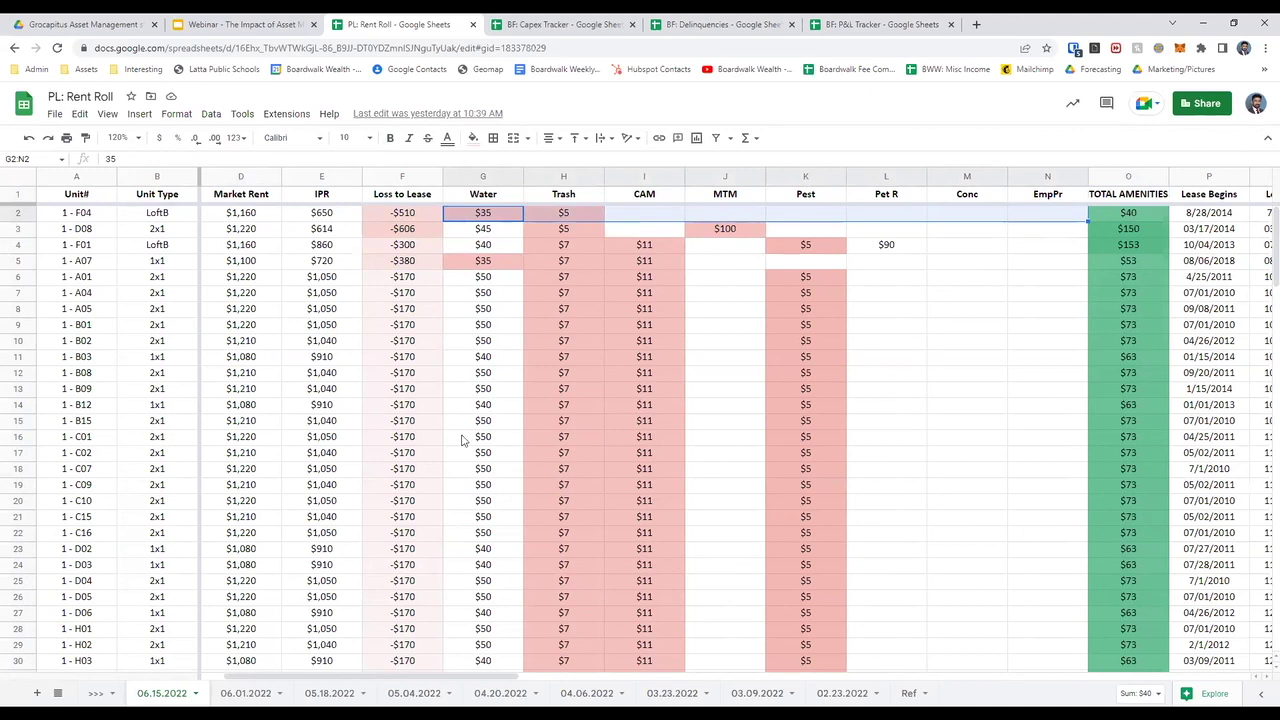
Select the entire Water through EmpPr columns, G:N, to view the combined amenity income
{"action": "left_click", "coordinate": [483, 177]}
{"action": "key", "text": "shift+Right"}
{"action": "key", "text": "shift+Right"}
{"action": "key", "text": "shift+Right"}
{"action": "key", "text": "shift+Right"}
{"action": "key", "text": "shift+Right"}
{"action": "key", "text": "shift+Right"}
{"action": "key", "text": "shift+Right"}
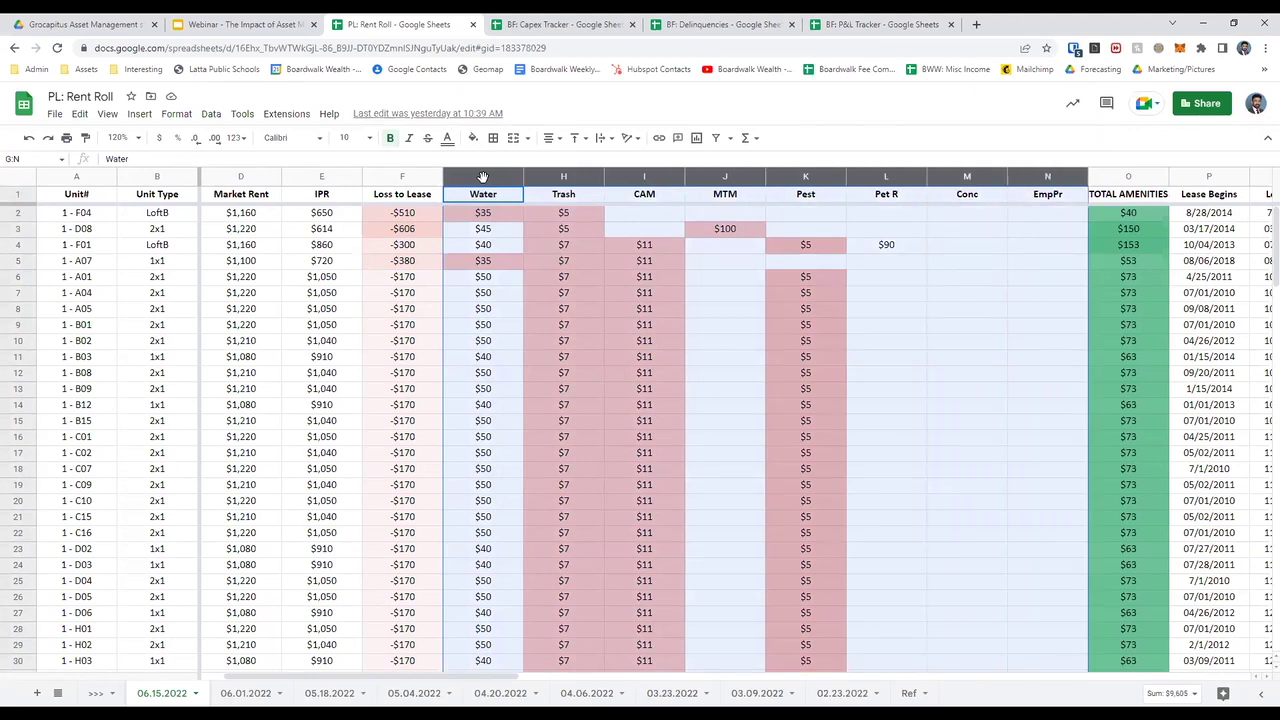
Narrow the selection from the whole charge columns to only the first unit's charges in row 2
{"action": "key", "text": "Down"}
{"action": "key", "text": "shift+Right"}
{"action": "key", "text": "shift+Right"}
{"action": "key", "text": "shift+Right"}
{"action": "key", "text": "shift+Right"}
{"action": "key", "text": "shift+Right"}
{"action": "key", "text": "shift+Right"}
{"action": "key", "text": "shift+Right"}
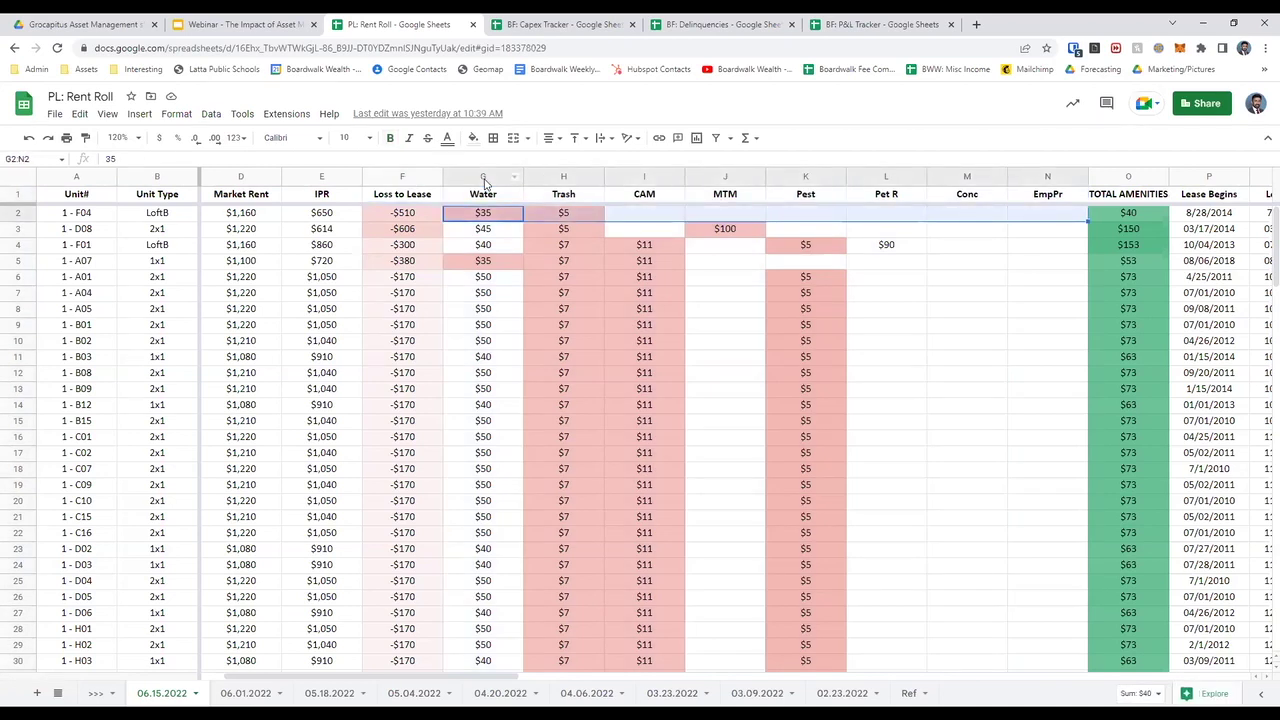
Move back through the rent and status columns and review the first unit's row across to Water
{"action": "key", "text": "Down"}
{"action": "key", "text": "Down"}
{"action": "key", "text": "Left"}
{"action": "key", "text": "Left"}
{"action": "key", "text": "Left"}
{"action": "key", "text": "ctrl+shift+0"}
{"action": "key", "text": "Left"}
{"action": "key", "text": "Left"}
{"action": "key", "text": "Up"}
{"action": "key", "text": "Up"}
{"action": "key", "text": "Right"}
{"action": "key", "text": "Right"}
{"action": "key", "text": "Right"}
{"action": "key", "text": "Right"}
{"action": "key", "text": "Right"}
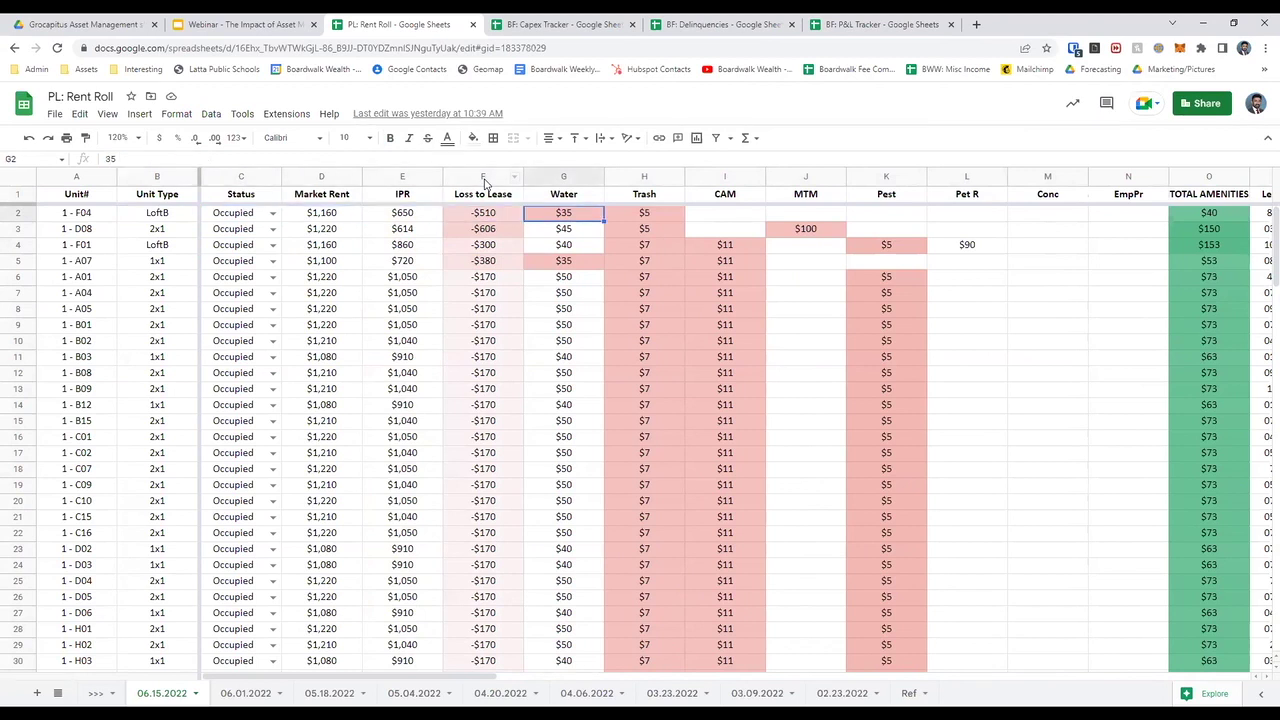
Examine unit 1 - F01's row, comparing its rent and Loss to Lease with its Water charge
{"action": "key", "text": "Down"}
{"action": "key", "text": "Down"}
{"action": "key", "text": "Left"}
{"action": "key", "text": "Left"}
{"action": "key", "text": "Left"}
{"action": "key", "text": "Left"}
{"action": "key", "text": "Left"}
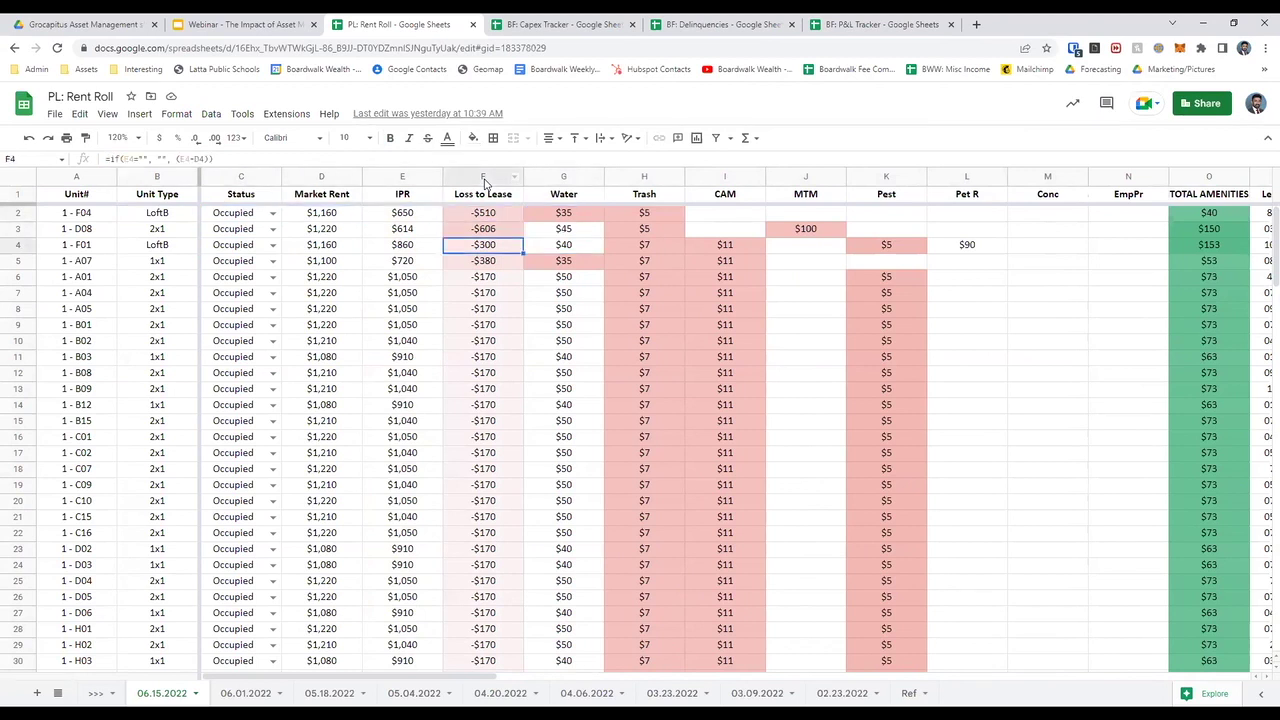
{"action": "key", "text": "Right"}
{"action": "key", "text": "Right"}
{"action": "key", "text": "Right"}
{"action": "key", "text": "Right"}
{"action": "key", "text": "Right"}
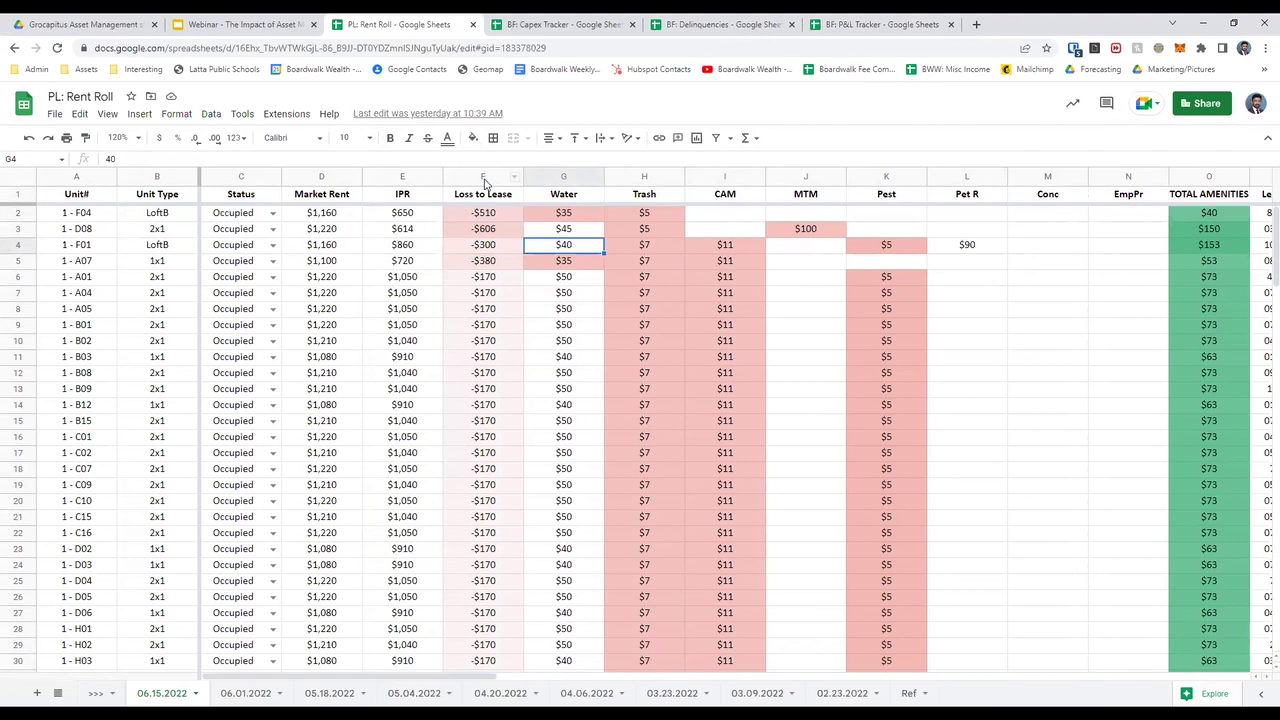
Return to unit 1 - F04's row and select its Market Rent and IPR cells, D2:E2
{"action": "key", "text": "Up"}
{"action": "key", "text": "Up"}
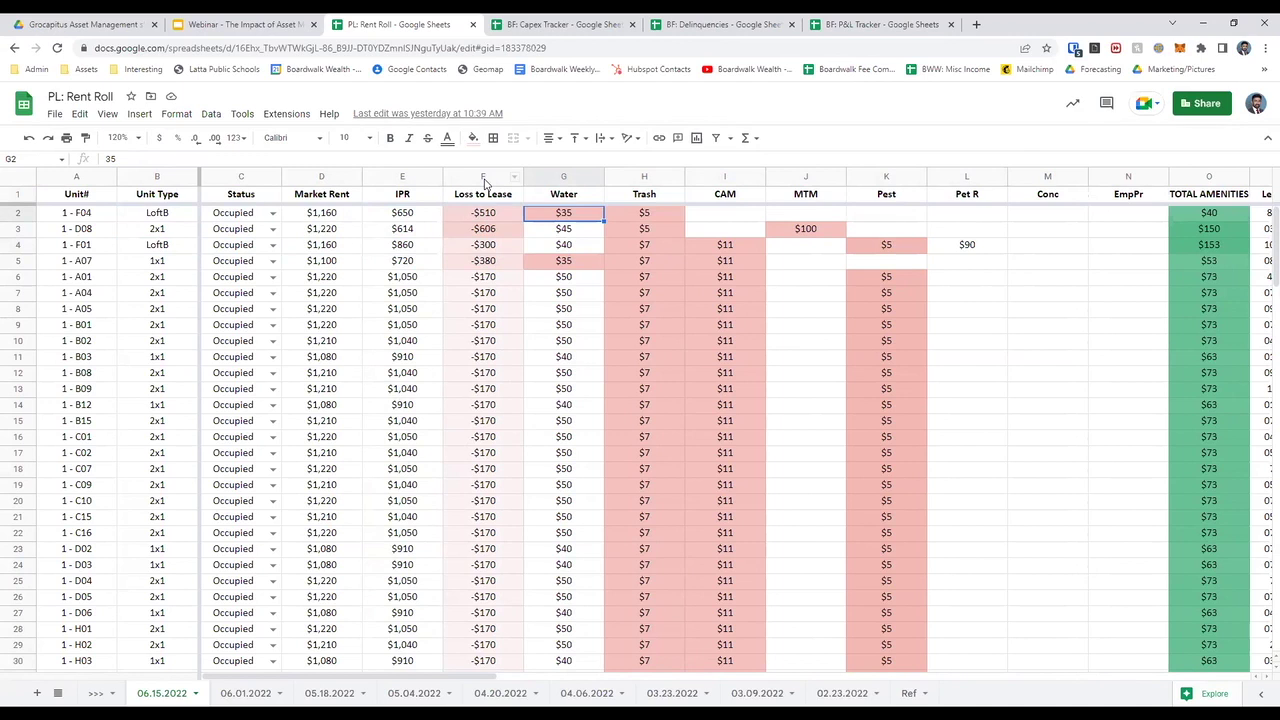
{"action": "key", "text": "Left"}
{"action": "key", "text": "Left"}
{"action": "key", "text": "Left"}
{"action": "key", "text": "Right"}
{"action": "key", "text": "Left"}
{"action": "key", "text": "shift+Right"}
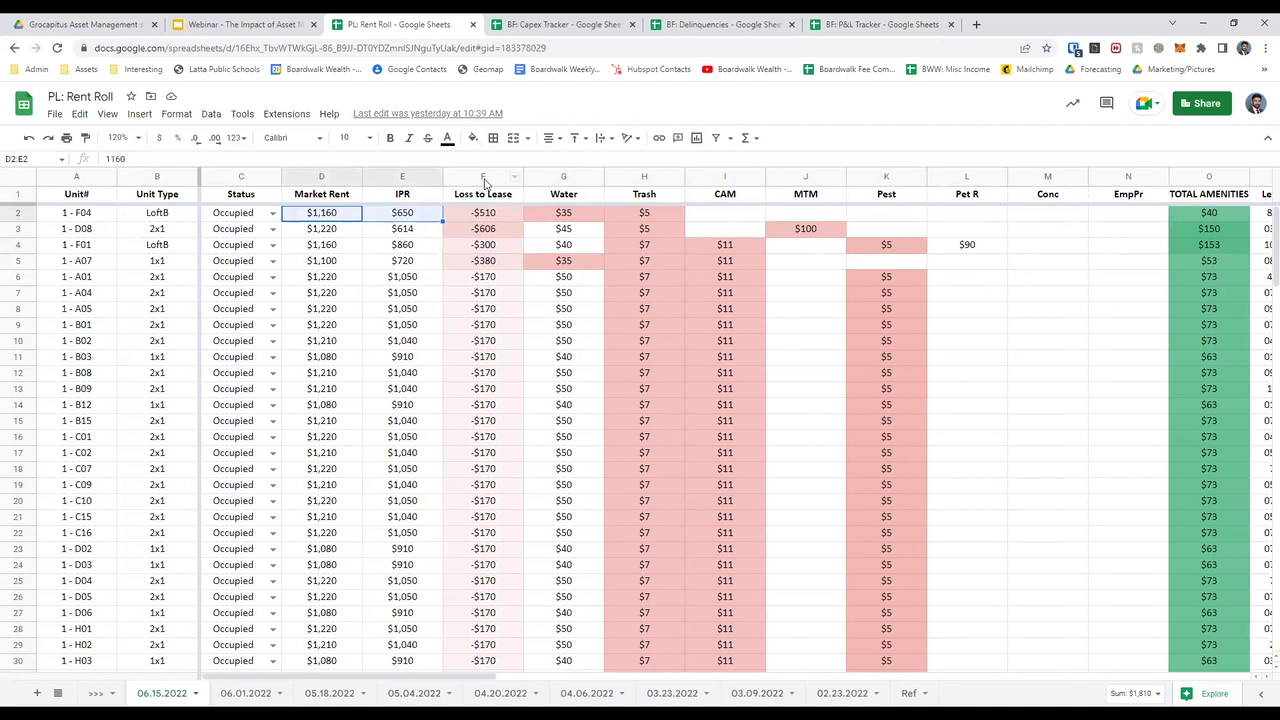
Compare the Water charges in rows 2 to 4 and move back to unit 1 - F01's Loss to Lease
{"action": "key", "text": "Right"}
{"action": "key", "text": "Right"}
{"action": "key", "text": "Right"}
{"action": "key", "text": "Down"}
{"action": "key", "text": "Down"}
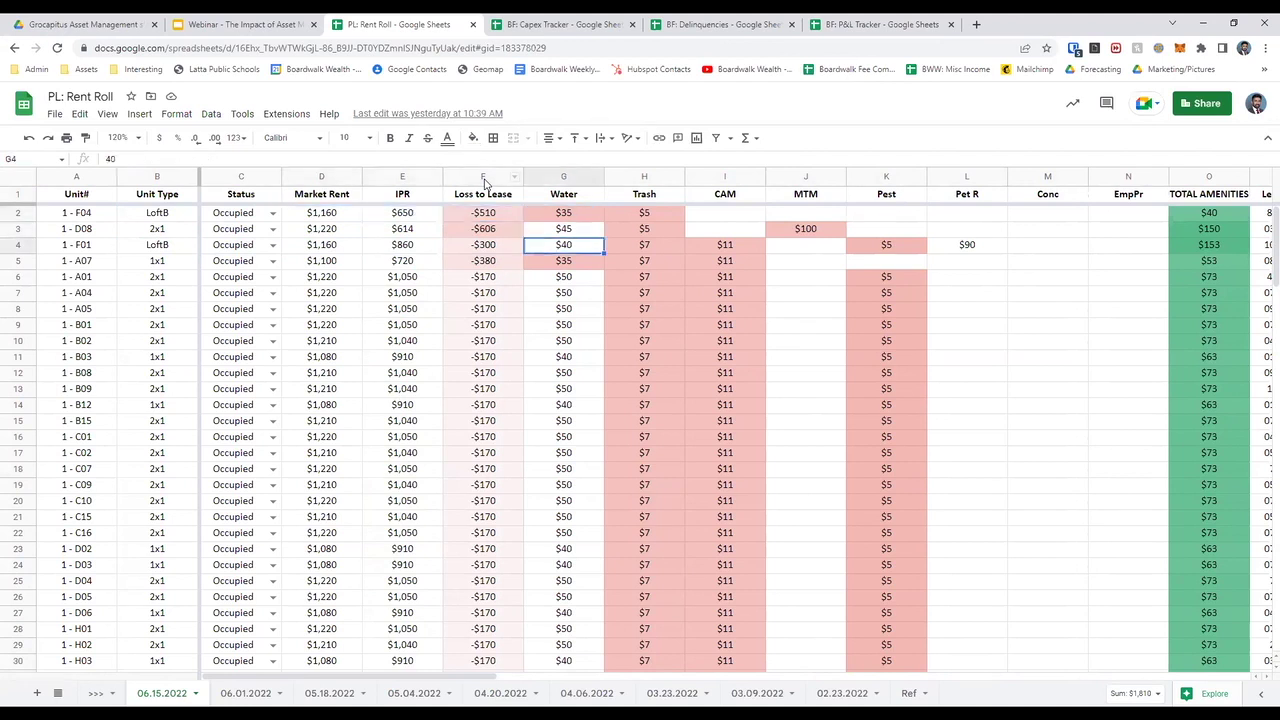
{"action": "key", "text": "Up"}
{"action": "key", "text": "Up"}
{"action": "key", "text": "Down"}
{"action": "key", "text": "Down"}
{"action": "key", "text": "Right"}
{"action": "key", "text": "Left"}
{"action": "key", "text": "Left"}
{"action": "key", "text": "Left"}
{"action": "key", "text": "Left"}
{"action": "key", "text": "Left"}
{"action": "key", "text": "Left"}
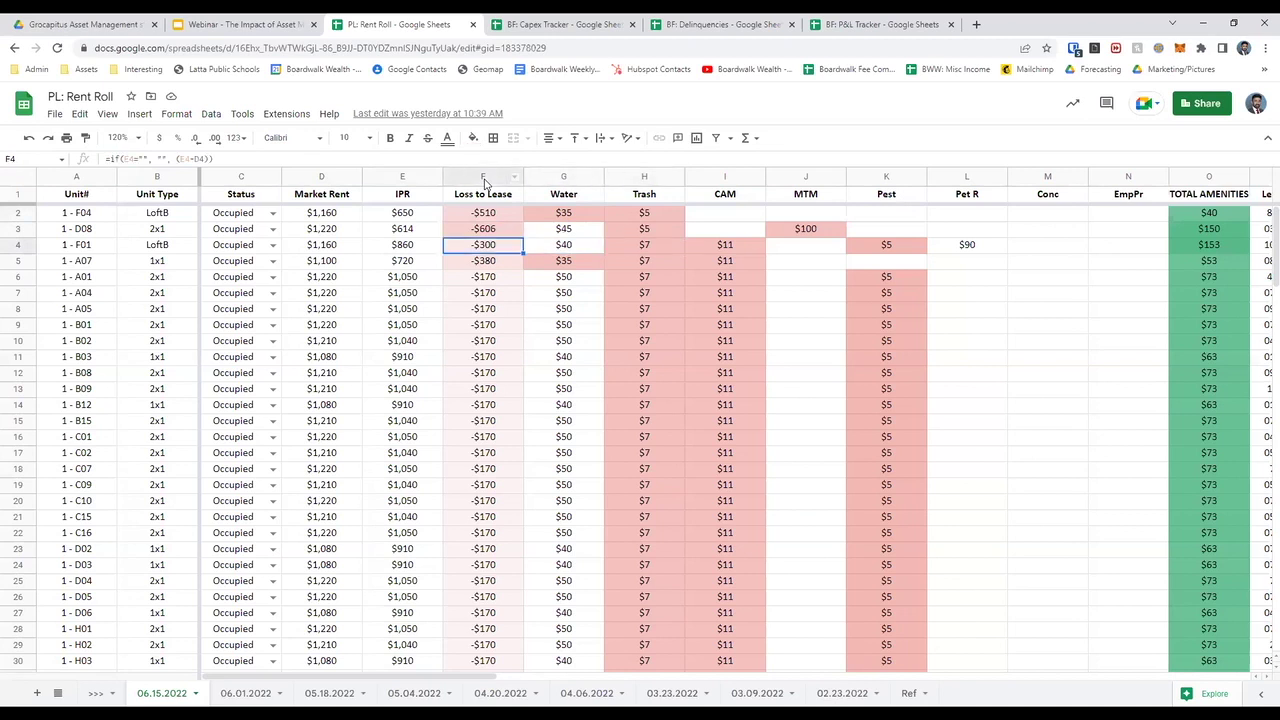
Move from unit 1 - F01's Loss to Lease to the first unit's Trash charge in H2
{"action": "key", "text": "Right"}
{"action": "key", "text": "Right"}
{"action": "key", "text": "Right"}
{"action": "key", "text": "Right"}
{"action": "key", "text": "Right"}
{"action": "key", "text": "Right"}
{"action": "key", "text": "Up"}
{"action": "key", "text": "Up"}
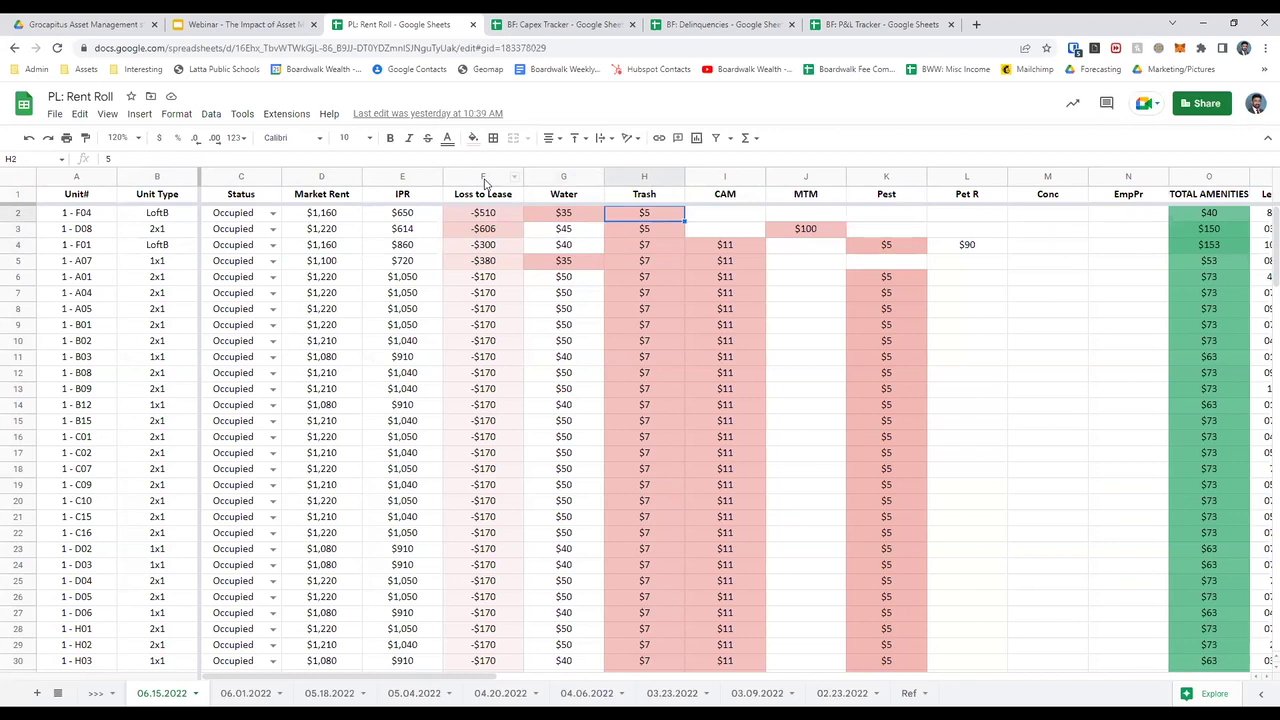
Review the CAM charges from row 4 downward and select the first two units' empty CAM cells, I2:I3
{"action": "key", "text": "Right"}
{"action": "key", "text": "Right"}
{"action": "key", "text": "Left"}
{"action": "key", "text": "Down"}
{"action": "key", "text": "Down"}
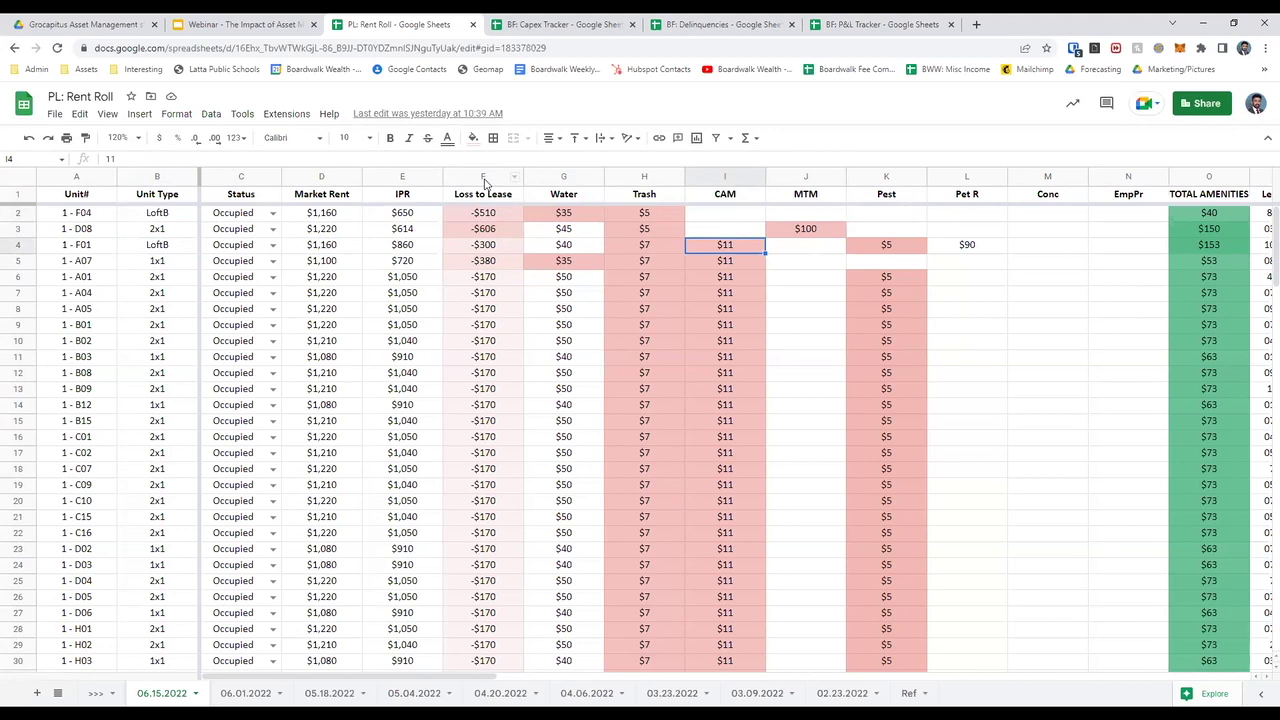
{"action": "key", "text": "shift+Down"}
{"action": "key", "text": "shift+Down"}
{"action": "key", "text": "shift+Down"}
{"action": "key", "text": "shift+Down"}
{"action": "key", "text": "shift+Down"}
{"action": "key", "text": "shift+Down"}
{"action": "key", "text": "shift+Down"}
{"action": "key", "text": "shift+Down"}
{"action": "key", "text": "shift+Down"}
{"action": "key", "text": "shift+Down"}
{"action": "key", "text": "Up"}
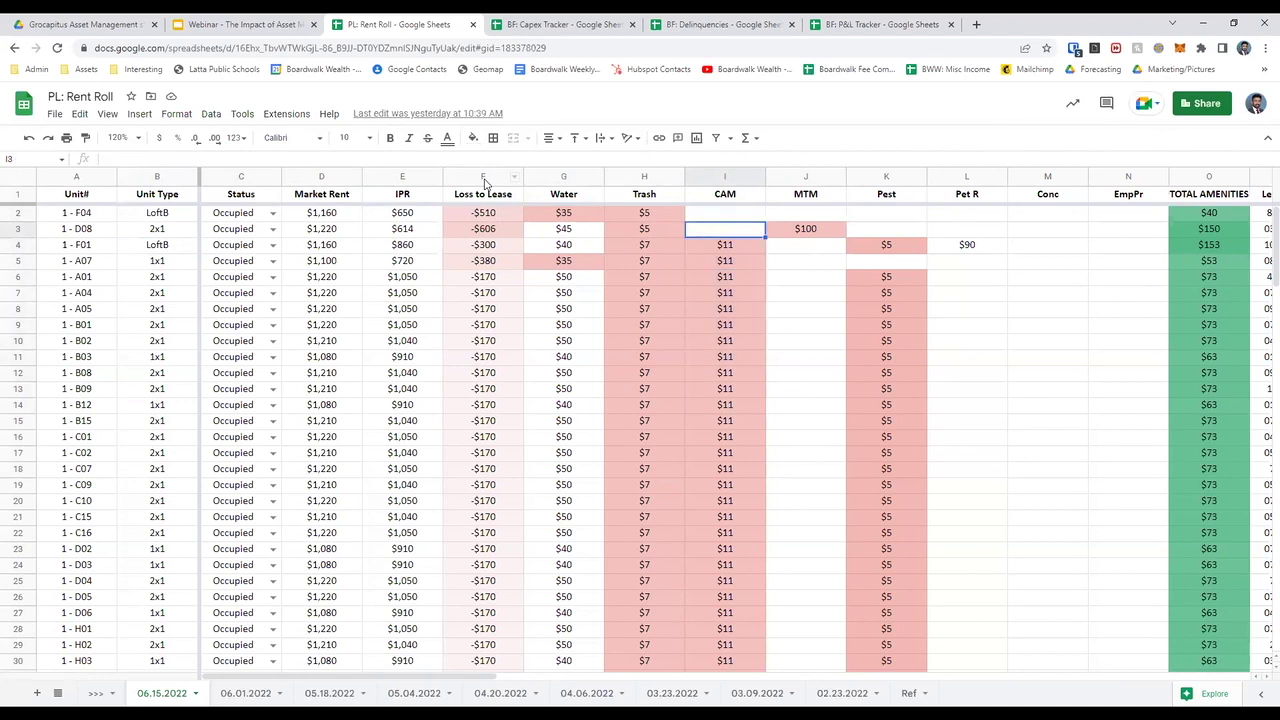
{"action": "key", "text": "shift+Up"}
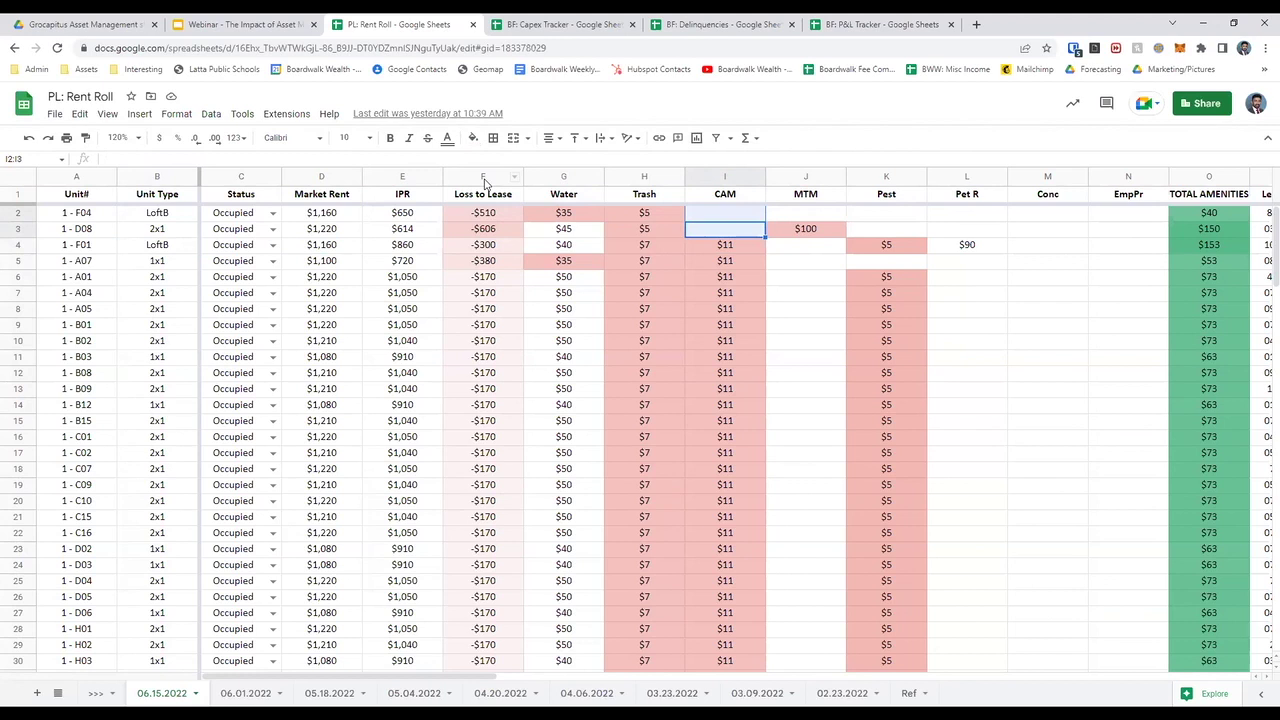
Select the entire MTM column, J, to view the month-to-month charges together
{"action": "key", "text": "Right"}
{"action": "key", "text": "ctrl+shift+Down"}
{"action": "key", "text": "ctrl+shift+Up"}
{"action": "key", "text": "ctrl+space"}
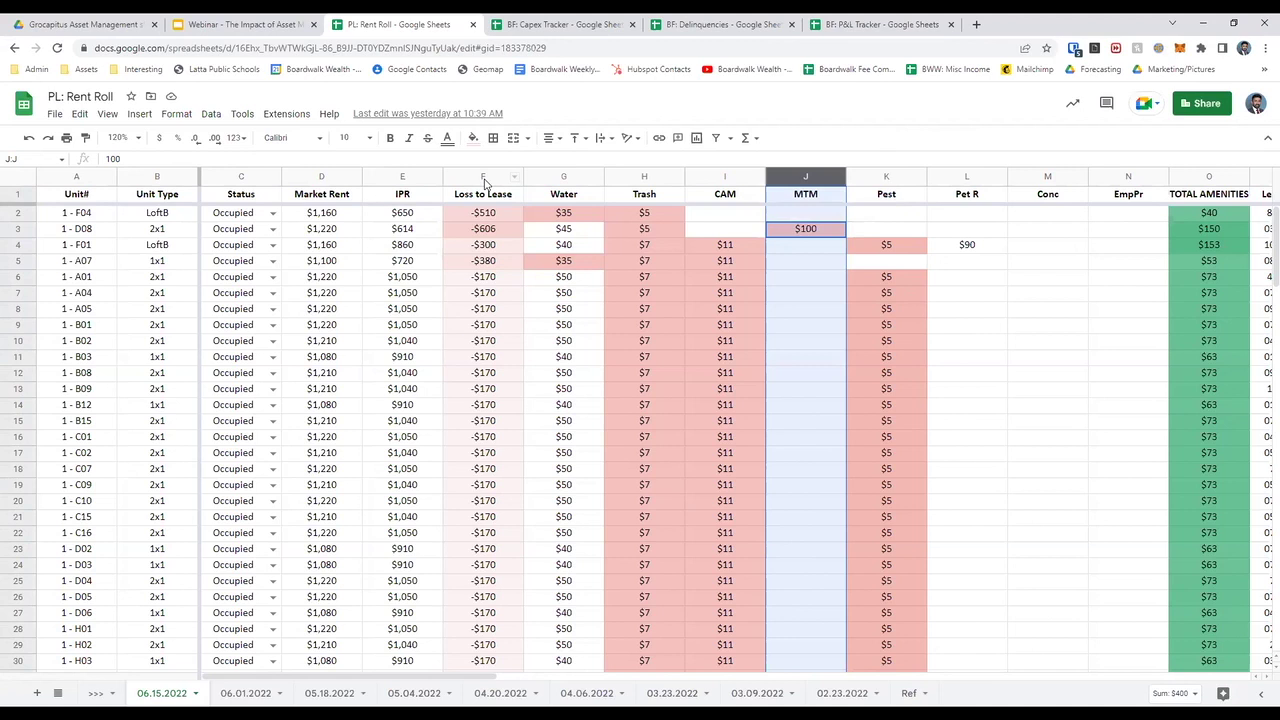
Scan the MTM column down to unit 1 - K03 in row 51 for month-to-month charges
{"action": "key", "text": "Down"}
{"action": "key", "text": "Page_Down"}
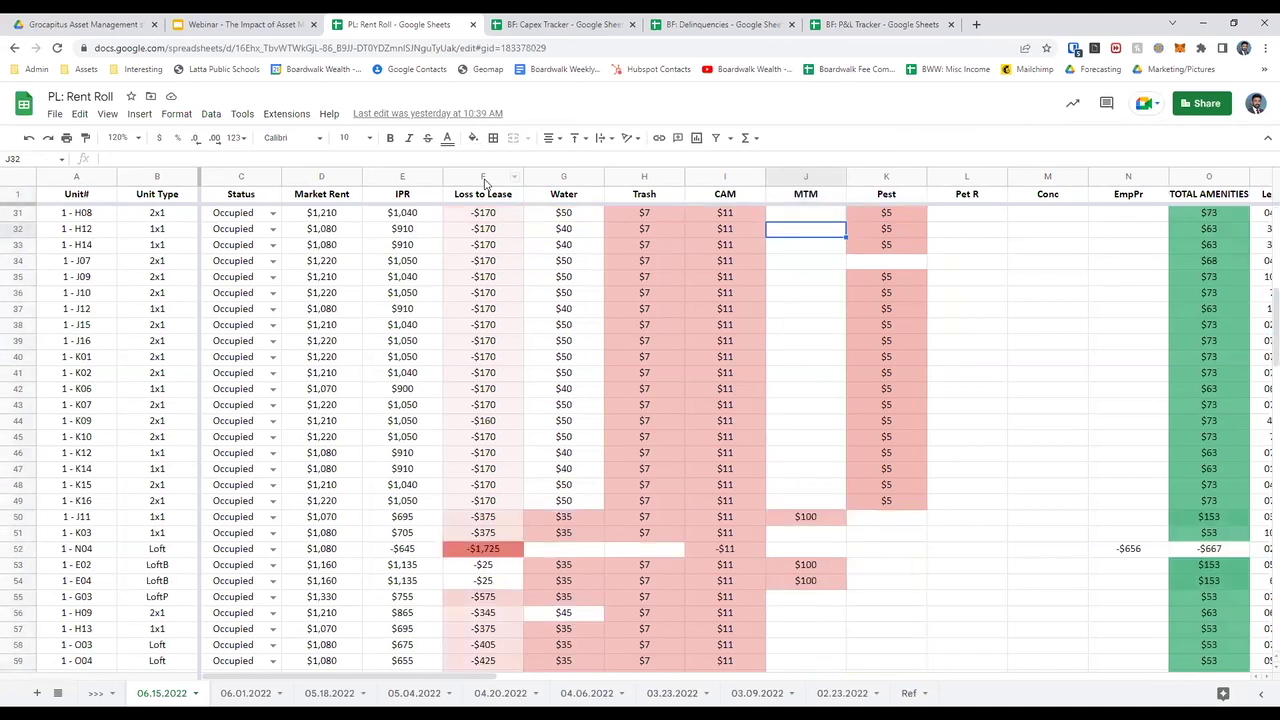
{"action": "key", "text": "Down"}
{"action": "key", "text": "Down"}
{"action": "key", "text": "Down"}
{"action": "key", "text": "Down"}
{"action": "key", "text": "Down"}
{"action": "key", "text": "Down"}
{"action": "key", "text": "Down"}
{"action": "key", "text": "Down"}
{"action": "key", "text": "Down"}
{"action": "key", "text": "Down"}
{"action": "key", "text": "Down"}
{"action": "key", "text": "Down"}
{"action": "key", "text": "Down"}
{"action": "key", "text": "Down"}
{"action": "key", "text": "Down"}
{"action": "key", "text": "Down"}
{"action": "key", "text": "Down"}
{"action": "key", "text": "Down"}
{"action": "key", "text": "Down"}
{"action": "key", "text": "Down"}
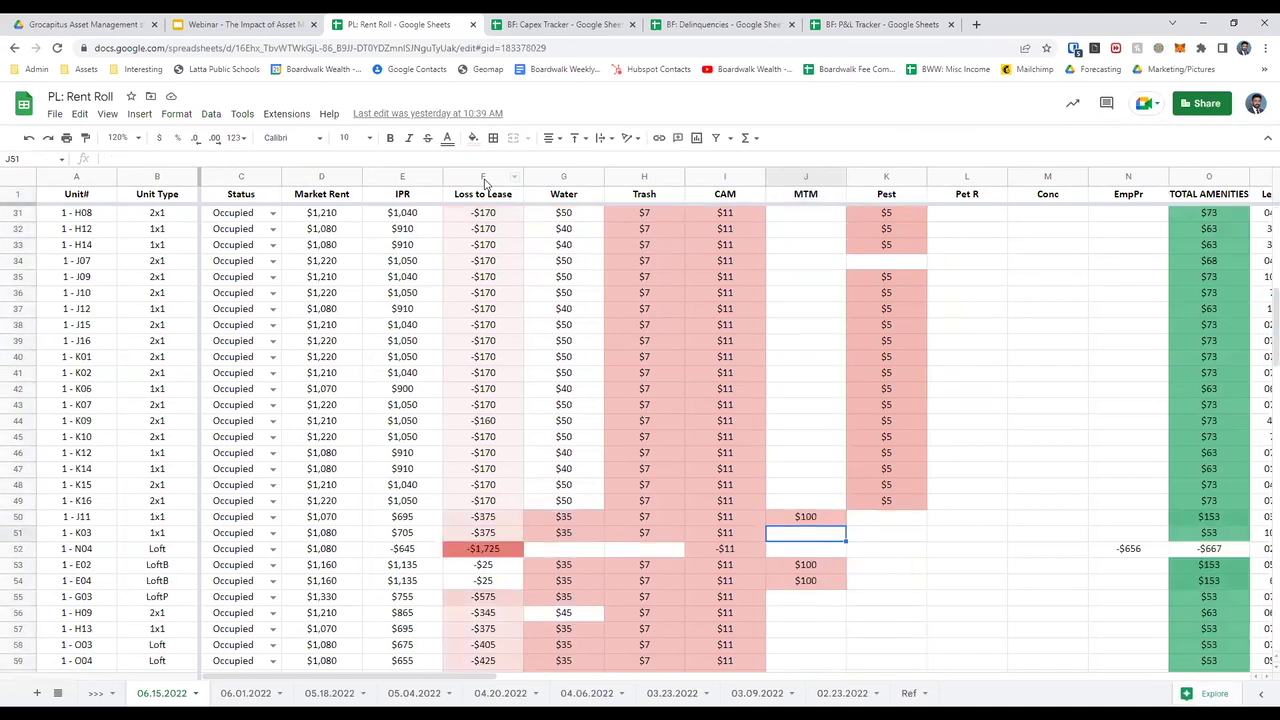
Return up the MTM column to the first screen of units, ending at J23
{"action": "key", "text": "Page_Up"}
{"action": "key", "text": "Up"}
{"action": "key", "text": "Up"}
{"action": "key", "text": "Up"}
{"action": "key", "text": "Up"}
{"action": "key", "text": "Up"}
{"action": "key", "text": "Up"}
{"action": "key", "text": "Up"}
{"action": "key", "text": "Up"}
{"action": "key", "text": "Up"}
{"action": "key", "text": "Up"}
{"action": "key", "text": "Up"}
{"action": "key", "text": "Up"}
{"action": "key", "text": "Up"}
{"action": "key", "text": "Up"}
{"action": "key", "text": "Up"}
{"action": "key", "text": "Up"}
{"action": "key", "text": "Up"}
{"action": "key", "text": "Up"}
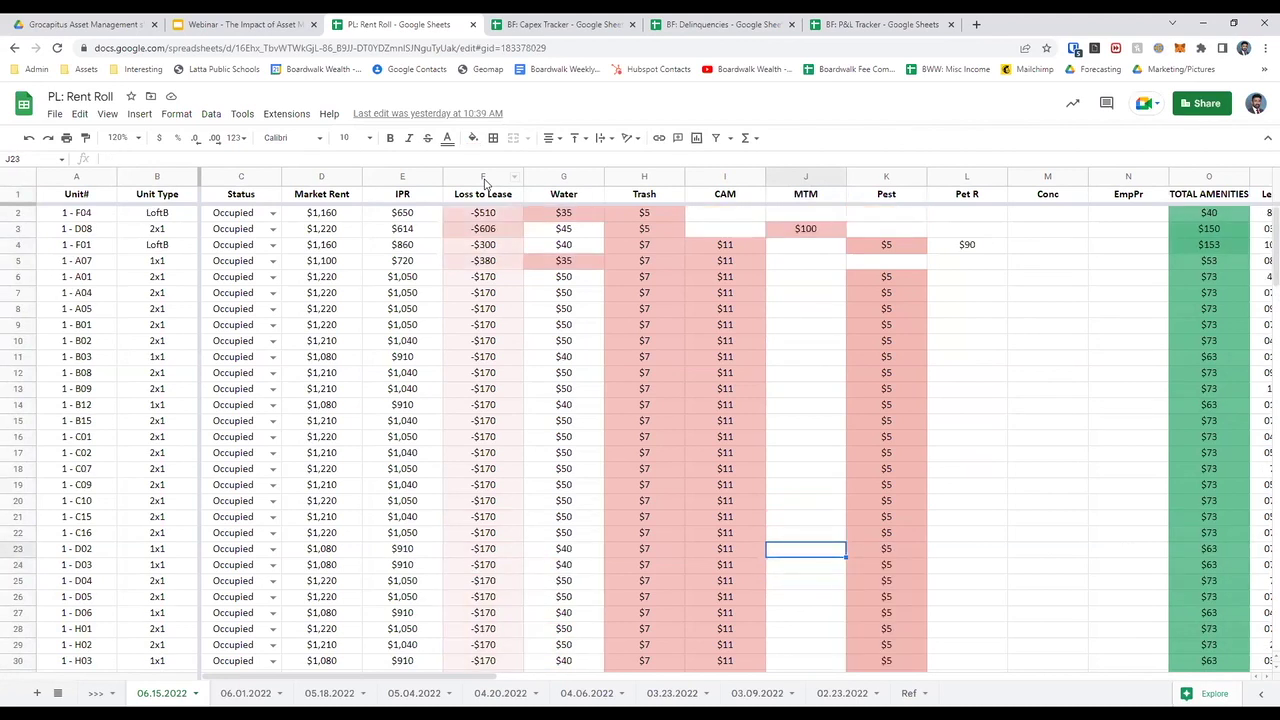
Go to the Pest header in K1 and examine the Pest charges of the first few units
{"action": "key", "text": "Right"}
{"action": "key", "text": "Up"}
{"action": "key", "text": "Up"}
{"action": "key", "text": "Up"}
{"action": "key", "text": "Up"}
{"action": "key", "text": "Up"}
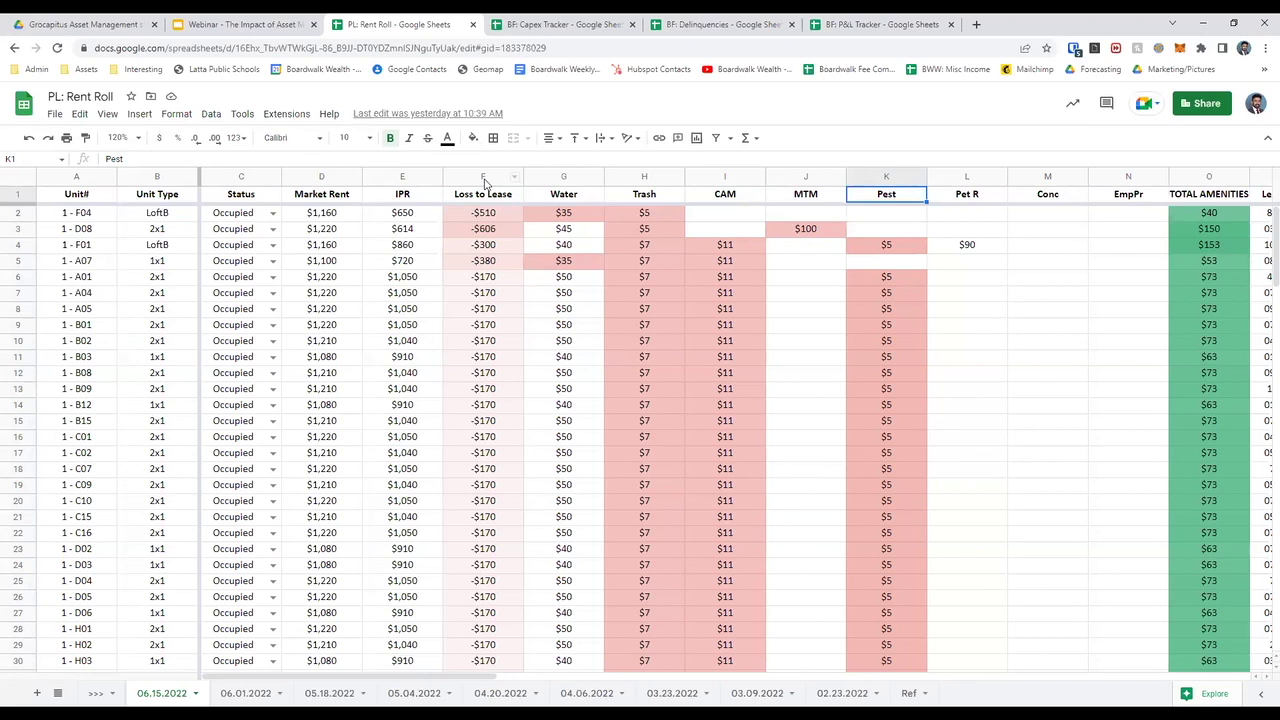
{"action": "key", "text": "Down"}
{"action": "key", "text": "Down"}
{"action": "key", "text": "Down"}
{"action": "key", "text": "Down"}
{"action": "key", "text": "Down"}
{"action": "key", "text": "Down"}
{"action": "key", "text": "Up"}
{"action": "key", "text": "Up"}
{"action": "key", "text": "Up"}
{"action": "key", "text": "Up"}
{"action": "key", "text": "Up"}
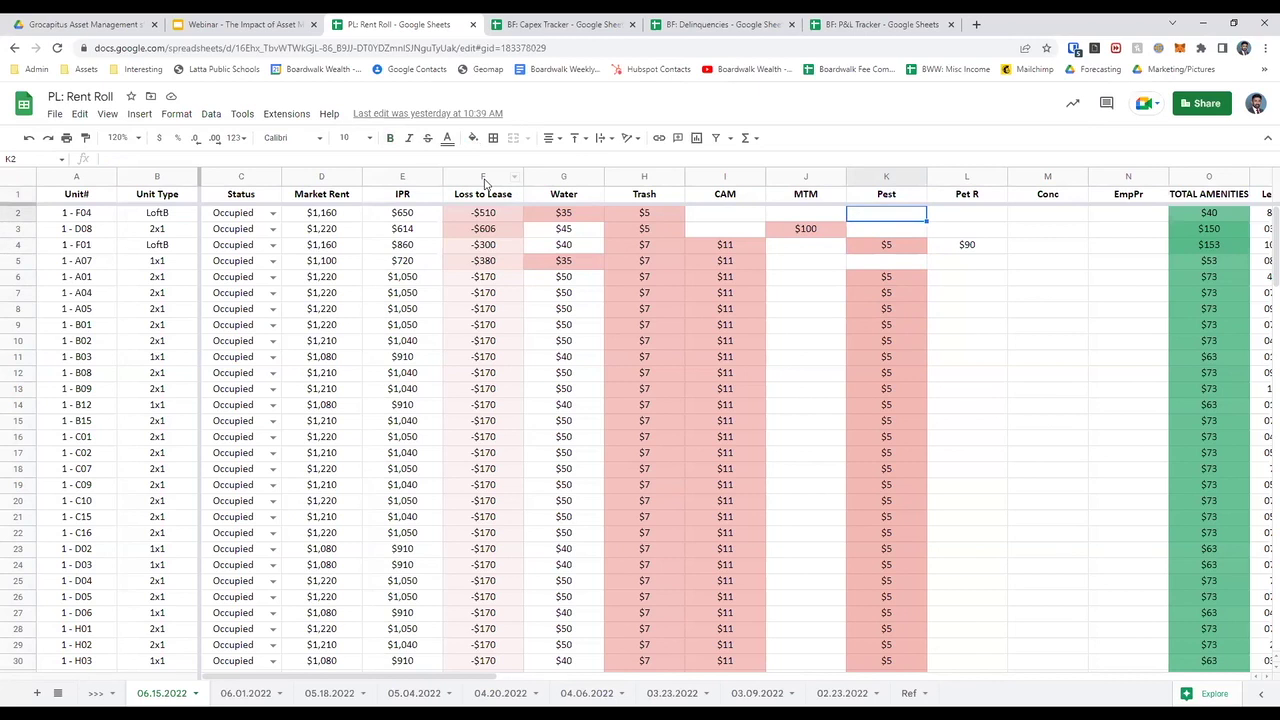
Pass over the Pet R column and look down the Conc column to unit 1 - E13's concession in M119
{"action": "key", "text": "Right"}
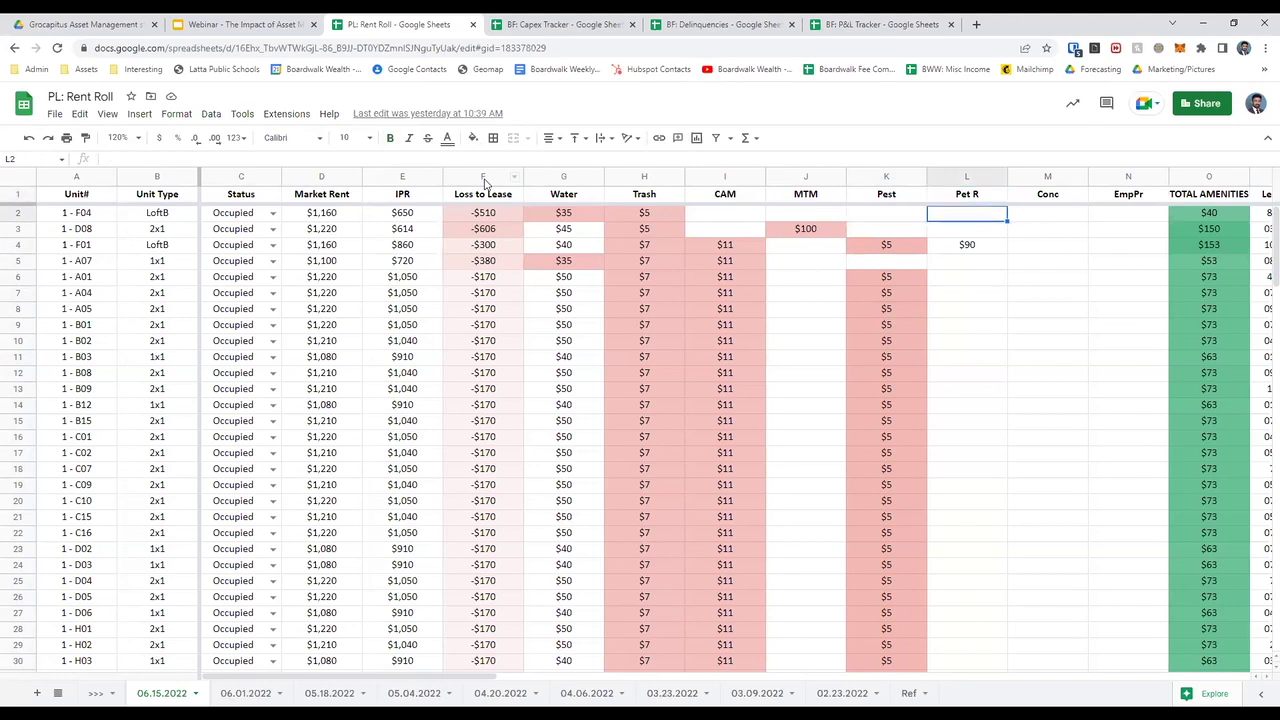
{"action": "key", "text": "Right"}
{"action": "key", "text": "Page_Down"}
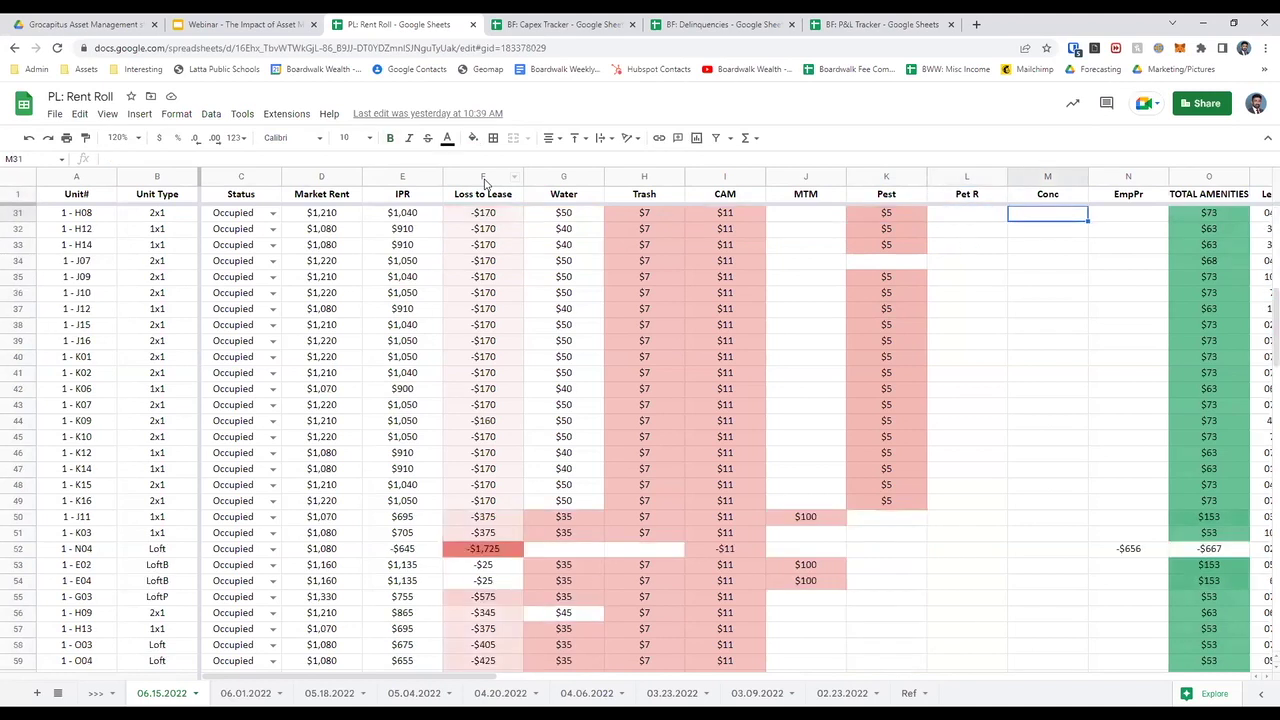
{"action": "key", "text": "Page_Down"}
{"action": "key", "text": "Page_Down"}
{"action": "key", "text": "Page_Down"}
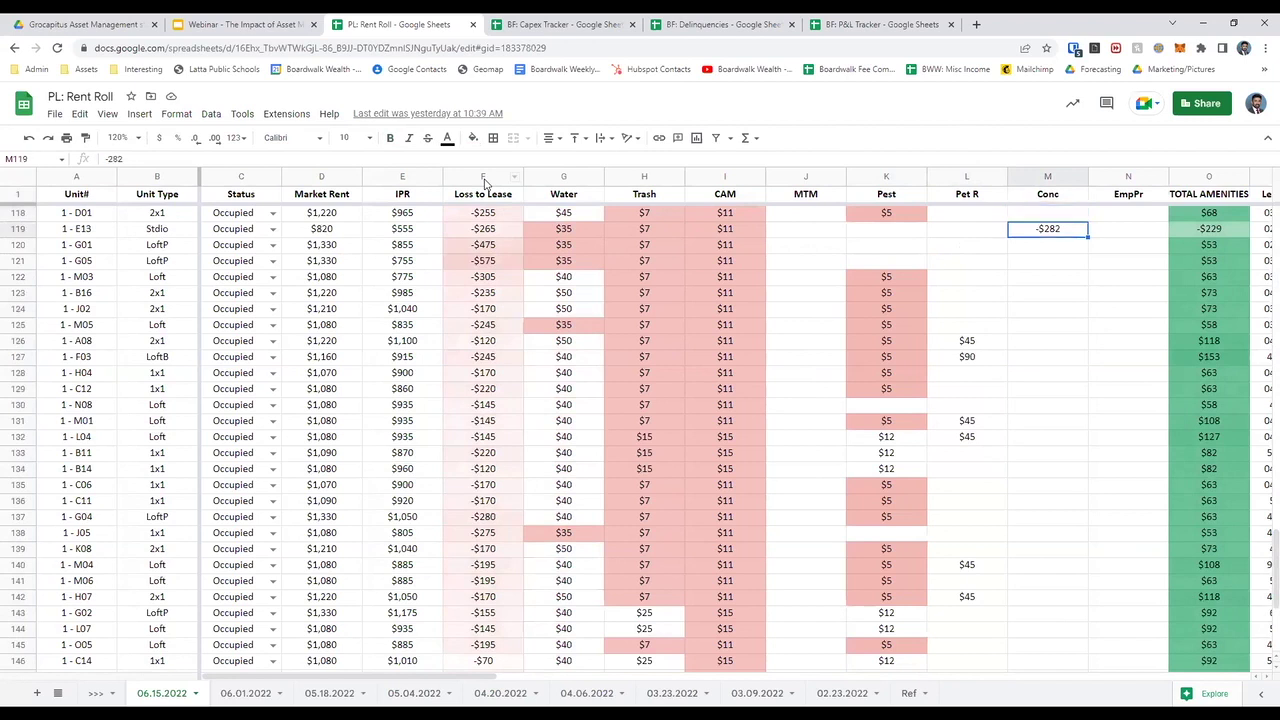
Review unit 1 - E13's charges across row 119, coming back to its Conc value
{"action": "key", "text": "Left"}
{"action": "key", "text": "Left"}
{"action": "key", "text": "Left"}
{"action": "key", "text": "Left"}
{"action": "key", "text": "Left"}
{"action": "key", "text": "Left"}
{"action": "key", "text": "Right"}
{"action": "key", "text": "Right"}
{"action": "key", "text": "Right"}
{"action": "key", "text": "Right"}
{"action": "key", "text": "Right"}
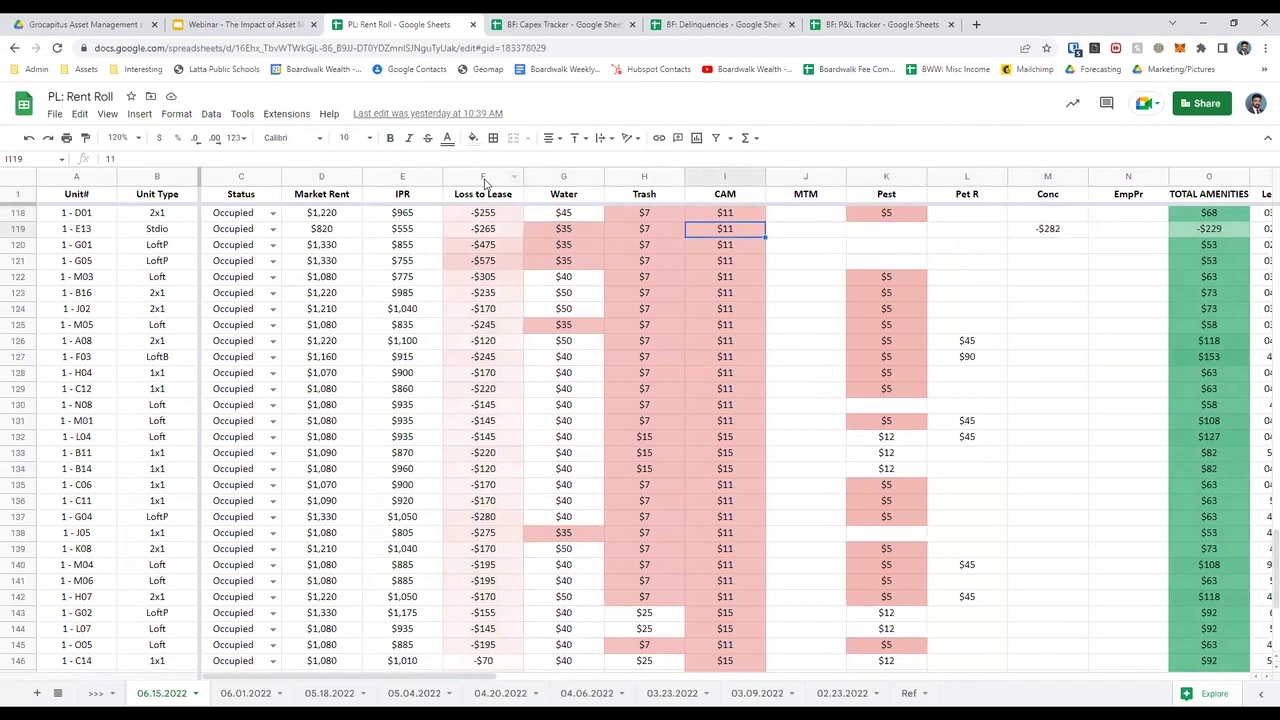
{"action": "key", "text": "Right"}
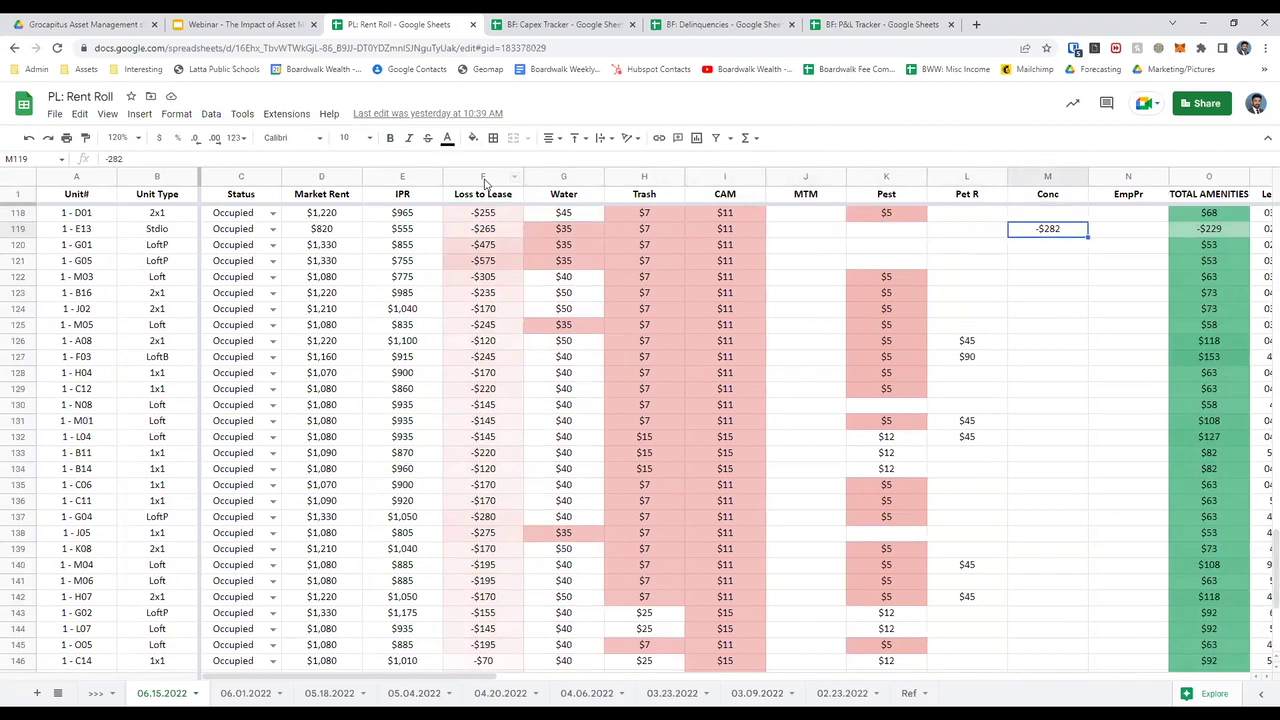
Return up the Conc column to the first unit's cell, M2
{"action": "key", "text": "Page_Up"}
{"action": "key", "text": "Page_Up"}
{"action": "key", "text": "Page_Up"}
{"action": "key", "text": "Page_Up"}
{"action": "key", "text": "Up"}
{"action": "key", "text": "Up"}
{"action": "key", "text": "Down"}
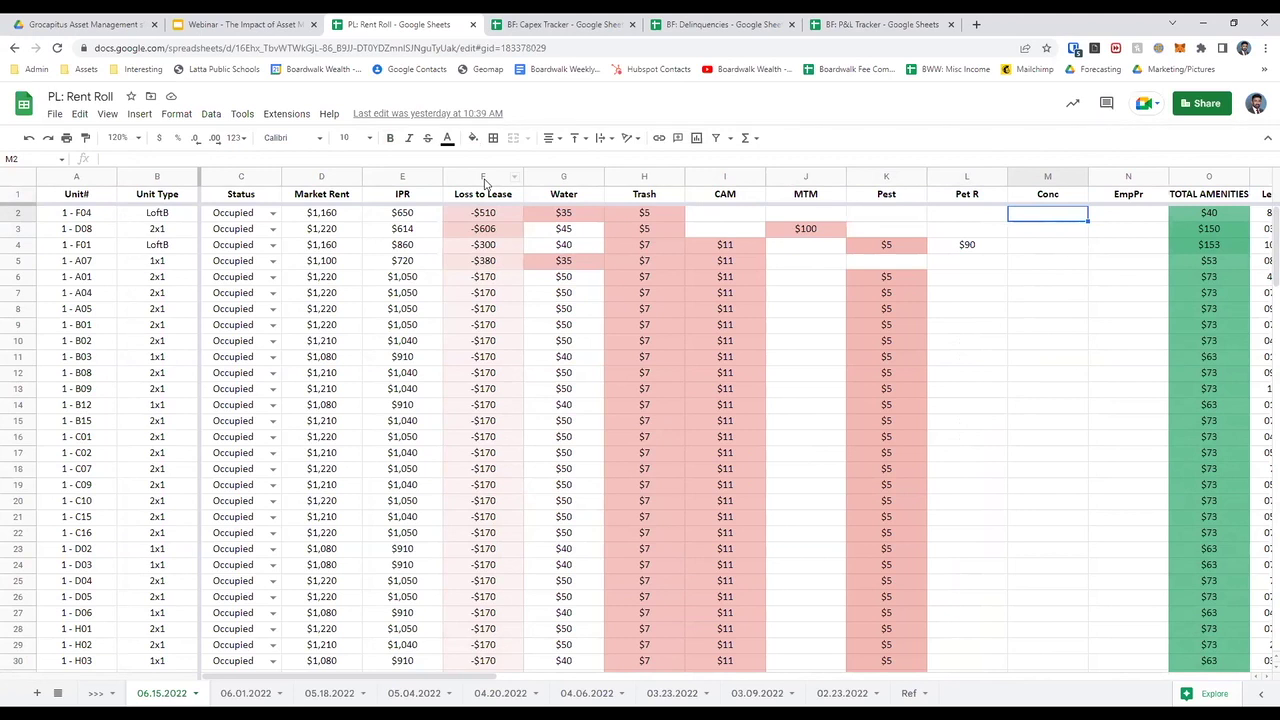
Move back across the first unit's charges and Loss to Lease to its Market Rent in D2
{"action": "key", "text": "Left"}
{"action": "key", "text": "Left"}
{"action": "key", "text": "Left"}
{"action": "key", "text": "Left"}
{"action": "key", "text": "Left"}
{"action": "key", "text": "Left"}
{"action": "key", "text": "Left"}
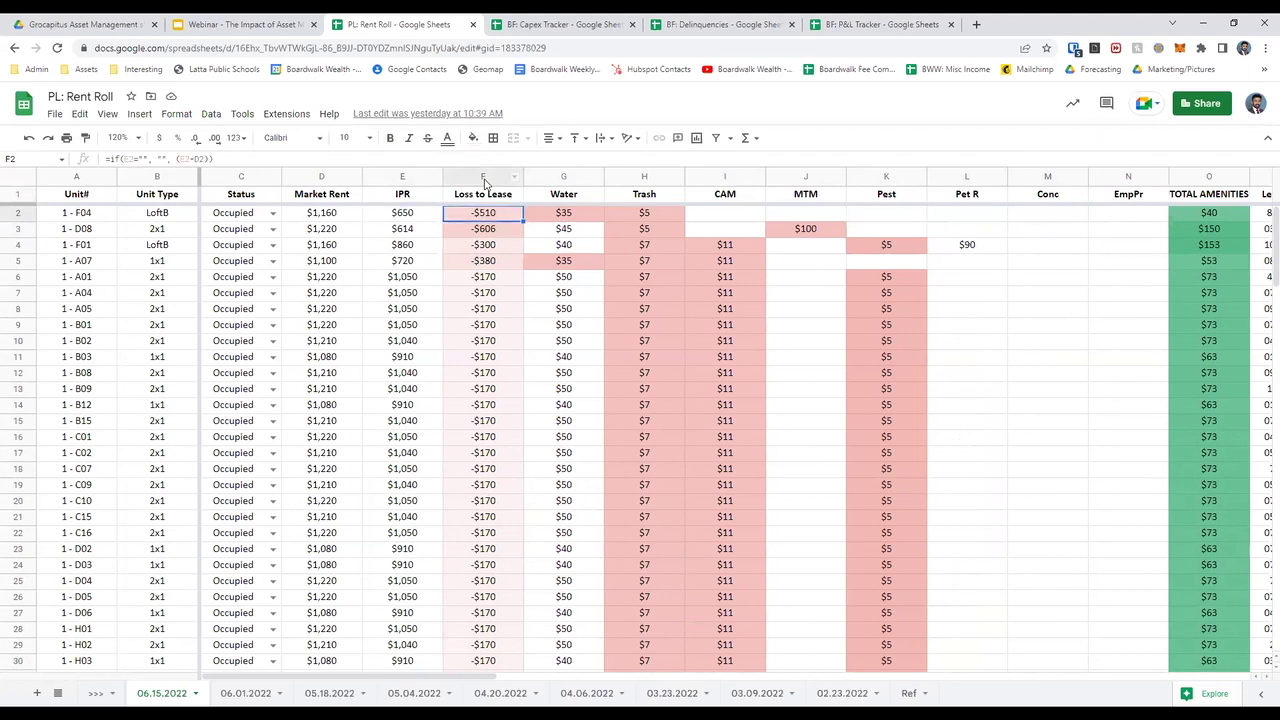
{"action": "key", "text": "Left"}
{"action": "key", "text": "Left"}
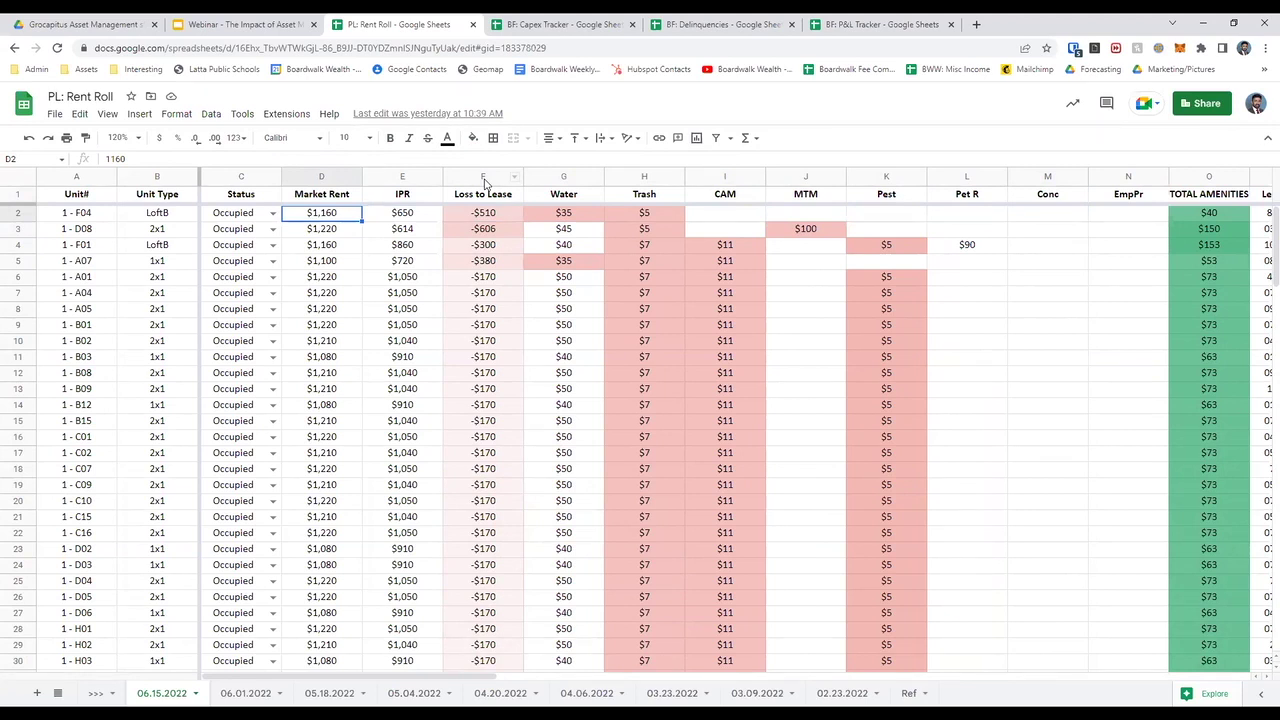
Compare the first unit's Market Rent, IPR and Loss to Lease, ending on the IPR cell E2
{"action": "key", "text": "shift+Right"}
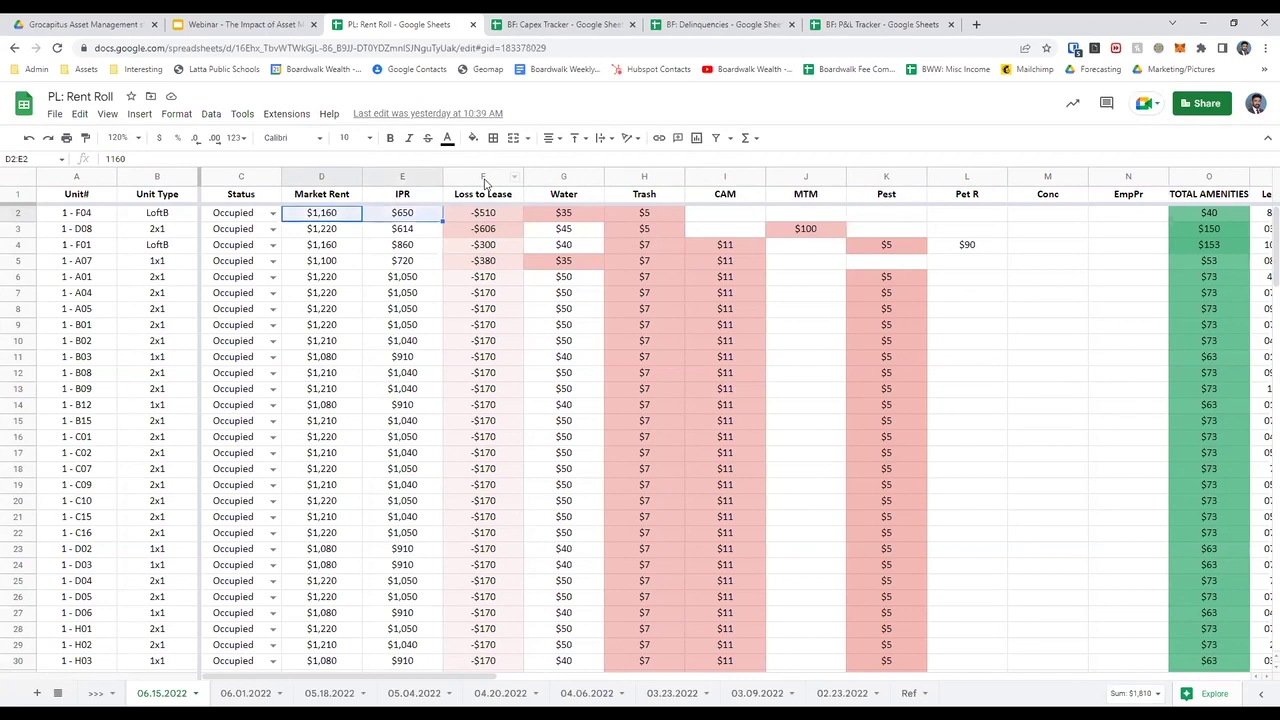
{"action": "key", "text": "shift+Left"}
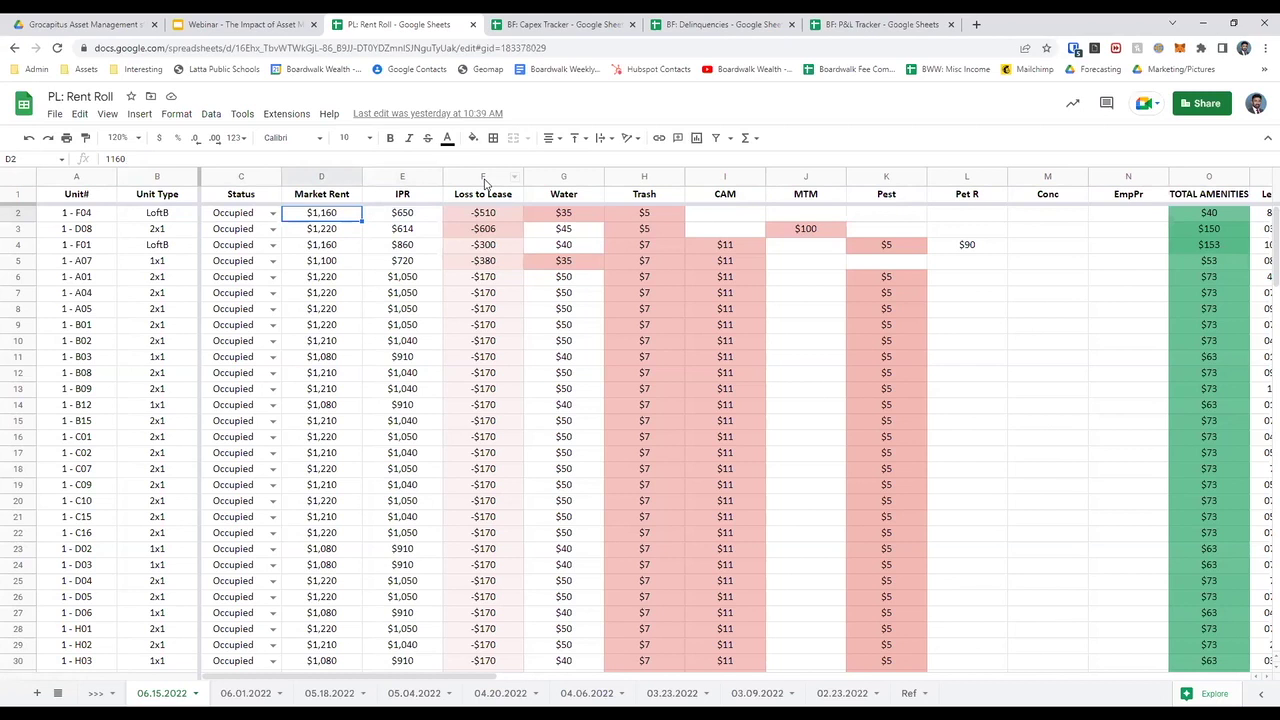
{"action": "key", "text": "Right"}
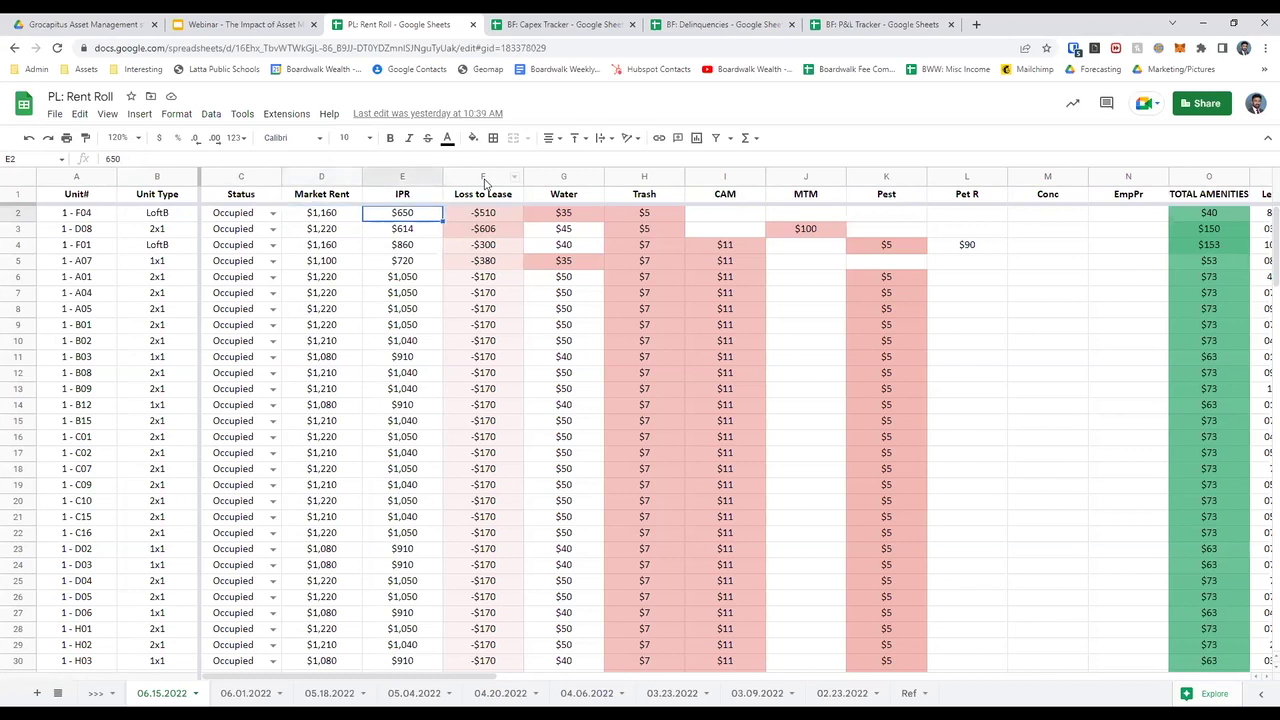
{"action": "key", "text": "Right"}
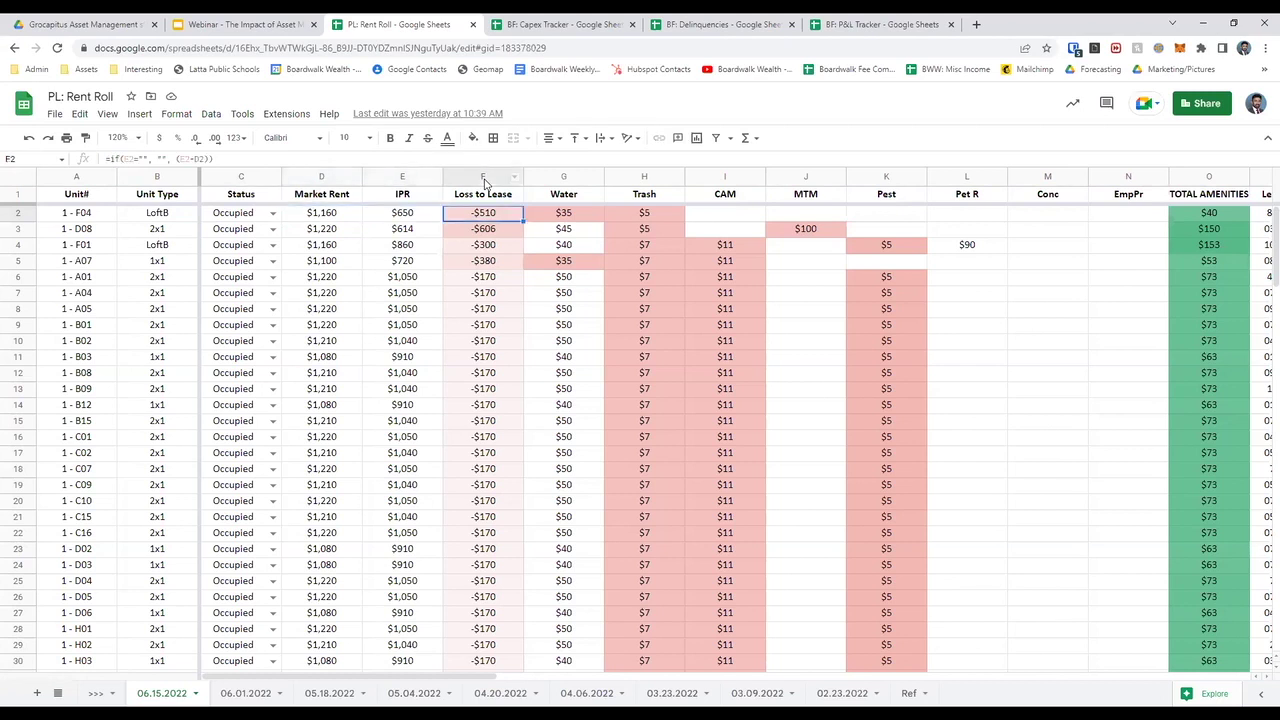
{"action": "key", "text": "Left"}
{"action": "key", "text": "Left"}
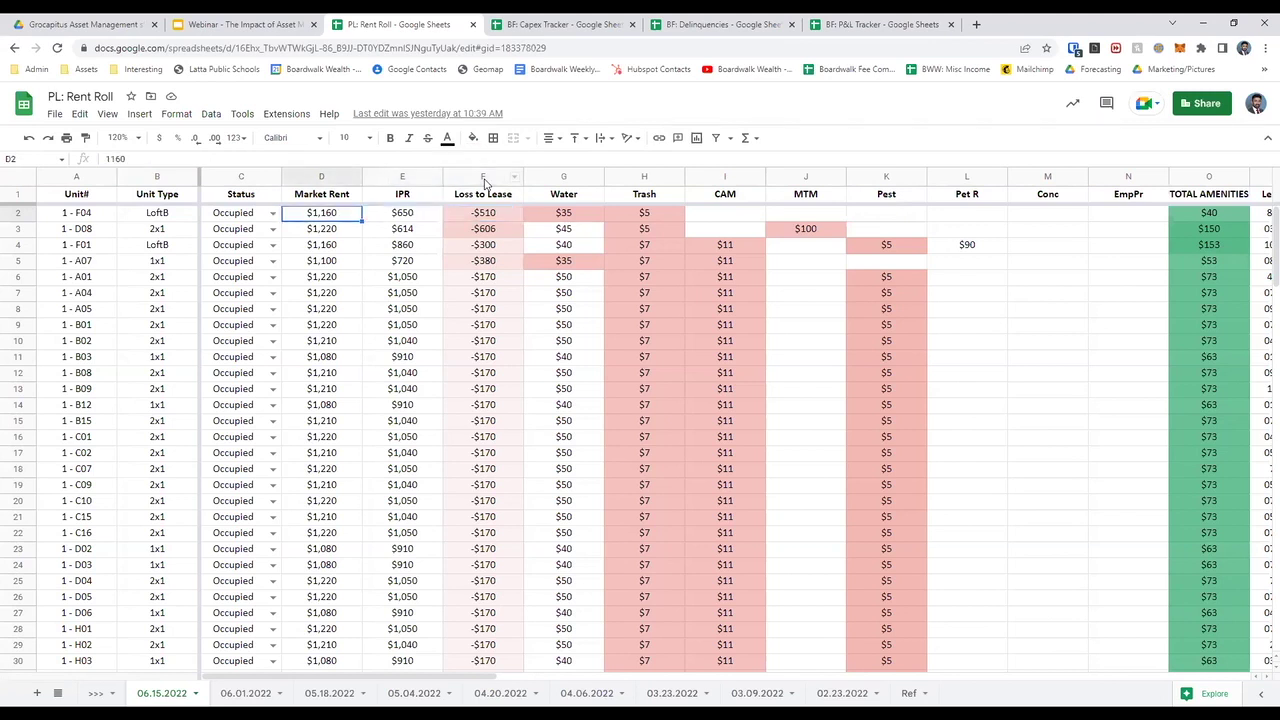
{"action": "key", "text": "Right"}
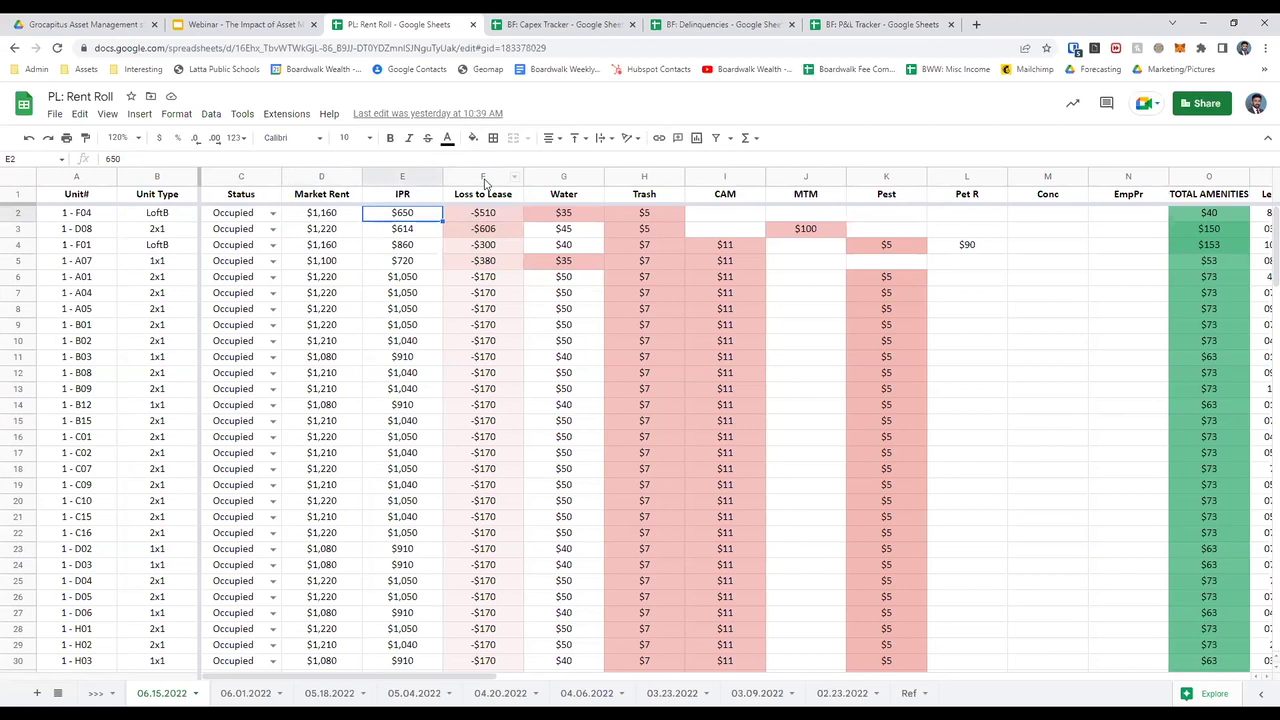
Move across the first unit's charges to TOTAL AMENITIES and inspect the sum formula in O2
{"action": "key", "text": "Right"}
{"action": "key", "text": "Right"}
{"action": "key", "text": "Right"}
{"action": "key", "text": "Right"}
{"action": "key", "text": "Right"}
{"action": "key", "text": "Right"}
{"action": "key", "text": "Right"}
{"action": "key", "text": "Right"}
{"action": "key", "text": "Right"}
{"action": "key", "text": "Up"}
{"action": "key", "text": "Down"}
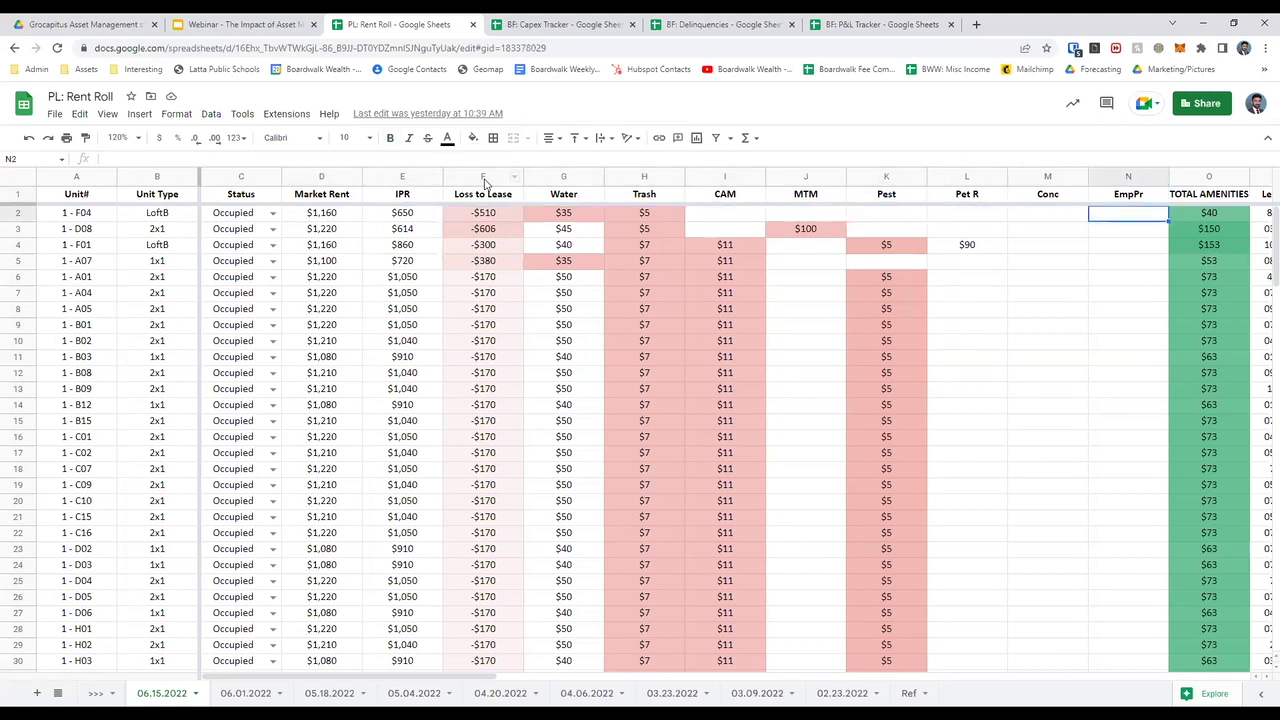
{"action": "key", "text": "Right"}
{"action": "key", "text": "Right"}
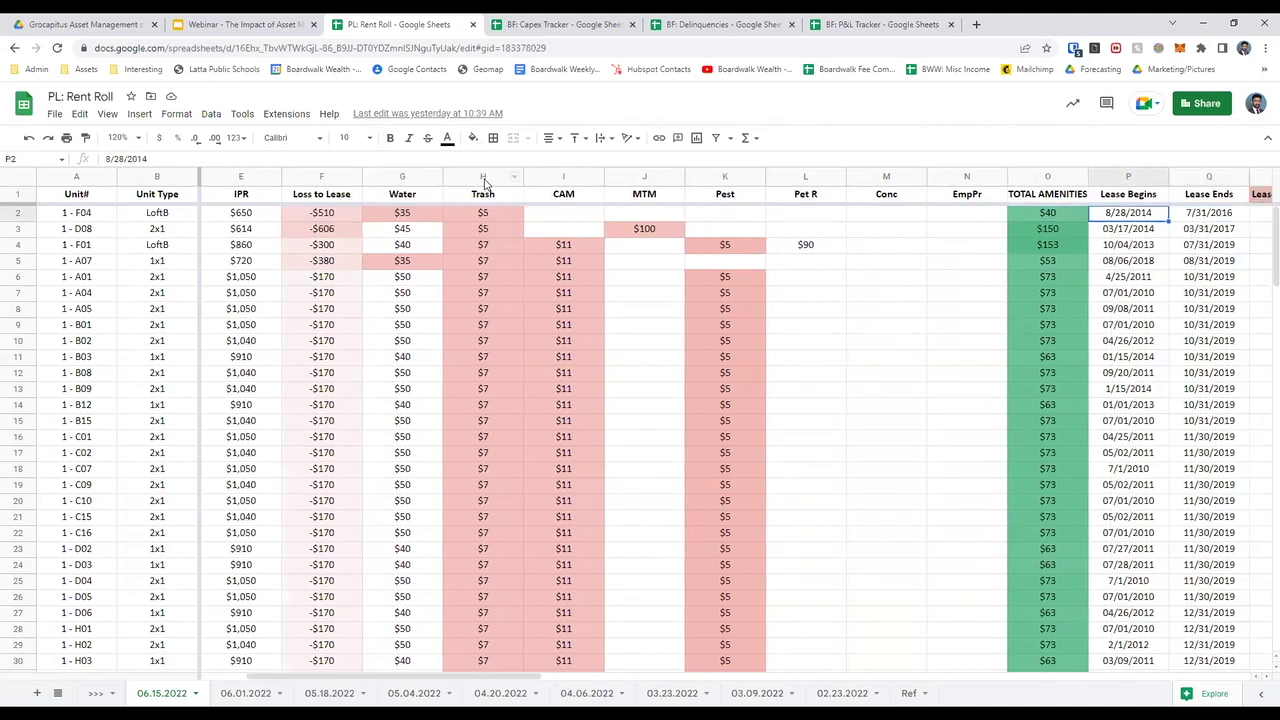
{"action": "key", "text": "Left"}
{"action": "key", "text": "F2"}
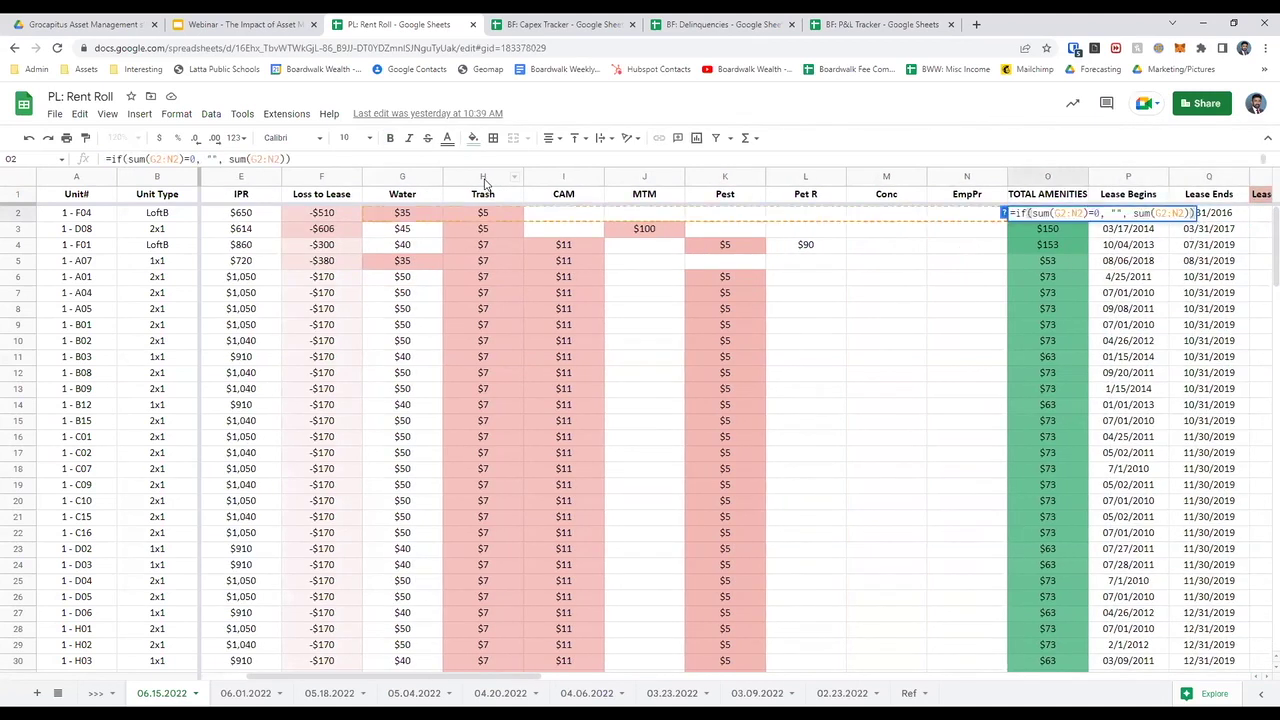
{"action": "key", "text": "Escape"}
Highlight the first unit's charges from Water to EmpPr, G2:N2, that feed the amenities total
{"action": "key", "text": "Left"}
{"action": "key", "text": "shift+Left"}
{"action": "key", "text": "shift+Left"}
{"action": "key", "text": "shift+Left"}
{"action": "key", "text": "shift+Left"}
{"action": "key", "text": "shift+Left"}
{"action": "key", "text": "shift+Left"}
{"action": "key", "text": "shift+Left"}
{"action": "key", "text": "shift+Left"}
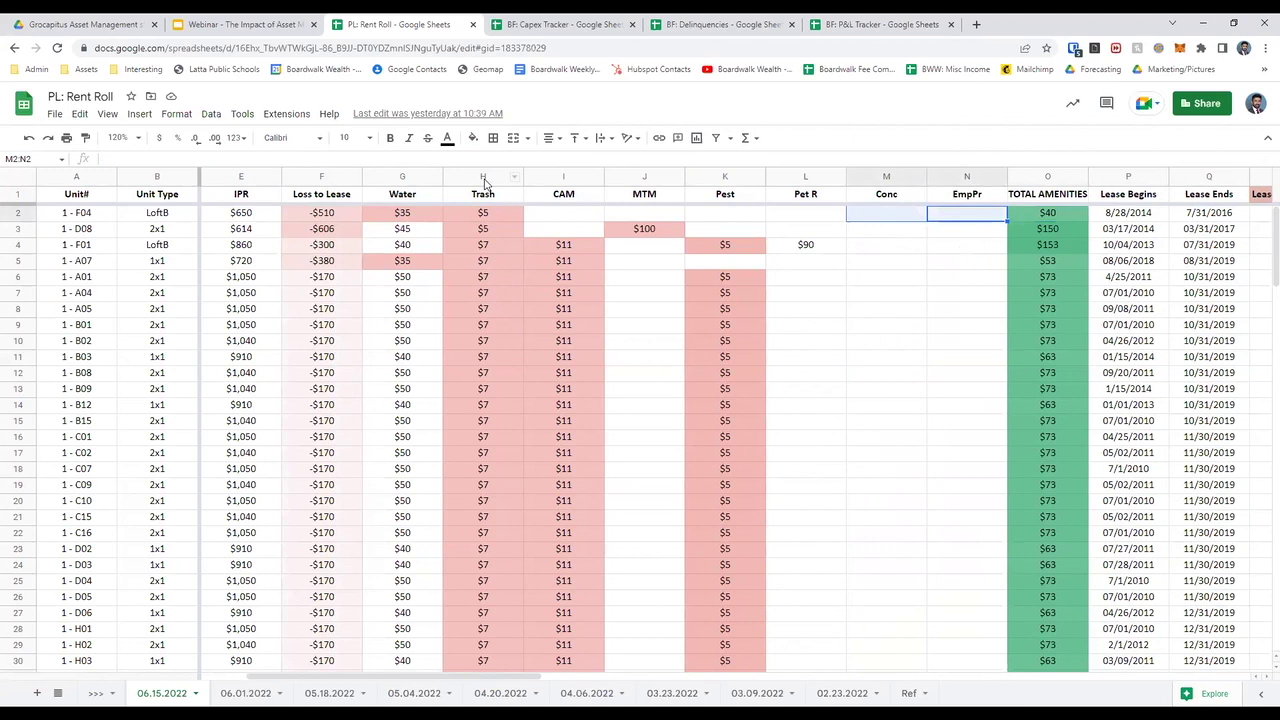
{"action": "key", "text": "shift+Right"}
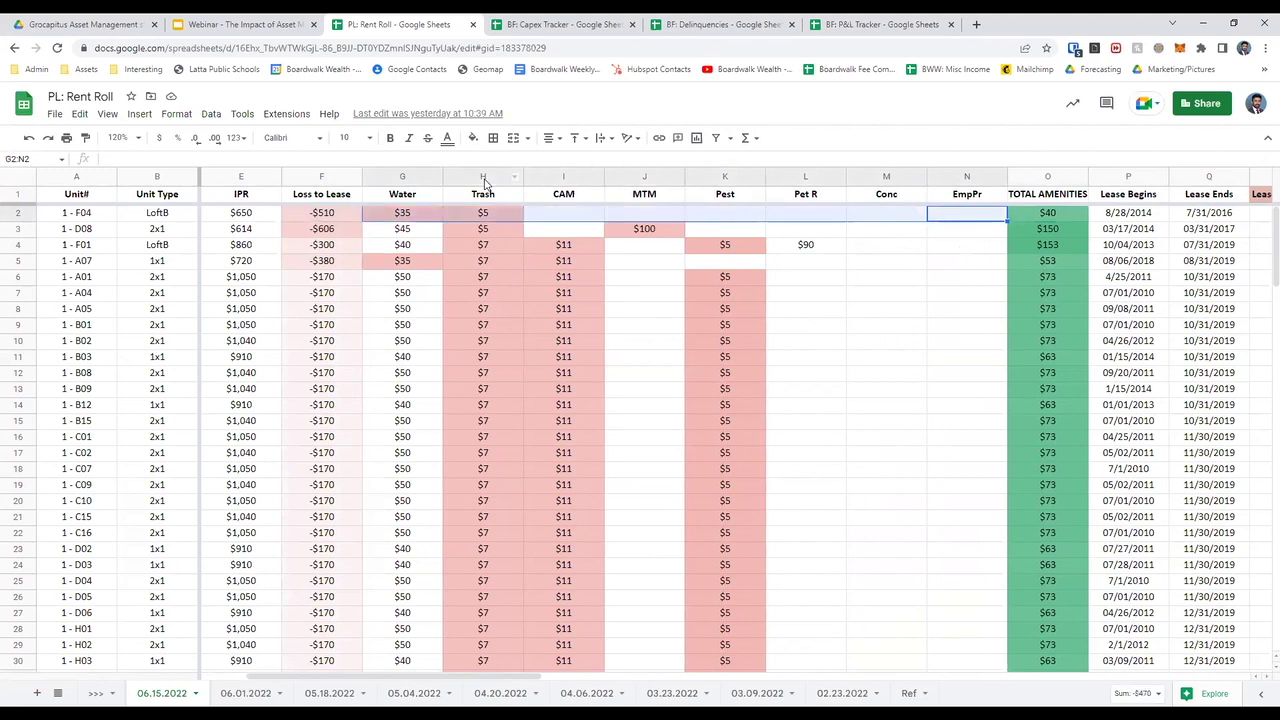
Go over the lease column headers past TOTAL AMENITIES, coming back to Lease Begins in P1
{"action": "key", "text": "Right"}
{"action": "key", "text": "Right"}
{"action": "key", "text": "Up"}
{"action": "key", "text": "Right"}
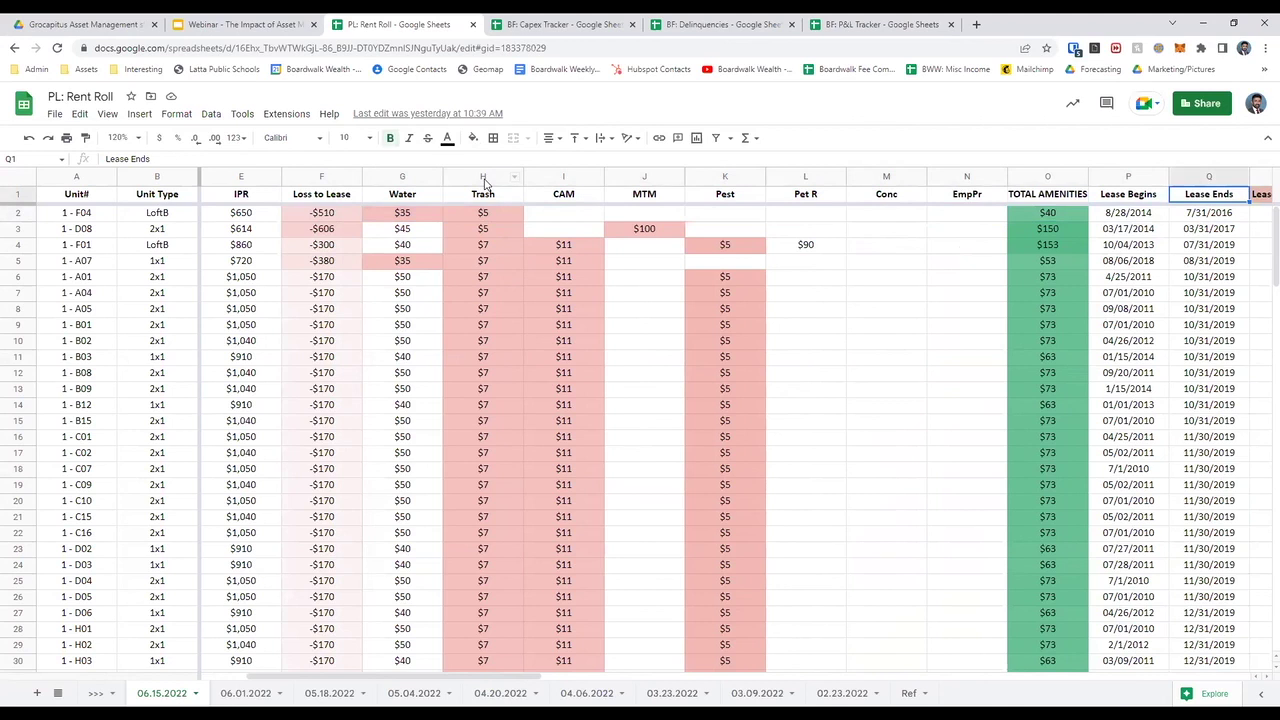
{"action": "key", "text": "Right"}
{"action": "key", "text": "Right"}
{"action": "key", "text": "Left"}
{"action": "key", "text": "Left"}
{"action": "key", "text": "Left"}
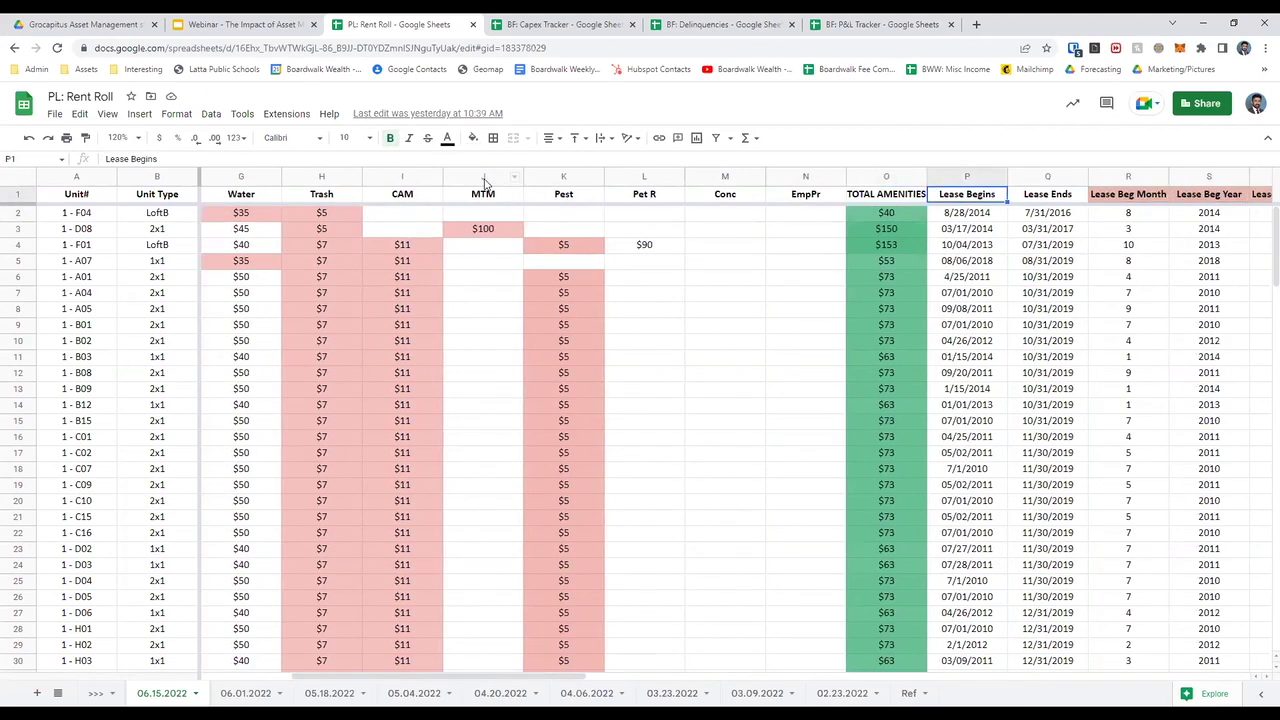
Highlight the first unit's lease begin and end dates, P2:Q2, ending on Lease Ends
{"action": "key", "text": "Right"}
{"action": "key", "text": "Down"}
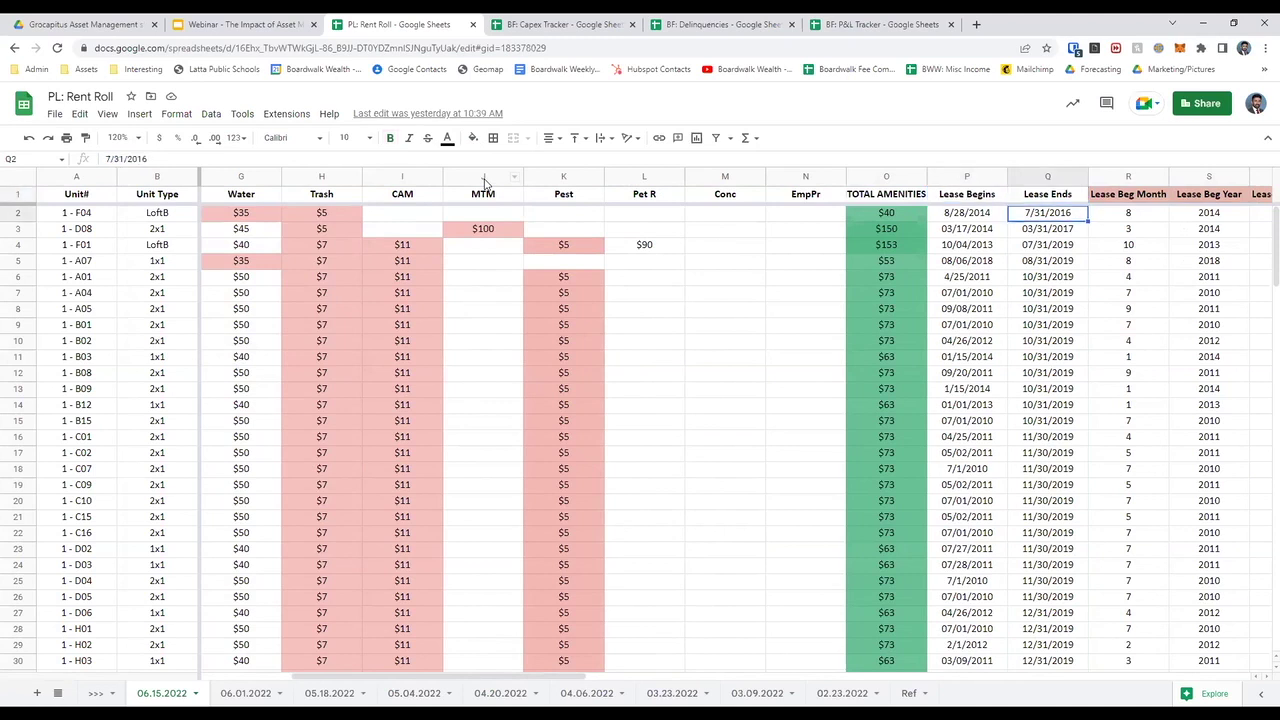
{"action": "key", "text": "Left"}
{"action": "key", "text": "shift+Right"}
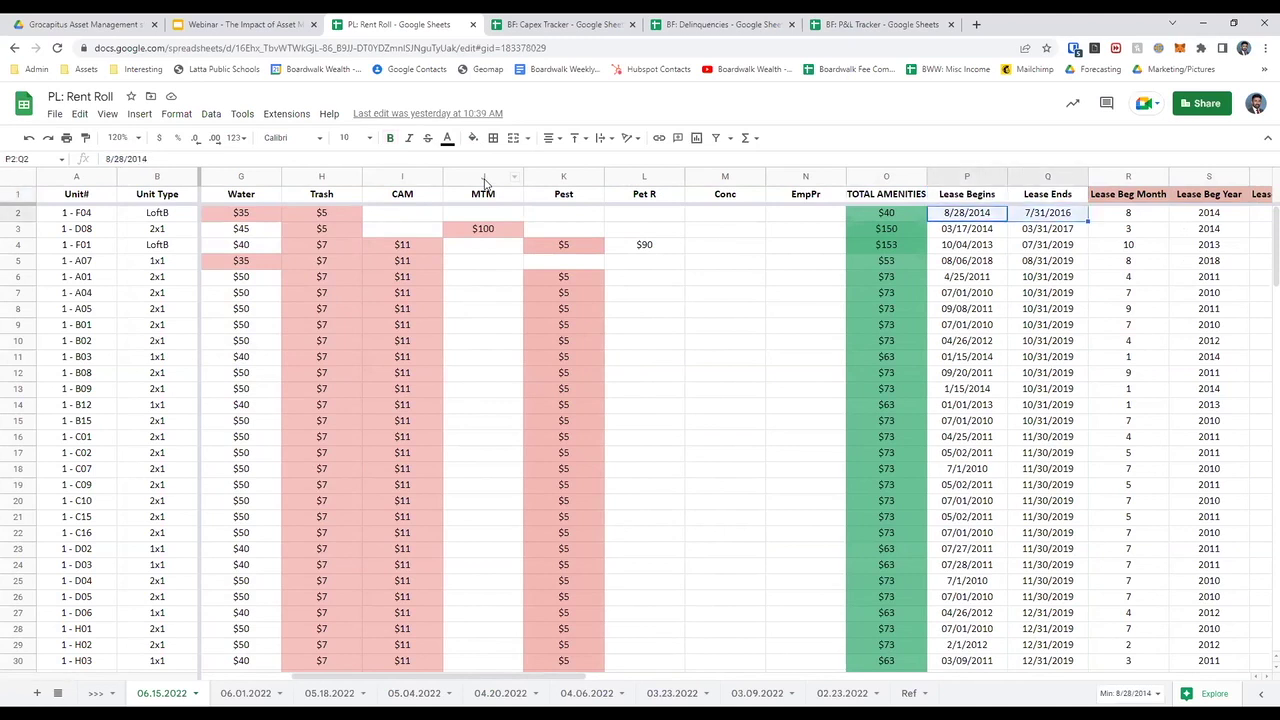
{"action": "key", "text": "Right"}
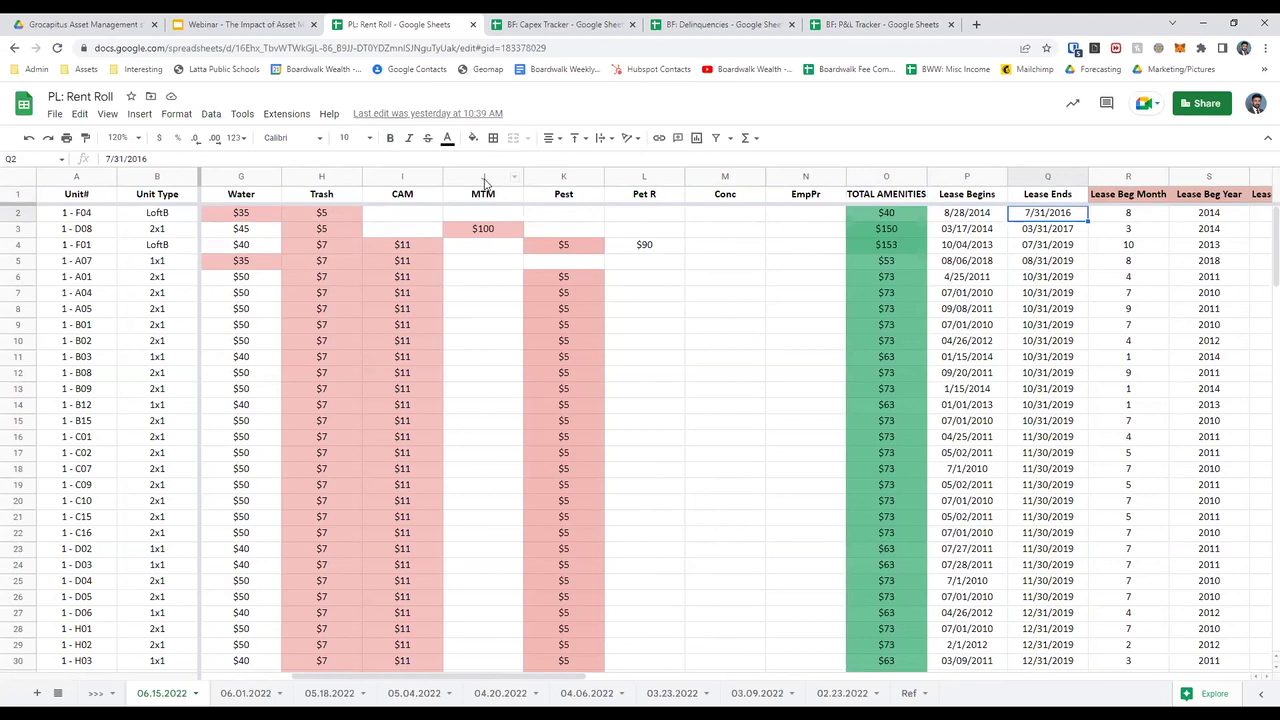
Highlight the columns from Lease Beg Month to Term (Months), R through V
{"action": "key", "text": "Right"}
{"action": "key", "text": "Right"}
{"action": "key", "text": "Left"}
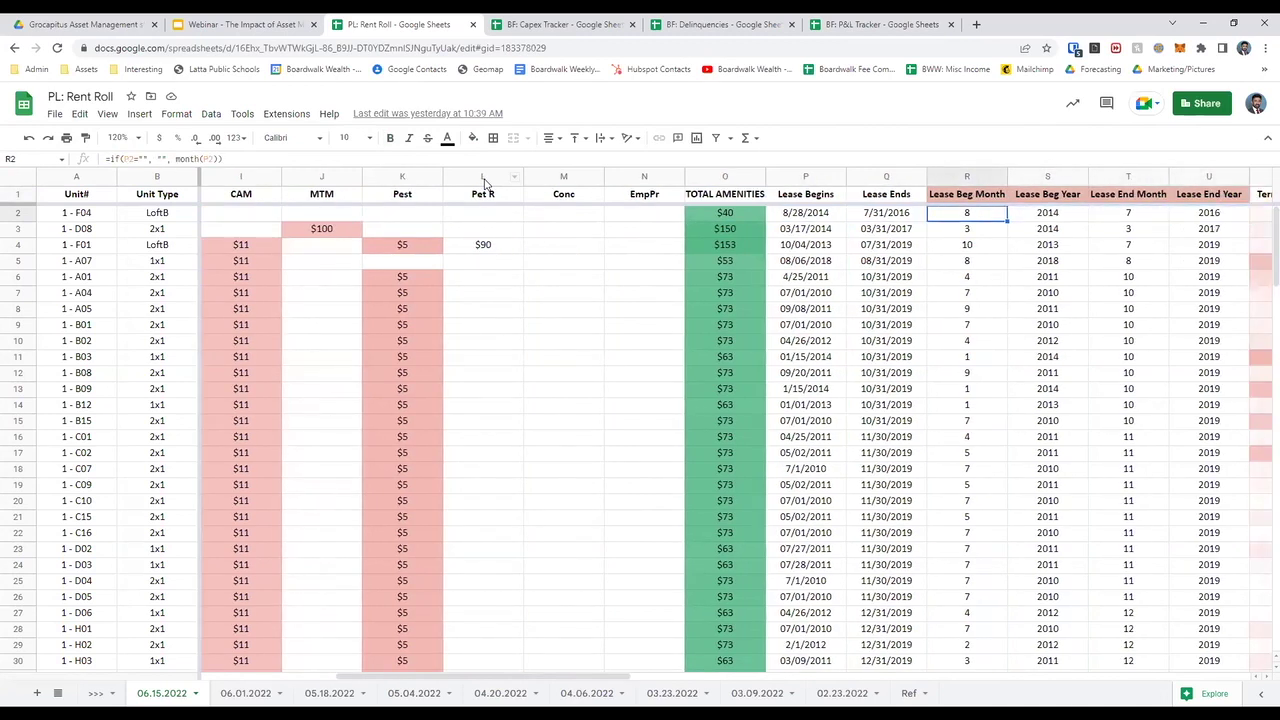
{"action": "key", "text": "ctrl+space"}
{"action": "key", "text": "shift+Right"}
{"action": "key", "text": "shift+Right"}
{"action": "key", "text": "shift+Right"}
{"action": "key", "text": "shift+Right"}
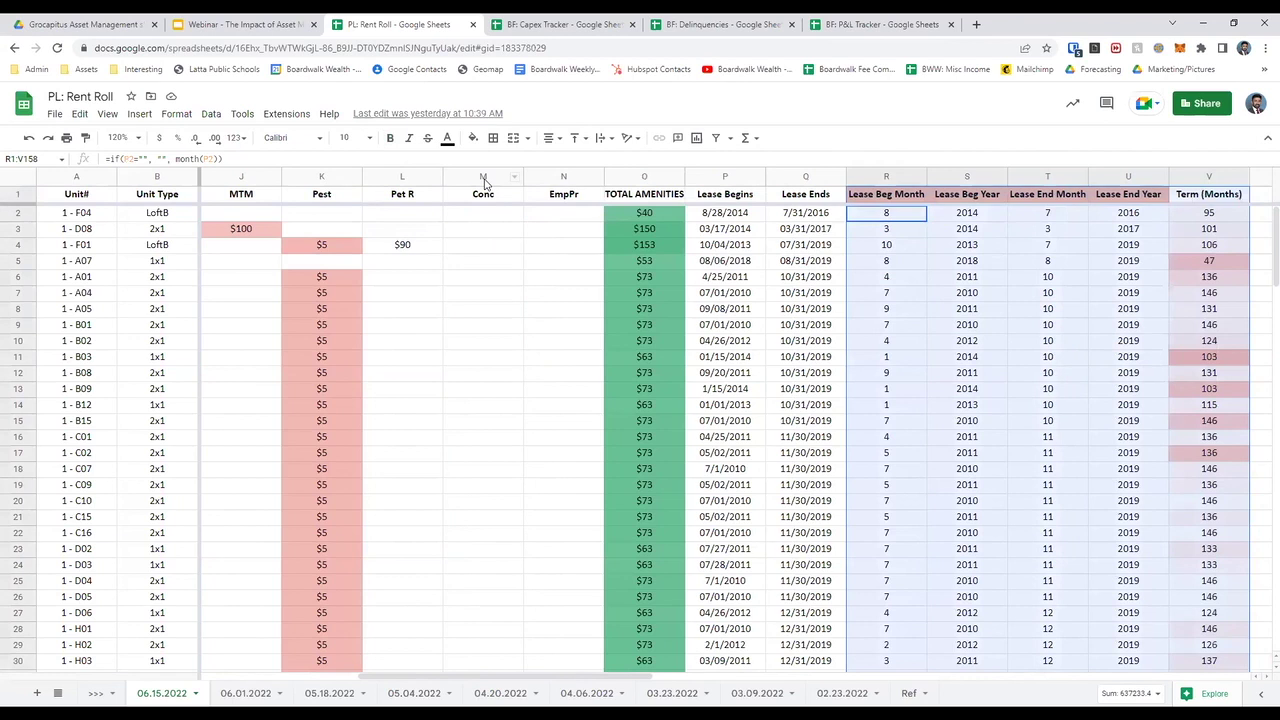
Inspect the month and year formulas for the first unit's lease start in R2 and S2
{"action": "key", "text": "Escape"}
{"action": "key", "text": "F2"}
{"action": "key", "text": "Escape"}
{"action": "key", "text": "Right"}
{"action": "key", "text": "F2"}
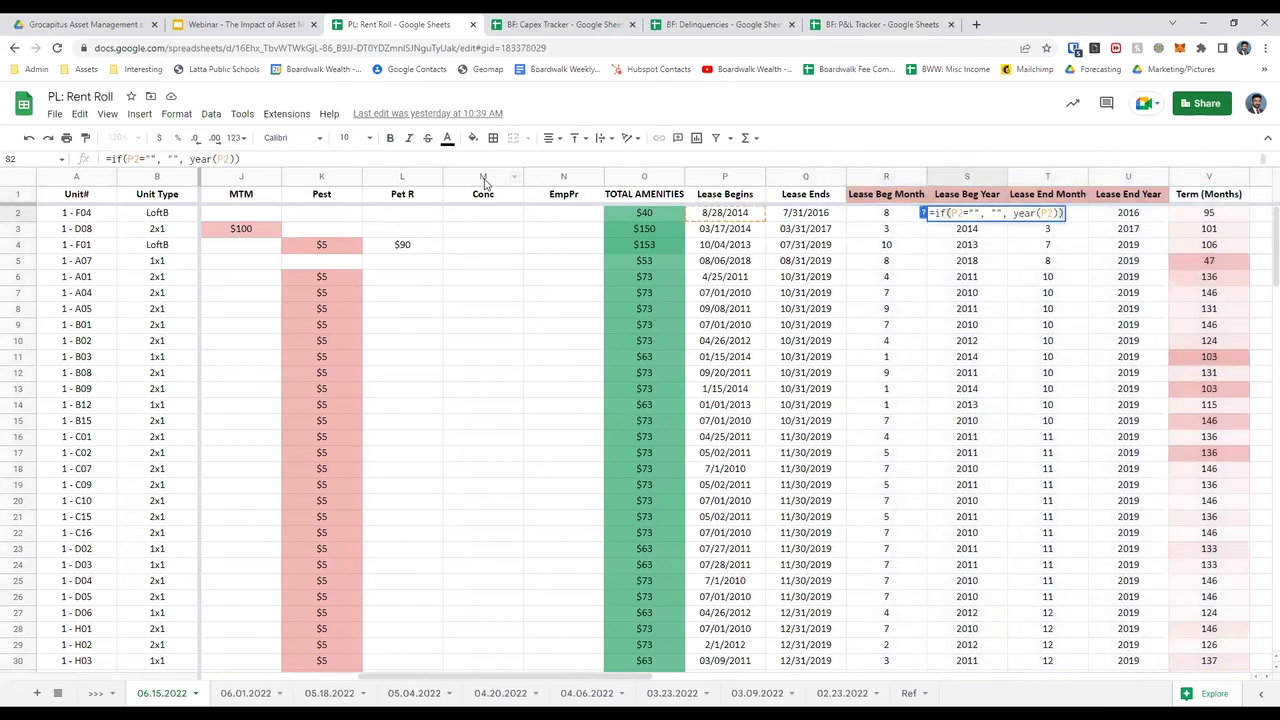
{"action": "key", "text": "Escape"}
{"action": "key", "text": "Left"}
{"action": "key", "text": "Left"}
{"action": "key", "text": "Right"}
{"action": "key", "text": "F2"}
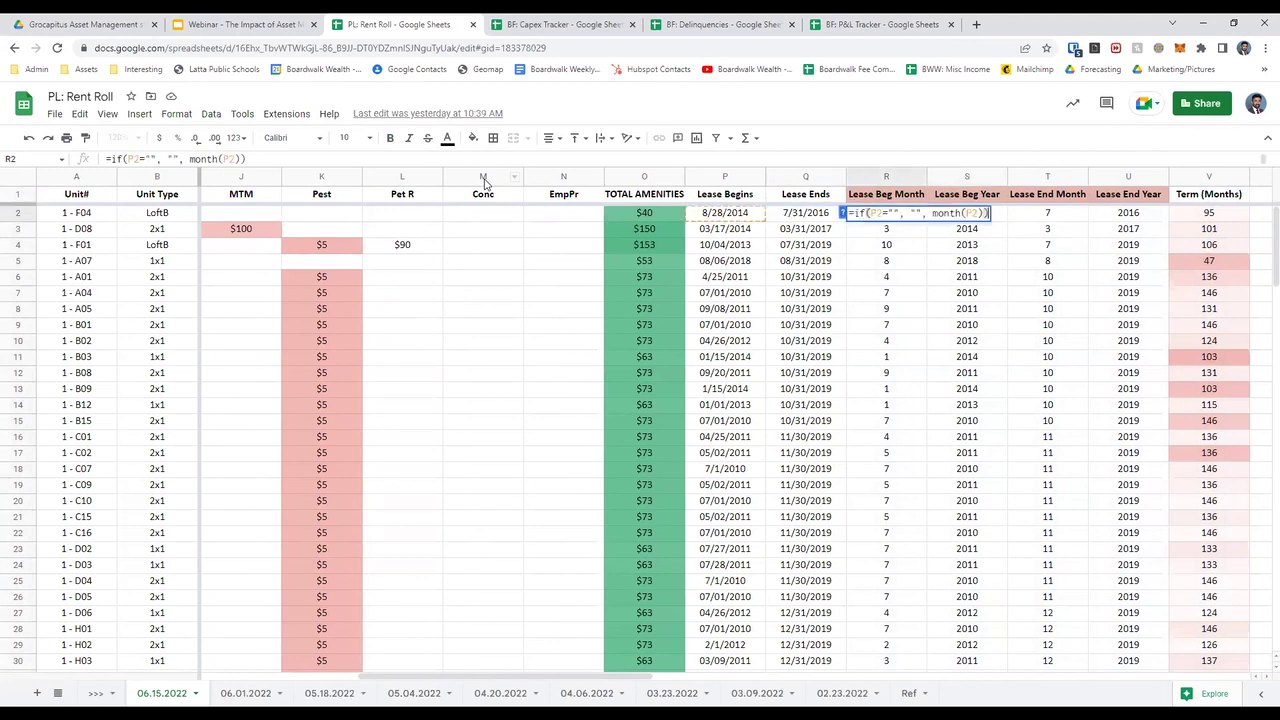
{"action": "key", "text": "Escape"}
Compare the first unit's lease dates with the Lease Beg Month formula and the Lease Beg Year cell S2
{"action": "key", "text": "Left"}
{"action": "key", "text": "Left"}
{"action": "key", "text": "Right"}
{"action": "key", "text": "Right"}
{"action": "key", "text": "F2"}
{"action": "key", "text": "Escape"}
{"action": "key", "text": "Left"}
{"action": "key", "text": "Left"}
{"action": "key", "text": "Left"}
{"action": "key", "text": "Right"}
{"action": "key", "text": "Right"}
{"action": "key", "text": "Right"}
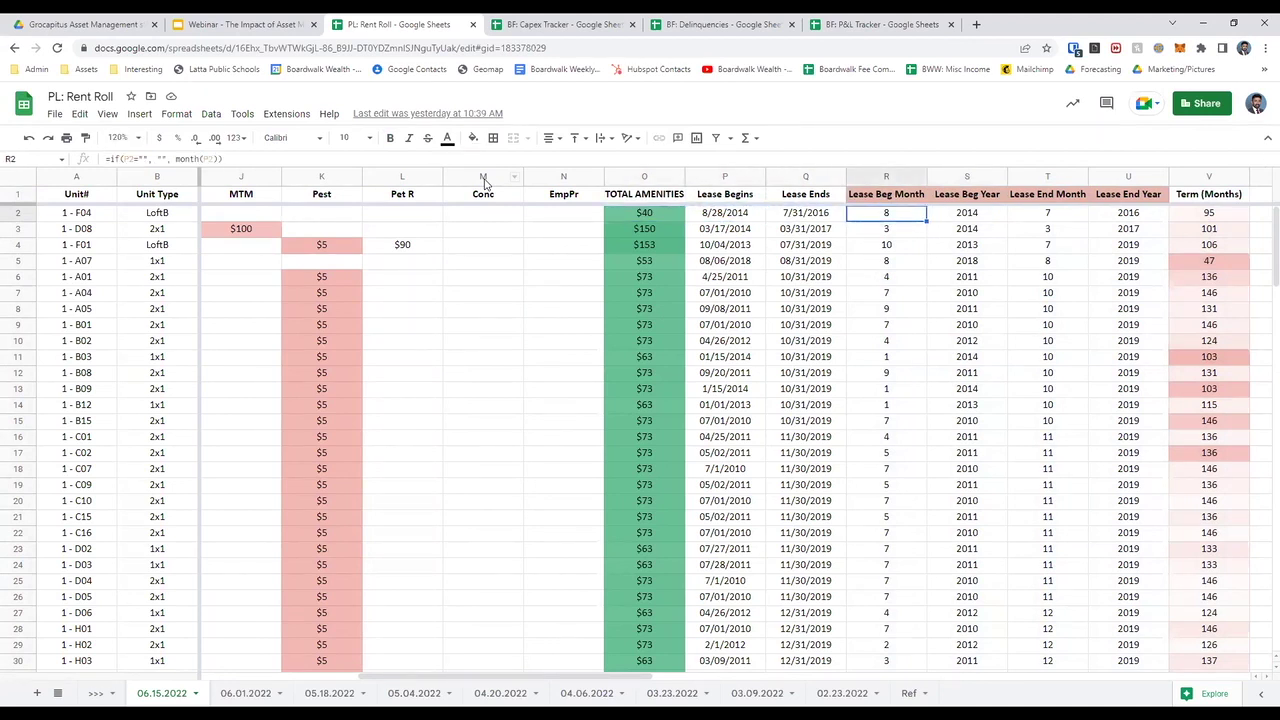
{"action": "key", "text": "Right"}
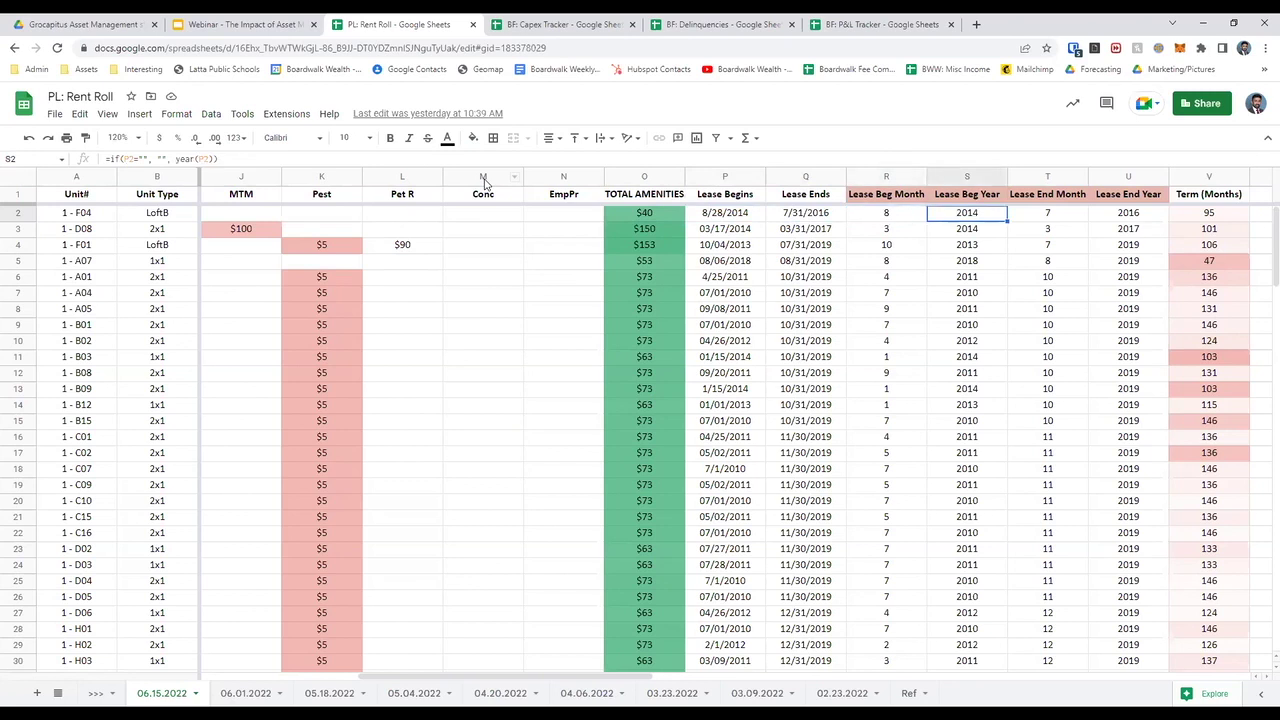
Select the four lease month and year columns, R through U
{"action": "key", "text": "Right"}
{"action": "key", "text": "Right"}
{"action": "key", "text": "Left"}
{"action": "key", "text": "Left"}
{"action": "key", "text": "Left"}
{"action": "key", "text": "Left"}
{"action": "key", "text": "Right"}
{"action": "key", "text": "ctrl+space"}
{"action": "key", "text": "shift+Right"}
{"action": "key", "text": "shift+Right"}
{"action": "key", "text": "shift+Right"}
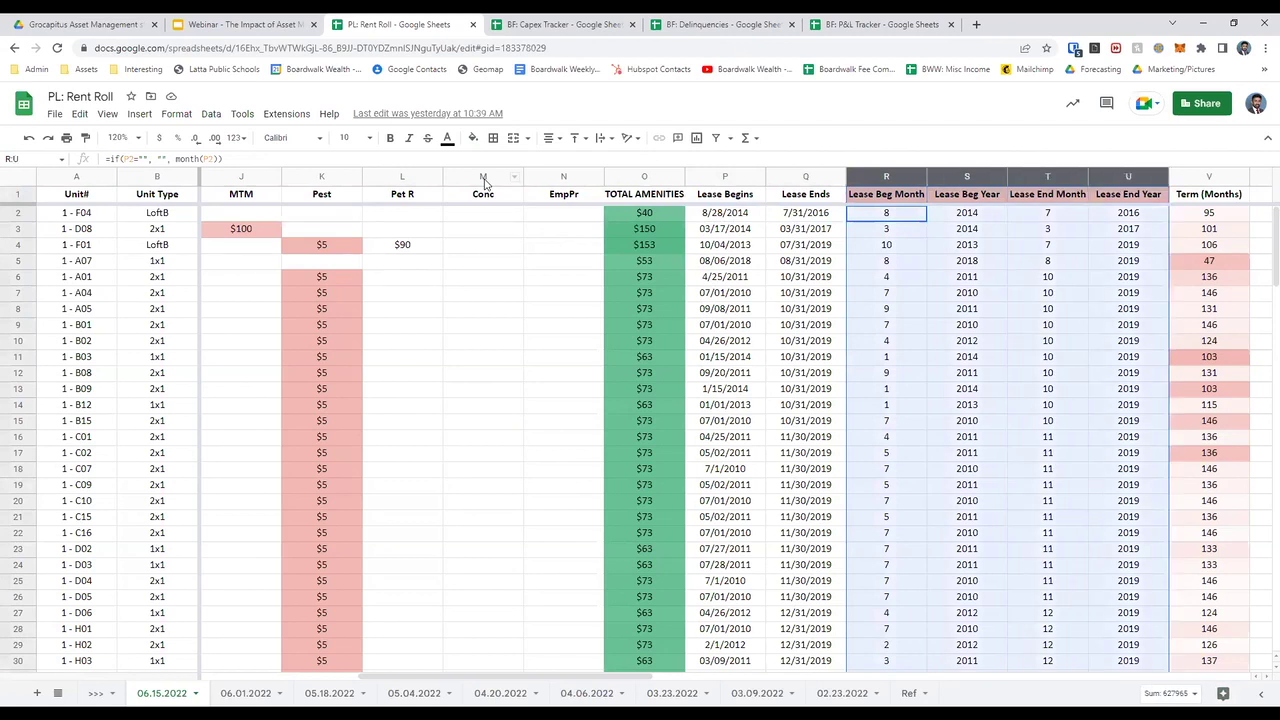
Inspect the first unit's Lease End Month formula in T2
{"action": "key", "text": "Right"}
{"action": "key", "text": "Right"}
{"action": "key", "text": "Right"}
{"action": "key", "text": "Right"}
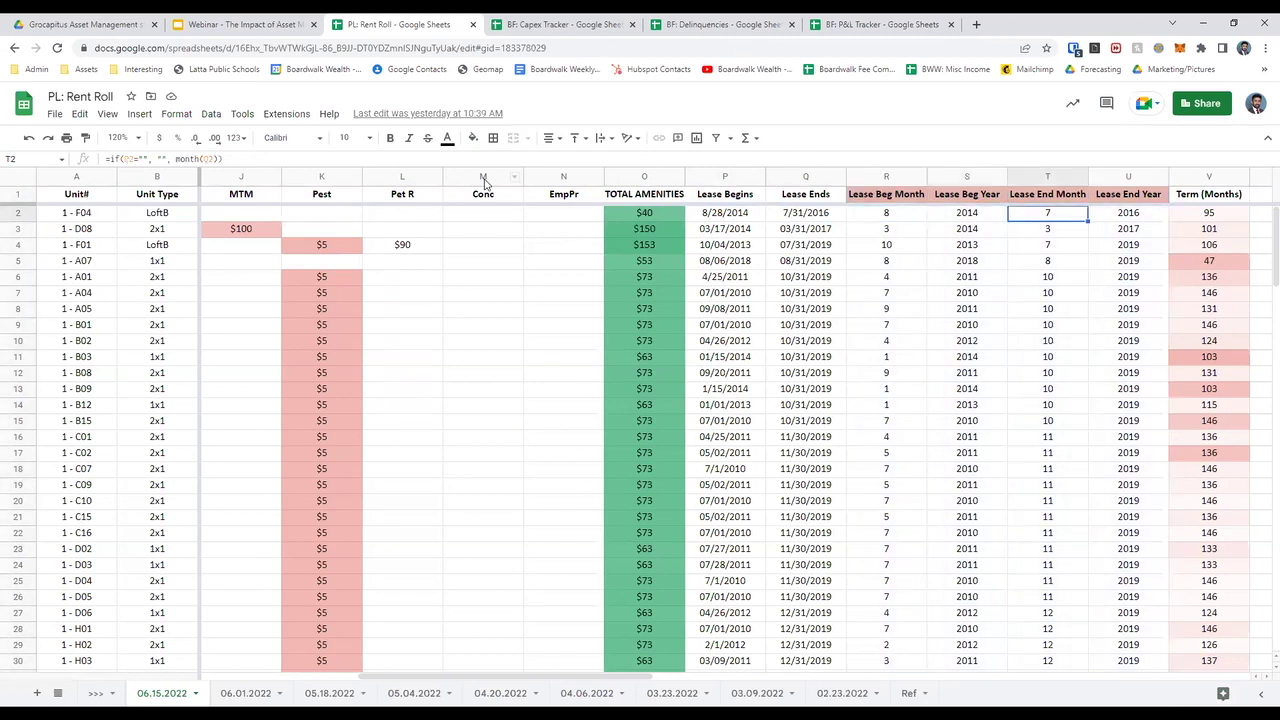
{"action": "key", "text": "F2"}
{"action": "key", "text": "Escape"}
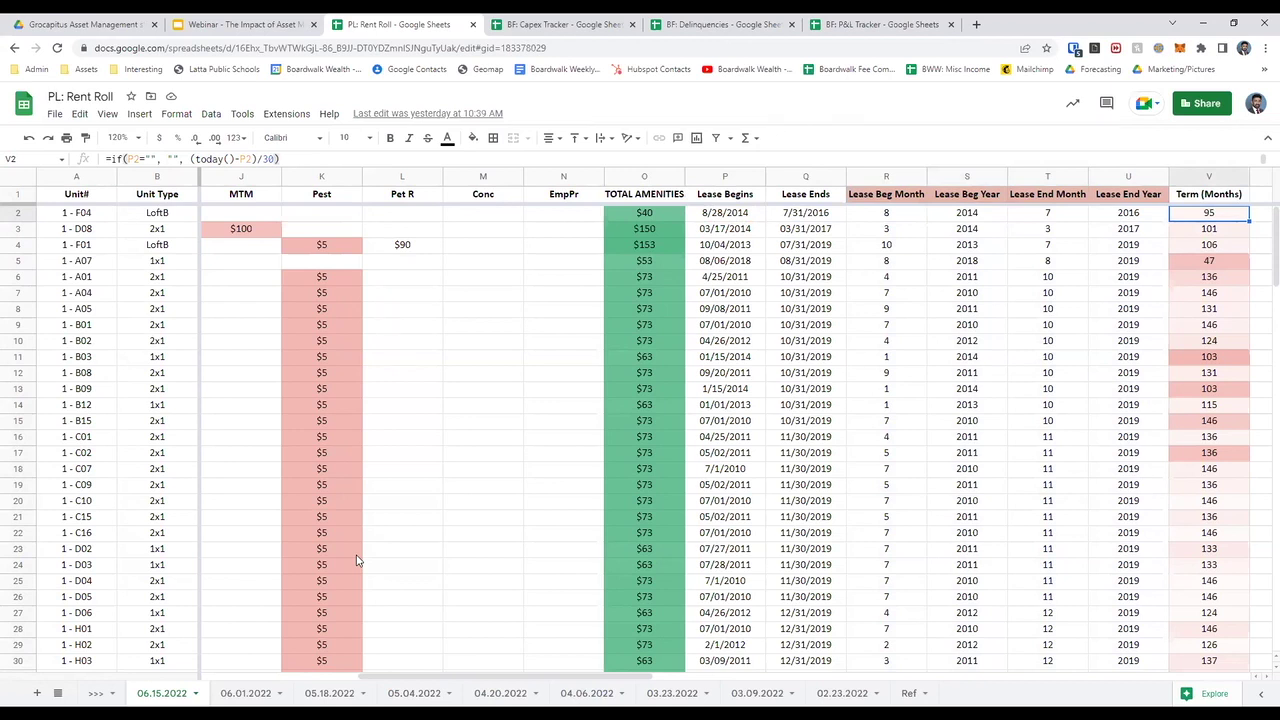
Highlight the Term (Months) values for the first nine units, V2:V10
{"action": "key", "text": "shift+Down"}
{"action": "key", "text": "shift+Down"}
{"action": "key", "text": "shift+Down"}
{"action": "key", "text": "shift+Down"}
{"action": "key", "text": "shift+Down"}
{"action": "key", "text": "shift+Down"}
{"action": "key", "text": "shift+Down"}
{"action": "key", "text": "shift+Down"}
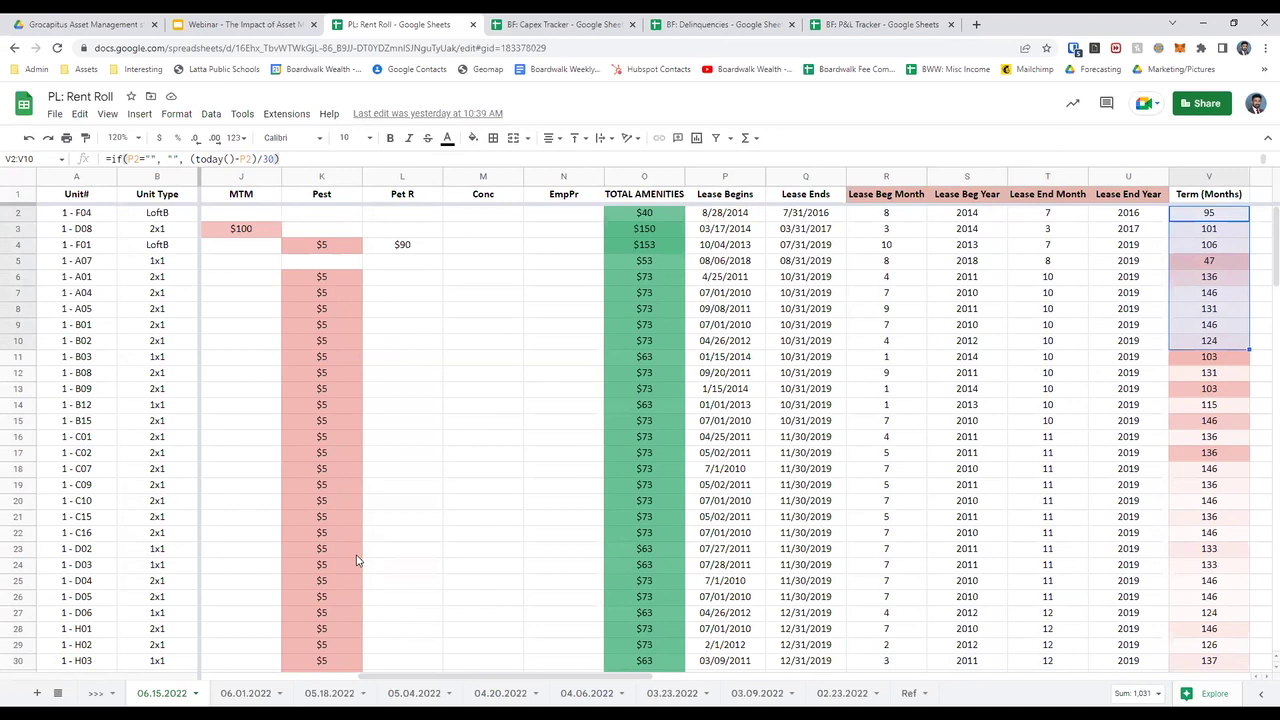
Move back along the first unit's row and highlight its Market Rent and IPR, D2:E2
{"action": "key", "text": "Left"}
{"action": "key", "text": "Left"}
{"action": "key", "text": "Left"}
{"action": "key", "text": "Left"}
{"action": "key", "text": "Left"}
{"action": "key", "text": "Left"}
{"action": "key", "text": "Left"}
{"action": "key", "text": "Left"}
{"action": "key", "text": "Left"}
{"action": "key", "text": "Left"}
{"action": "key", "text": "Left"}
{"action": "key", "text": "Left"}
{"action": "key", "text": "Left"}
{"action": "key", "text": "Left"}
{"action": "key", "text": "Left"}
{"action": "key", "text": "Left"}
{"action": "key", "text": "Left"}
{"action": "key", "text": "Left"}
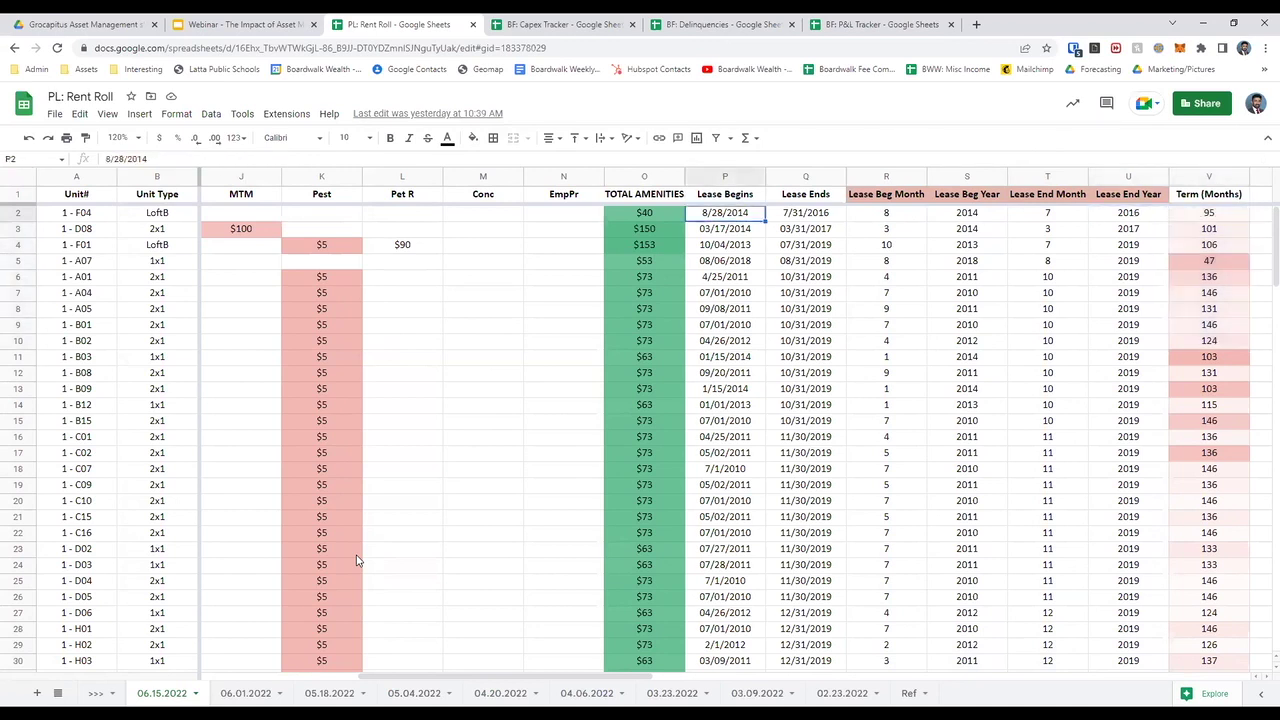
{"action": "key", "text": "Right"}
{"action": "key", "text": "shift+Left"}
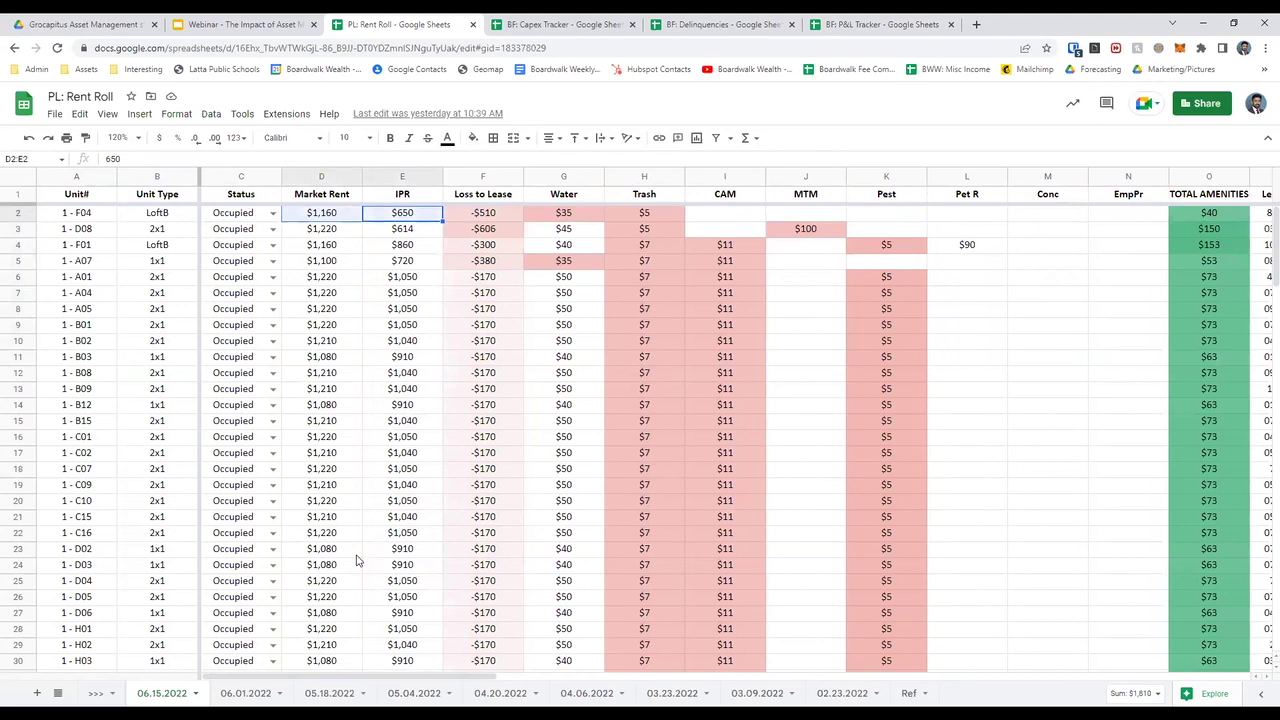
Move across the first unit's Loss to Lease, charges and lease dates toward its Term (Months) value
{"action": "key", "text": "Right"}
{"action": "key", "text": "Right"}
{"action": "key", "text": "Right"}
{"action": "key", "text": "Right"}
{"action": "key", "text": "Right"}
{"action": "key", "text": "Right"}
{"action": "key", "text": "Right"}
{"action": "key", "text": "Right"}
{"action": "key", "text": "Right"}
{"action": "key", "text": "Right"}
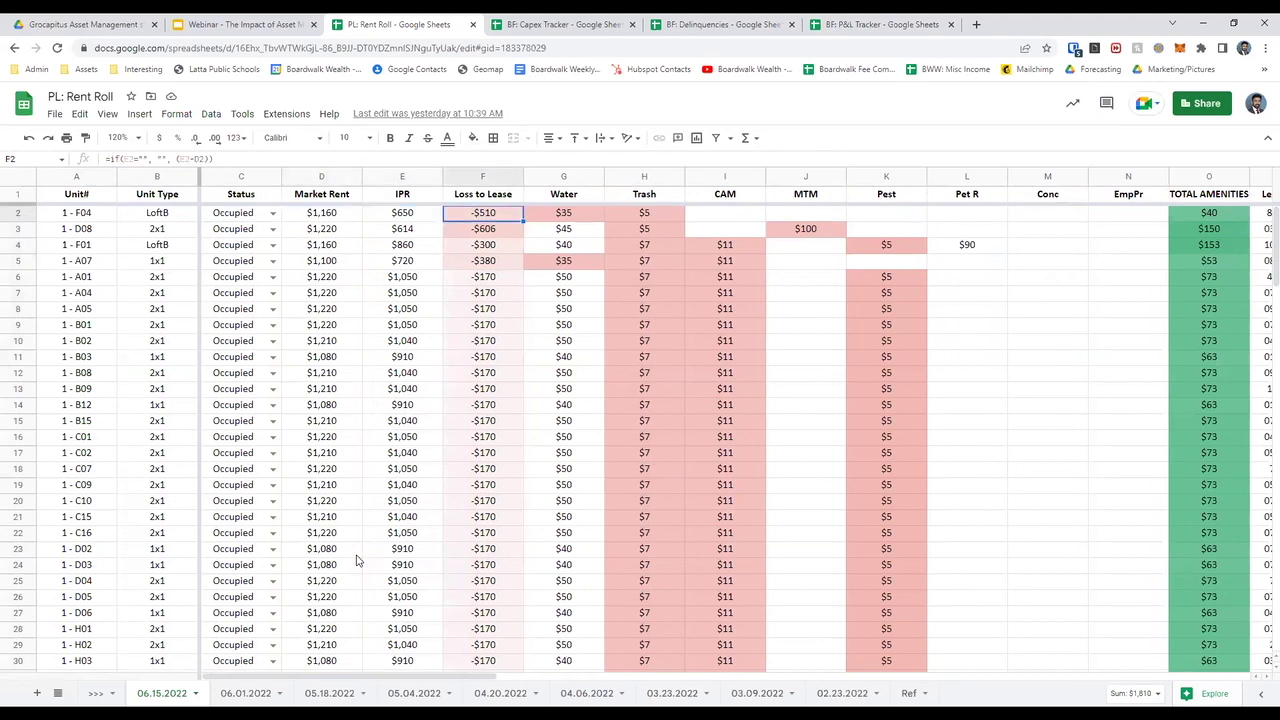
{"action": "key", "text": "Right"}
{"action": "key", "text": "Right"}
{"action": "key", "text": "Right"}
{"action": "key", "text": "Right"}
{"action": "key", "text": "Right"}
{"action": "key", "text": "Right"}
{"action": "key", "text": "Right"}
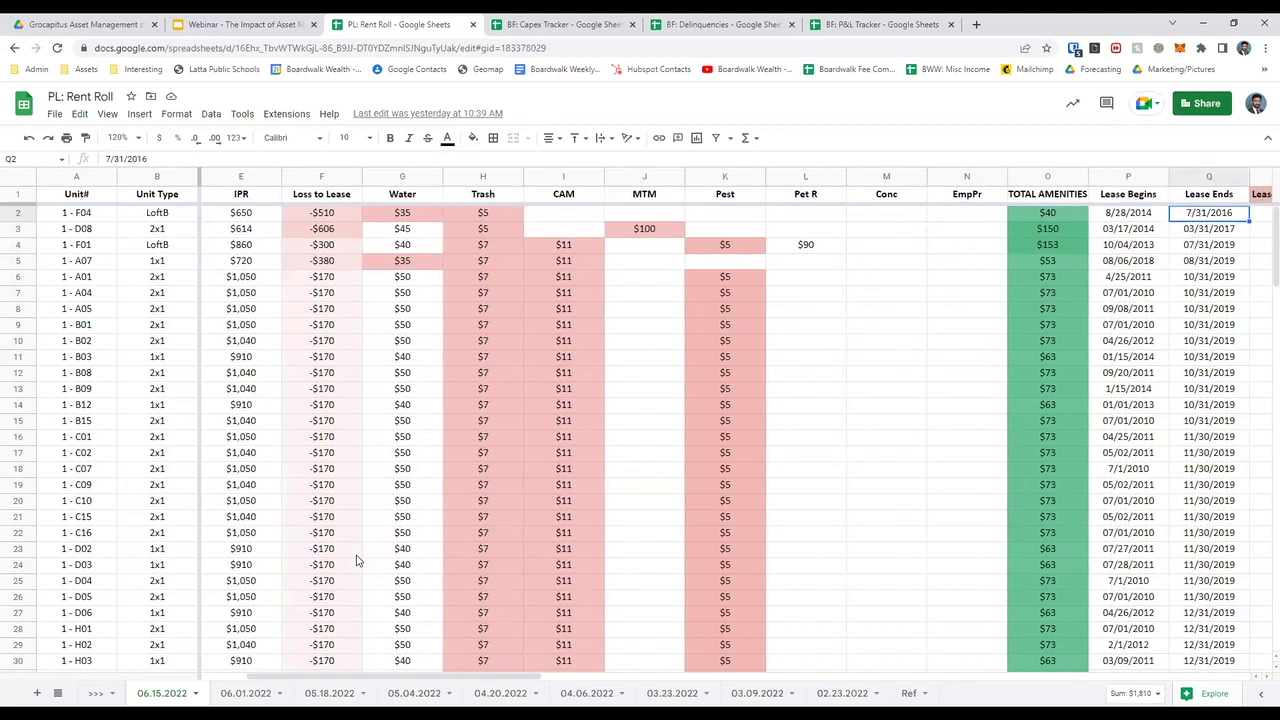
{"action": "scroll", "coordinate": [358, 561], "scroll_direction": "right", "scroll_amount": 1}
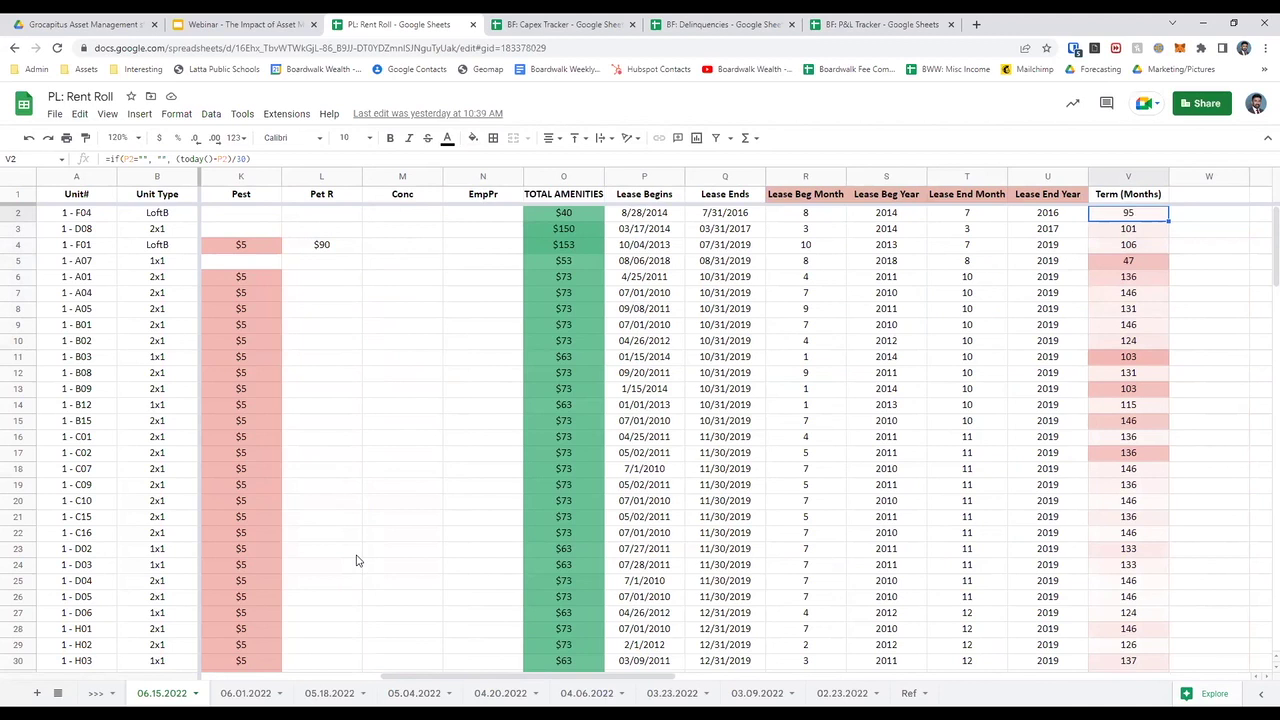
Go to the floor plan summary beyond the unit data and check the Min rent formula in X2
{"action": "key", "text": "Right"}
{"action": "key", "text": "Right"}
{"action": "key", "text": "Right"}
{"action": "key", "text": "Right"}
{"action": "key", "text": "Right"}
{"action": "key", "text": "Right"}
{"action": "key", "text": "Right"}
{"action": "key", "text": "Right"}
{"action": "key", "text": "Right"}
{"action": "key", "text": "Right"}
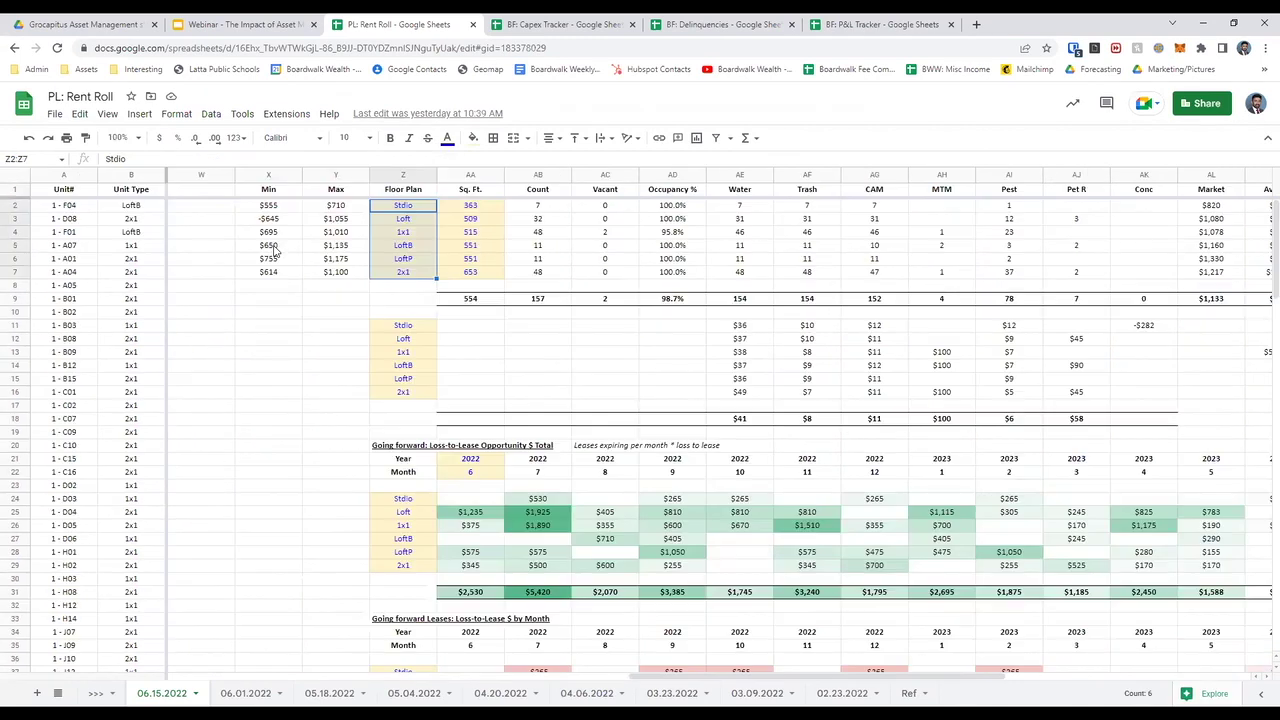
{"action": "key", "text": "Left"}
{"action": "key", "text": "Left"}
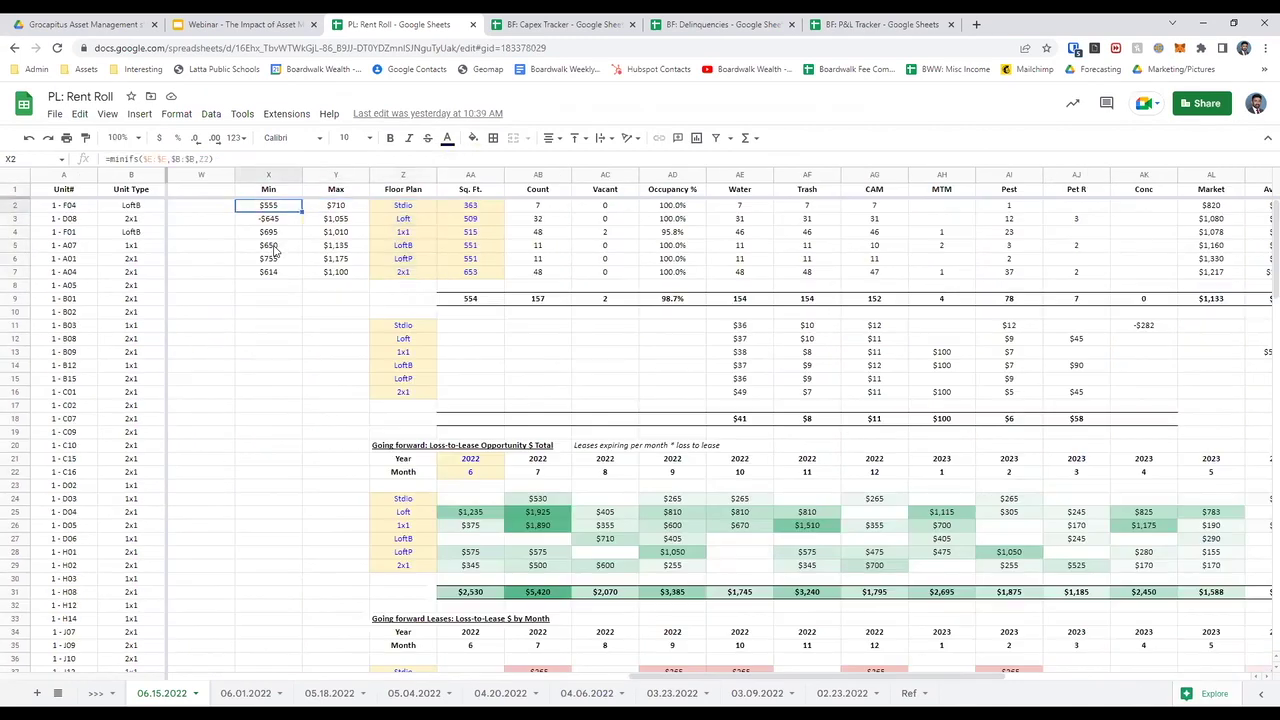
Highlight the Unit Type column, followed by the matching Floor Plan list in Z2:Z7
{"action": "left_click", "coordinate": [129, 172]}
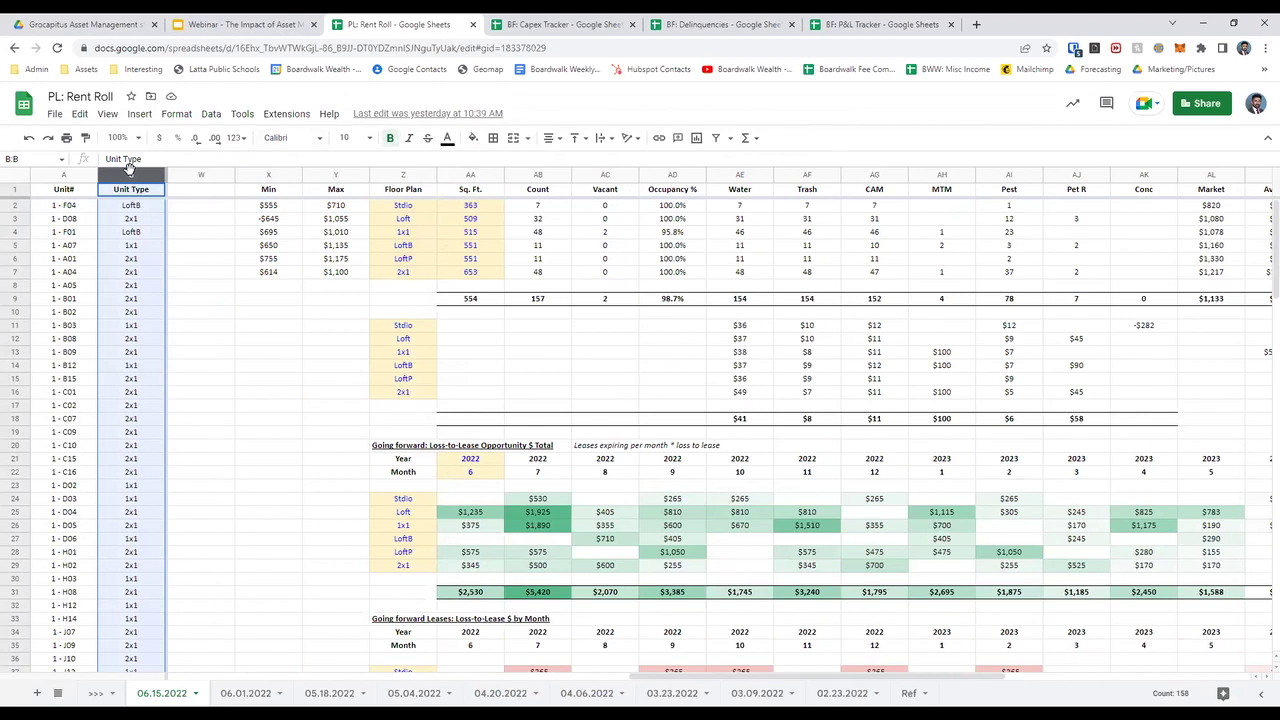
{"action": "left_click", "coordinate": [397, 211]}
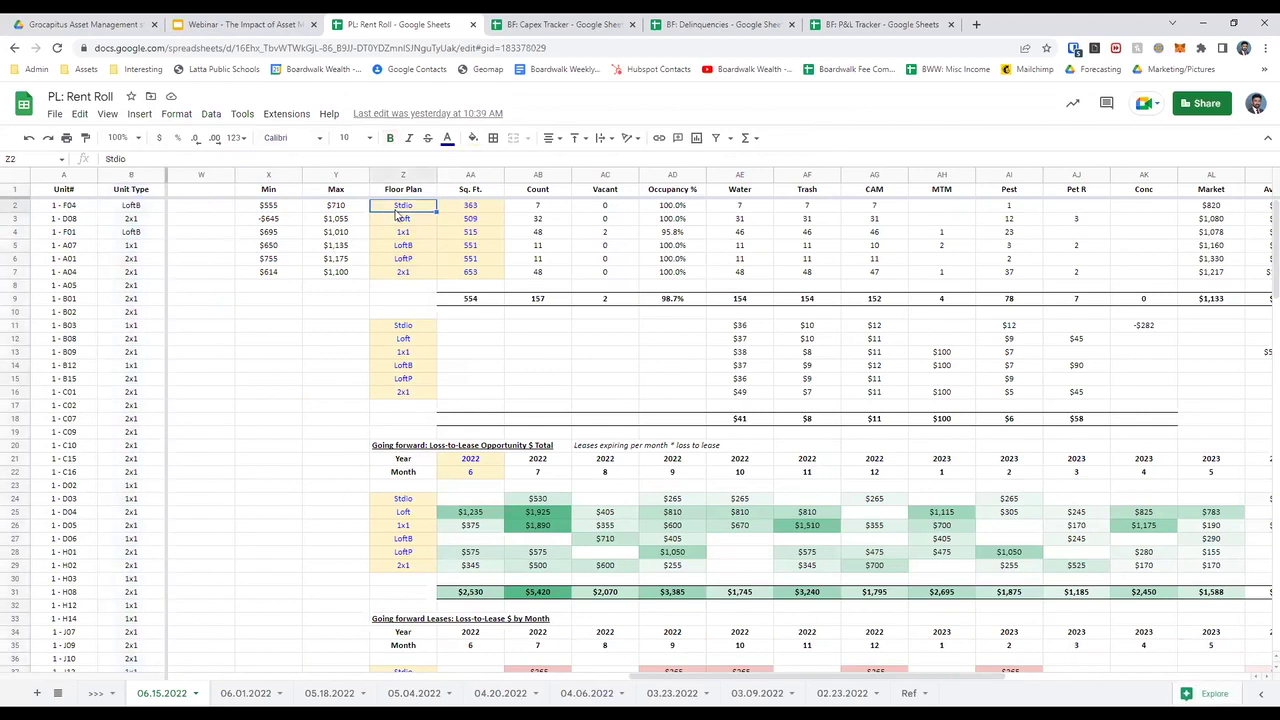
{"action": "key", "text": "shift+Down"}
{"action": "key", "text": "shift+Down"}
{"action": "key", "text": "shift+Down"}
{"action": "key", "text": "shift+Down"}
{"action": "key", "text": "shift+Down"}
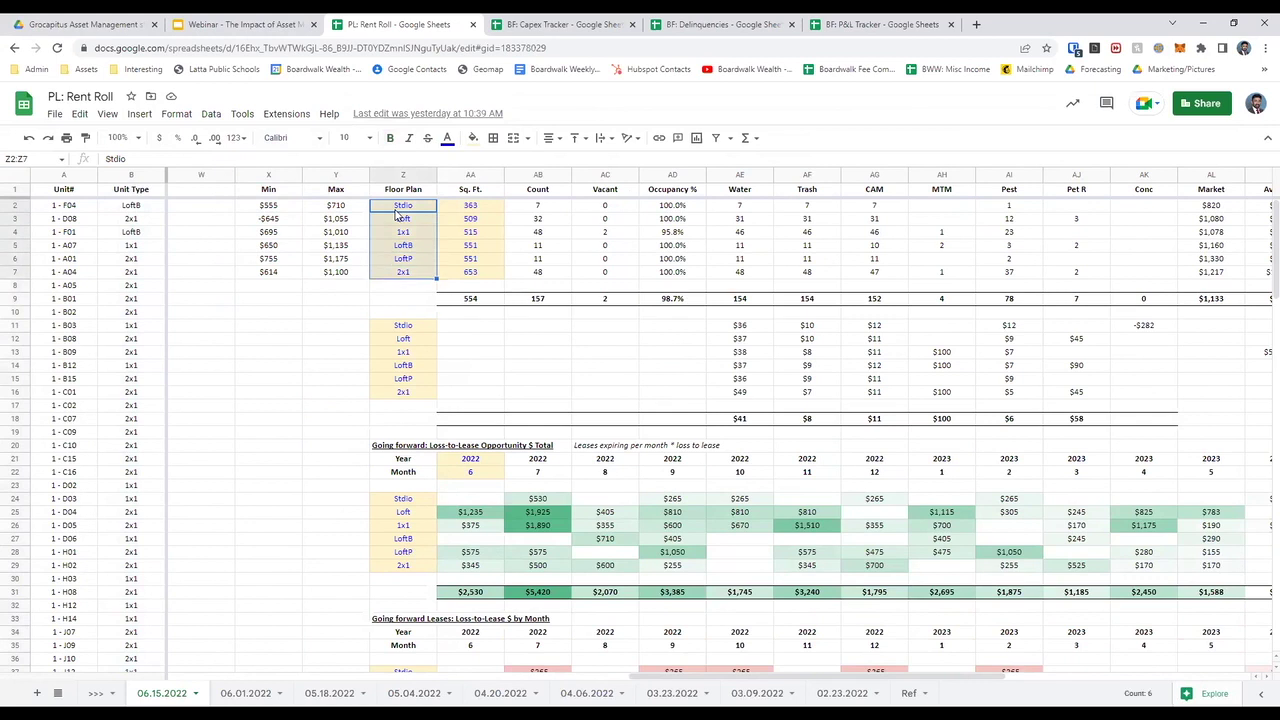
Step down through the Floor Plan names below Z2 and return to the top of the list
{"action": "key", "text": "Down"}
{"action": "key", "text": "Down"}
{"action": "key", "text": "Down"}
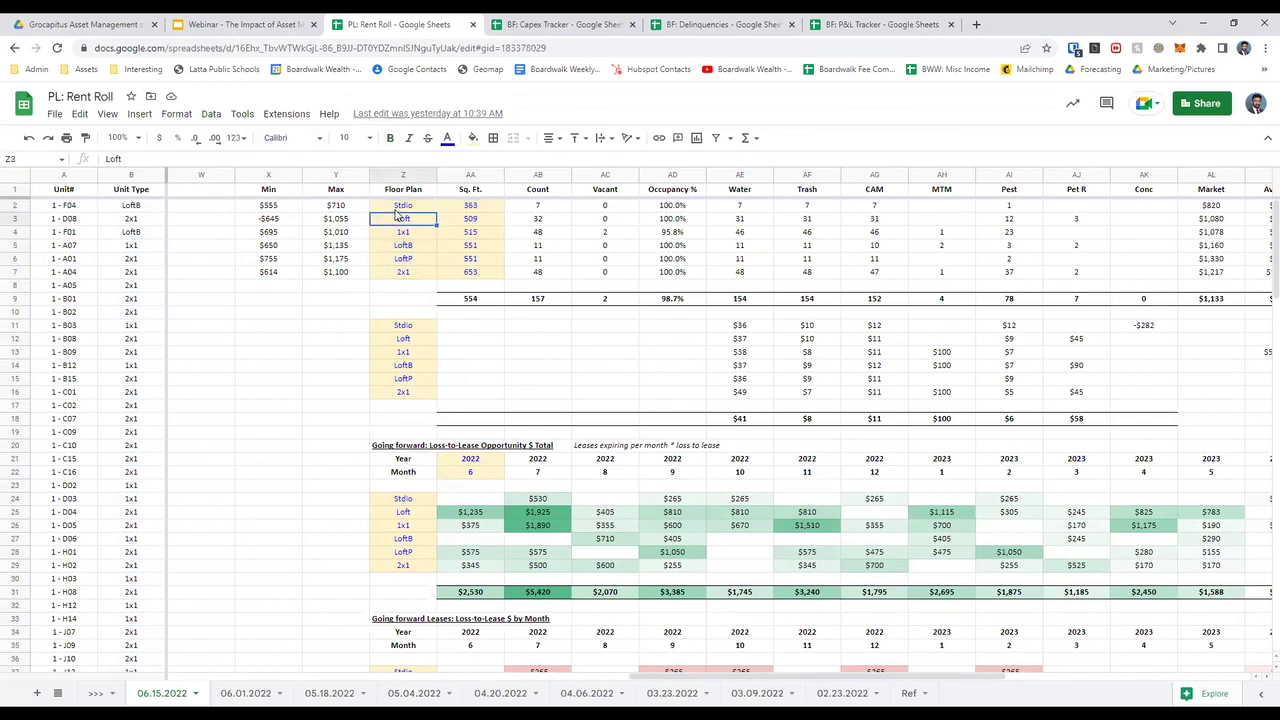
{"action": "key", "text": "Down"}
{"action": "key", "text": "Up"}
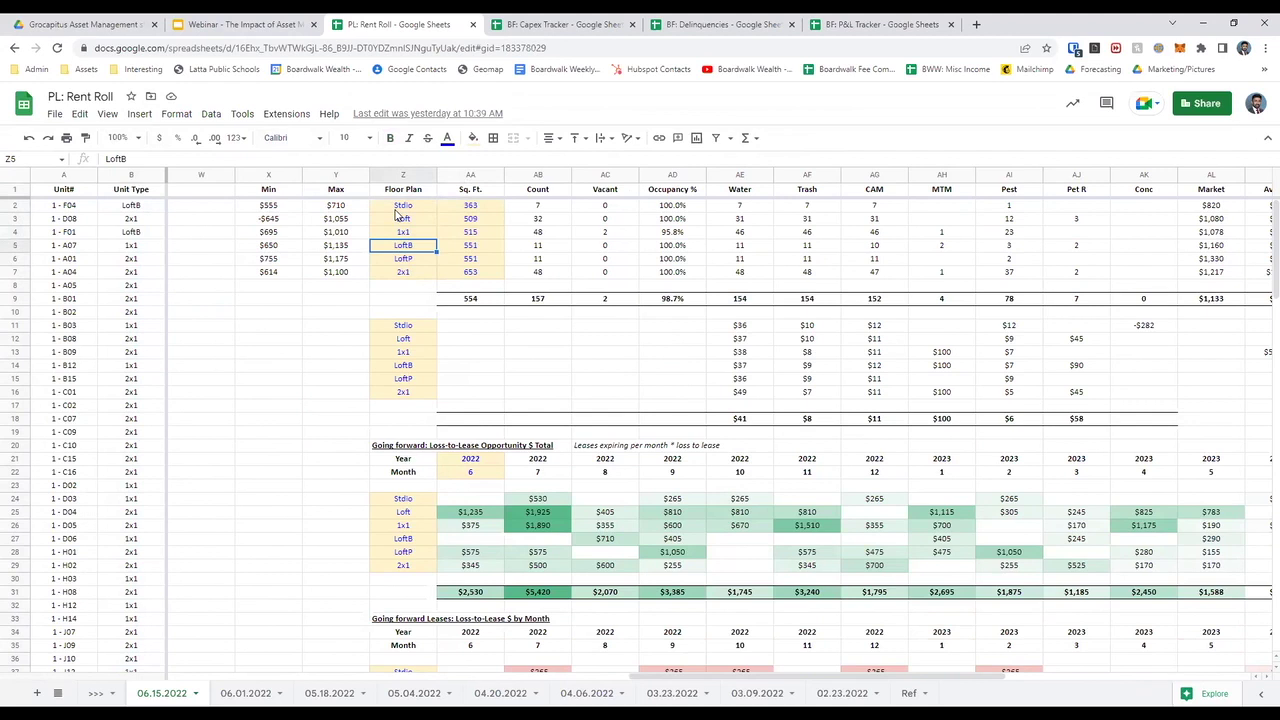
{"action": "key", "text": "Down"}
{"action": "key", "text": "Up"}
{"action": "key", "text": "Up"}
{"action": "key", "text": "Up"}
{"action": "key", "text": "Up"}
Highlight the Sq. Ft. values in AA2:AA7, followed by the unit Count formulas in AB2:AB7
{"action": "key", "text": "Right"}
{"action": "key", "text": "shift+Down"}
{"action": "key", "text": "shift+Down"}
{"action": "key", "text": "shift+Down"}
{"action": "key", "text": "shift+Down"}
{"action": "key", "text": "shift+Down"}
{"action": "key", "text": "Right"}
{"action": "key", "text": "shift+Down"}
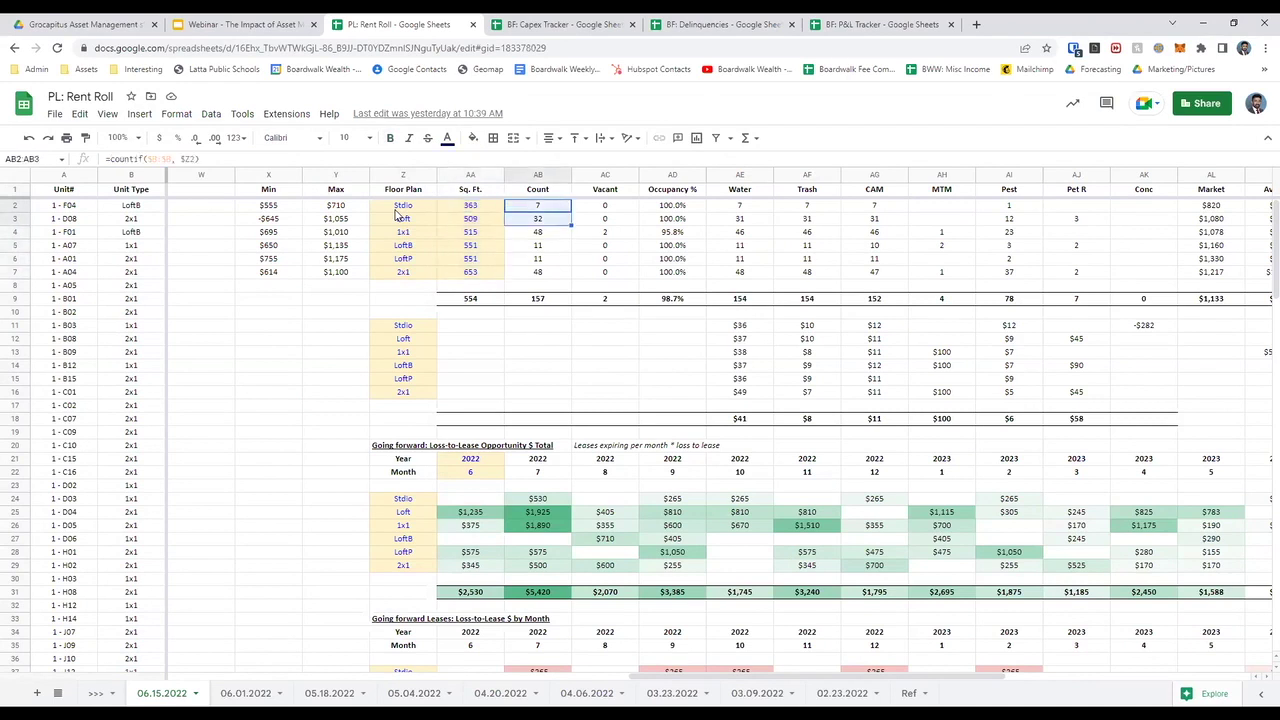
{"action": "key", "text": "shift+Down"}
{"action": "key", "text": "shift+Down"}
{"action": "key", "text": "shift+Down"}
{"action": "key", "text": "shift+Down"}
Highlight the Vacant units in AC2:AC7, followed by the Occupancy % values in AD2:AD7
{"action": "key", "text": "Right"}
{"action": "key", "text": "shift+Down"}
{"action": "key", "text": "shift+Down"}
{"action": "key", "text": "shift+Down"}
{"action": "key", "text": "shift+Down"}
{"action": "key", "text": "shift+Down"}
{"action": "key", "text": "Right"}
{"action": "key", "text": "shift+Down"}
{"action": "key", "text": "shift+Down"}
{"action": "key", "text": "shift+Down"}
{"action": "key", "text": "shift+Down"}
{"action": "key", "text": "shift+Down"}
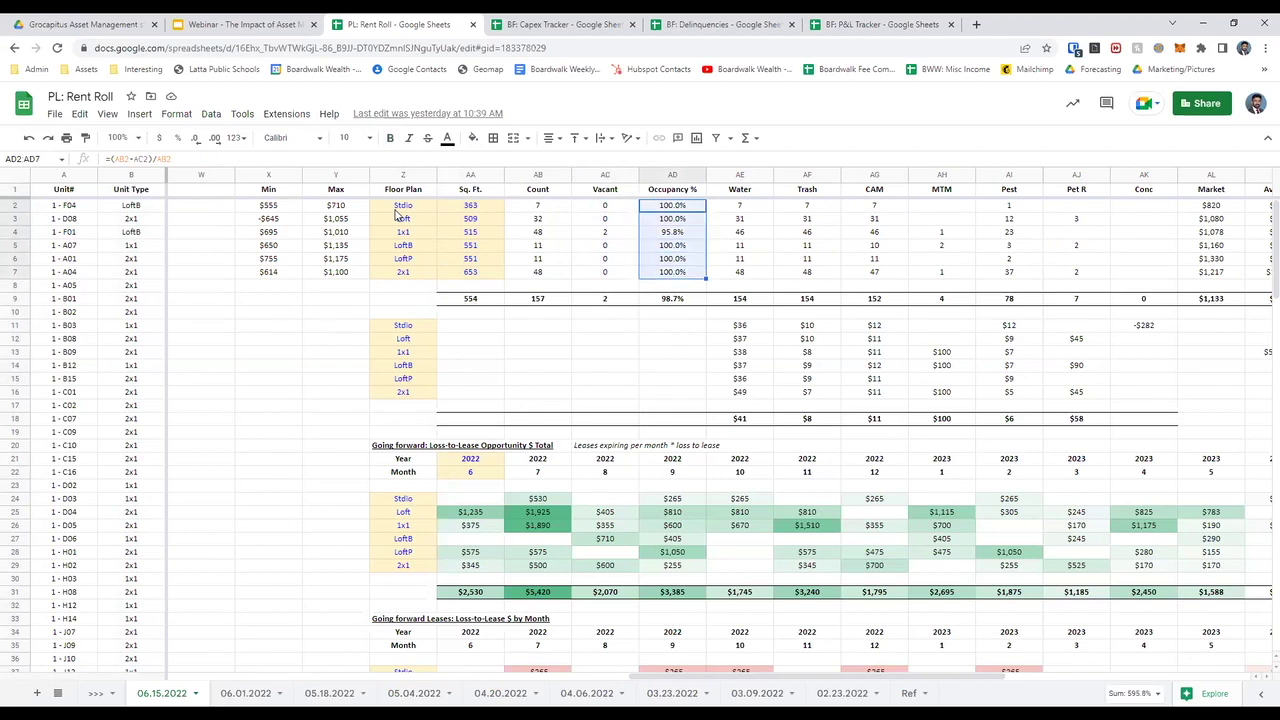
Go down the Occupancy % column to the overall occupancy formula in AD9
{"action": "key", "text": "Left"}
{"action": "key", "text": "Right"}
{"action": "key", "text": "Down"}
{"action": "key", "text": "Down"}
{"action": "key", "text": "Down"}
{"action": "key", "text": "Down"}
{"action": "key", "text": "Down"}
{"action": "key", "text": "Down"}
{"action": "key", "text": "Down"}
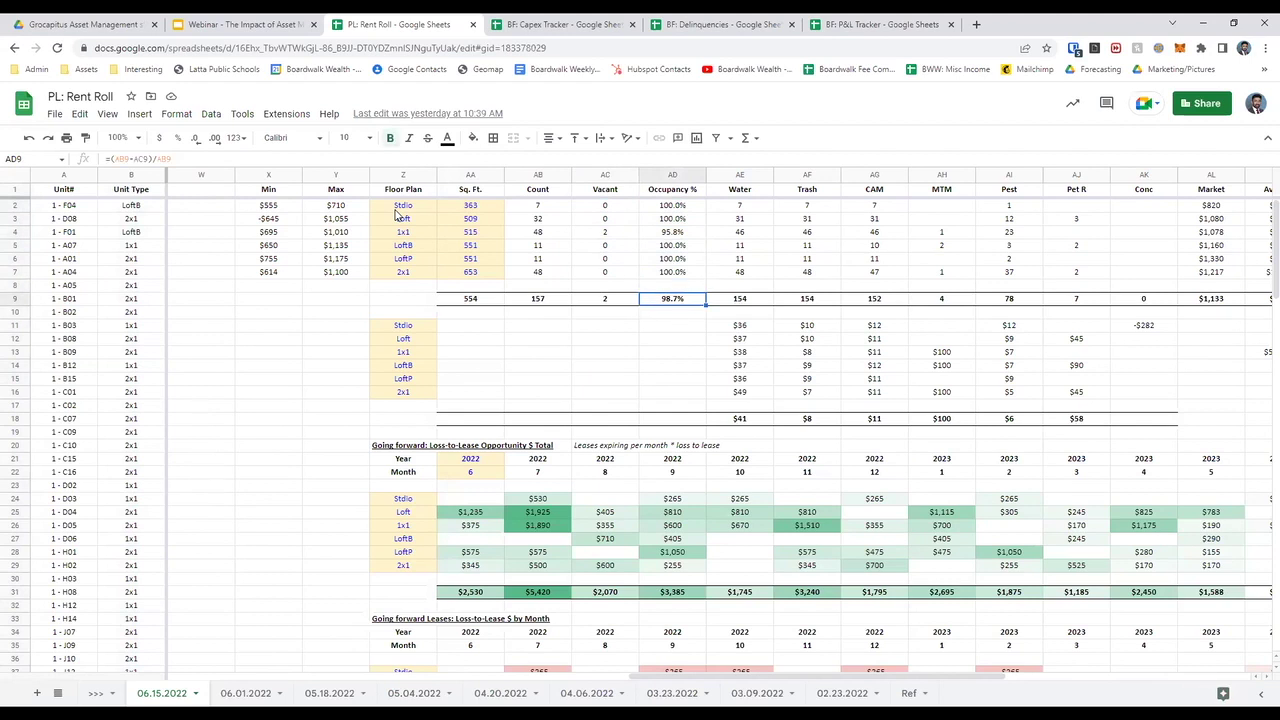
Highlight the per-floor-plan occupancy values again, from the 2x1 row up to the first floor plan
{"action": "key", "text": "Up"}
{"action": "key", "text": "Up"}
{"action": "key", "text": "shift+Up"}
{"action": "key", "text": "shift+Up"}
{"action": "key", "text": "shift+Up"}
{"action": "key", "text": "shift+Up"}
{"action": "key", "text": "shift+Up"}
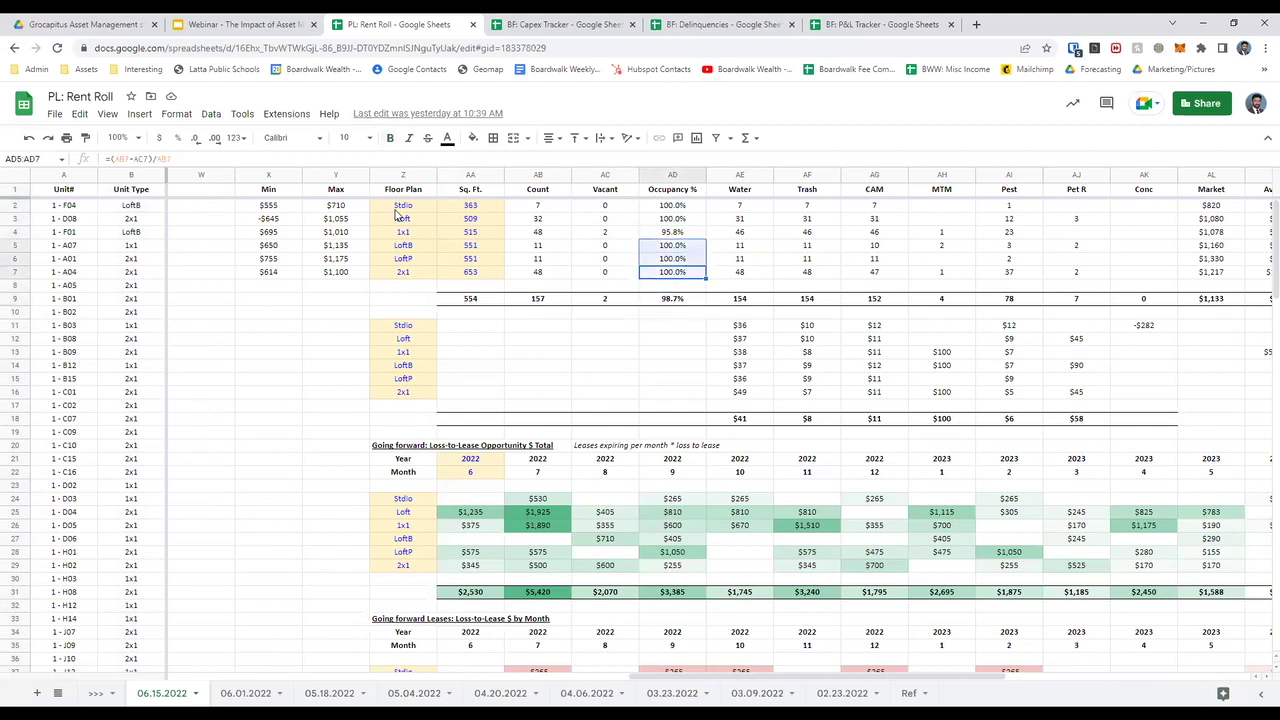
Check the Water count formula in AE2 and highlight the Water counts for all floor plans, AE2:AE7
{"action": "key", "text": "Right"}
{"action": "key", "text": "Up"}
{"action": "key", "text": "Up"}
{"action": "key", "text": "Up"}
{"action": "key", "text": "Up"}
{"action": "key", "text": "Up"}
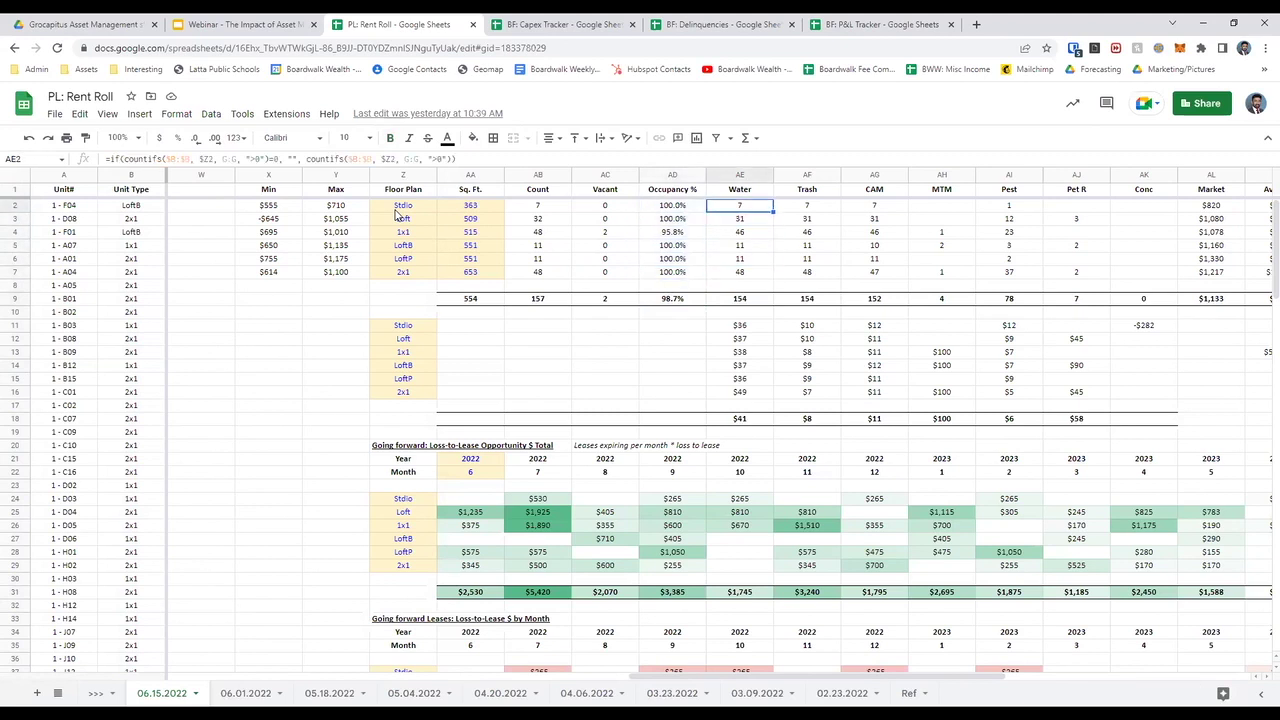
{"action": "key", "text": "shift+Down"}
{"action": "key", "text": "shift+Down"}
{"action": "key", "text": "shift+Down"}
{"action": "key", "text": "shift+Down"}
{"action": "key", "text": "shift+Down"}
Go back to the first floor plan in Z2 and trace its row across to the Water count in AE2
{"action": "key", "text": "Left"}
{"action": "key", "text": "Left"}
{"action": "key", "text": "Left"}
{"action": "key", "text": "Left"}
{"action": "key", "text": "Left"}
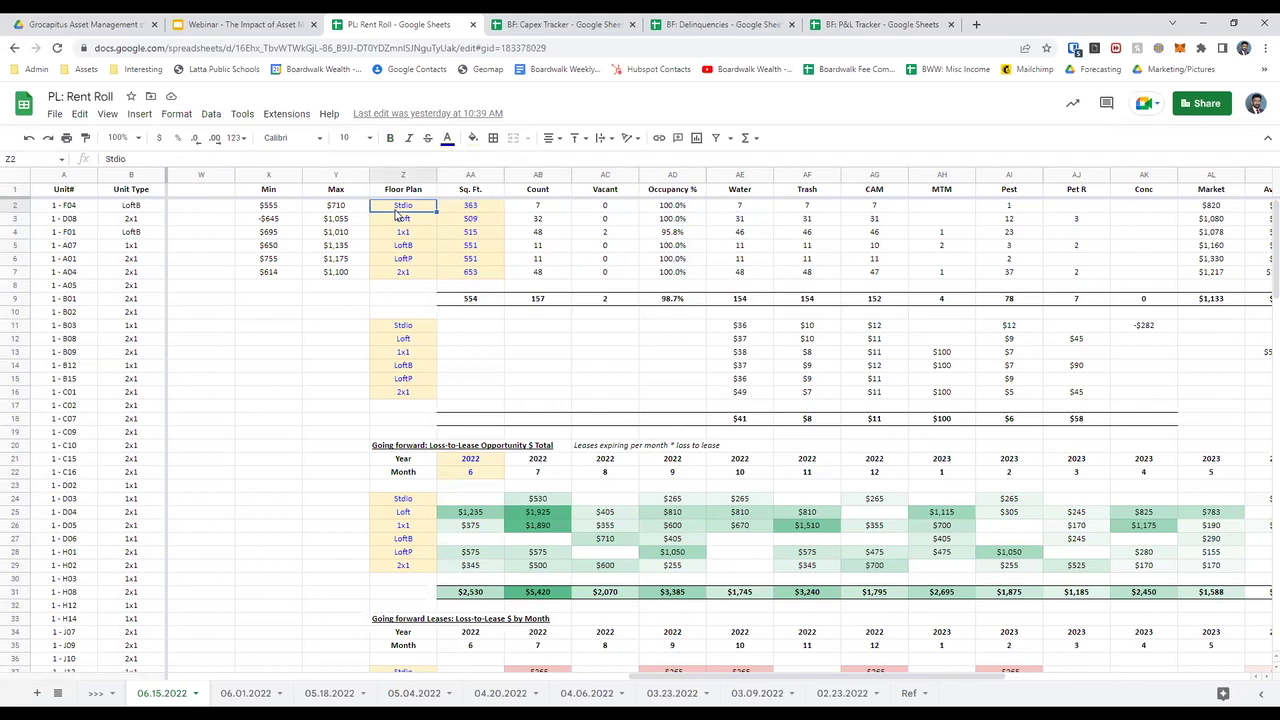
{"action": "key", "text": "Right"}
{"action": "key", "text": "Right"}
{"action": "key", "text": "Right"}
{"action": "key", "text": "Right"}
{"action": "key", "text": "Right"}
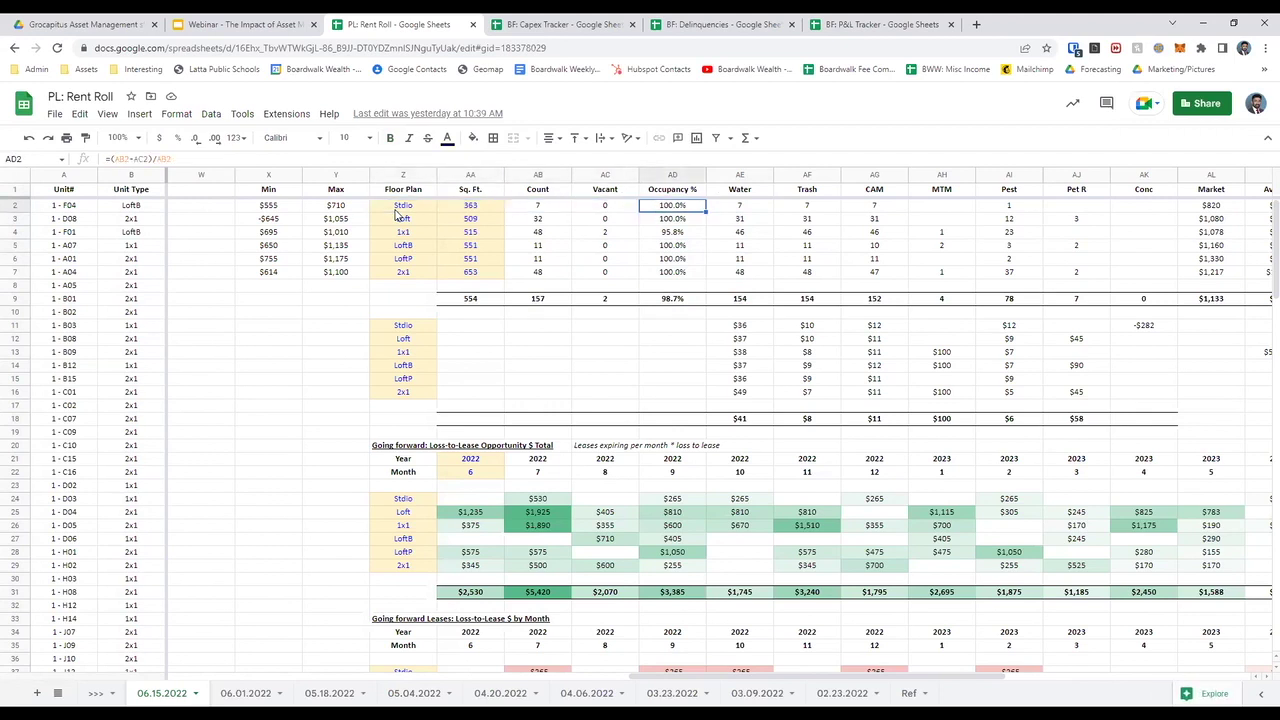
{"action": "key", "text": "Right"}
{"action": "key", "text": "Right"}
{"action": "key", "text": "Left"}
{"action": "key", "text": "Left"}
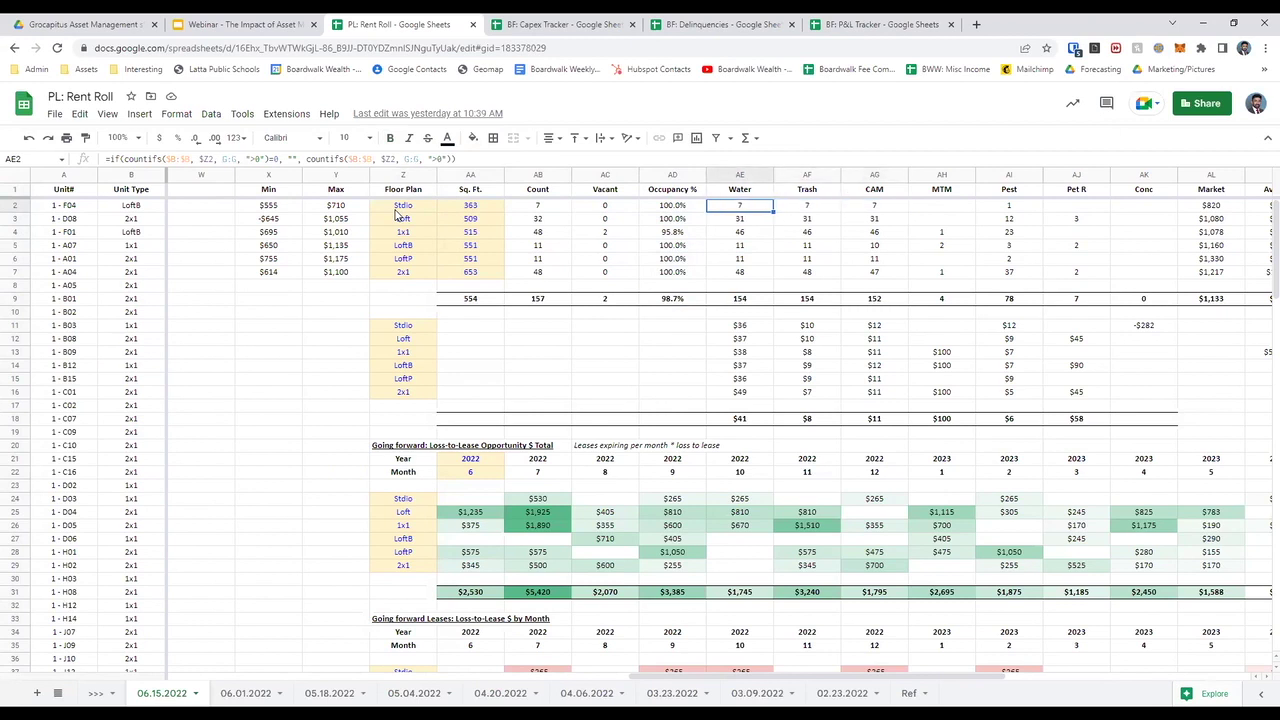
Highlight the number of units paying for Water under each floor plan, starting from AE2
{"action": "key", "text": "shift+Down"}
{"action": "key", "text": "shift+Down"}
{"action": "key", "text": "shift+Down"}
{"action": "key", "text": "shift+Down"}
{"action": "key", "text": "shift+Down"}
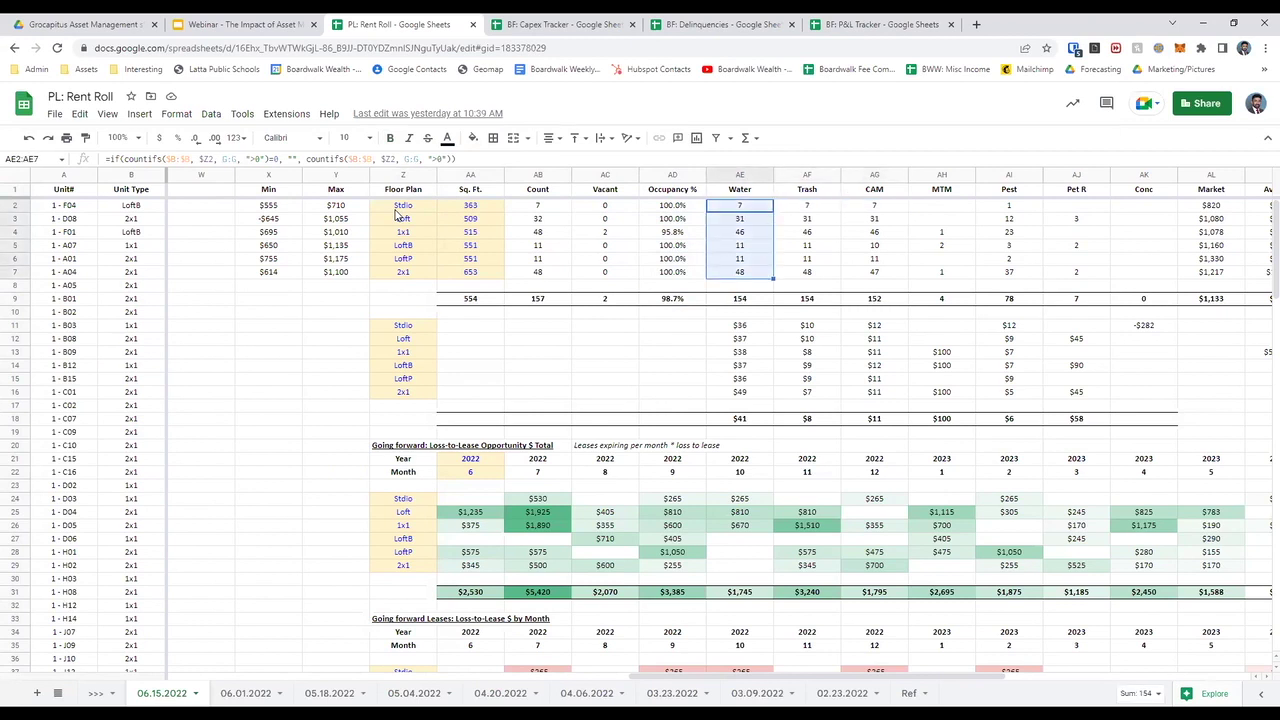
Go down to the average Water charges per floor plan and highlight AE11:AE16
{"action": "key", "text": "Down"}
{"action": "key", "text": "Down"}
{"action": "key", "text": "Down"}
{"action": "key", "text": "Down"}
{"action": "key", "text": "Down"}
{"action": "key", "text": "Down"}
{"action": "key", "text": "Down"}
{"action": "key", "text": "Down"}
{"action": "key", "text": "Down"}
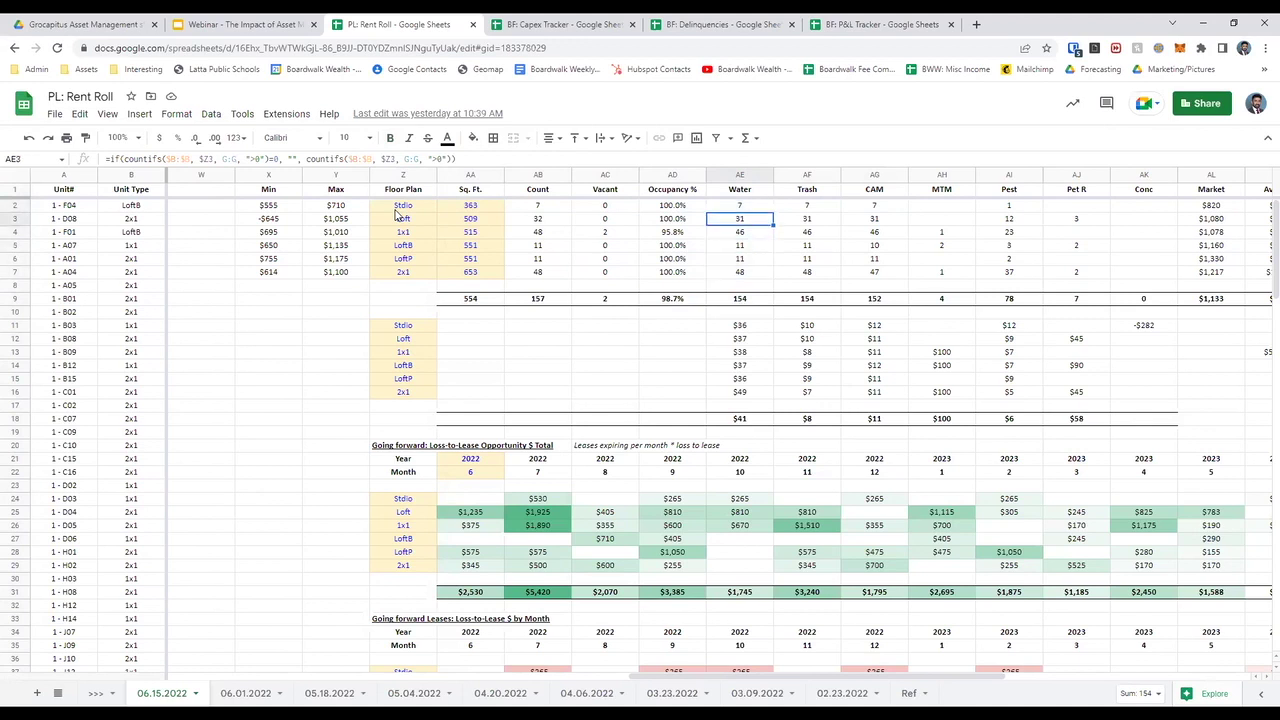
{"action": "key", "text": "shift+Down"}
{"action": "key", "text": "shift+Down"}
{"action": "key", "text": "shift+Down"}
{"action": "key", "text": "shift+Down"}
{"action": "key", "text": "shift+Down"}
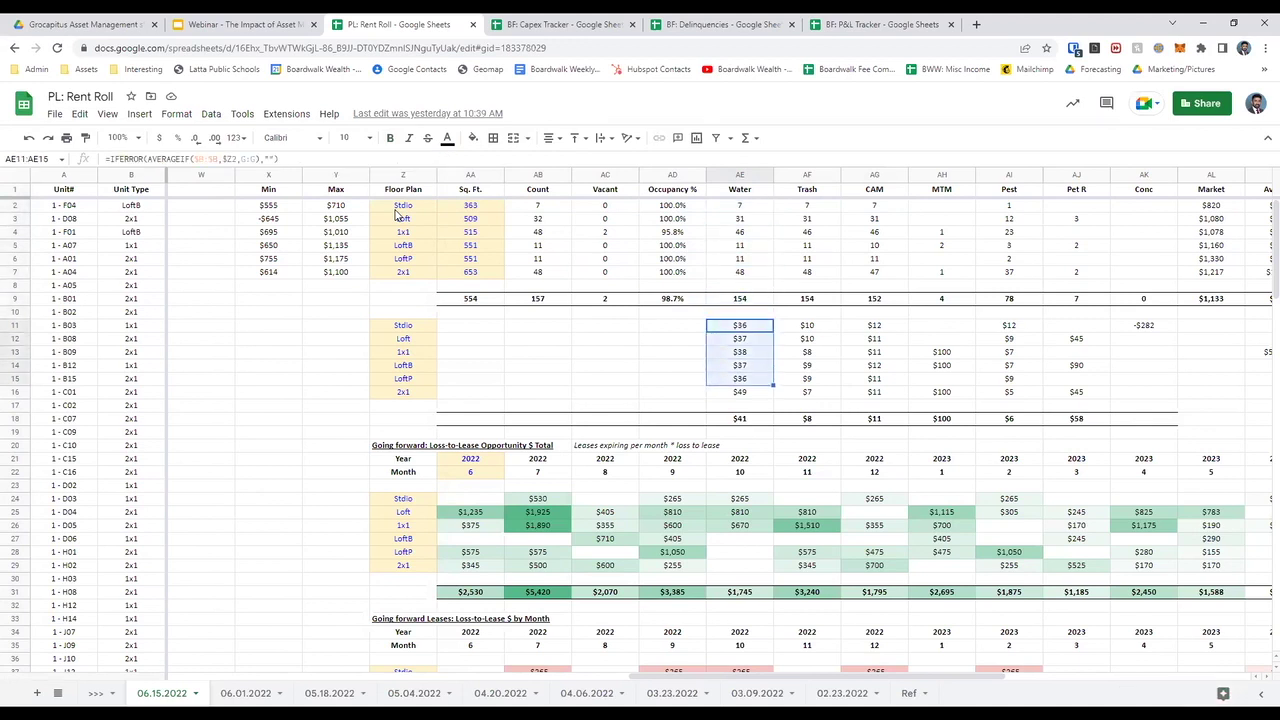
Return to the header row and highlight the amenity headings from Water through Conc, AE1:AK1
{"action": "key", "text": "Up"}
{"action": "key", "text": "Up"}
{"action": "key", "text": "Up"}
{"action": "key", "text": "Up"}
{"action": "key", "text": "Up"}
{"action": "key", "text": "Up"}
{"action": "key", "text": "Up"}
{"action": "key", "text": "Up"}
{"action": "key", "text": "Up"}
{"action": "key", "text": "Up"}
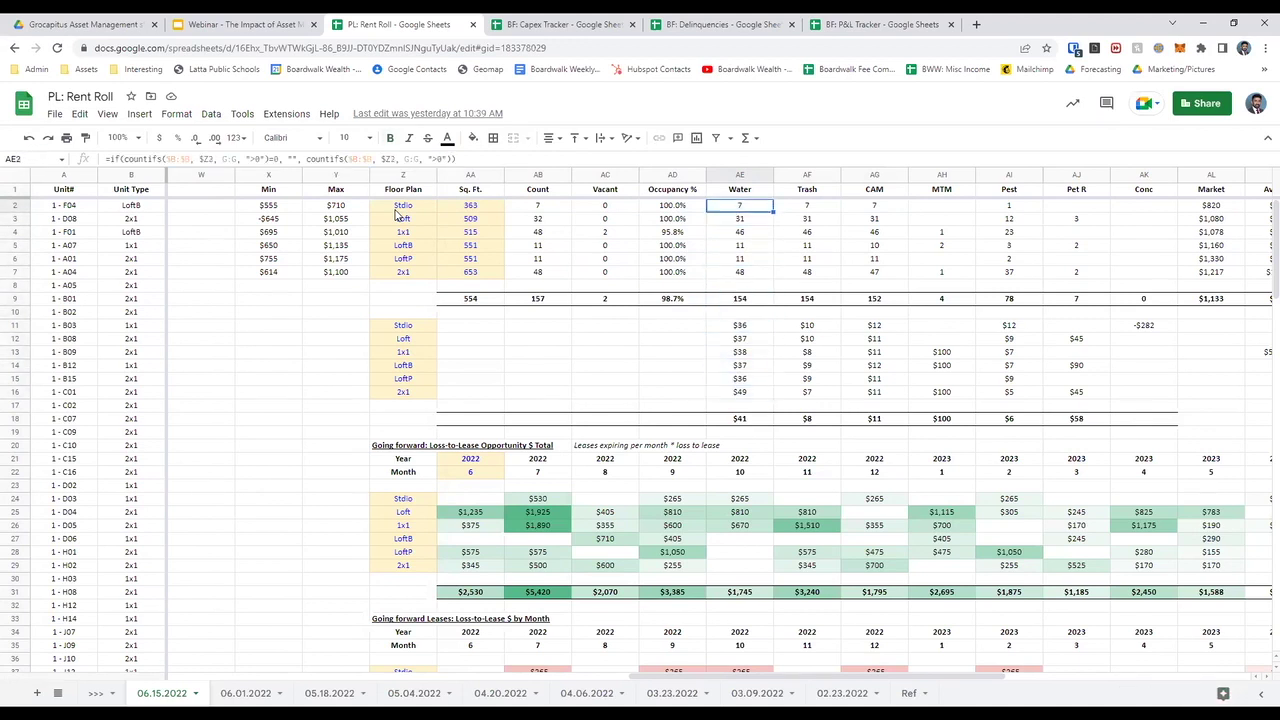
{"action": "key", "text": "shift+Right"}
{"action": "key", "text": "shift+Right"}
{"action": "key", "text": "shift+Right"}
{"action": "key", "text": "shift+Right"}
{"action": "key", "text": "shift+Right"}
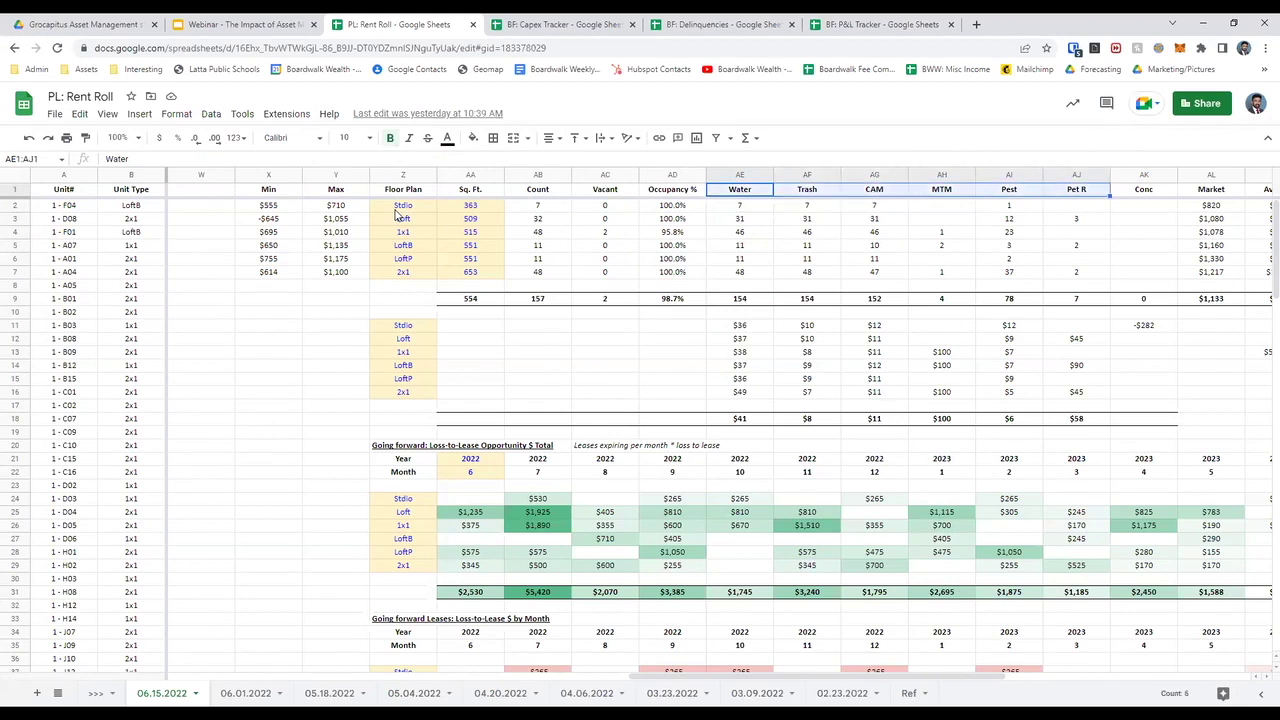
{"action": "key", "text": "shift+Right"}
Go down the Water column to the totals row and back across to the total unit Count in AB9
{"action": "key", "text": "Down"}
{"action": "key", "text": "Down"}
{"action": "key", "text": "Down"}
{"action": "key", "text": "Down"}
{"action": "key", "text": "Down"}
{"action": "key", "text": "Down"}
{"action": "key", "text": "Down"}
{"action": "key", "text": "Down"}
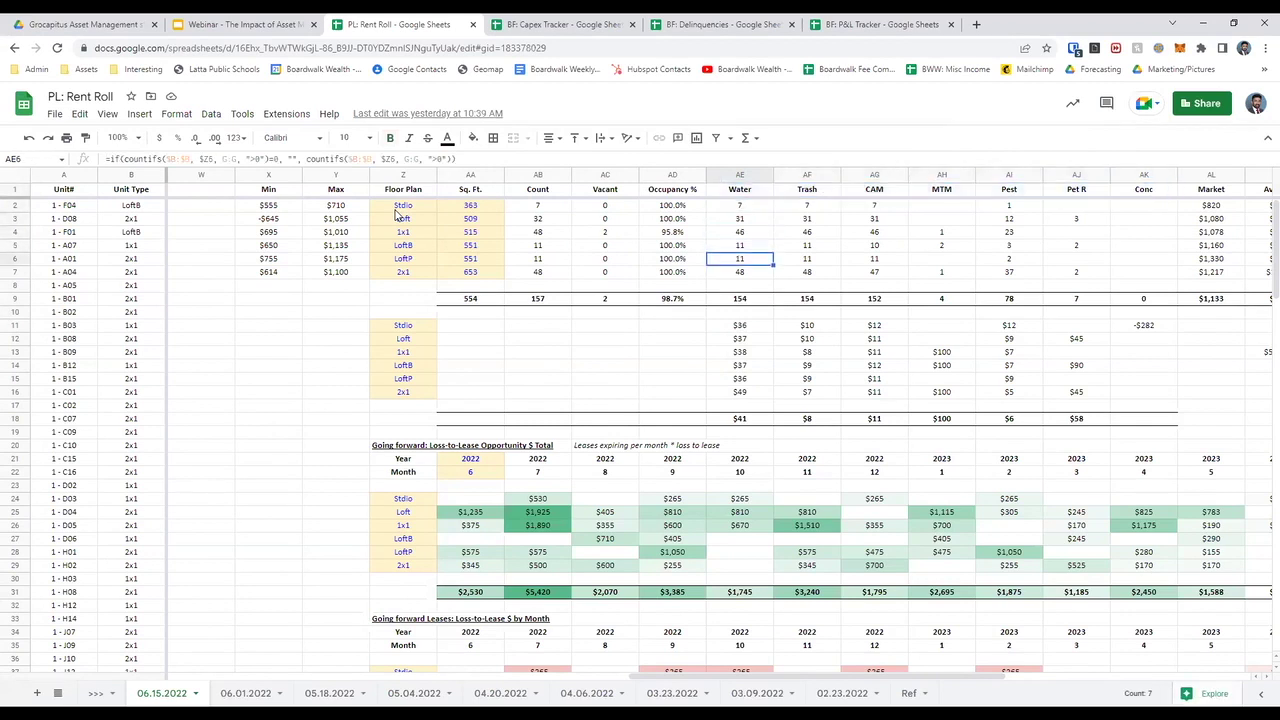
{"action": "key", "text": "Left"}
{"action": "key", "text": "Left"}
{"action": "key", "text": "Left"}
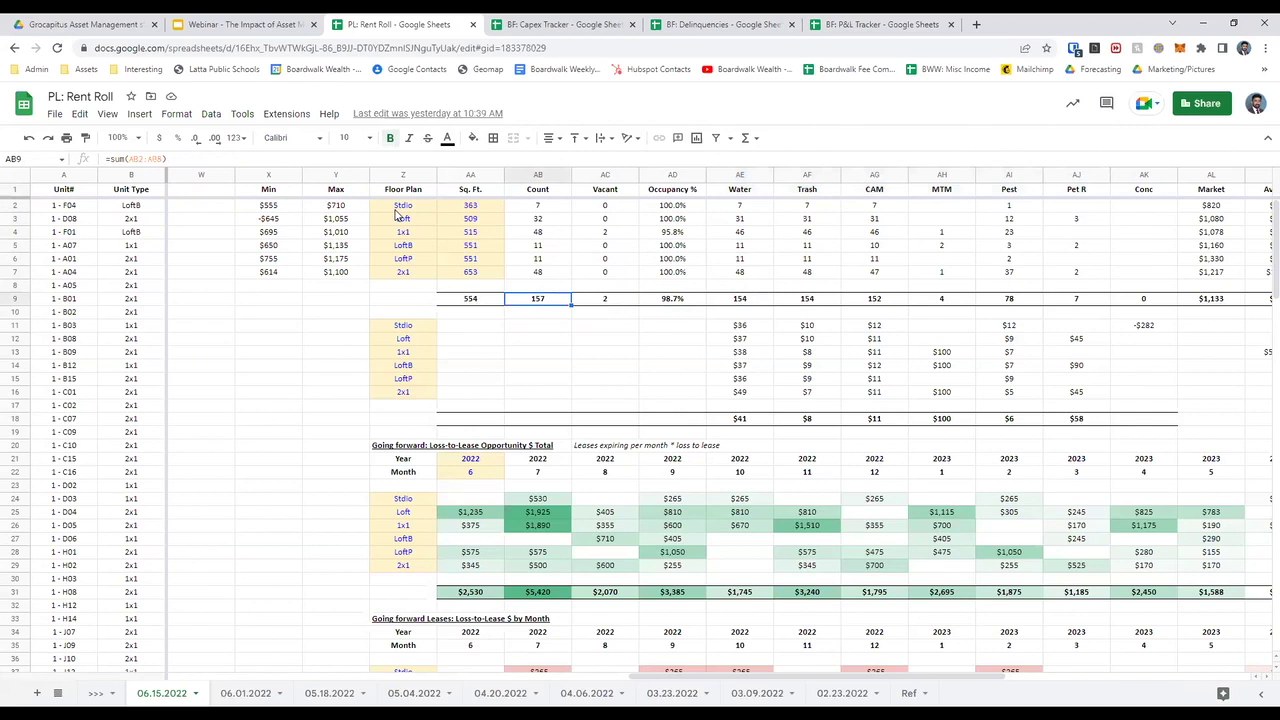
Compare the Water total in AE9 with the total unit Count in AB9
{"action": "key", "text": "Right"}
{"action": "key", "text": "Right"}
{"action": "key", "text": "Right"}
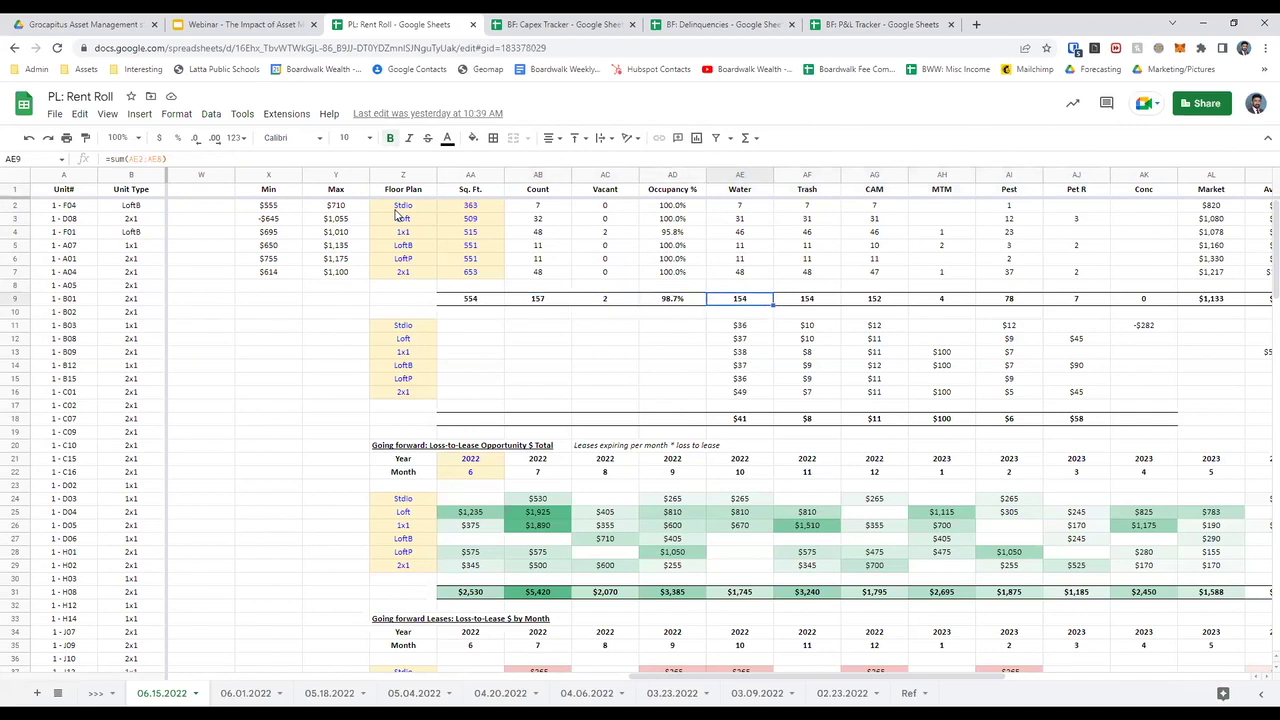
{"action": "key", "text": "Left"}
{"action": "key", "text": "Left"}
{"action": "key", "text": "Right"}
{"action": "key", "text": "Right"}
{"action": "key", "text": "Left"}
{"action": "key", "text": "Left"}
{"action": "key", "text": "Left"}
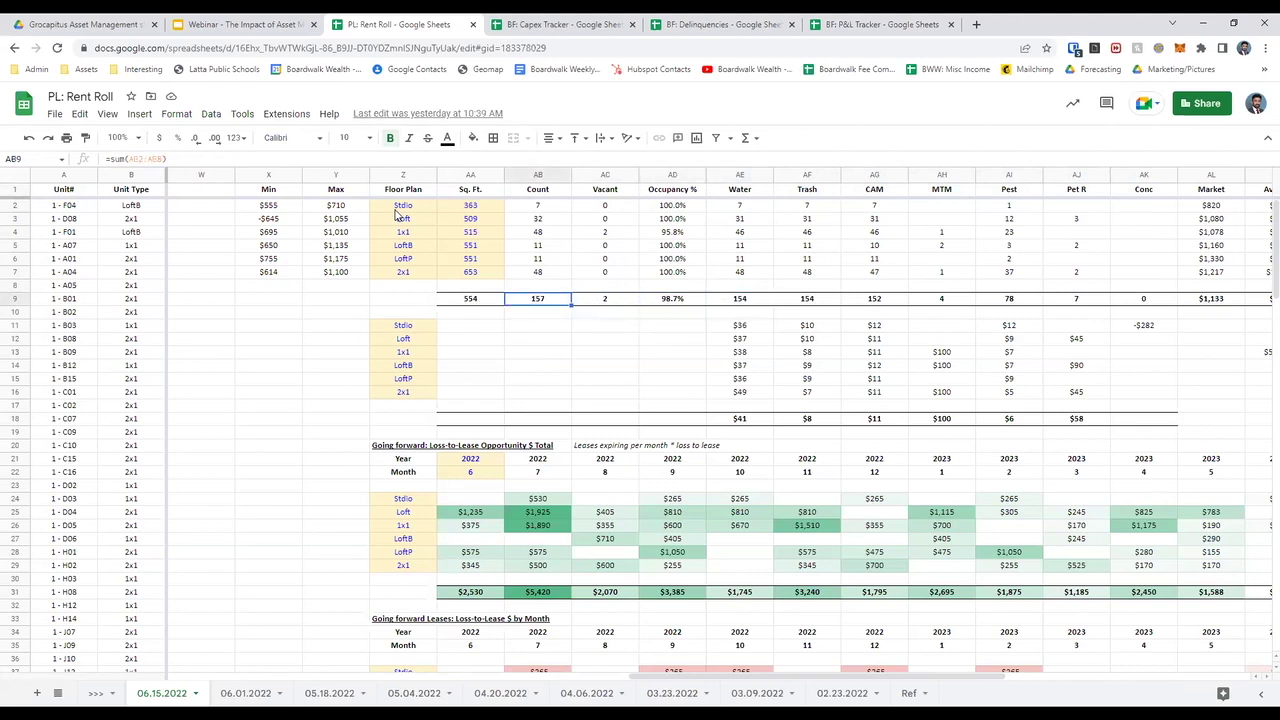
Move along the totals row past Water, Trash, CAM and MTM to the Pest total in AI9
{"action": "key", "text": "Right"}
{"action": "key", "text": "Right"}
{"action": "key", "text": "Right"}
{"action": "key", "text": "Right"}
{"action": "key", "text": "Right"}
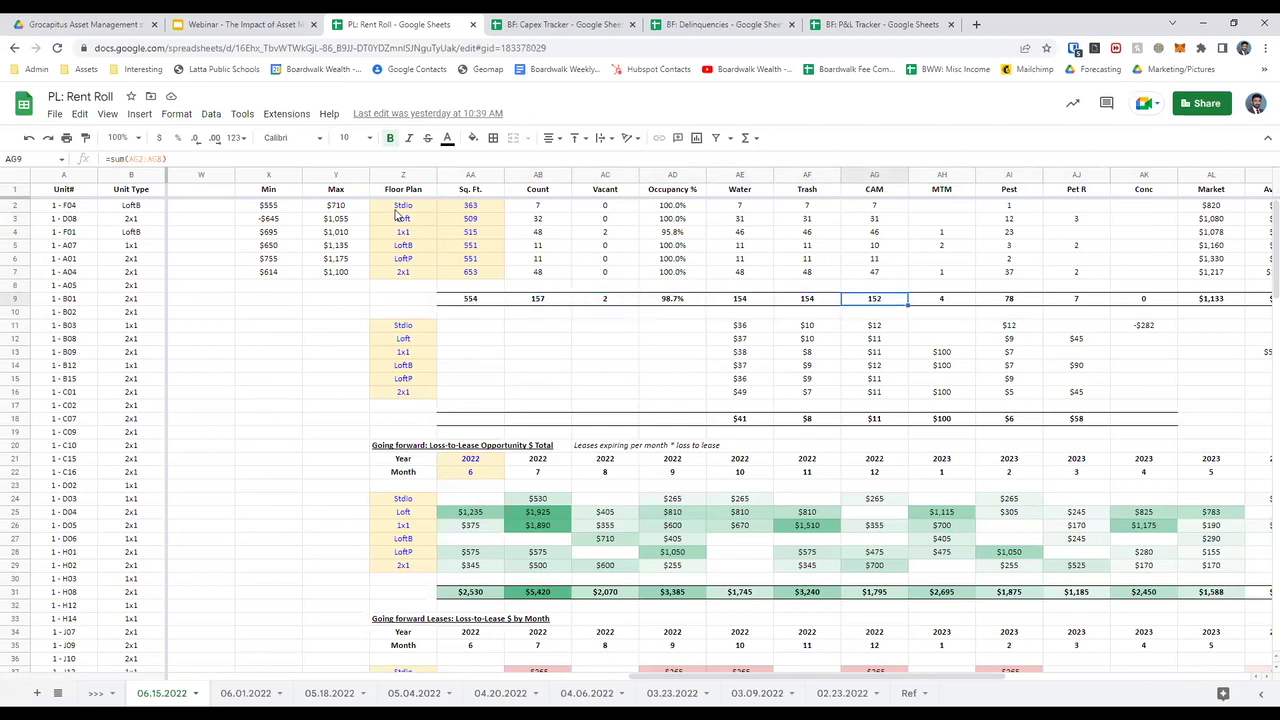
{"action": "key", "text": "Right"}
{"action": "key", "text": "Right"}
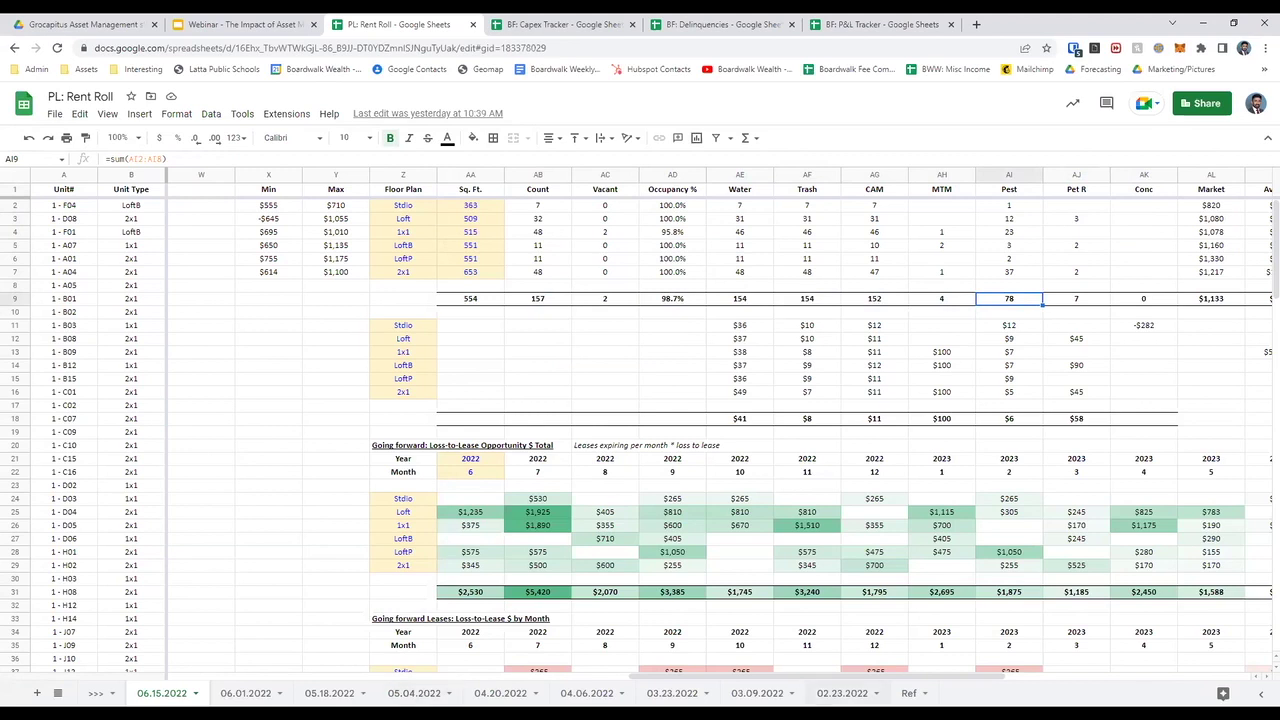
Open the 02.23.2022 rent roll sheet and go across its unit columns to the floor plan summary
{"action": "left_click", "coordinate": [836, 693]}
{"action": "key", "text": "Right"}
{"action": "key", "text": "Right"}
{"action": "key", "text": "Right"}
{"action": "key", "text": "Right"}
{"action": "key", "text": "Right"}
{"action": "key", "text": "Right"}
{"action": "key", "text": "Right"}
{"action": "key", "text": "Right"}
{"action": "key", "text": "Right"}
{"action": "key", "text": "Right"}
{"action": "key", "text": "Right"}
{"action": "key", "text": "Right"}
{"action": "key", "text": "Right"}
{"action": "key", "text": "Right"}
{"action": "key", "text": "Right"}
{"action": "key", "text": "Right"}
{"action": "key", "text": "Right"}
{"action": "key", "text": "Right"}
{"action": "key", "text": "Right"}
{"action": "key", "text": "Right"}
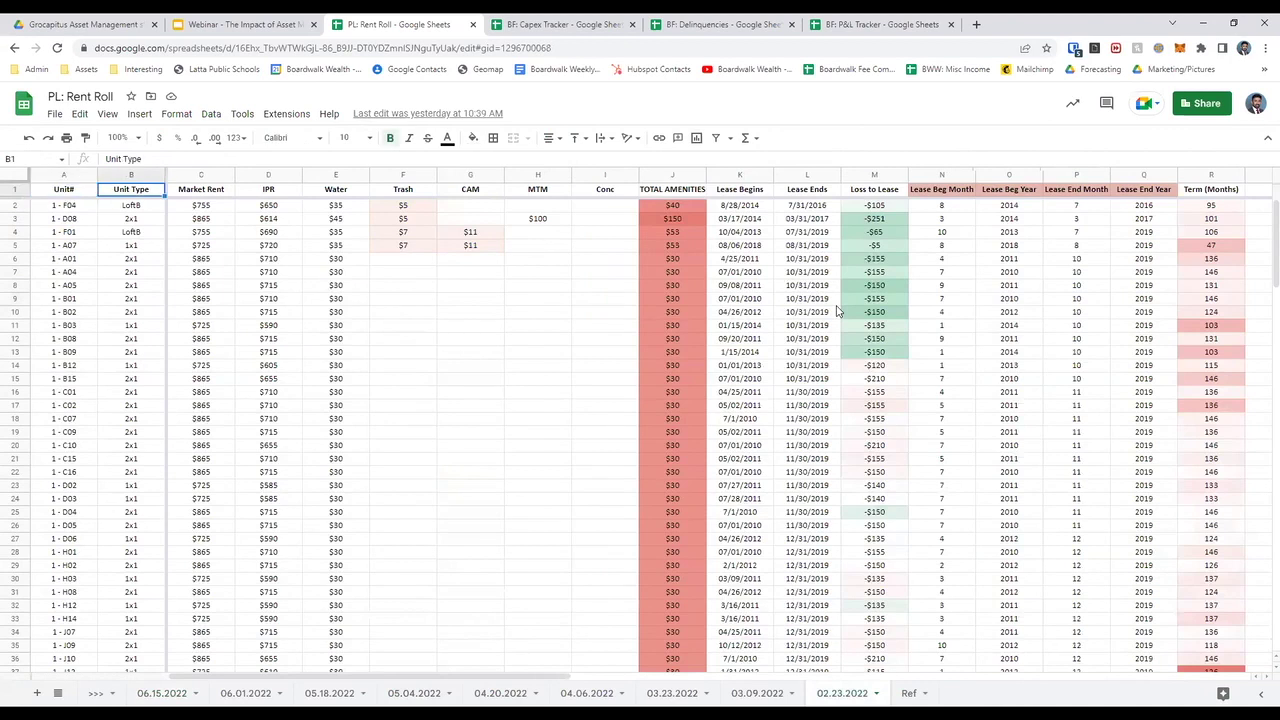
{"action": "key", "text": "Right"}
{"action": "key", "text": "Right"}
{"action": "key", "text": "Right"}
{"action": "key", "text": "Right"}
{"action": "key", "text": "Right"}
Review the Water, Trash, CAM and MTM counts and totals in the 02.23.2022 floor plan summary
{"action": "key", "text": "Left"}
{"action": "key", "text": "Left"}
{"action": "key", "text": "Left"}
{"action": "key", "text": "Down"}
{"action": "key", "text": "Down"}
{"action": "key", "text": "Down"}
{"action": "key", "text": "Down"}
{"action": "key", "text": "Left"}
{"action": "key", "text": "Left"}
{"action": "key", "text": "Down"}
{"action": "key", "text": "Down"}
{"action": "key", "text": "Down"}
{"action": "key", "text": "Left"}
{"action": "key", "text": "Left"}
{"action": "key", "text": "Left"}
{"action": "key", "text": "Left"}
{"action": "key", "text": "Left"}
{"action": "key", "text": "Down"}
{"action": "key", "text": "Left"}
{"action": "key", "text": "Left"}
{"action": "key", "text": "Left"}
{"action": "key", "text": "Left"}
{"action": "key", "text": "Left"}
{"action": "key", "text": "Left"}
{"action": "key", "text": "Right"}
{"action": "key", "text": "Right"}
{"action": "key", "text": "Right"}
{"action": "key", "text": "Right"}
{"action": "key", "text": "Right"}
{"action": "key", "text": "Right"}
{"action": "key", "text": "Right"}
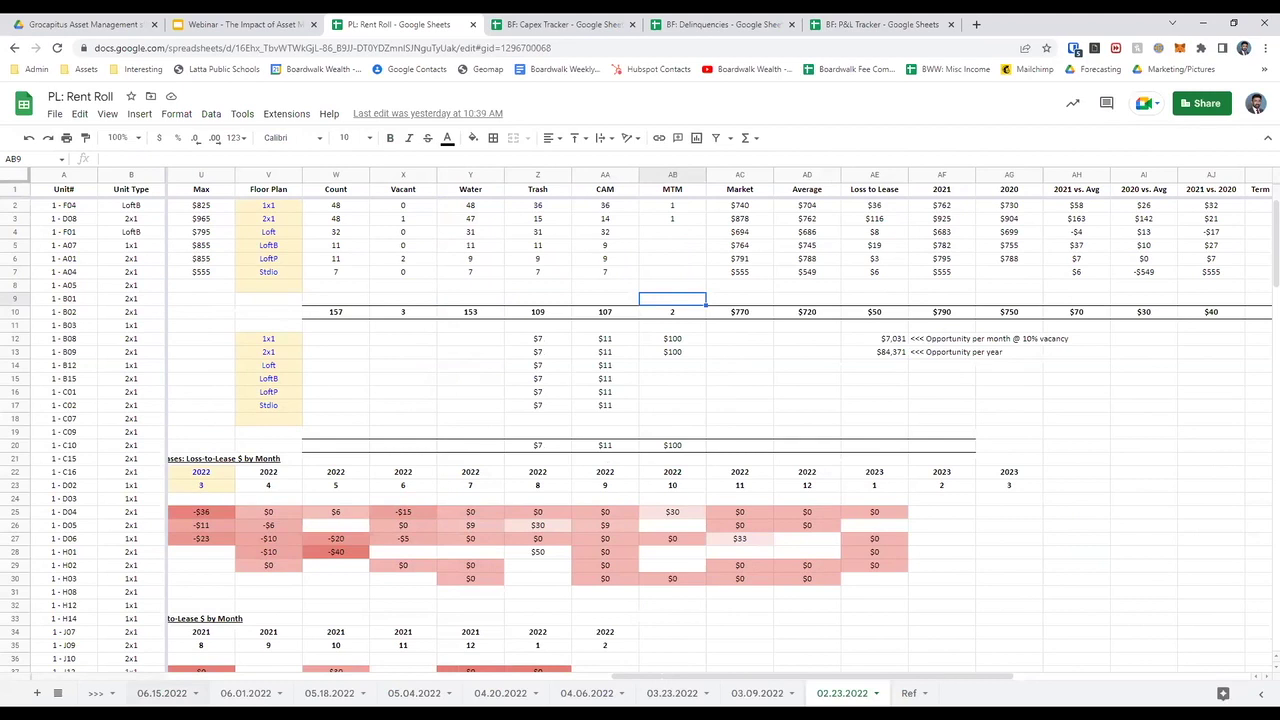
Return to the 06.15.2022 sheet, check the overall Pest charge in AI18 and go back up the Pest column
{"action": "left_click", "coordinate": [172, 697]}
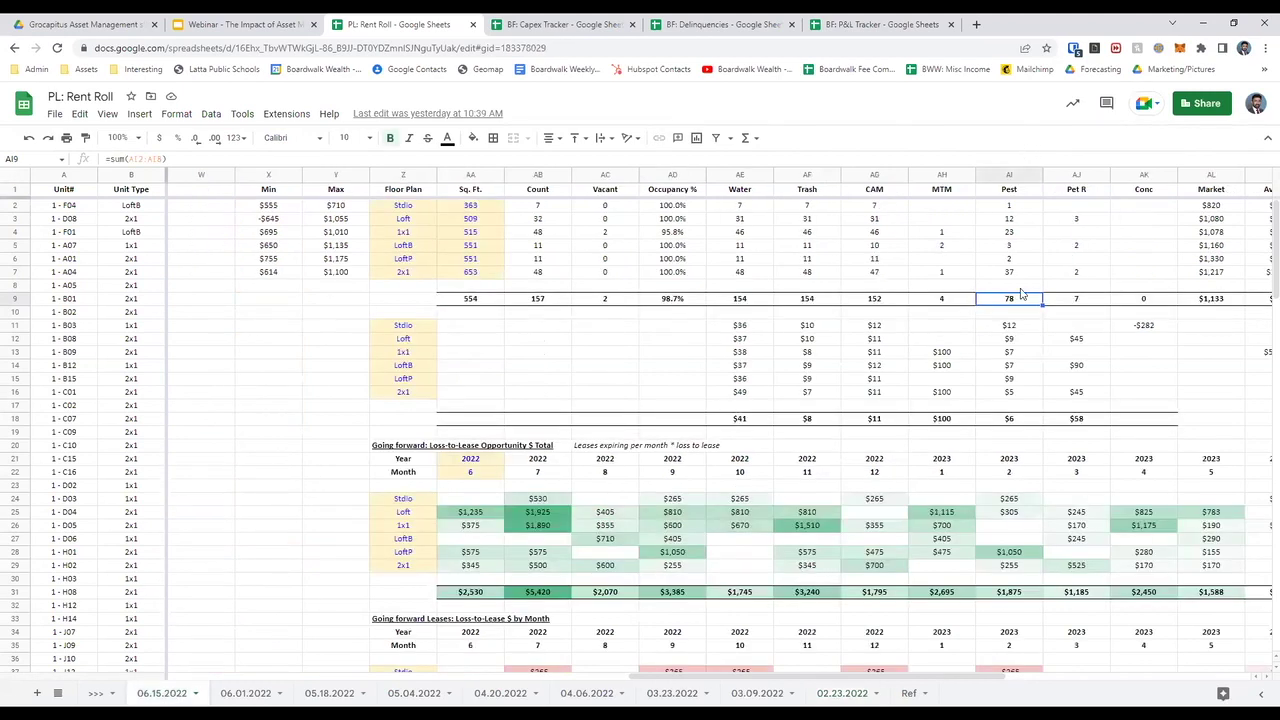
{"action": "left_click", "coordinate": [1021, 420]}
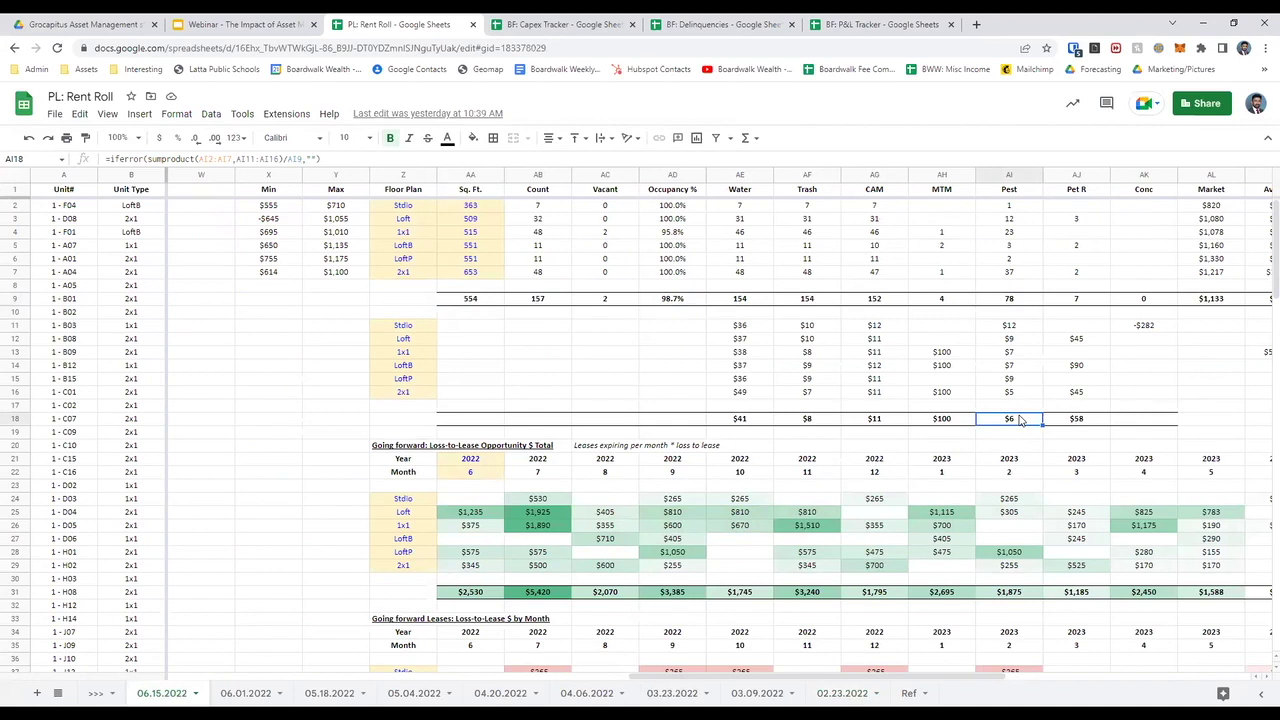
{"action": "key", "text": "Up"}
{"action": "key", "text": "Up"}
{"action": "key", "text": "Up"}
{"action": "key", "text": "Up"}
{"action": "key", "text": "Up"}
{"action": "key", "text": "Up"}
{"action": "key", "text": "Up"}
{"action": "key", "text": "Up"}
{"action": "key", "text": "Up"}
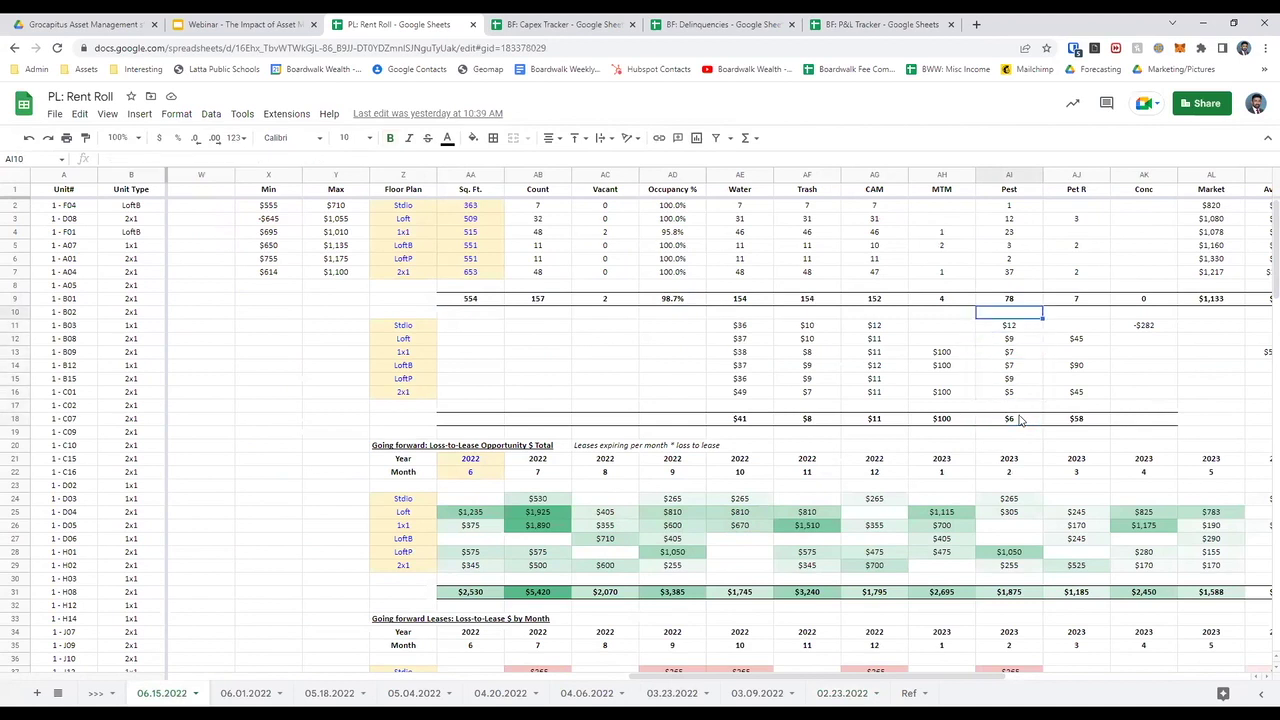
Go across to the Market header and highlight the market rents by floor plan, AL1:AL7
{"action": "key", "text": "Up"}
{"action": "key", "text": "Up"}
{"action": "key", "text": "Up"}
{"action": "key", "text": "Up"}
{"action": "key", "text": "Right"}
{"action": "key", "text": "Right"}
{"action": "key", "text": "Right"}
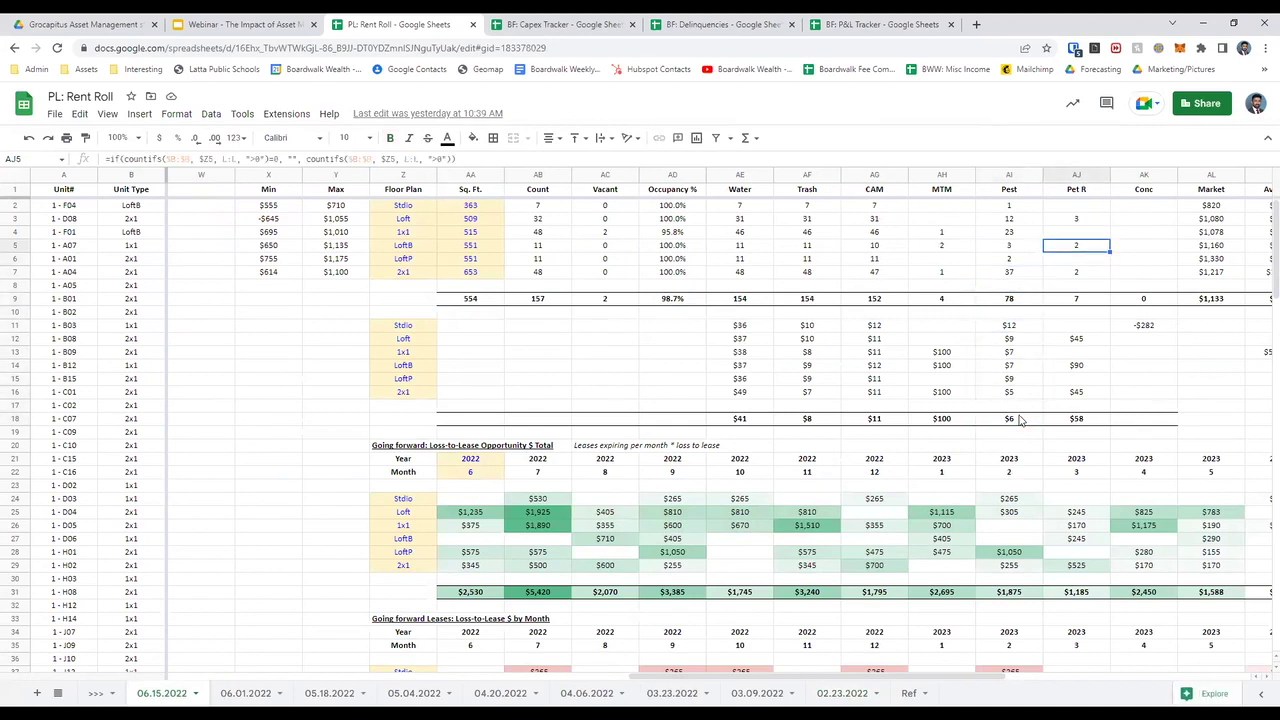
{"action": "key", "text": "Up"}
{"action": "key", "text": "Up"}
{"action": "key", "text": "Up"}
{"action": "key", "text": "Up"}
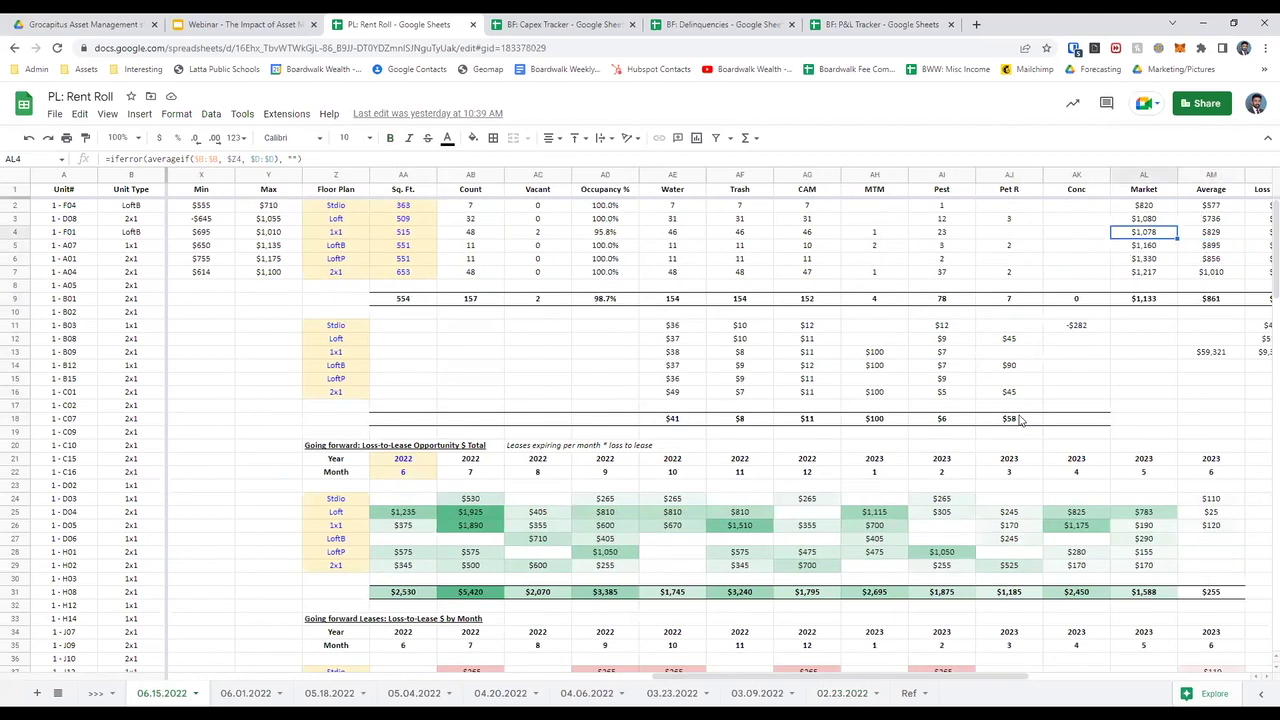
{"action": "key", "text": "shift+Down"}
{"action": "key", "text": "shift+Down"}
{"action": "key", "text": "shift+Down"}
{"action": "key", "text": "shift+Down"}
{"action": "key", "text": "shift+Down"}
{"action": "key", "text": "shift+Down"}
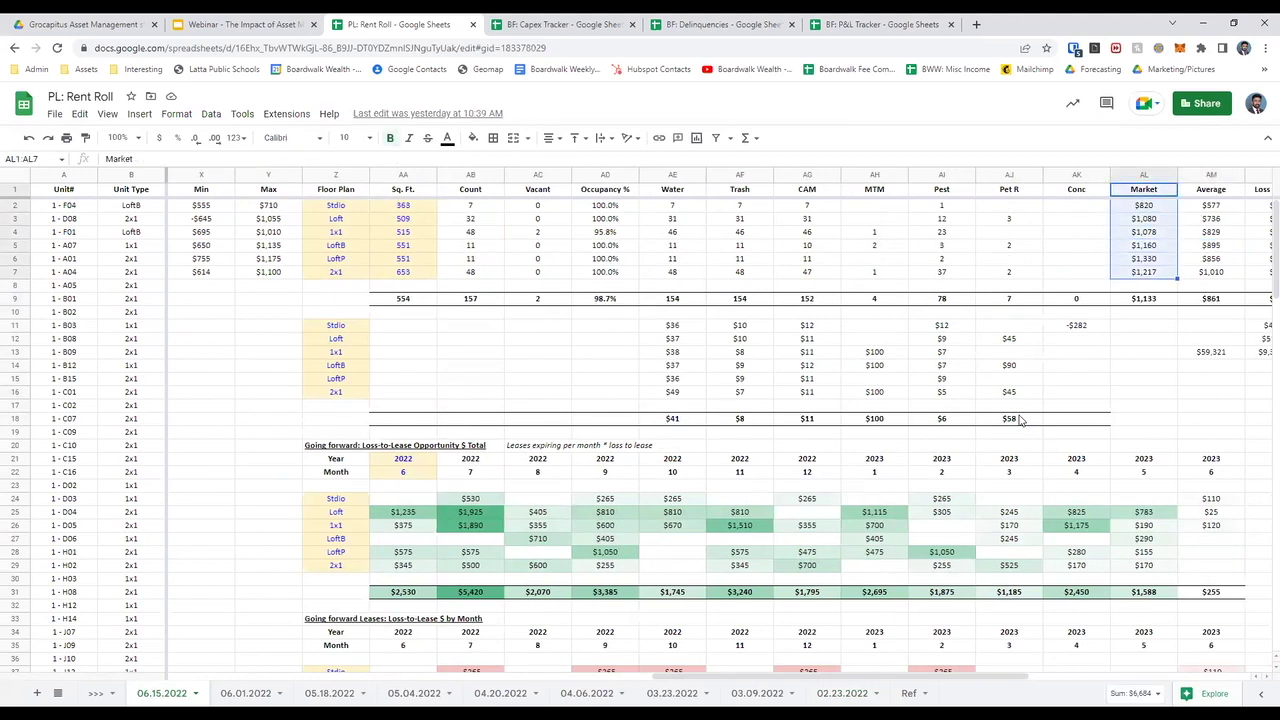
Highlight the Average rents by floor plan, AM1:AM7
{"action": "key", "text": "Right"}
{"action": "key", "text": "shift+Down"}
{"action": "key", "text": "shift+Down"}
{"action": "key", "text": "shift+Down"}
{"action": "key", "text": "shift+Down"}
{"action": "key", "text": "shift+Down"}
{"action": "key", "text": "shift+Down"}
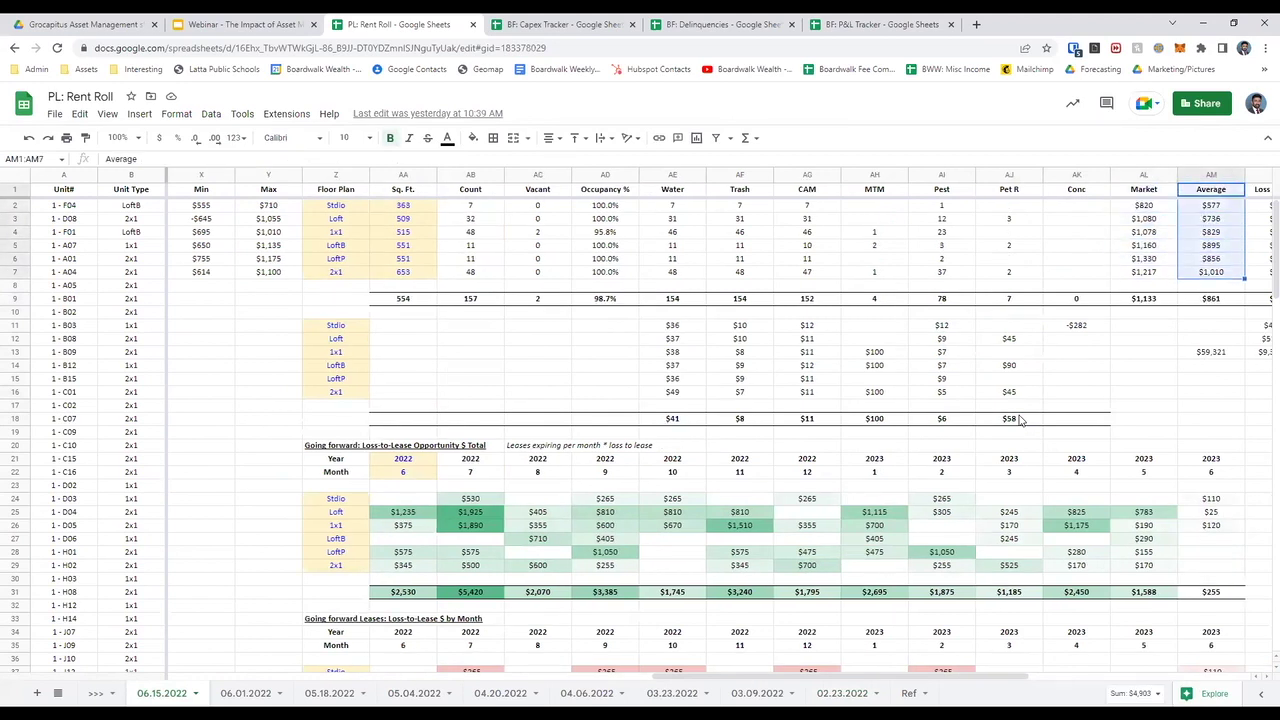
Go down the Loss to Lease column from its header to the monthly revenue opportunity in AN11
{"action": "key", "text": "Right"}
{"action": "key", "text": "Right"}
{"action": "key", "text": "Left"}
{"action": "key", "text": "Down"}
{"action": "key", "text": "Down"}
{"action": "key", "text": "Down"}
{"action": "key", "text": "Down"}
{"action": "key", "text": "Down"}
{"action": "key", "text": "Down"}
{"action": "key", "text": "Down"}
{"action": "key", "text": "Down"}
{"action": "key", "text": "Down"}
{"action": "key", "text": "Down"}
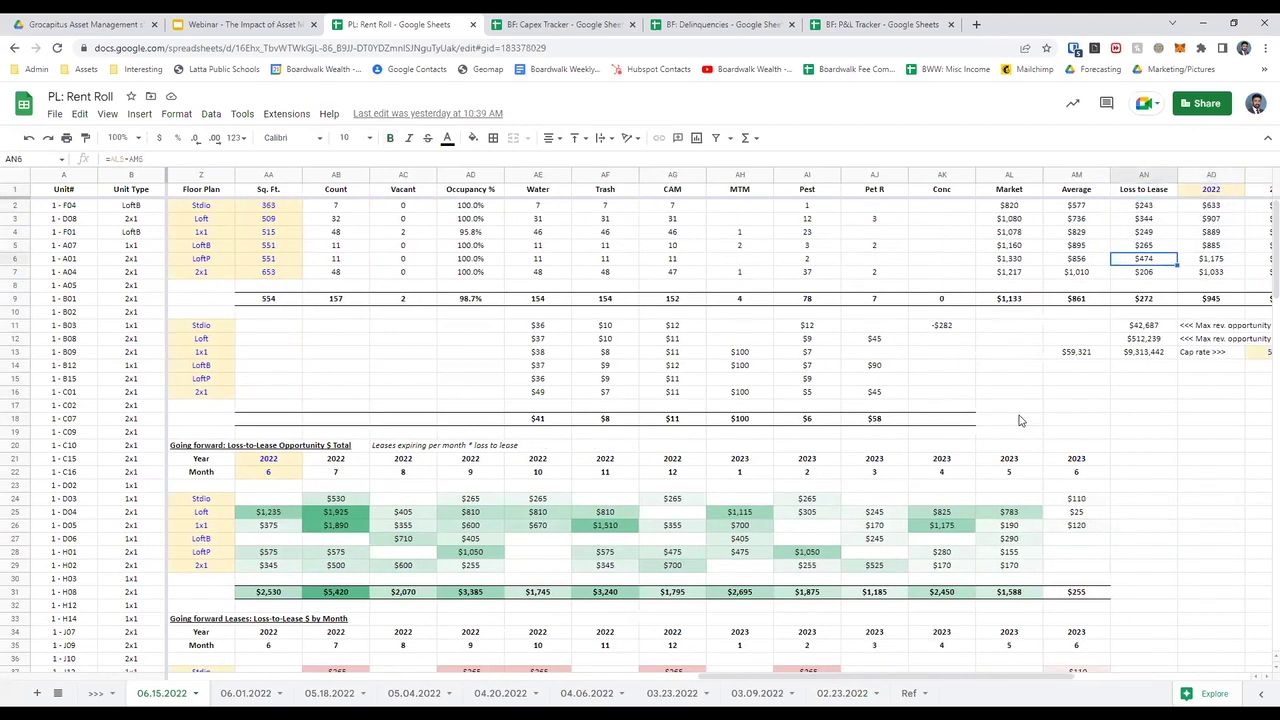
Compare the overall Market, Average and Loss to Lease figures in AL9, AM9 and AN9
{"action": "key", "text": "Up"}
{"action": "key", "text": "Up"}
{"action": "key", "text": "Down"}
{"action": "key", "text": "Down"}
{"action": "key", "text": "Up"}
{"action": "key", "text": "Up"}
{"action": "key", "text": "Left"}
{"action": "key", "text": "Left"}
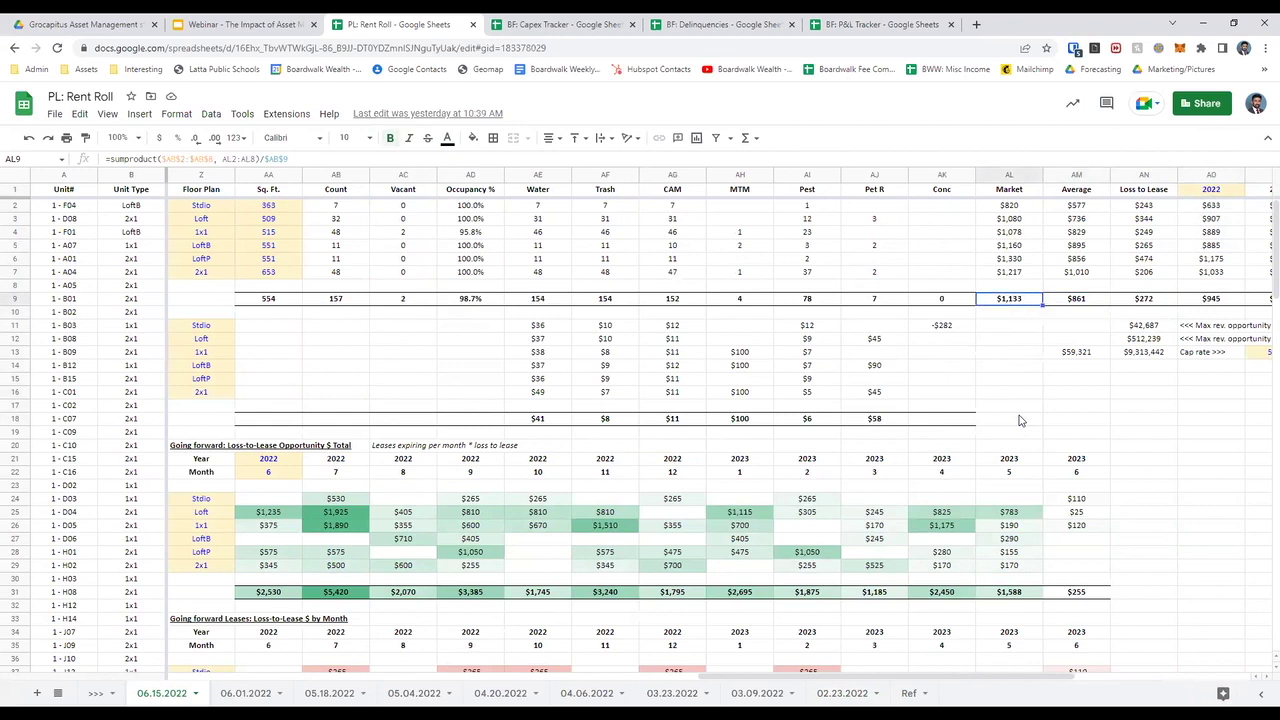
{"action": "key", "text": "Right"}
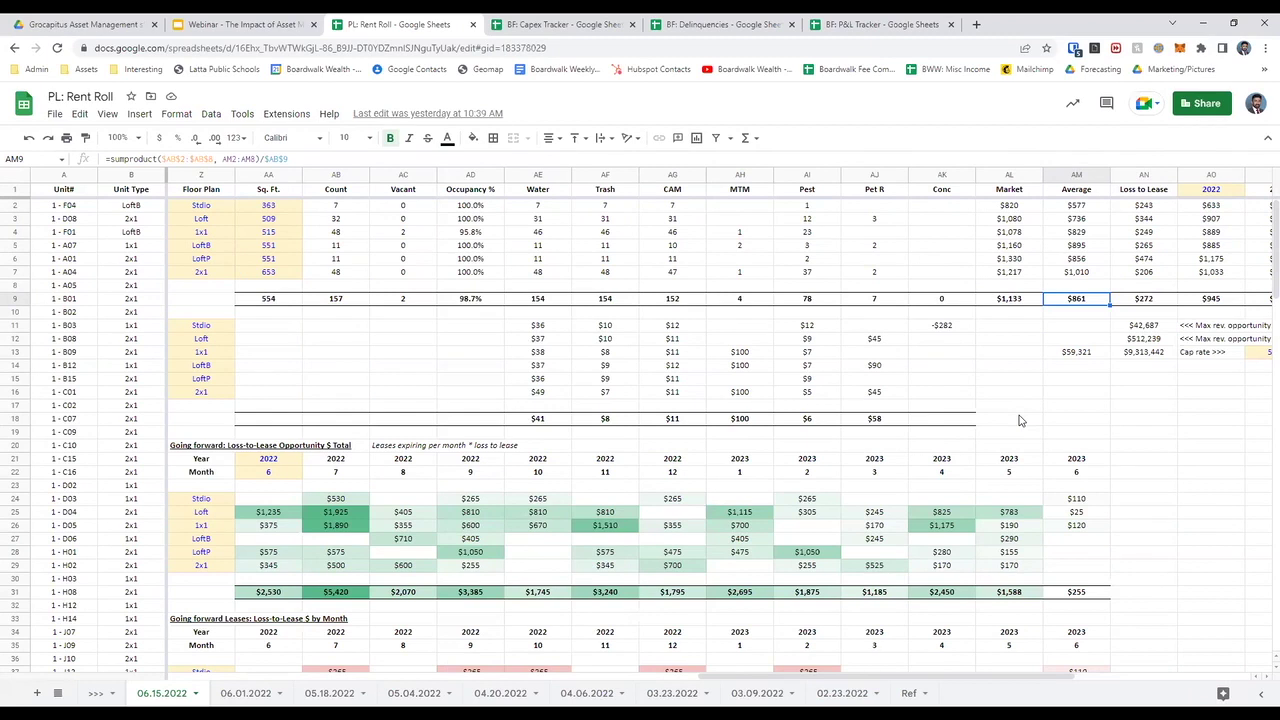
{"action": "key", "text": "Right"}
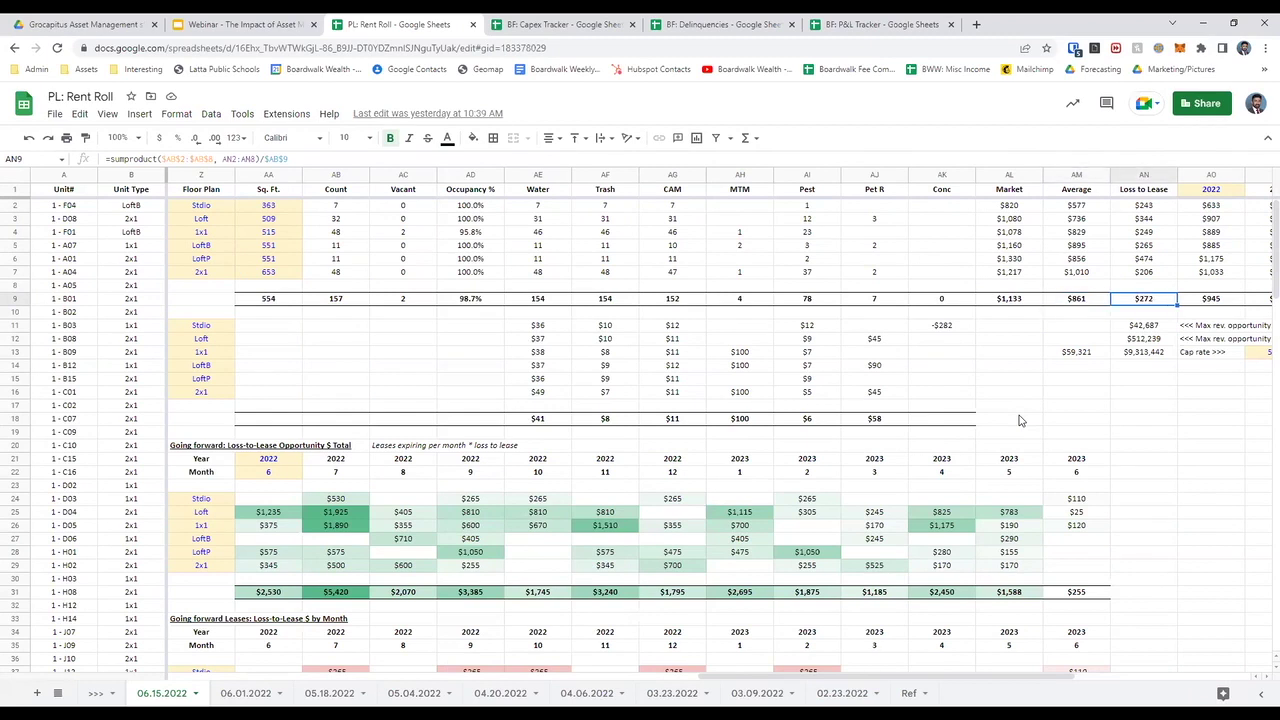
View the rent comparison columns beyond Loss to Lease and return to AN10 below the Loss to Lease figure
{"action": "key", "text": "Right"}
{"action": "key", "text": "Right"}
{"action": "key", "text": "Right"}
{"action": "key", "text": "Left"}
{"action": "key", "text": "Left"}
{"action": "key", "text": "Left"}
{"action": "key", "text": "Down"}
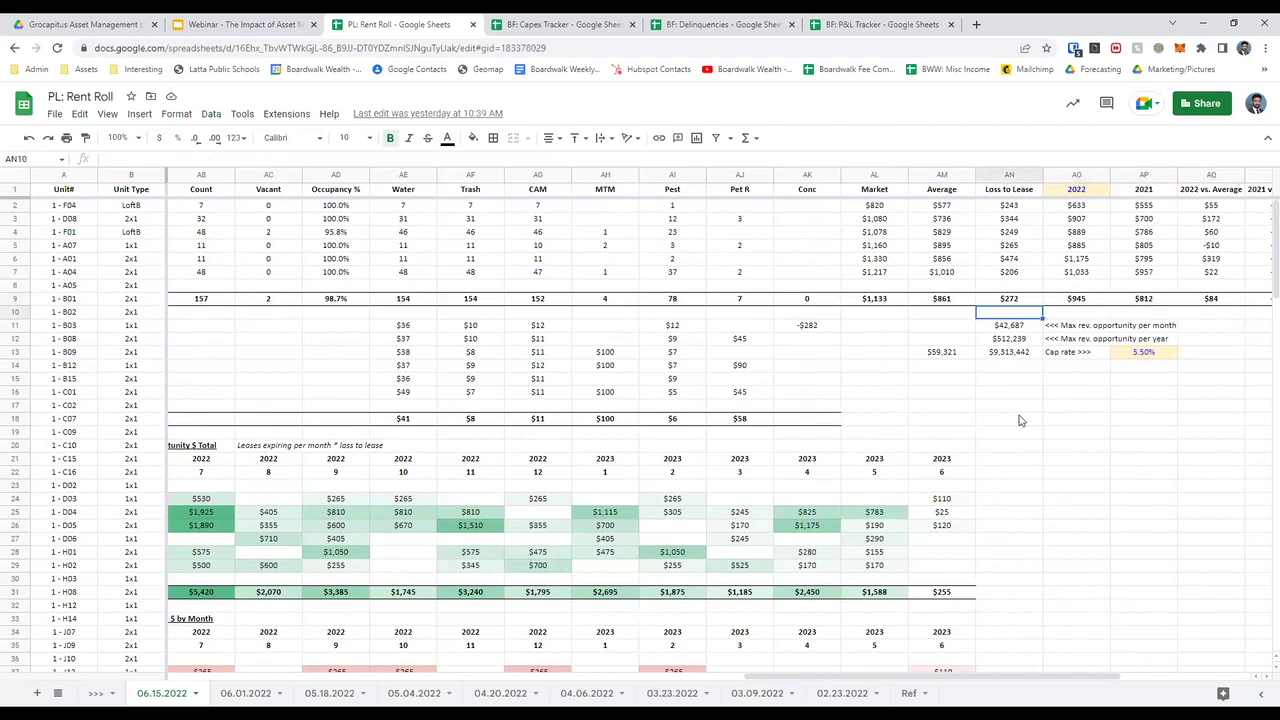
Set the sheet zoom to 120% and select the maximum monthly revenue opportunity in AN11
{"action": "left_click", "coordinate": [119, 137]}
{"action": "type", "text": "120"}
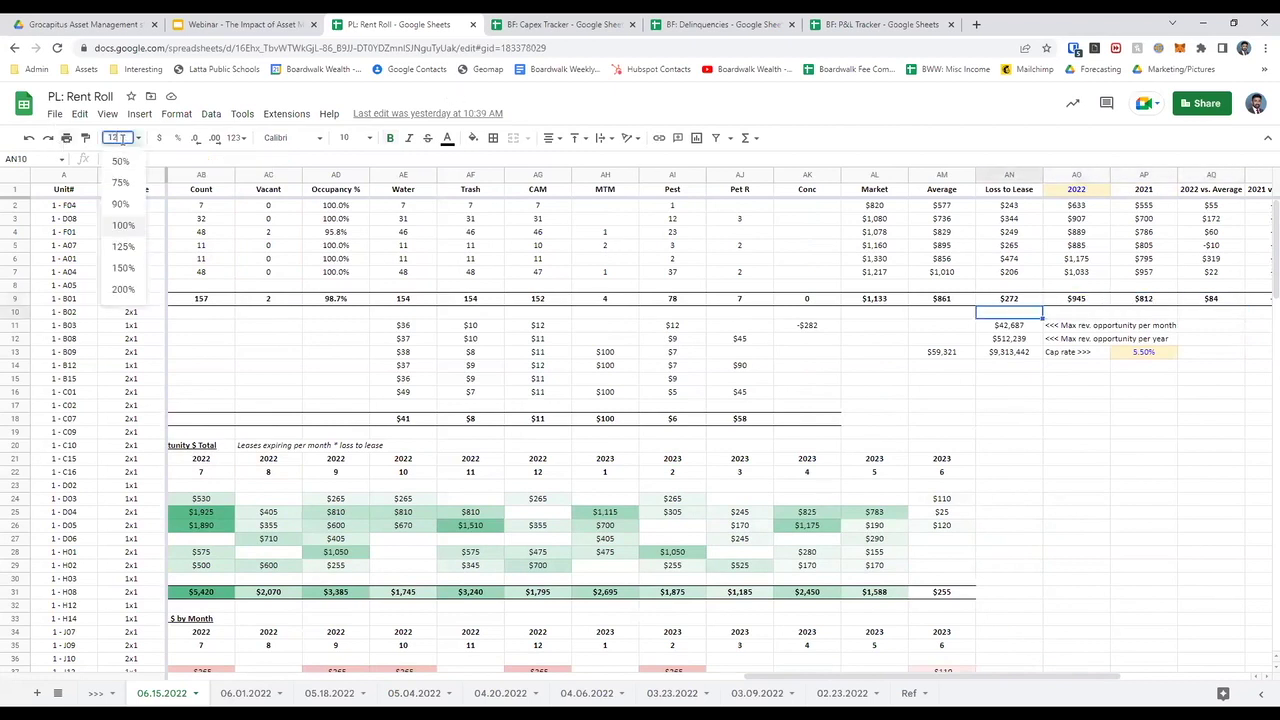
{"action": "key", "text": "Return"}
{"action": "key", "text": "Right"}
{"action": "key", "text": "Right"}
{"action": "key", "text": "Left"}
{"action": "key", "text": "Left"}
{"action": "key", "text": "Down"}
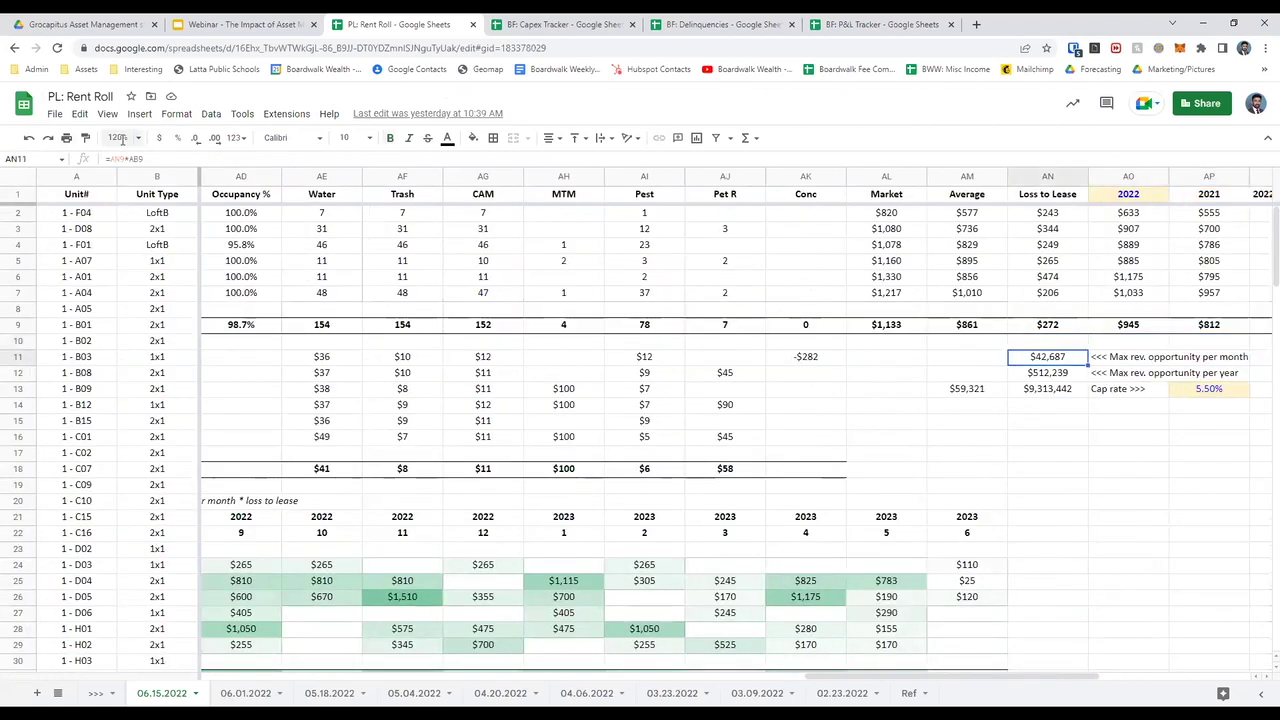
Inspect the formula in AN11 without changing it and return to the overall Loss to Lease in AN9
{"action": "key", "text": "Return"}
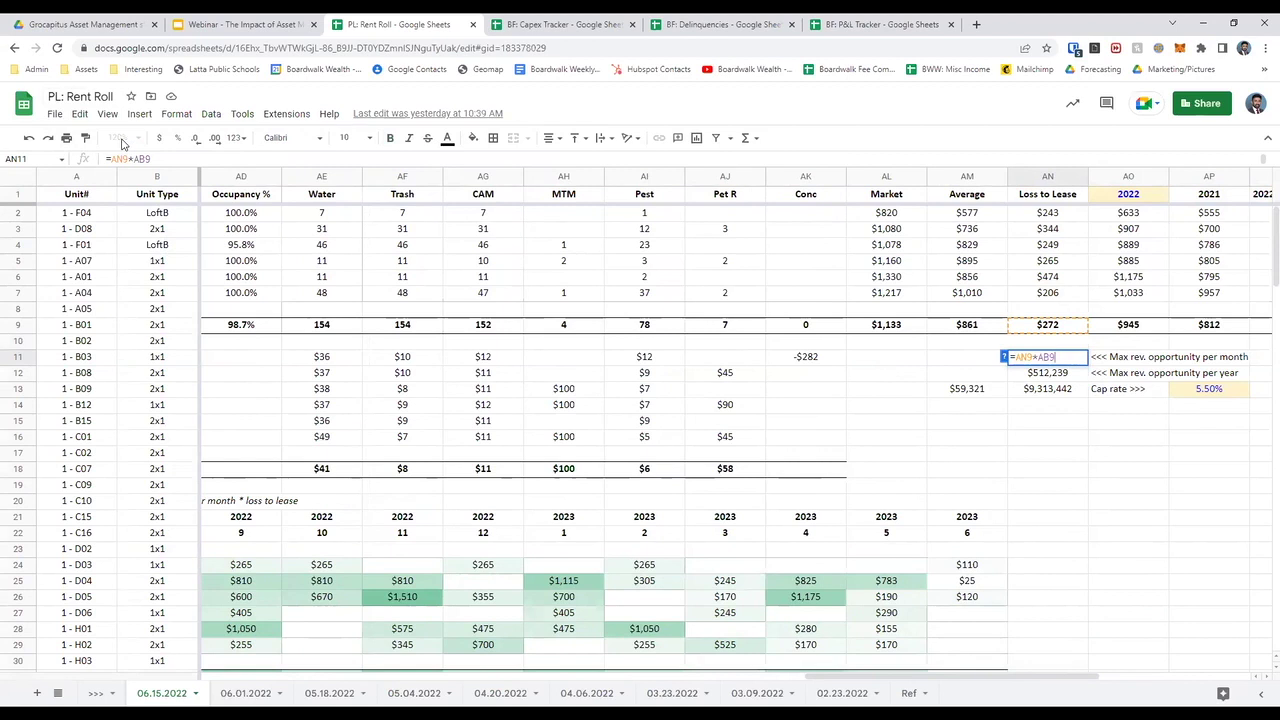
{"action": "key", "text": "Escape"}
{"action": "key", "text": "Up"}
{"action": "key", "text": "Up"}
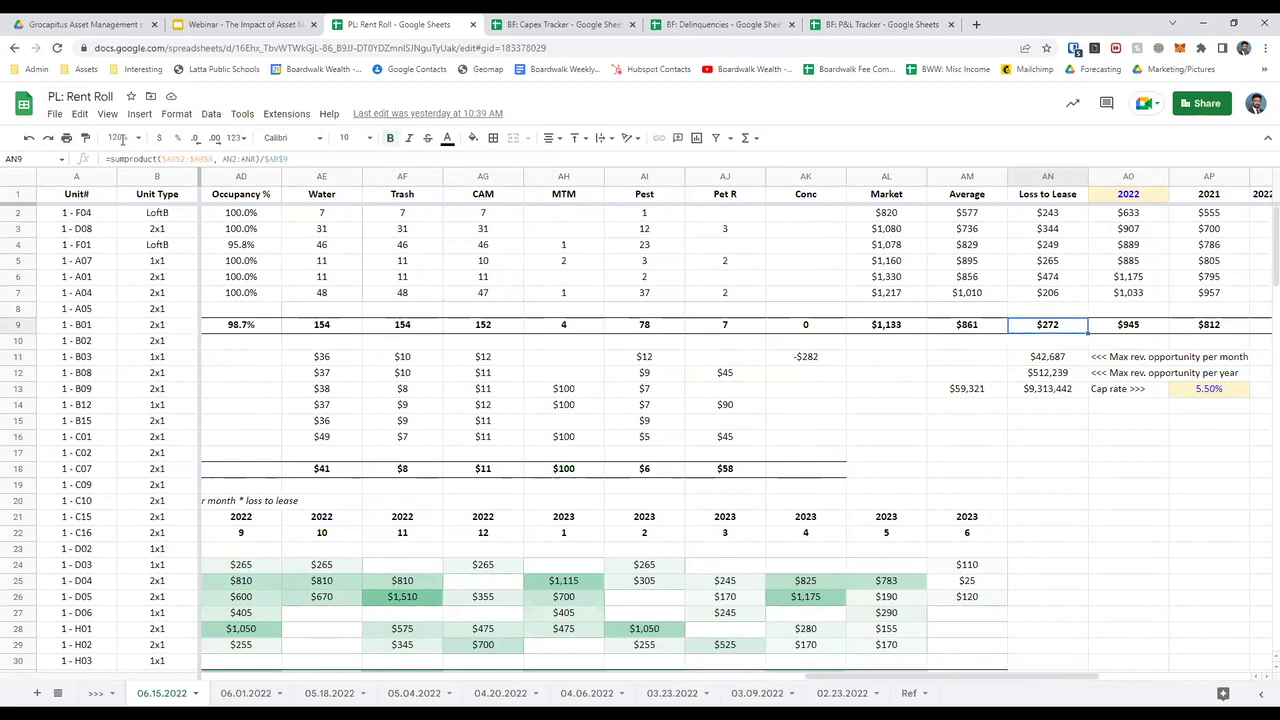
Compare the overall Average rent in AM9 with the Market rent in AL9 and return to AN11
{"action": "key", "text": "Left"}
{"action": "key", "text": "Left"}
{"action": "key", "text": "Right"}
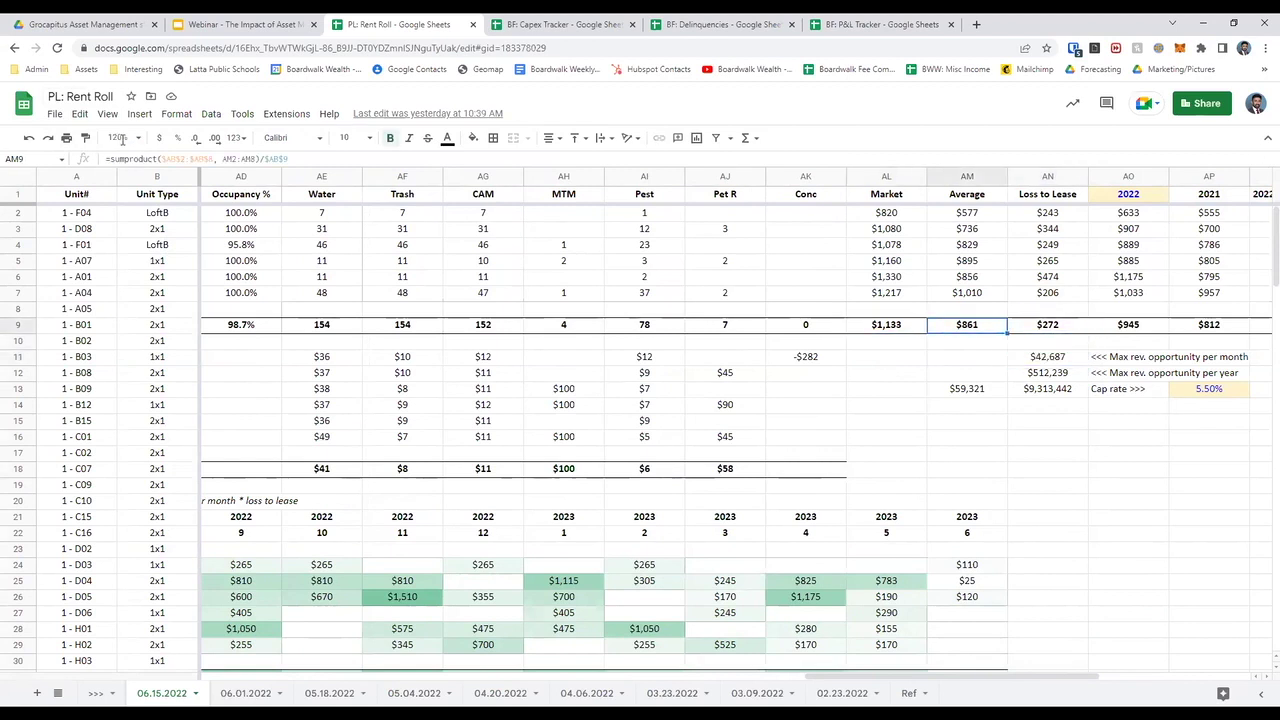
{"action": "key", "text": "Left"}
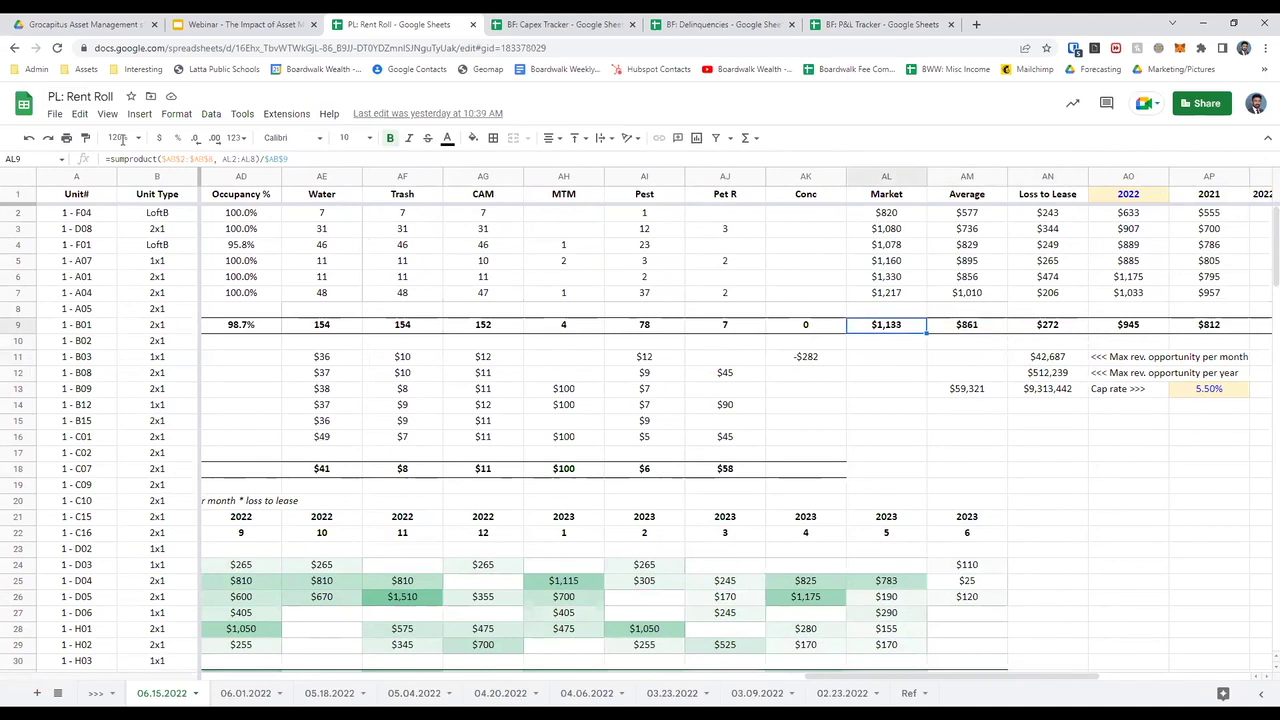
{"action": "key", "text": "Right"}
{"action": "key", "text": "Right"}
{"action": "key", "text": "Down"}
{"action": "key", "text": "Down"}
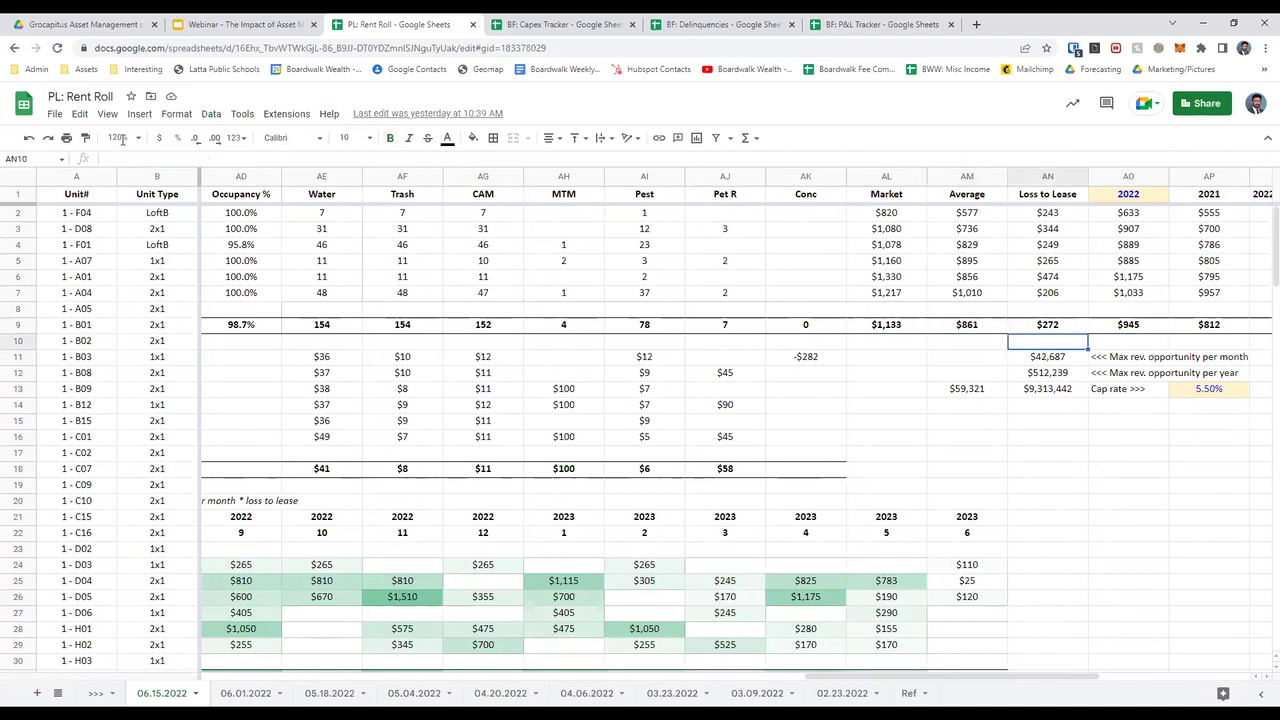
Inspect the formulas of the monthly and yearly revenue opportunity in AN11 and AN12, leaving both unchanged
{"action": "key", "text": "F2"}
{"action": "key", "text": "Escape"}
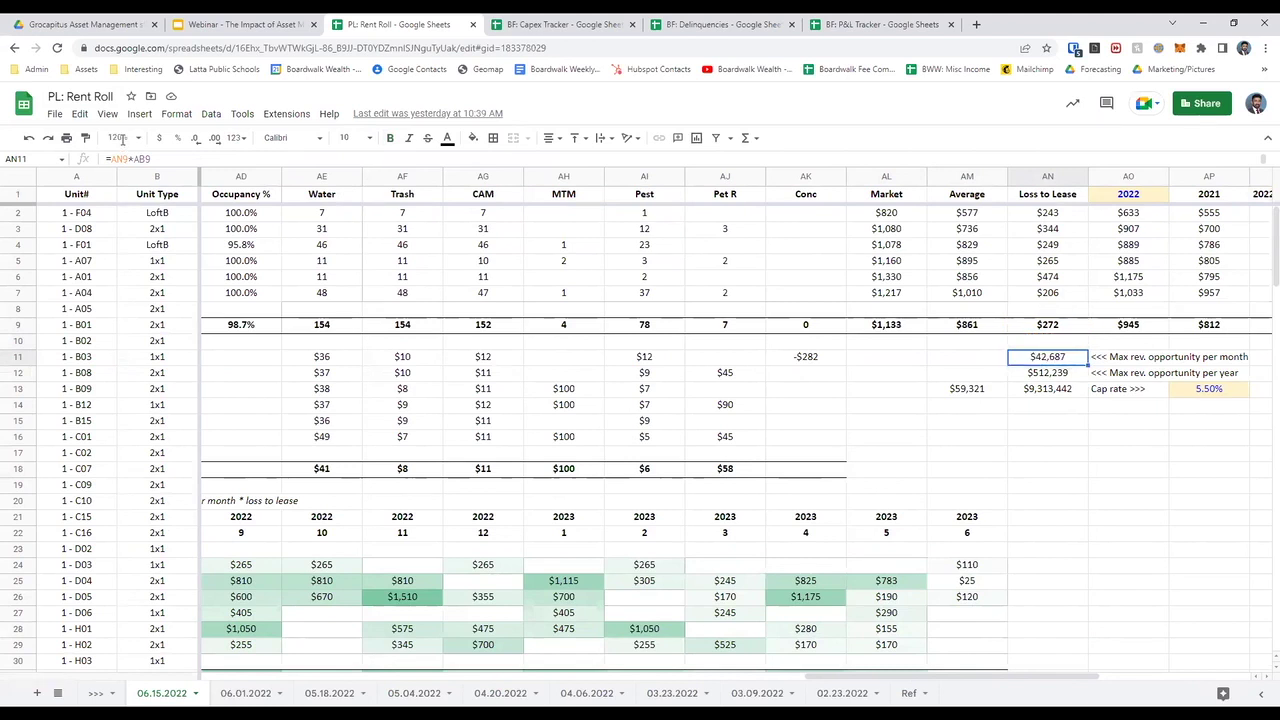
{"action": "key", "text": "Down"}
{"action": "key", "text": "F2"}
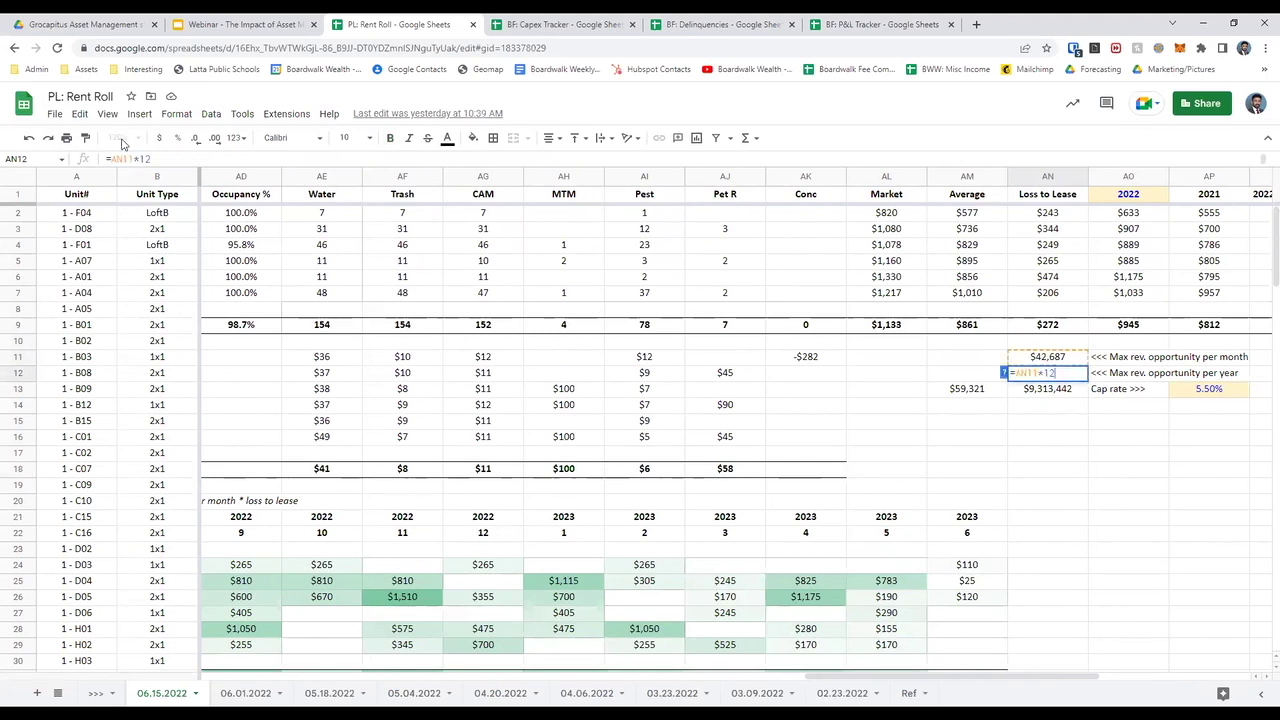
{"action": "key", "text": "Escape"}
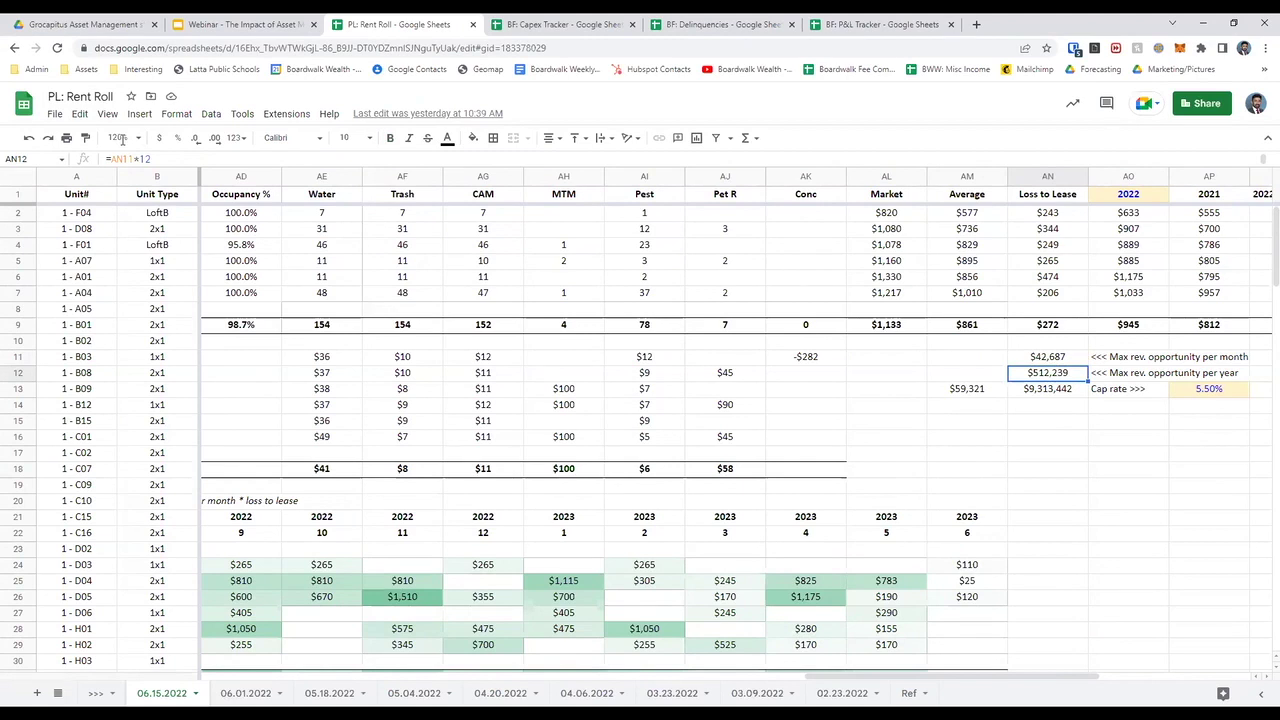
Inspect the formula in AN13 that divides the yearly opportunity by the cap rate in AP13
{"action": "key", "text": "Down"}
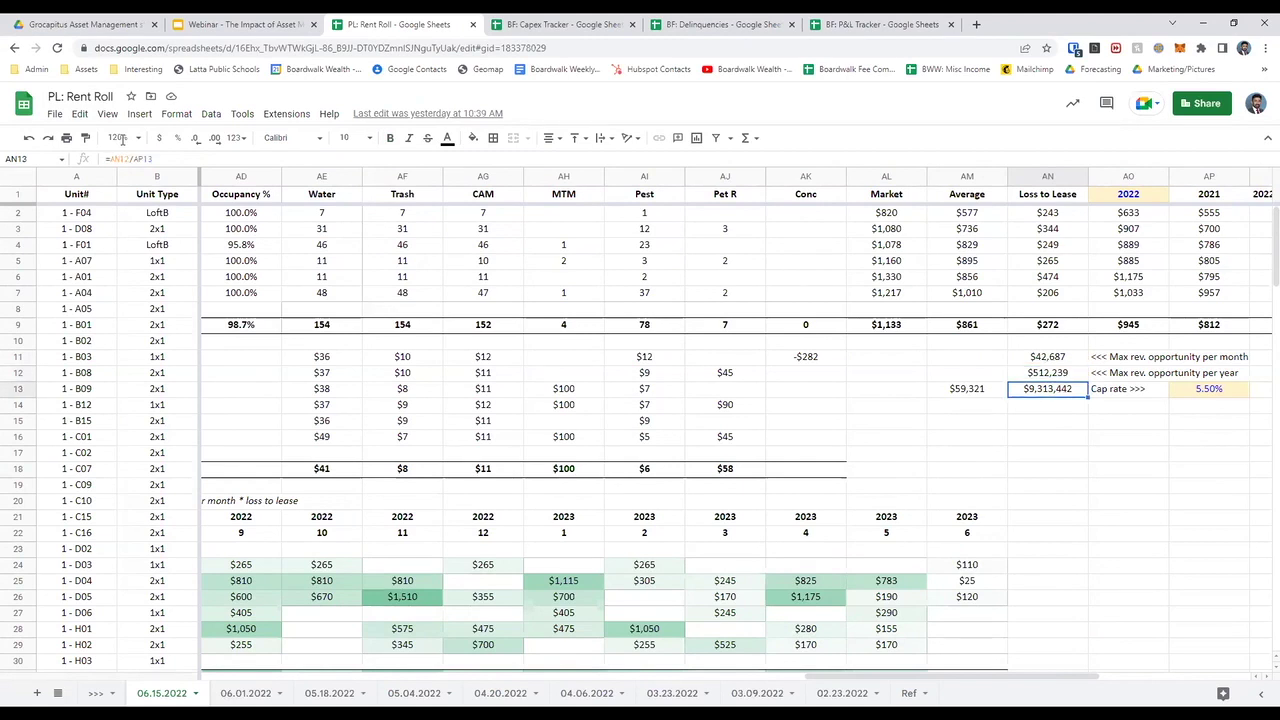
{"action": "key", "text": "Up"}
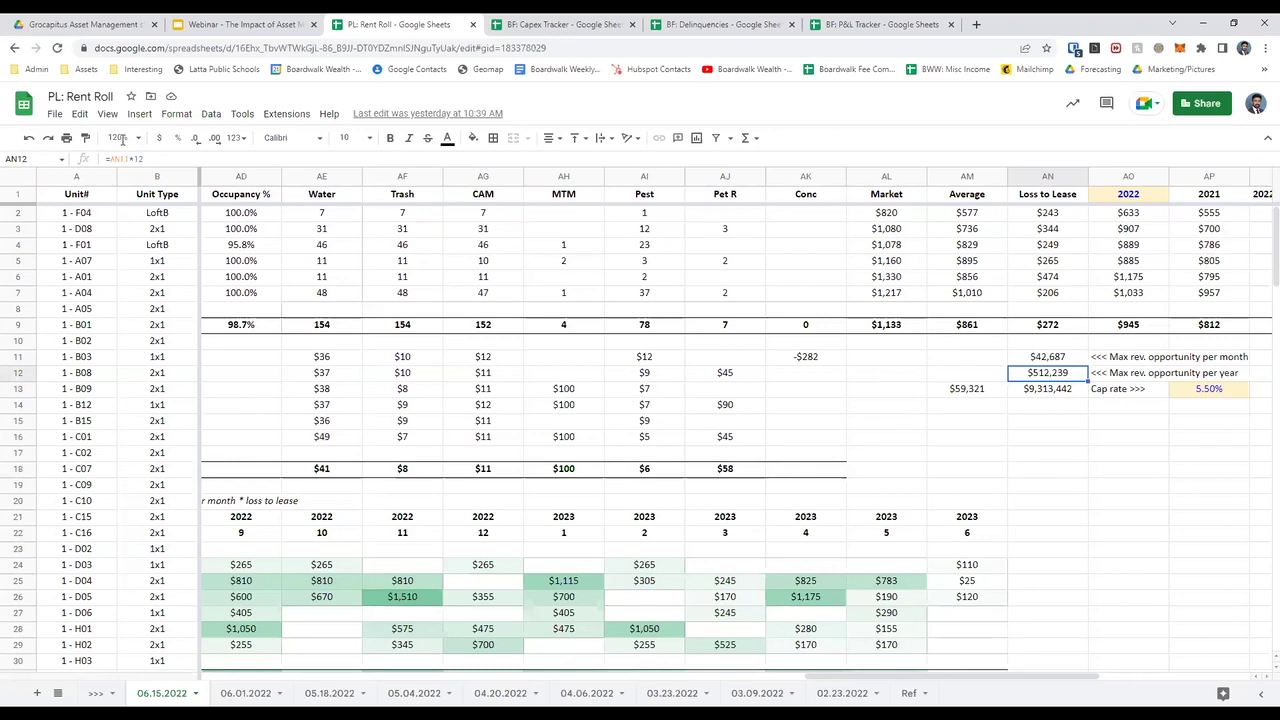
{"action": "key", "text": "Down"}
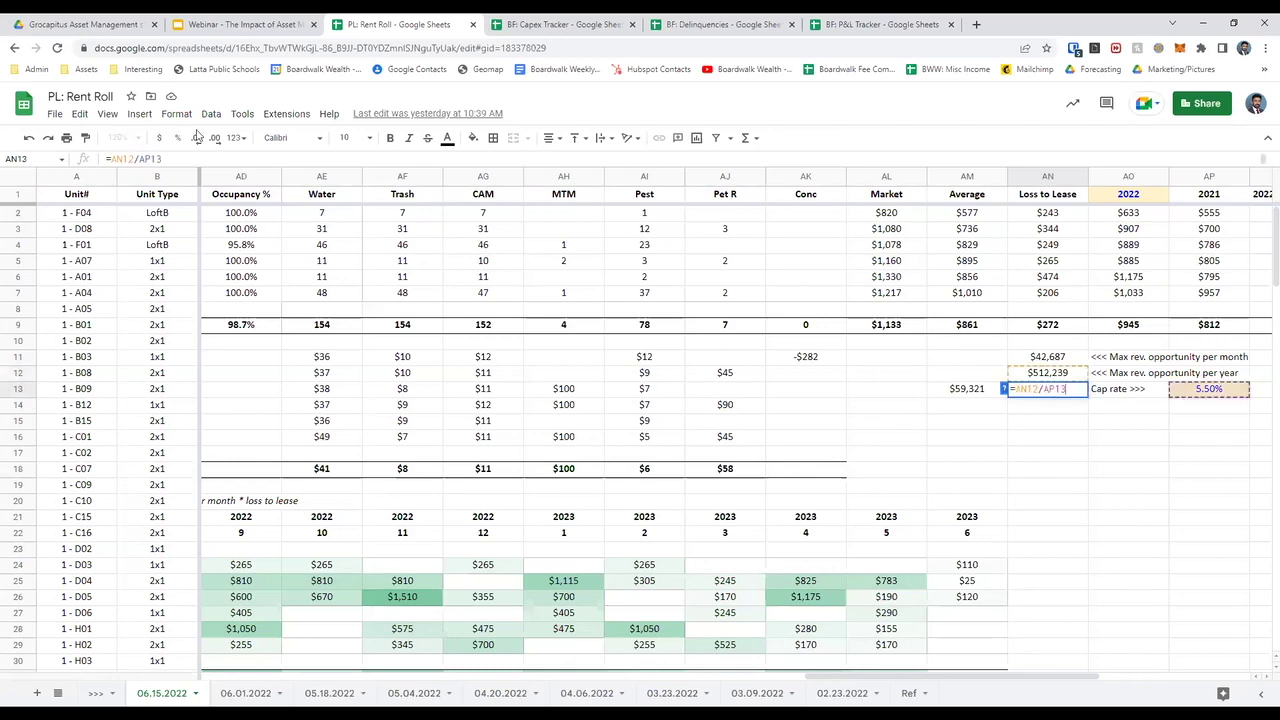
{"action": "key", "text": "Right"}
{"action": "key", "text": "Right"}
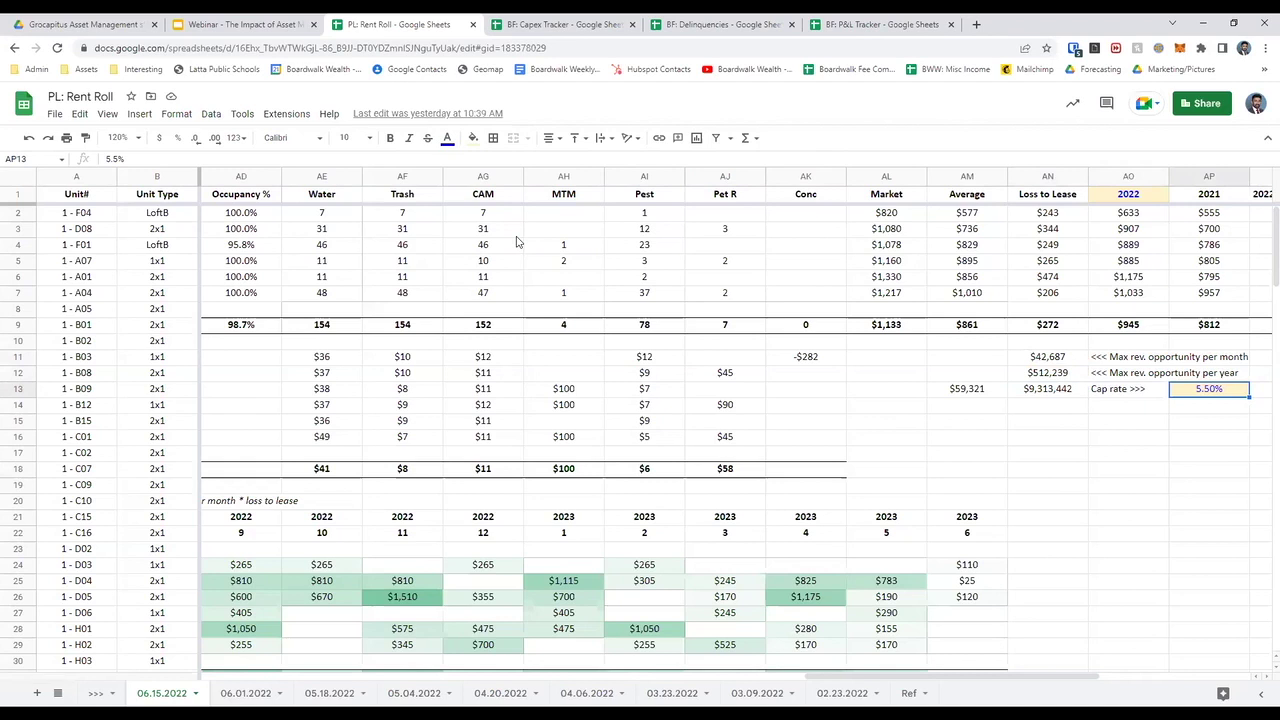
{"action": "key", "text": "Left"}
{"action": "key", "text": "Left"}
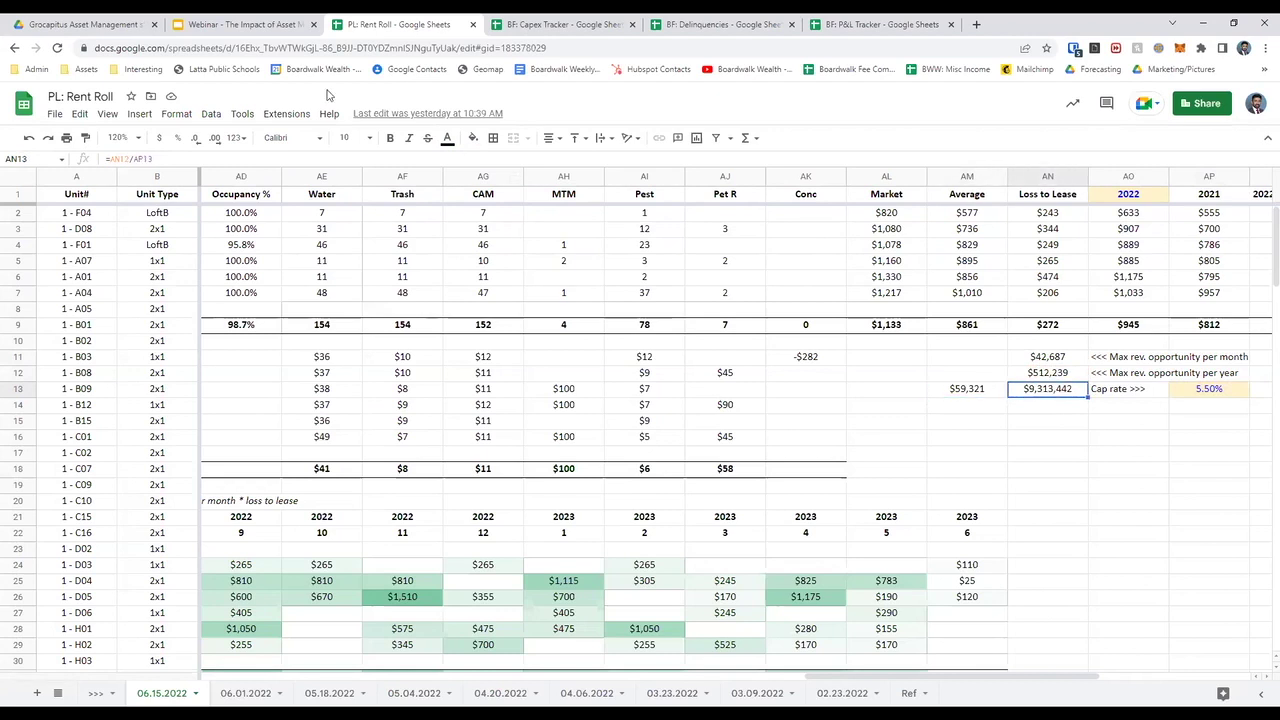
Make the value in AN13 and the per-unit value in AM13 bold
{"action": "left_click", "coordinate": [390, 140]}
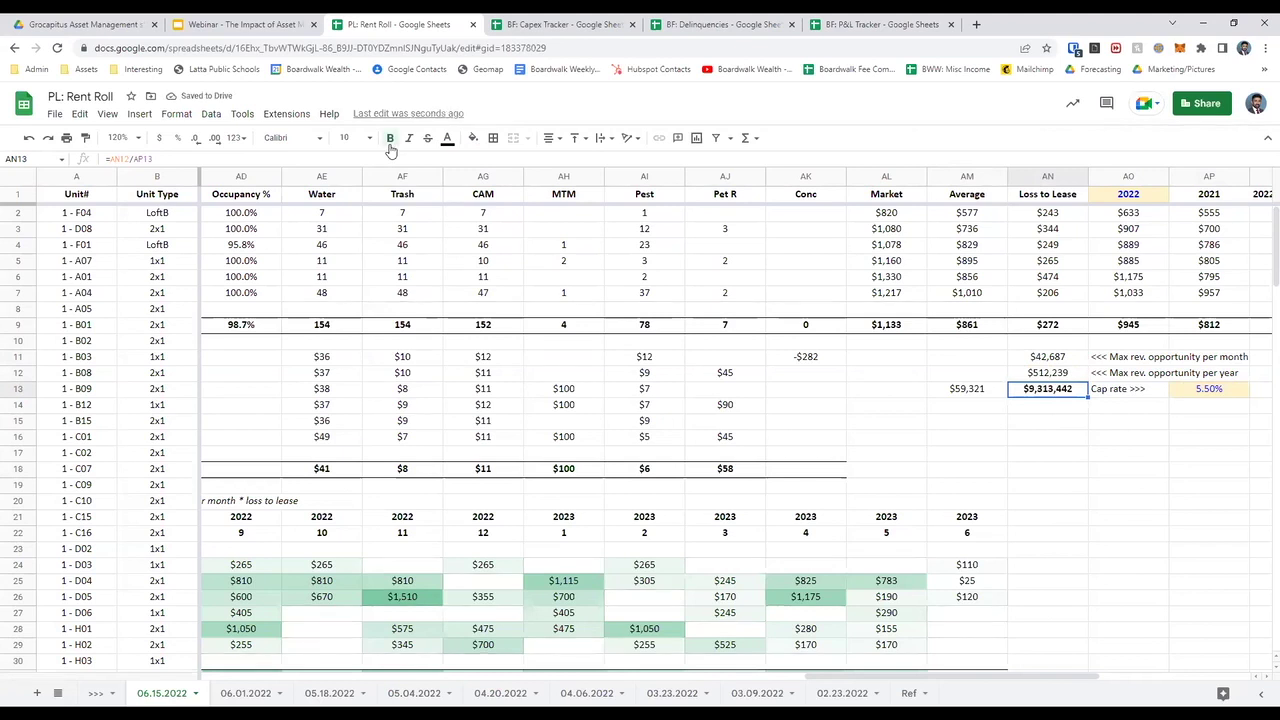
{"action": "key", "text": "Left"}
{"action": "left_click", "coordinate": [390, 144]}
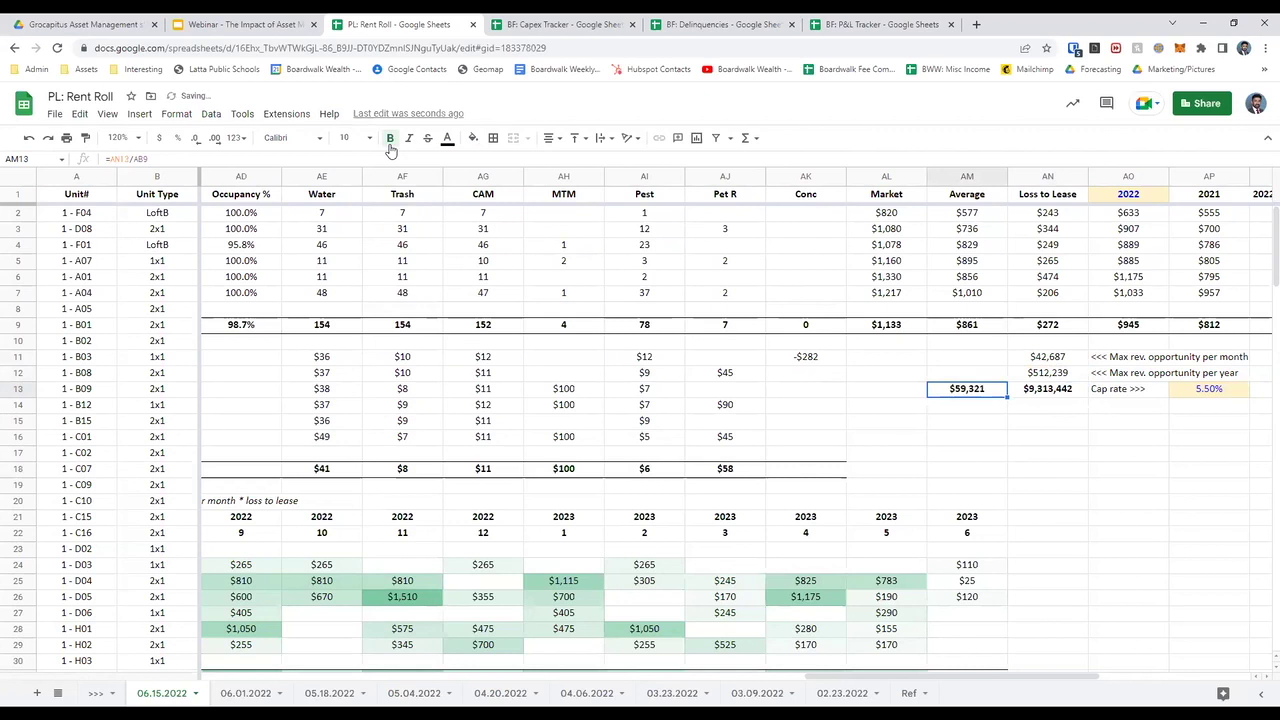
Select the Market, Average and Loss to Lease figures in AL1:AN9, including the headers and overall row
{"action": "key", "text": "Up"}
{"action": "key", "text": "Up"}
{"action": "key", "text": "Up"}
{"action": "key", "text": "Up"}
{"action": "key", "text": "Up"}
{"action": "key", "text": "Up"}
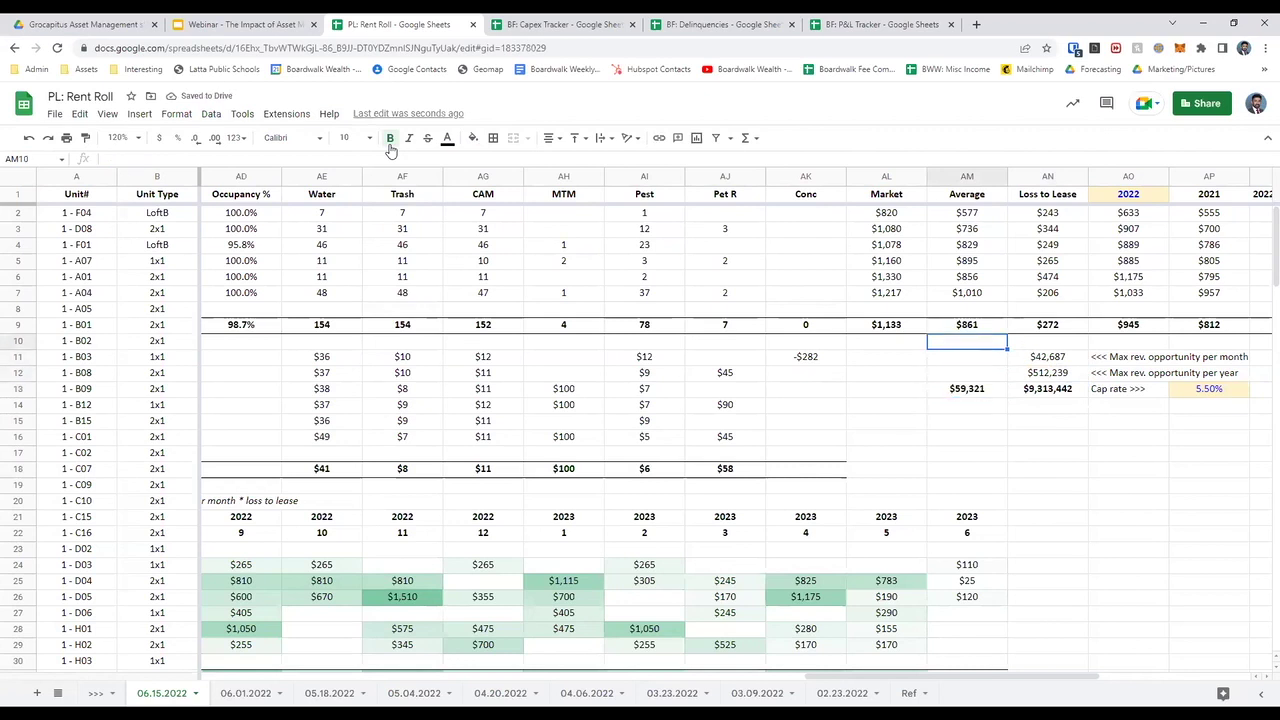
{"action": "key", "text": "Left"}
{"action": "key", "text": "Left"}
{"action": "key", "text": "Up"}
{"action": "key", "text": "Up"}
{"action": "key", "text": "Right"}
{"action": "key", "text": "Up"}
{"action": "key", "text": "Up"}
{"action": "key", "text": "Up"}
{"action": "key", "text": "Up"}
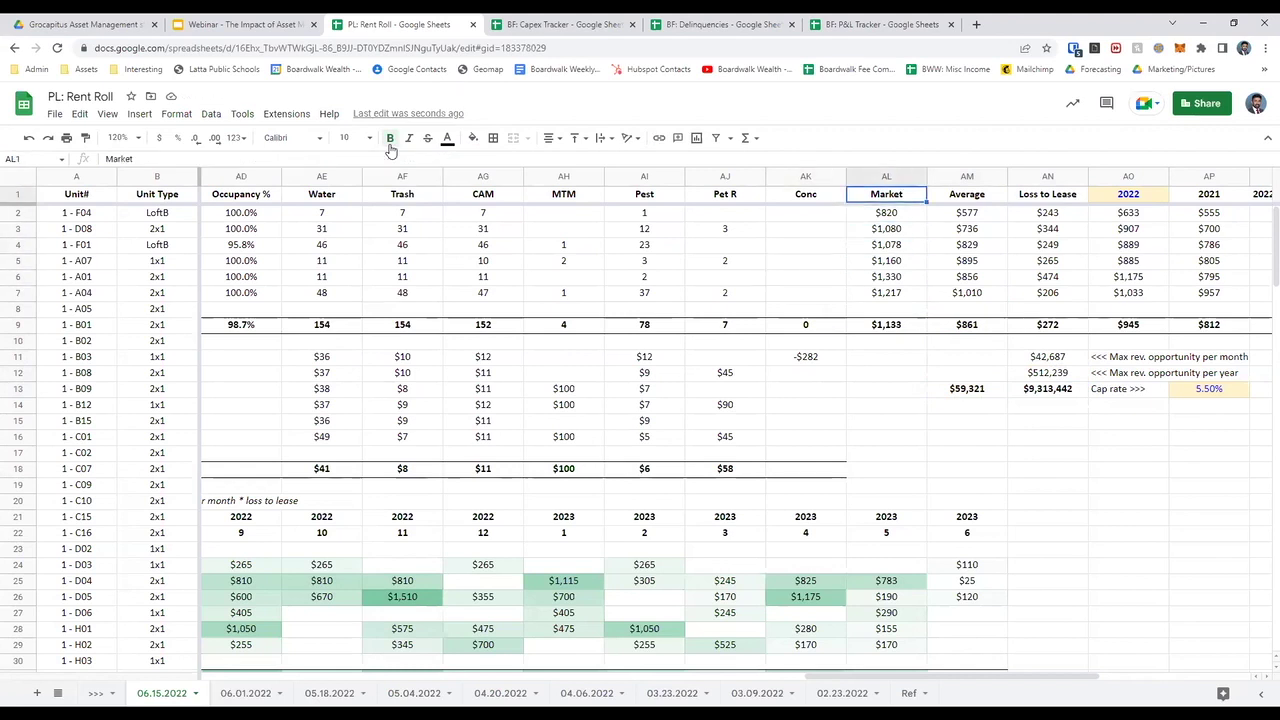
{"action": "key", "text": "shift+Right"}
{"action": "key", "text": "shift+Right"}
{"action": "key", "text": "shift+Down"}
{"action": "key", "text": "shift+Down"}
{"action": "key", "text": "shift+Down"}
{"action": "key", "text": "shift+Down"}
{"action": "key", "text": "shift+Down"}
{"action": "key", "text": "shift+Down"}
{"action": "key", "text": "shift+Down"}
{"action": "key", "text": "shift+Down"}
{"action": "key", "text": "shift+Down"}
{"action": "key", "text": "shift+Up"}
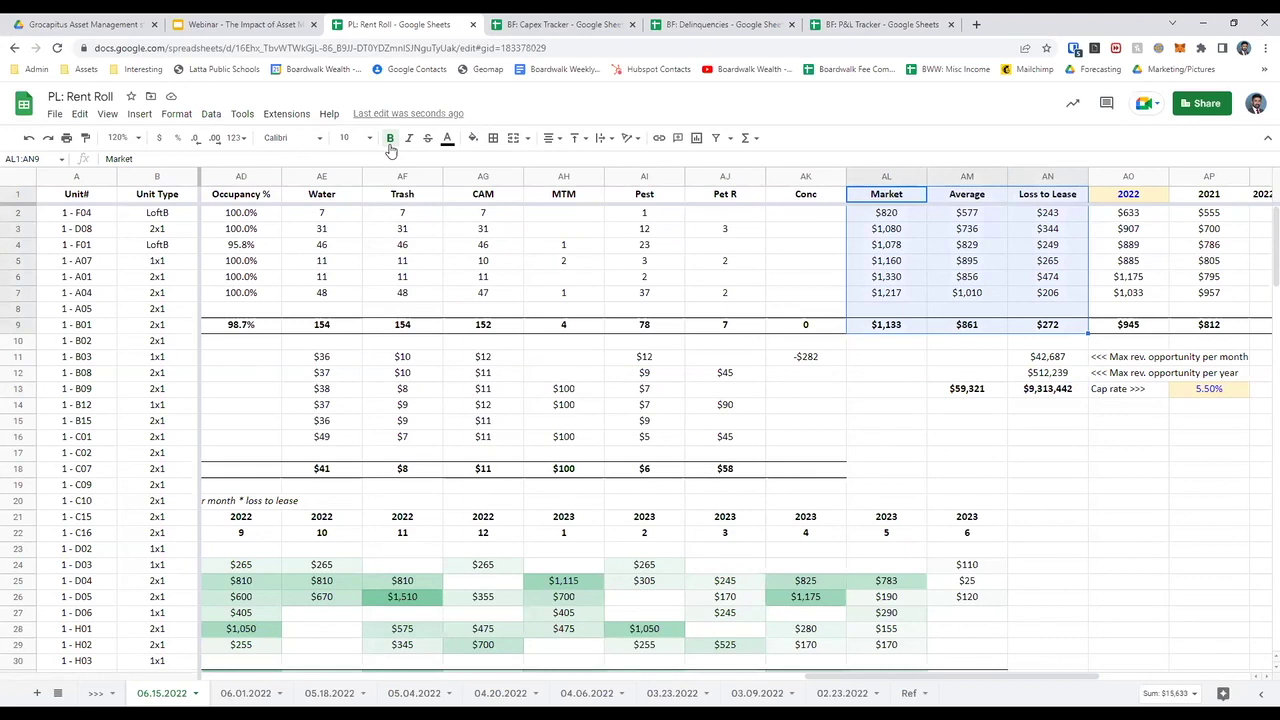
Highlight the capitalized loss-to-lease value and its per-unit value in AM13:AN13
{"action": "key", "text": "Down"}
{"action": "key", "text": "Down"}
{"action": "key", "text": "Down"}
{"action": "key", "text": "Down"}
{"action": "key", "text": "Down"}
{"action": "key", "text": "Down"}
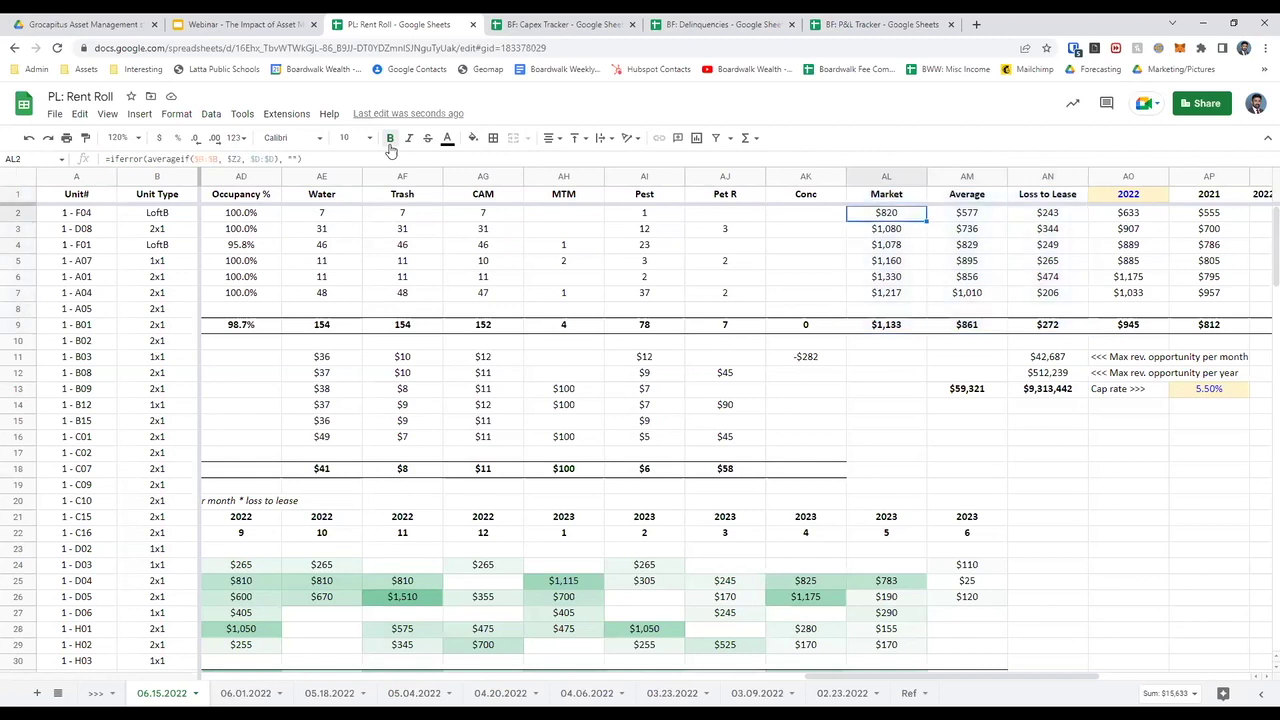
{"action": "key", "text": "Right"}
{"action": "key", "text": "Right"}
{"action": "key", "text": "Down"}
{"action": "key", "text": "Down"}
{"action": "key", "text": "Down"}
{"action": "key", "text": "Down"}
{"action": "key", "text": "Down"}
{"action": "key", "text": "Down"}
{"action": "key", "text": "shift+Left"}
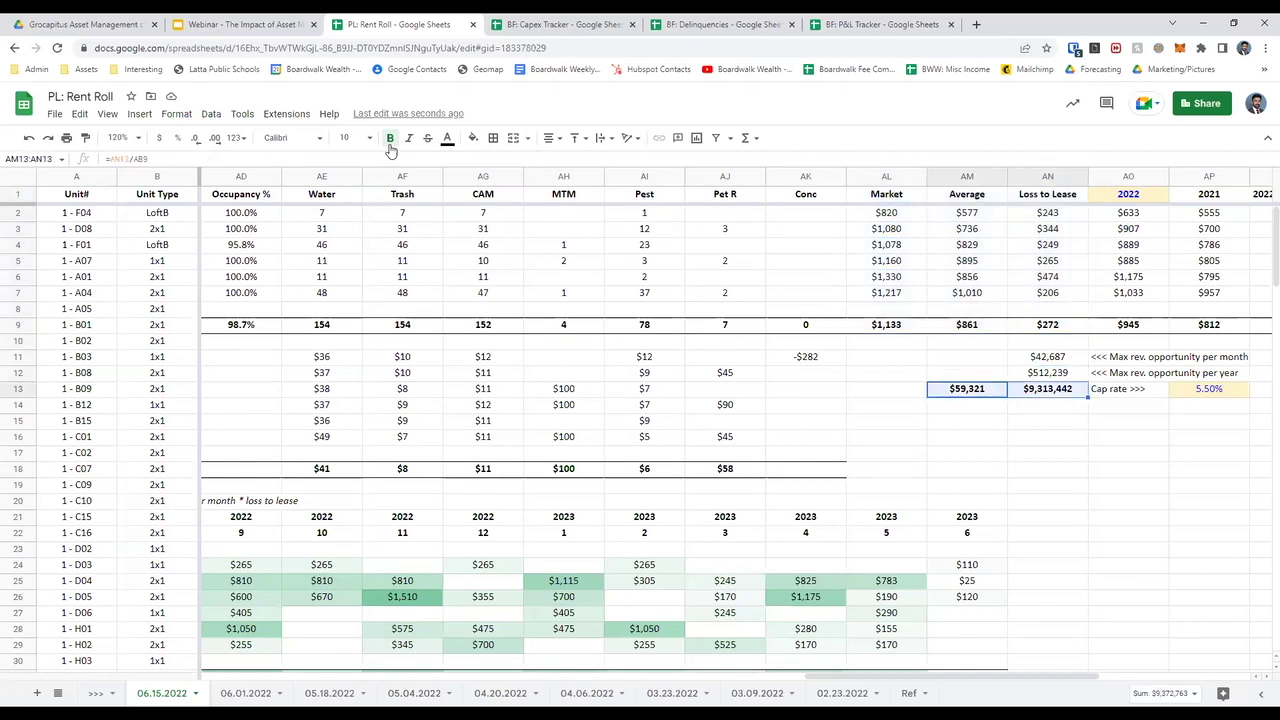
Go to the overall Loss to Lease in AN9 and walk along the totals row to 2022 vs. 2021 in AS9
{"action": "key", "text": "Left"}
{"action": "key", "text": "Up"}
{"action": "key", "text": "Up"}
{"action": "key", "text": "Up"}
{"action": "key", "text": "Up"}
{"action": "key", "text": "Right"}
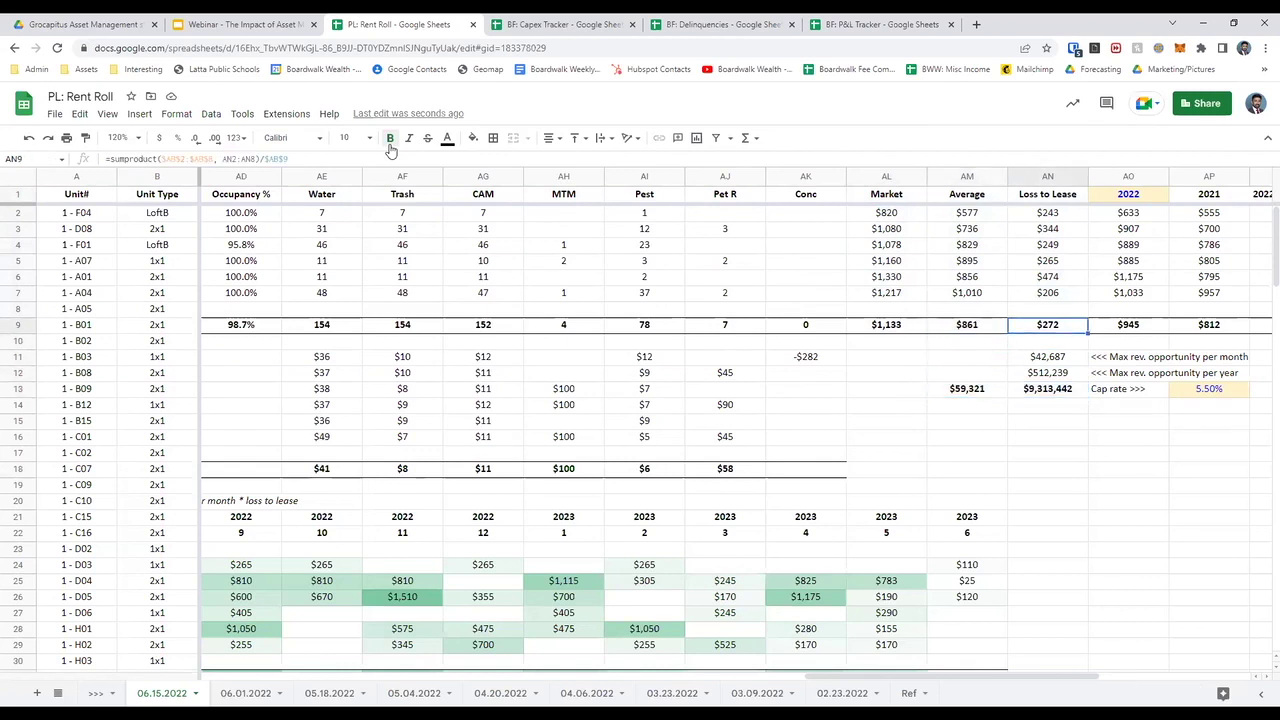
{"action": "key", "text": "Right"}
{"action": "key", "text": "Right"}
{"action": "key", "text": "Right"}
{"action": "key", "text": "Right"}
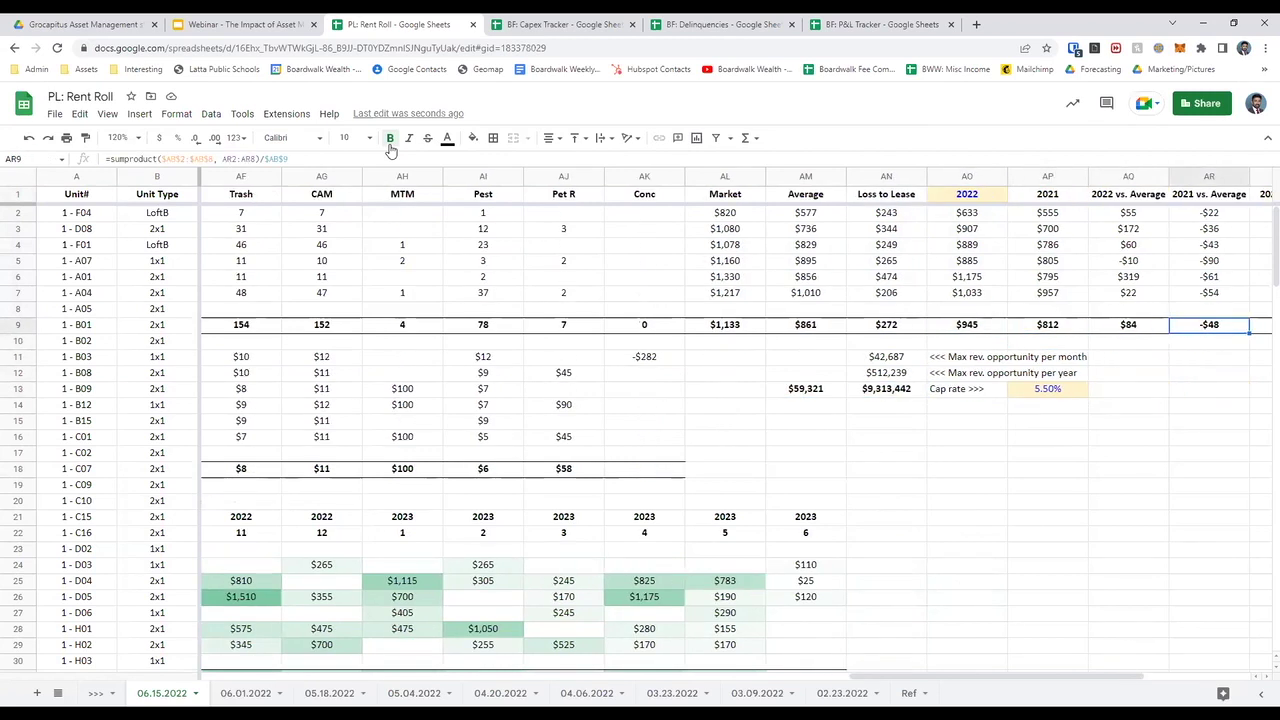
{"action": "key", "text": "Right"}
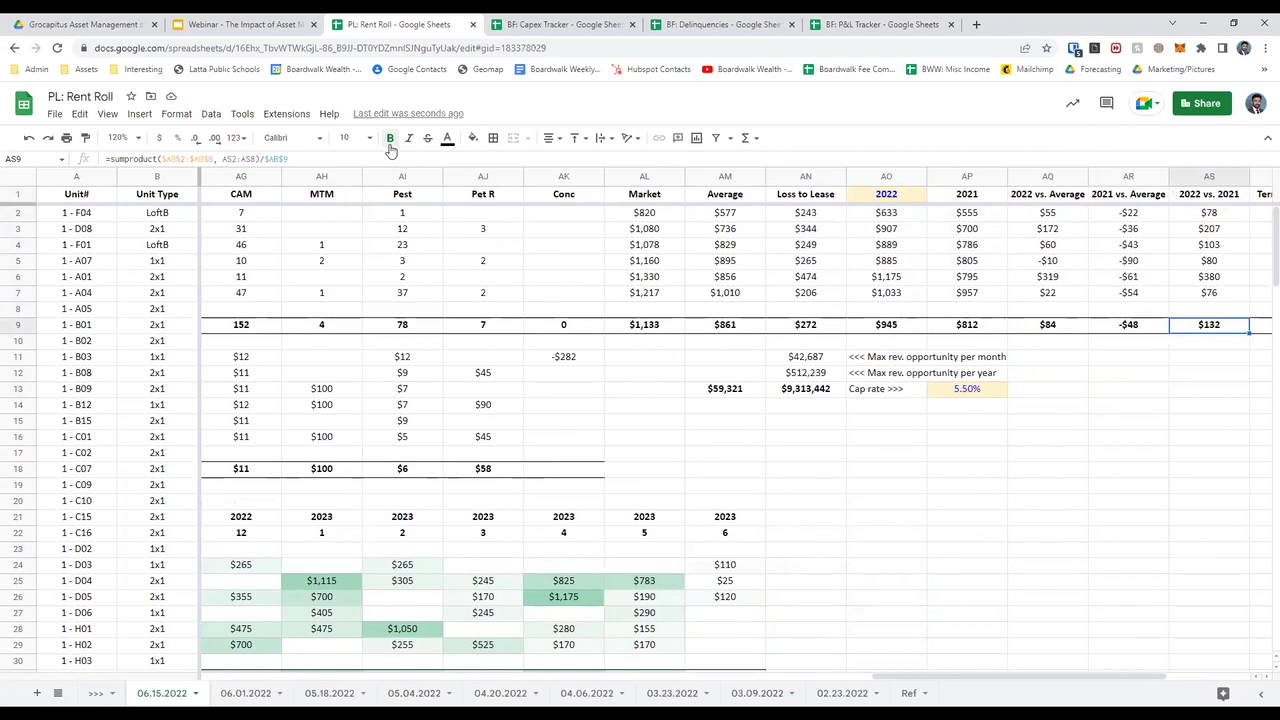
Highlight the 2022 average rents by floor plan and their overall figure in AO2:AO9
{"action": "key", "text": "Left"}
{"action": "key", "text": "Left"}
{"action": "key", "text": "Left"}
{"action": "key", "text": "Left"}
{"action": "key", "text": "Up"}
{"action": "key", "text": "Up"}
{"action": "key", "text": "Up"}
{"action": "key", "text": "Up"}
{"action": "key", "text": "Up"}
{"action": "key", "text": "Up"}
{"action": "key", "text": "Up"}
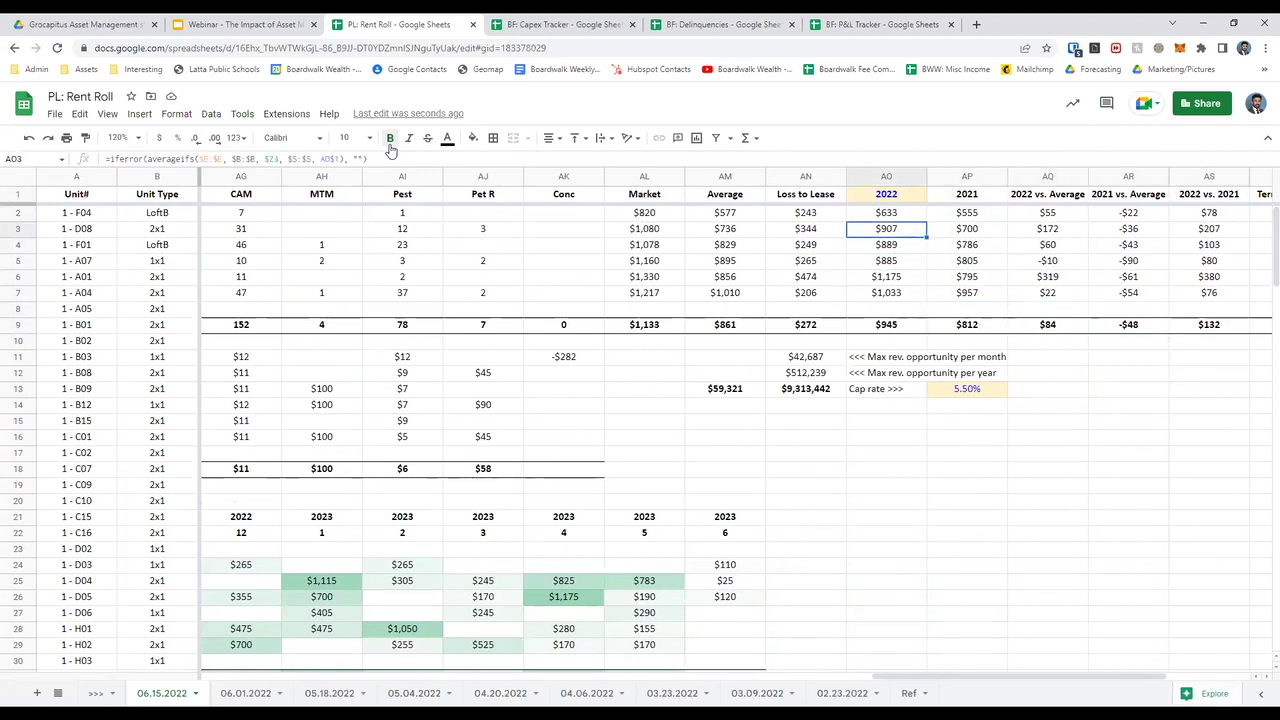
{"action": "key", "text": "shift+Down"}
{"action": "key", "text": "shift+Down"}
{"action": "key", "text": "shift+Down"}
{"action": "key", "text": "shift+Down"}
{"action": "key", "text": "shift+Down"}
{"action": "key", "text": "shift+Down"}
{"action": "key", "text": "shift+Down"}
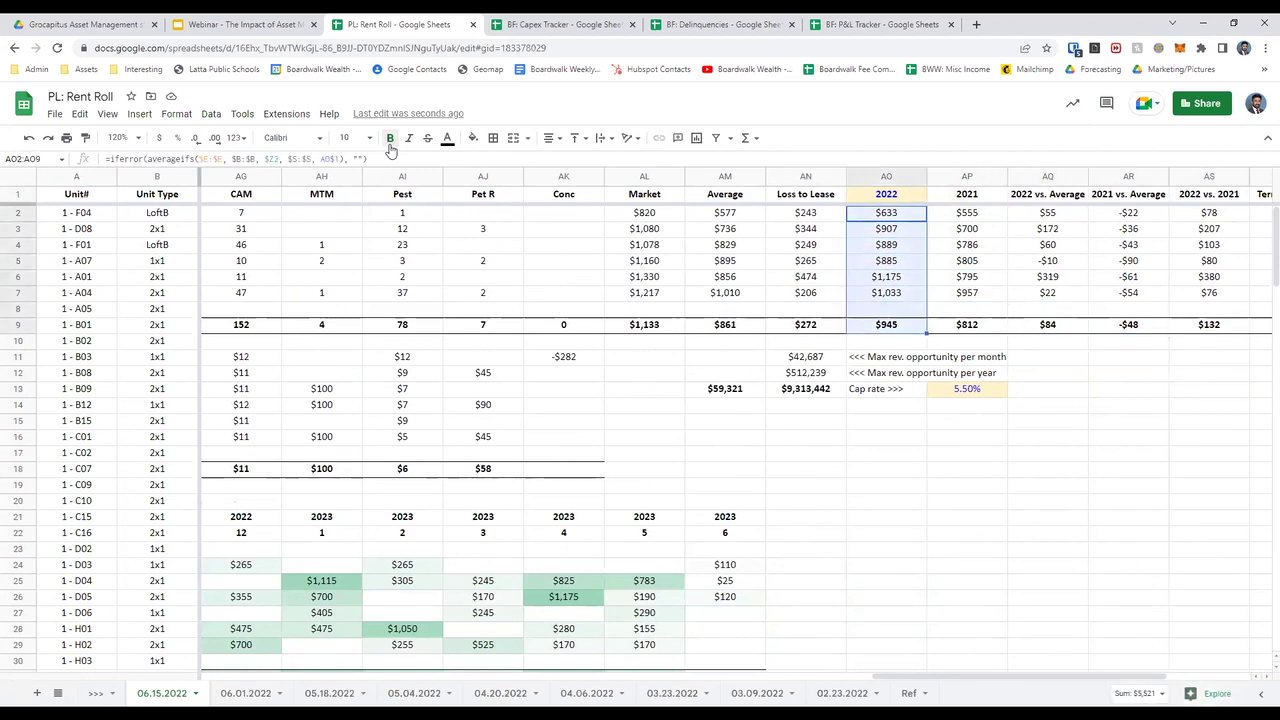
Highlight the 2021 average rents by floor plan and their overall figure in AP2:AP9
{"action": "key", "text": "Right"}
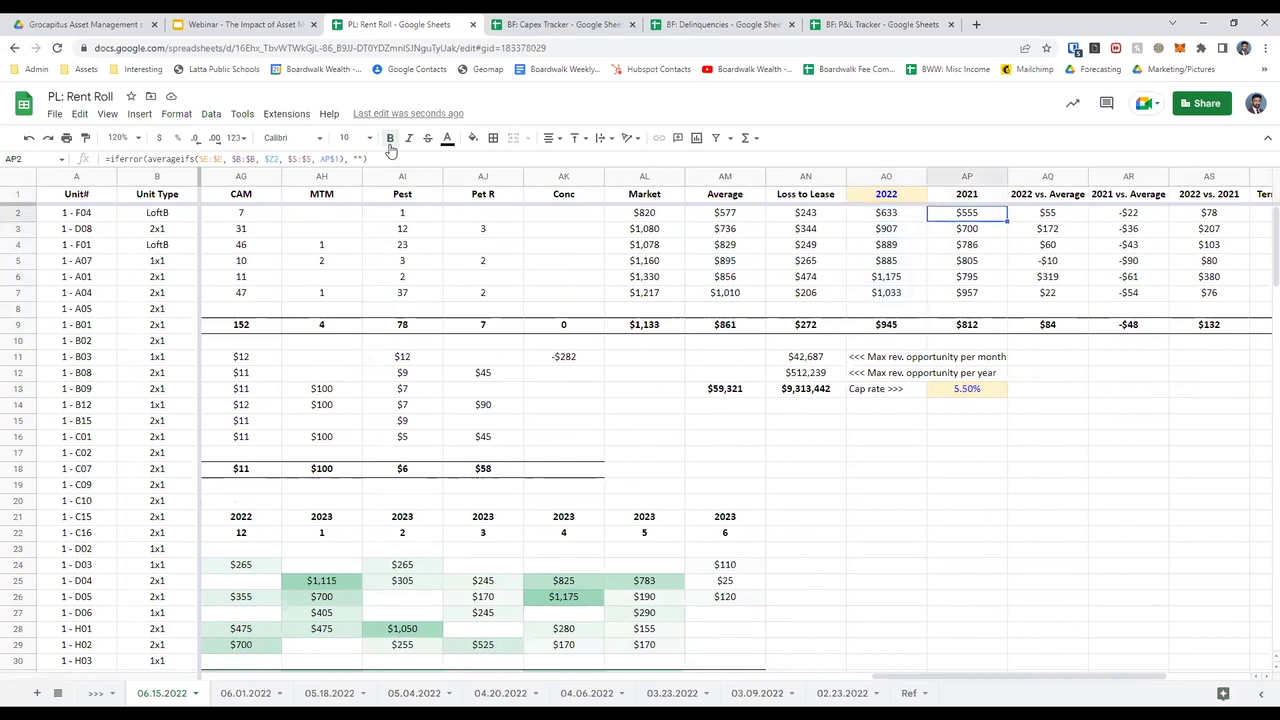
{"action": "key", "text": "shift+Down"}
{"action": "key", "text": "shift+Down"}
{"action": "key", "text": "shift+Down"}
{"action": "key", "text": "shift+Down"}
{"action": "key", "text": "shift+Down"}
{"action": "key", "text": "shift+Down"}
{"action": "key", "text": "shift+Down"}
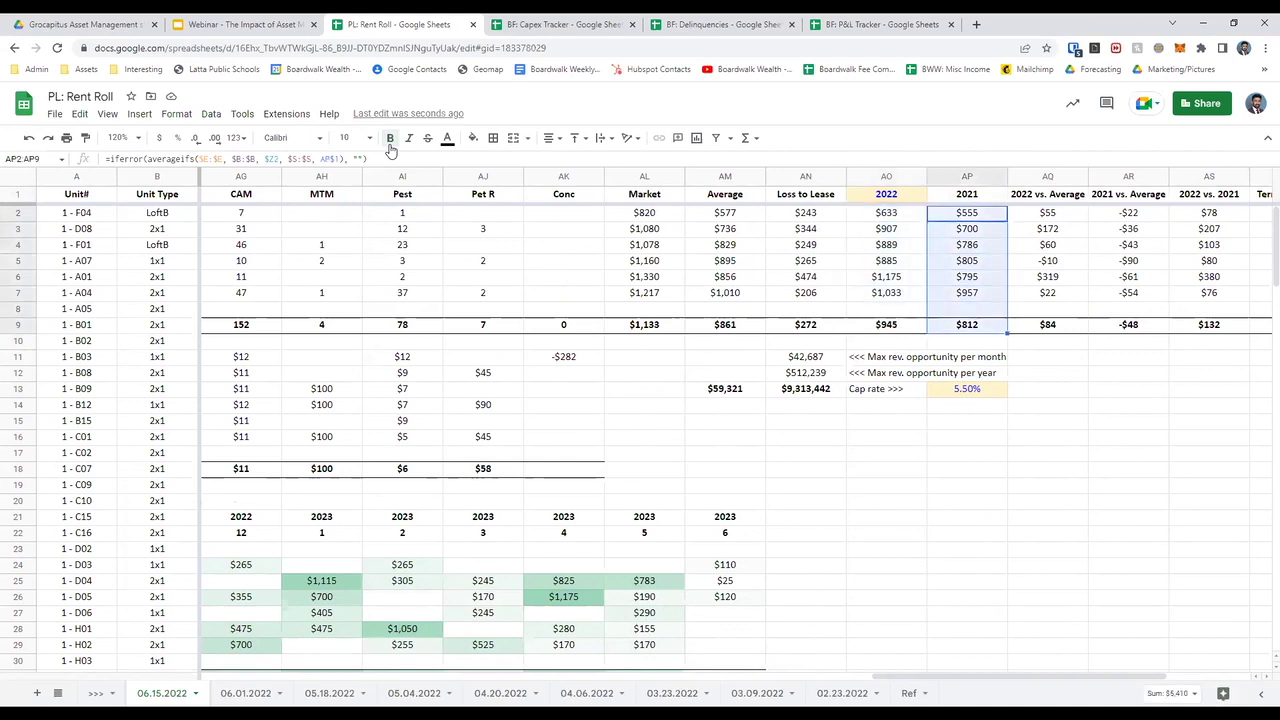
Select AO9:AP9 to compare the overall 2022 and 2021 average rents
{"action": "key", "text": "Left"}
{"action": "key", "text": "Down"}
{"action": "key", "text": "Down"}
{"action": "key", "text": "Down"}
{"action": "key", "text": "Down"}
{"action": "key", "text": "Down"}
{"action": "key", "text": "Down"}
{"action": "key", "text": "Down"}
{"action": "key", "text": "shift+Right"}
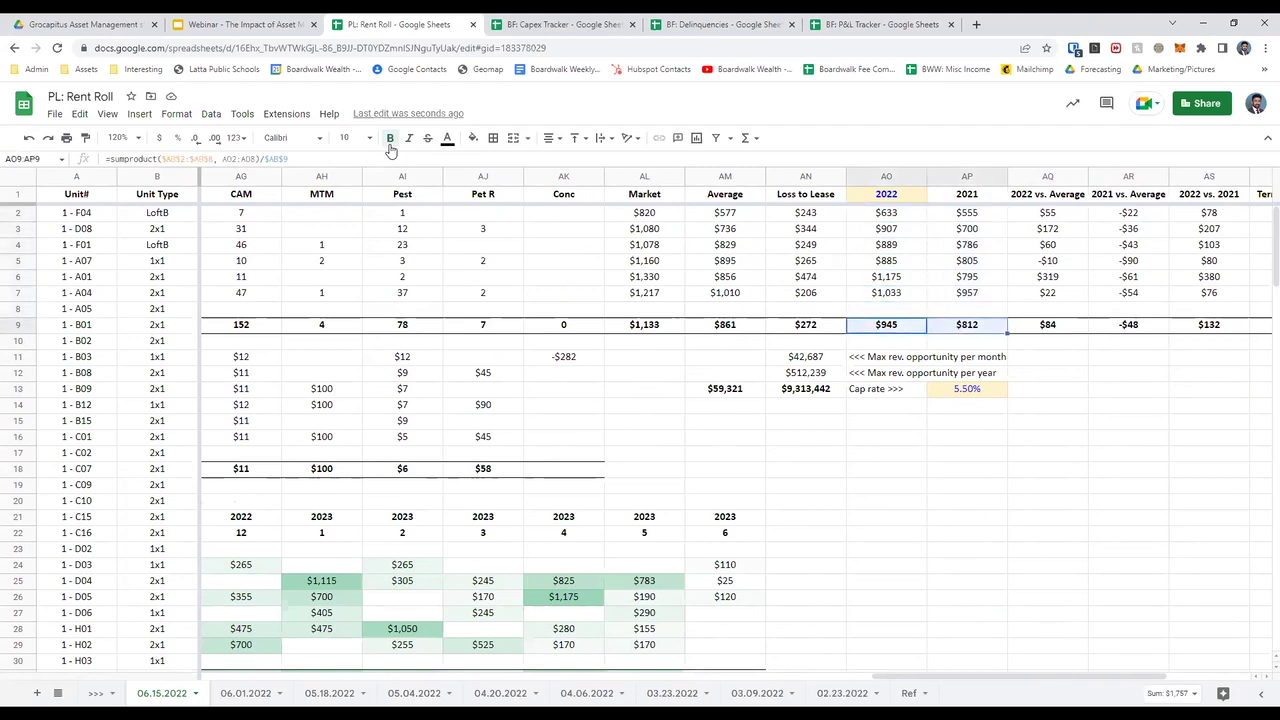
Review the overall rent differences for 2022 vs. Average, 2021 vs. Average and 2022 vs. 2021 in AQ9:AS9
{"action": "key", "text": "Right"}
{"action": "key", "text": "Right"}
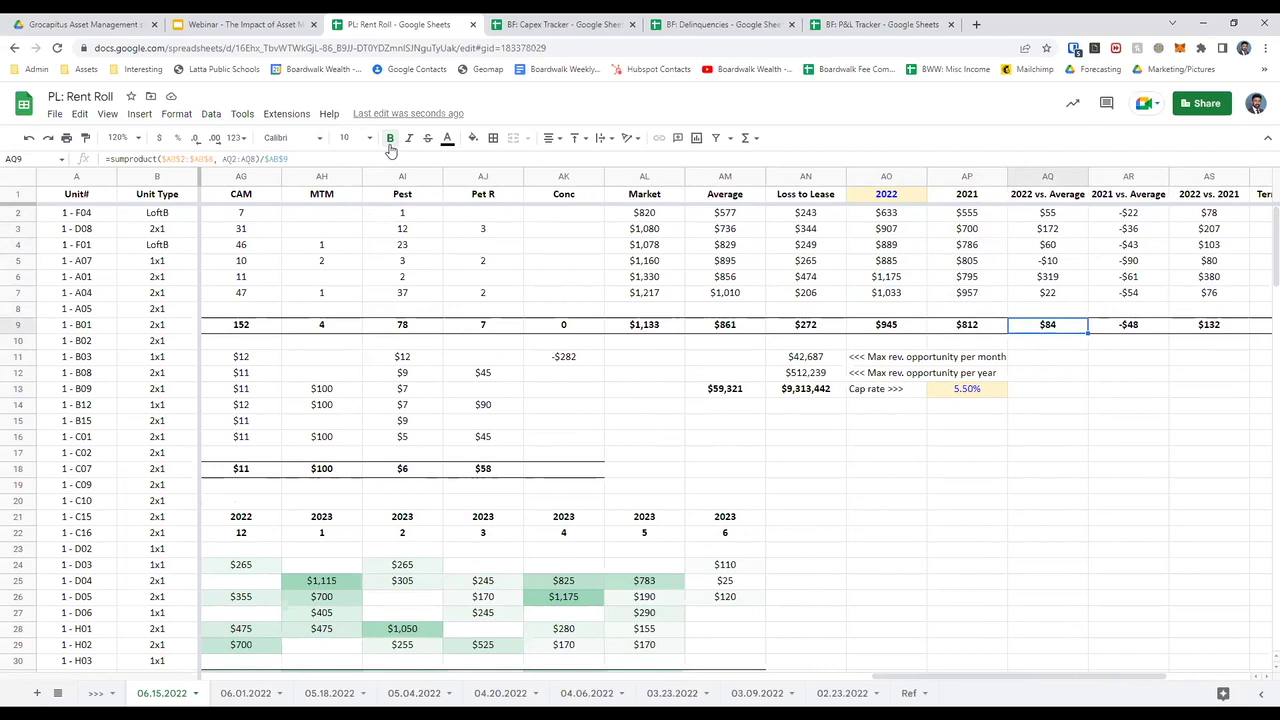
{"action": "key", "text": "Right"}
{"action": "key", "text": "Right"}
Highlight the Term (Months) values by floor plan and their overall average in AT2:AT9
{"action": "key", "text": "Right"}
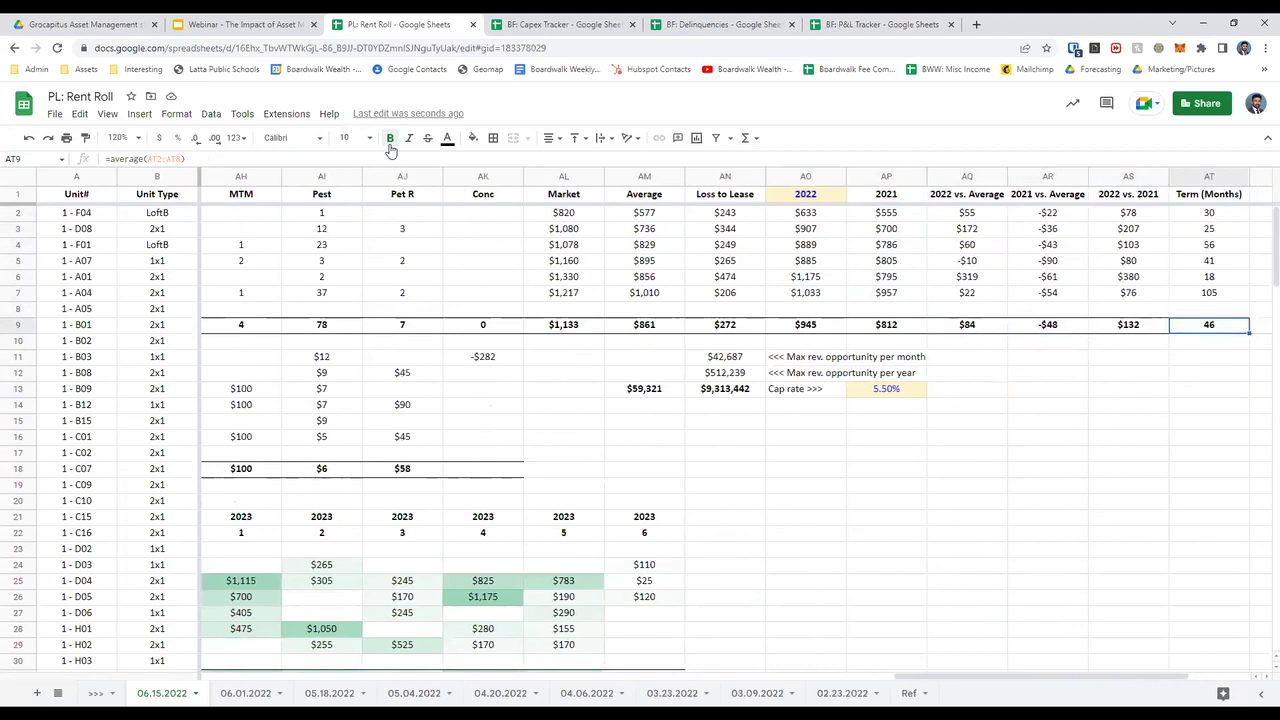
{"action": "key", "text": "Right"}
{"action": "key", "text": "Left"}
{"action": "key", "text": "Up"}
{"action": "key", "text": "Up"}
{"action": "key", "text": "Up"}
{"action": "key", "text": "Up"}
{"action": "key", "text": "Up"}
{"action": "key", "text": "Up"}
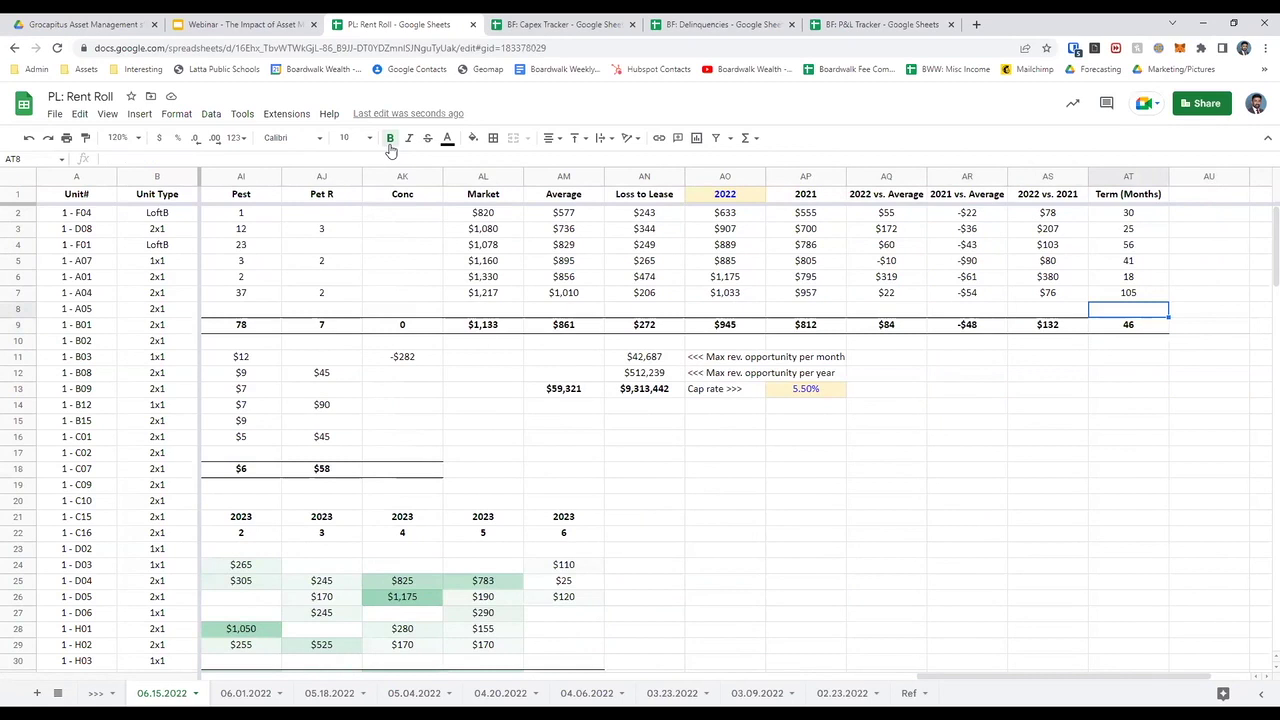
{"action": "key", "text": "Up"}
{"action": "key", "text": "shift+Down"}
{"action": "key", "text": "shift+Down"}
{"action": "key", "text": "shift+Down"}
{"action": "key", "text": "shift+Down"}
{"action": "key", "text": "shift+Down"}
{"action": "key", "text": "shift+Down"}
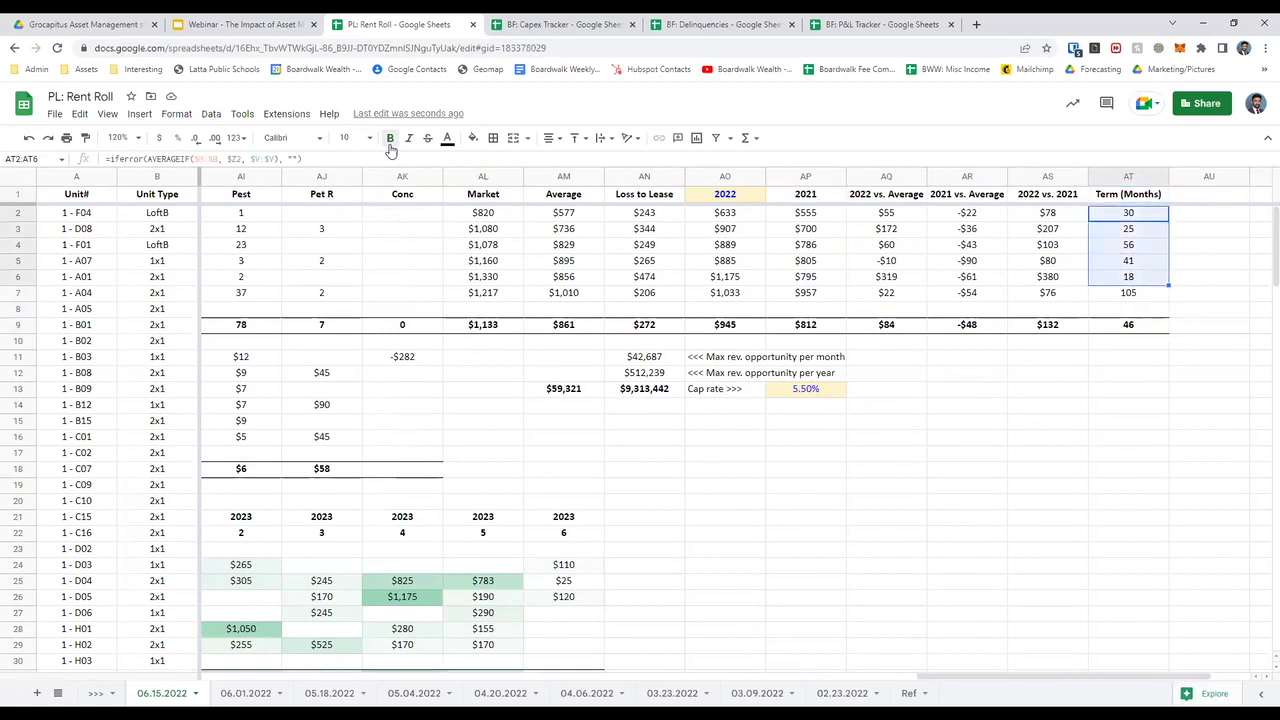
{"action": "key", "text": "shift+Down"}
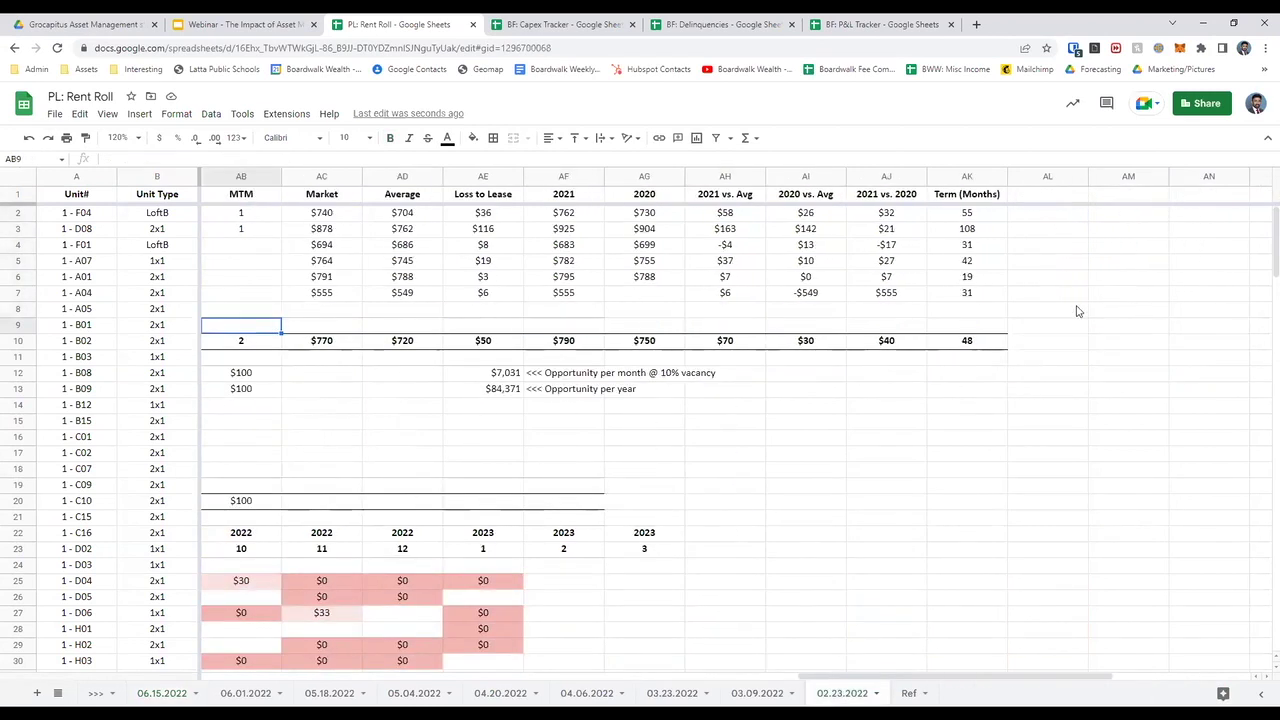
Check the overall lease term in AK10 of the 02.23.2022 sheet, then return to AT9 on the 06.15.2022 sheet
{"action": "left_click", "coordinate": [967, 345]}
{"action": "key", "text": "alt+Left"}
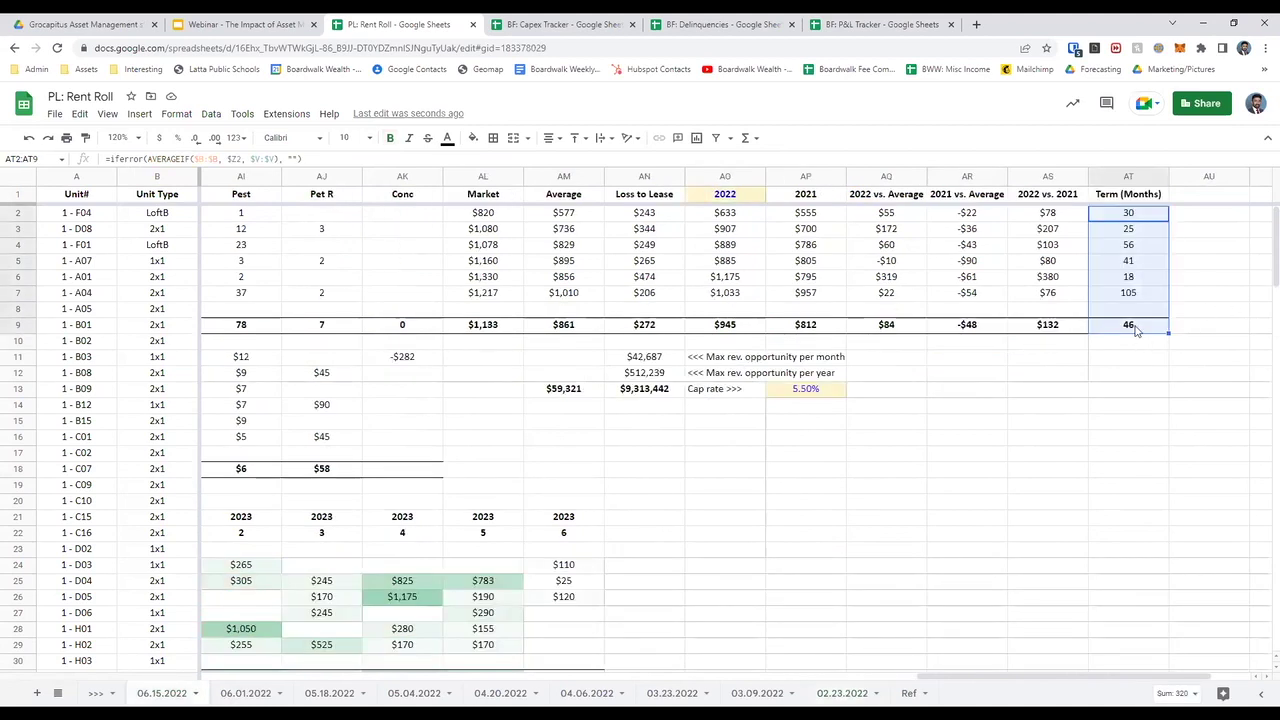
{"action": "left_click", "coordinate": [1136, 331]}
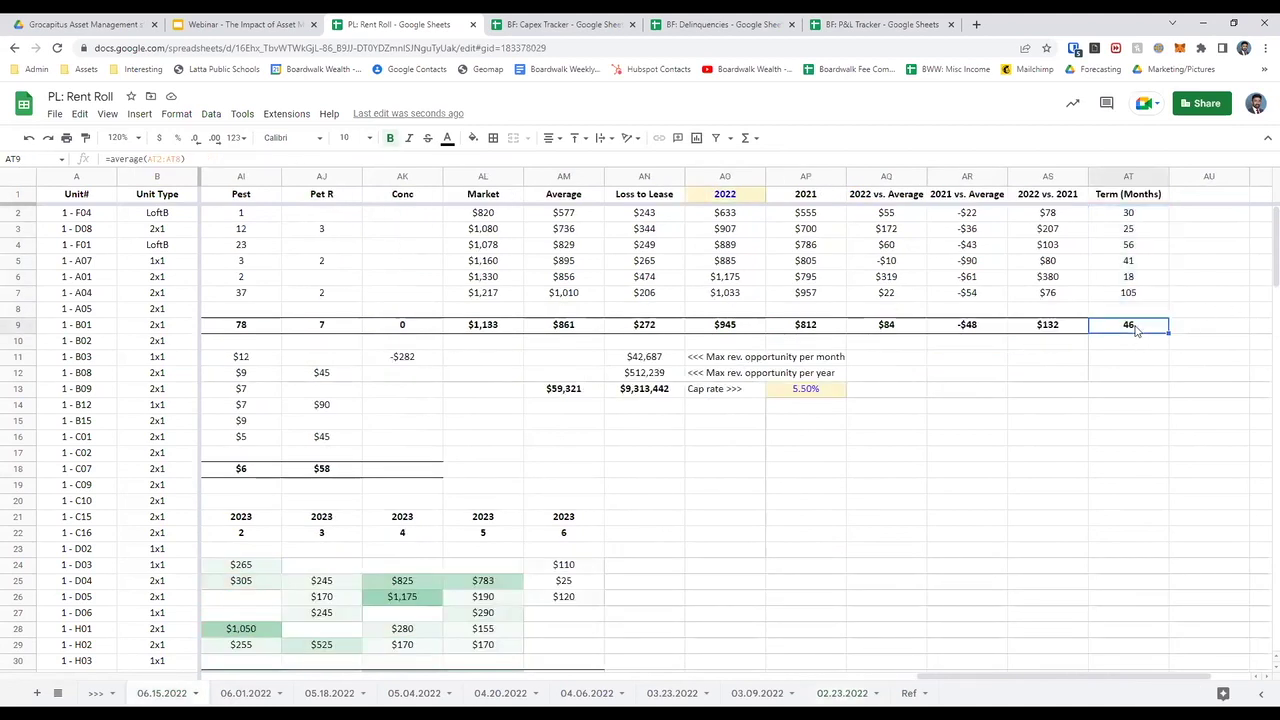
Walk back along row 9 from the overall Term past the rent and amenity totals toward the floor plan summary
{"action": "key", "text": "Left"}
{"action": "key", "text": "Left"}
{"action": "key", "text": "Left"}
{"action": "key", "text": "Left"}
{"action": "key", "text": "Left"}
{"action": "key", "text": "Left"}
{"action": "key", "text": "Left"}
{"action": "key", "text": "Left"}
{"action": "key", "text": "Left"}
{"action": "key", "text": "Left"}
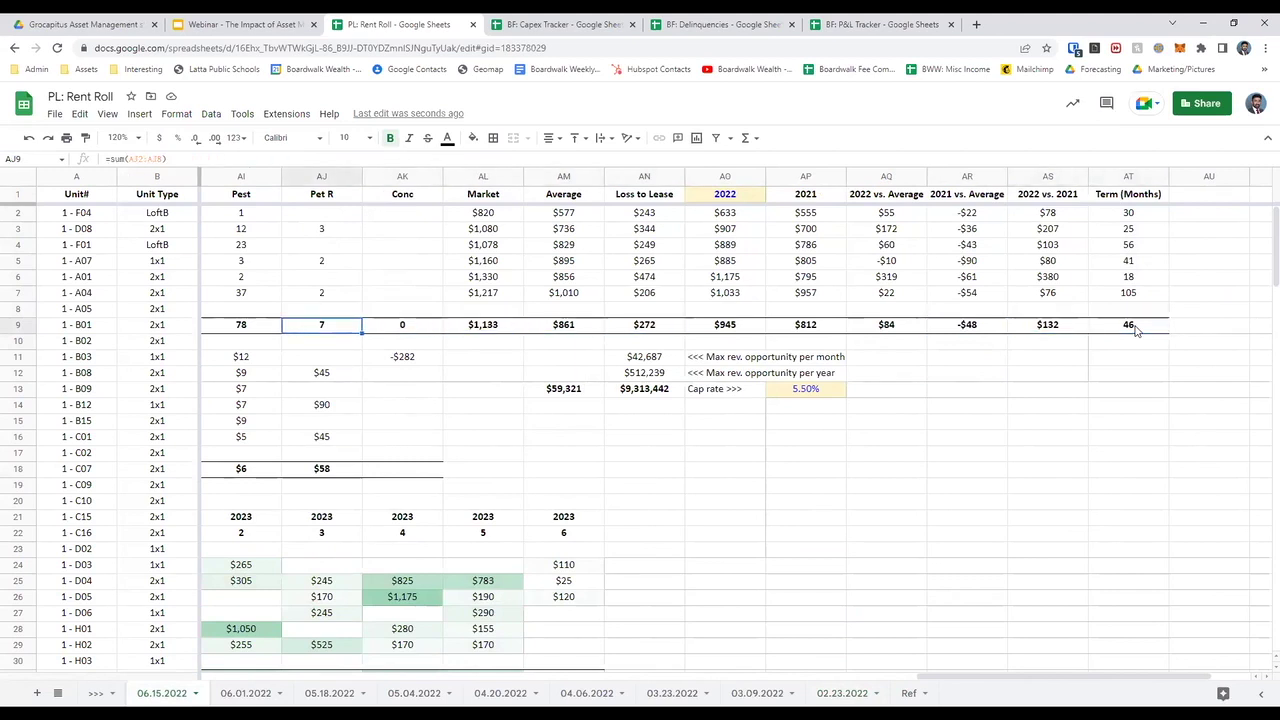
{"action": "key", "text": "Left"}
{"action": "key", "text": "Left"}
{"action": "key", "text": "Left"}
{"action": "key", "text": "Left"}
{"action": "key", "text": "Left"}
{"action": "key", "text": "Left"}
{"action": "key", "text": "Left"}
{"action": "key", "text": "Left"}
{"action": "key", "text": "Left"}
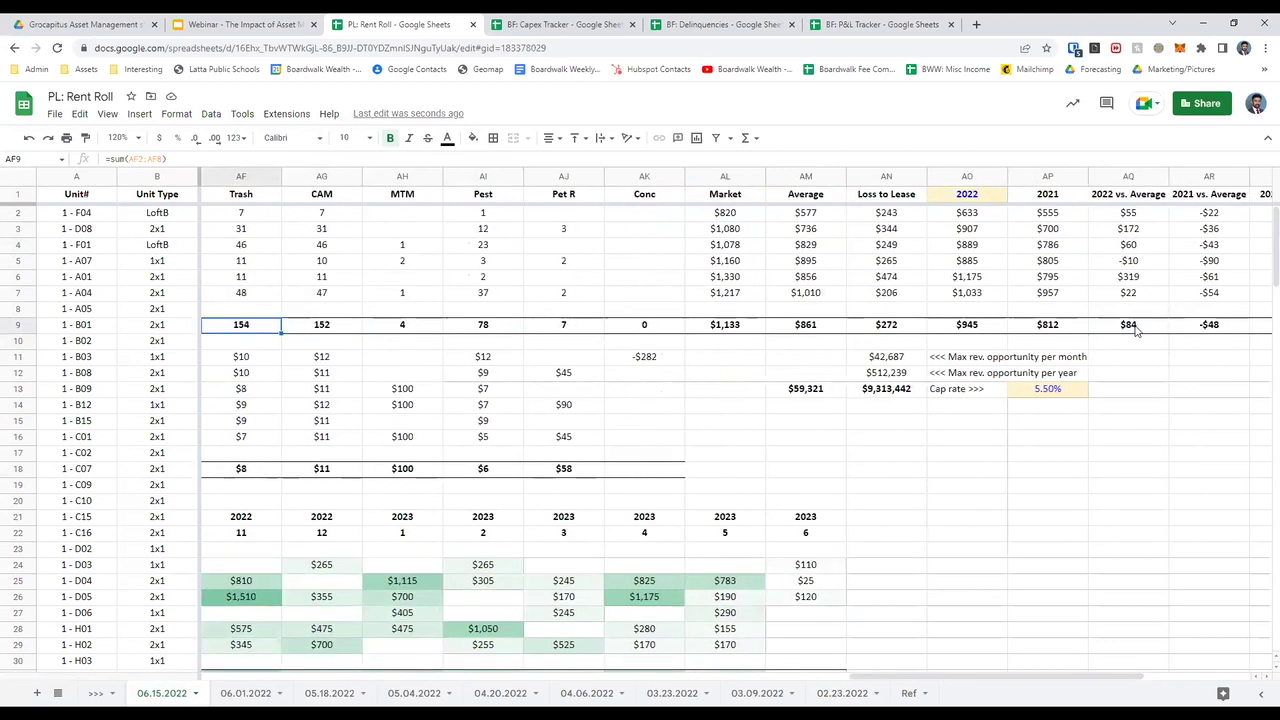
{"action": "key", "text": "Left"}
{"action": "key", "text": "Left"}
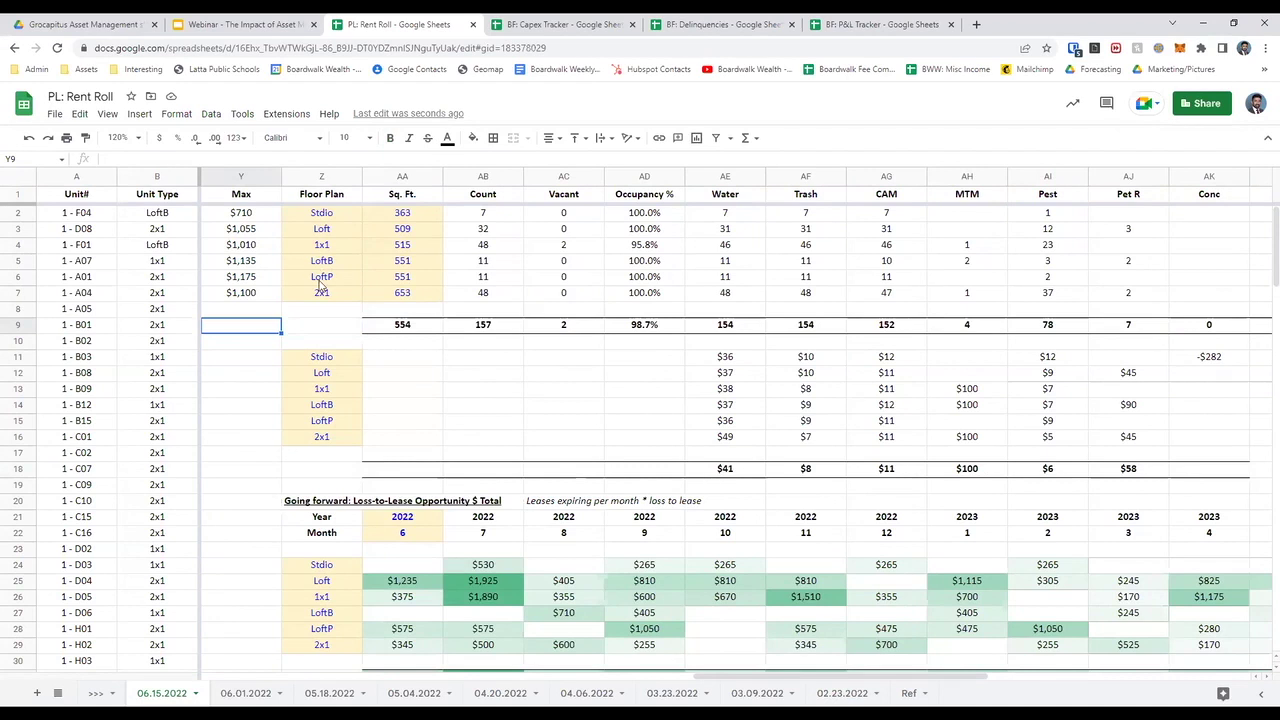
Walk along the totals row from Y9 through the Count total in AB9 toward the occupancy and amenity totals
{"action": "key", "text": "Right"}
{"action": "key", "text": "Right"}
{"action": "key", "text": "Right"}
{"action": "key", "text": "Right"}
{"action": "key", "text": "Right"}
{"action": "key", "text": "Right"}
{"action": "key", "text": "Right"}
{"action": "key", "text": "Right"}
{"action": "key", "text": "Right"}
{"action": "key", "text": "Right"}
{"action": "key", "text": "Right"}
{"action": "key", "text": "Right"}
{"action": "key", "text": "Right"}
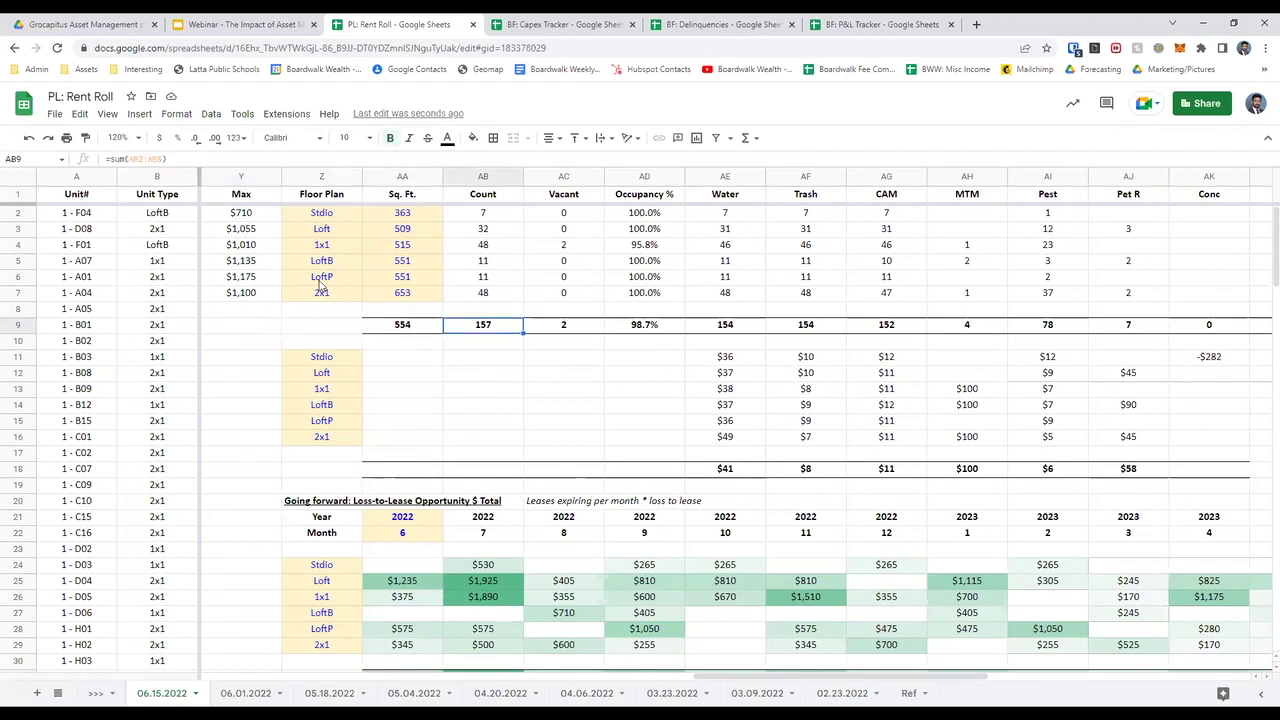
Highlight the Market, Average and Loss to Lease summary block from AL1 to AN13
{"action": "key", "text": "Right"}
{"action": "key", "text": "Right"}
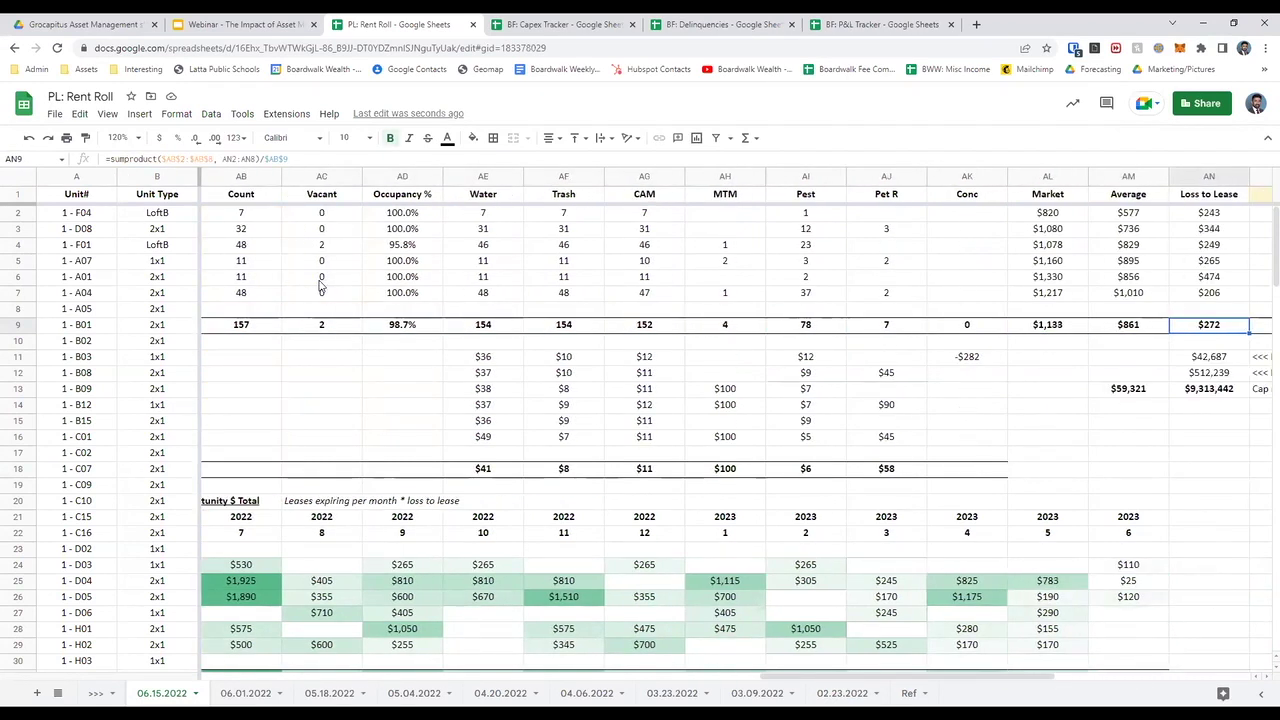
{"action": "key", "text": "Left"}
{"action": "key", "text": "Left"}
{"action": "key", "text": "Up"}
{"action": "key", "text": "Up"}
{"action": "key", "text": "Up"}
{"action": "key", "text": "Up"}
{"action": "key", "text": "Up"}
{"action": "key", "text": "Up"}
{"action": "key", "text": "Up"}
{"action": "key", "text": "Up"}
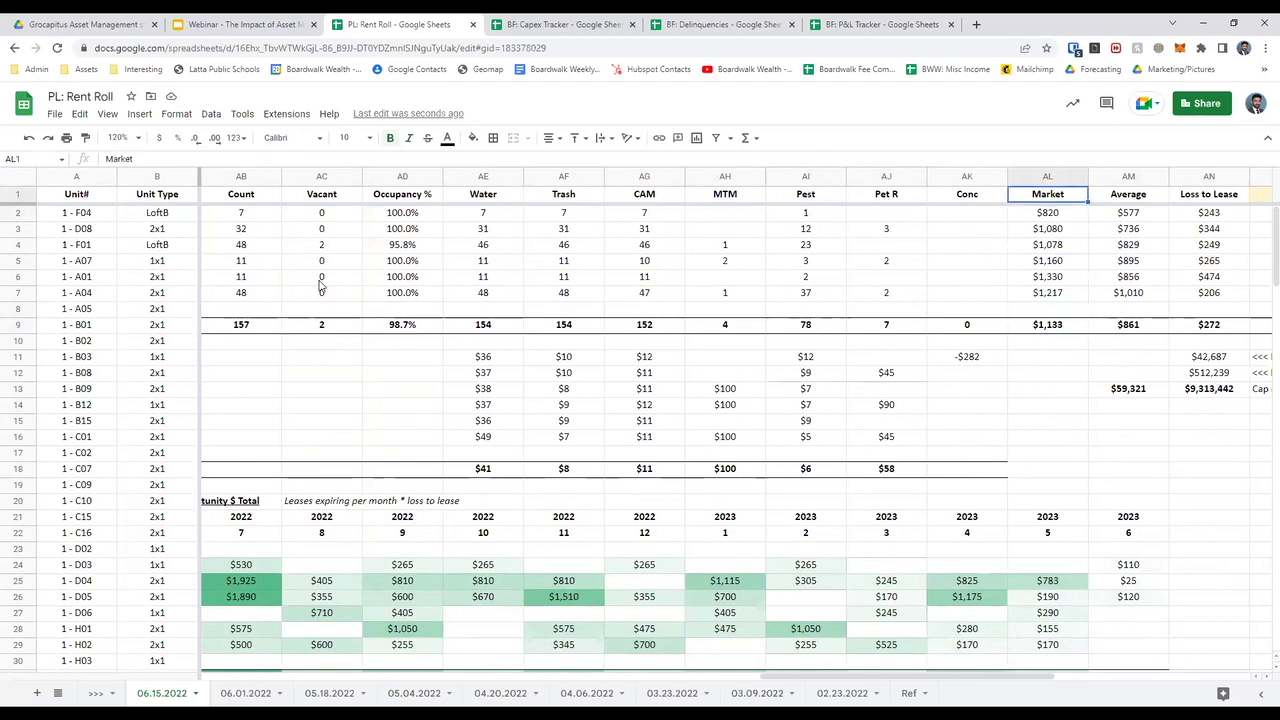
{"action": "key", "text": "shift+Right"}
{"action": "key", "text": "shift+Right"}
{"action": "key", "text": "shift+Down"}
{"action": "key", "text": "shift+Down"}
{"action": "key", "text": "shift+Down"}
{"action": "key", "text": "shift+Down"}
{"action": "key", "text": "shift+Down"}
{"action": "key", "text": "shift+Down"}
{"action": "key", "text": "shift+Down"}
{"action": "key", "text": "shift+Down"}
{"action": "key", "text": "shift+Down"}
{"action": "key", "text": "shift+Down"}
{"action": "key", "text": "shift+Down"}
{"action": "key", "text": "shift+Down"}
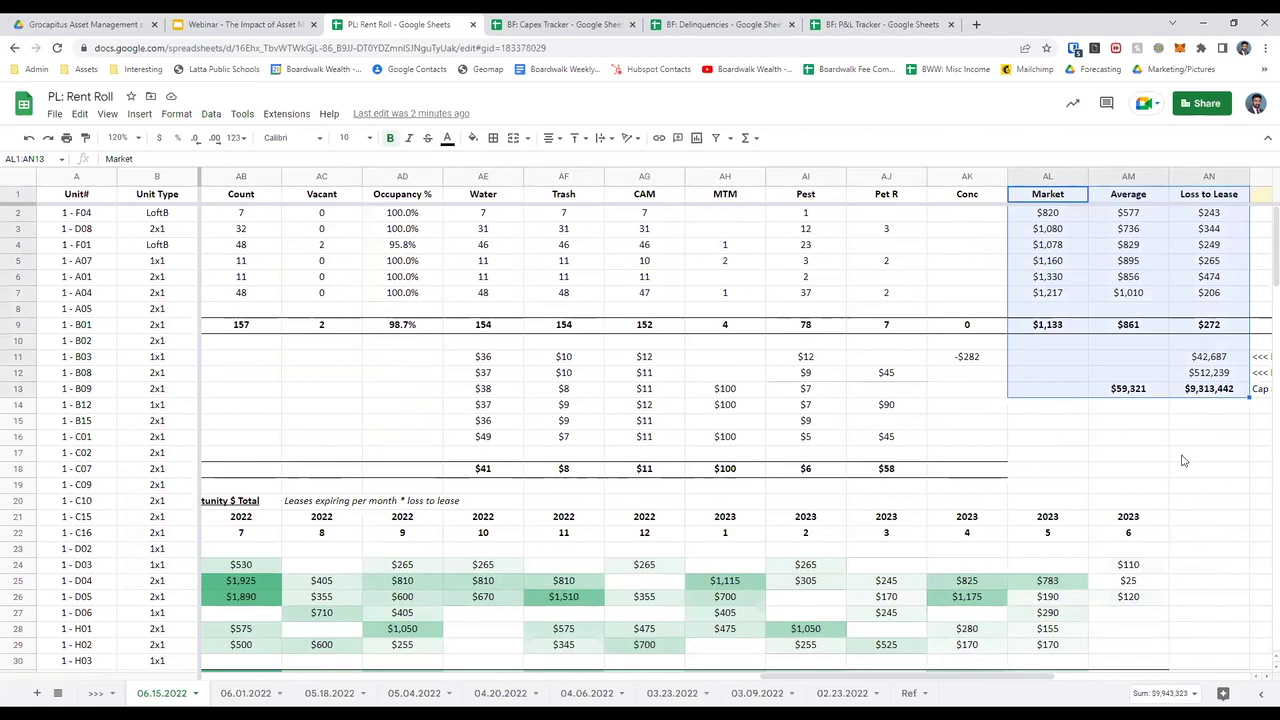
Inspect the formulas in AN13 and AM13 under the Loss to Lease summary, and return to the floor plan tables
{"action": "left_click", "coordinate": [1212, 390]}
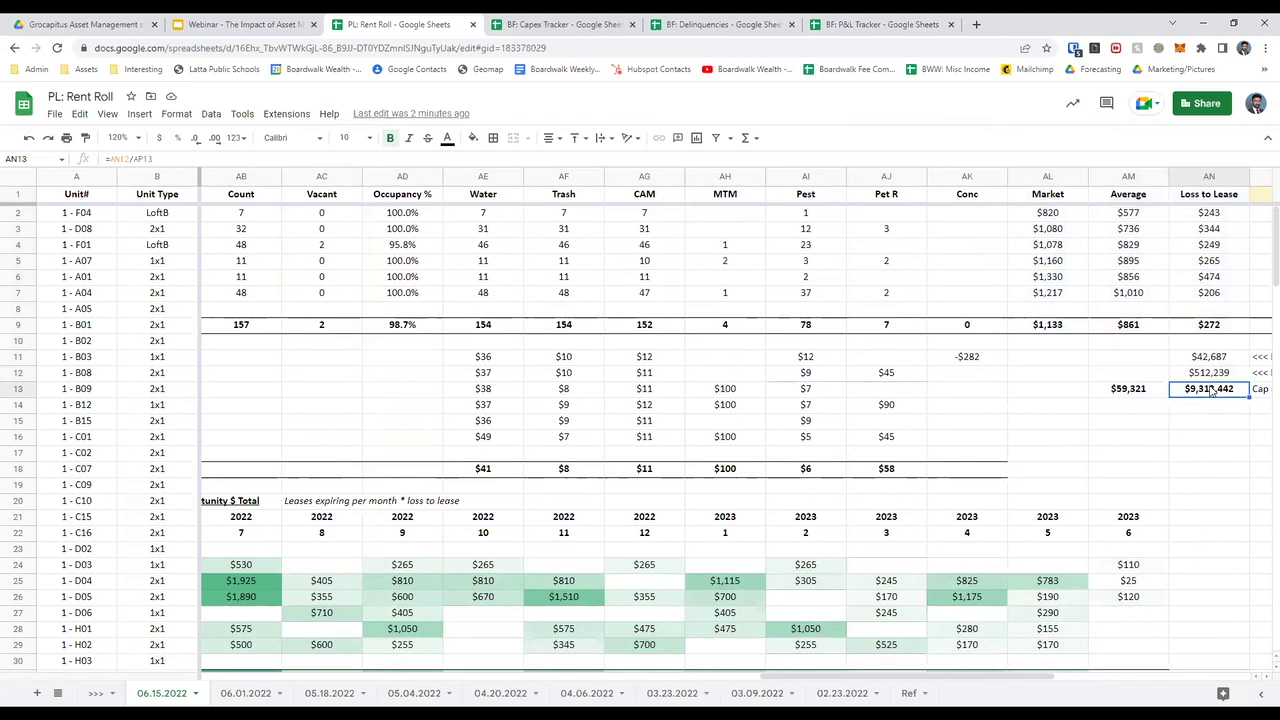
{"action": "key", "text": "Left"}
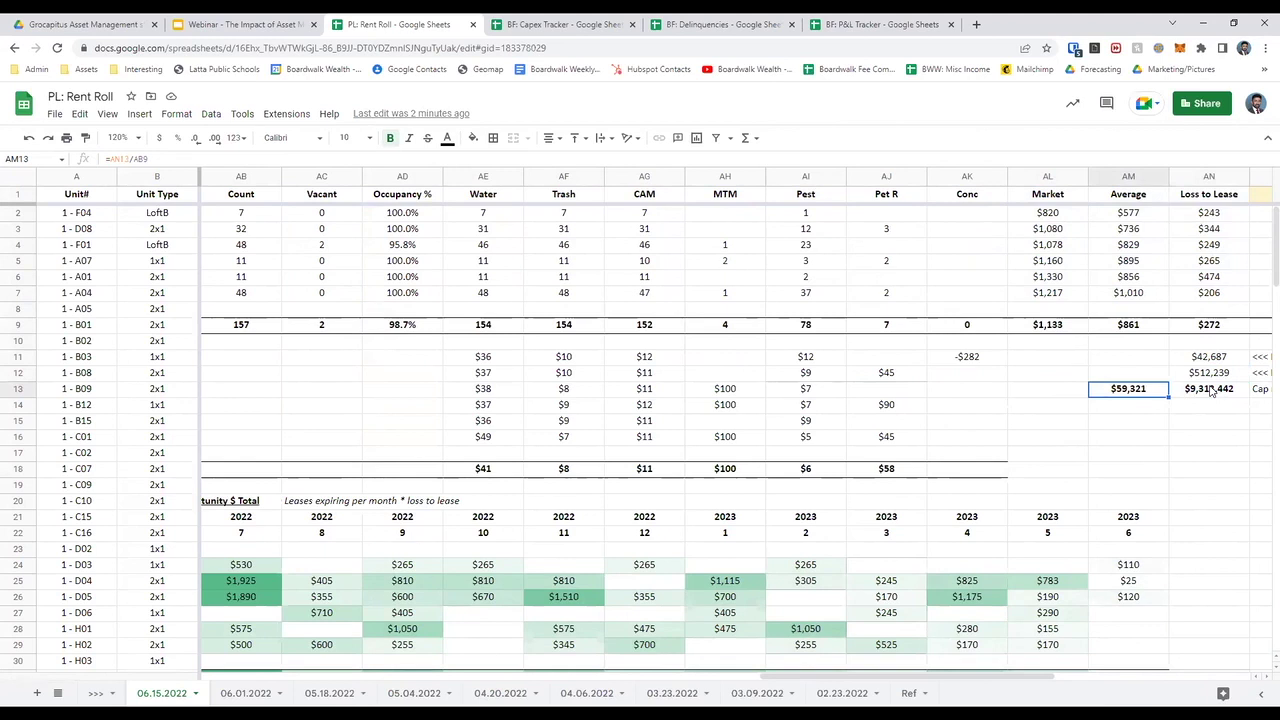
{"action": "key", "text": "Left"}
{"action": "key", "text": "Left"}
{"action": "key", "text": "Left"}
{"action": "key", "text": "Left"}
{"action": "key", "text": "Left"}
{"action": "key", "text": "Left"}
{"action": "key", "text": "Left"}
{"action": "key", "text": "Left"}
{"action": "key", "text": "Left"}
{"action": "key", "text": "Left"}
{"action": "key", "text": "Left"}
{"action": "key", "text": "Left"}
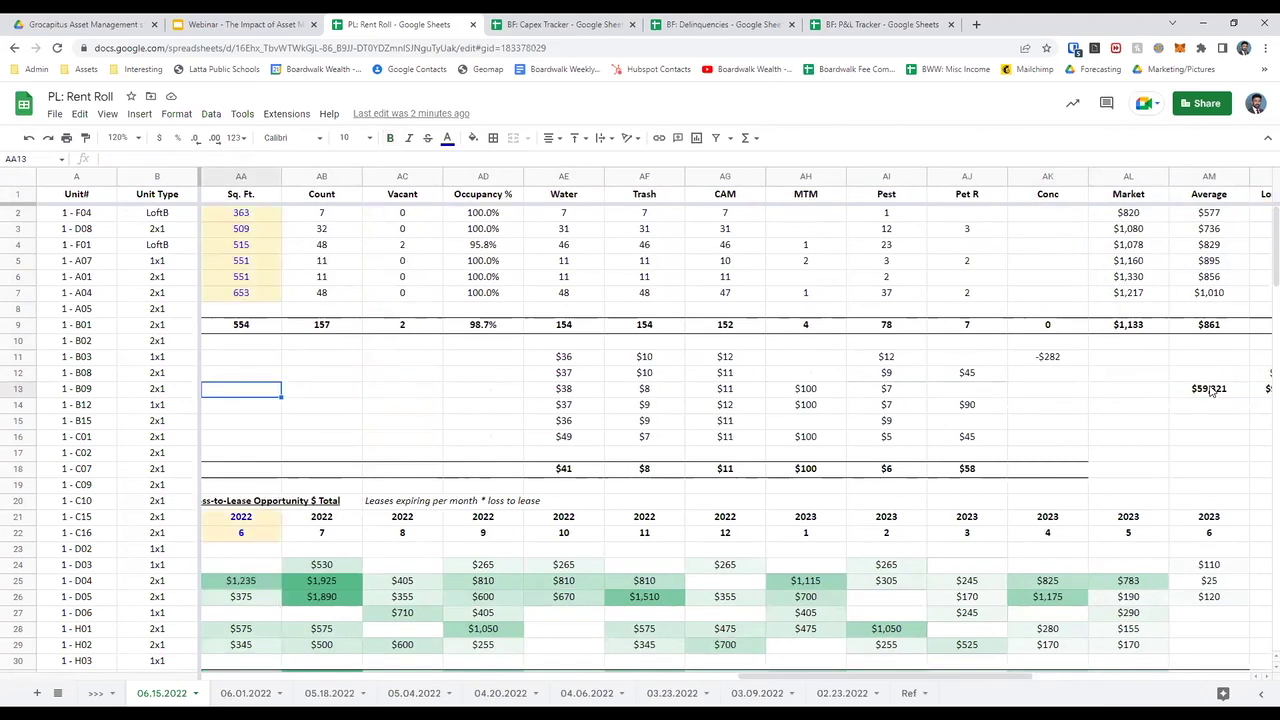
{"action": "key", "text": "Left"}
{"action": "key", "text": "Left"}
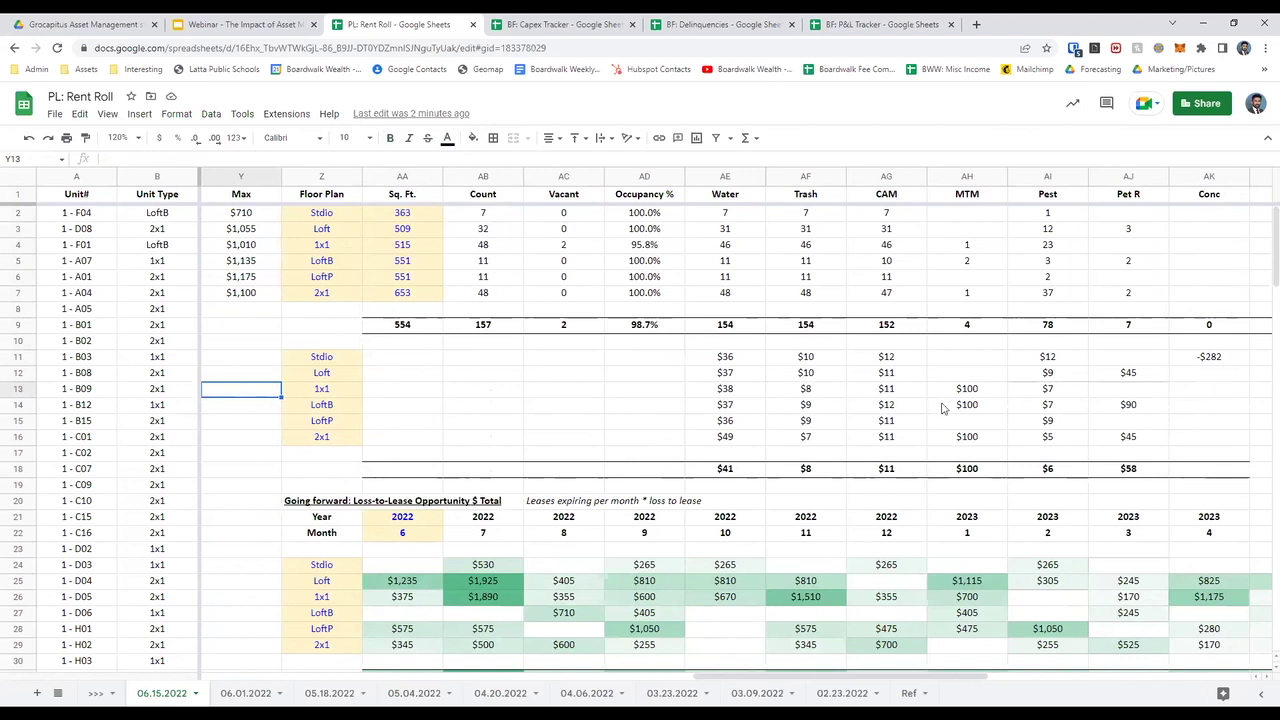
{"action": "scroll", "coordinate": [398, 520], "scroll_direction": "down", "scroll_amount": 2}
{"action": "scroll", "coordinate": [398, 520], "scroll_direction": "down", "scroll_amount": 3}
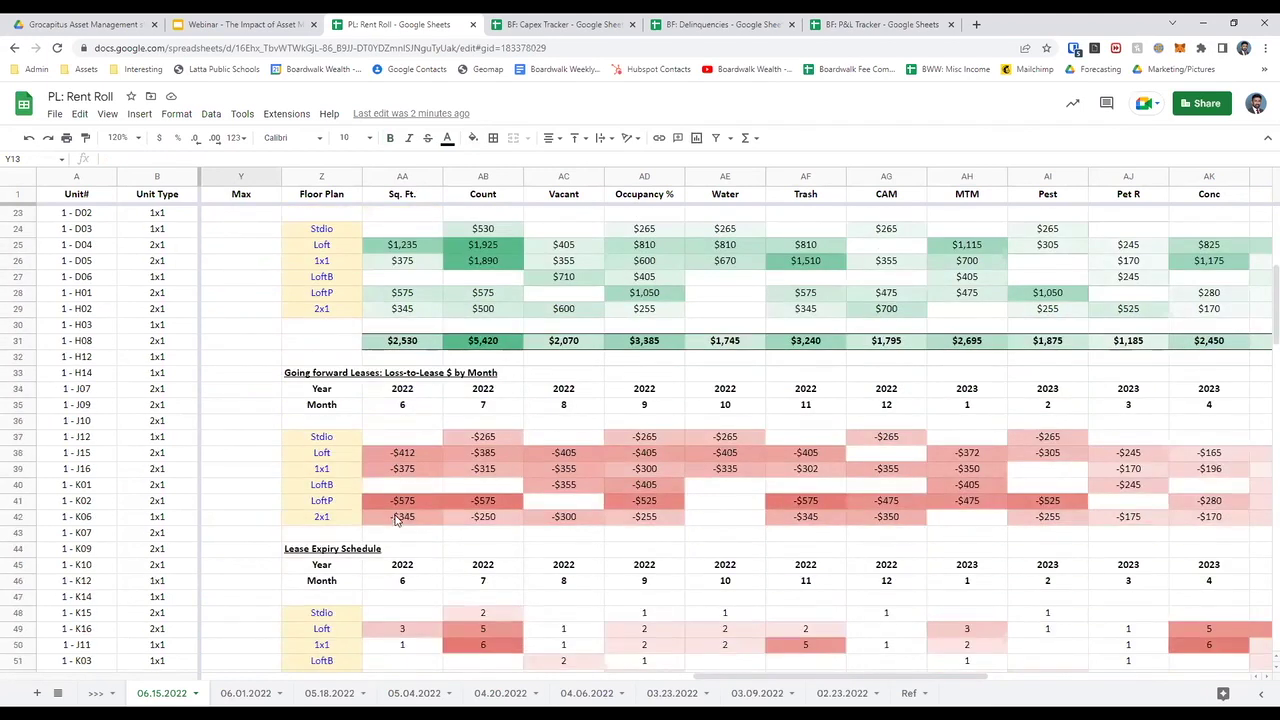
Clear the stray entry from cell Y13 and set the sheet zoom to 100%
{"action": "key", "text": "Delete"}
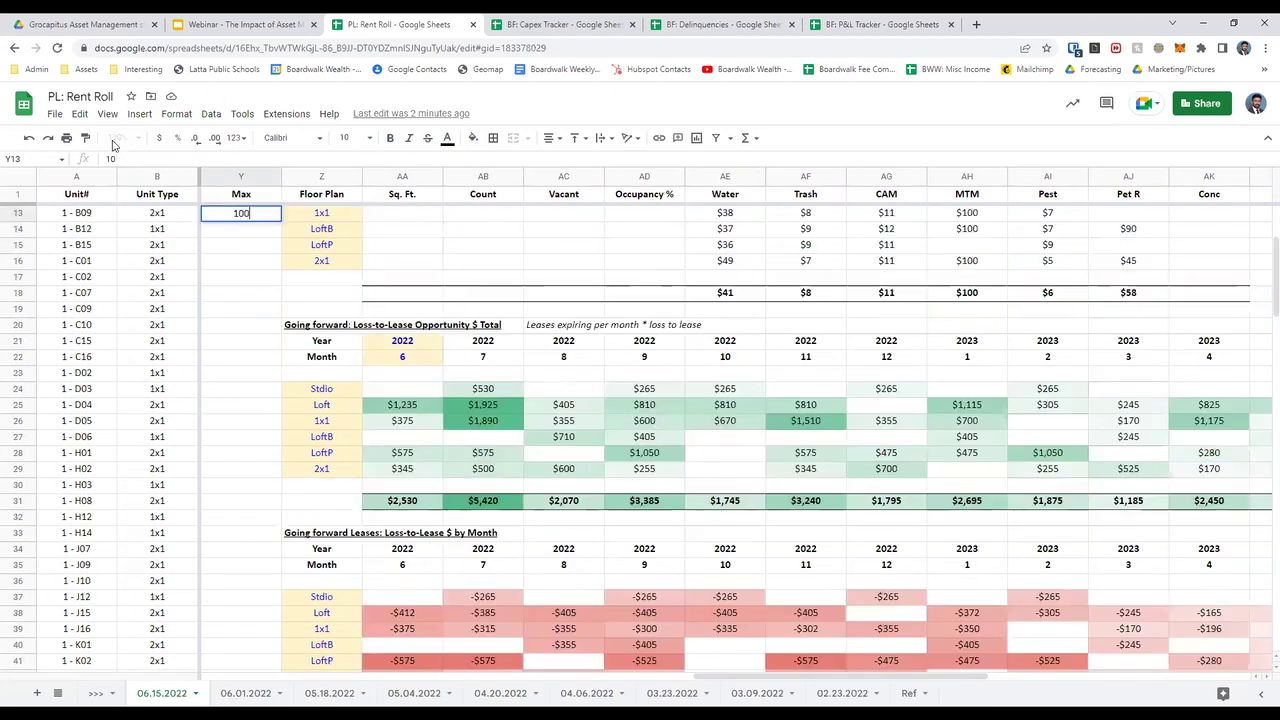
{"action": "left_click", "coordinate": [117, 138]}
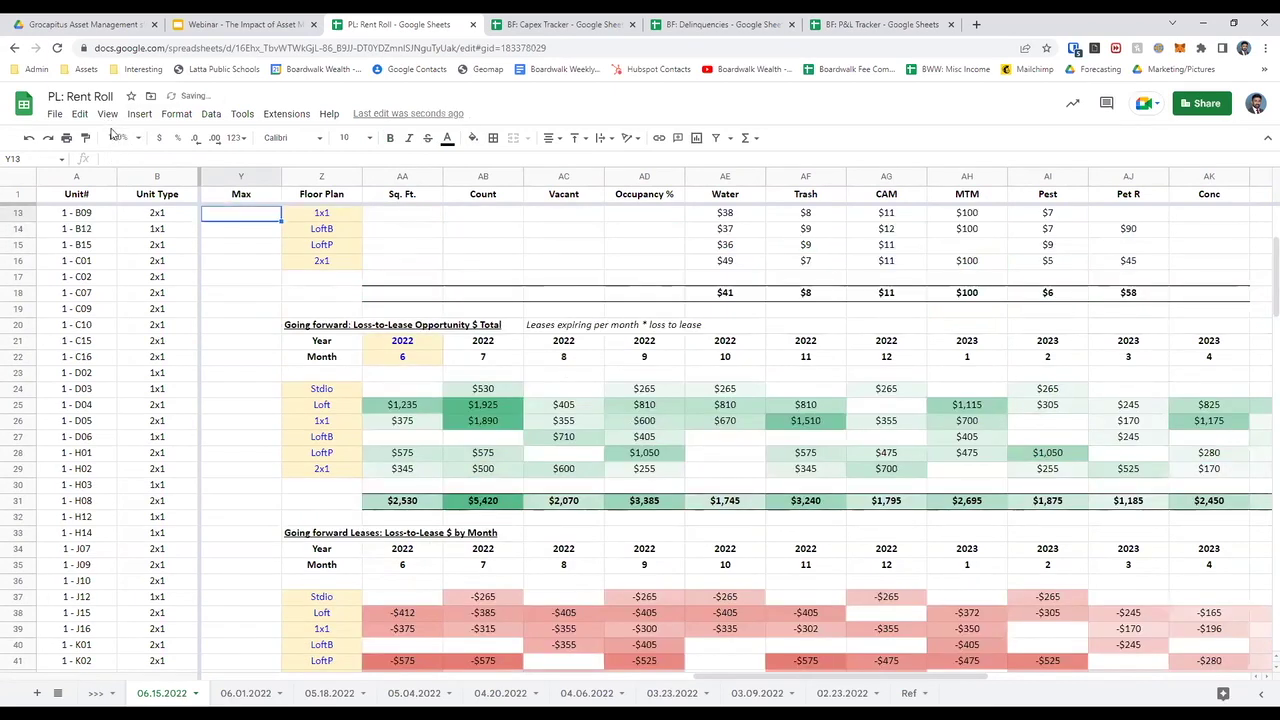
{"action": "type", "text": "85"}
{"action": "key", "text": "Return"}
Highlight the Lease Begins and Lease Ends columns of the unit list
{"action": "left_click", "coordinate": [115, 245]}
{"action": "key", "text": "Right"}
{"action": "key", "text": "Right"}
{"action": "key", "text": "Right"}
{"action": "key", "text": "Right"}
{"action": "key", "text": "Right"}
{"action": "key", "text": "Right"}
{"action": "key", "text": "Right"}
{"action": "key", "text": "Right"}
{"action": "key", "text": "Right"}
{"action": "key", "text": "Right"}
{"action": "key", "text": "Right"}
{"action": "key", "text": "Right"}
{"action": "key", "text": "Right"}
{"action": "key", "text": "Right"}
{"action": "key", "text": "Up"}
{"action": "key", "text": "Up"}
{"action": "key", "text": "Up"}
{"action": "key", "text": "shift+Right"}
{"action": "key", "text": "Right"}
{"action": "key", "text": "Right"}
{"action": "key", "text": "Right"}
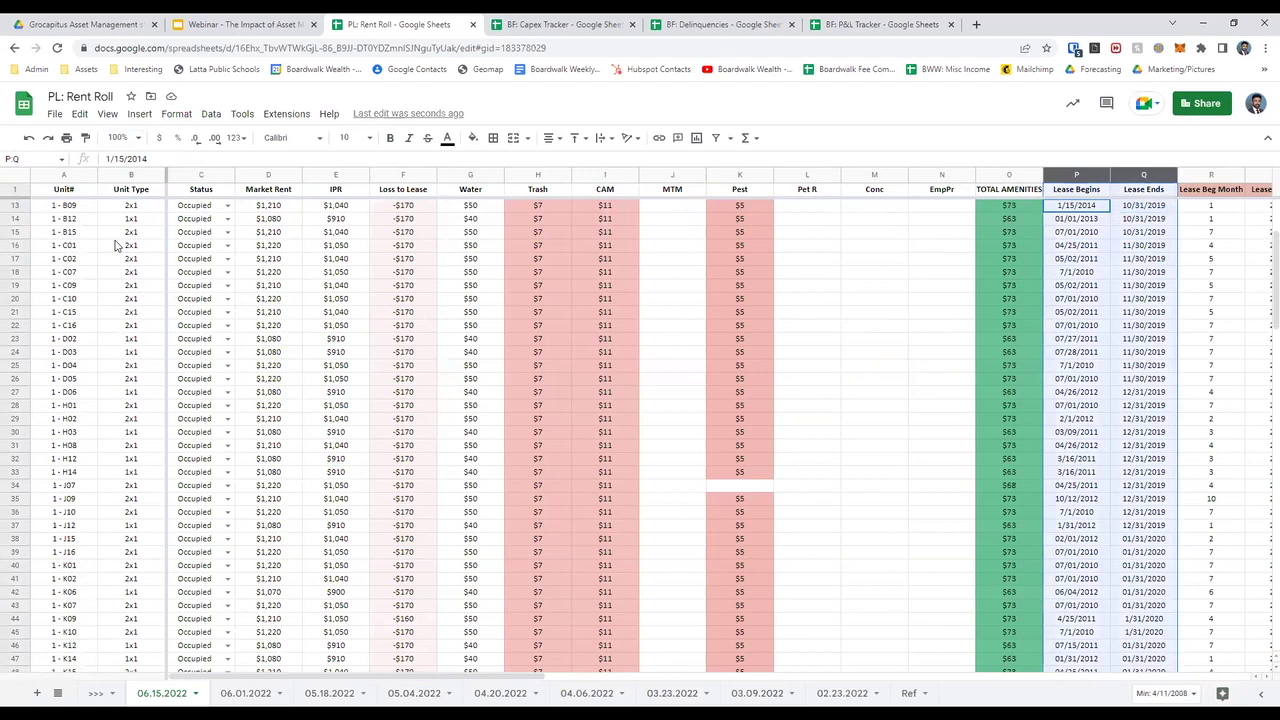
{"action": "key", "text": "ctrl+space"}
Examine the lease date breakdown along row 13 up to the Term (Months) formula in V13
{"action": "key", "text": "Left"}
{"action": "key", "text": "Right"}
{"action": "key", "text": "Right"}
{"action": "key", "text": "Right"}
{"action": "key", "text": "Right"}
{"action": "key", "text": "Right"}
{"action": "key", "text": "Right"}
{"action": "key", "text": "Right"}
{"action": "key", "text": "Right"}
{"action": "key", "text": "Right"}
{"action": "key", "text": "Right"}
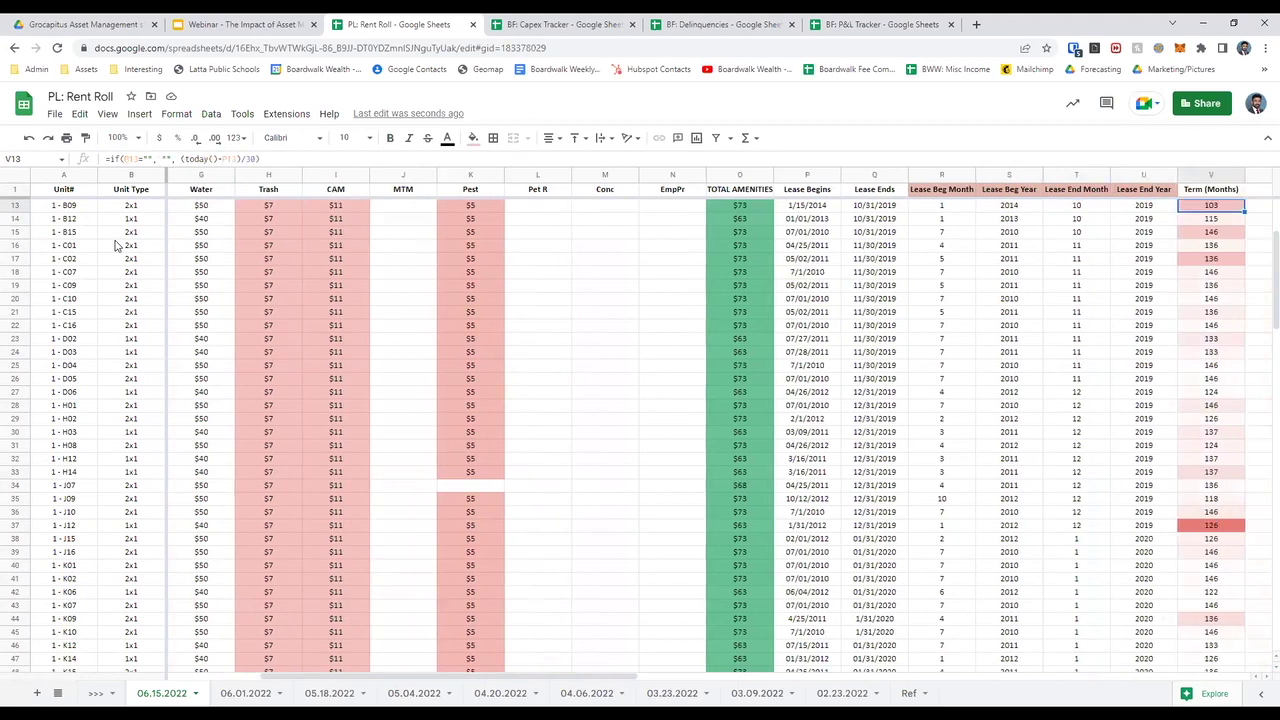
Return to the Loss to Lease summary and inspect the formulas in AN13 and AN11
{"action": "key", "text": "Right"}
{"action": "key", "text": "Right"}
{"action": "key", "text": "Right"}
{"action": "key", "text": "Right"}
{"action": "key", "text": "Right"}
{"action": "key", "text": "Right"}
{"action": "key", "text": "Right"}
{"action": "key", "text": "Right"}
{"action": "key", "text": "Right"}
{"action": "key", "text": "Right"}
{"action": "key", "text": "Right"}
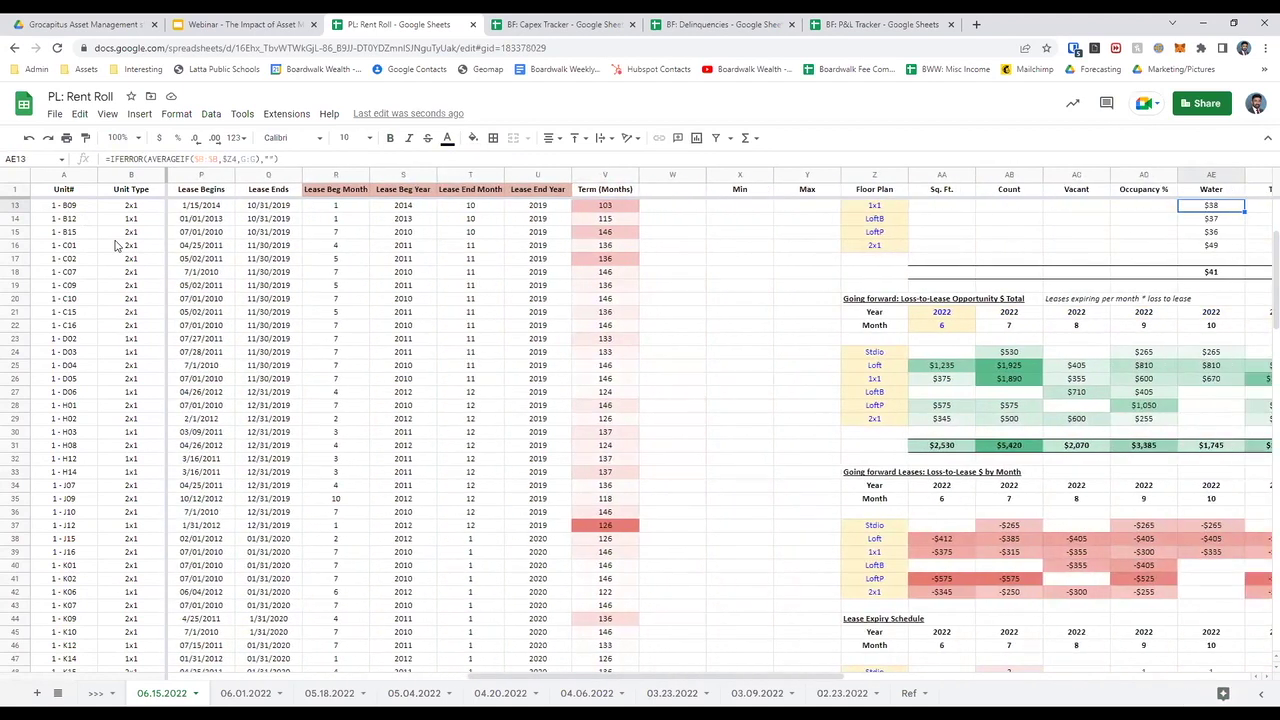
{"action": "key", "text": "Right"}
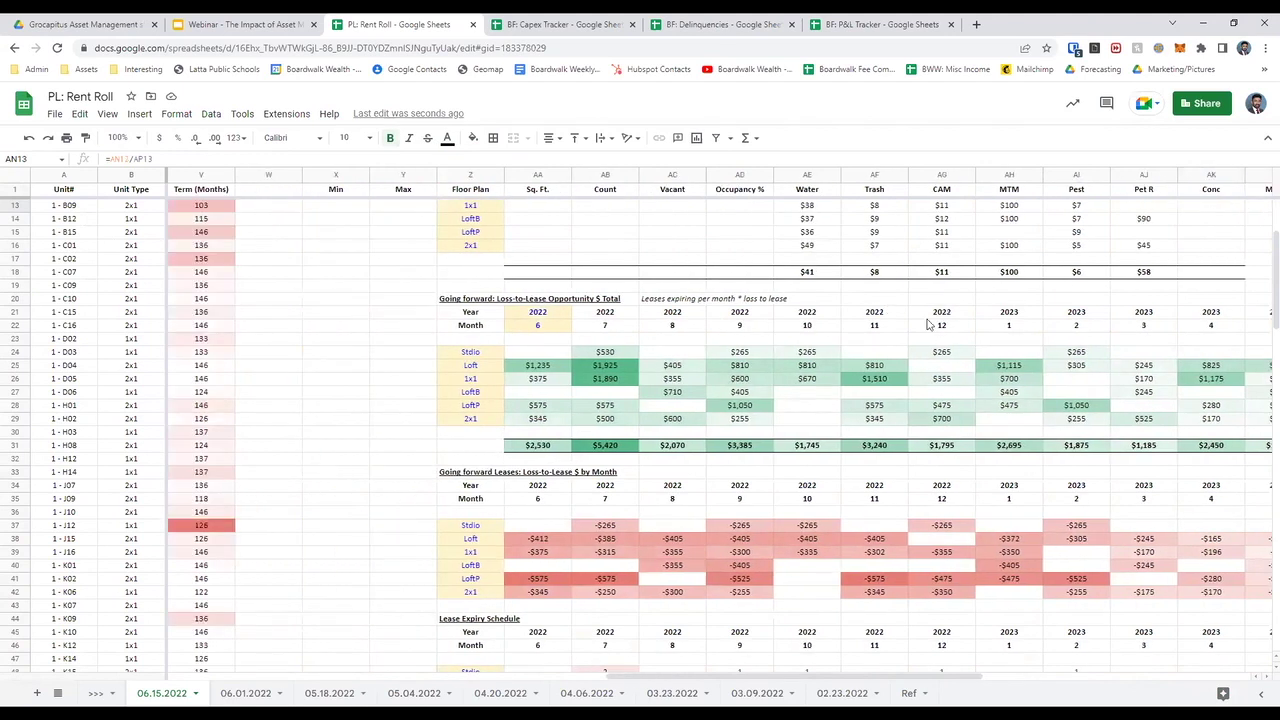
{"action": "scroll", "coordinate": [1190, 309], "scroll_direction": "up", "scroll_amount": 2}
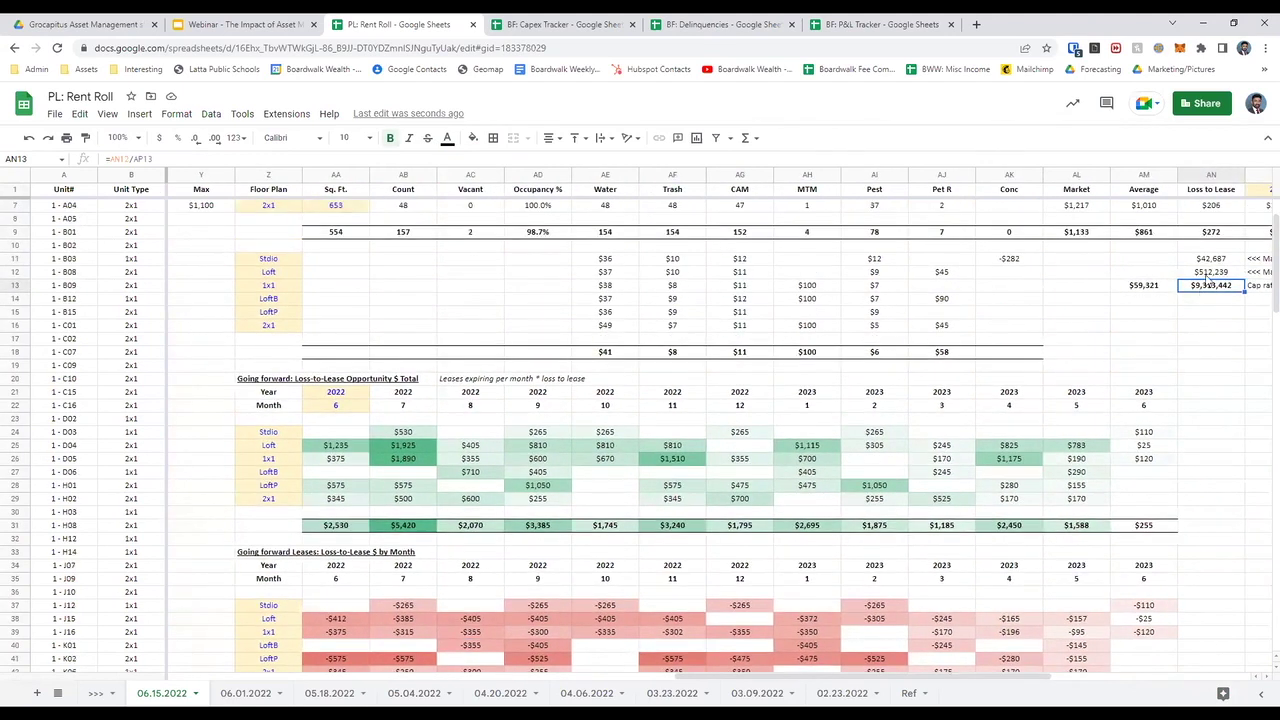
{"action": "left_click", "coordinate": [1210, 261]}
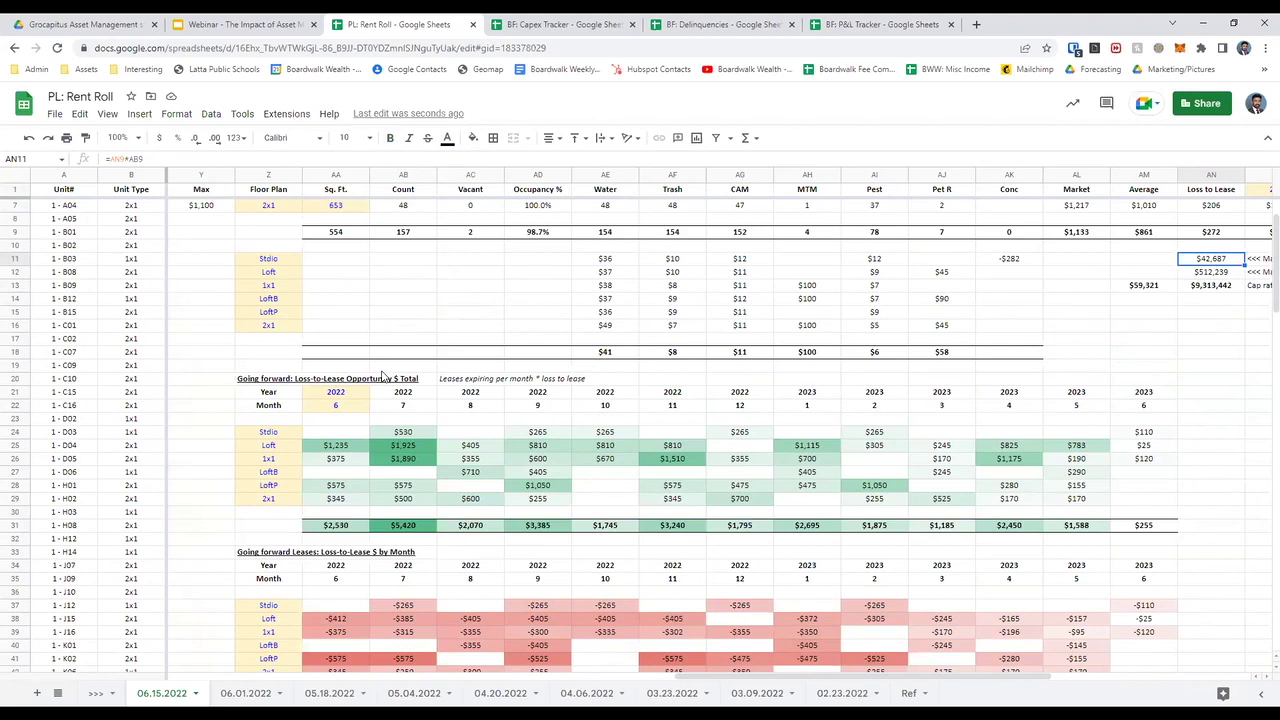
Highlight months 6 through 12 of 2022 in the Loss-to-Lease Opportunity table, AA22:AG22
{"action": "left_click", "coordinate": [344, 406]}
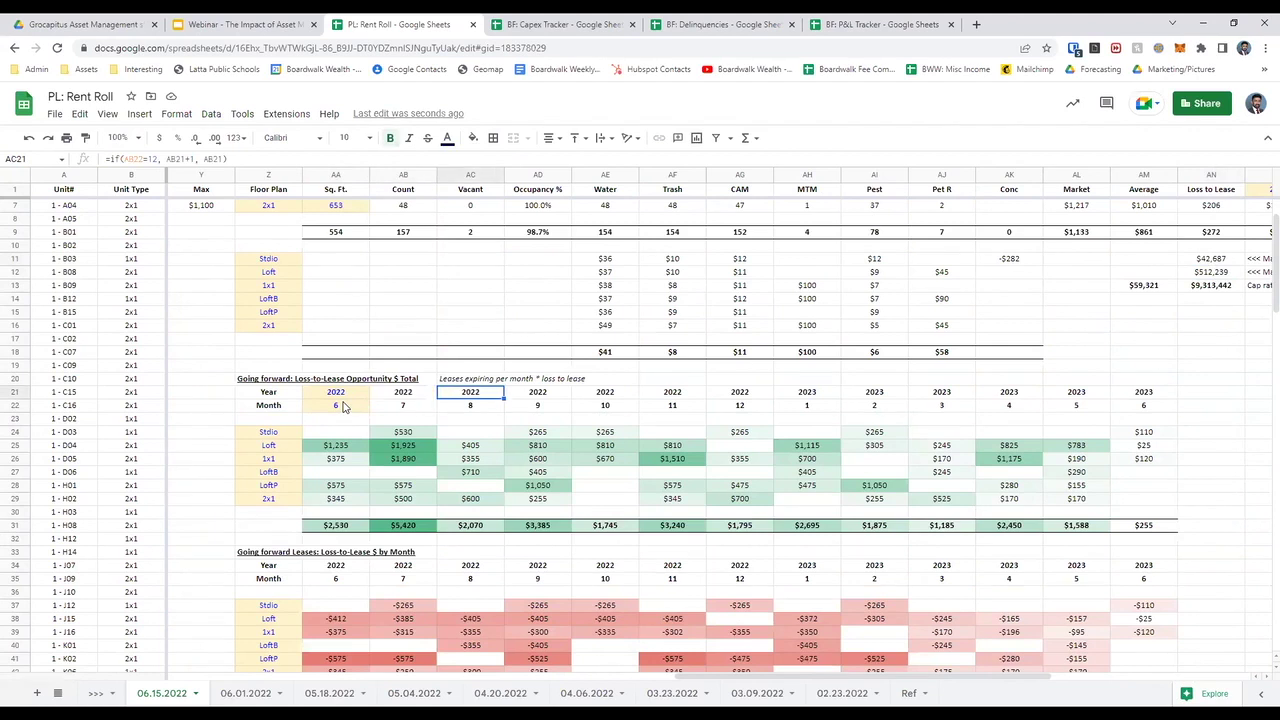
{"action": "key", "text": "shift+Right"}
{"action": "key", "text": "shift+Right"}
{"action": "key", "text": "shift+Right"}
{"action": "key", "text": "shift+Right"}
{"action": "key", "text": "shift+Right"}
{"action": "key", "text": "shift+Right"}
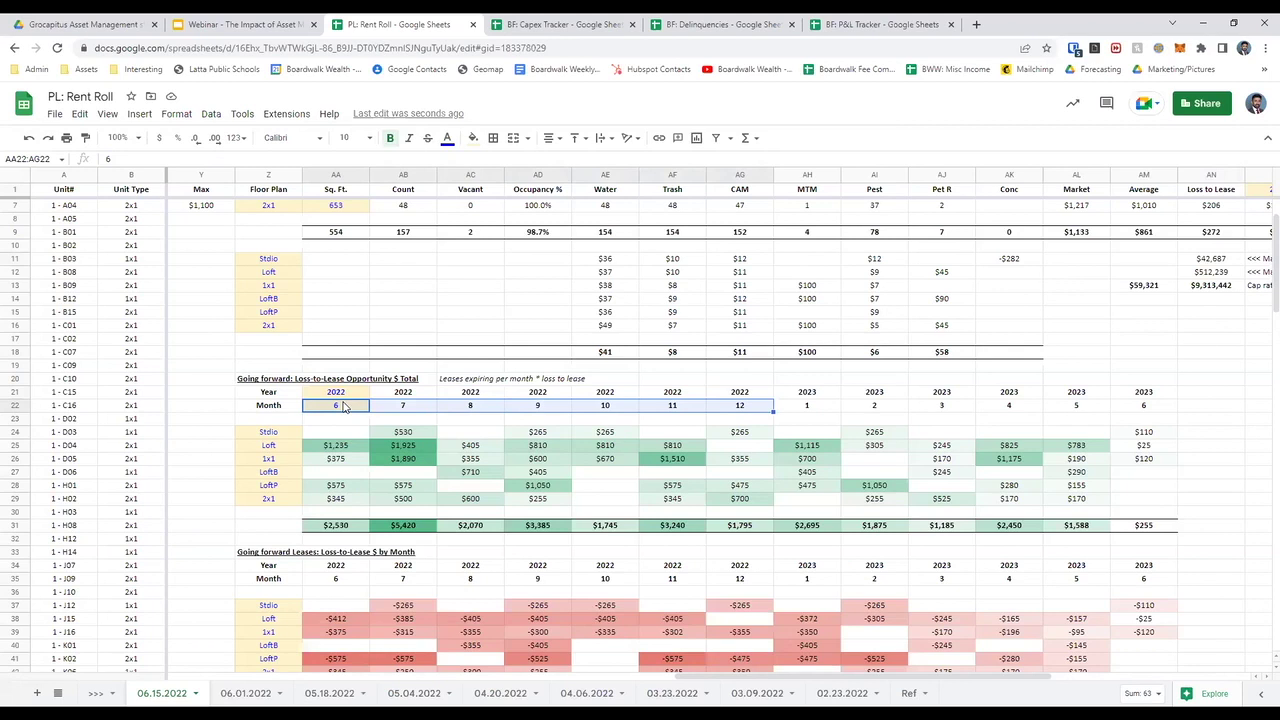
Inspect the 1x1 opportunity formula for June 2022 in cell AA26
{"action": "scroll", "coordinate": [398, 328], "scroll_direction": "down", "scroll_amount": 2}
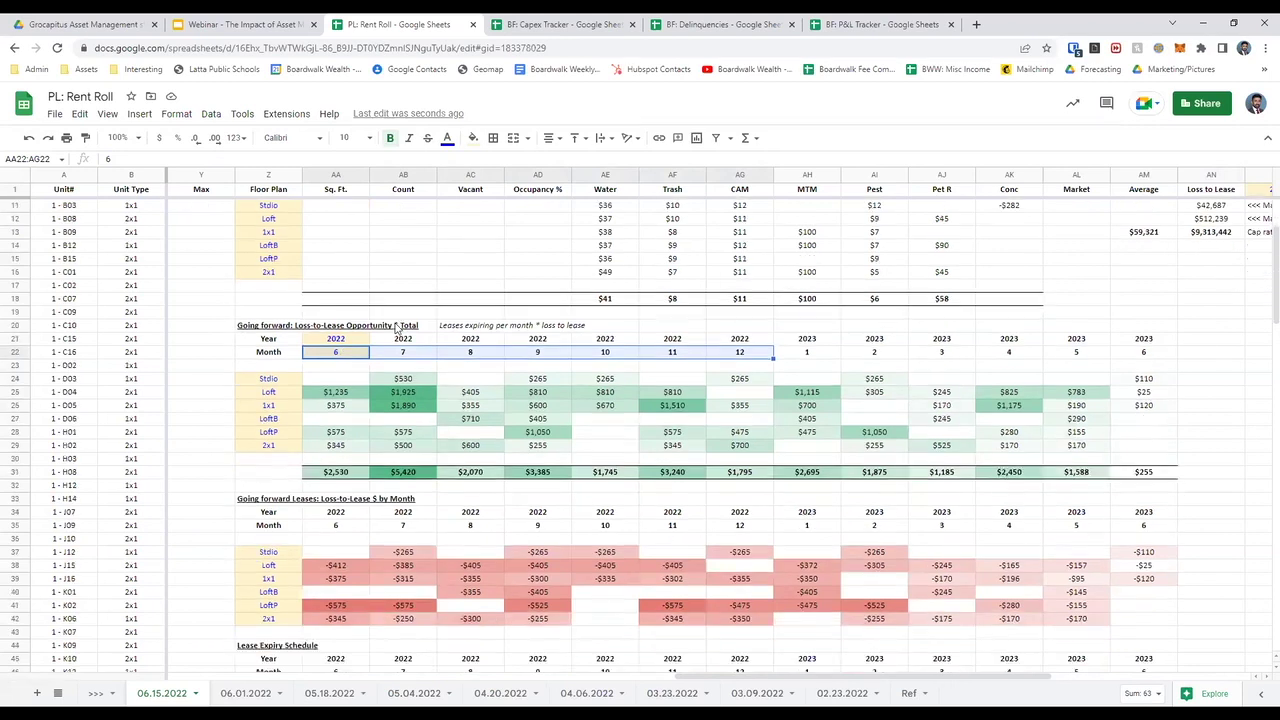
{"action": "left_click", "coordinate": [335, 405]}
{"action": "scroll", "coordinate": [333, 406], "scroll_direction": "down", "scroll_amount": 3}
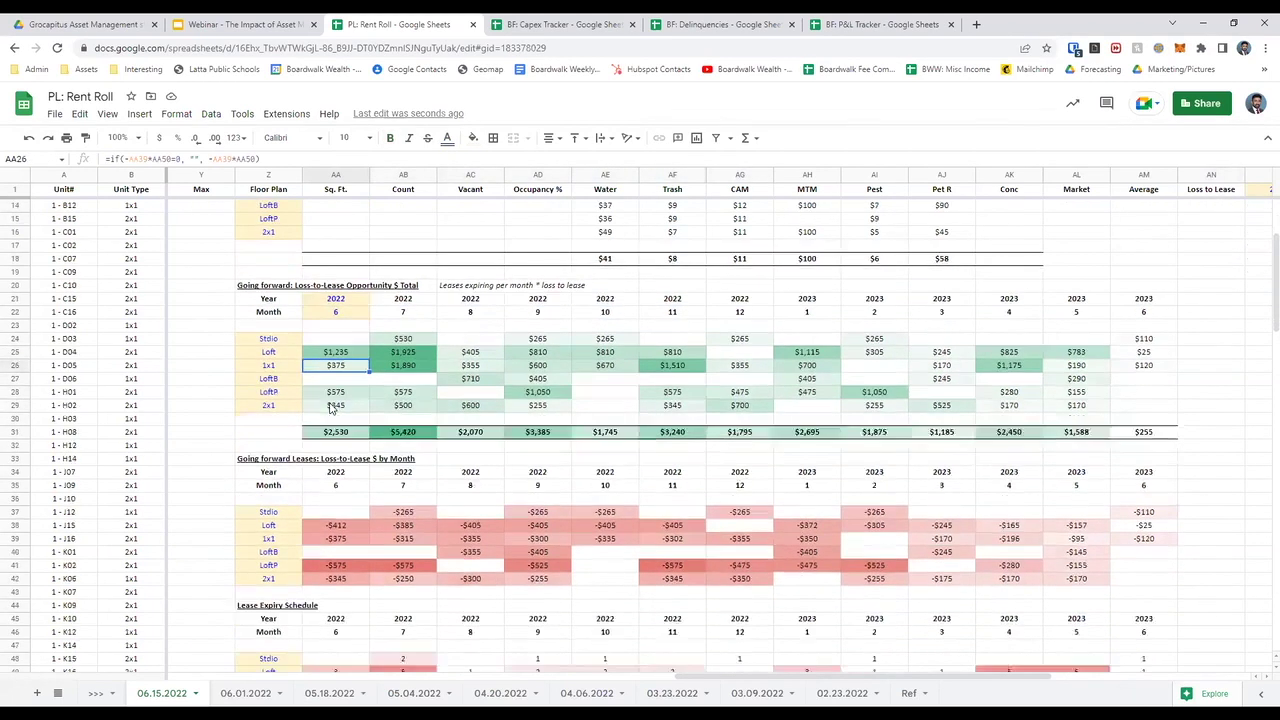
Examine the first year and month cells, AA34 and AA35, in the Going forward Leases: Loss-to-Lease $ by Month table
{"action": "scroll", "coordinate": [333, 408], "scroll_direction": "down", "scroll_amount": 3}
{"action": "left_click", "coordinate": [312, 342]}
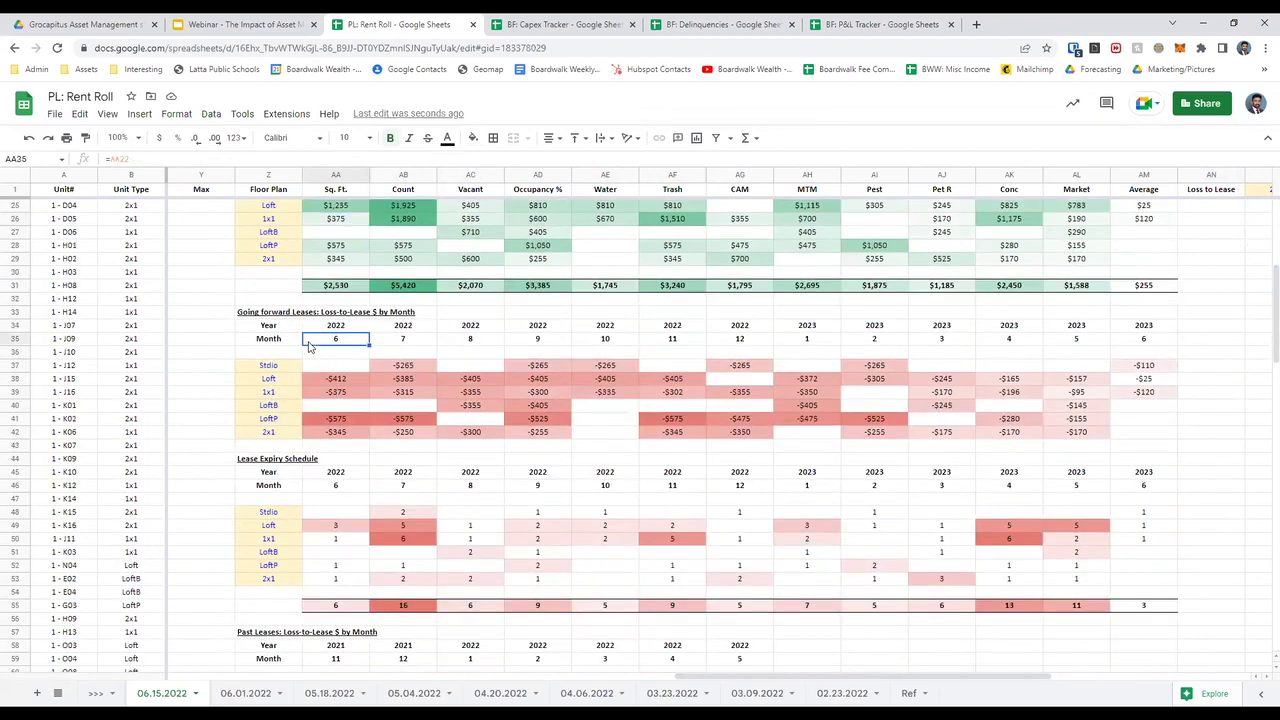
{"action": "key", "text": "Down"}
{"action": "key", "text": "Up"}
{"action": "key", "text": "Up"}
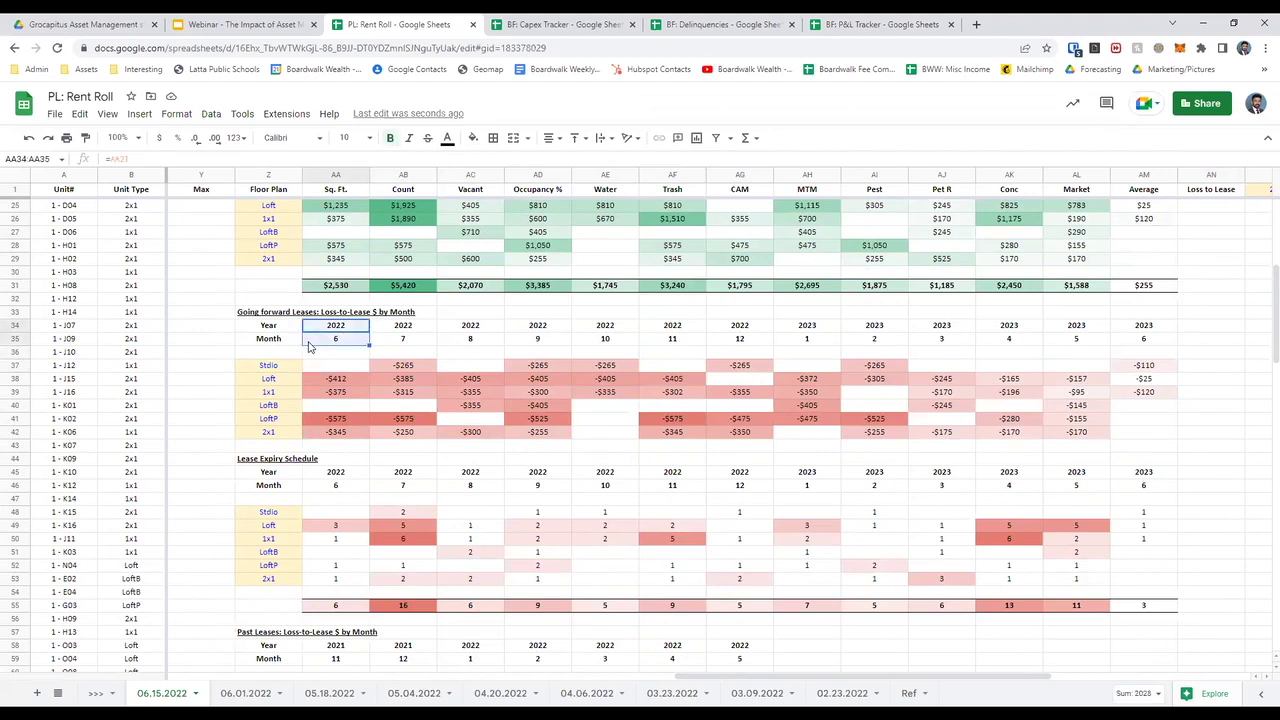
{"action": "key", "text": "Down"}
{"action": "key", "text": "Down"}
{"action": "key", "text": "Down"}
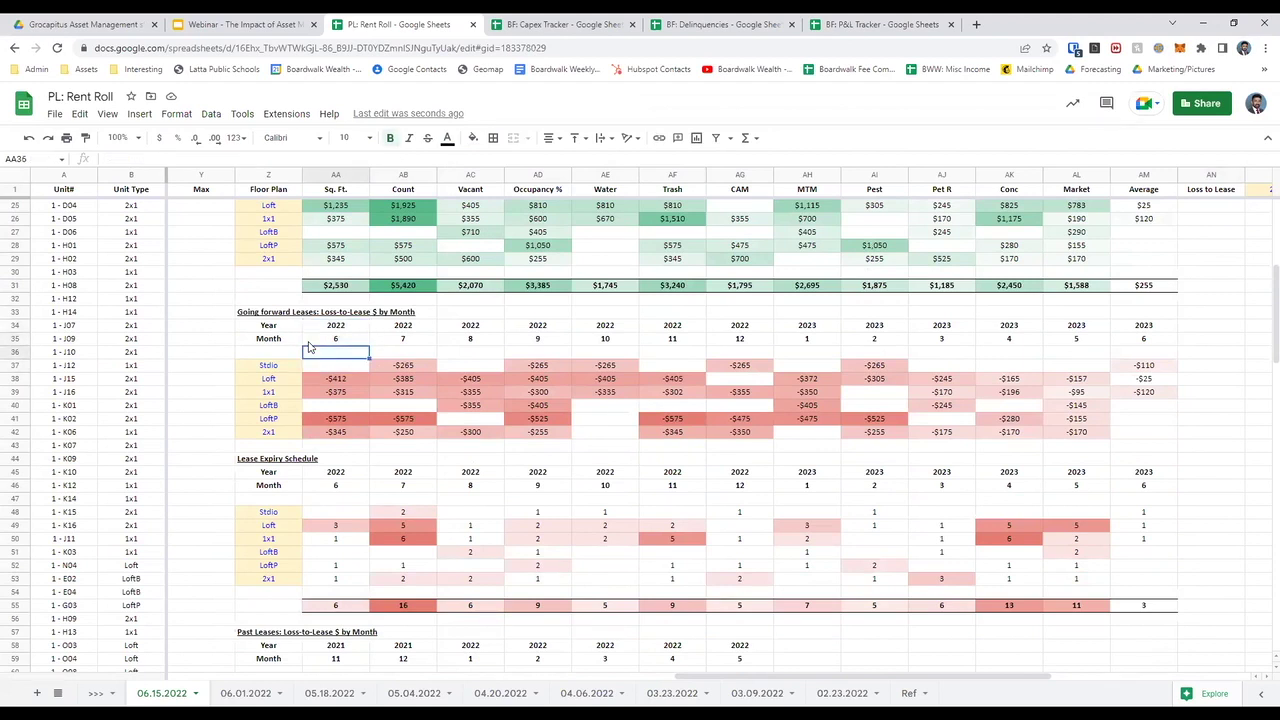
Highlight the June 2022 loss-to-lease amounts for all floor plans in AA37:AA42
{"action": "key", "text": "Left"}
{"action": "key", "text": "Right"}
{"action": "key", "text": "shift+Down"}
{"action": "key", "text": "shift+Down"}
{"action": "key", "text": "shift+Down"}
{"action": "key", "text": "shift+Down"}
{"action": "key", "text": "shift+Down"}
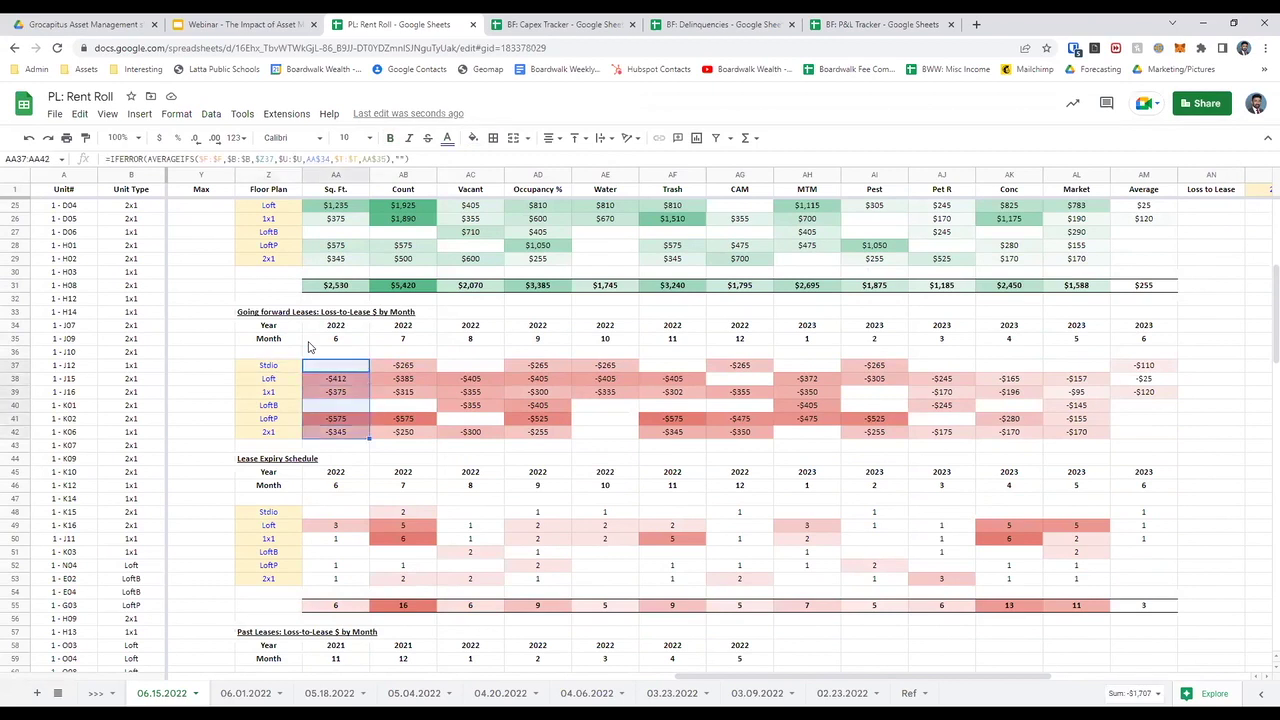
Highlight the floor plan labels beside the going-forward loss-to-lease table, starting at Stdio in Z37
{"action": "key", "text": "Left"}
{"action": "key", "text": "shift+Down"}
{"action": "key", "text": "shift+Down"}
{"action": "key", "text": "shift+Down"}
{"action": "key", "text": "shift+Down"}
{"action": "key", "text": "shift+Down"}
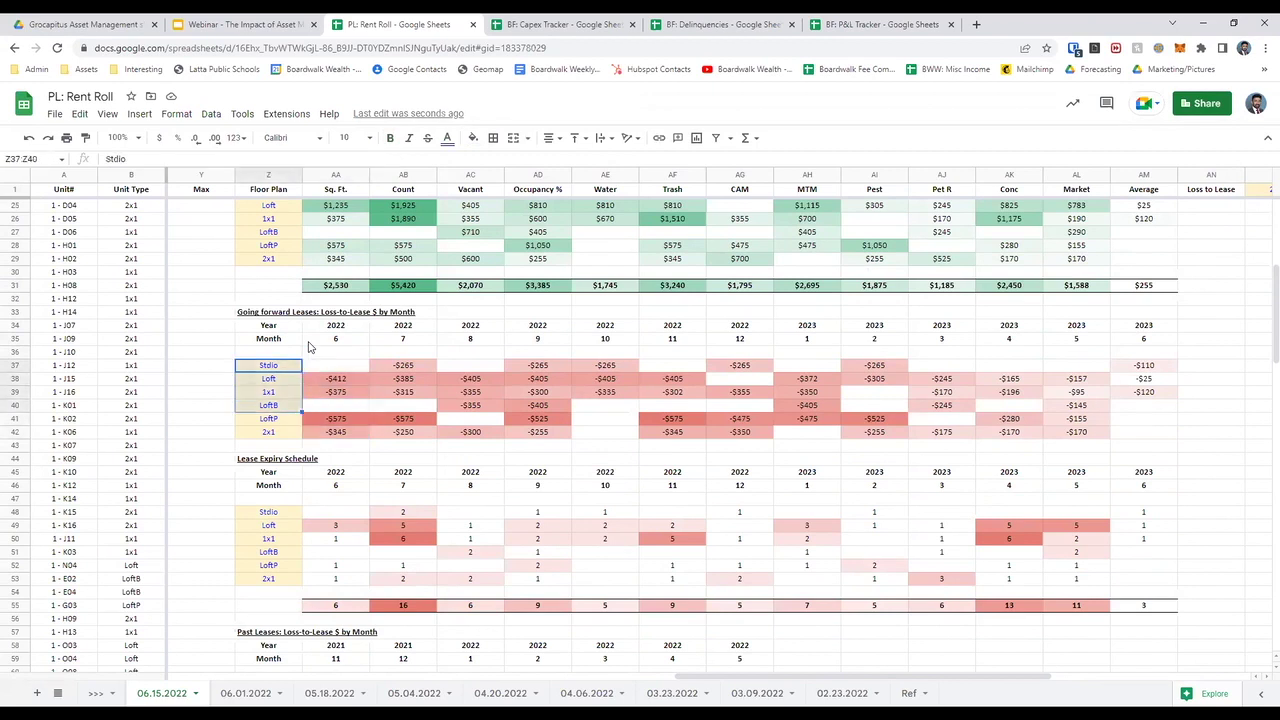
Highlight the full grid of going-forward loss-to-lease amounts by floor plan and month, AA37:AM42
{"action": "key", "text": "Right"}
{"action": "key", "text": "shift+Down"}
{"action": "key", "text": "shift+Down"}
{"action": "key", "text": "shift+Down"}
{"action": "key", "text": "shift+Down"}
{"action": "key", "text": "shift+Down"}
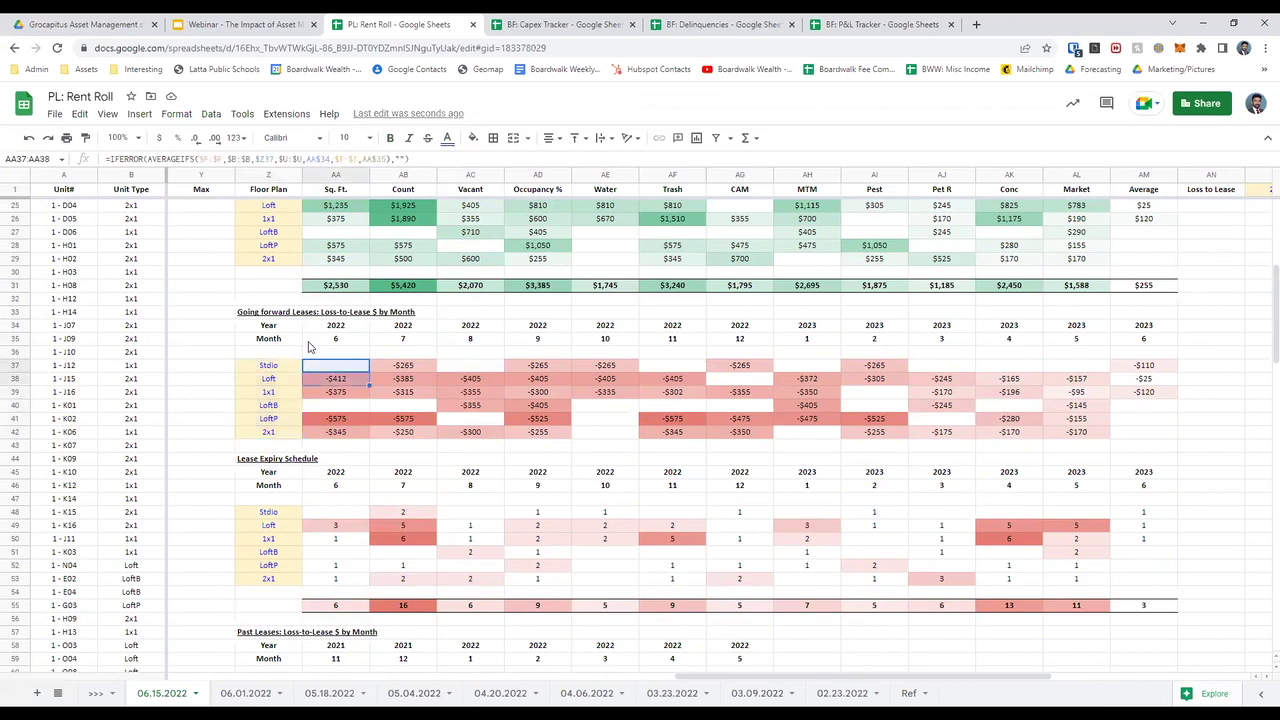
{"action": "key", "text": "shift+Right"}
{"action": "key", "text": "shift+Right"}
{"action": "key", "text": "shift+Right"}
{"action": "key", "text": "shift+Right"}
{"action": "key", "text": "shift+Right"}
{"action": "key", "text": "shift+Right"}
{"action": "key", "text": "shift+Right"}
{"action": "key", "text": "shift+Right"}
{"action": "key", "text": "shift+Right"}
{"action": "key", "text": "shift+Right"}
{"action": "key", "text": "shift+Right"}
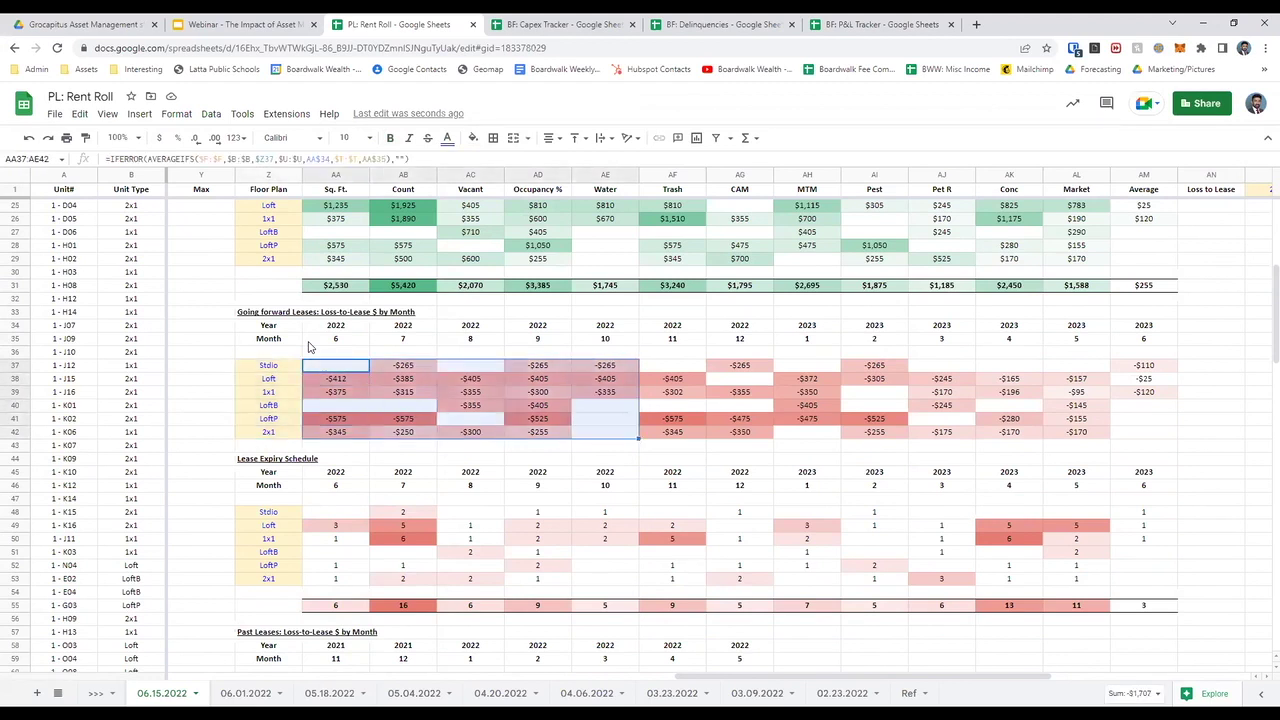
{"action": "key", "text": "shift+Right"}
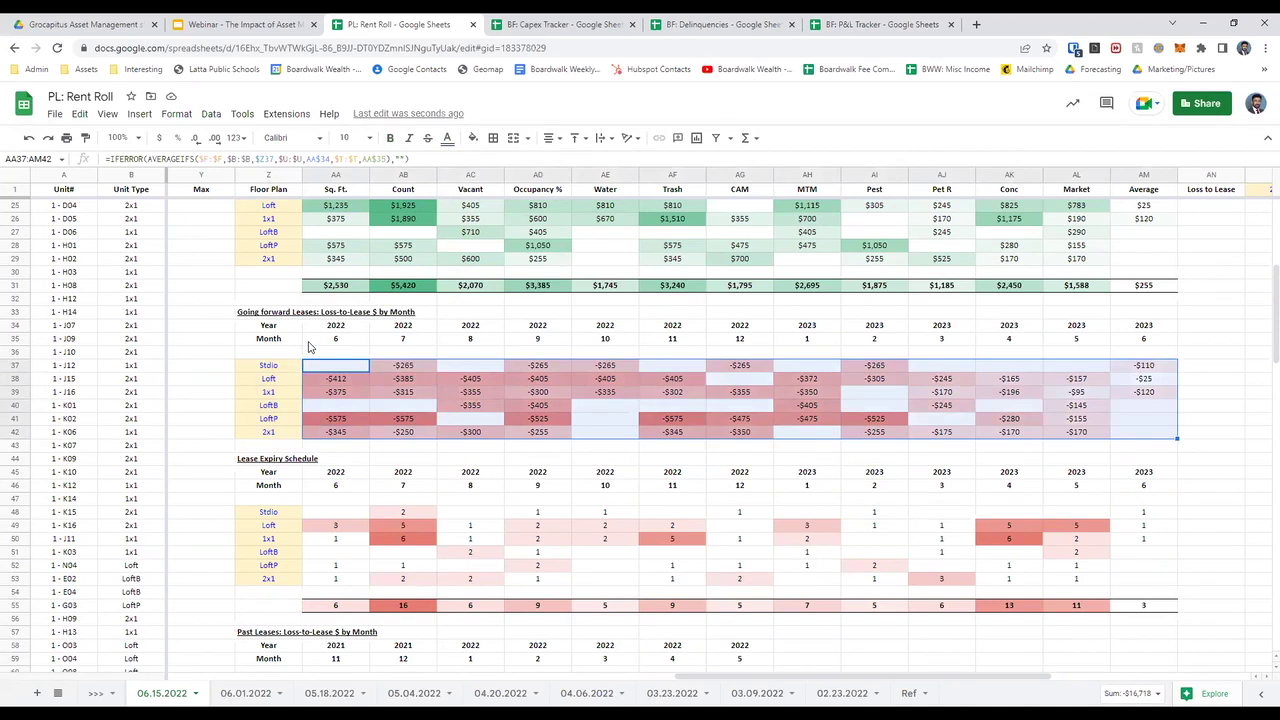
Move to the Lease Expiry Schedule and inspect the Stdio count formula for June 2022 in AA48
{"action": "key", "text": "Down"}
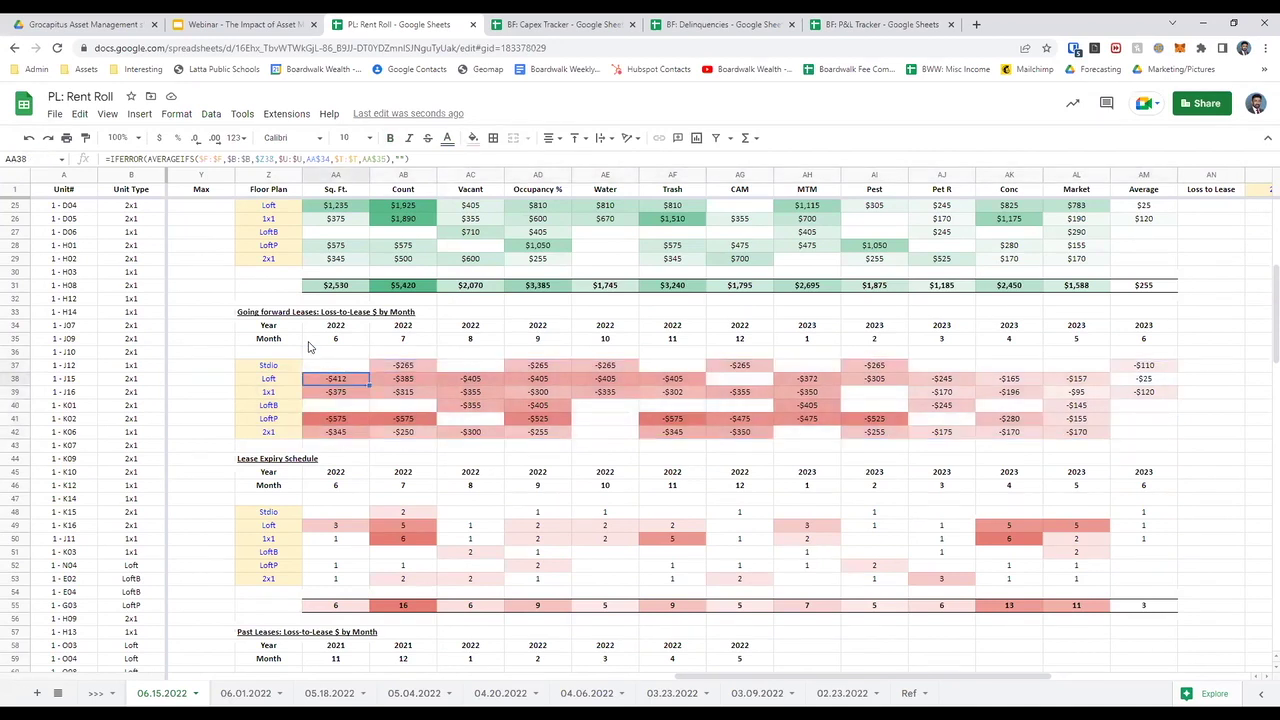
{"action": "key", "text": "Down"}
{"action": "key", "text": "Down"}
{"action": "key", "text": "Down"}
{"action": "key", "text": "Down"}
{"action": "key", "text": "Down"}
{"action": "key", "text": "Down"}
{"action": "key", "text": "Down"}
{"action": "key", "text": "Down"}
{"action": "key", "text": "Down"}
{"action": "key", "text": "Down"}
{"action": "key", "text": "Down"}
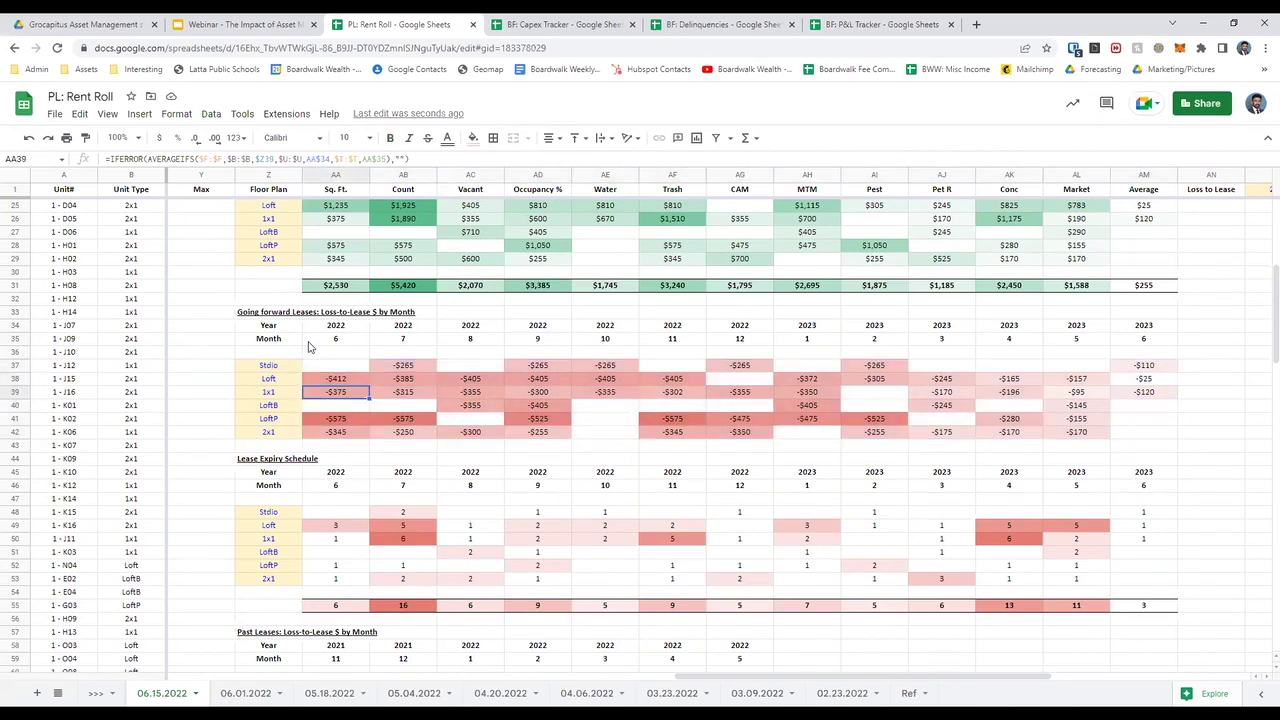
{"action": "key", "text": "Up"}
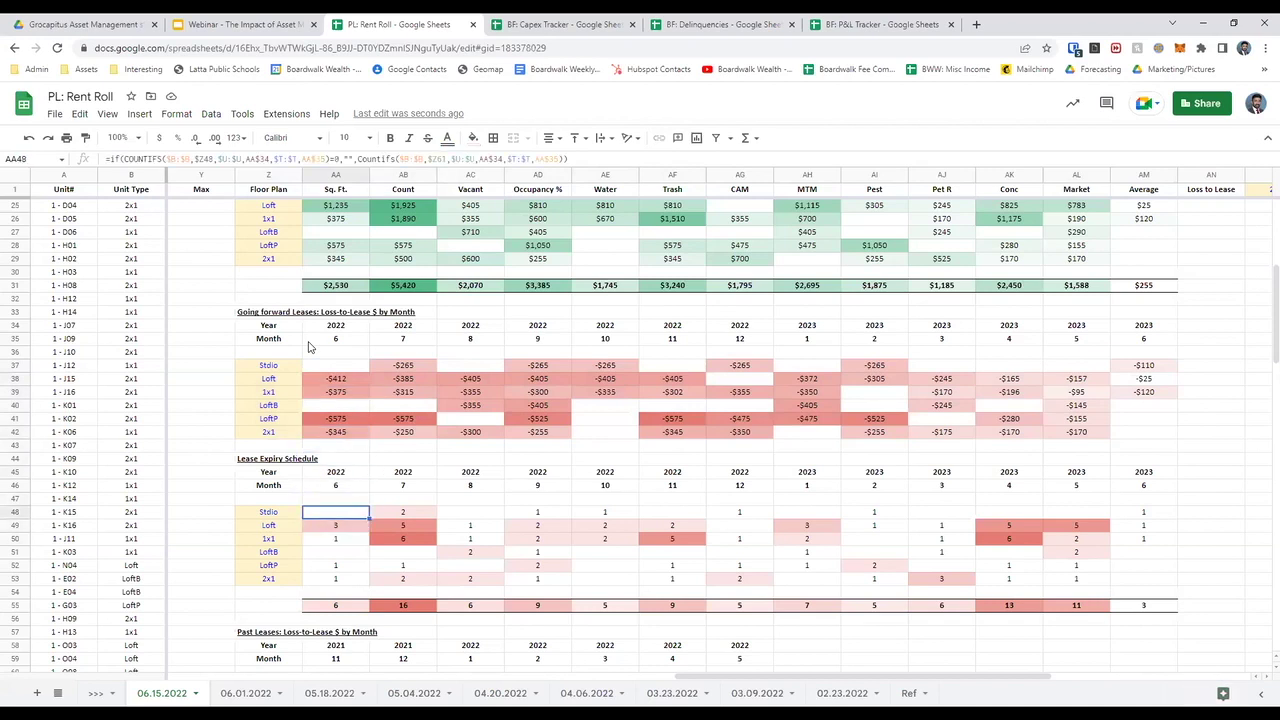
Highlight the June 2022 lease expiry counts for all floor plans in AA48:AA53
{"action": "key", "text": "shift+Down"}
{"action": "key", "text": "shift+Down"}
{"action": "key", "text": "shift+Down"}
{"action": "key", "text": "shift+Down"}
{"action": "key", "text": "shift+Down"}
{"action": "key", "text": "shift+Down"}
{"action": "key", "text": "shift+Up"}
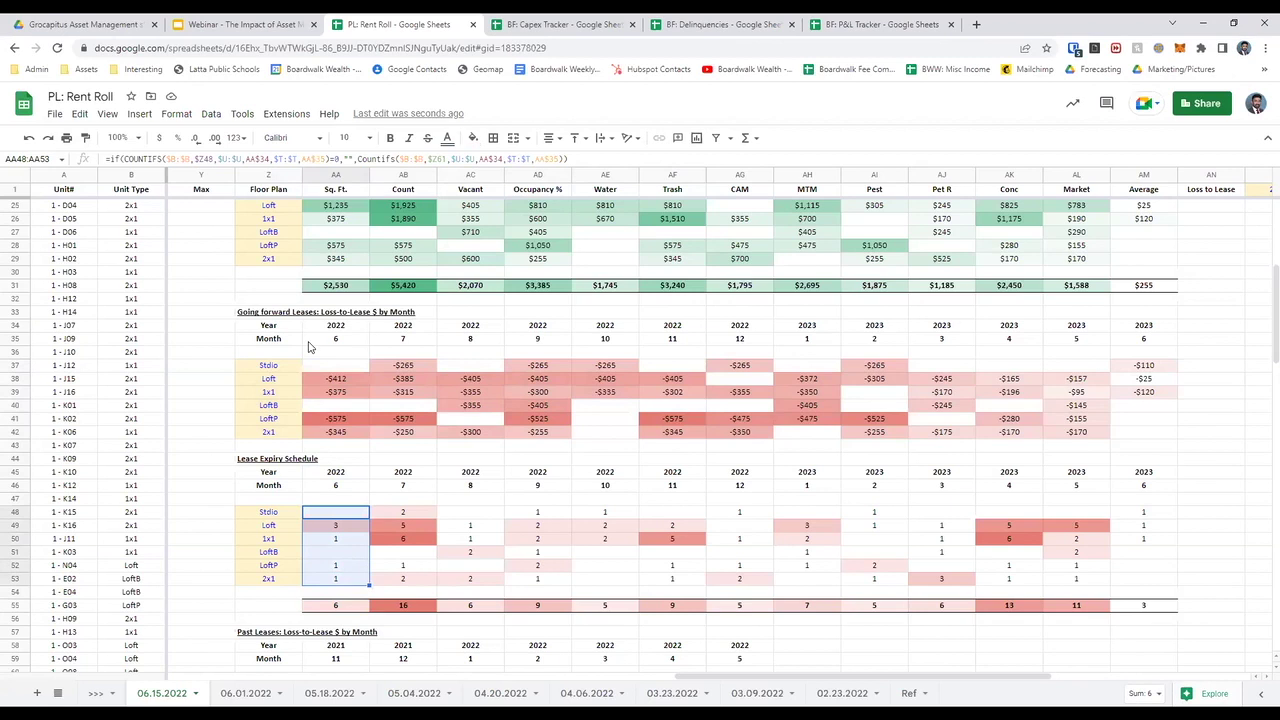
Inspect the June 2022 Loft opportunity formula in AA25 and its source amount in AA38
{"action": "scroll", "coordinate": [368, 307], "scroll_direction": "up", "scroll_amount": 2}
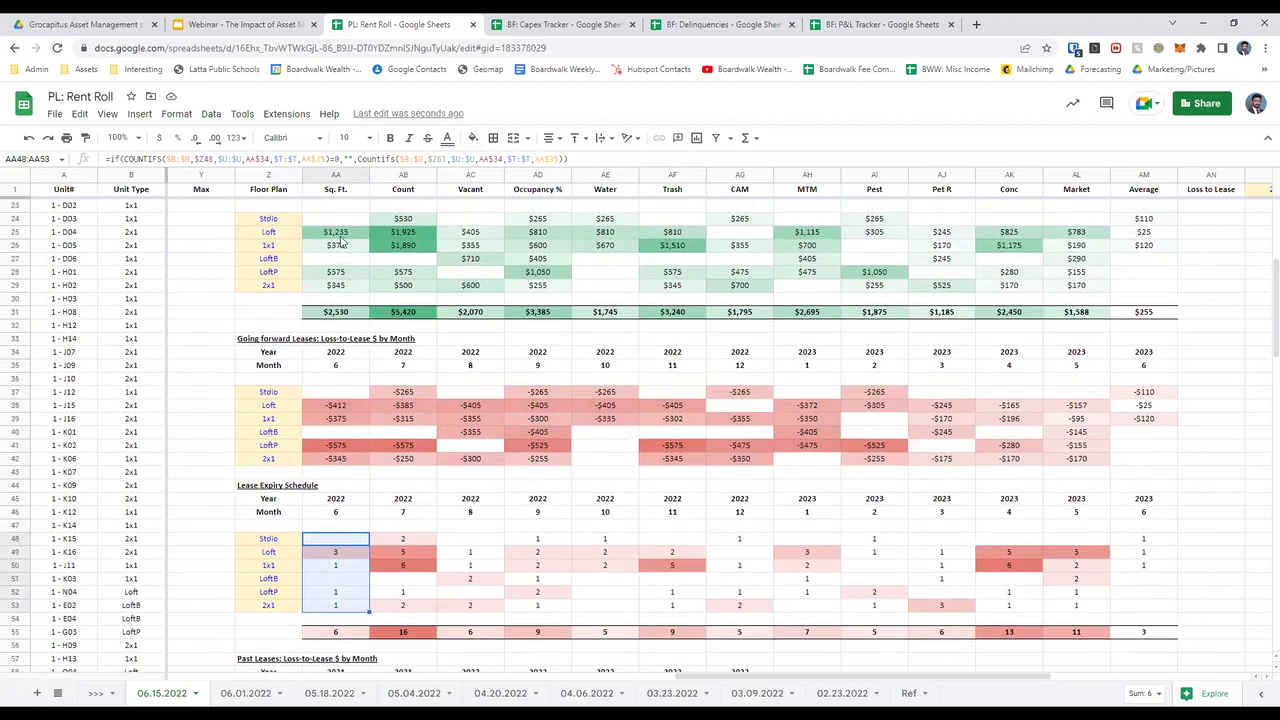
{"action": "left_click", "coordinate": [340, 238]}
{"action": "double_click", "coordinate": [342, 238]}
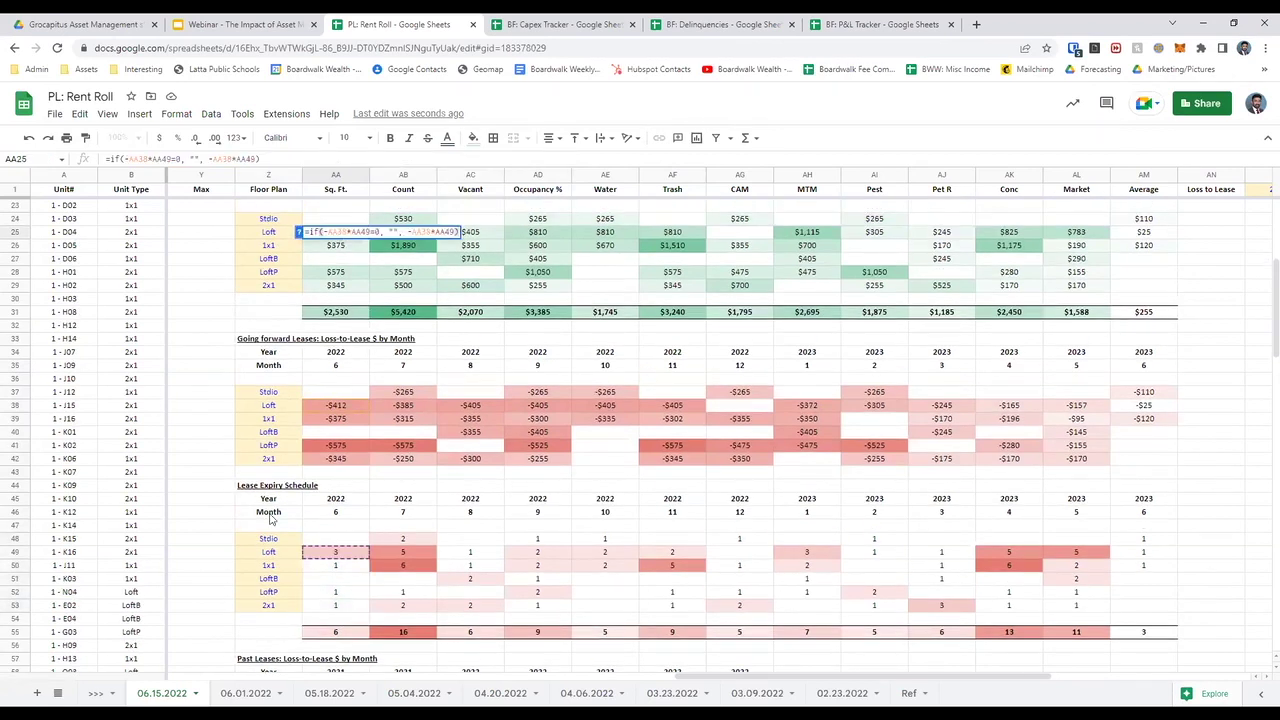
{"action": "key", "text": "Escape"}
{"action": "left_click", "coordinate": [330, 406]}
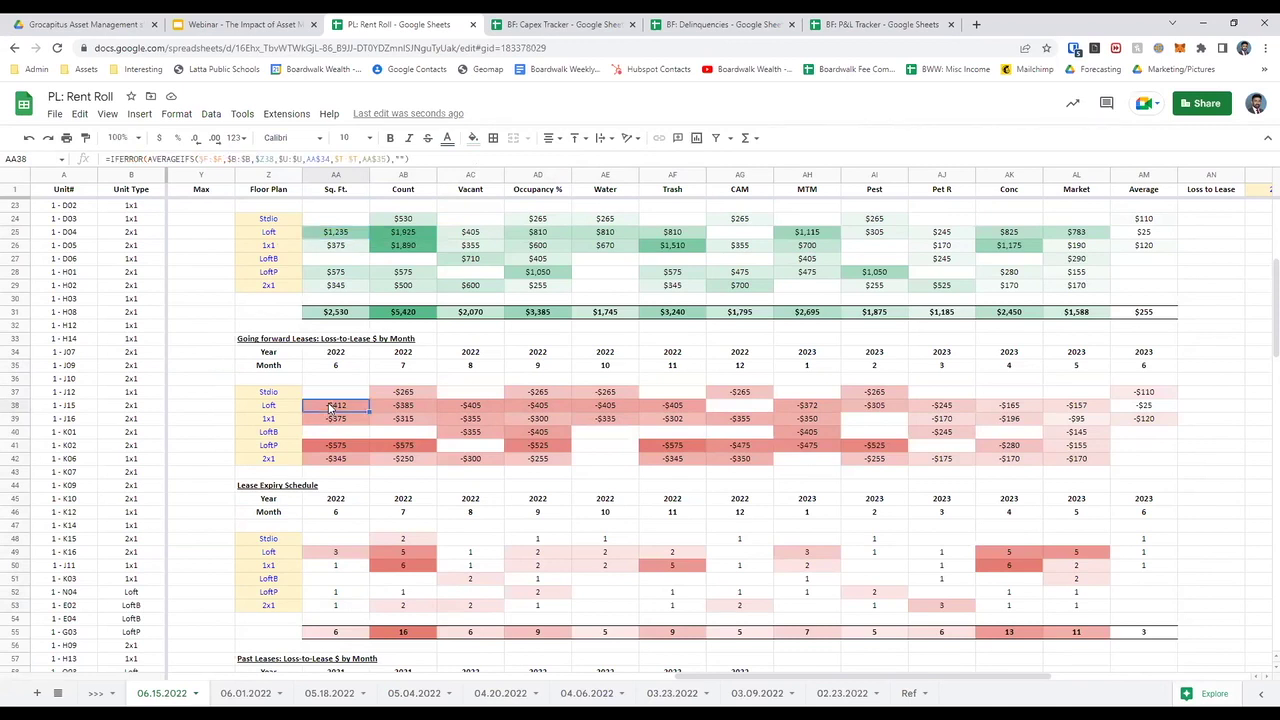
{"action": "double_click", "coordinate": [365, 237]}
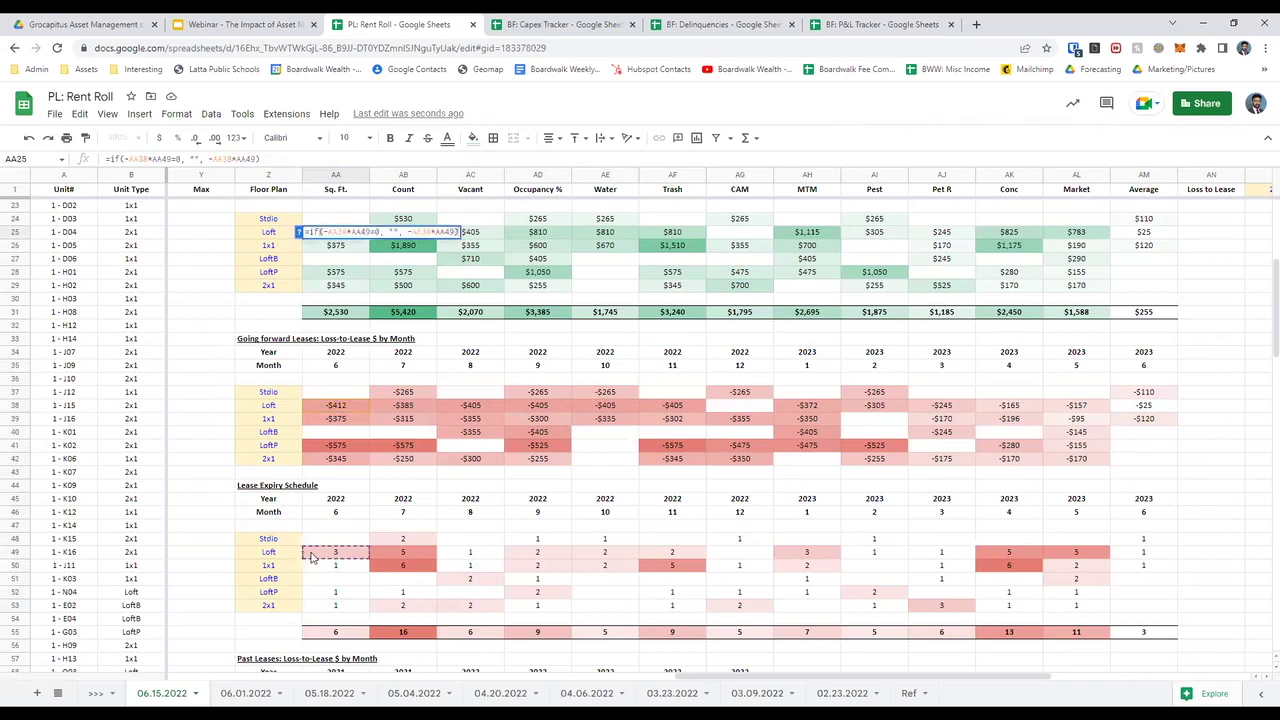
{"action": "key", "text": "Escape"}
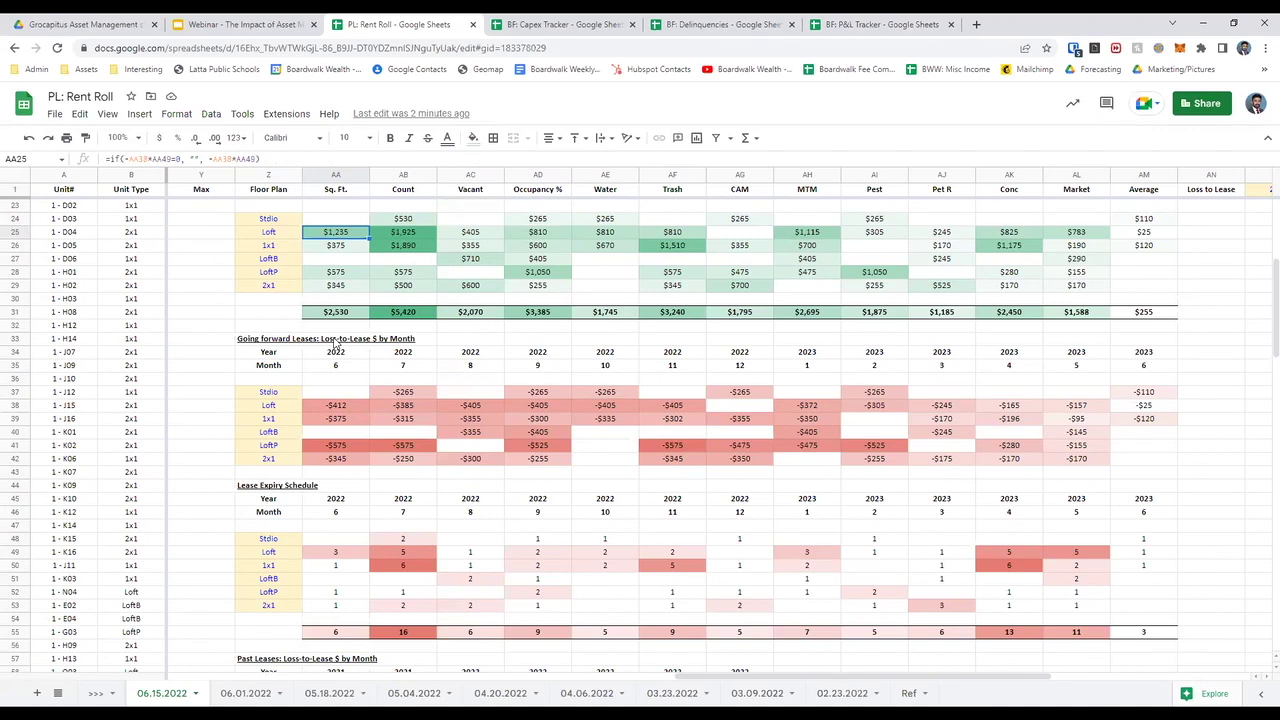
Step through the June 2022 column of the Loss-to-Lease Opportunity table down to its monthly total in AA31
{"action": "key", "text": "Up"}
{"action": "key", "text": "Up"}
{"action": "key", "text": "Up"}
{"action": "key", "text": "Up"}
{"action": "key", "text": "Up"}
{"action": "key", "text": "Up"}
{"action": "key", "text": "Down"}
{"action": "key", "text": "Down"}
{"action": "key", "text": "Down"}
{"action": "key", "text": "Down"}
{"action": "key", "text": "Down"}
{"action": "key", "text": "Down"}
{"action": "key", "text": "Down"}
{"action": "key", "text": "Down"}
{"action": "key", "text": "Down"}
{"action": "key", "text": "Down"}
{"action": "key", "text": "Down"}
{"action": "key", "text": "Down"}
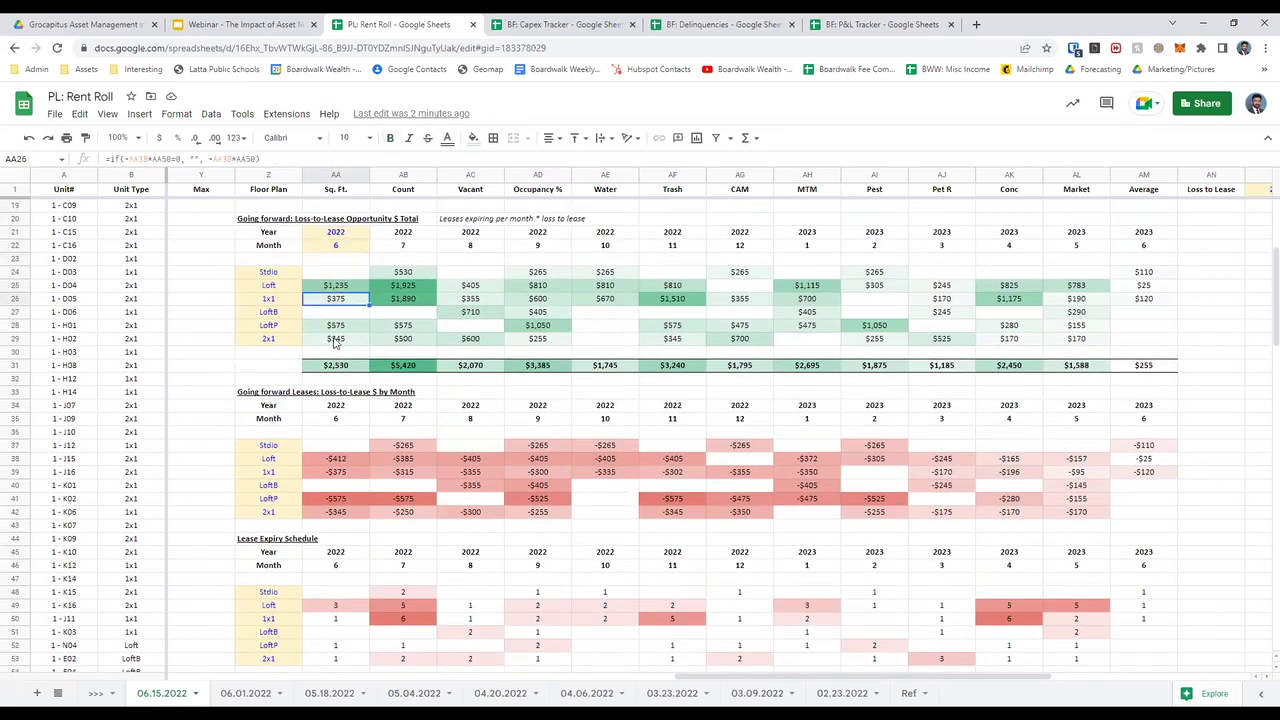
Highlight the June to November 2022 opportunity totals in AA31:AF31, then reduce the selection to AA31
{"action": "key", "text": "shift+Right"}
{"action": "key", "text": "shift+Right"}
{"action": "key", "text": "shift+Right"}
{"action": "key", "text": "shift+Right"}
{"action": "key", "text": "shift+Right"}
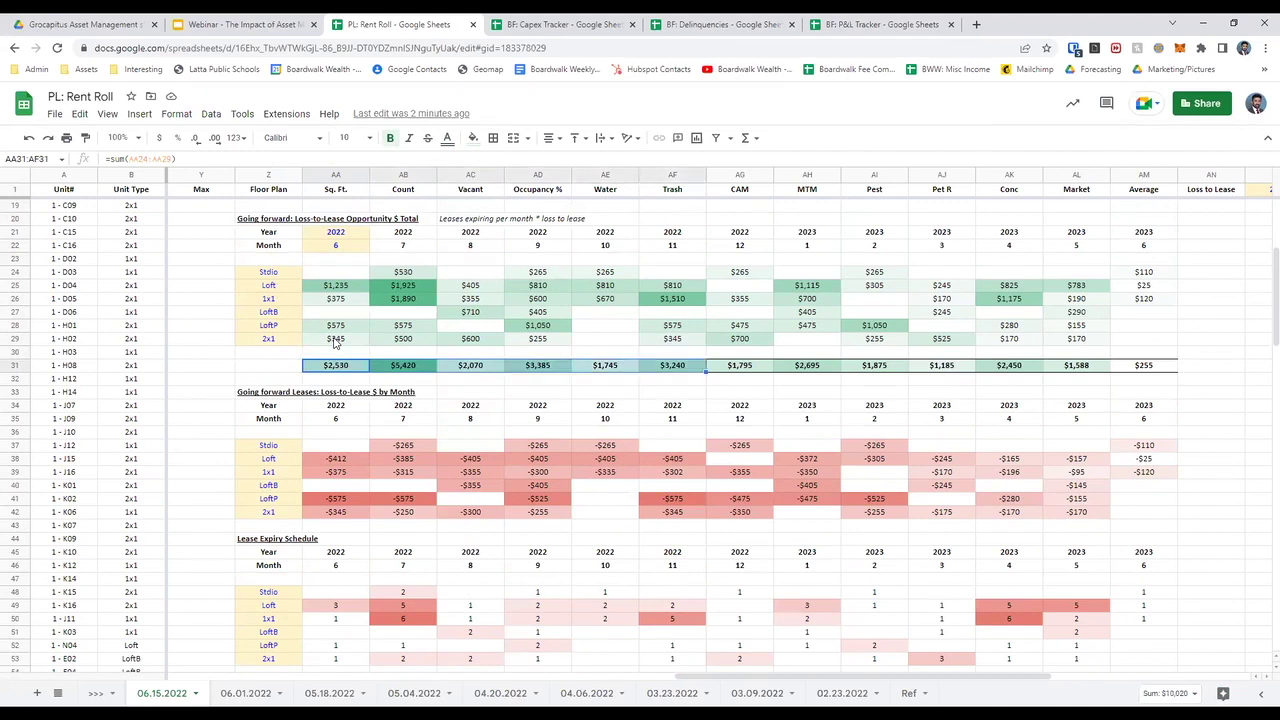
{"action": "key", "text": "shift+Left"}
{"action": "key", "text": "shift+Left"}
{"action": "key", "text": "shift+Left"}
{"action": "key", "text": "shift+Left"}
{"action": "key", "text": "shift+Left"}
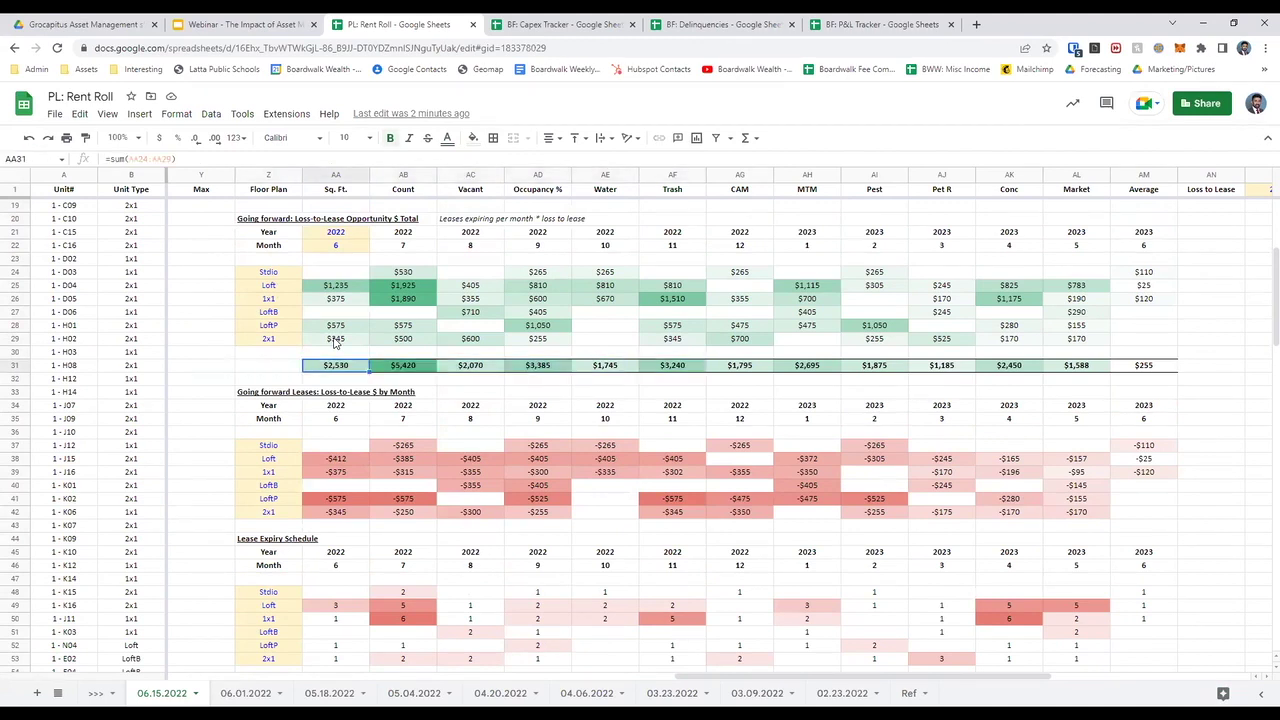
Compare the July 2022 opportunity total in AB31 with the July expiry counts and their total in AB55
{"action": "key", "text": "Right"}
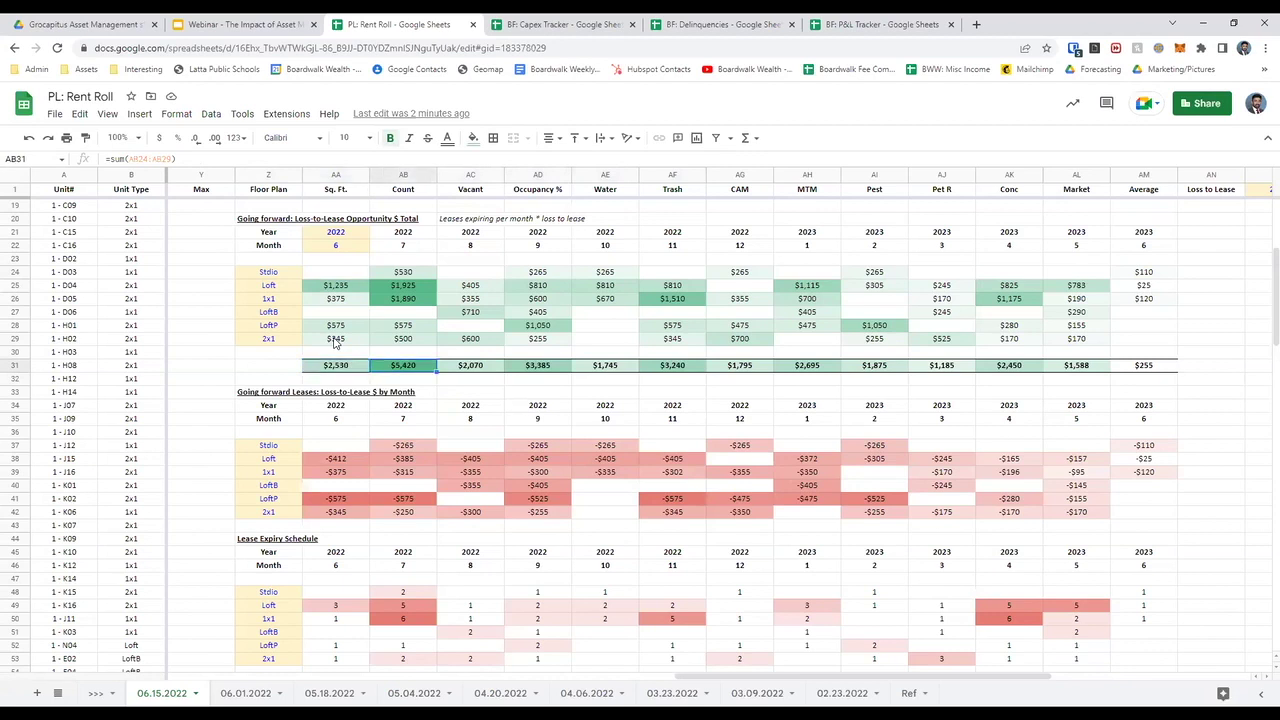
{"action": "scroll", "coordinate": [427, 461], "scroll_direction": "down", "scroll_amount": 2}
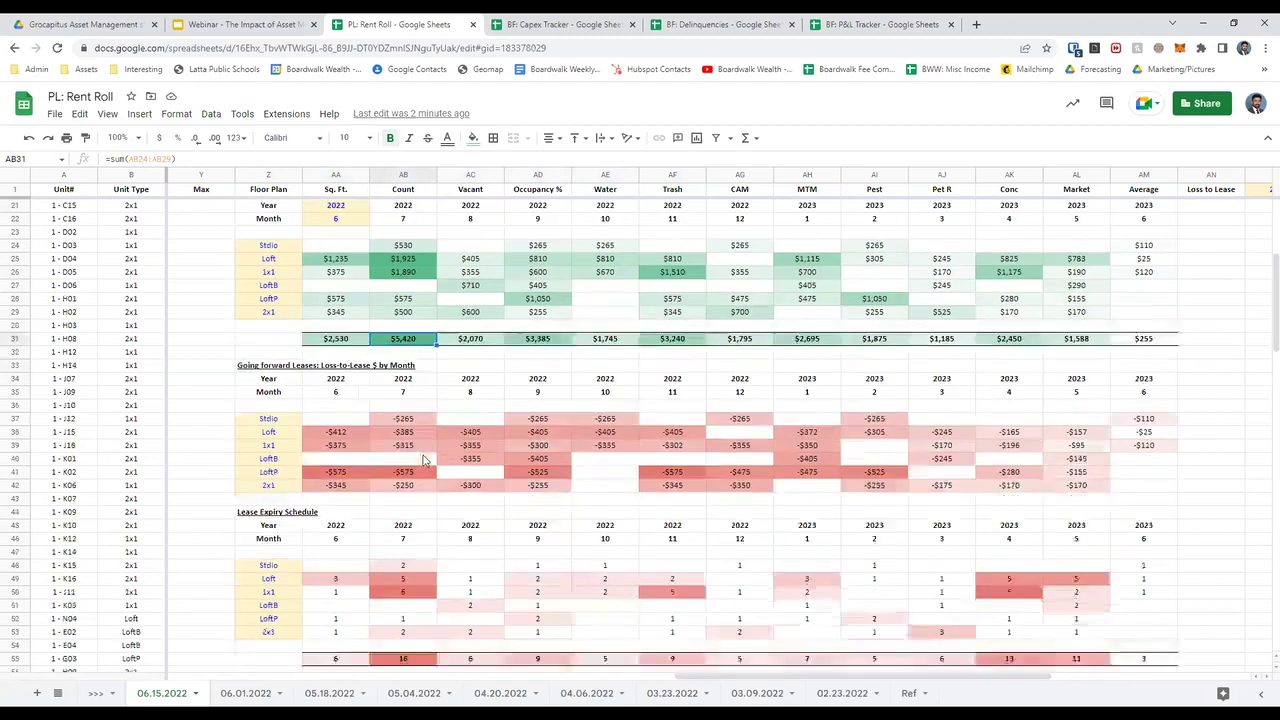
{"action": "left_click", "coordinate": [400, 619]}
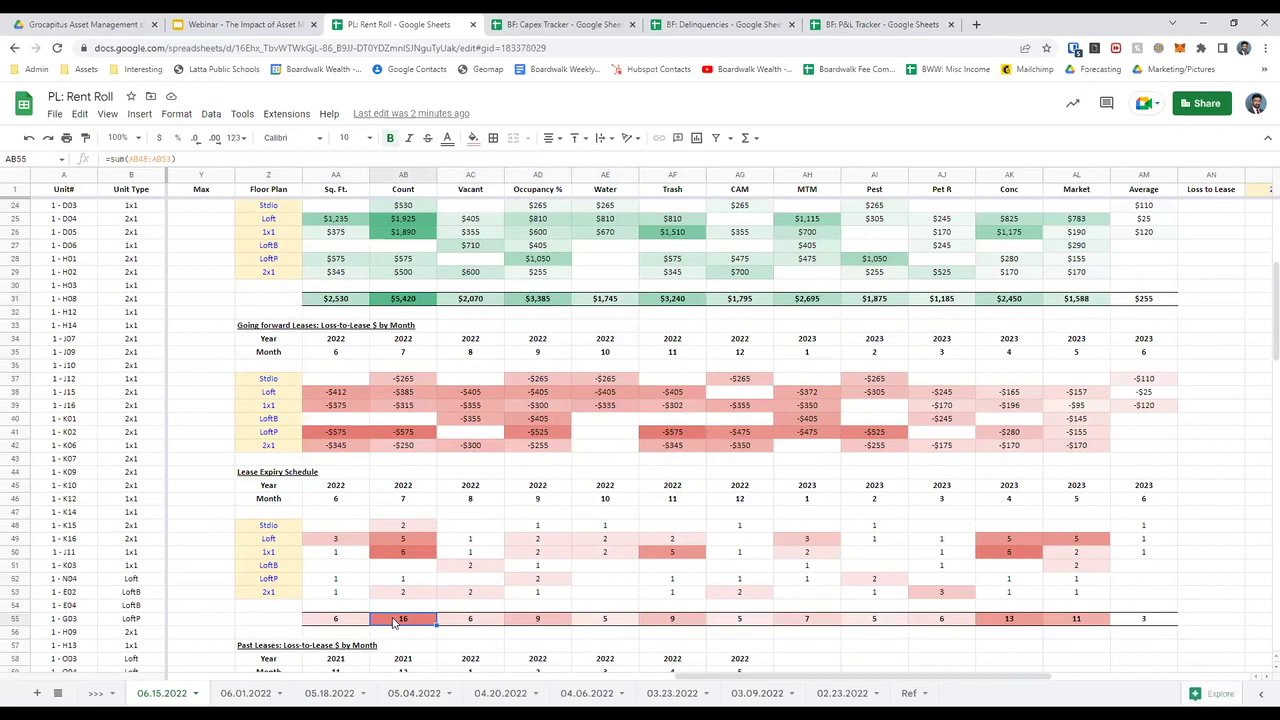
{"action": "left_click_drag", "start_coordinate": [418, 525], "coordinate": [415, 585]}
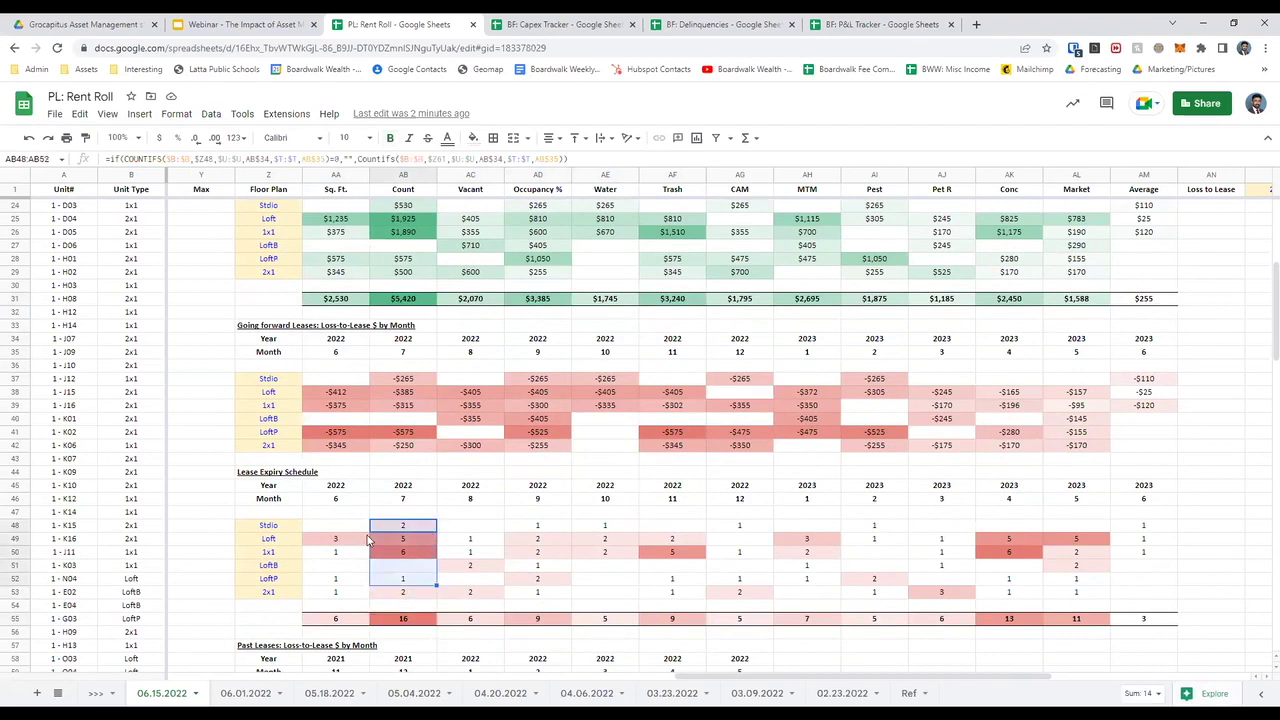
{"action": "left_click", "coordinate": [400, 619]}
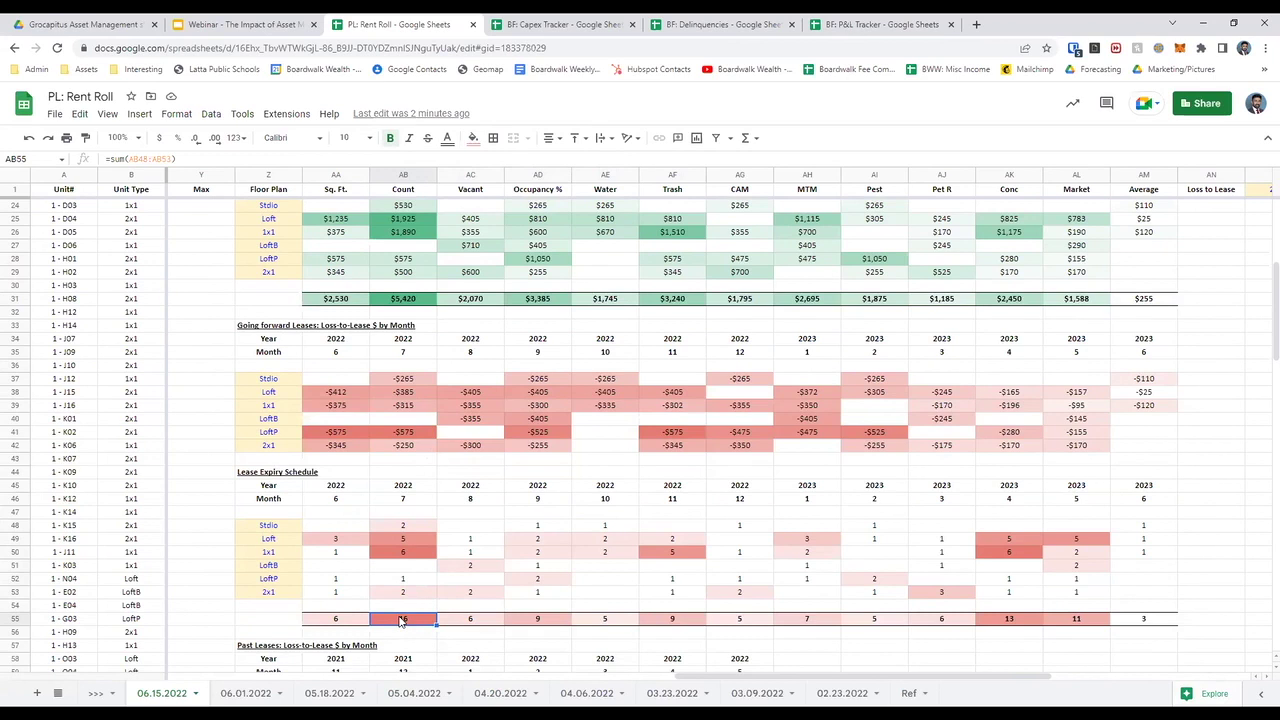
Return to the July 2022 loss-to-lease opportunity total in AB31
{"action": "scroll", "coordinate": [400, 621], "scroll_direction": "up", "scroll_amount": 1}
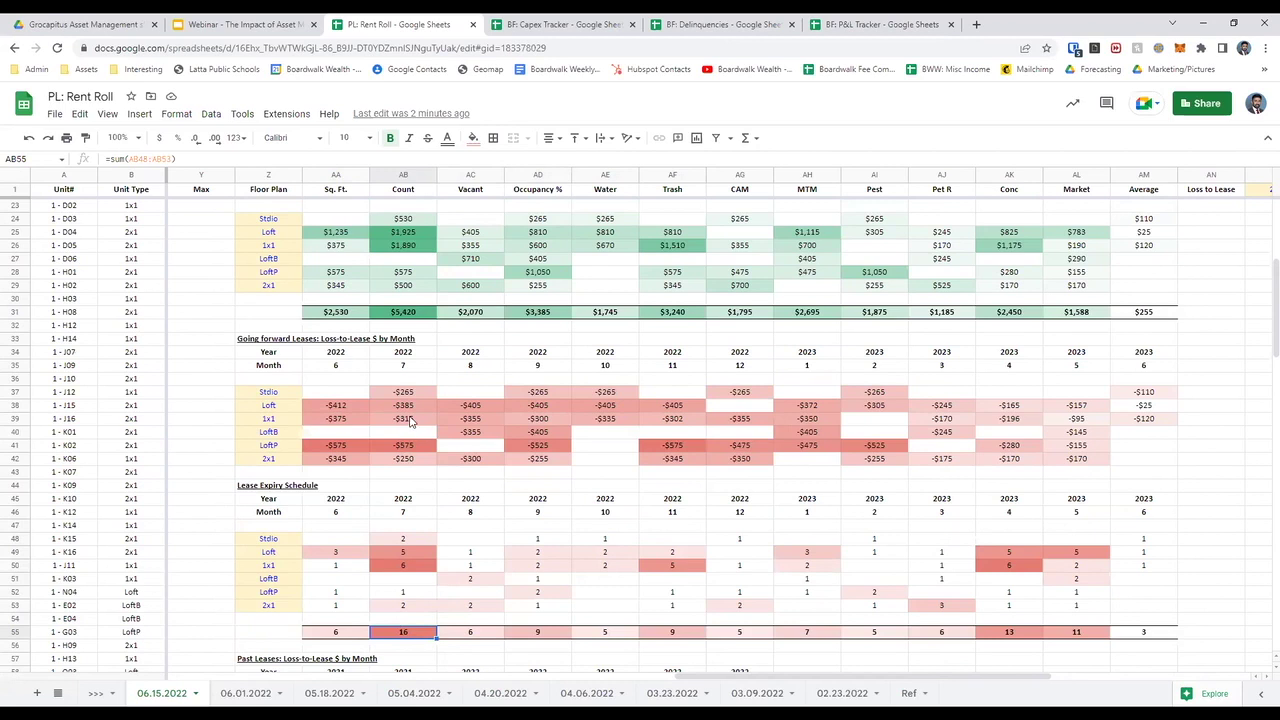
{"action": "scroll", "coordinate": [410, 421], "scroll_direction": "up", "scroll_amount": 3}
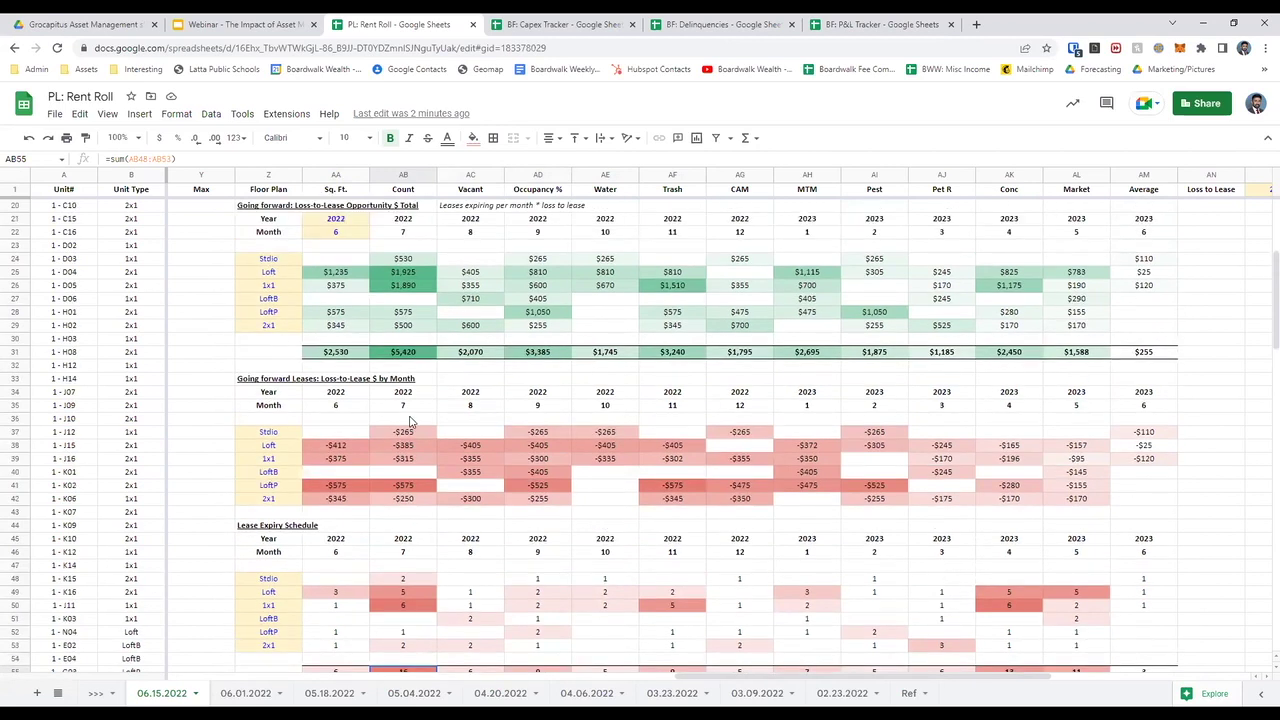
{"action": "left_click", "coordinate": [343, 315]}
{"action": "key", "text": "Down"}
{"action": "key", "text": "Down"}
{"action": "key", "text": "Down"}
{"action": "key", "text": "Right"}
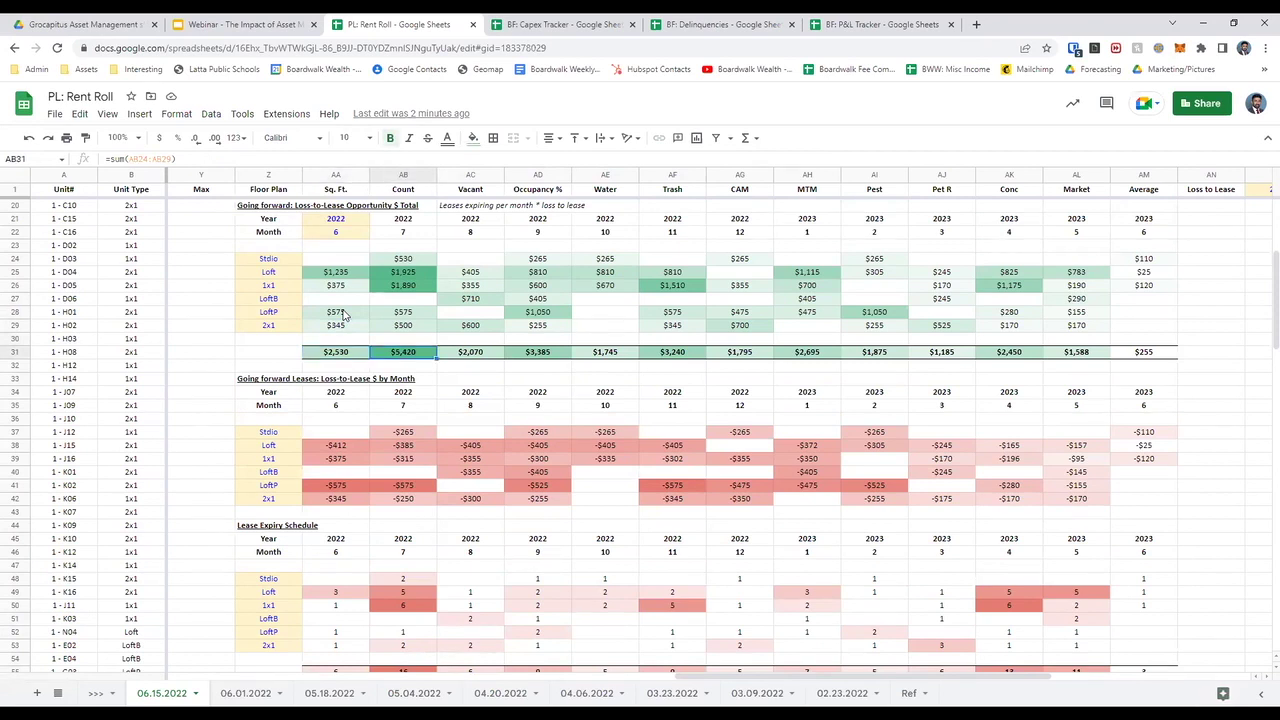
Highlight the June to December 2022 opportunity totals in AA31:AG31
{"action": "key", "text": "Left"}
{"action": "key", "text": "shift+Right"}
{"action": "key", "text": "shift+Right"}
{"action": "key", "text": "shift+Right"}
{"action": "key", "text": "shift+Right"}
{"action": "key", "text": "shift+Right"}
{"action": "key", "text": "shift+Right"}
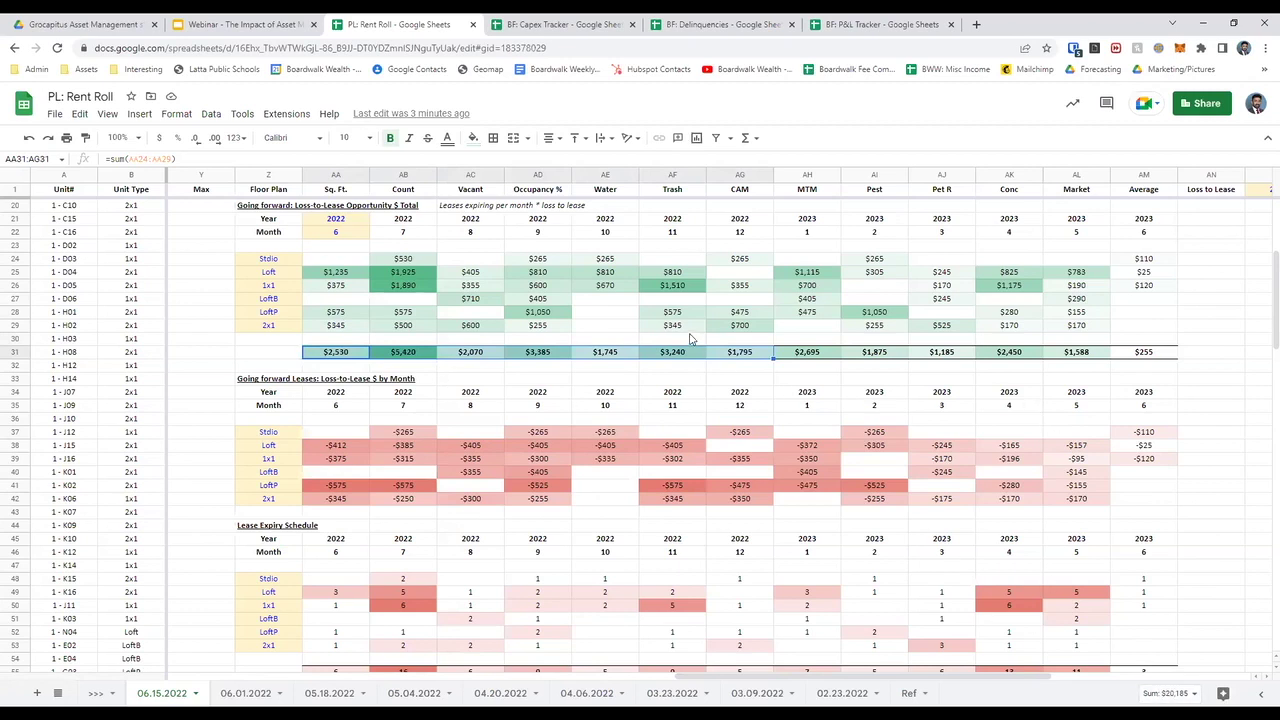
Highlight the floor plan labels with their June and July 2022 opportunity amounts, Z24:AB29
{"action": "scroll", "coordinate": [970, 340], "scroll_direction": "up", "scroll_amount": 3}
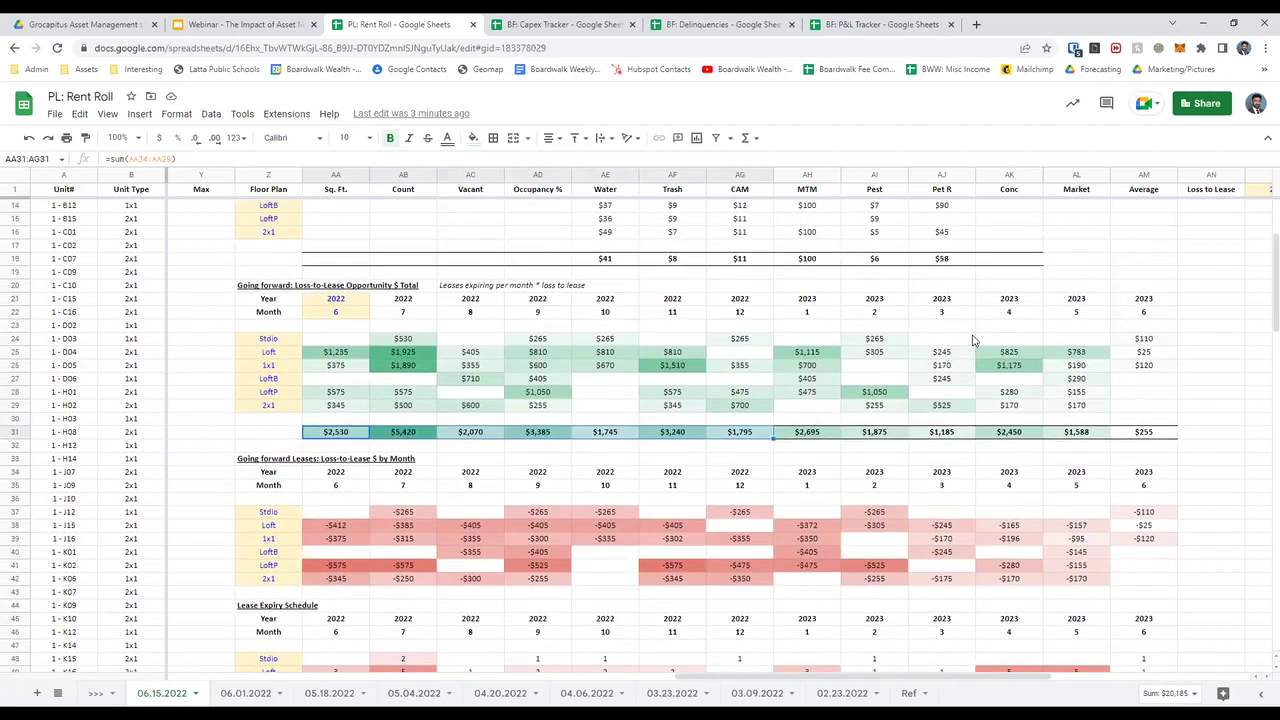
{"action": "scroll", "coordinate": [970, 376], "scroll_direction": "up", "scroll_amount": 2}
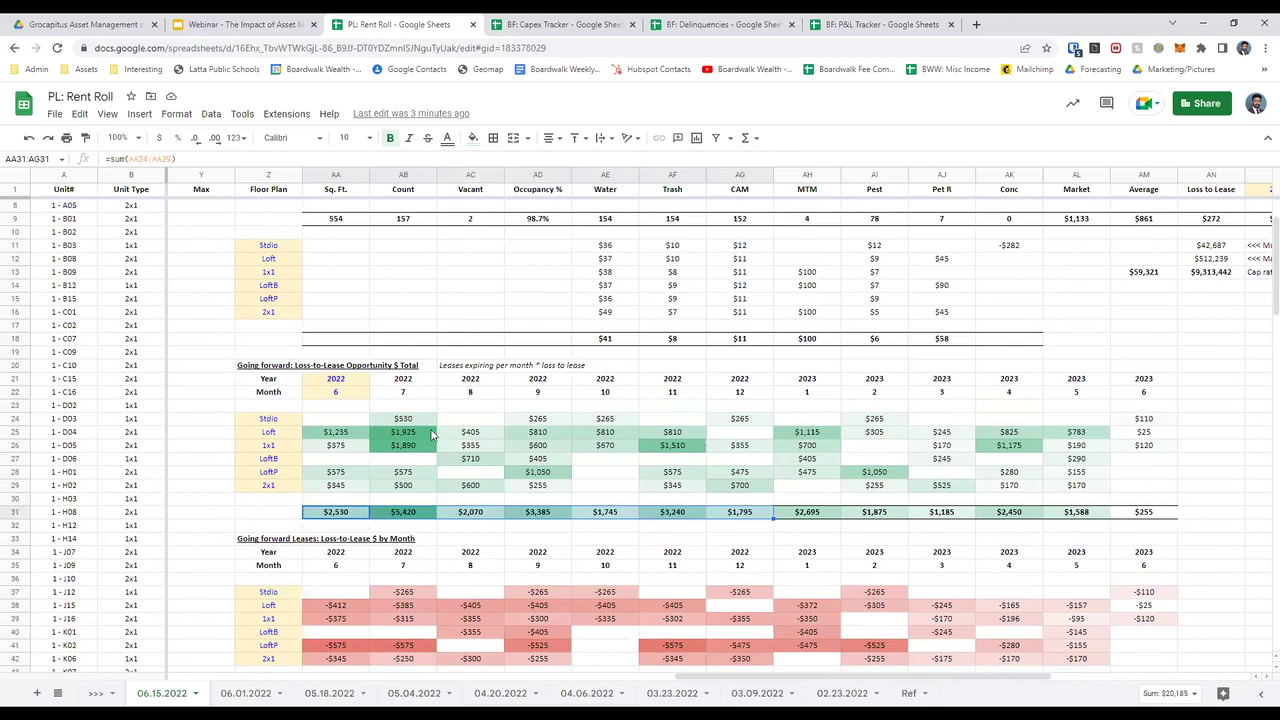
{"action": "scroll", "coordinate": [432, 434], "scroll_direction": "down", "scroll_amount": 1}
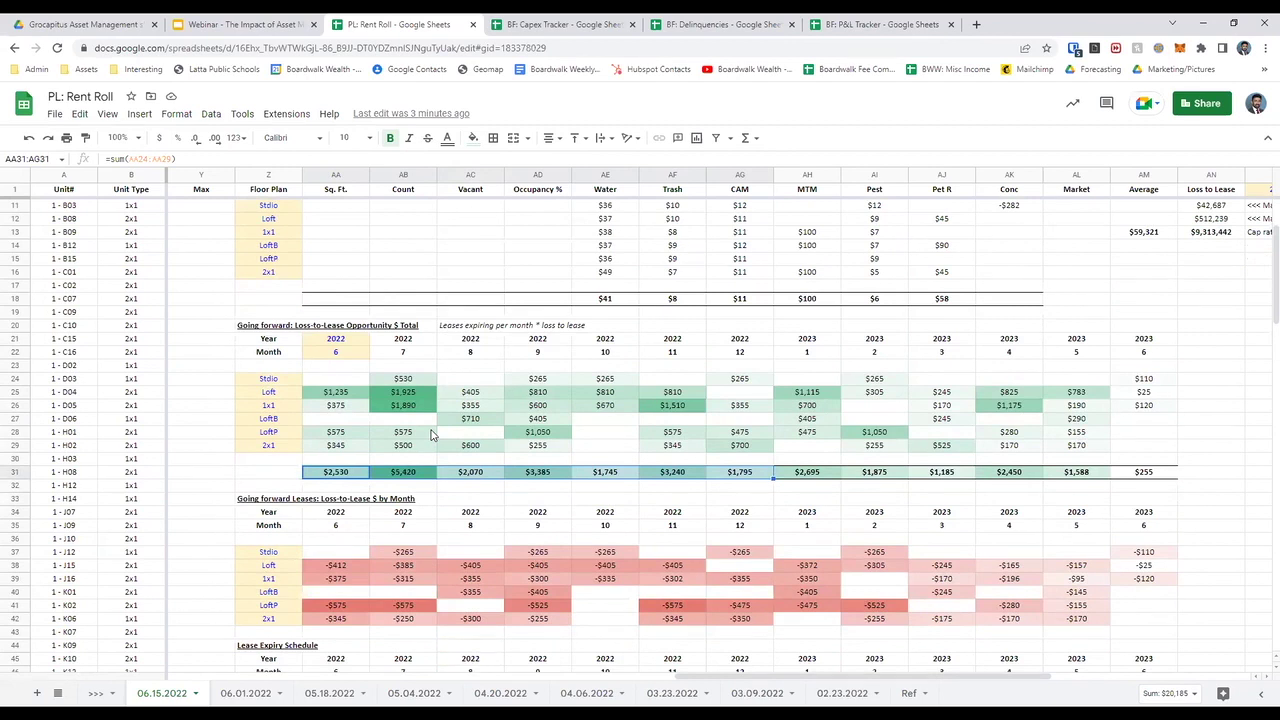
{"action": "left_click_drag", "start_coordinate": [270, 380], "coordinate": [270, 393]}
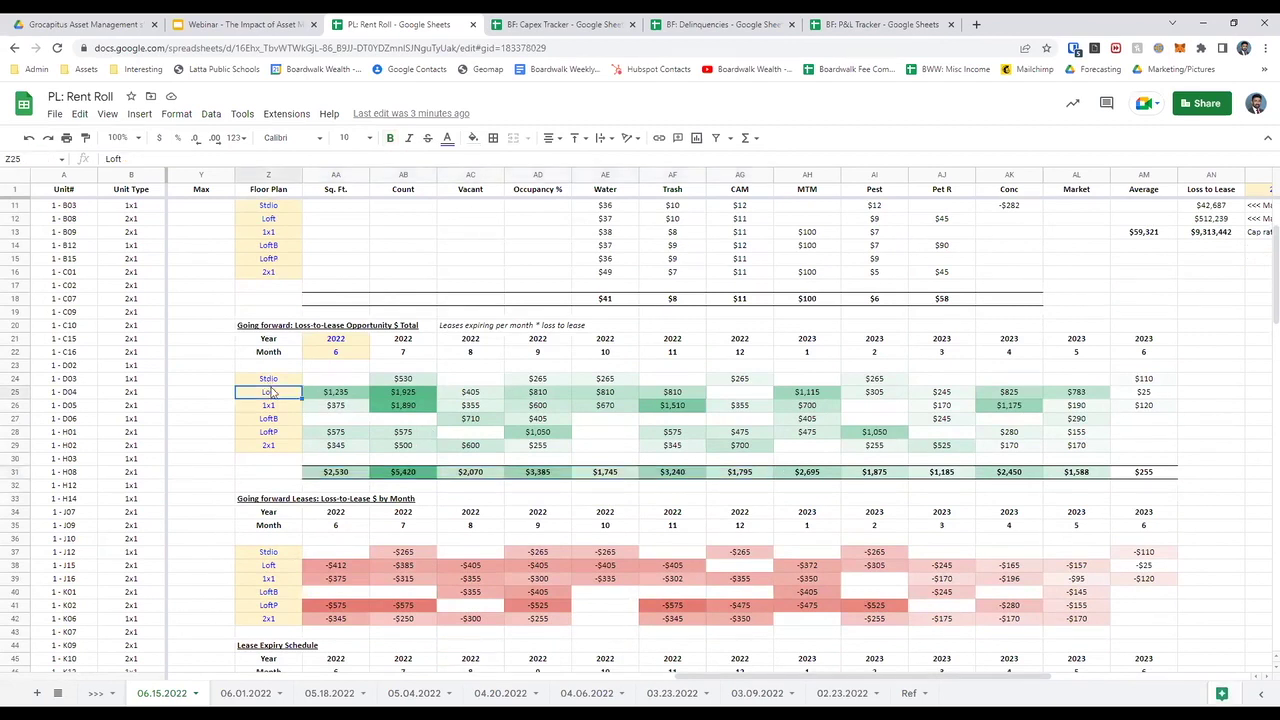
{"action": "key", "text": "shift+Down"}
{"action": "key", "text": "shift+Down"}
{"action": "key", "text": "shift+Down"}
{"action": "key", "text": "shift+Down"}
{"action": "key", "text": "shift+Right"}
{"action": "key", "text": "shift+Right"}
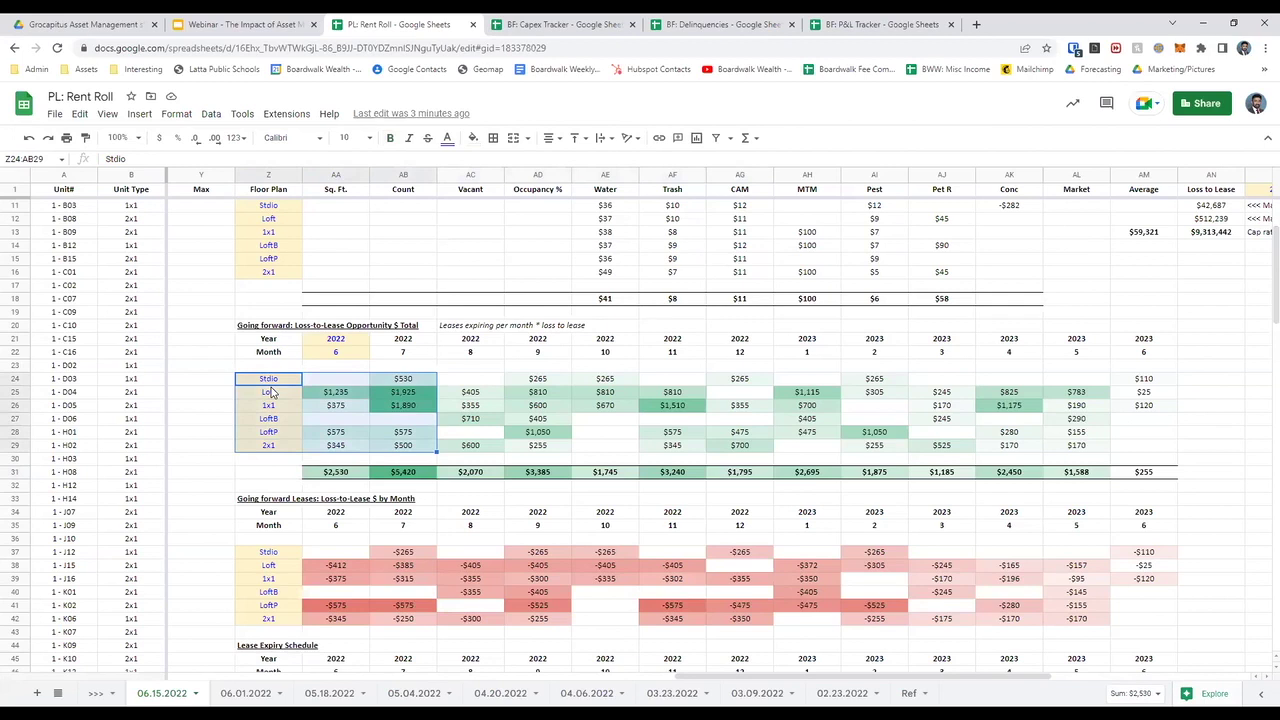
Go to unit 1 - D03 in row 24 and highlight its market rent, IPR and loss to lease, D24:F24
{"action": "left_click", "coordinate": [128, 394]}
{"action": "key", "text": "Left"}
{"action": "key", "text": "Up"}
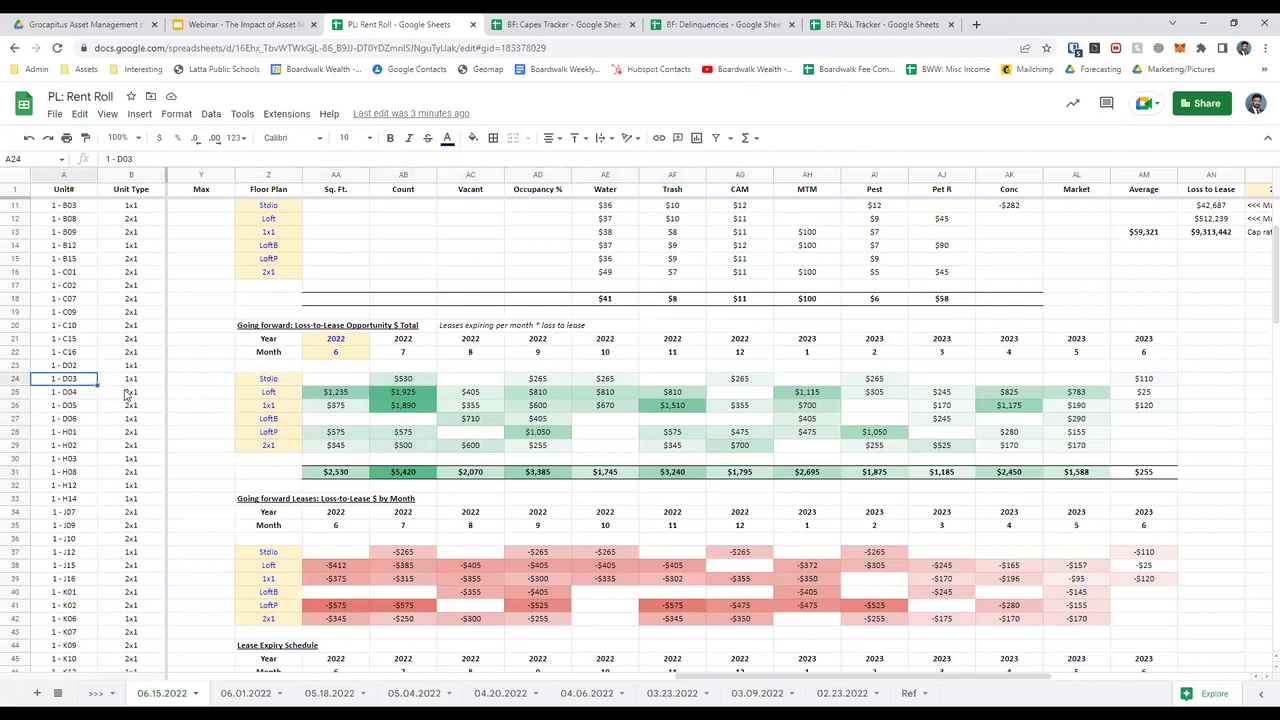
{"action": "key", "text": "Right"}
{"action": "key", "text": "Right"}
{"action": "key", "text": "Right"}
{"action": "key", "text": "Right"}
{"action": "key", "text": "Left"}
{"action": "key", "text": "Left"}
{"action": "key", "text": "Right"}
{"action": "key", "text": "shift+Right"}
{"action": "key", "text": "shift+Right"}
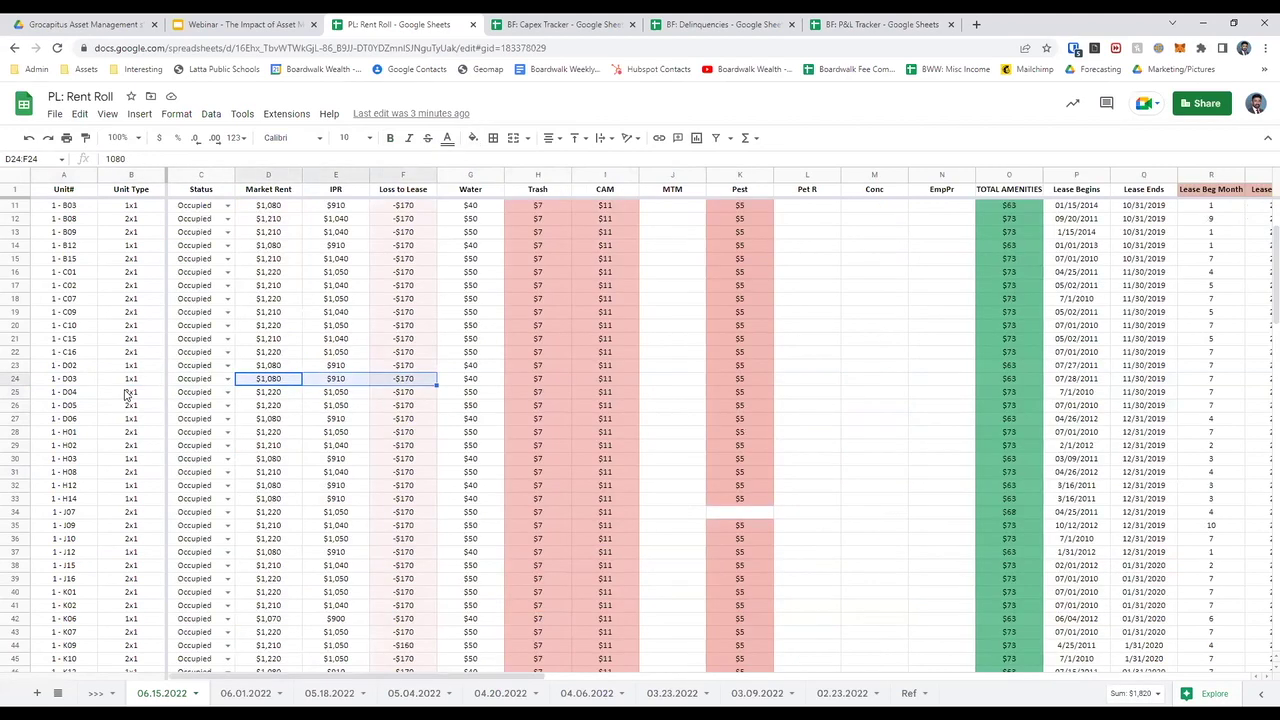
Read across row 24 through the unit's amenity charges and lease dates to the lease term in V24
{"action": "key", "text": "Right"}
{"action": "key", "text": "Right"}
{"action": "key", "text": "Right"}
{"action": "key", "text": "Right"}
{"action": "key", "text": "Right"}
{"action": "key", "text": "Right"}
{"action": "key", "text": "Right"}
{"action": "key", "text": "Right"}
{"action": "key", "text": "Right"}
{"action": "key", "text": "Right"}
{"action": "key", "text": "Right"}
{"action": "key", "text": "Right"}
{"action": "key", "text": "Right"}
{"action": "key", "text": "Right"}
{"action": "key", "text": "Right"}
{"action": "key", "text": "Right"}
{"action": "key", "text": "Right"}
{"action": "key", "text": "Right"}
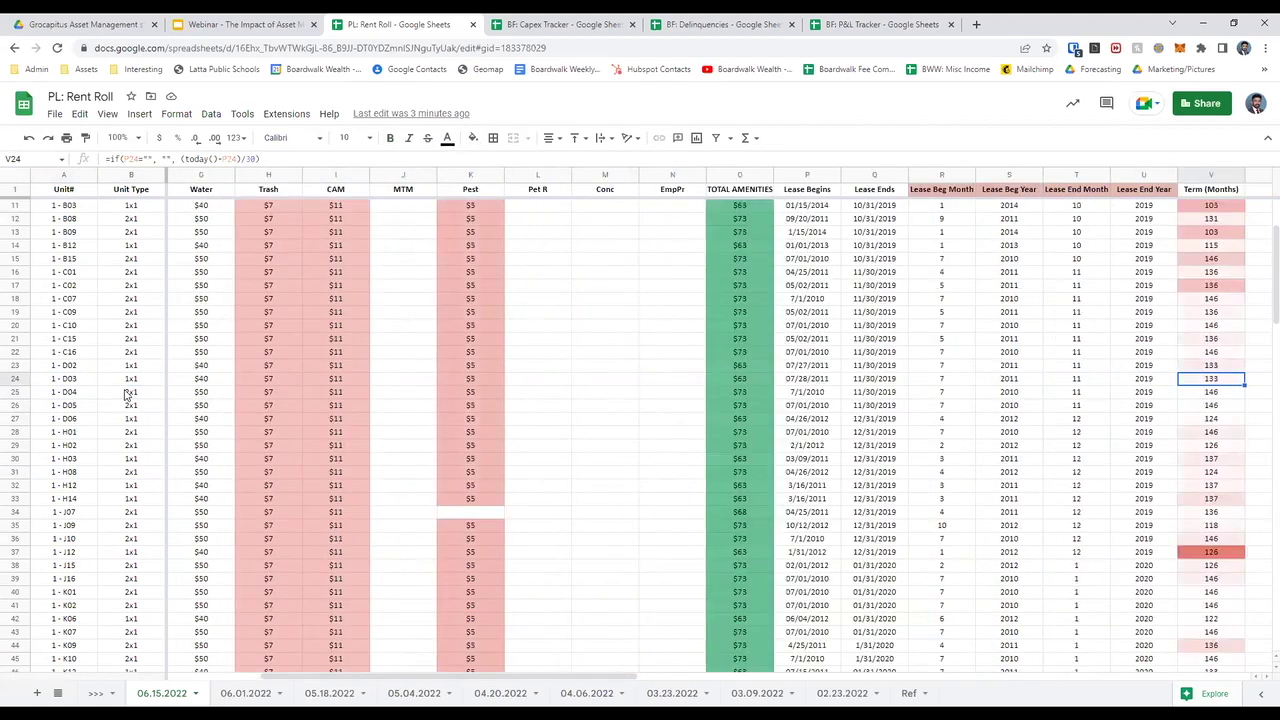
Continue across row 24 through the Stdio opportunity amounts for all listed months
{"action": "key", "text": "Right"}
{"action": "key", "text": "Right"}
{"action": "key", "text": "Right"}
{"action": "key", "text": "Right"}
{"action": "key", "text": "Right"}
{"action": "key", "text": "Right"}
{"action": "key", "text": "Right"}
{"action": "key", "text": "Right"}
{"action": "key", "text": "Right"}
{"action": "key", "text": "Right"}
{"action": "key", "text": "Right"}
{"action": "key", "text": "Right"}
{"action": "key", "text": "Right"}
{"action": "key", "text": "Right"}
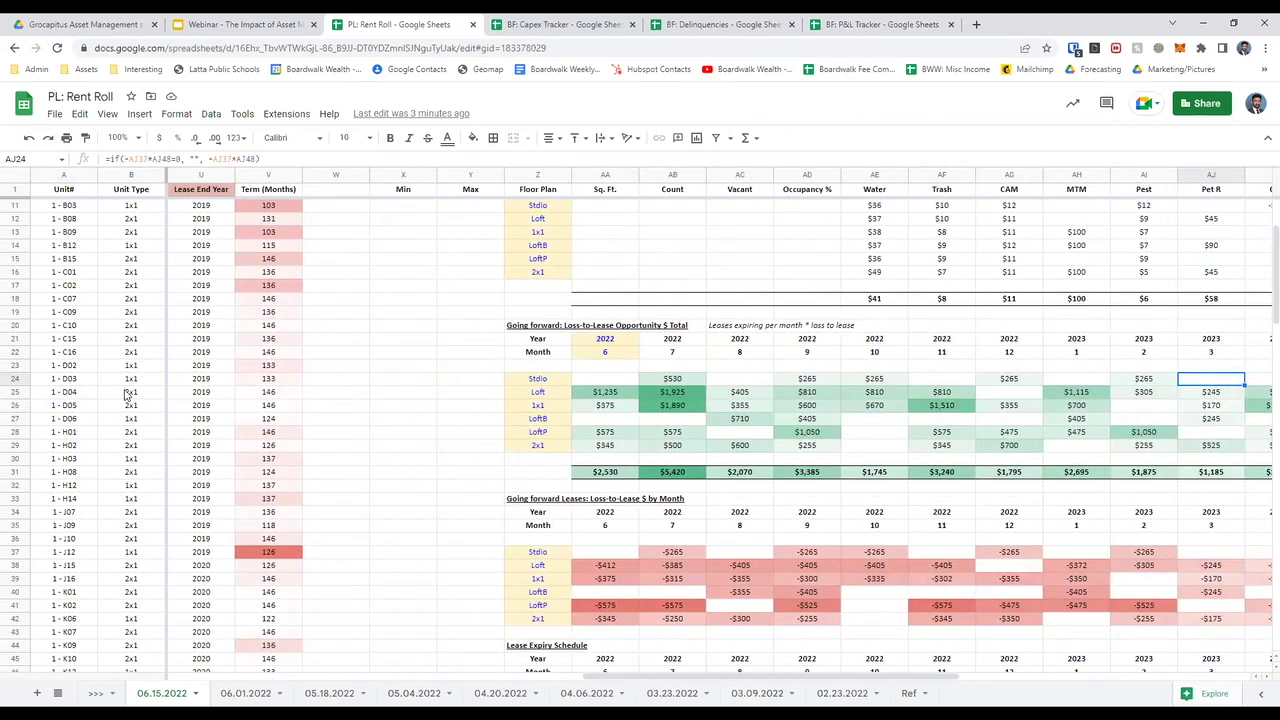
{"action": "key", "text": "Right"}
{"action": "key", "text": "Right"}
{"action": "key", "text": "Right"}
{"action": "key", "text": "Right"}
Move back along row 24 to the Stdio label and highlight the floor plan labels Z24:Z28
{"action": "key", "text": "Left"}
{"action": "key", "text": "Left"}
{"action": "key", "text": "Left"}
{"action": "key", "text": "Left"}
{"action": "key", "text": "Left"}
{"action": "key", "text": "Left"}
{"action": "key", "text": "Left"}
{"action": "key", "text": "Left"}
{"action": "key", "text": "Left"}
{"action": "key", "text": "Left"}
{"action": "key", "text": "Left"}
{"action": "key", "text": "Left"}
{"action": "key", "text": "Left"}
{"action": "key", "text": "Left"}
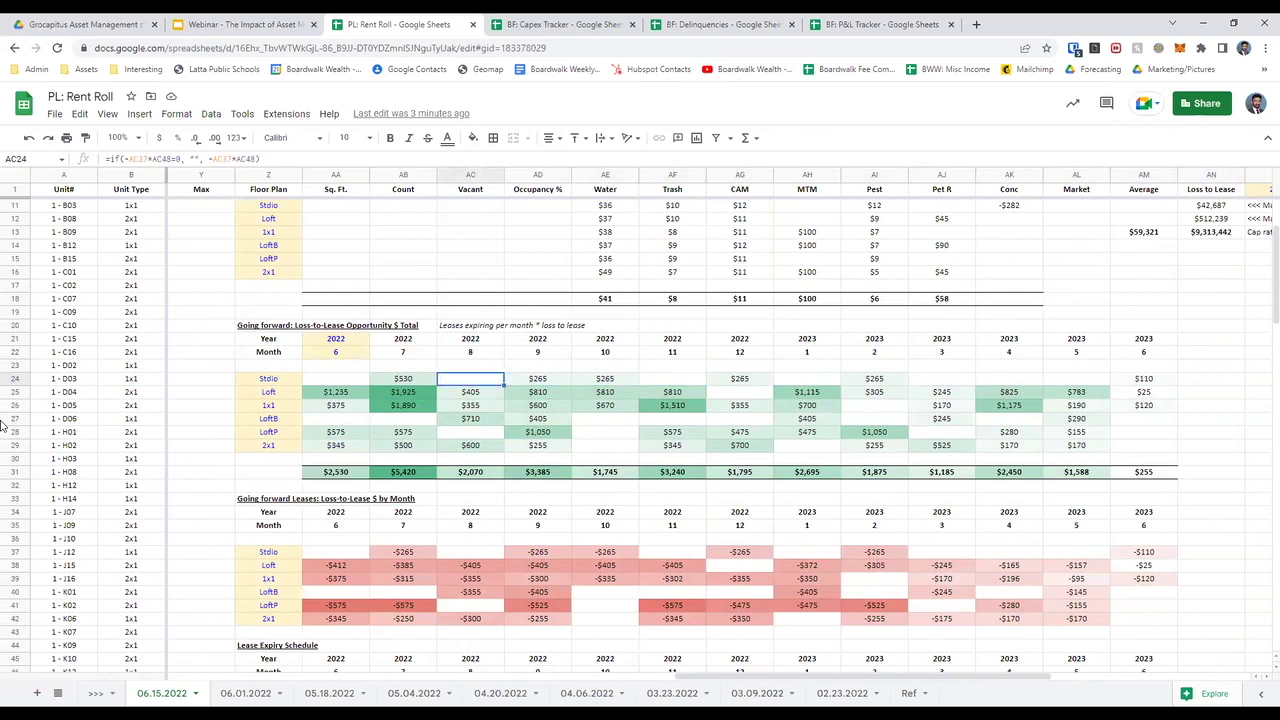
{"action": "key", "text": "shift+Down"}
{"action": "key", "text": "shift+Down"}
{"action": "key", "text": "shift+Down"}
{"action": "key", "text": "shift+Down"}
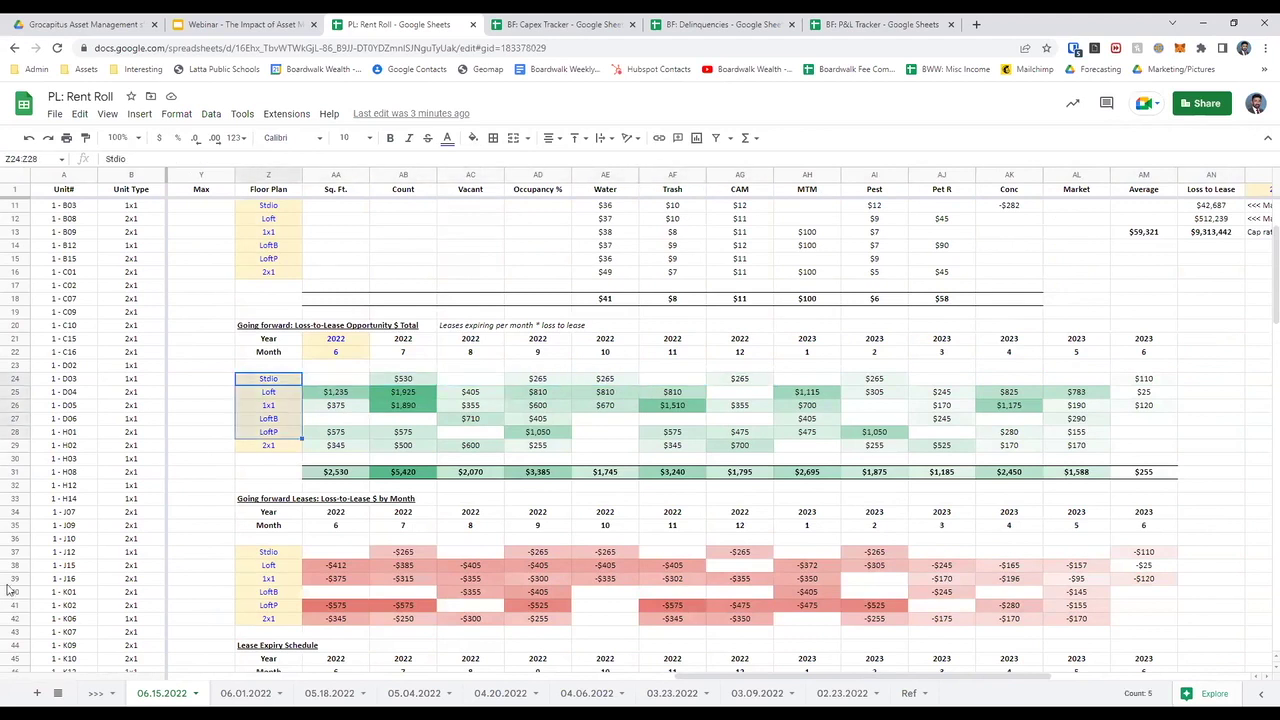
Go to the Lease Expiry Schedule and select the June 2022 Loft count in AA49
{"action": "scroll", "coordinate": [250, 507], "scroll_direction": "down", "scroll_amount": 5}
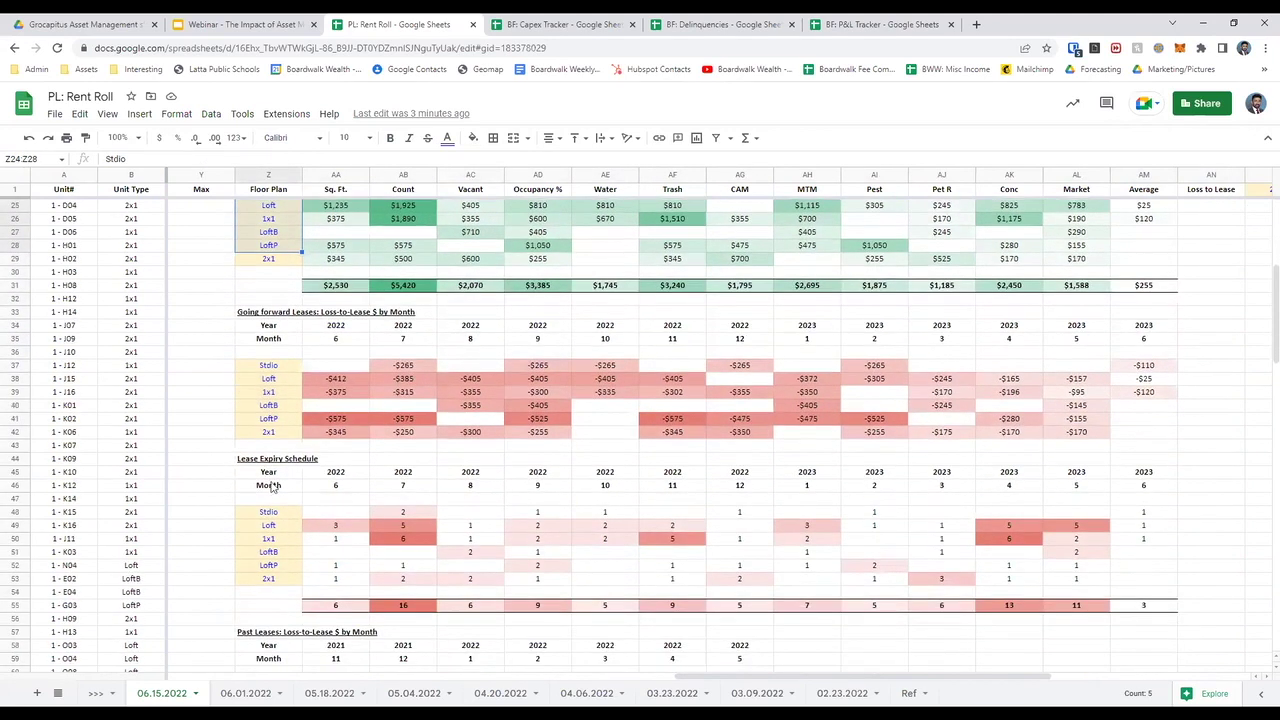
{"action": "left_click", "coordinate": [285, 489]}
{"action": "key", "text": "Right"}
{"action": "key", "text": "Down"}
{"action": "key", "text": "Down"}
{"action": "key", "text": "Down"}
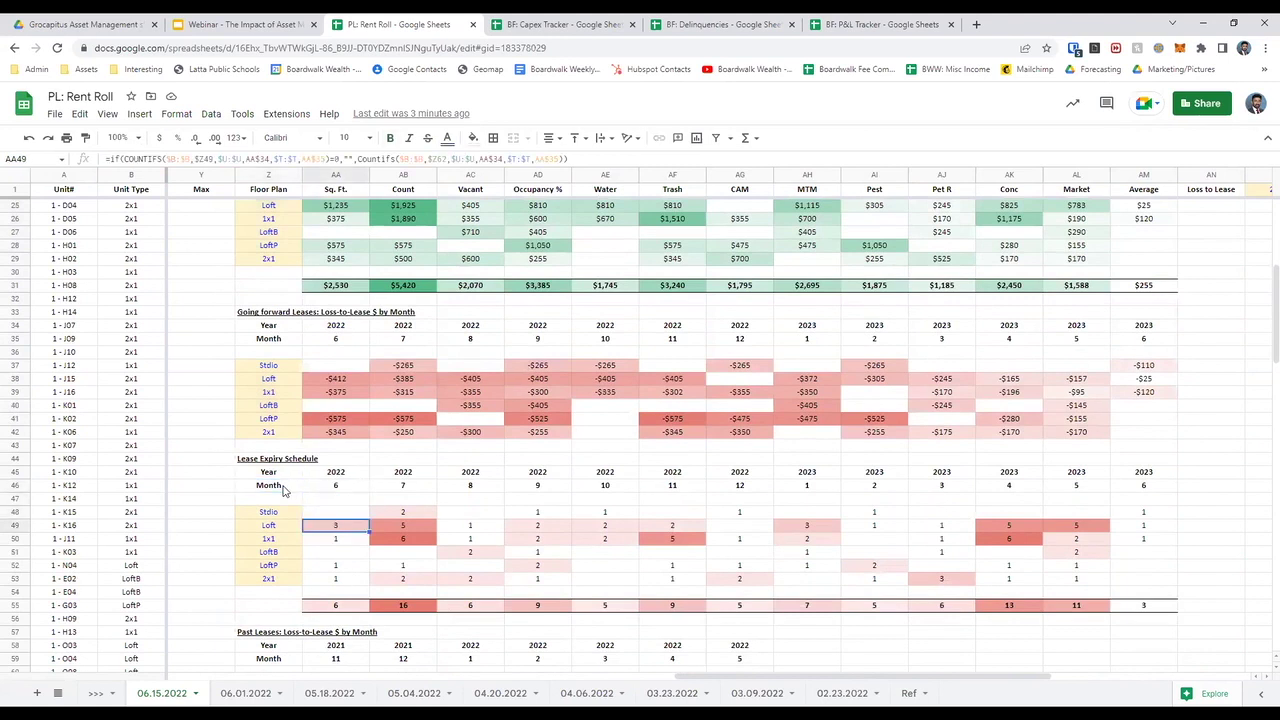
Highlight the Past Leases loss-to-lease grid, AA61:AG66, then select the December 2021 Stdio cell AB61
{"action": "scroll", "coordinate": [283, 490], "scroll_direction": "down", "scroll_amount": 3}
{"action": "scroll", "coordinate": [290, 490], "scroll_direction": "down", "scroll_amount": 2}
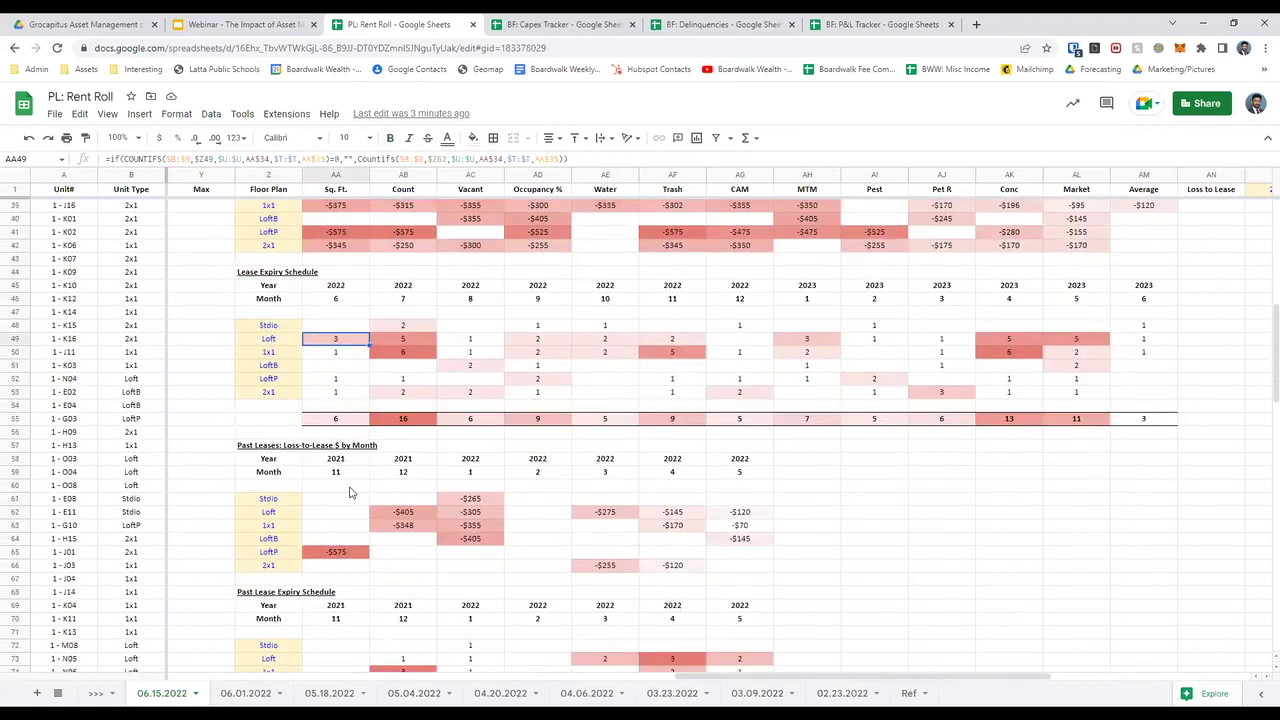
{"action": "left_click", "coordinate": [348, 503]}
{"action": "key", "text": "shift+Right"}
{"action": "key", "text": "shift+Right"}
{"action": "key", "text": "shift+Right"}
{"action": "key", "text": "shift+Right"}
{"action": "key", "text": "shift+Right"}
{"action": "key", "text": "shift+Right"}
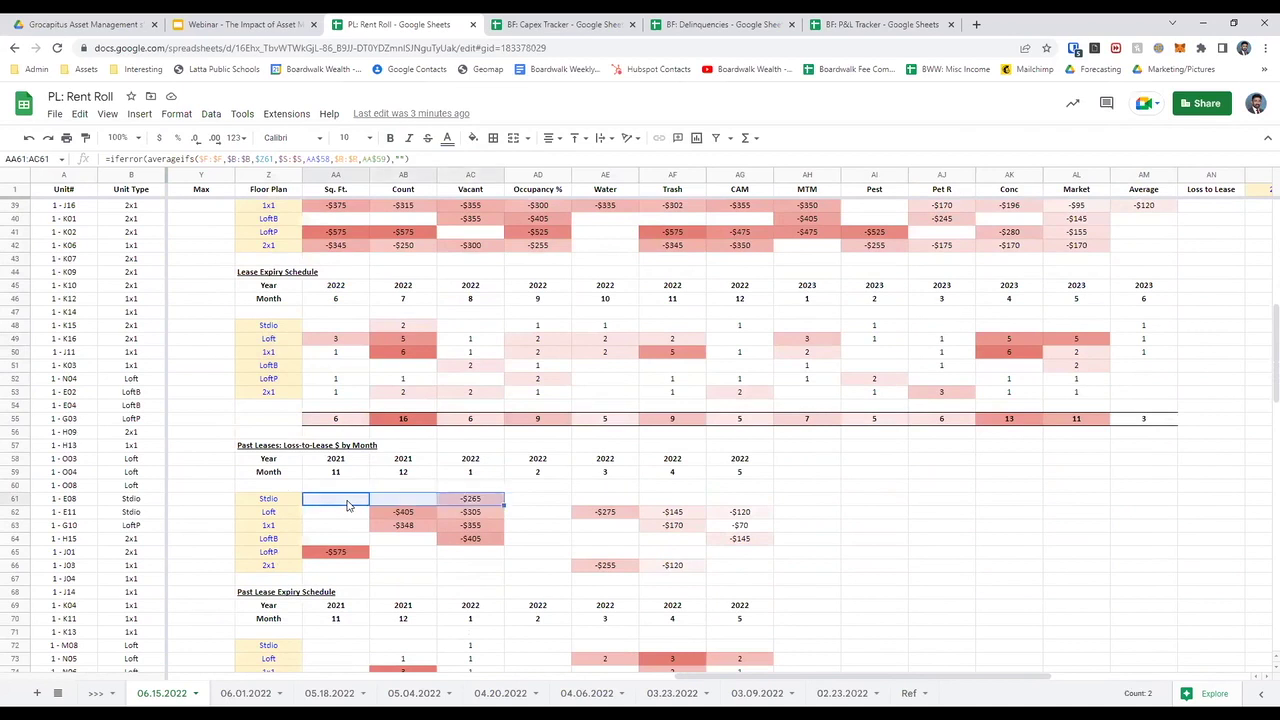
{"action": "key", "text": "shift+Down"}
{"action": "key", "text": "shift+Down"}
{"action": "key", "text": "shift+Down"}
{"action": "key", "text": "shift+Down"}
{"action": "key", "text": "shift+Down"}
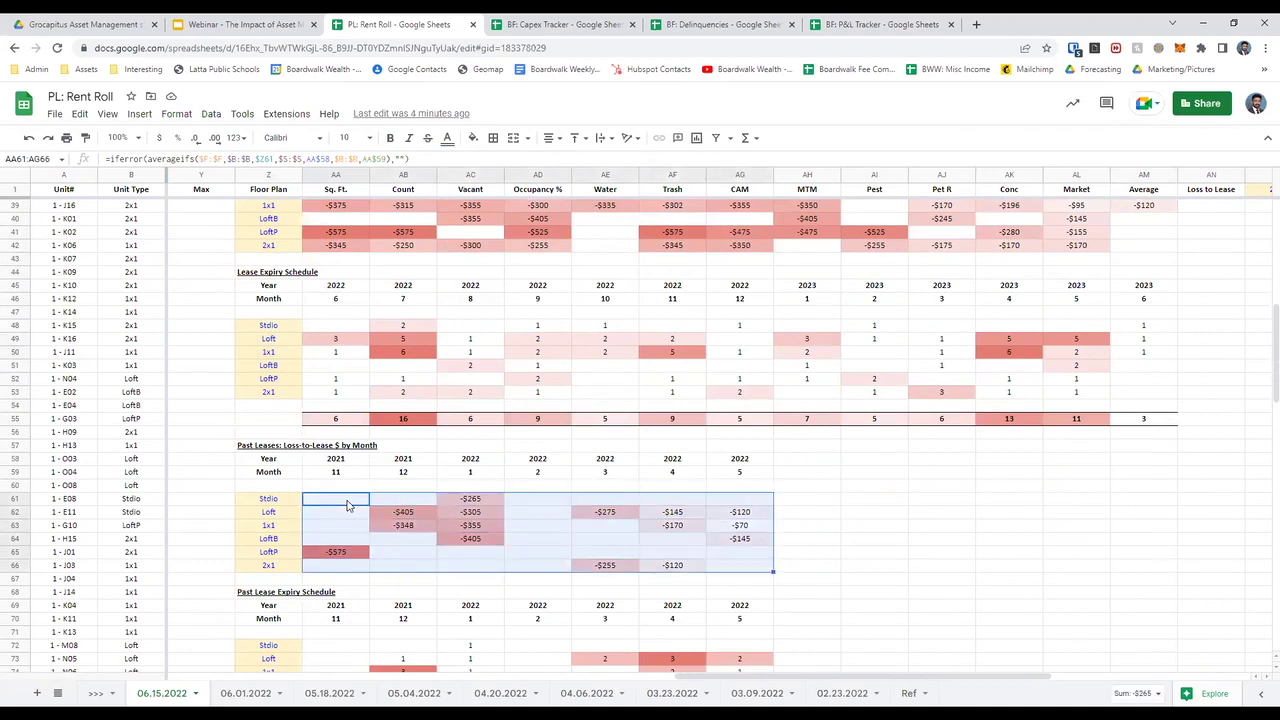
{"action": "left_click", "coordinate": [348, 505]}
{"action": "key", "text": "Right"}
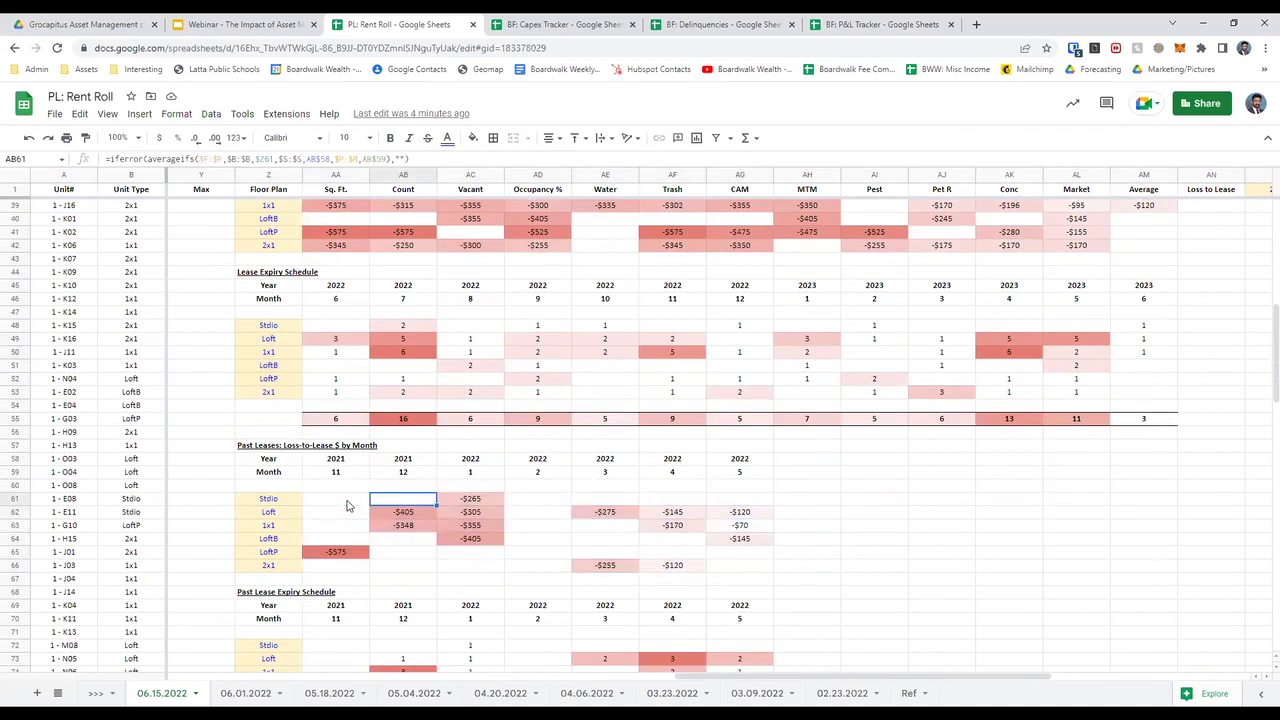
Highlight the November 2021 to March 2022 past-lease loss-to-lease amounts for all floor plans, AA61:AE66
{"action": "key", "text": "Left"}
{"action": "key", "text": "Left"}
{"action": "key", "text": "Right"}
{"action": "key", "text": "shift+Right"}
{"action": "key", "text": "shift+Right"}
{"action": "key", "text": "shift+Right"}
{"action": "key", "text": "shift+Right"}
{"action": "key", "text": "shift+Down"}
{"action": "key", "text": "shift+Down"}
{"action": "key", "text": "shift+Down"}
{"action": "key", "text": "shift+Down"}
{"action": "key", "text": "shift+Down"}
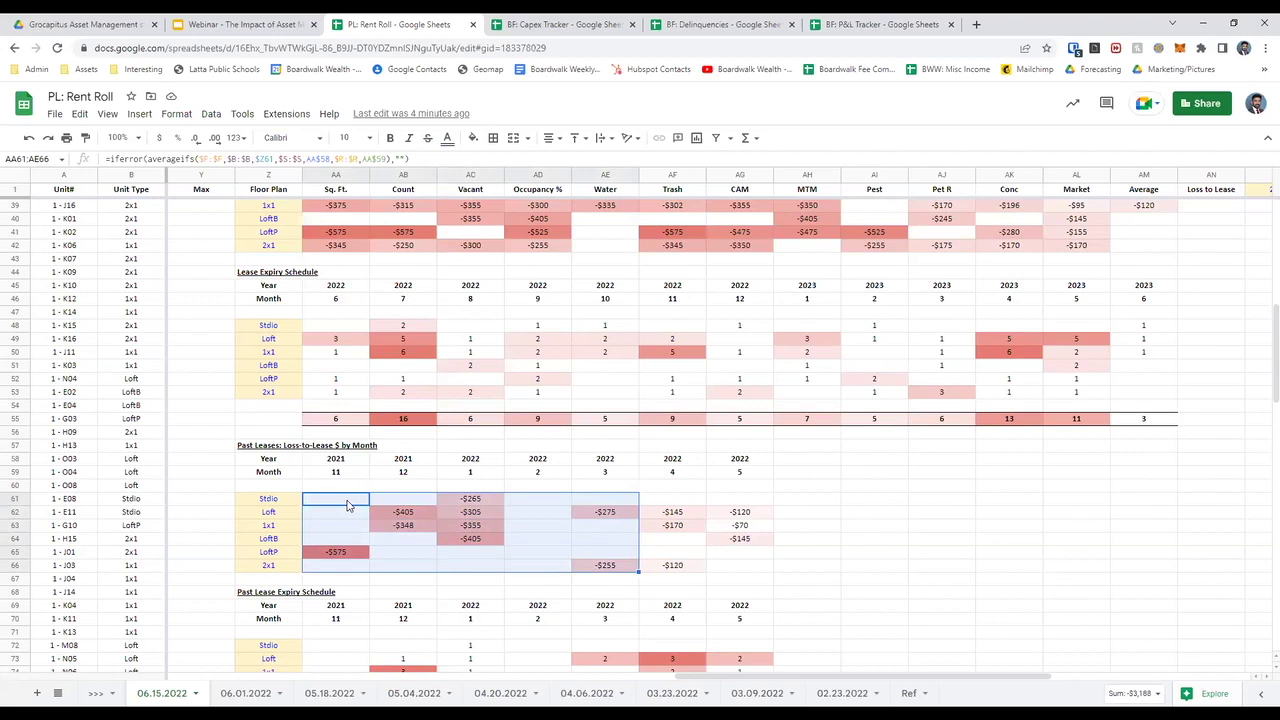
Highlight the April and May 2022 past-lease loss-to-lease amounts, AF61:AG66
{"action": "key", "text": "Right"}
{"action": "key", "text": "Right"}
{"action": "key", "text": "Right"}
{"action": "key", "text": "Right"}
{"action": "key", "text": "Right"}
{"action": "key", "text": "shift+Down"}
{"action": "key", "text": "shift+Down"}
{"action": "key", "text": "shift+Down"}
{"action": "key", "text": "shift+Down"}
{"action": "key", "text": "shift+Down"}
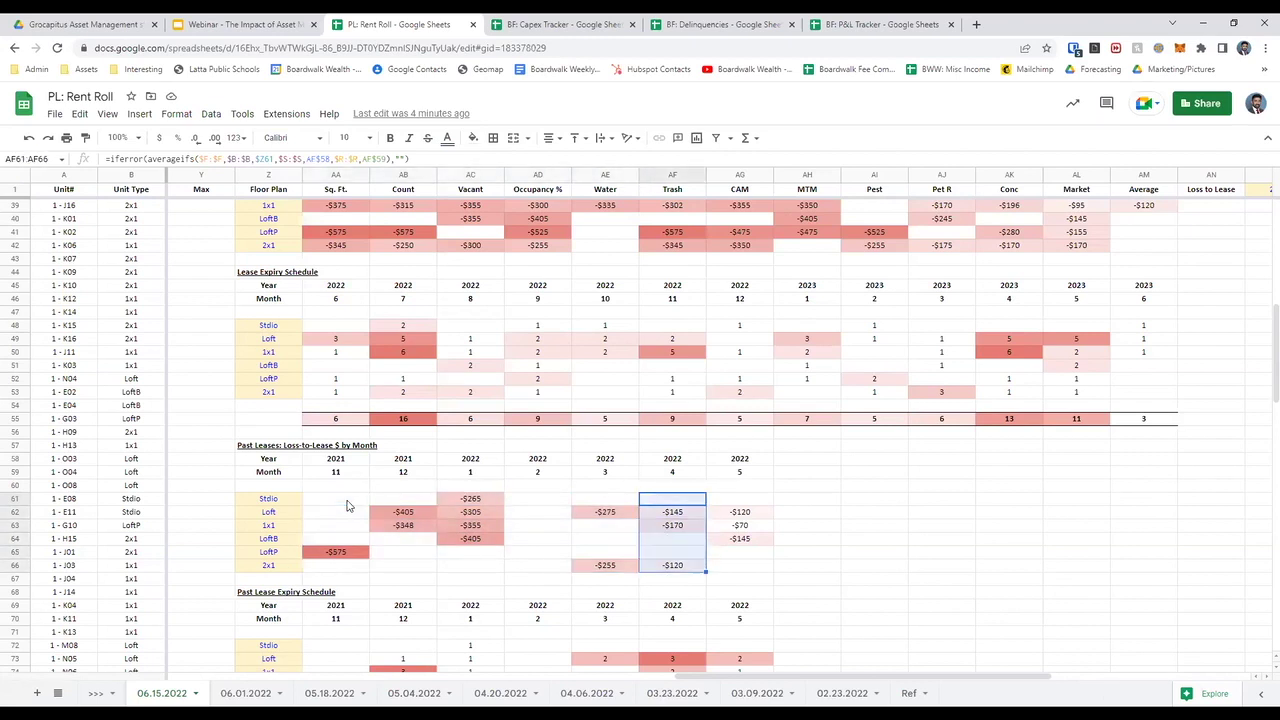
{"action": "key", "text": "shift+Right"}
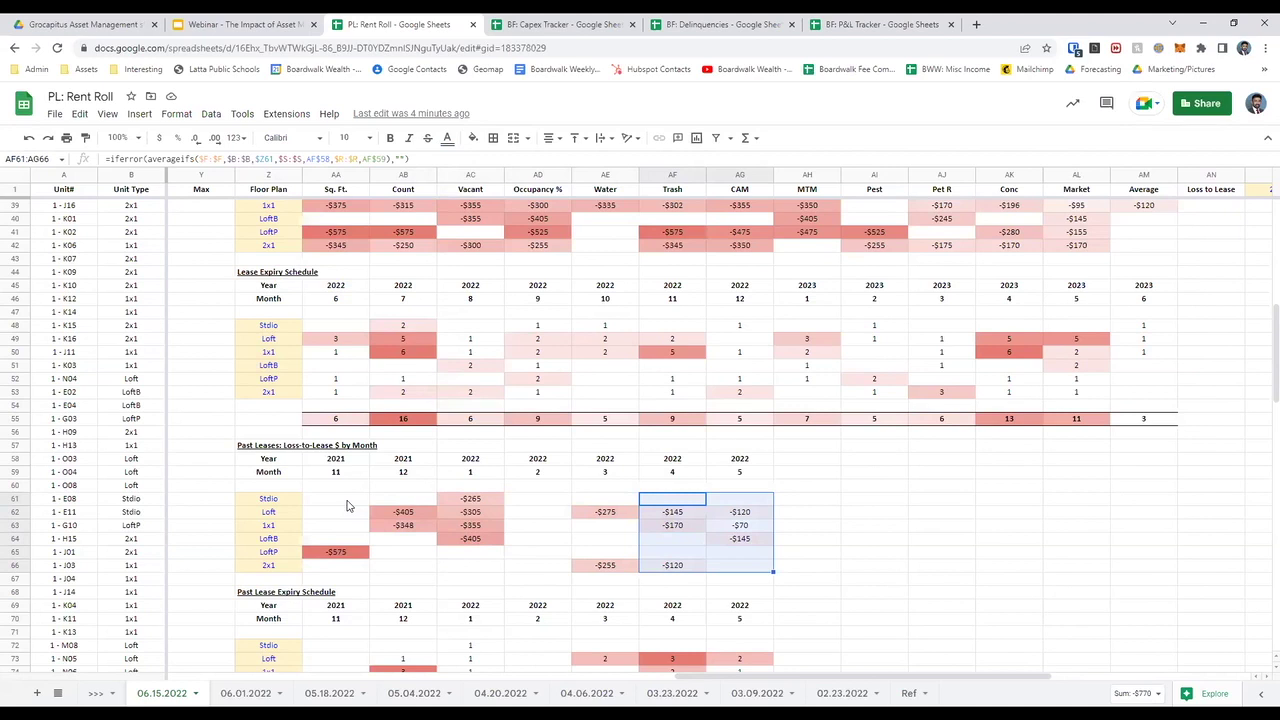
Go through the individual April and May 2022 past-lease amounts by floor plan, ending on the May 1x1 cell AG63
{"action": "key", "text": "Down"}
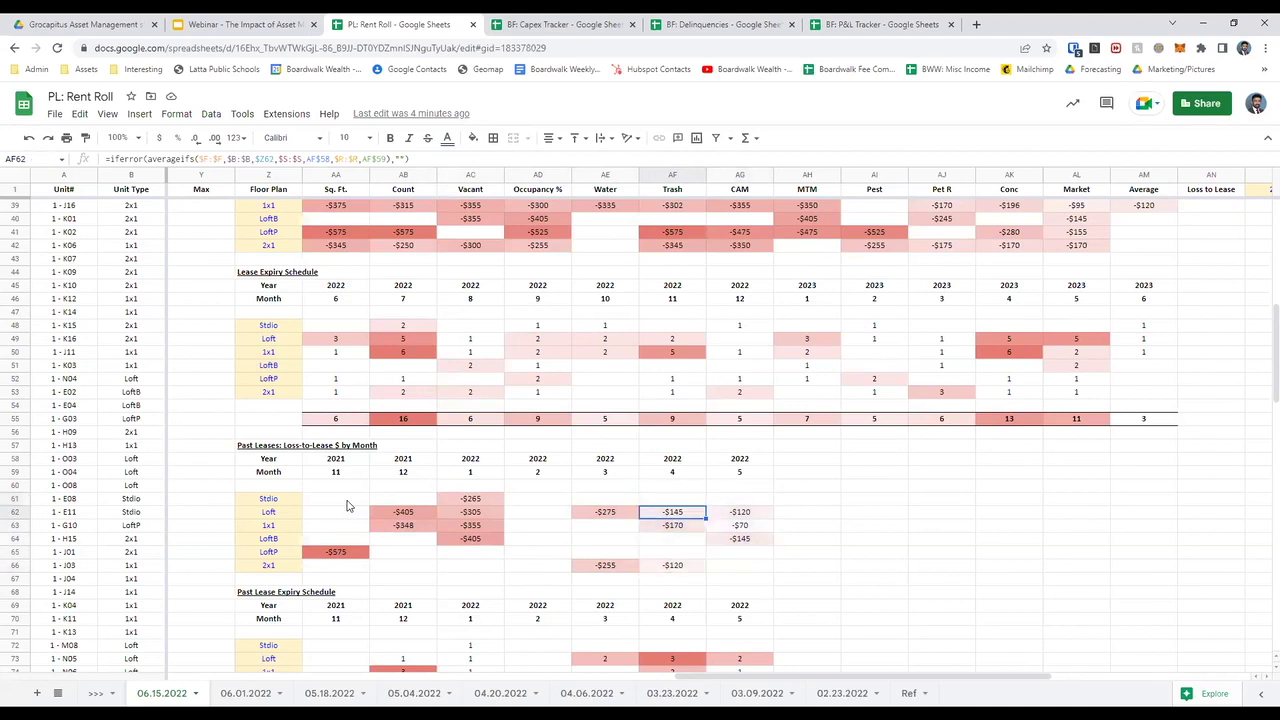
{"action": "key", "text": "Right"}
{"action": "key", "text": "Down"}
{"action": "key", "text": "Down"}
{"action": "key", "text": "Up"}
{"action": "key", "text": "Left"}
{"action": "key", "text": "Down"}
{"action": "key", "text": "Down"}
{"action": "key", "text": "Down"}
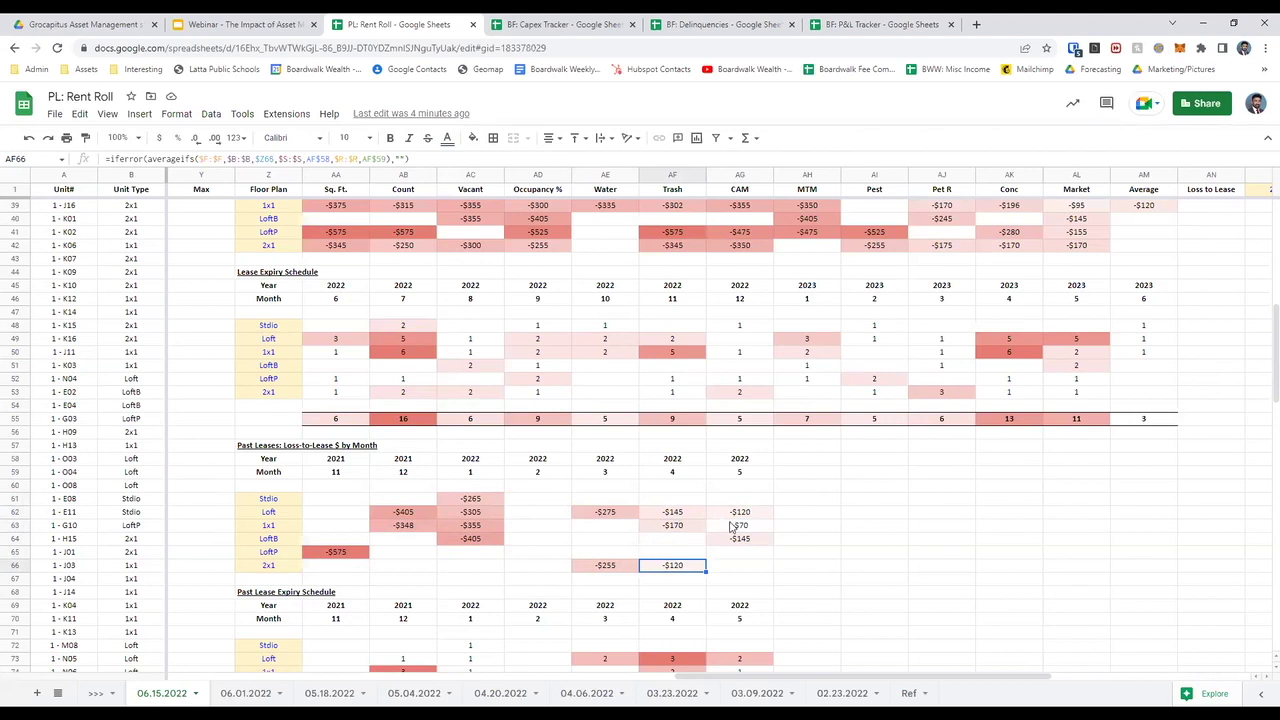
{"action": "key", "text": "Right"}
{"action": "key", "text": "Up"}
{"action": "key", "text": "Up"}
{"action": "key", "text": "Up"}
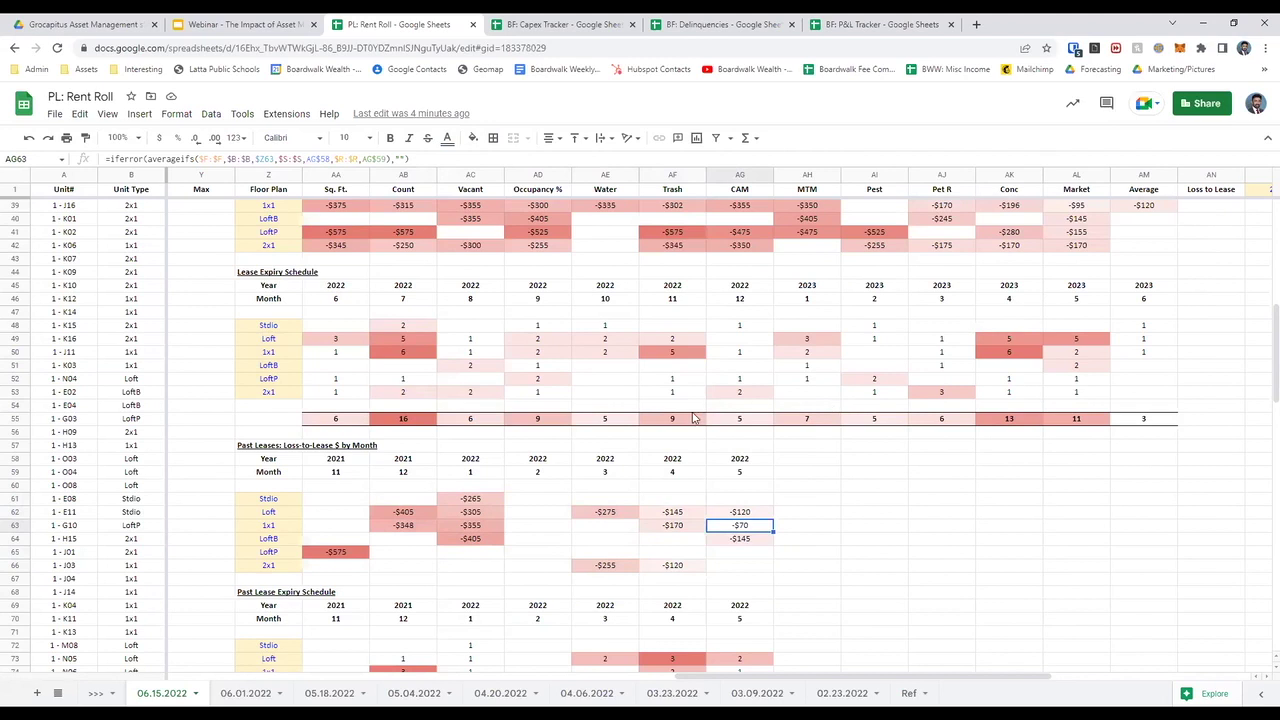
Highlight the March to May 2022 counts in the Past Lease Expiry Schedule, AE71:AG77
{"action": "scroll", "coordinate": [460, 385], "scroll_direction": "down", "scroll_amount": 1}
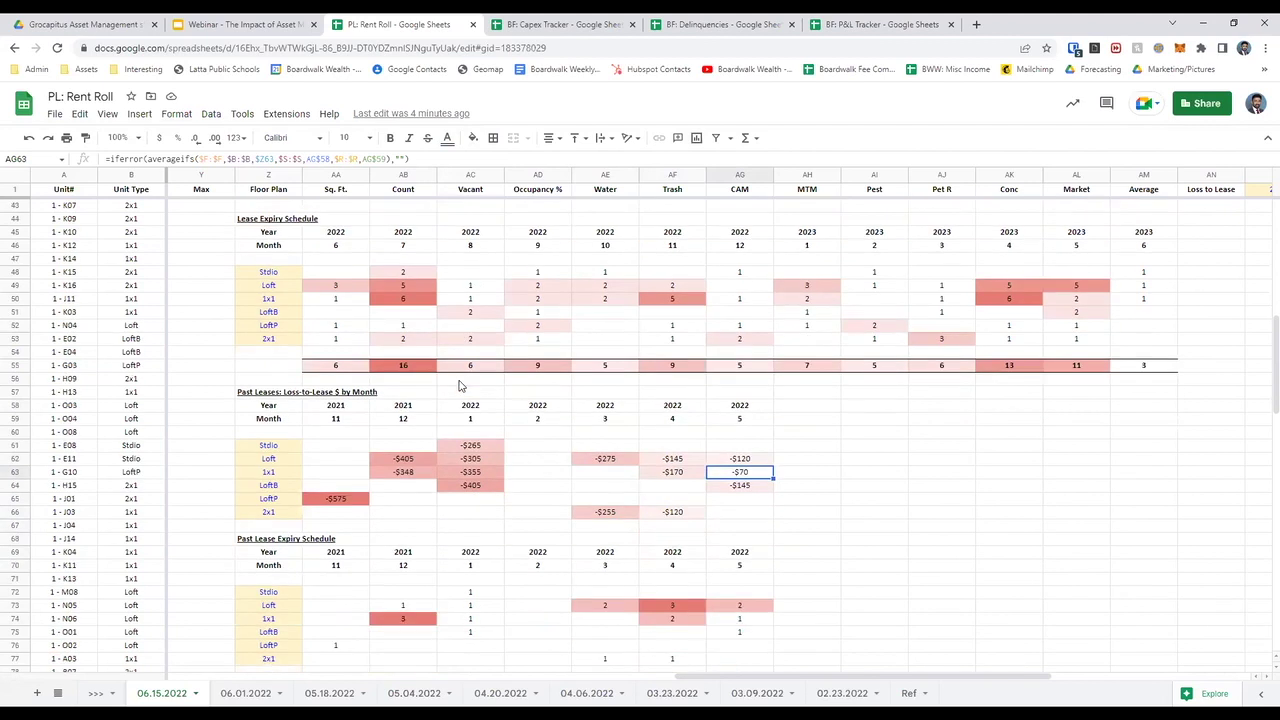
{"action": "scroll", "coordinate": [460, 385], "scroll_direction": "down", "scroll_amount": 2}
{"action": "left_click", "coordinate": [605, 580]}
{"action": "key", "text": "Up"}
{"action": "key", "text": "Up"}
{"action": "key", "text": "Up"}
{"action": "key", "text": "Up"}
{"action": "key", "text": "Up"}
{"action": "key", "text": "Up"}
{"action": "key", "text": "shift+Right"}
{"action": "key", "text": "shift+Right"}
{"action": "key", "text": "shift+Down"}
{"action": "key", "text": "shift+Down"}
{"action": "key", "text": "shift+Down"}
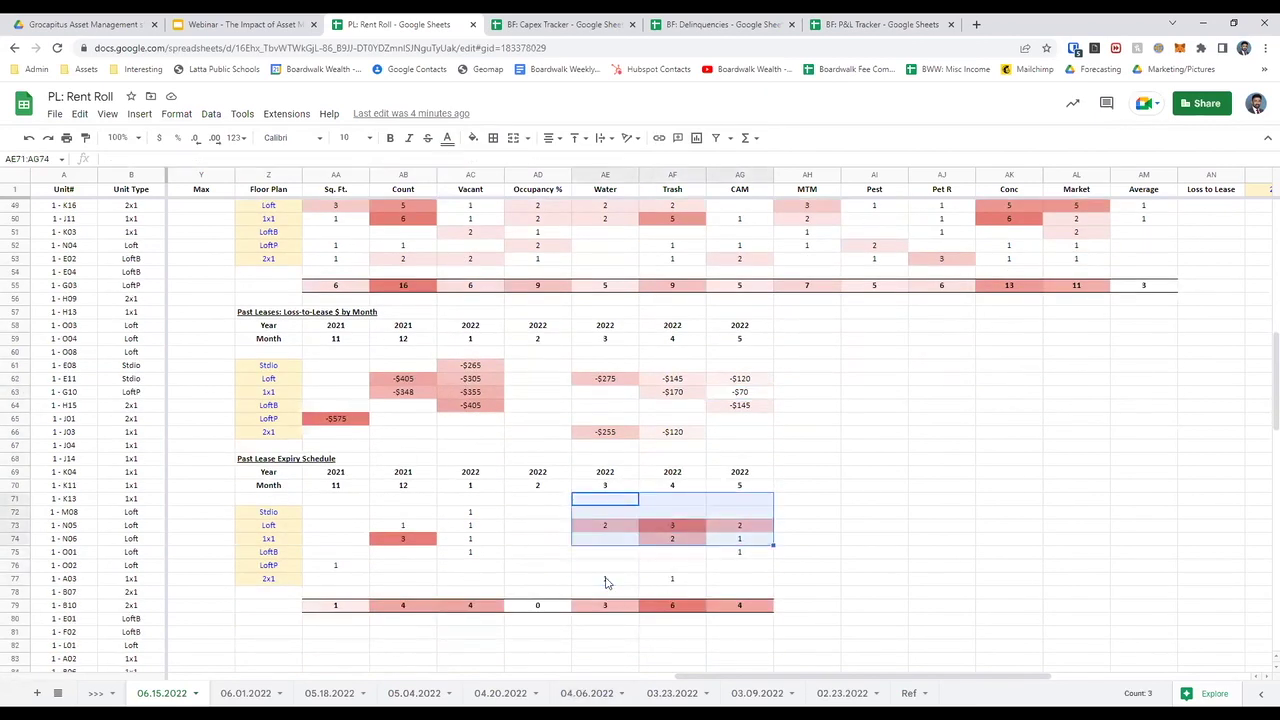
{"action": "key", "text": "shift+Down"}
{"action": "key", "text": "shift+Down"}
{"action": "key", "text": "shift+Down"}
{"action": "key", "text": "shift+Down"}
{"action": "key", "text": "shift+Up"}
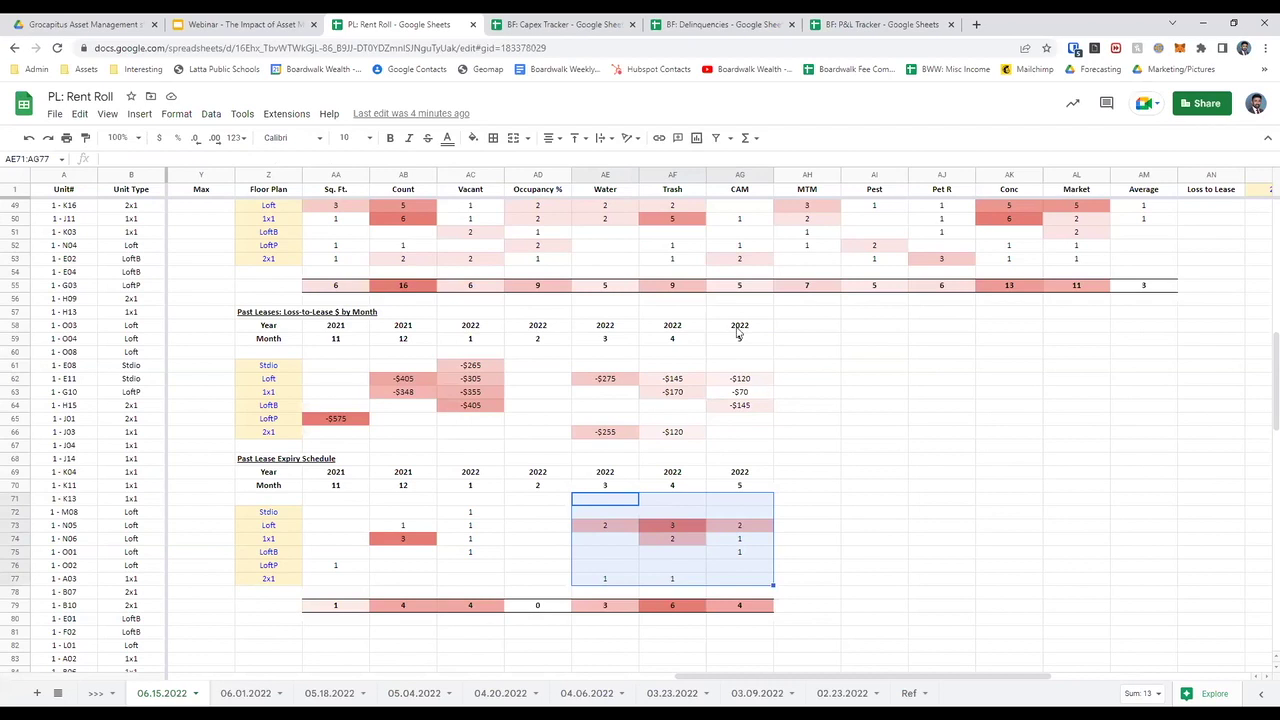
Return to the floor plan summary and select the overall Loss to Lease cell AN9
{"action": "scroll", "coordinate": [738, 335], "scroll_direction": "up", "scroll_amount": 5}
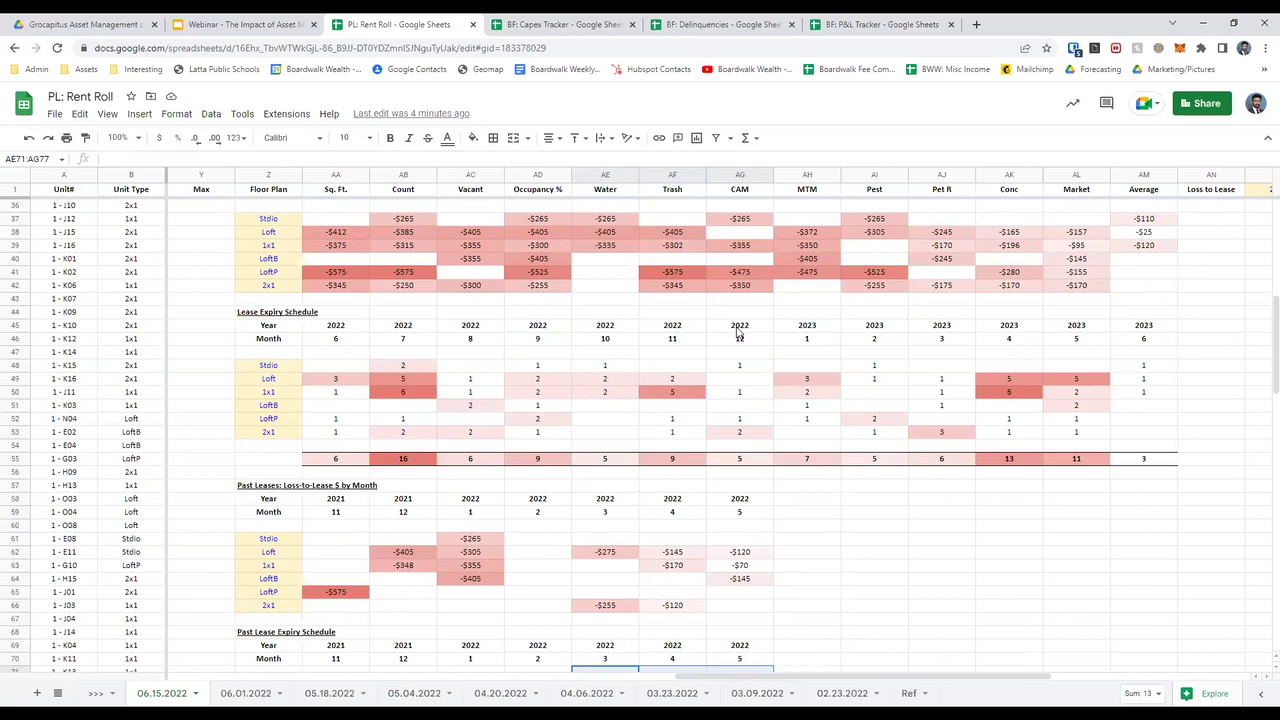
{"action": "scroll", "coordinate": [739, 333], "scroll_direction": "up", "scroll_amount": 9}
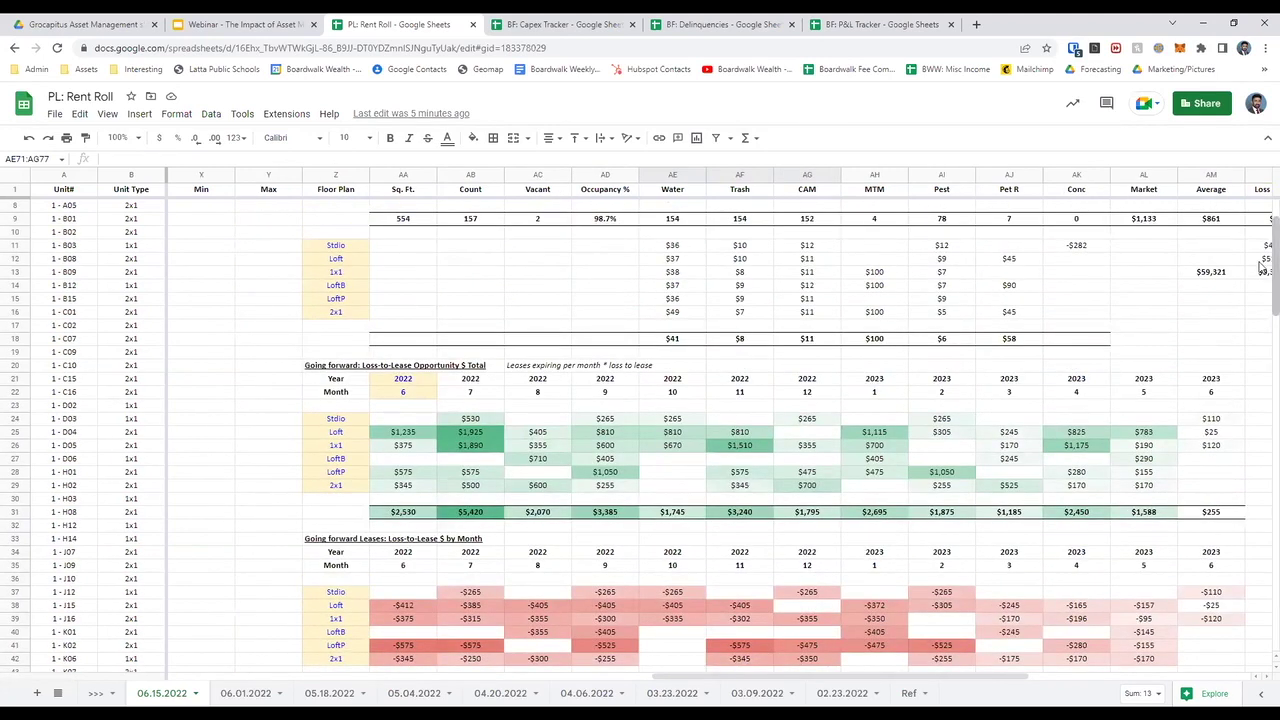
{"action": "scroll", "coordinate": [1260, 264], "scroll_direction": "right", "scroll_amount": 3}
{"action": "scroll", "coordinate": [1260, 264], "scroll_direction": "up", "scroll_amount": 2}
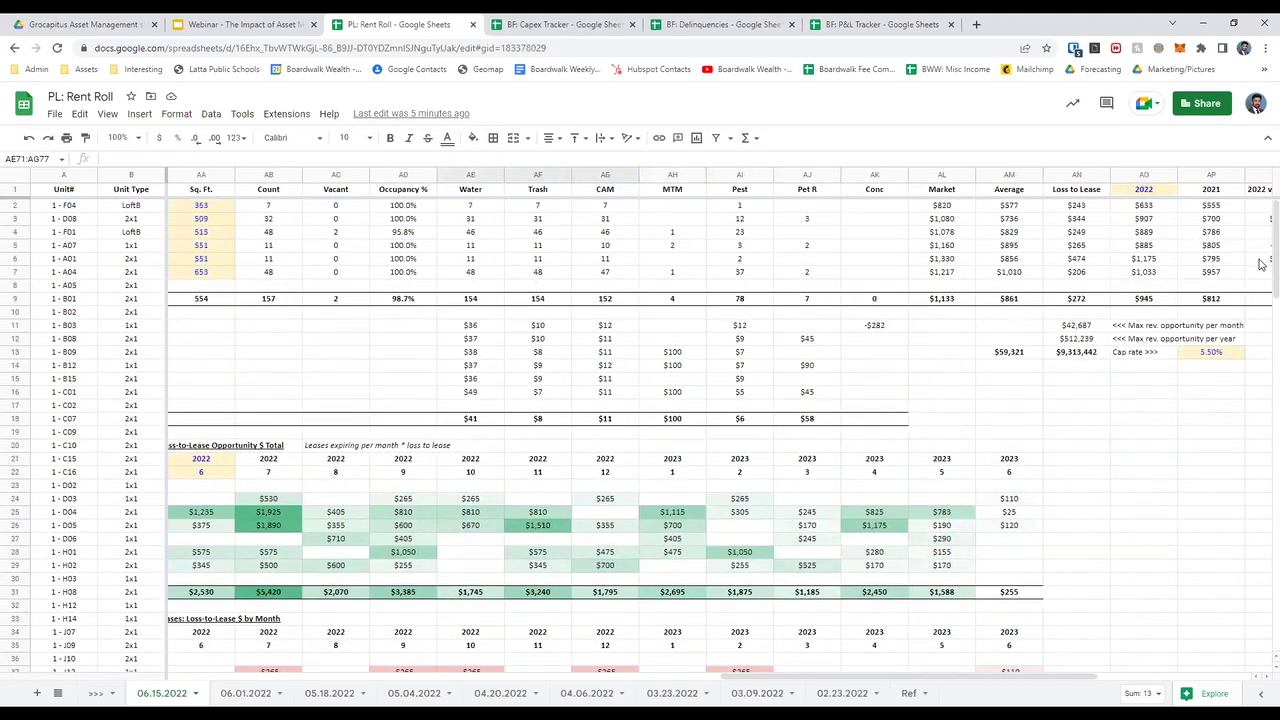
{"action": "left_click", "coordinate": [1096, 292]}
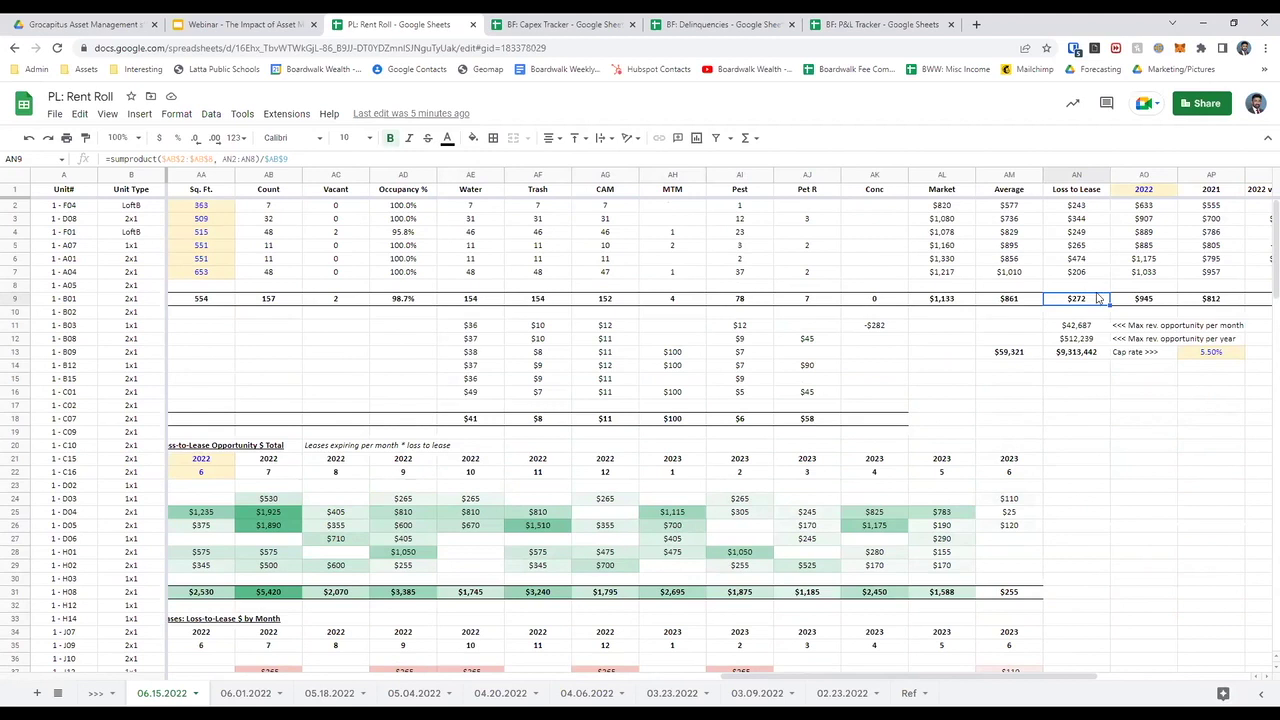
Switch to the BF: Capex Tracker spreadsheet and highlight its headers from Unit to Reno End Date, B1:K1
{"action": "key", "text": "ctrl+Tab"}
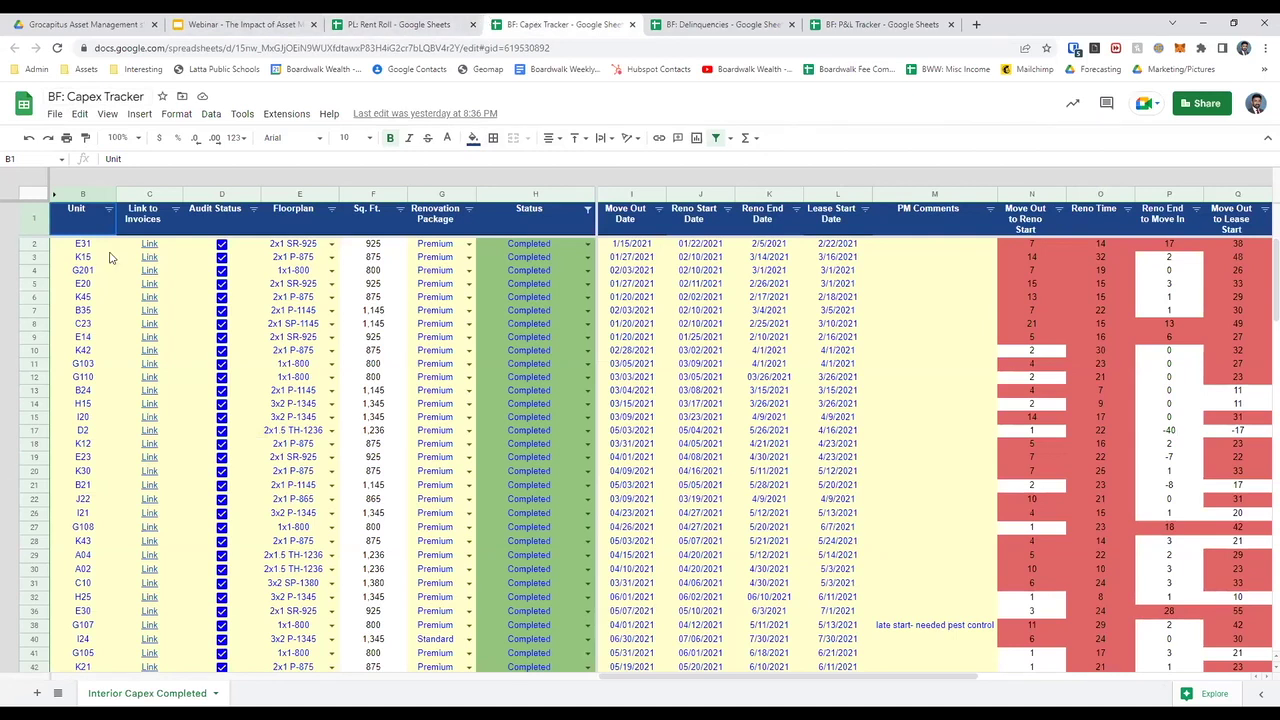
{"action": "left_click", "coordinate": [80, 257]}
{"action": "key", "text": "Up"}
{"action": "key", "text": "Up"}
{"action": "key", "text": "shift+Right"}
{"action": "key", "text": "shift+Right"}
{"action": "key", "text": "shift+Right"}
{"action": "key", "text": "shift+Right"}
{"action": "key", "text": "shift+Right"}
{"action": "key", "text": "shift+Right"}
{"action": "key", "text": "shift+Right"}
{"action": "key", "text": "shift+Right"}
{"action": "key", "text": "shift+Right"}
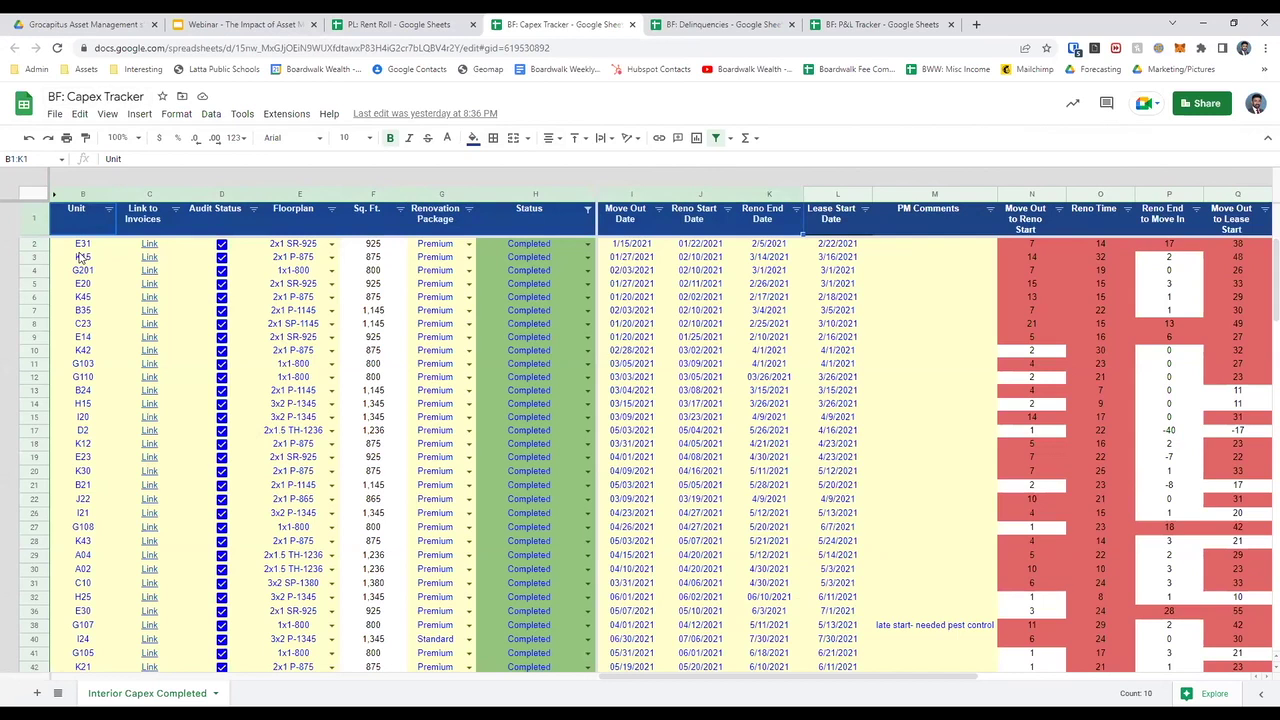
Highlight the first unit numbers in the Unit column, then go back to unit E31 in B2
{"action": "key", "text": "Down"}
{"action": "key", "text": "shift+Down"}
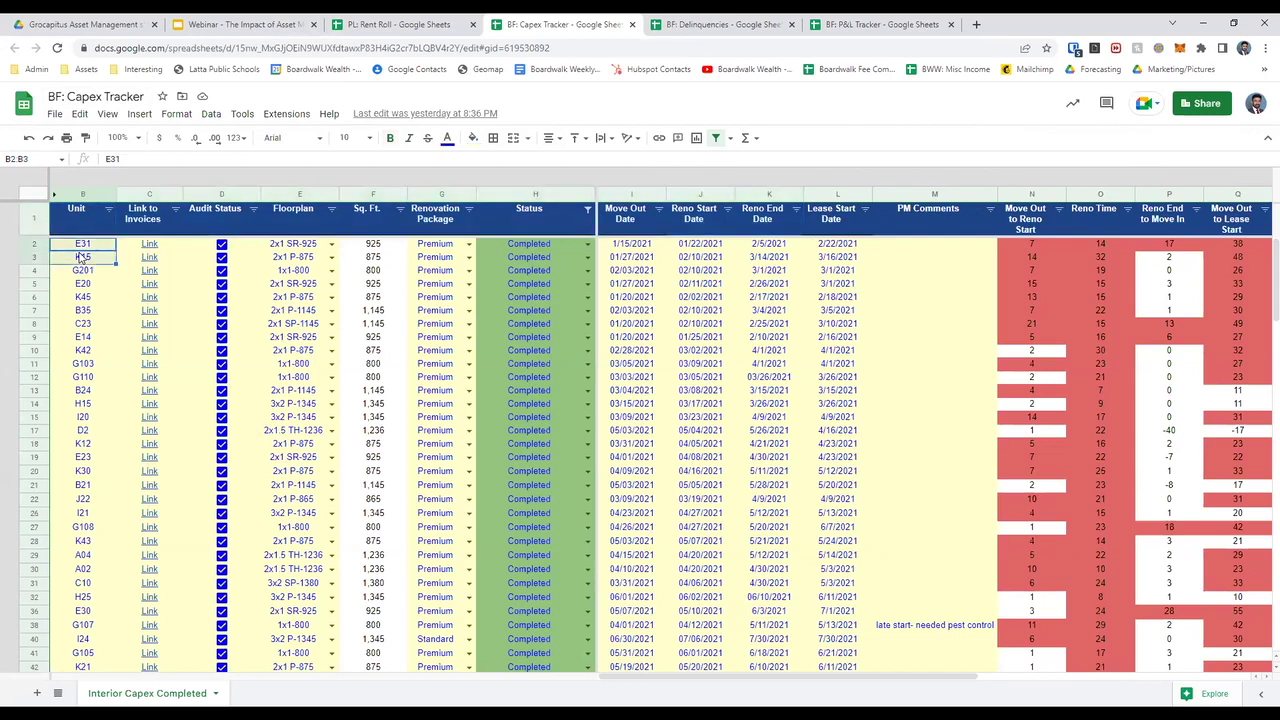
{"action": "key", "text": "shift+Down"}
{"action": "key", "text": "shift+Down"}
{"action": "key", "text": "shift+Down"}
{"action": "key", "text": "shift+Down"}
{"action": "key", "text": "shift+Down"}
{"action": "key", "text": "shift+Down"}
{"action": "key", "text": "shift+Down"}
{"action": "key", "text": "shift+Down"}
{"action": "key", "text": "Up"}
{"action": "key", "text": "Down"}
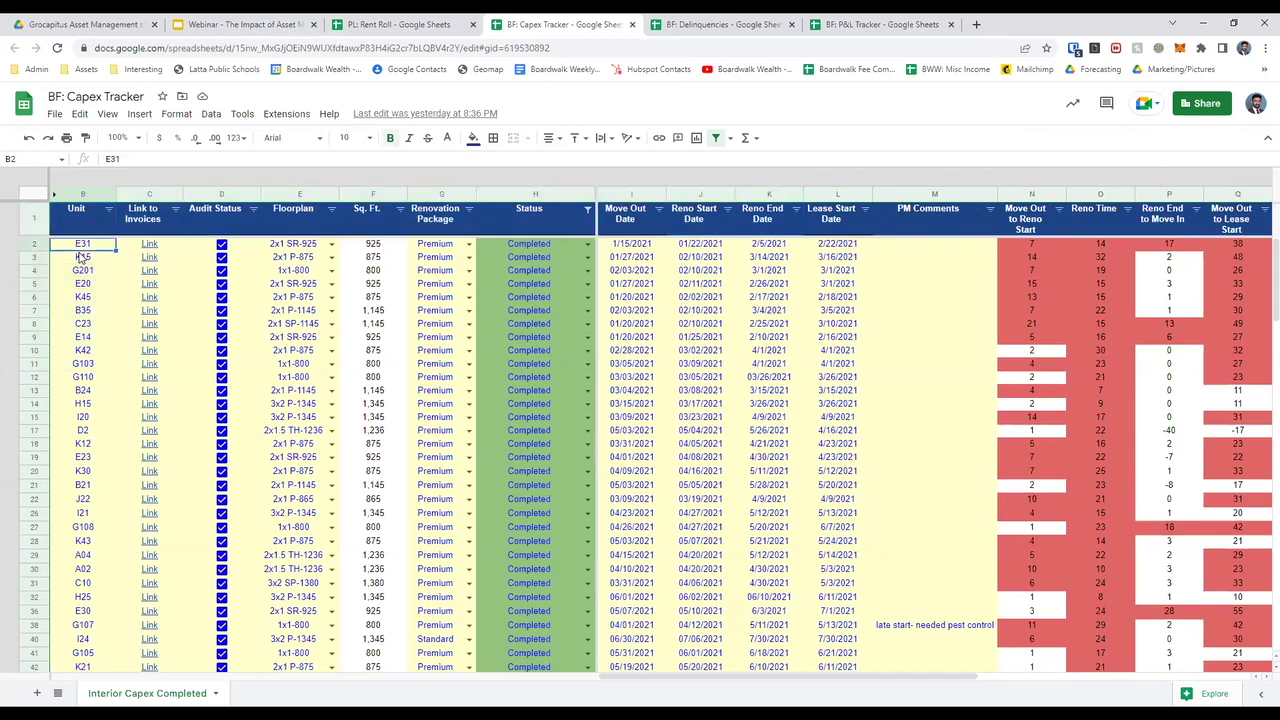
Open unit E31's linked invoices folder in Google Drive, then return to the Capex Tracker
{"action": "key", "text": "Right"}
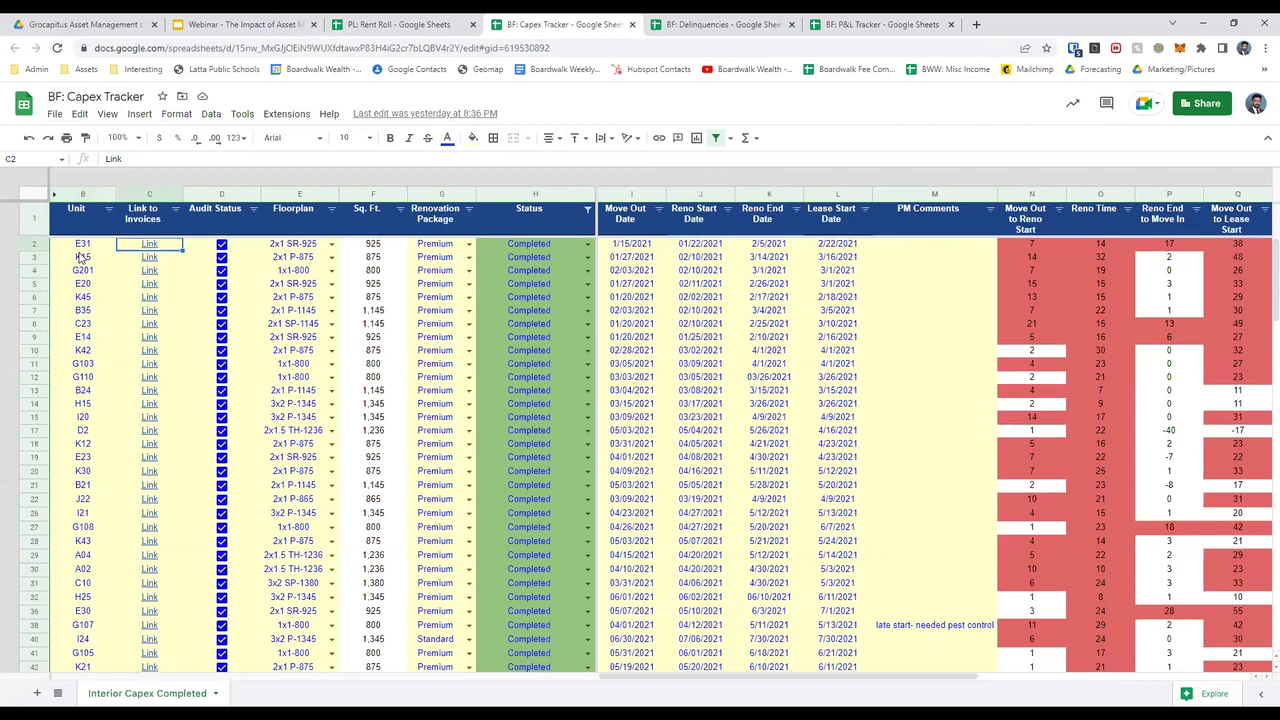
{"action": "left_click", "coordinate": [166, 267]}
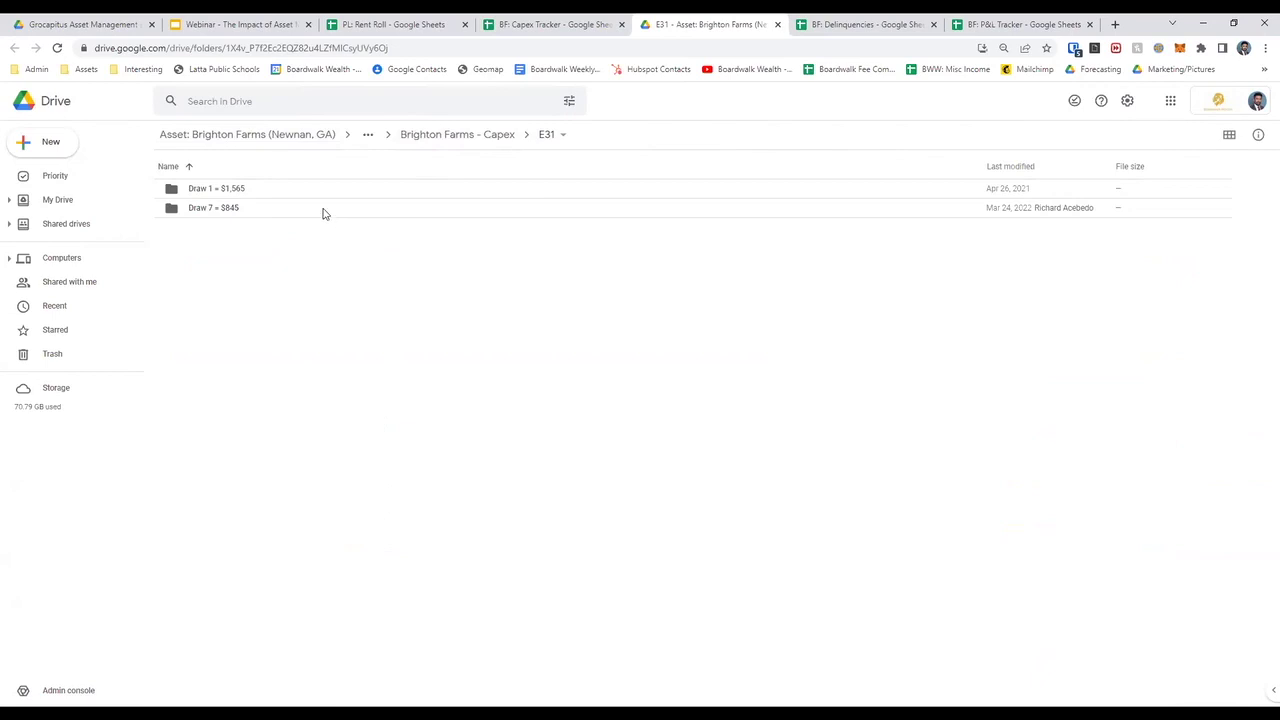
{"action": "key", "text": "ctrl+shift+Tab"}
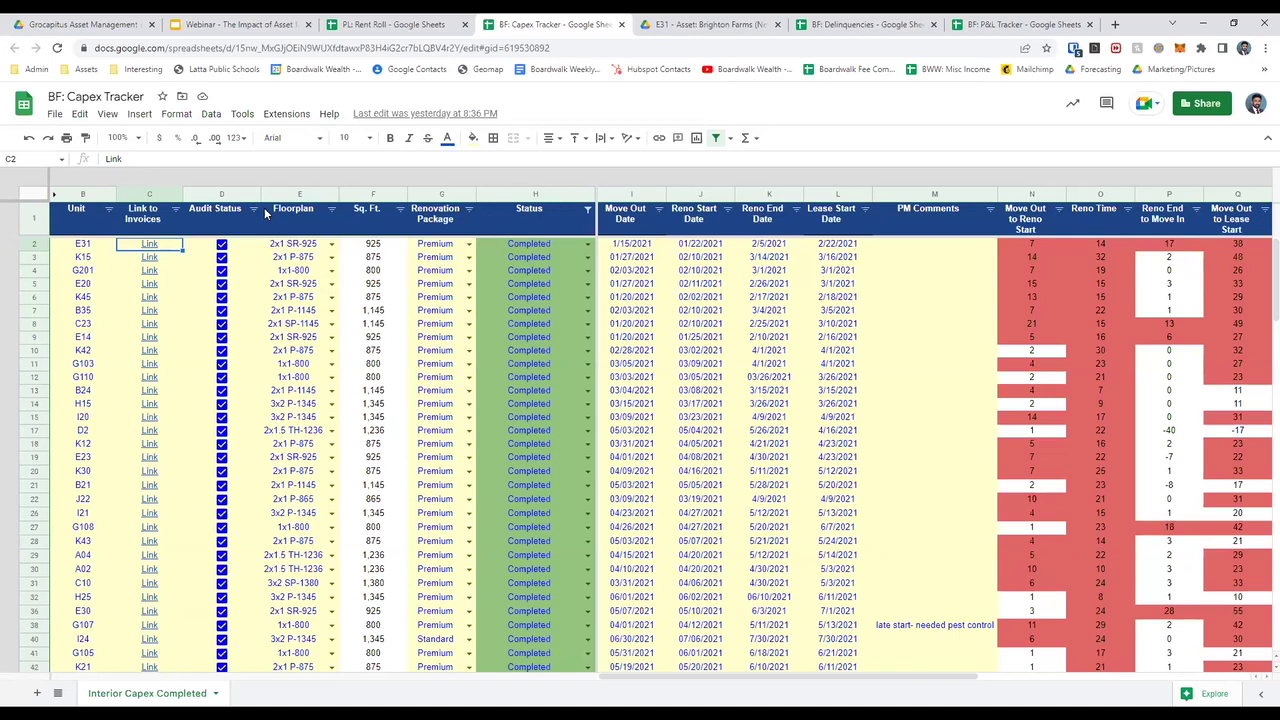
Review the Audit Status checkboxes in the first rows alongside the invoice link, ending on unit E31's checkbox in D2
{"action": "key", "text": "Right"}
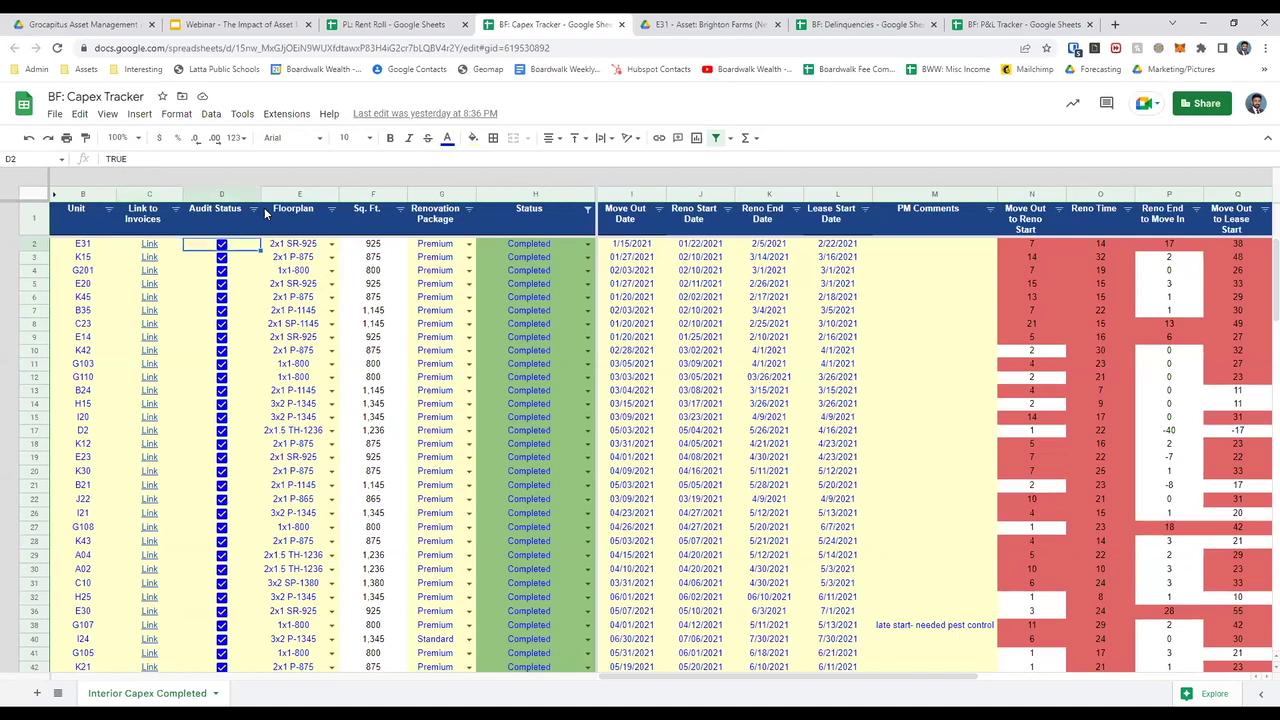
{"action": "key", "text": "shift+Down"}
{"action": "key", "text": "shift+Down"}
{"action": "key", "text": "shift+Down"}
{"action": "key", "text": "shift+Up"}
{"action": "key", "text": "shift+Up"}
{"action": "key", "text": "shift+Up"}
{"action": "key", "text": "Down"}
{"action": "key", "text": "Down"}
{"action": "key", "text": "Up"}
{"action": "key", "text": "Up"}
{"action": "key", "text": "Left"}
{"action": "key", "text": "Right"}
{"action": "key", "text": "Left"}
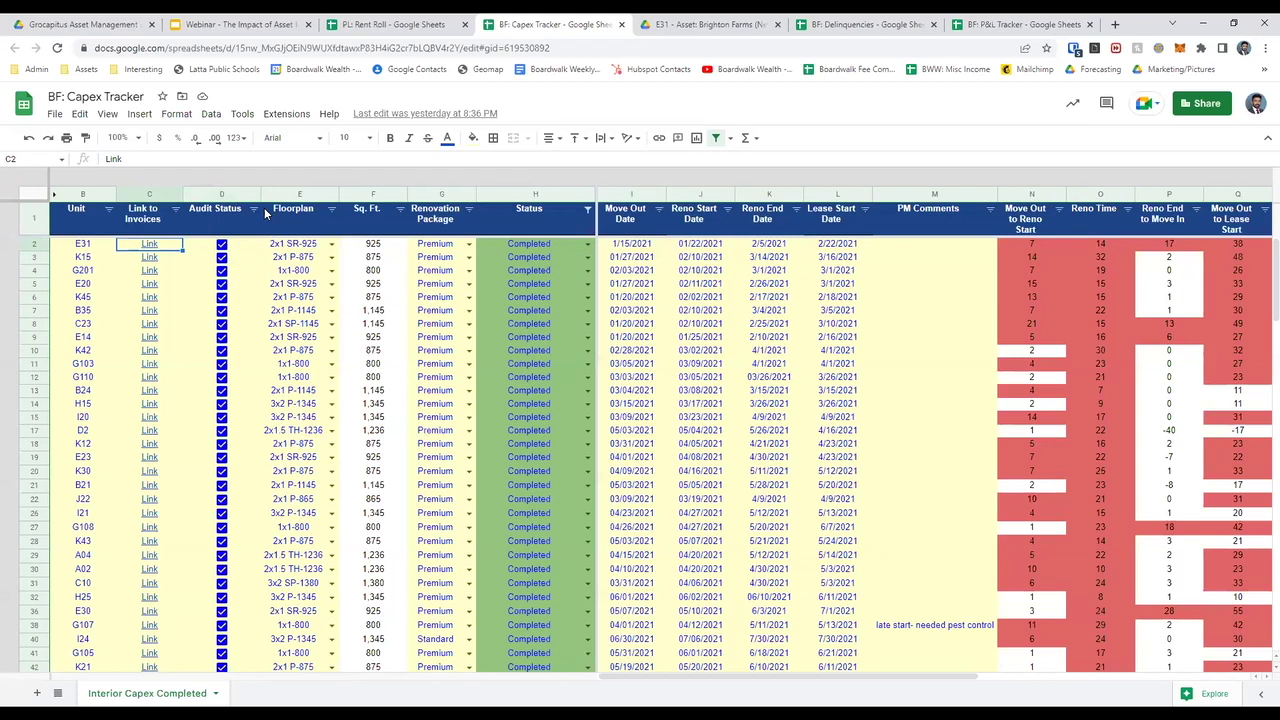
{"action": "key", "text": "Right"}
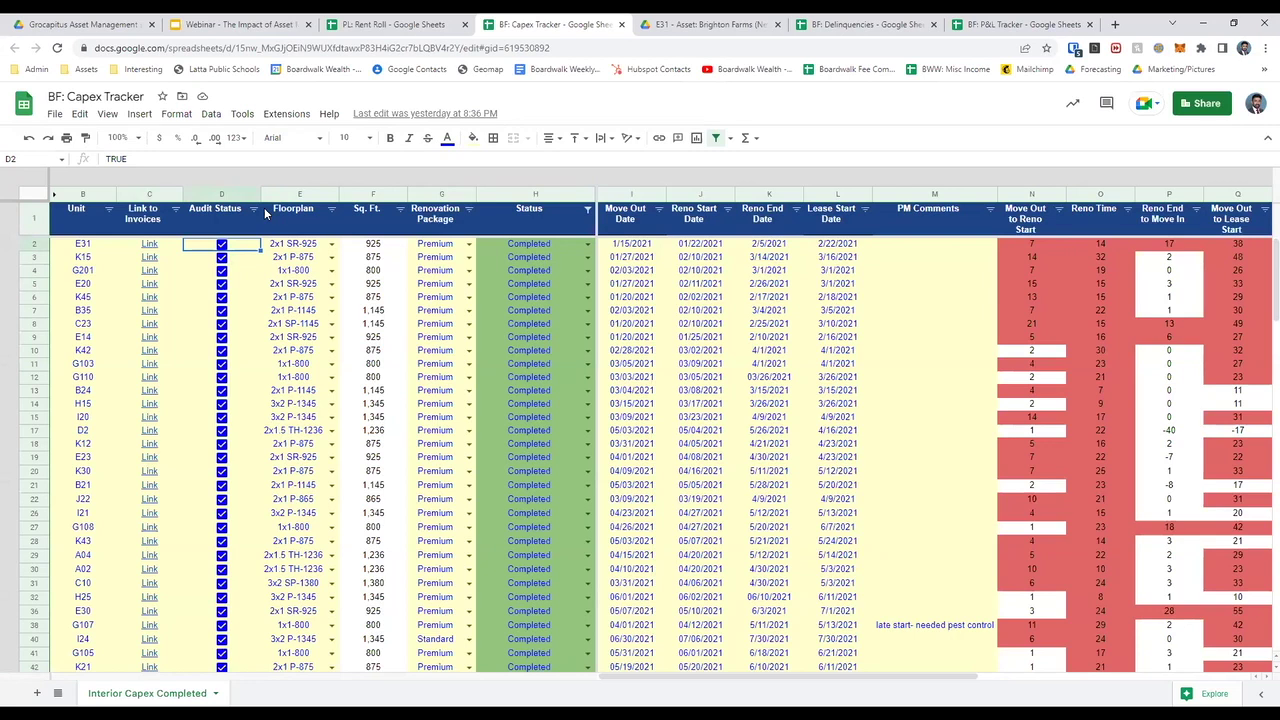
Open unit E31's Floorplan options in E2 and close them without a selection
{"action": "key", "text": "Right"}
{"action": "key", "text": "Return"}
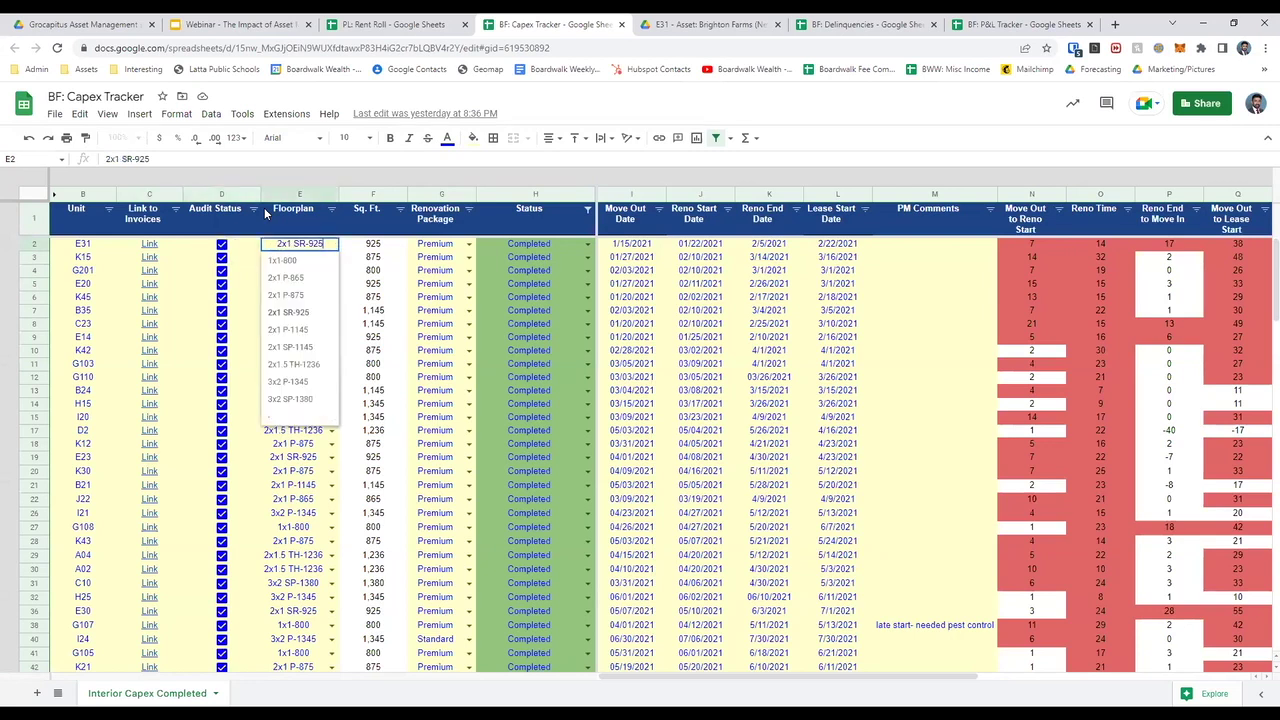
{"action": "key", "text": "Escape"}
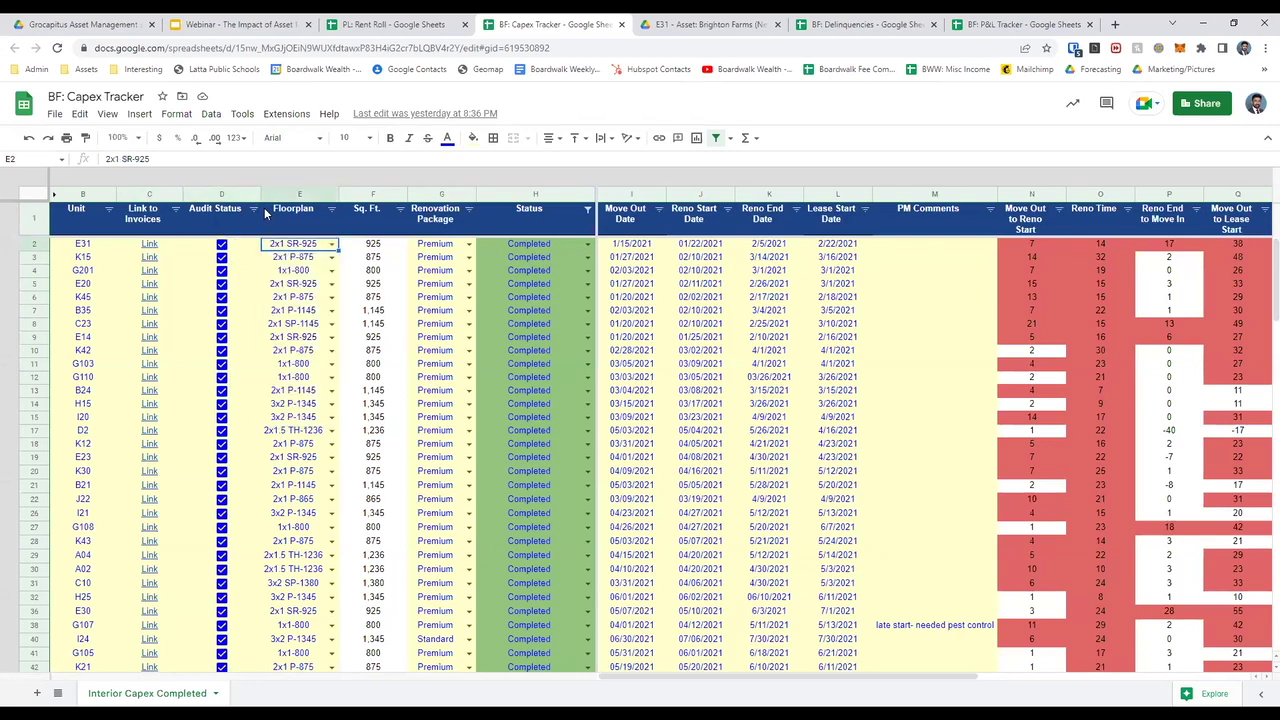
Switch to the PL: Rent Roll spreadsheet and view the Status options in C2 without changing the value
{"action": "key", "text": "ctrl+shift+Tab"}
{"action": "left_click", "coordinate": [55, 260]}
{"action": "key", "text": "Right"}
{"action": "key", "text": "Right"}
{"action": "key", "text": "Up"}
{"action": "key", "text": "Up"}
{"action": "key", "text": "Up"}
{"action": "key", "text": "Up"}
{"action": "key", "text": "Return"}
{"action": "key", "text": "Escape"}
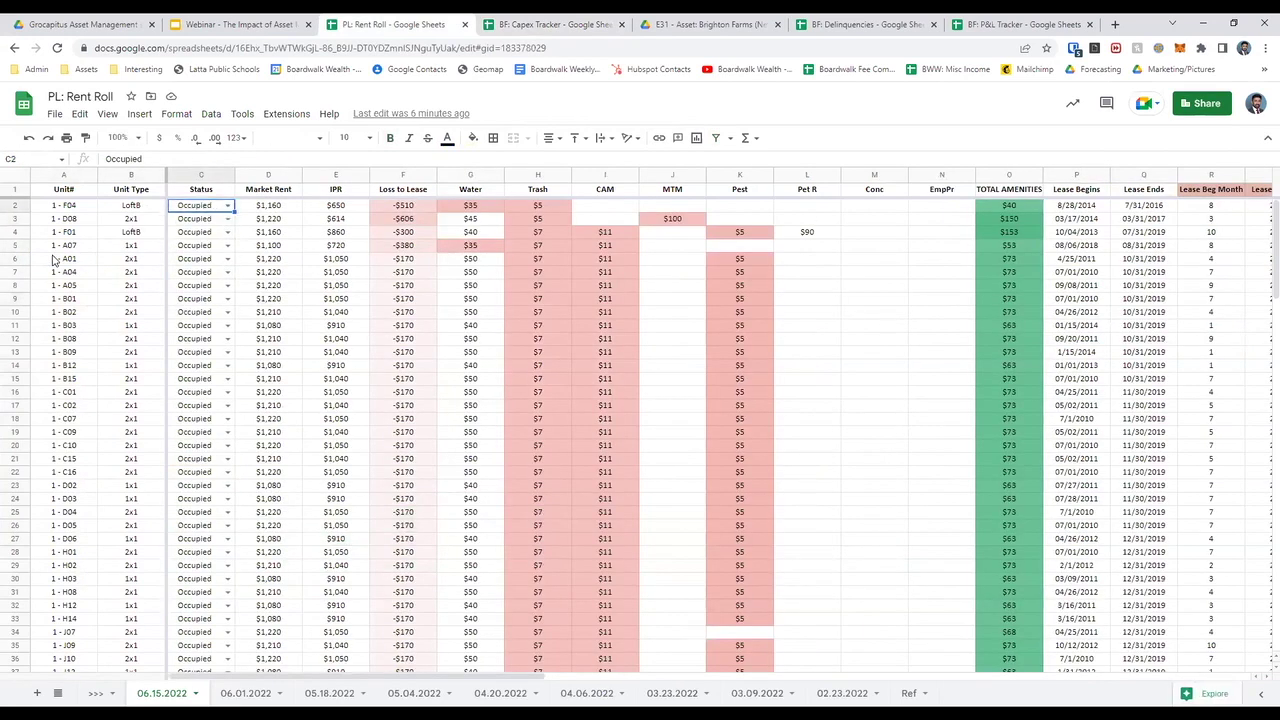
Return to the Capex Tracker and browse the full Floorplan option list in E2, keeping 2x1 SR-925
{"action": "key", "text": "ctrl+Tab"}
{"action": "key", "text": "Return"}
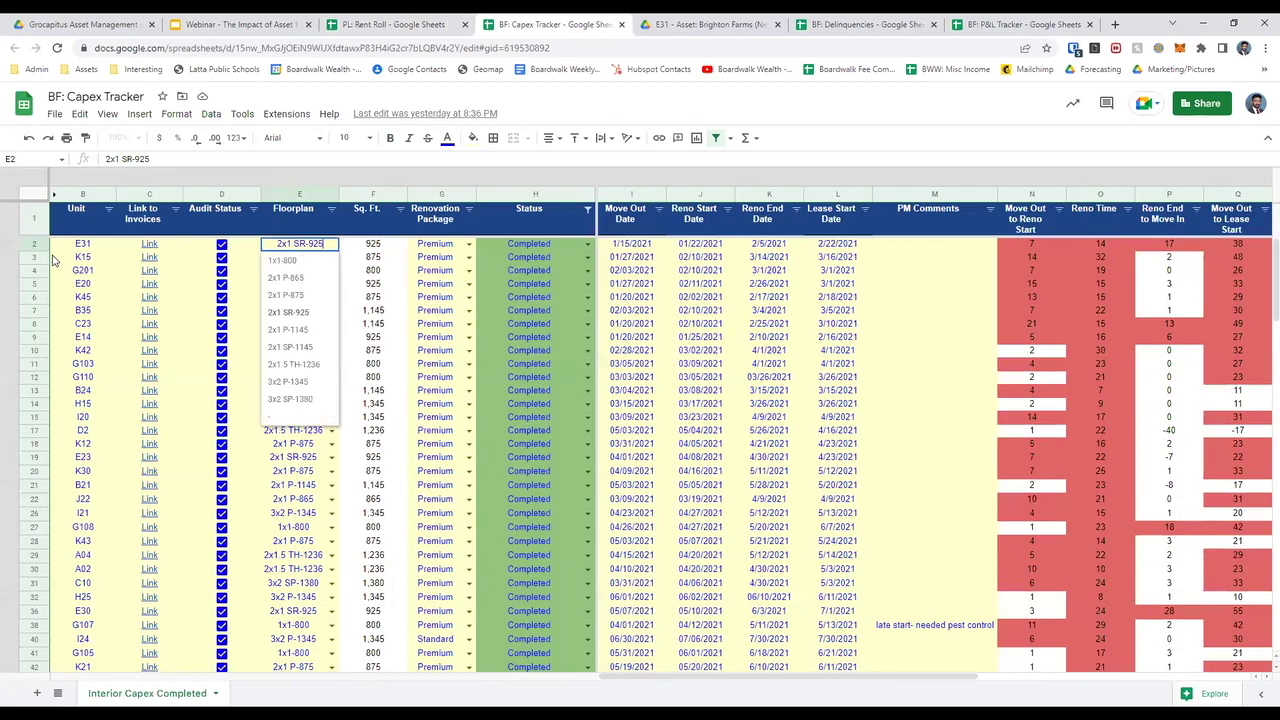
{"action": "key", "text": "Down"}
{"action": "key", "text": "Down"}
{"action": "key", "text": "Down"}
{"action": "key", "text": "Down"}
{"action": "key", "text": "Down"}
{"action": "key", "text": "Down"}
{"action": "key", "text": "Down"}
{"action": "key", "text": "Down"}
{"action": "key", "text": "Down"}
{"action": "key", "text": "Up"}
{"action": "key", "text": "Up"}
{"action": "key", "text": "Up"}
{"action": "key", "text": "Up"}
{"action": "key", "text": "Up"}
{"action": "key", "text": "Up"}
{"action": "key", "text": "Up"}
{"action": "key", "text": "Escape"}
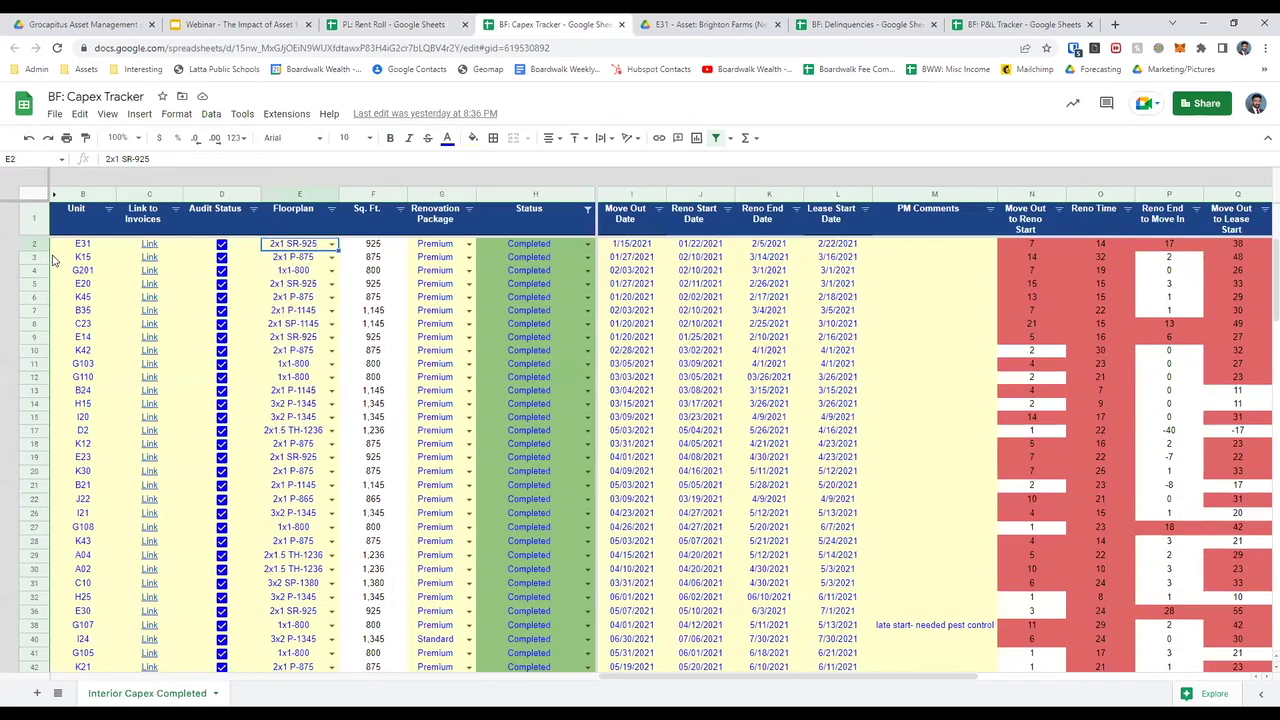
Highlight the first Floorplan entries downward from E2, then shrink the selection back to E2
{"action": "key", "text": "shift+Down"}
{"action": "key", "text": "shift+Down"}
{"action": "key", "text": "shift+Down"}
{"action": "key", "text": "shift+Down"}
{"action": "key", "text": "shift+Down"}
{"action": "key", "text": "shift+Down"}
{"action": "key", "text": "shift+Down"}
{"action": "key", "text": "shift+Down"}
{"action": "key", "text": "shift+Down"}
{"action": "key", "text": "shift+Down"}
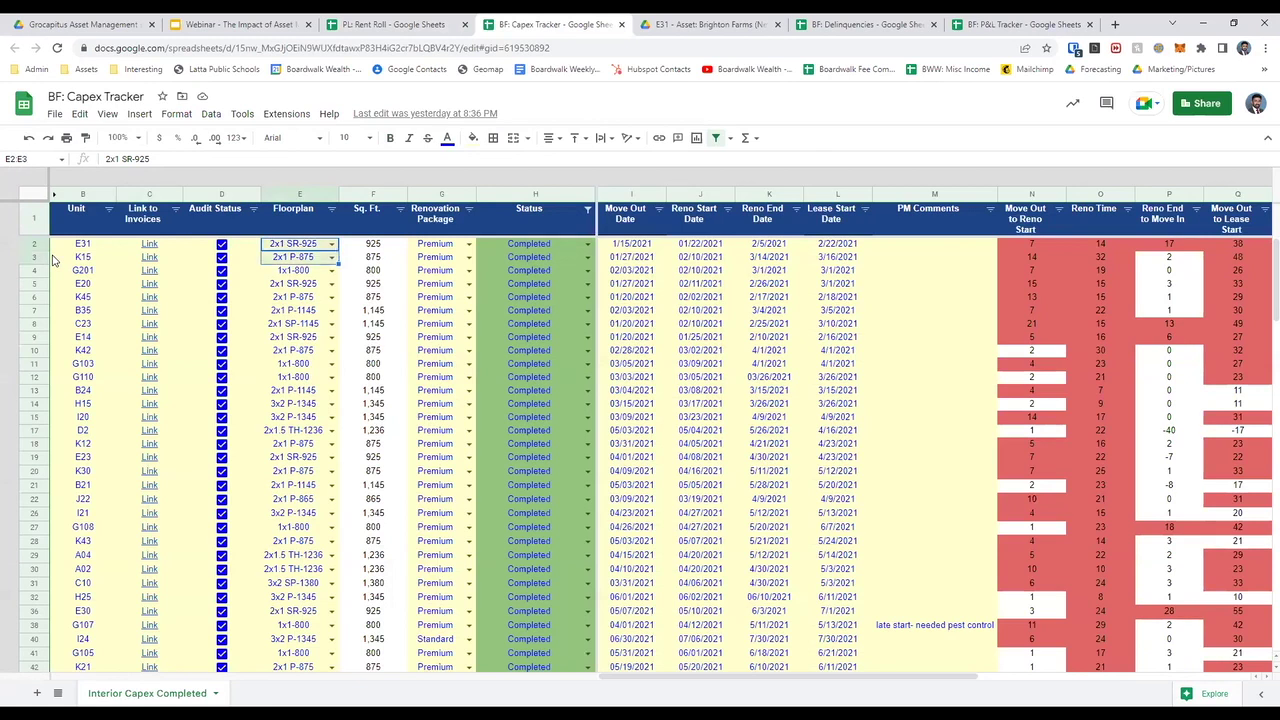
{"action": "key", "text": "shift+Up"}
{"action": "key", "text": "shift+Up"}
{"action": "key", "text": "shift+Up"}
{"action": "key", "text": "shift+Up"}
{"action": "key", "text": "shift+Up"}
{"action": "key", "text": "shift+Up"}
{"action": "key", "text": "shift+Up"}
{"action": "key", "text": "shift+Up"}
{"action": "key", "text": "shift+Up"}
{"action": "key", "text": "shift+Up"}
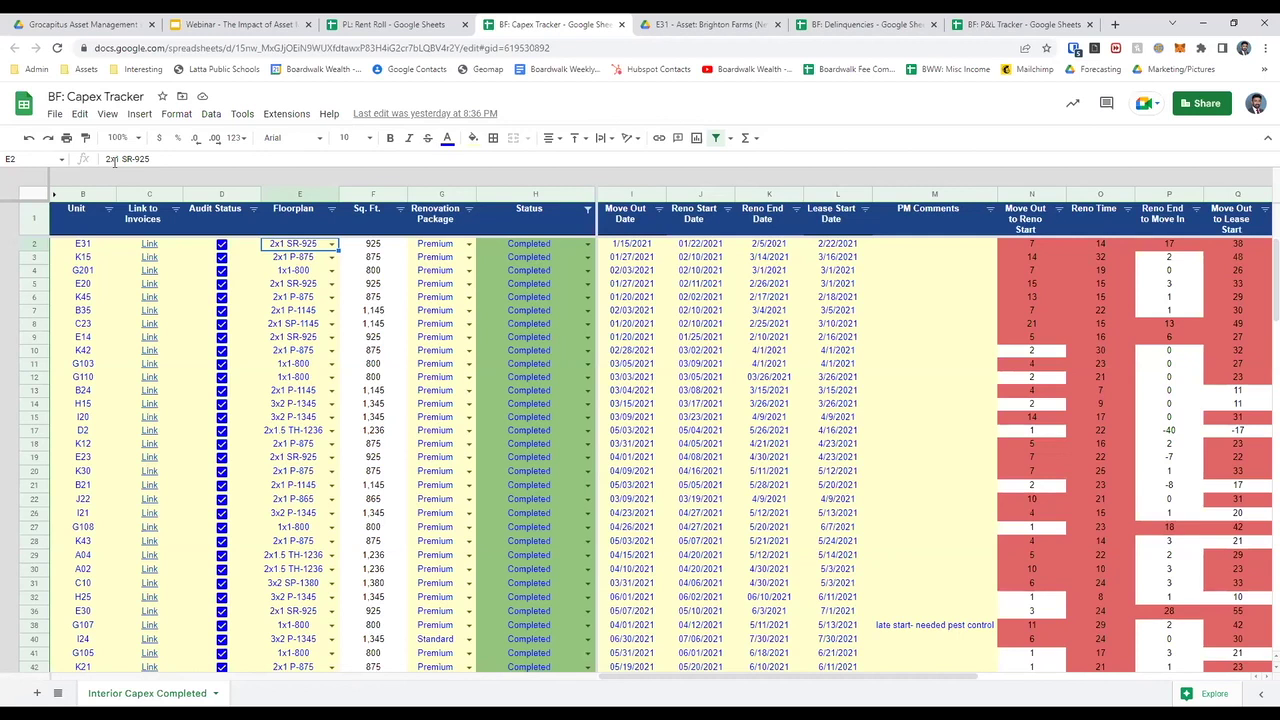
Check unit E31's Sq. Ft. cell F2 against its floorplan, then open the Renovation Package options in G2
{"action": "key", "text": "Right"}
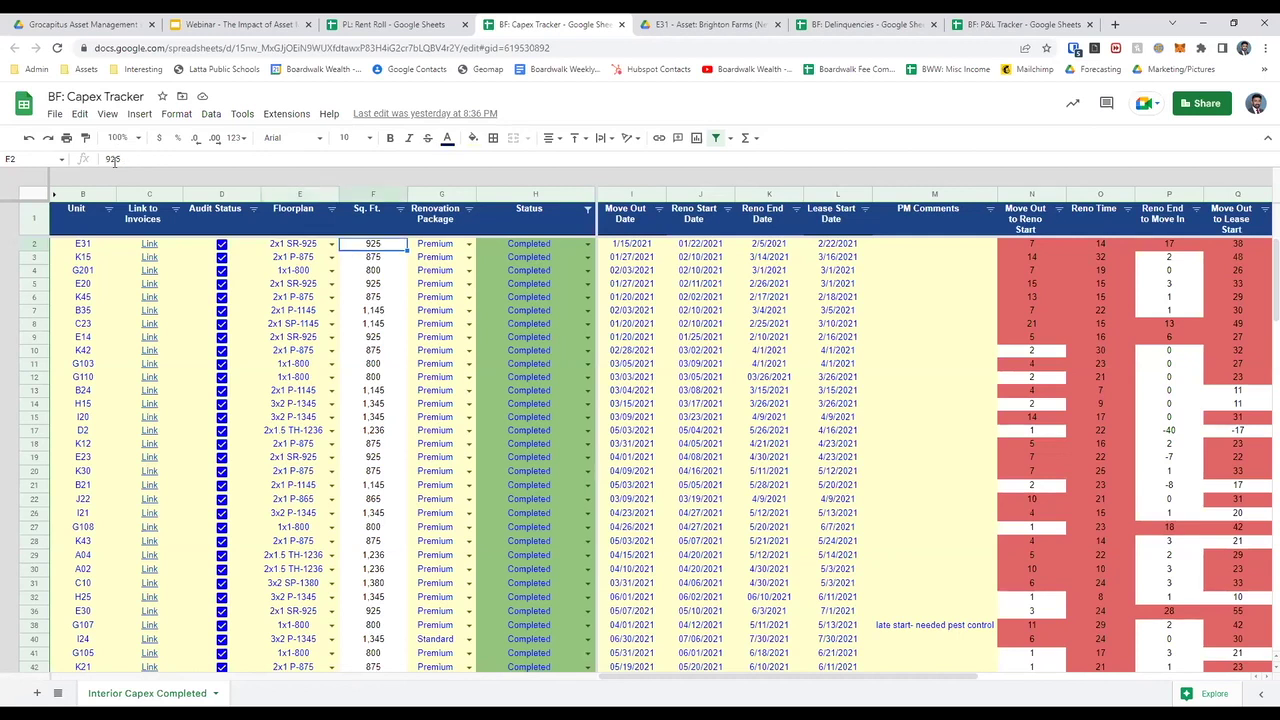
{"action": "key", "text": "Left"}
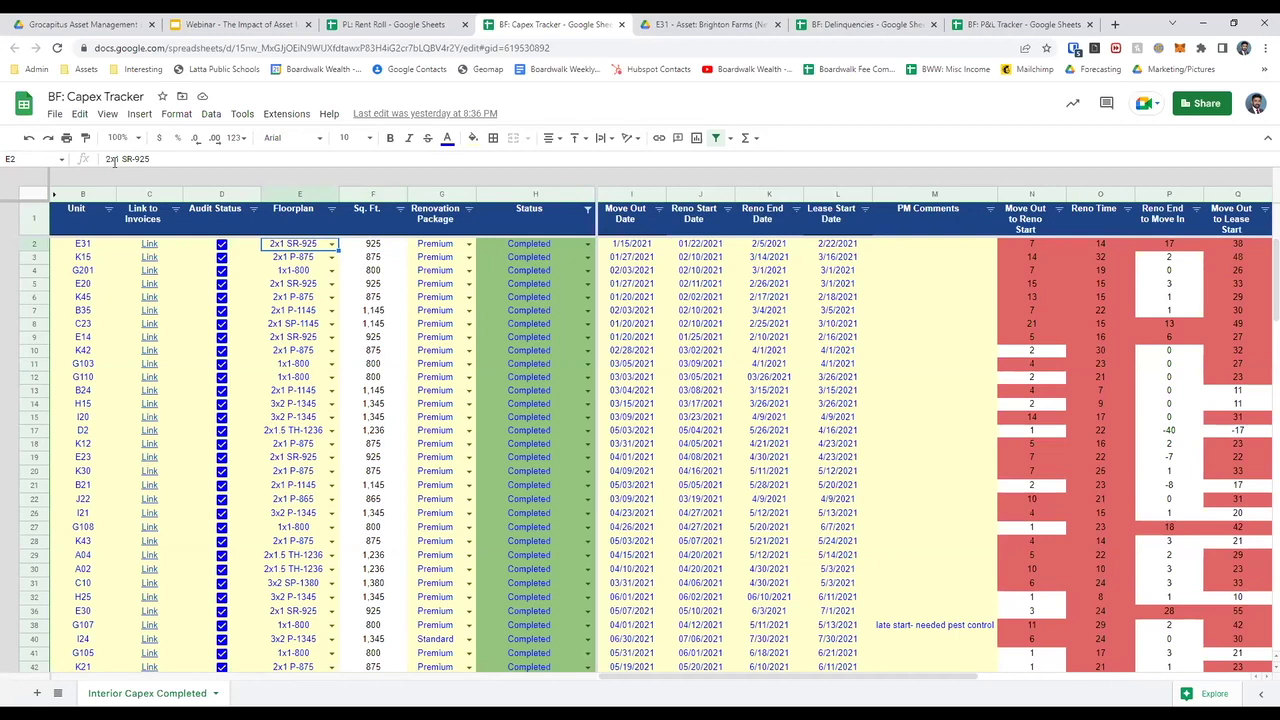
{"action": "key", "text": "Right"}
{"action": "key", "text": "Right"}
{"action": "key", "text": "Return"}
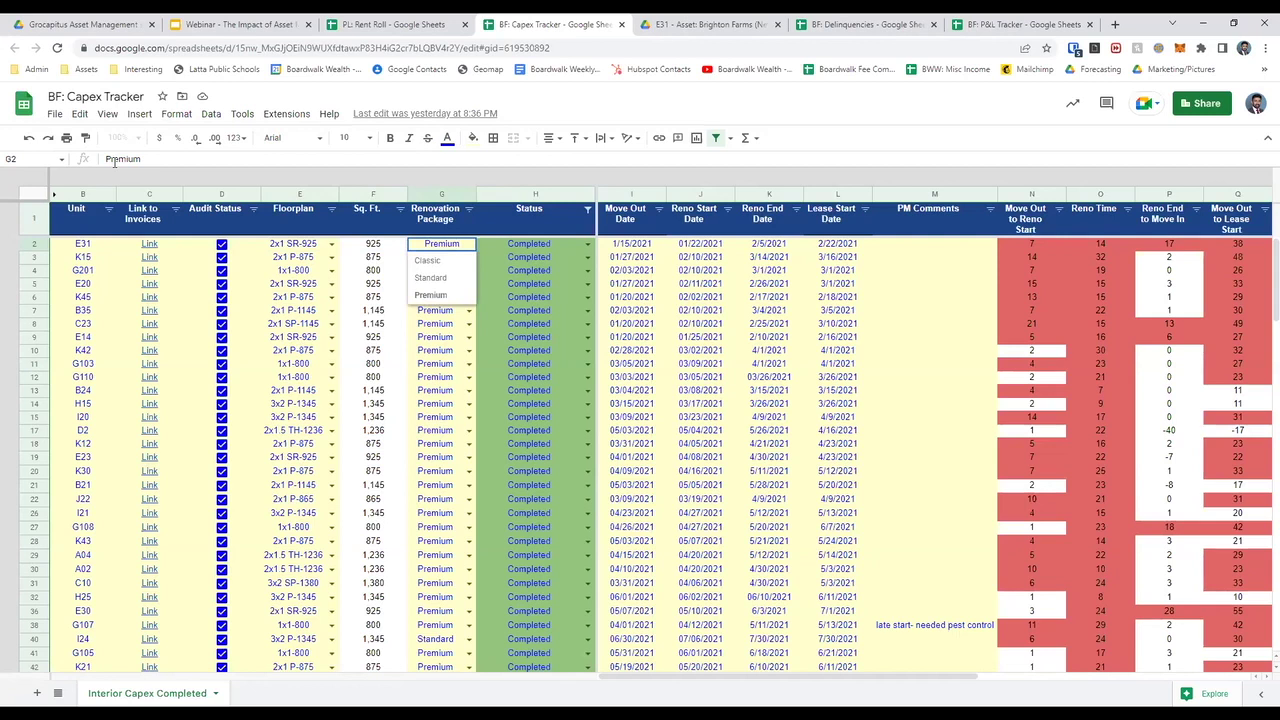
Review the Renovation Package options in G2 once more and keep Premium
{"action": "key", "text": "Escape"}
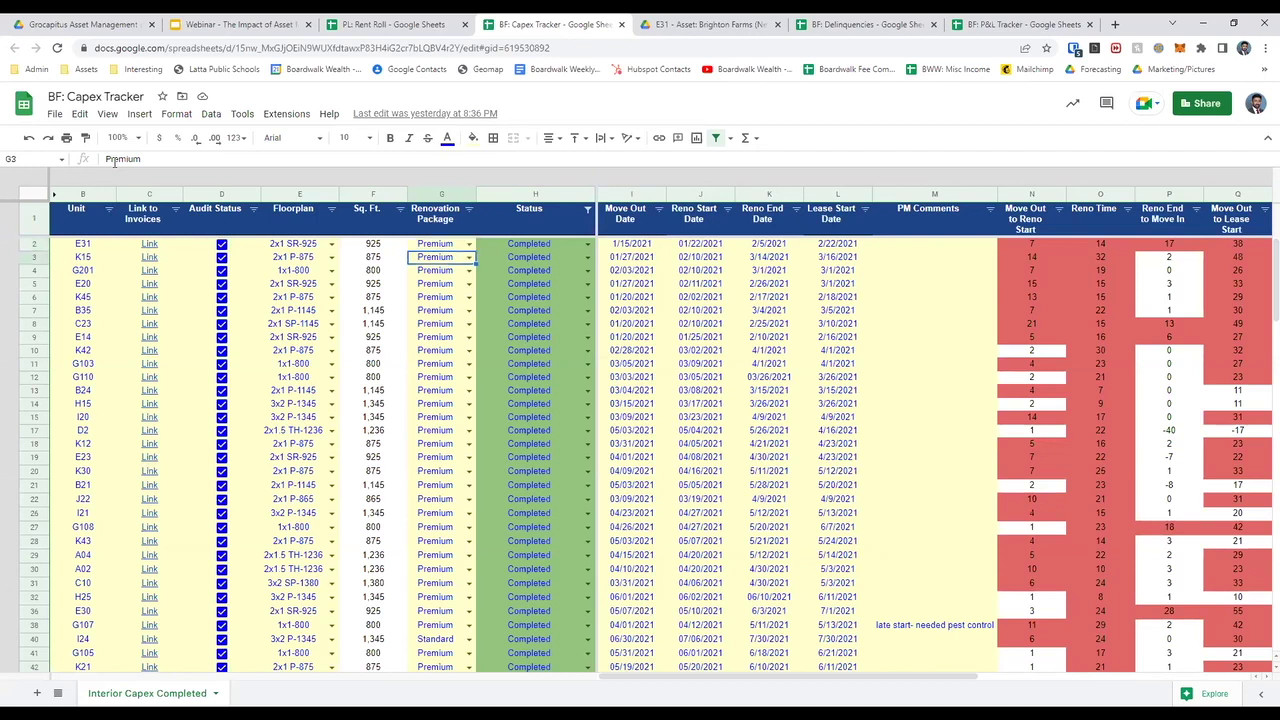
{"action": "key", "text": "Return"}
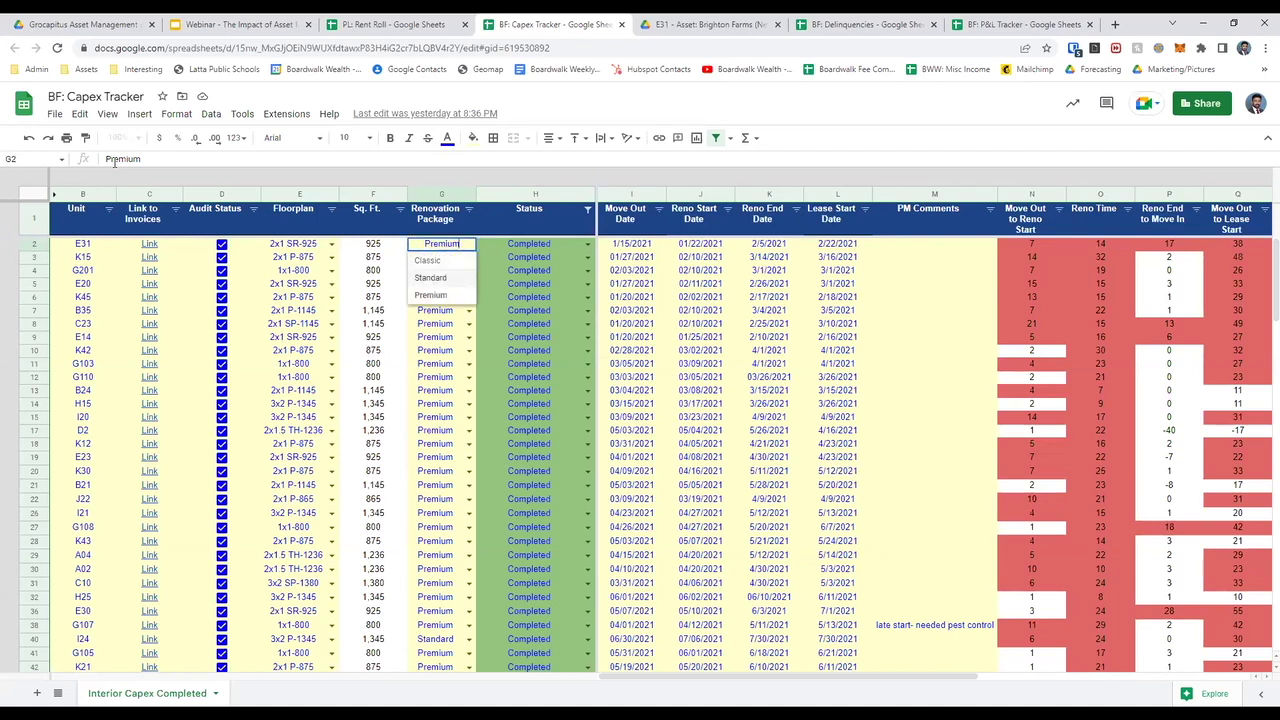
{"action": "key", "text": "Escape"}
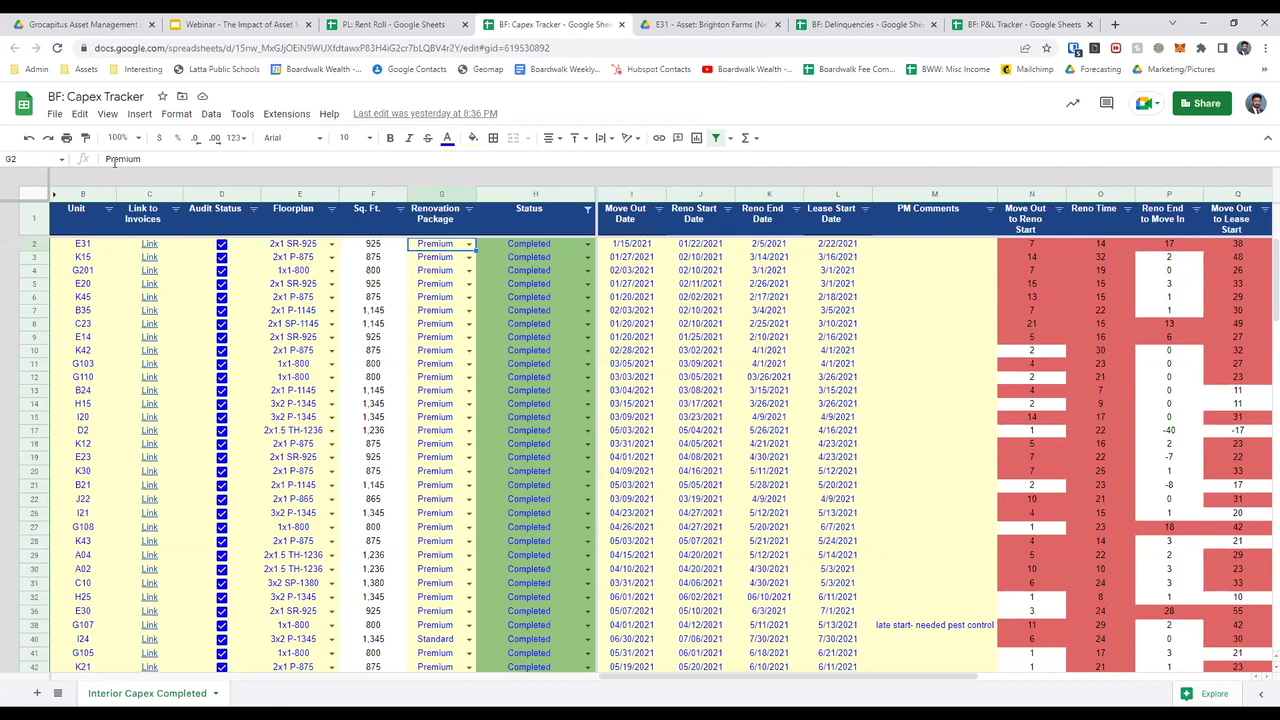
Browse the full list of Status options for unit E31 in H2, keeping Completed
{"action": "key", "text": "Right"}
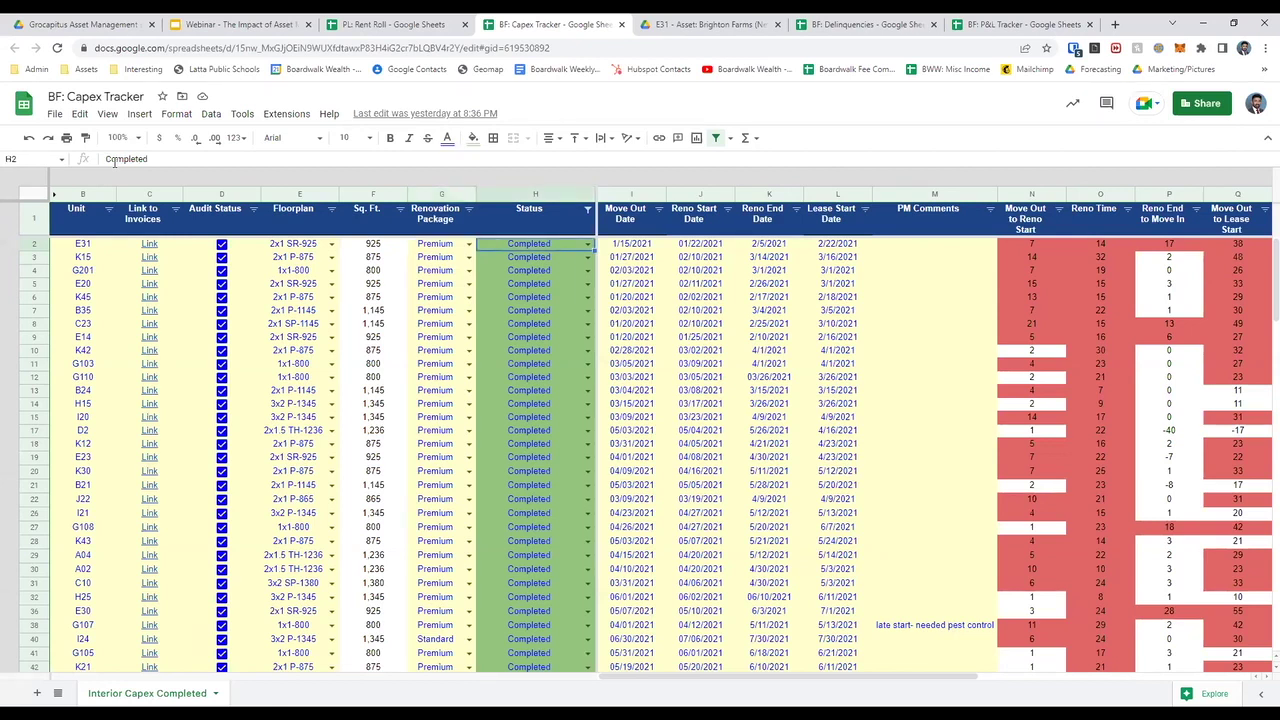
{"action": "key", "text": "Return"}
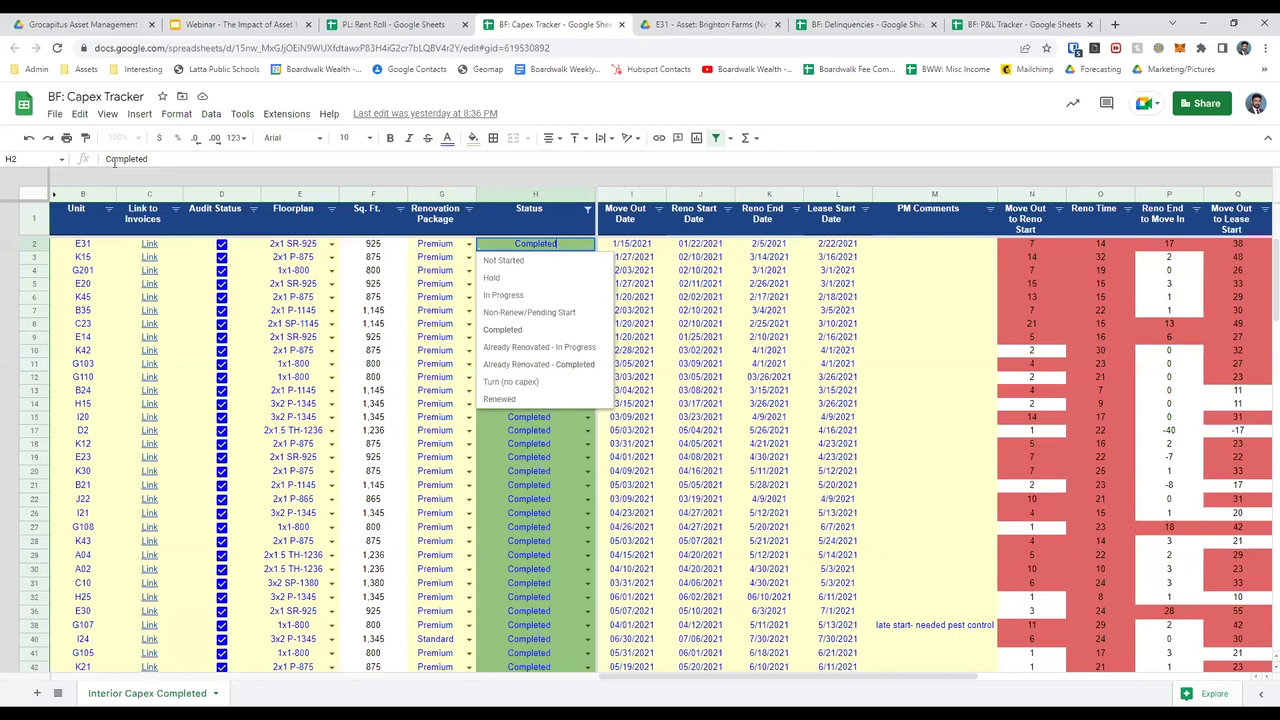
{"action": "key", "text": "Down"}
{"action": "key", "text": "Down"}
{"action": "key", "text": "Down"}
{"action": "key", "text": "Down"}
{"action": "key", "text": "Down"}
{"action": "key", "text": "Return"}
{"action": "key", "text": "Up"}
{"action": "key", "text": "Return"}
{"action": "key", "text": "Escape"}
{"action": "key", "text": "Return"}
{"action": "key", "text": "Down"}
{"action": "key", "text": "Down"}
{"action": "key", "text": "Down"}
{"action": "key", "text": "Down"}
{"action": "key", "text": "Down"}
{"action": "key", "text": "Down"}
{"action": "key", "text": "Down"}
{"action": "key", "text": "Down"}
{"action": "key", "text": "Down"}
{"action": "key", "text": "Down"}
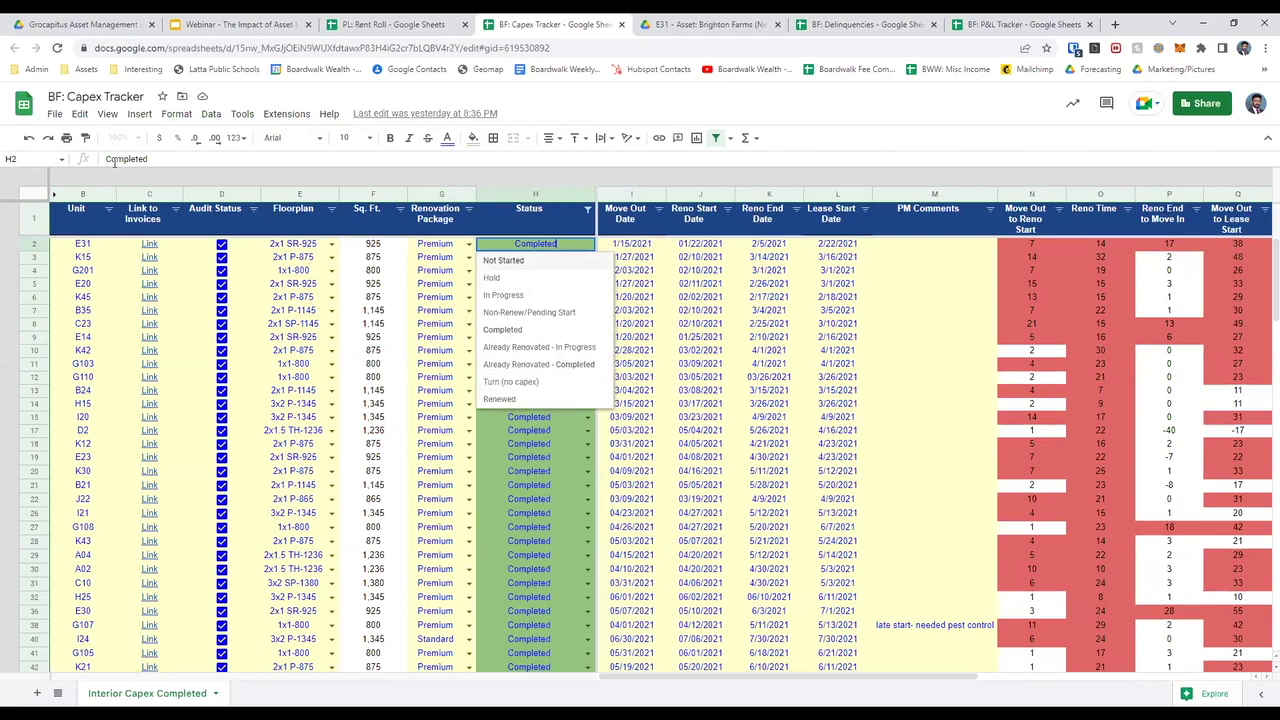
{"action": "key", "text": "Escape"}
Go through the filtered Status column down to unit E30, then return to the Status header in H1
{"action": "key", "text": "Down"}
{"action": "key", "text": "Down"}
{"action": "key", "text": "Down"}
{"action": "key", "text": "Down"}
{"action": "key", "text": "Down"}
{"action": "key", "text": "Down"}
{"action": "key", "text": "Down"}
{"action": "key", "text": "Down"}
{"action": "key", "text": "Down"}
{"action": "key", "text": "Down"}
{"action": "key", "text": "Down"}
{"action": "key", "text": "Down"}
{"action": "key", "text": "Down"}
{"action": "key", "text": "Down"}
{"action": "key", "text": "Down"}
{"action": "key", "text": "Down"}
{"action": "key", "text": "Down"}
{"action": "key", "text": "Down"}
{"action": "key", "text": "Down"}
{"action": "key", "text": "Down"}
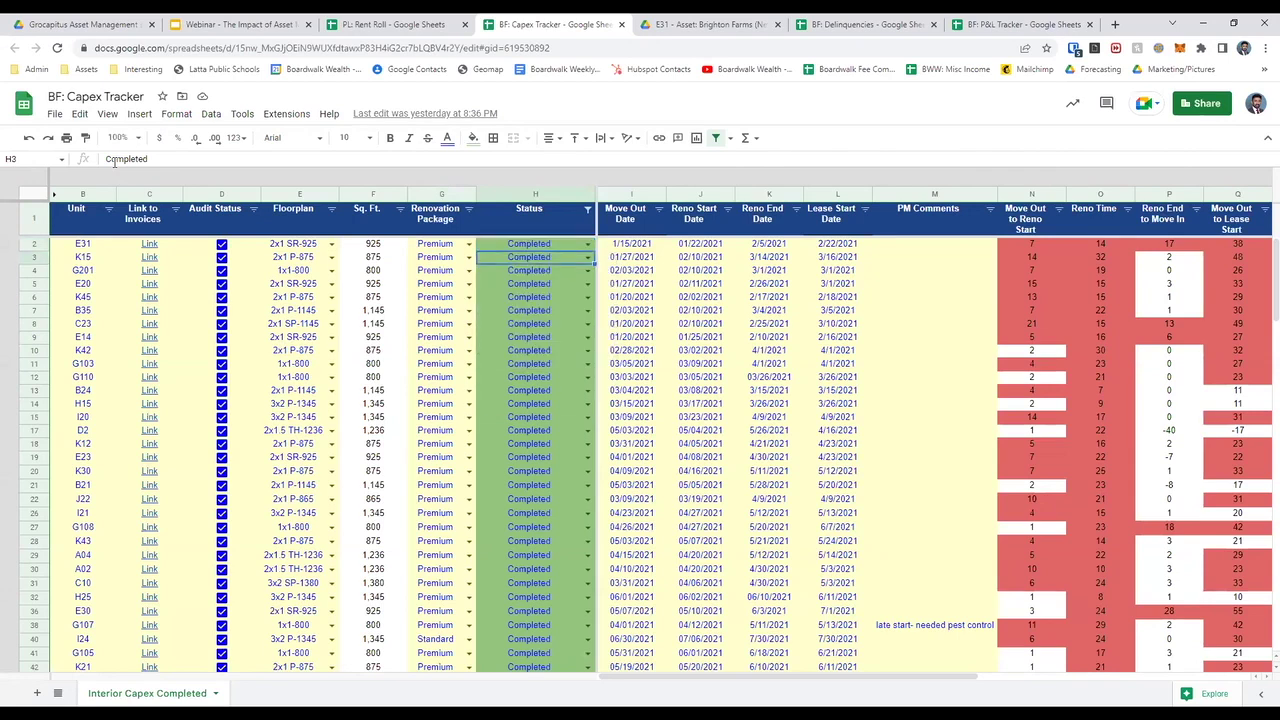
{"action": "key", "text": "Up"}
{"action": "key", "text": "Up"}
{"action": "key", "text": "Up"}
{"action": "key", "text": "Up"}
{"action": "key", "text": "Up"}
{"action": "key", "text": "Up"}
{"action": "key", "text": "Up"}
{"action": "key", "text": "Up"}
{"action": "key", "text": "Up"}
{"action": "key", "text": "Up"}
{"action": "key", "text": "Up"}
{"action": "key", "text": "Up"}
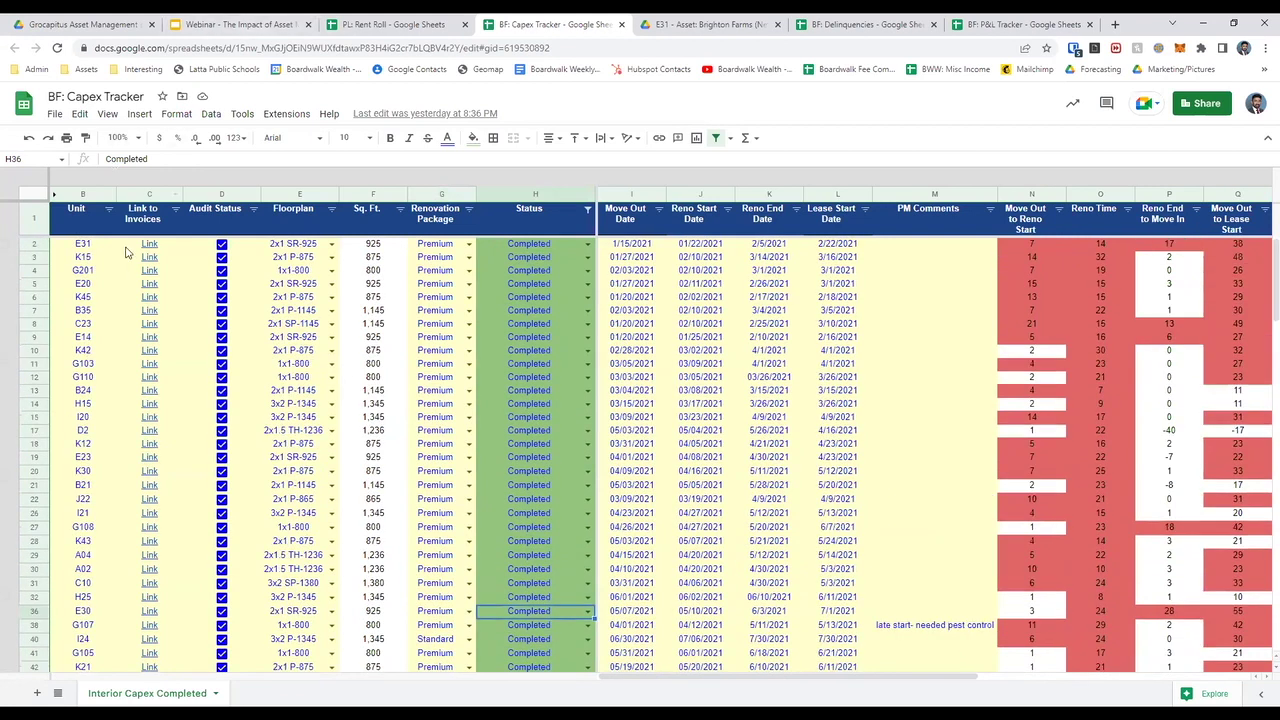
{"action": "key", "text": "ctrl+Up"}
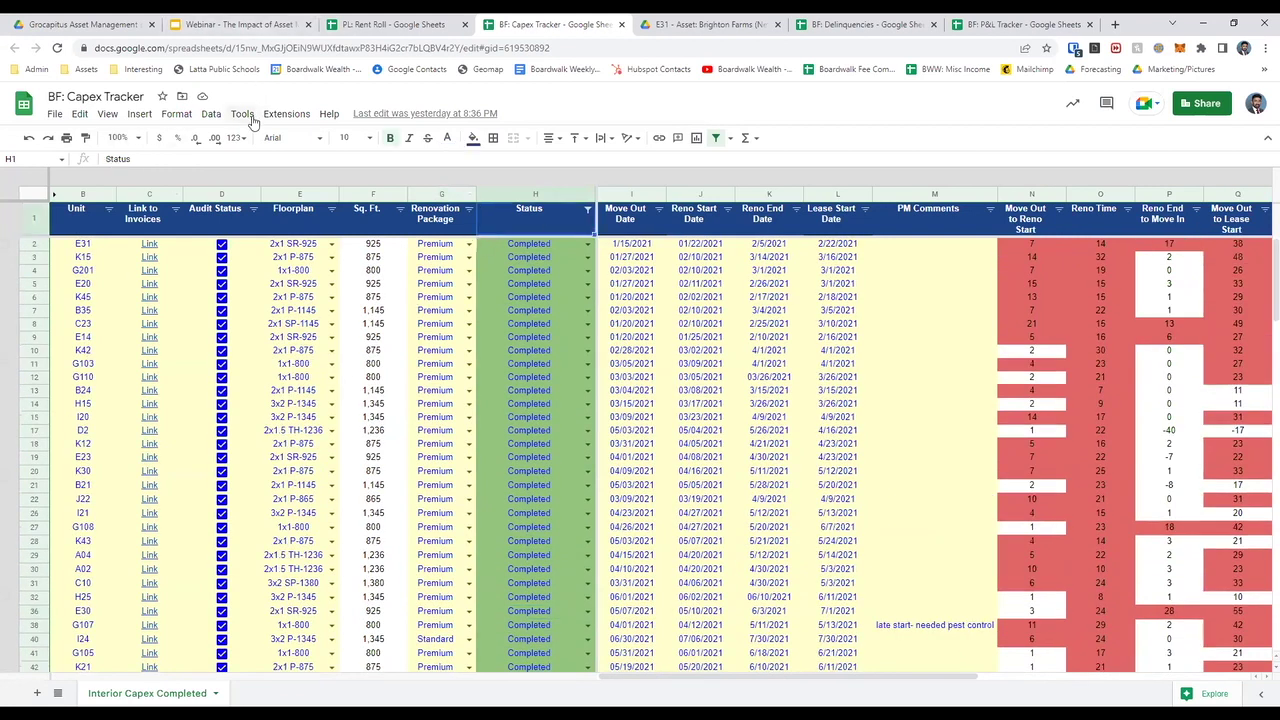
Remove the sheet's filter and look through all units' statuses, including the renewed and no-capex turn rows
{"action": "left_click", "coordinate": [178, 115]}
{"action": "mouse_move", "coordinate": [210, 114]}
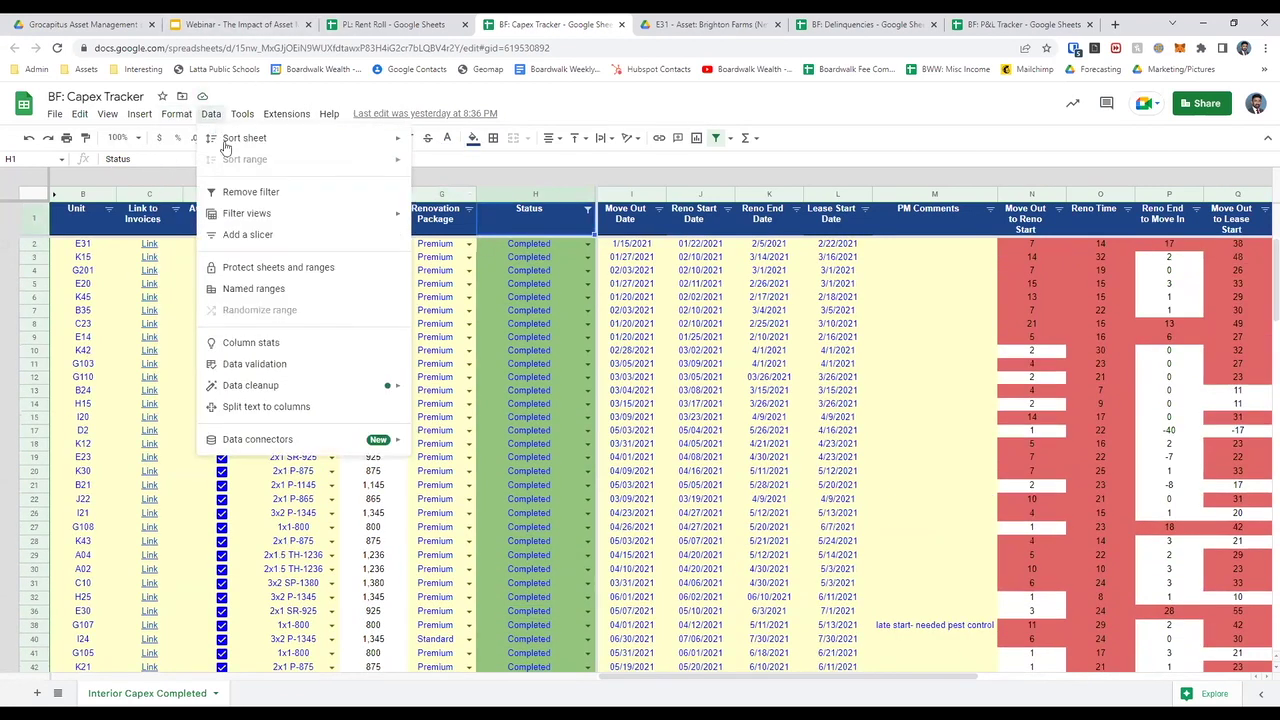
{"action": "left_click", "coordinate": [230, 197]}
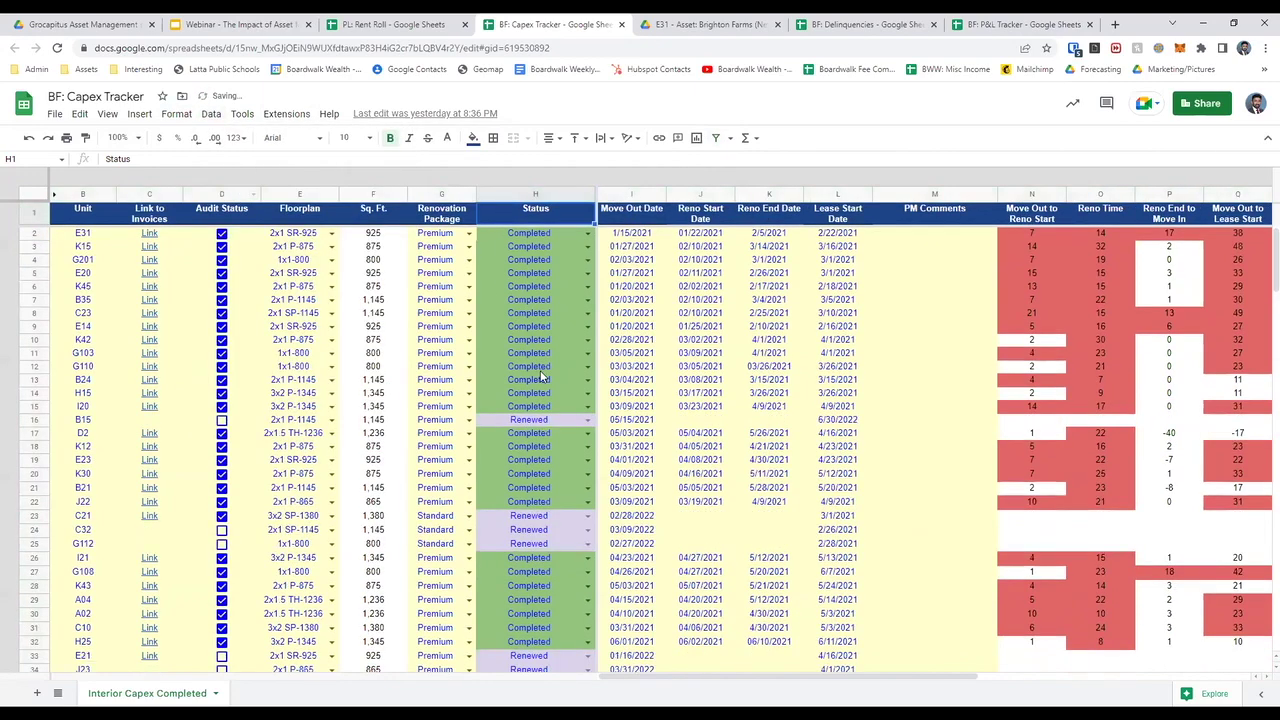
{"action": "scroll", "coordinate": [535, 365], "scroll_direction": "down", "scroll_amount": 4}
{"action": "scroll", "coordinate": [540, 375], "scroll_direction": "down", "scroll_amount": 8}
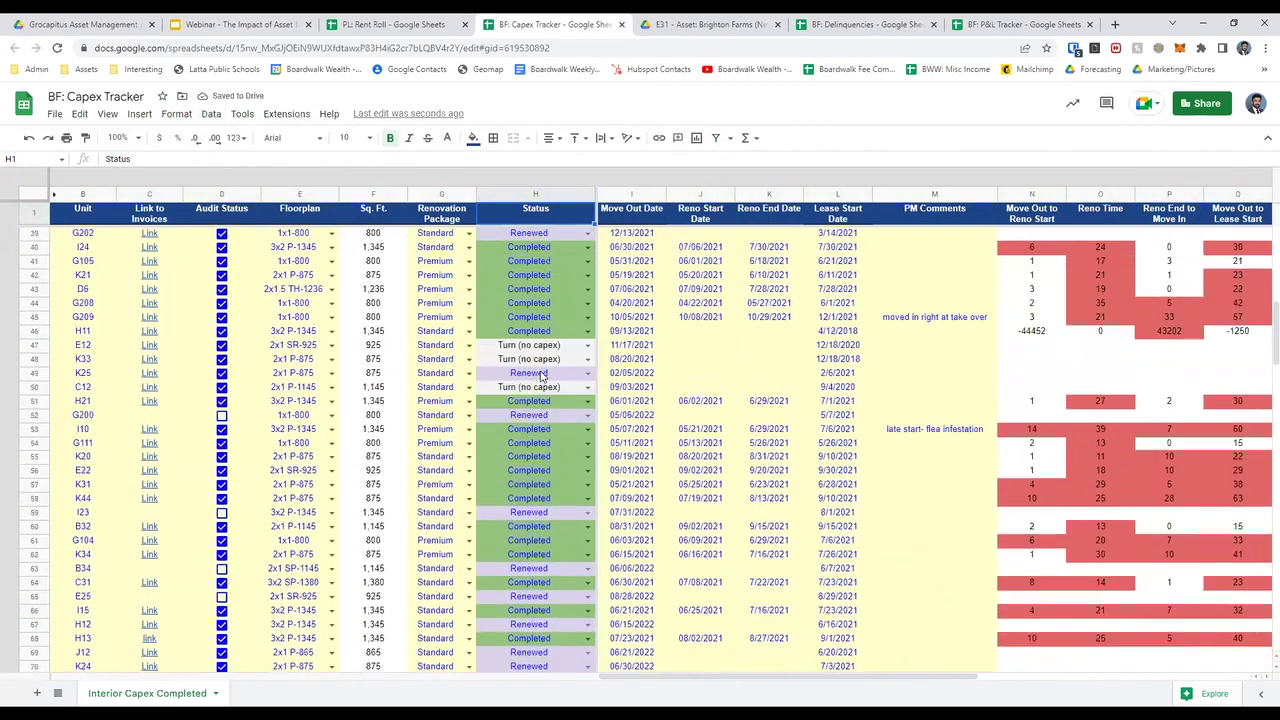
{"action": "scroll", "coordinate": [540, 375], "scroll_direction": "down", "scroll_amount": 3}
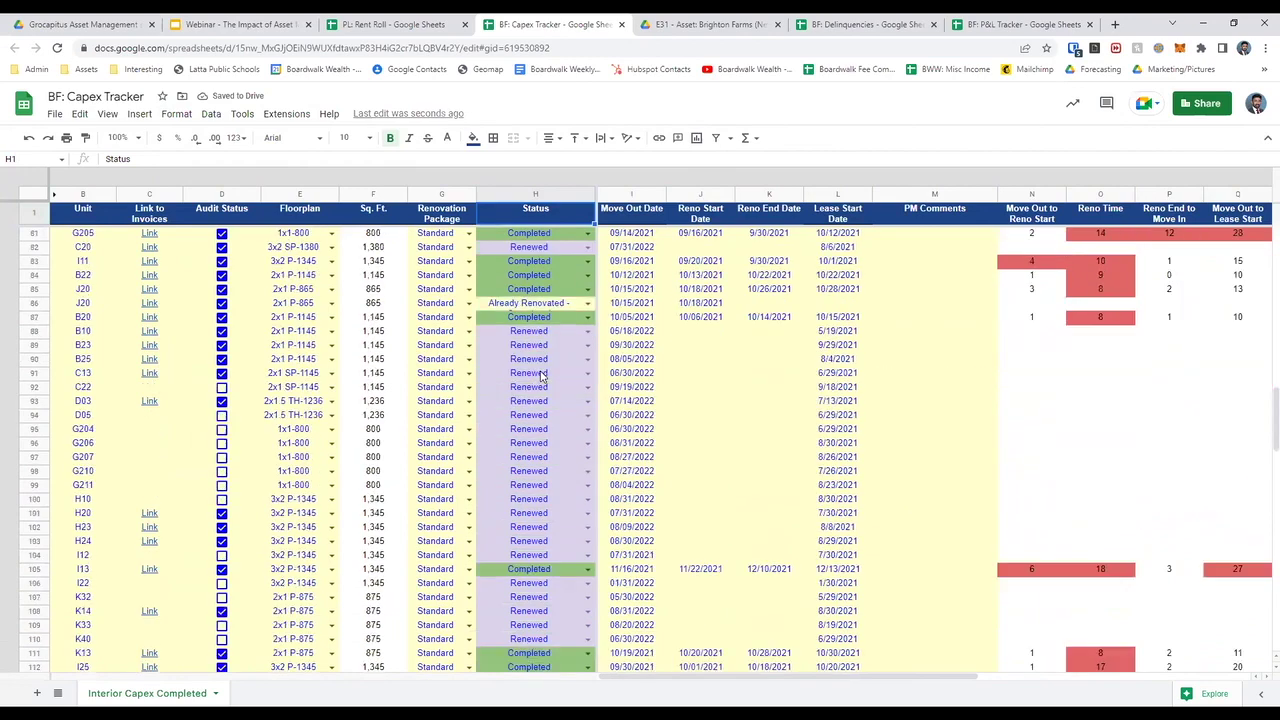
{"action": "scroll", "coordinate": [540, 375], "scroll_direction": "up", "scroll_amount": 3}
{"action": "scroll", "coordinate": [540, 375], "scroll_direction": "down", "scroll_amount": 4}
{"action": "scroll", "coordinate": [540, 375], "scroll_direction": "up", "scroll_amount": 2}
{"action": "scroll", "coordinate": [540, 375], "scroll_direction": "up", "scroll_amount": 15}
{"action": "scroll", "coordinate": [540, 375], "scroll_direction": "right", "scroll_amount": 1}
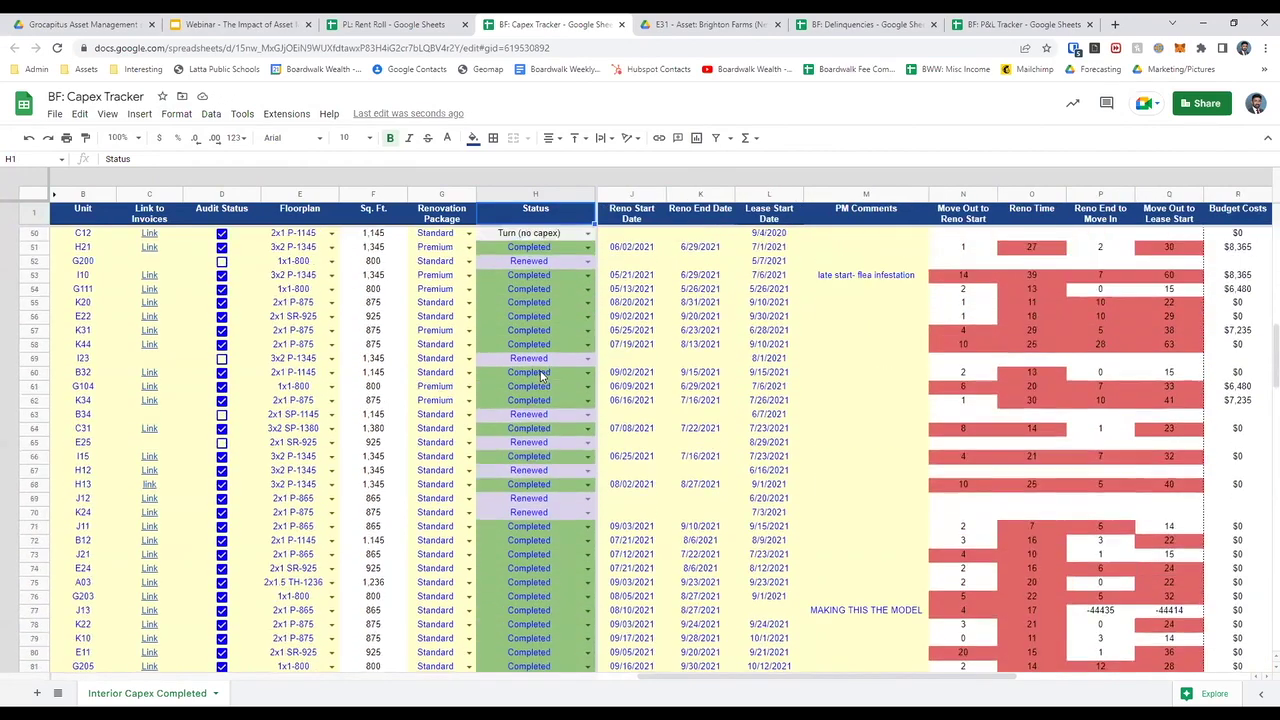
Recreate the sheet's filter and limit the Status column to Completed
{"action": "left_click", "coordinate": [556, 235]}
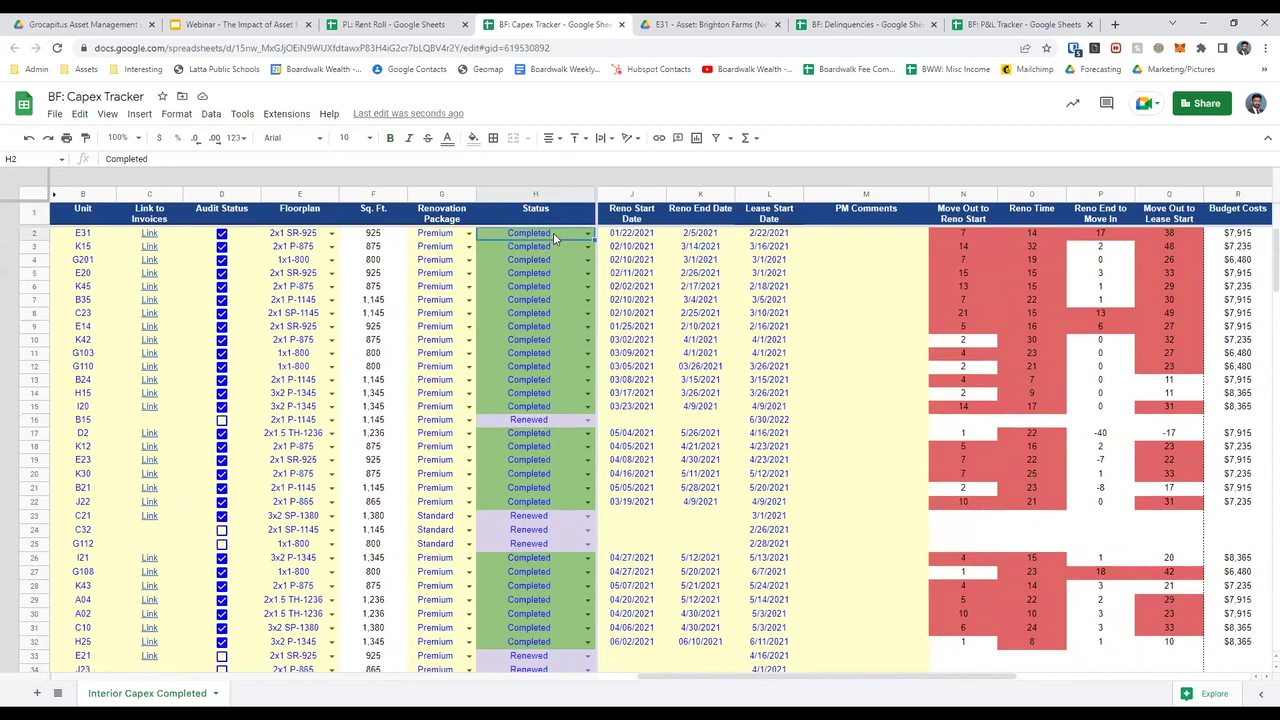
{"action": "left_click", "coordinate": [211, 113]}
{"action": "left_click", "coordinate": [251, 193]}
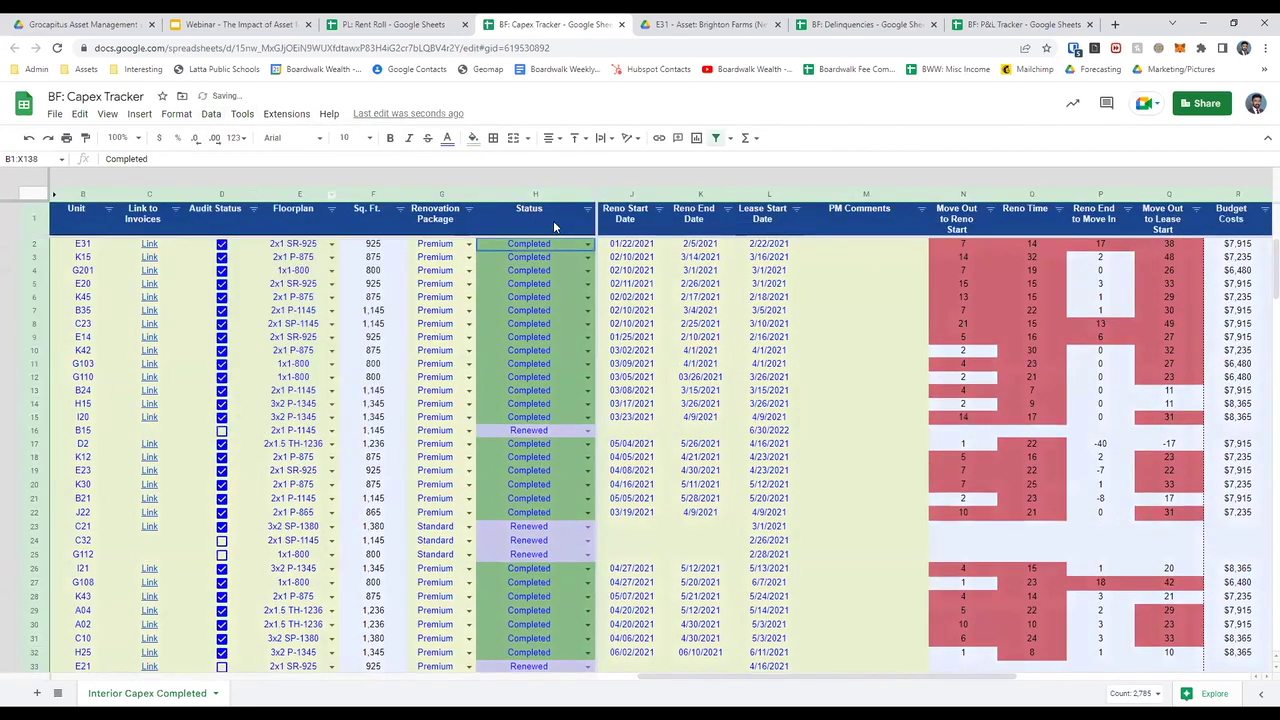
{"action": "left_click", "coordinate": [588, 211]}
{"action": "left_click", "coordinate": [457, 373]}
{"action": "left_click", "coordinate": [441, 485]}
{"action": "left_click", "coordinate": [439, 463]}
{"action": "left_click", "coordinate": [449, 487]}
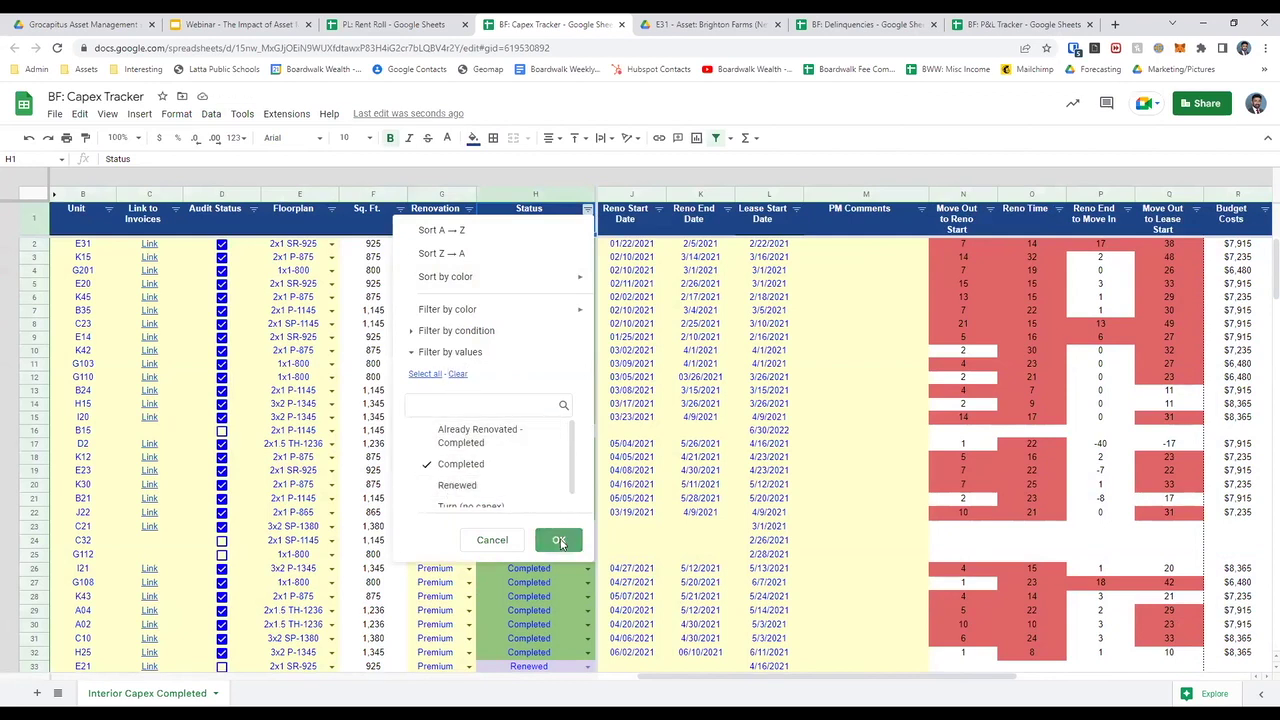
{"action": "left_click", "coordinate": [558, 540]}
Highlight unit E31's dates in row 2, from Move Out Date through Reno End Date
{"action": "key", "text": "Right"}
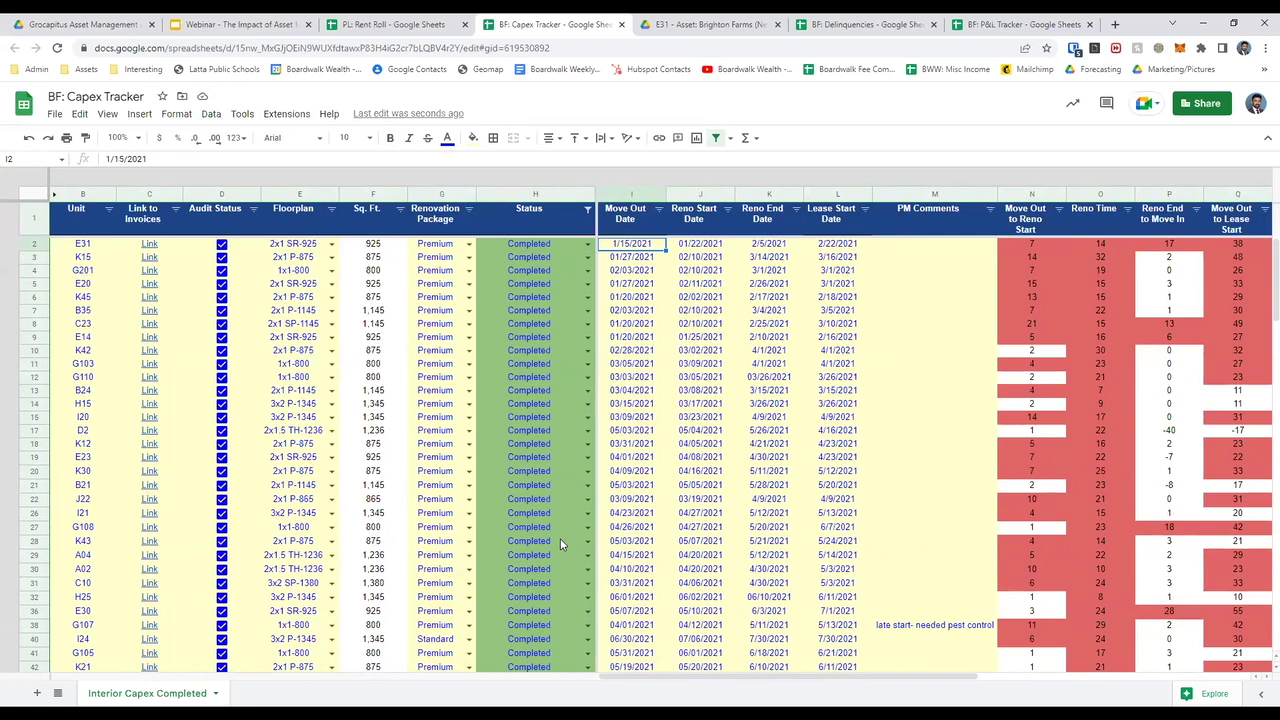
{"action": "key", "text": "shift+Right"}
{"action": "key", "text": "shift+Right"}
{"action": "key", "text": "shift+Right"}
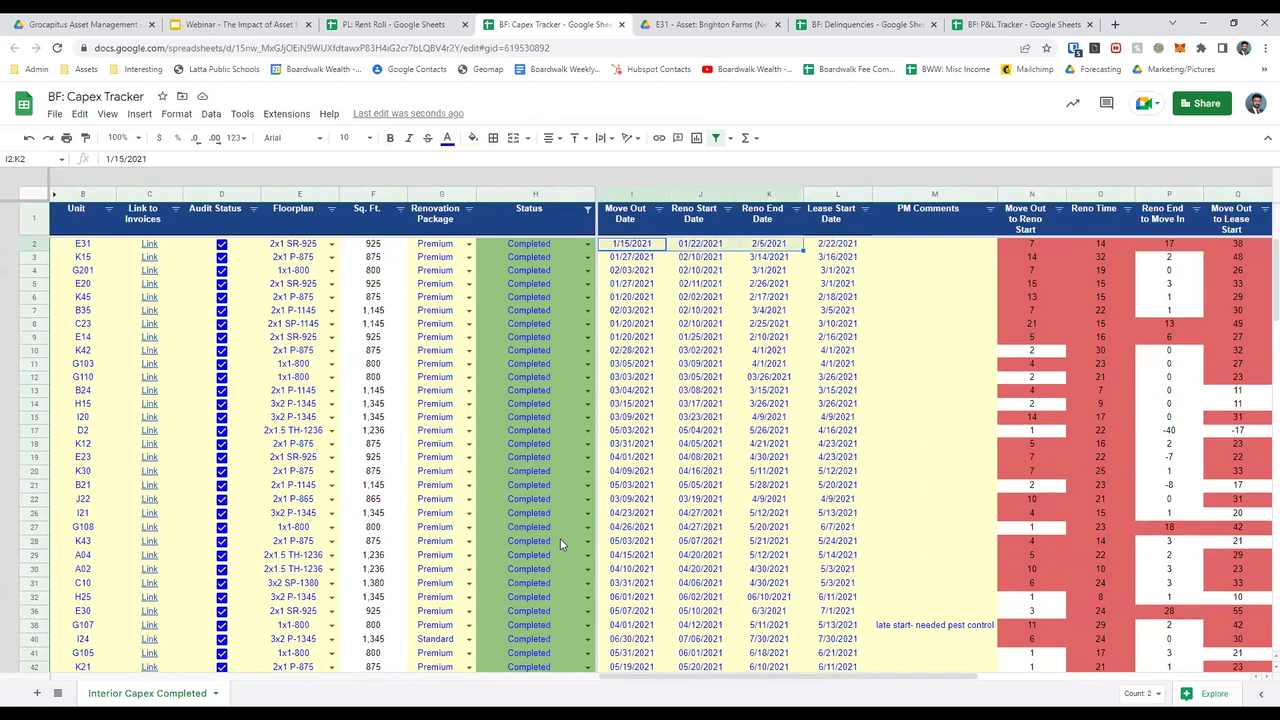
{"action": "key", "text": "Left"}
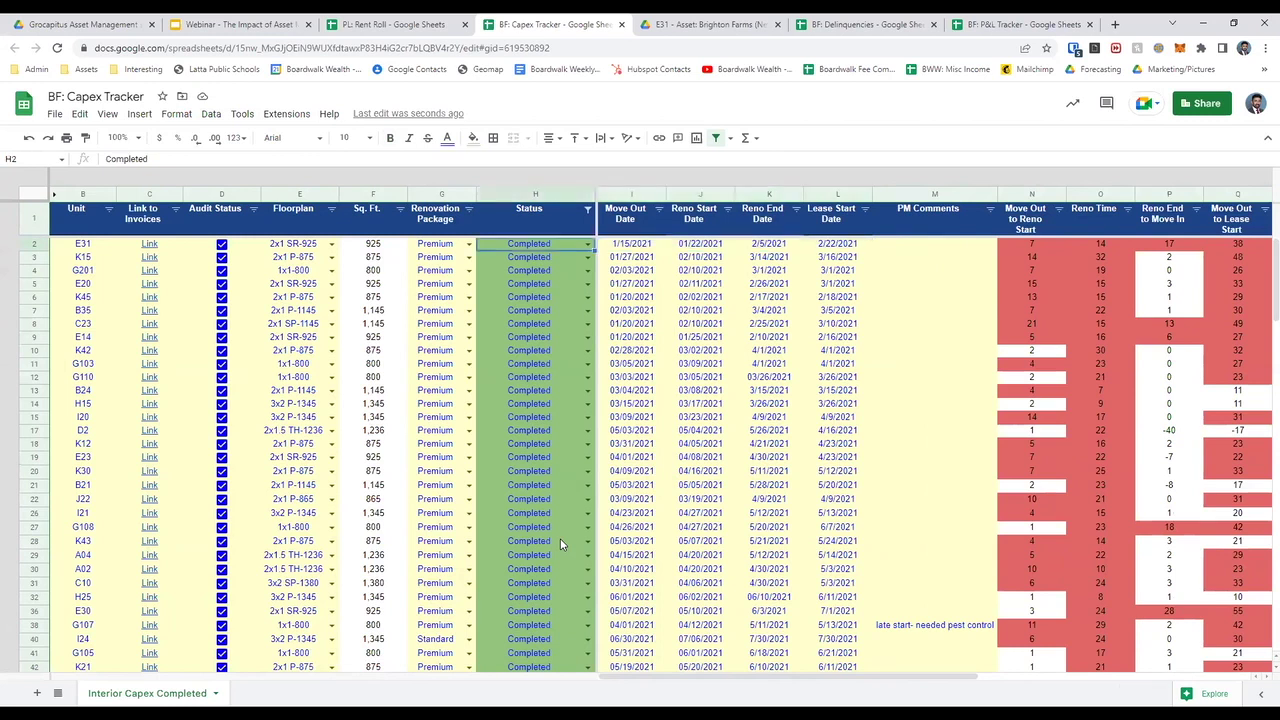
Examine the columns from Move Out Date to Lease Start Date, highlighting I2:L14
{"action": "key", "text": "Right"}
{"action": "key", "text": "Up"}
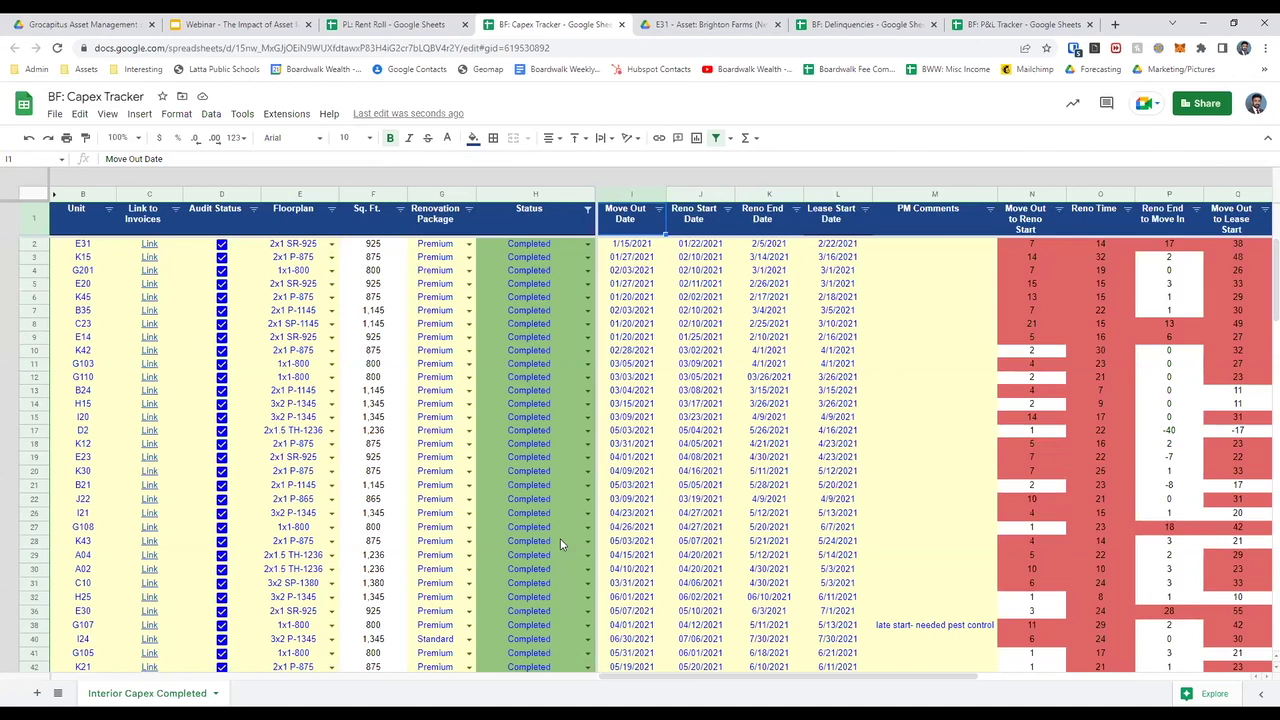
{"action": "key", "text": "shift+Right"}
{"action": "key", "text": "shift+Right"}
{"action": "key", "text": "shift+Right"}
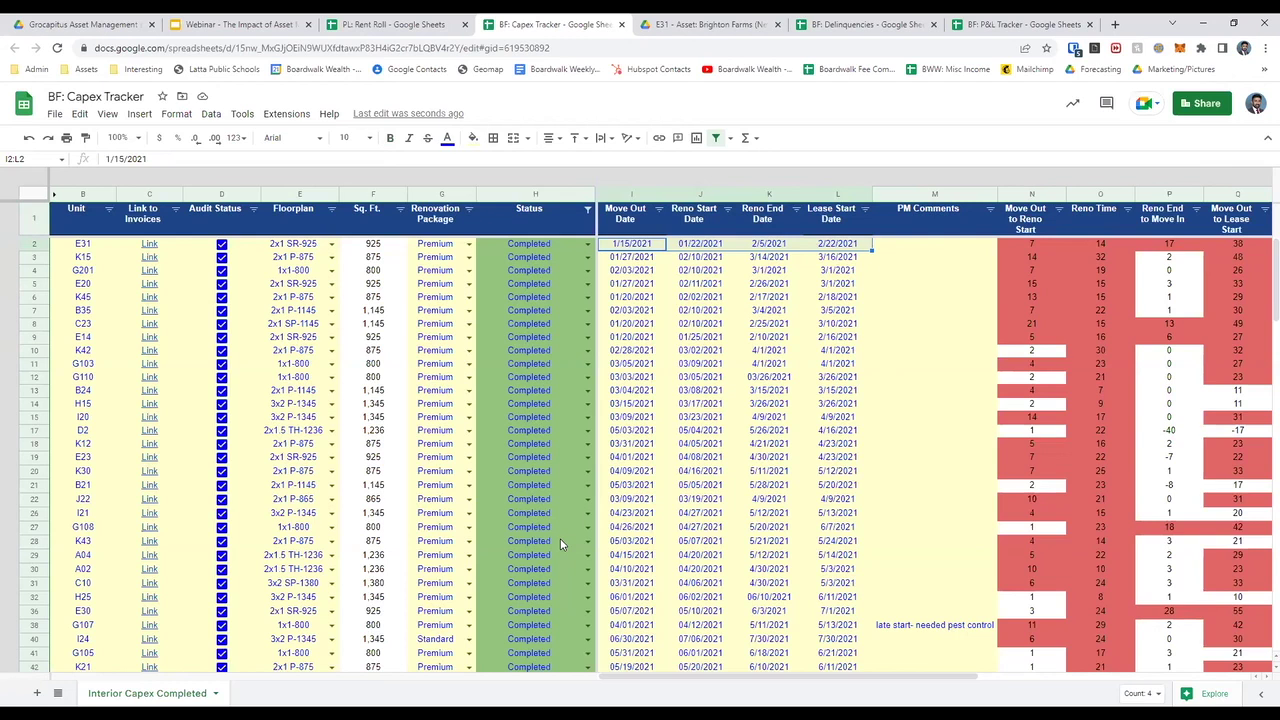
{"action": "key", "text": "shift+Down"}
{"action": "key", "text": "shift+Down"}
{"action": "key", "text": "shift+Down"}
{"action": "key", "text": "shift+Down"}
{"action": "key", "text": "shift+Down"}
{"action": "key", "text": "shift+Down"}
{"action": "key", "text": "shift+Down"}
{"action": "key", "text": "shift+Down"}
{"action": "key", "text": "shift+Down"}
{"action": "key", "text": "shift+Down"}
{"action": "key", "text": "shift+Down"}
{"action": "key", "text": "shift+Down"}
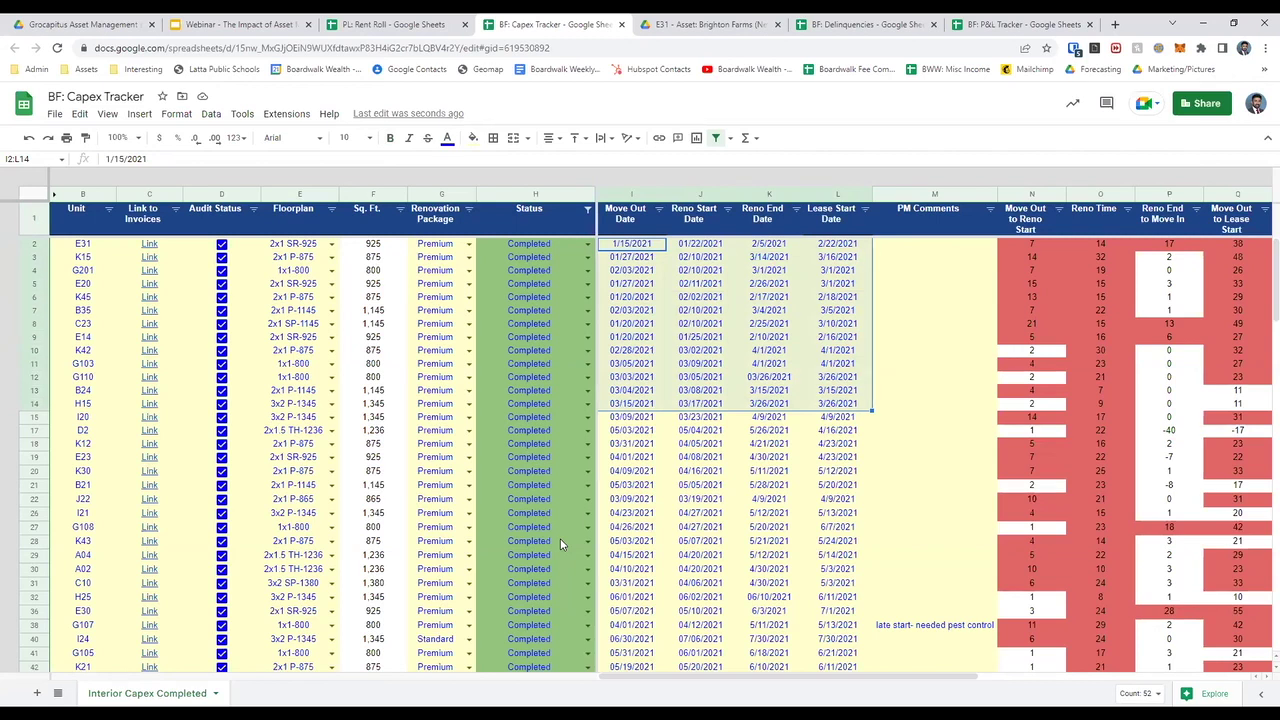
Inspect the formulas behind unit E31's four duration columns, from Move Out to Reno Start through Move Out to Lease Start
{"action": "key", "text": "Up"}
{"action": "key", "text": "Right"}
{"action": "key", "text": "Right"}
{"action": "key", "text": "Right"}
{"action": "key", "text": "Right"}
{"action": "key", "text": "Right"}
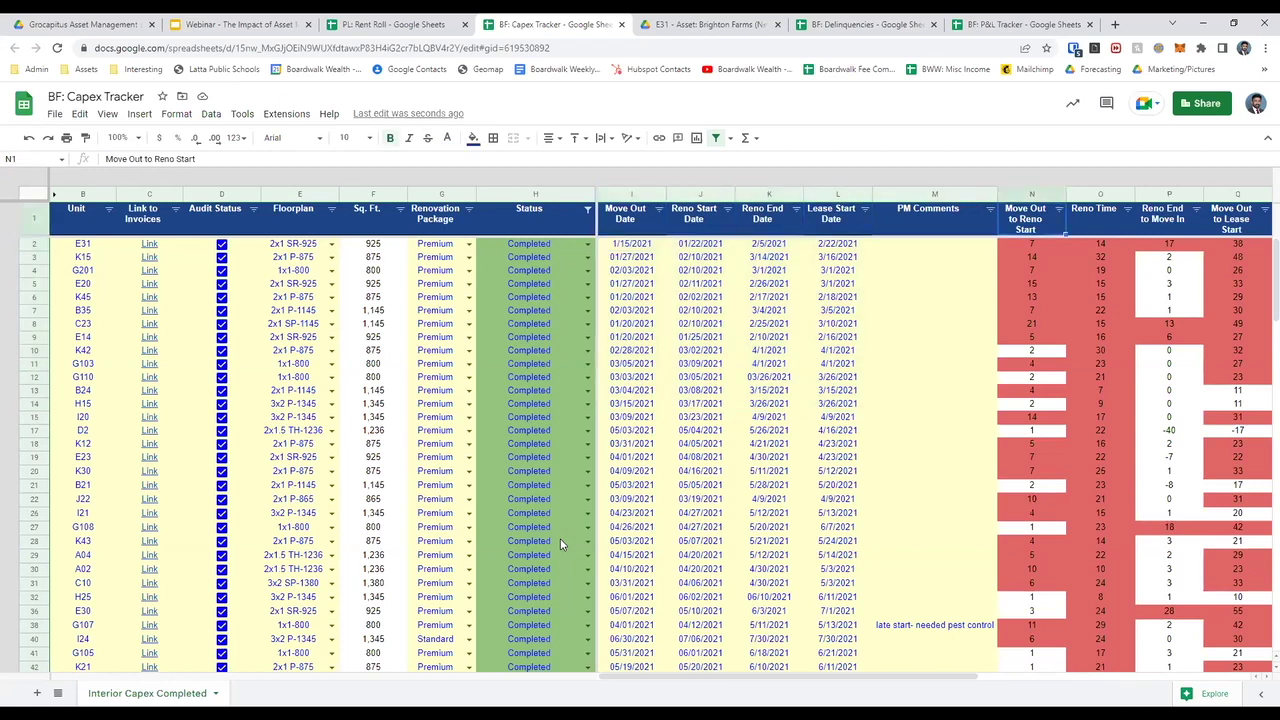
{"action": "key", "text": "Down"}
{"action": "key", "text": "Return"}
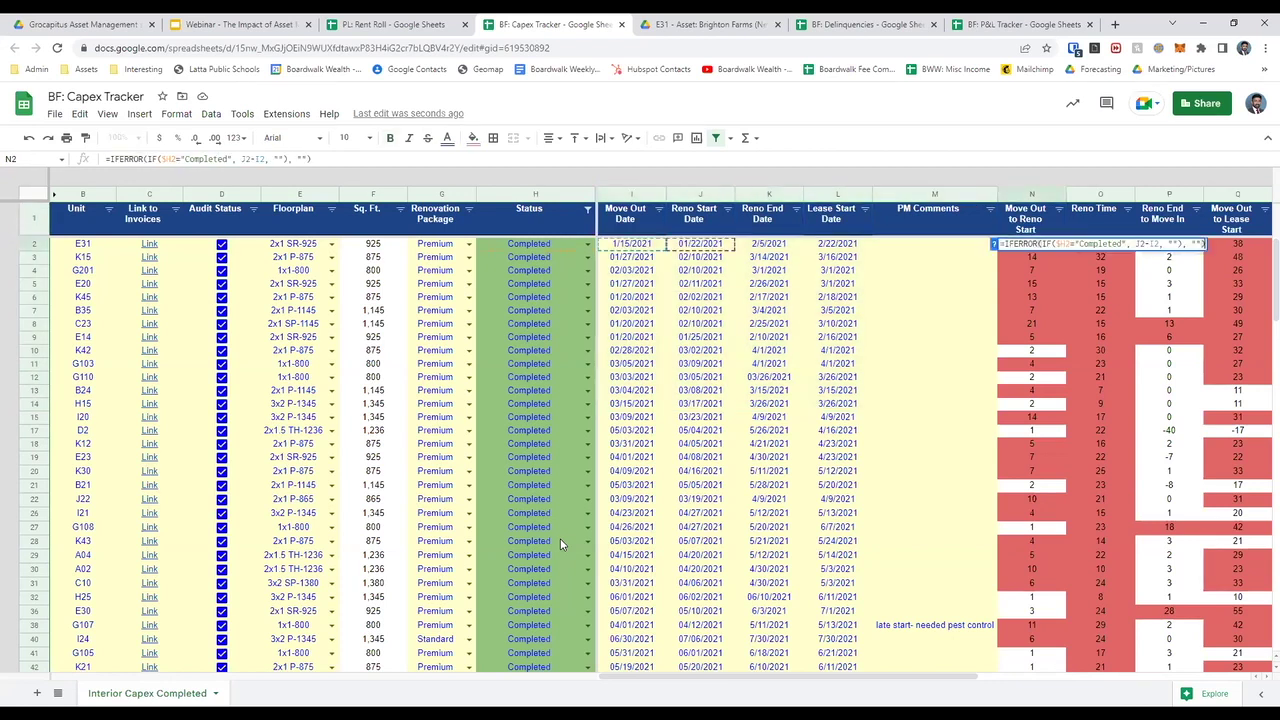
{"action": "key", "text": "Tab"}
{"action": "key", "text": "Return"}
{"action": "key", "text": "Tab"}
{"action": "key", "text": "Return"}
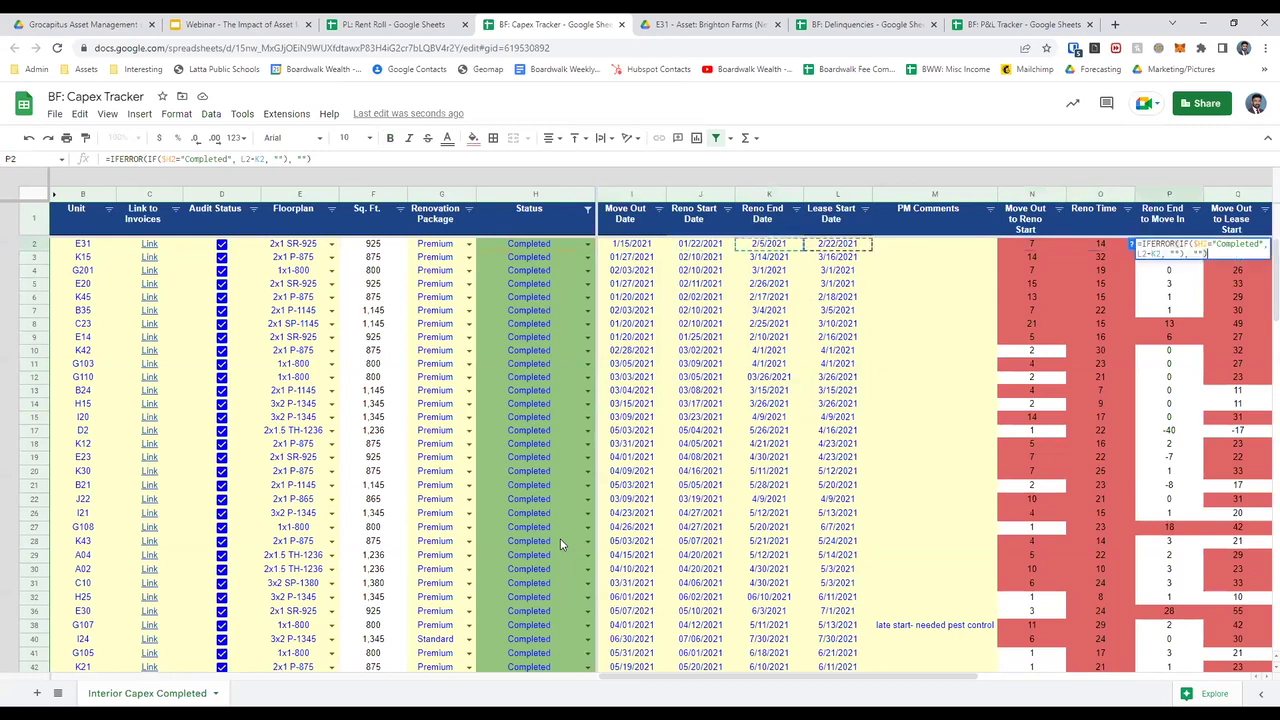
{"action": "key", "text": "Tab"}
{"action": "key", "text": "Return"}
{"action": "key", "text": "Escape"}
{"action": "key", "text": "Down"}
{"action": "key", "text": "Down"}
{"action": "key", "text": "Up"}
{"action": "key", "text": "Up"}
{"action": "key", "text": "Down"}
{"action": "key", "text": "Up"}
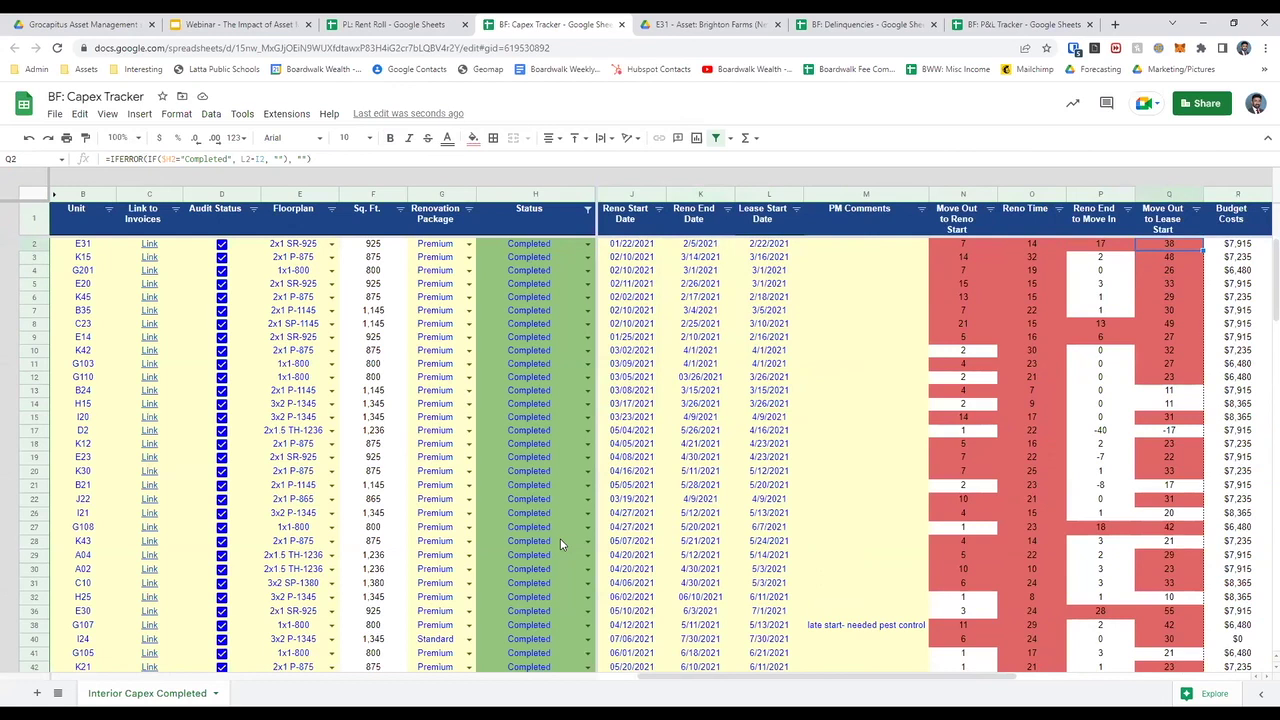
Highlight the Budget Costs and Actual Costs columns, then inspect unit E31's cells R2 and S2
{"action": "key", "text": "Right"}
{"action": "key", "text": "Up"}
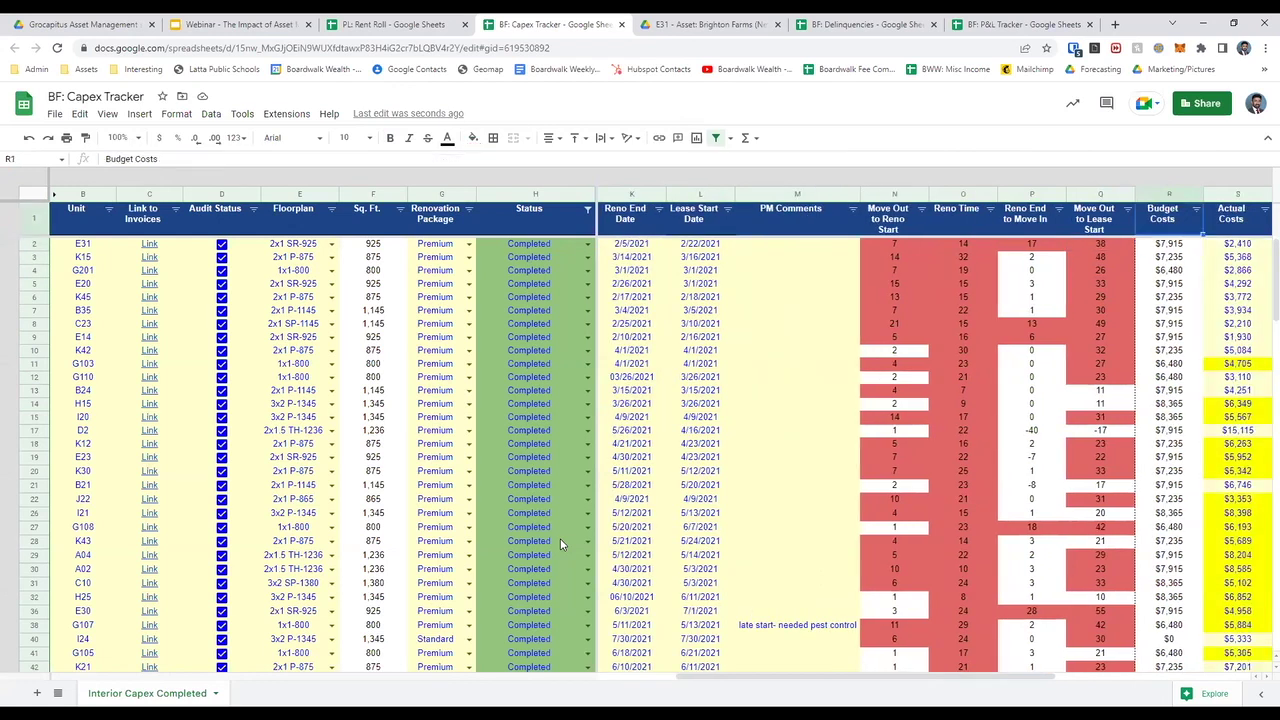
{"action": "key", "text": "ctrl+shift+Down"}
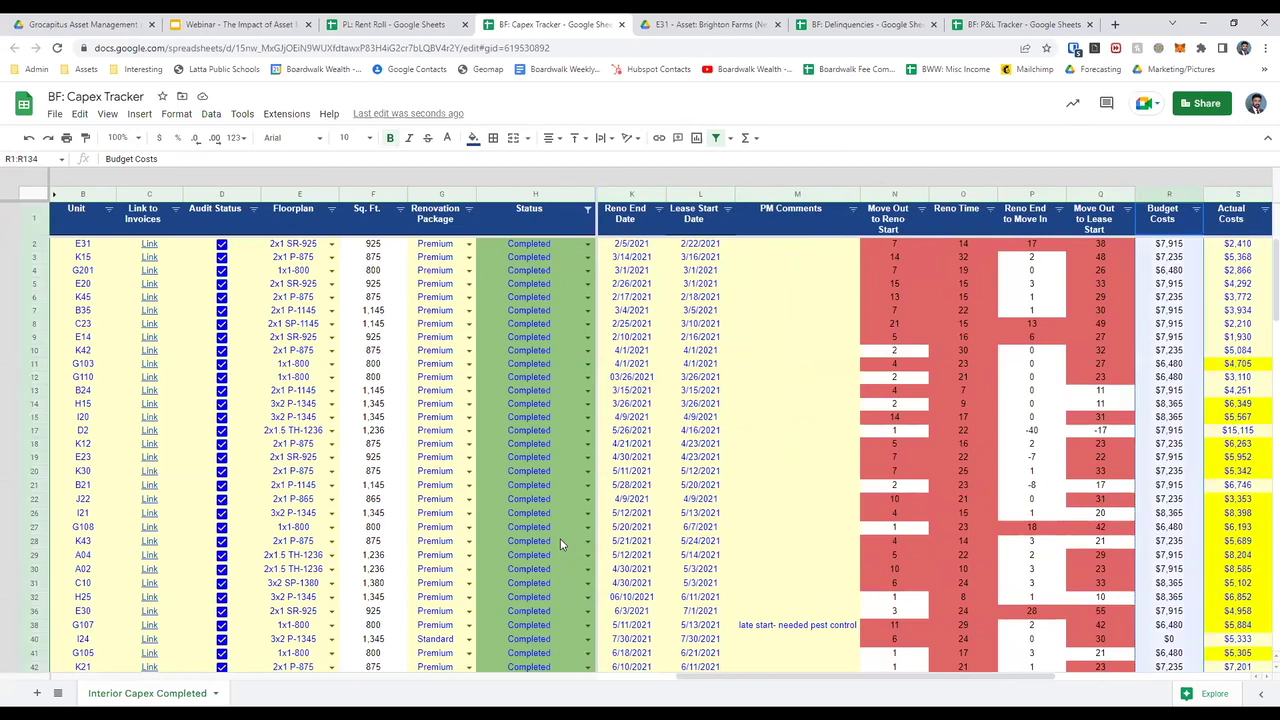
{"action": "key", "text": "shift+Right"}
{"action": "key", "text": "Down"}
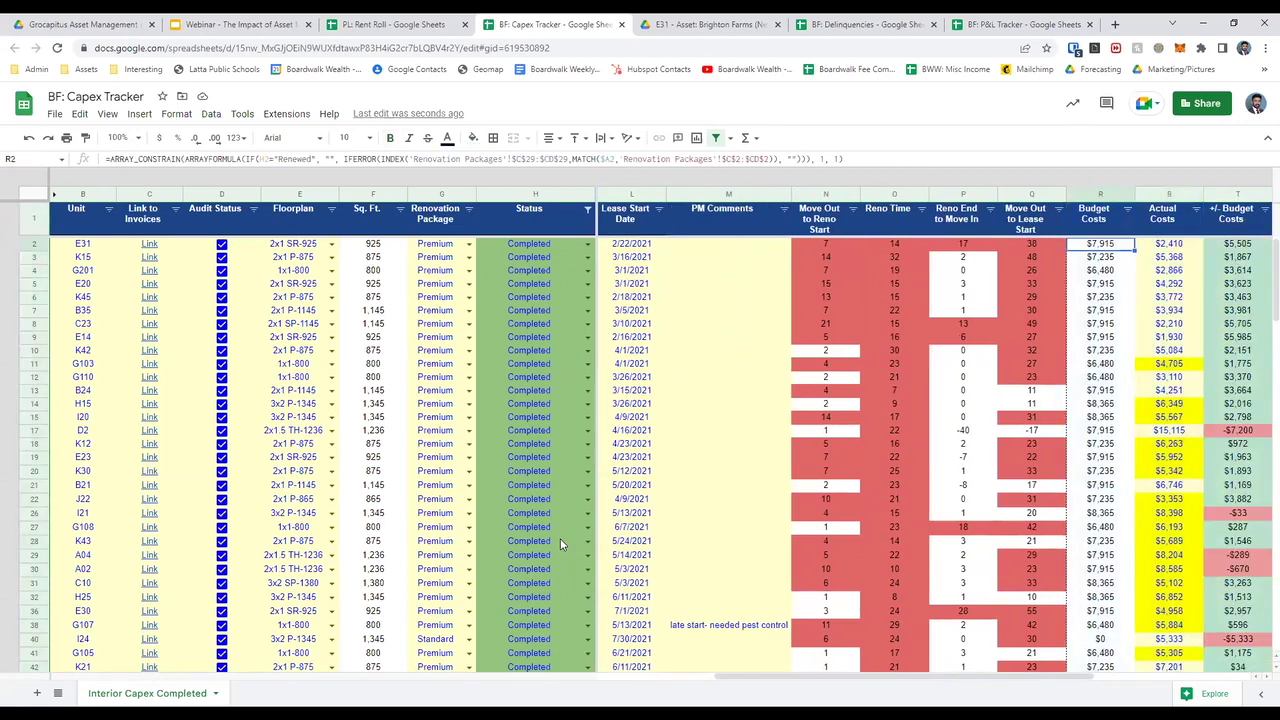
{"action": "key", "text": "Right"}
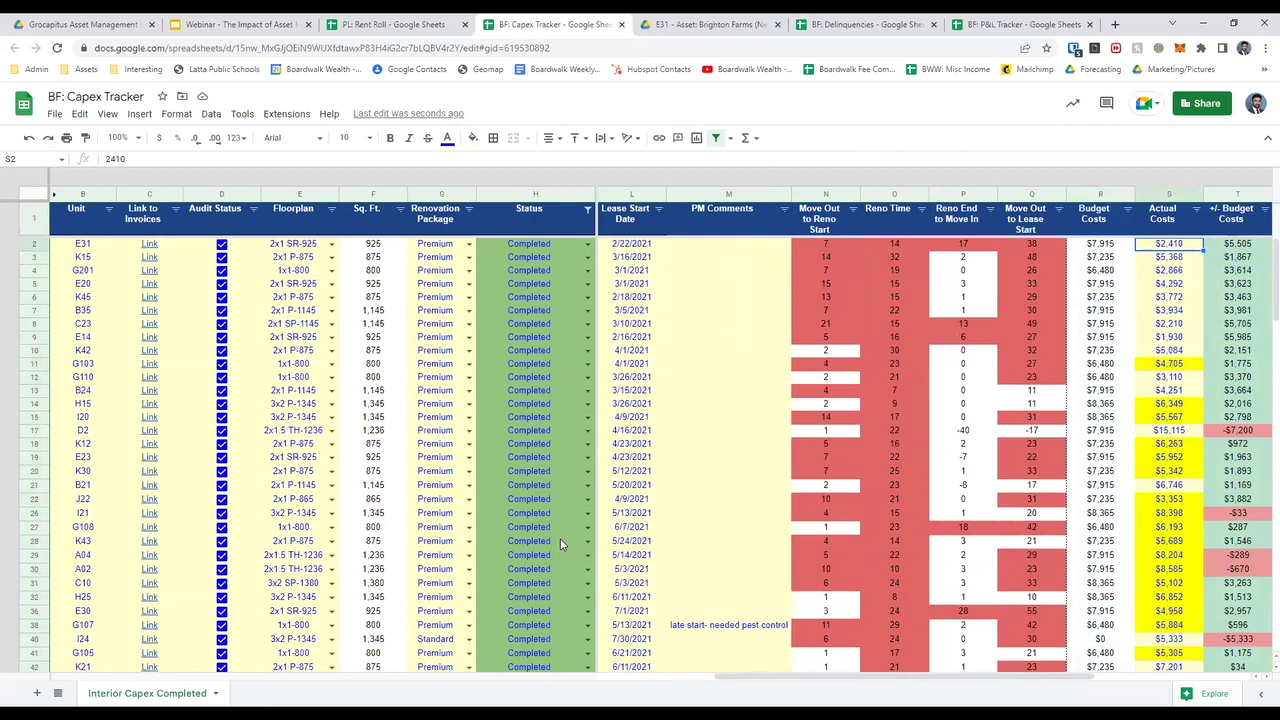
Go down the +/- Budget Costs column from unit E31 to unit D2 in row 17
{"action": "key", "text": "Right"}
{"action": "key", "text": "Down"}
{"action": "key", "text": "Down"}
{"action": "key", "text": "Down"}
{"action": "key", "text": "Down"}
{"action": "key", "text": "Down"}
{"action": "key", "text": "Down"}
{"action": "key", "text": "Down"}
{"action": "key", "text": "Down"}
{"action": "key", "text": "Down"}
{"action": "key", "text": "Down"}
{"action": "key", "text": "Up"}
{"action": "key", "text": "Up"}
{"action": "key", "text": "Up"}
{"action": "key", "text": "Down"}
{"action": "key", "text": "Down"}
{"action": "key", "text": "Down"}
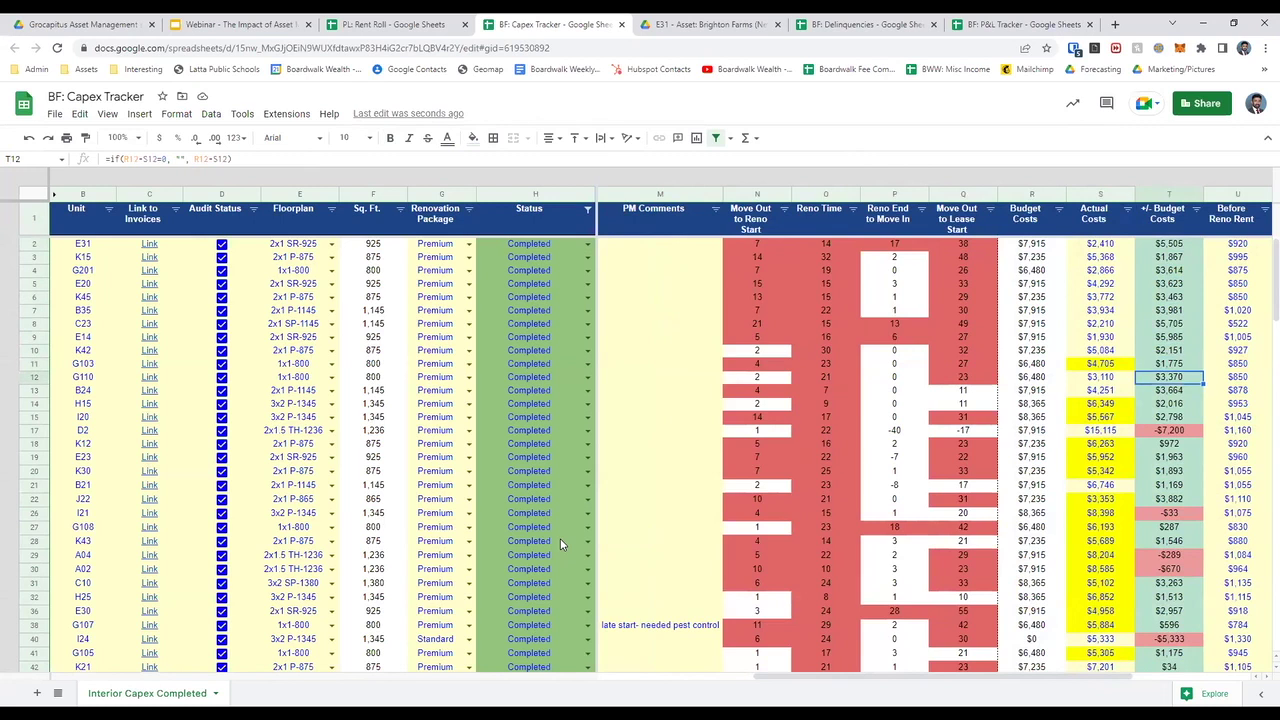
{"action": "key", "text": "Down"}
{"action": "key", "text": "Down"}
{"action": "key", "text": "Down"}
{"action": "key", "text": "Down"}
{"action": "key", "text": "Down"}
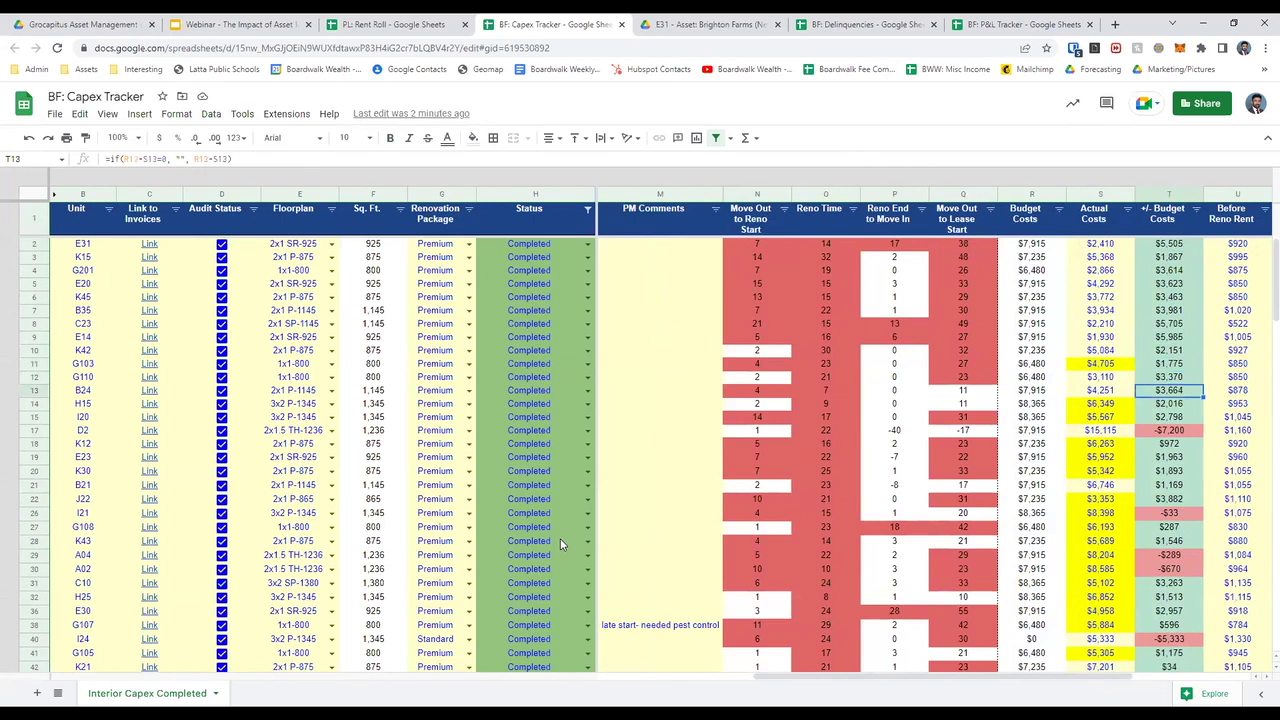
Check unit D2's Actual Costs in S17, then return to unit E31's +/- Budget Costs cell T2
{"action": "key", "text": "Left"}
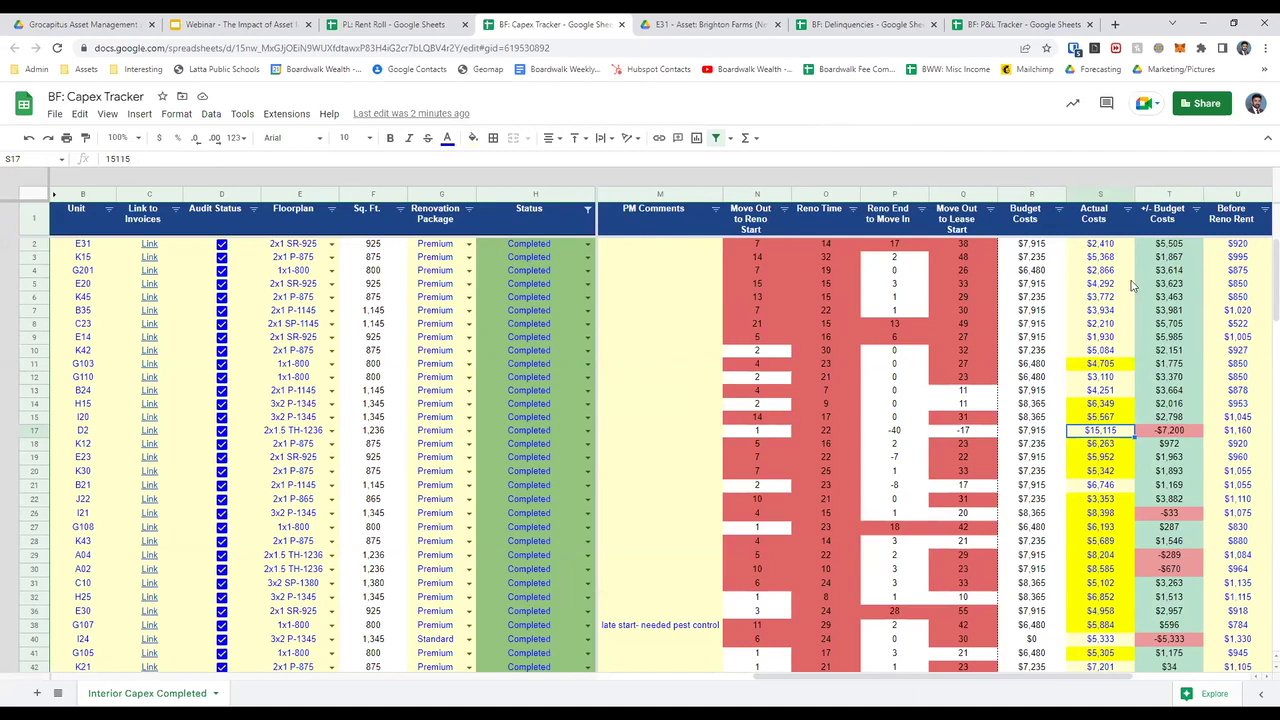
{"action": "mouse_move", "coordinate": [1128, 280]}
{"action": "left_mouse_down"}
{"action": "mouse_move", "coordinate": [1110, 245]}
{"action": "mouse_move", "coordinate": [1113, 275]}
{"action": "left_mouse_up"}
{"action": "key", "text": "Right"}
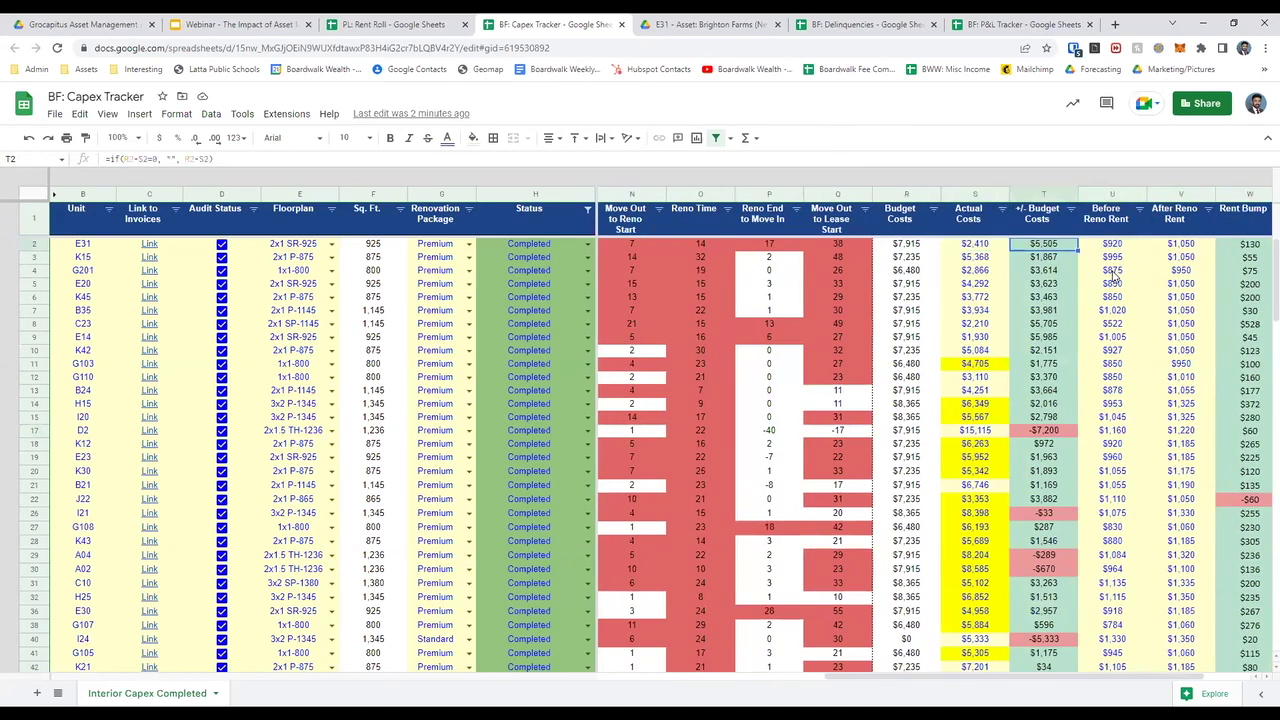
Select the +/- Budget Costs values from unit E31 through unit D2, range T2:T17
{"action": "key", "text": "shift+Down"}
{"action": "key", "text": "shift+Down"}
{"action": "key", "text": "shift+Down"}
{"action": "key", "text": "shift+Down"}
{"action": "key", "text": "shift+Down"}
{"action": "key", "text": "shift+Down"}
{"action": "key", "text": "shift+Down"}
{"action": "key", "text": "shift+Down"}
{"action": "key", "text": "shift+Down"}
{"action": "key", "text": "shift+Down"}
{"action": "key", "text": "shift+Down"}
{"action": "key", "text": "shift+Down"}
{"action": "key", "text": "shift+Down"}
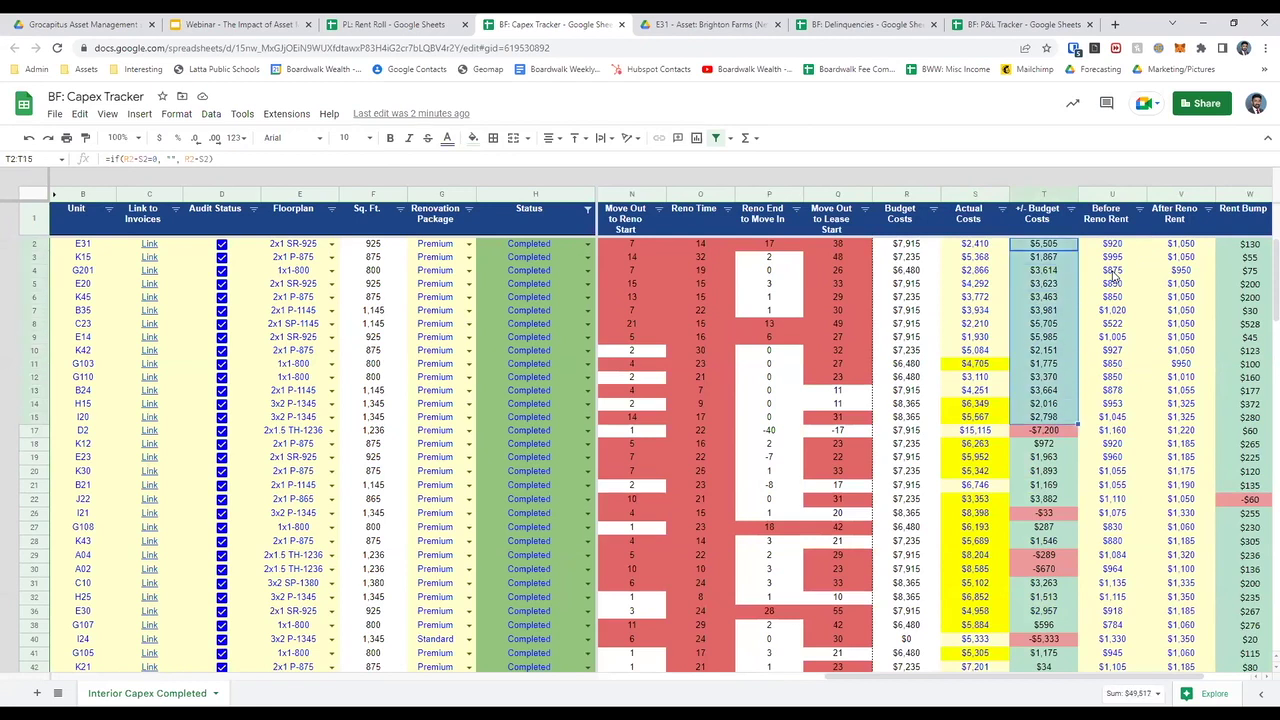
{"action": "key", "text": "shift+Down"}
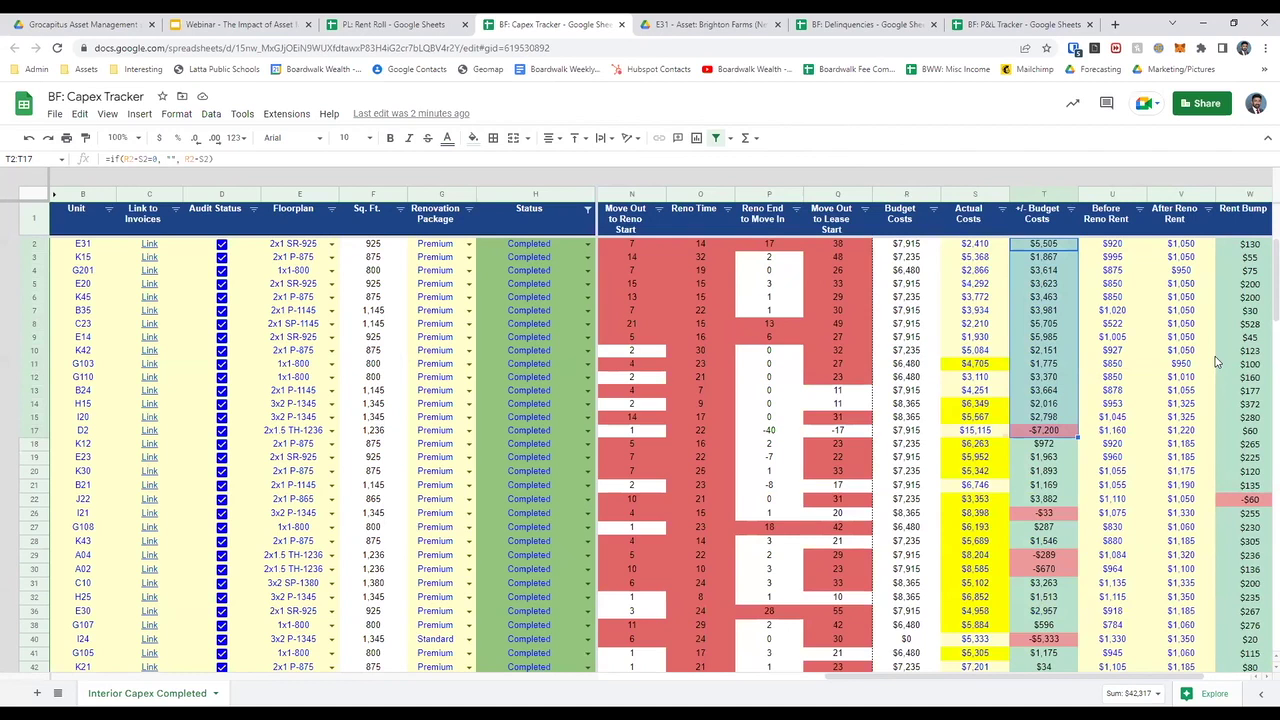
Inspect unit E31's cost and rent cells in row 2, from Actual Costs across to After Reno Rent
{"action": "key", "text": "Left"}
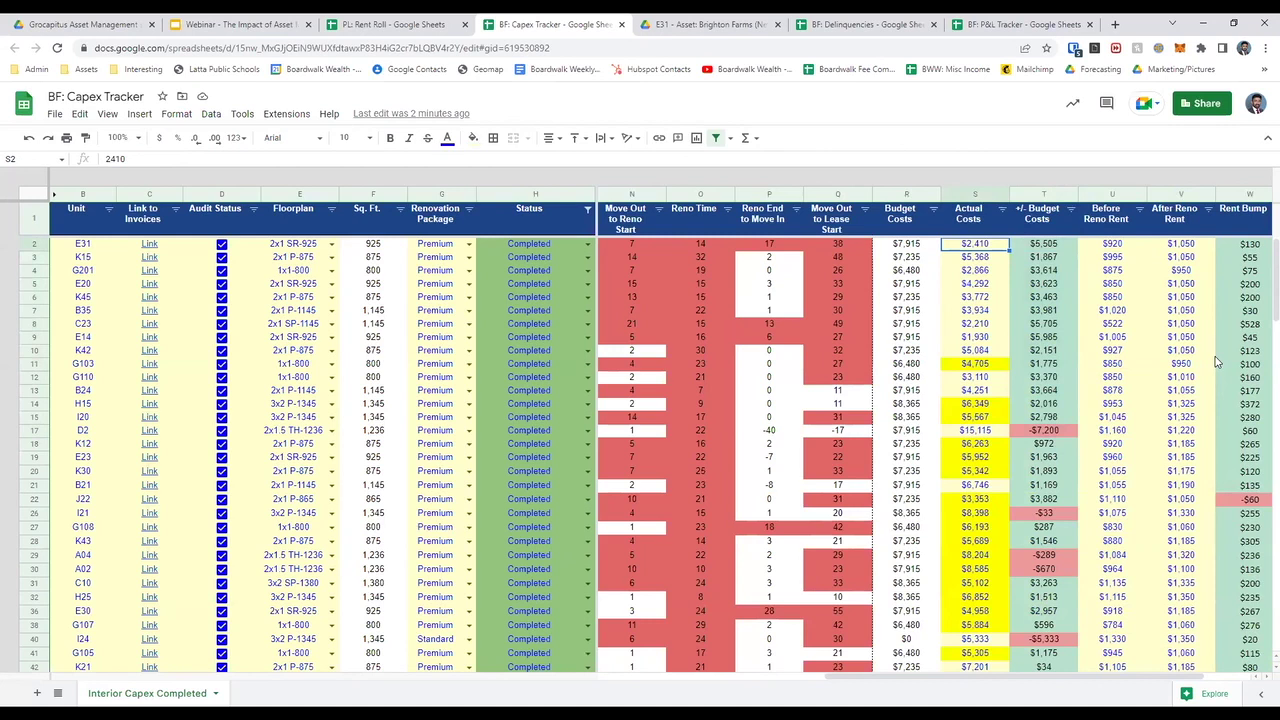
{"action": "key", "text": "Right"}
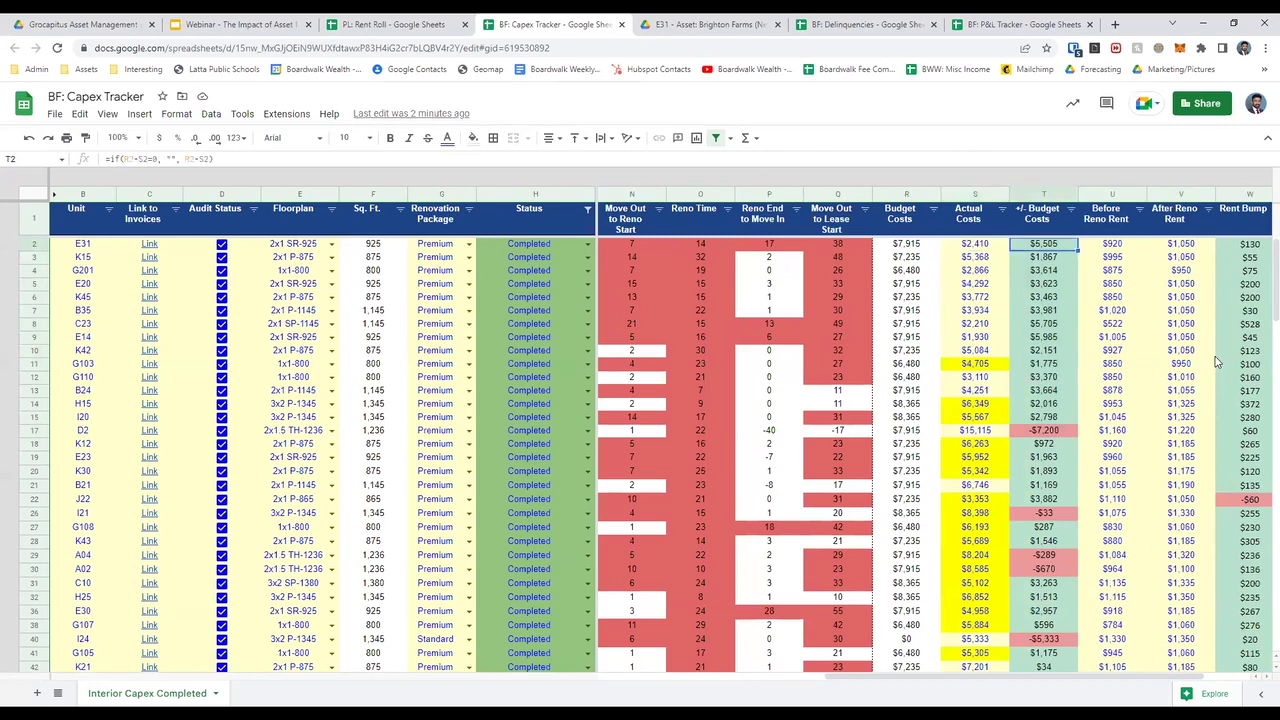
{"action": "key", "text": "Right"}
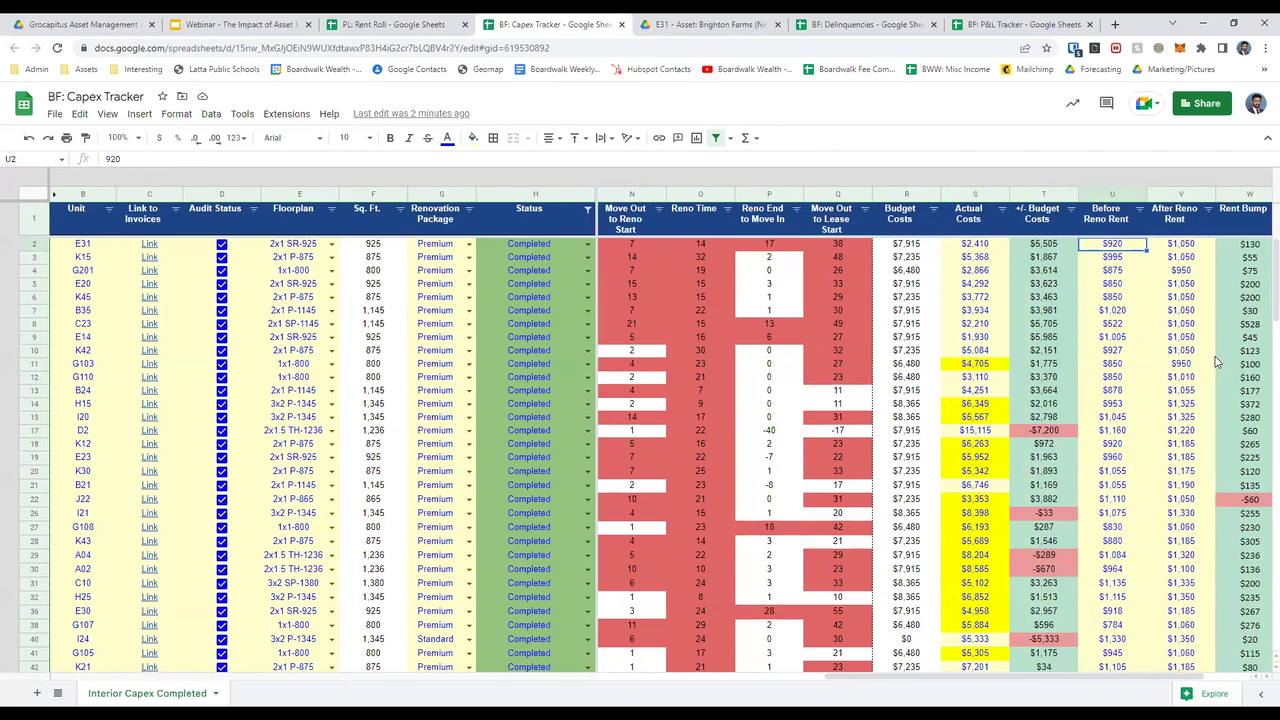
{"action": "key", "text": "Right"}
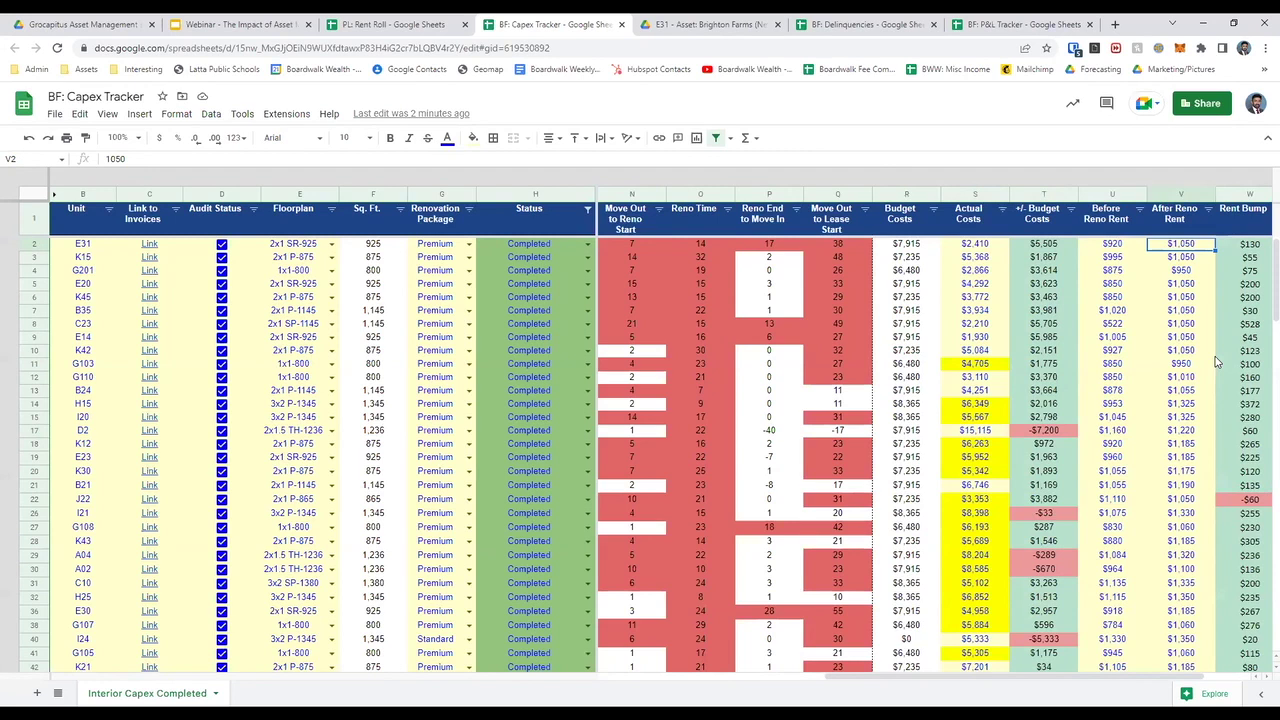
Go down the After Reno Rent column to unit J22 and inspect the formula of its Rent Bump in W22
{"action": "key", "text": "Down"}
{"action": "key", "text": "Down"}
{"action": "key", "text": "Down"}
{"action": "key", "text": "Down"}
{"action": "key", "text": "Down"}
{"action": "key", "text": "Down"}
{"action": "key", "text": "Down"}
{"action": "key", "text": "Down"}
{"action": "key", "text": "Down"}
{"action": "key", "text": "Down"}
{"action": "key", "text": "Down"}
{"action": "key", "text": "Down"}
{"action": "key", "text": "Down"}
{"action": "key", "text": "Down"}
{"action": "key", "text": "Down"}
{"action": "key", "text": "Down"}
{"action": "key", "text": "Down"}
{"action": "key", "text": "Down"}
{"action": "key", "text": "Down"}
{"action": "key", "text": "Down"}
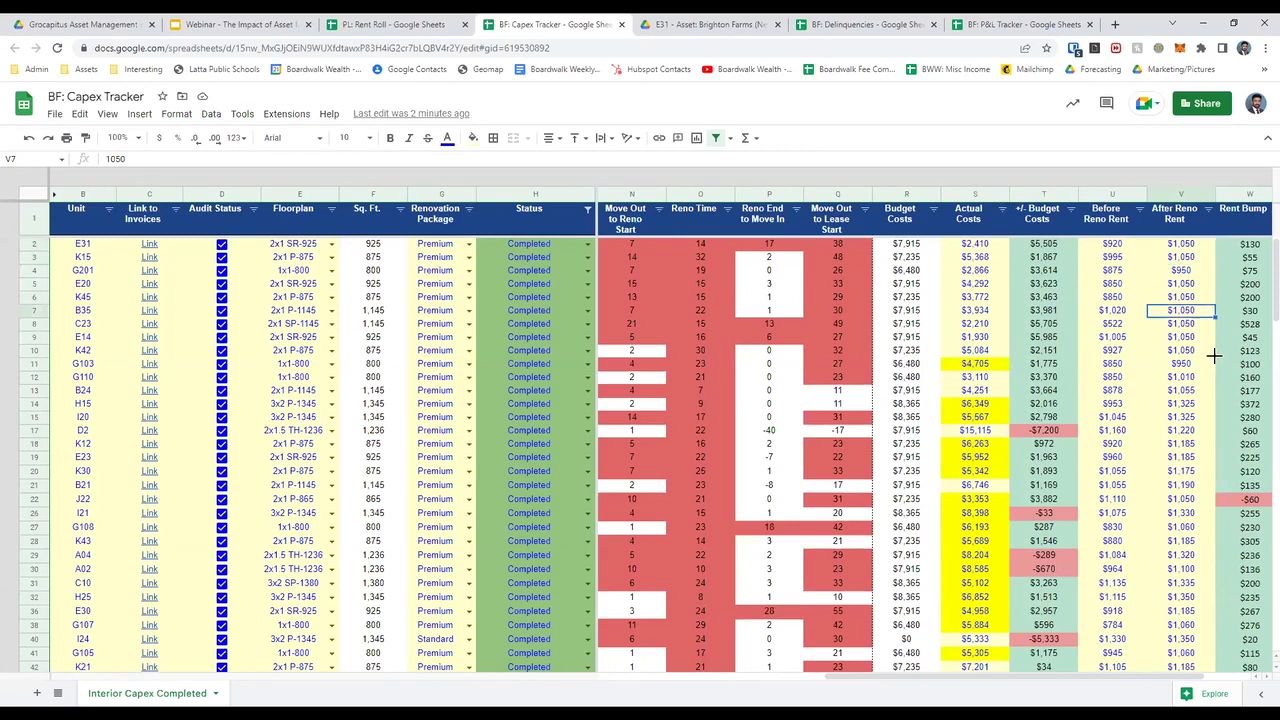
{"action": "key", "text": "Right"}
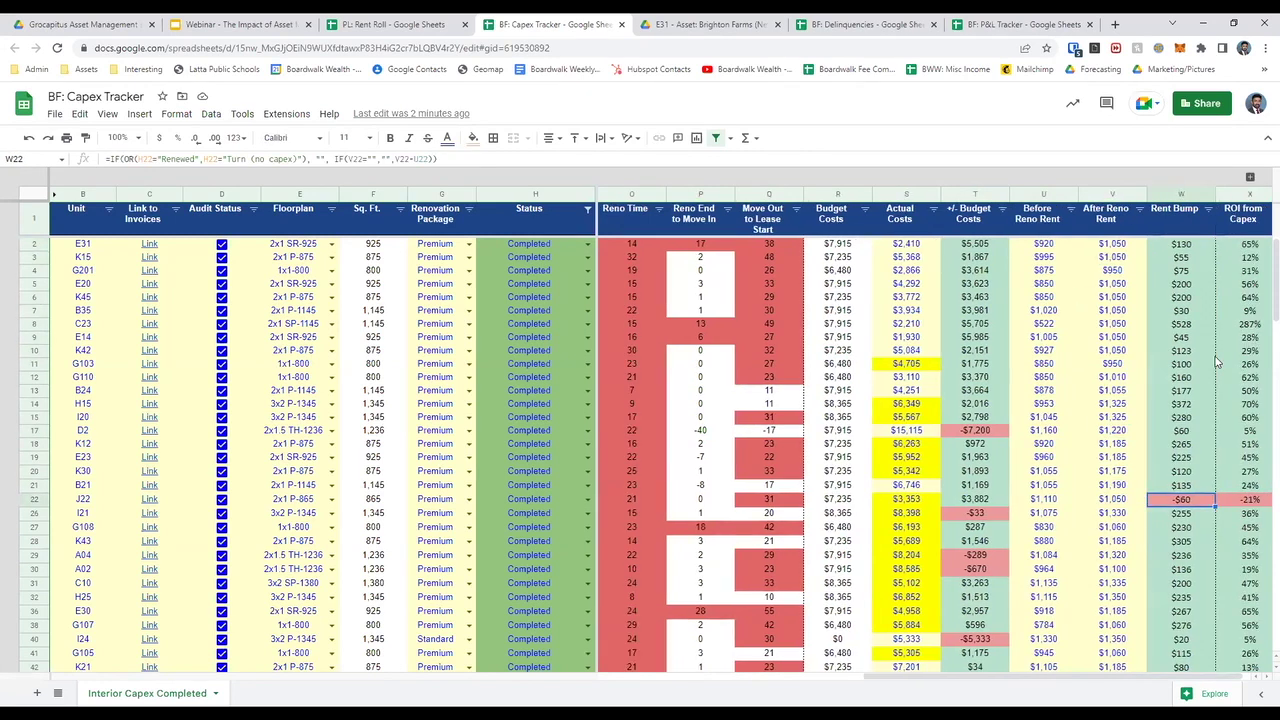
Go back up the Rent Bump column to unit E31 and check the formula in W2
{"action": "key", "text": "Up"}
{"action": "key", "text": "Up"}
{"action": "key", "text": "Up"}
{"action": "key", "text": "Up"}
{"action": "key", "text": "Up"}
{"action": "key", "text": "Up"}
{"action": "key", "text": "Up"}
{"action": "key", "text": "Up"}
{"action": "key", "text": "Up"}
{"action": "key", "text": "Up"}
{"action": "key", "text": "Up"}
{"action": "key", "text": "Up"}
{"action": "key", "text": "Up"}
{"action": "key", "text": "Up"}
{"action": "key", "text": "Up"}
{"action": "key", "text": "Up"}
{"action": "key", "text": "Up"}
{"action": "key", "text": "Up"}
{"action": "key", "text": "Up"}
{"action": "key", "text": "Up"}
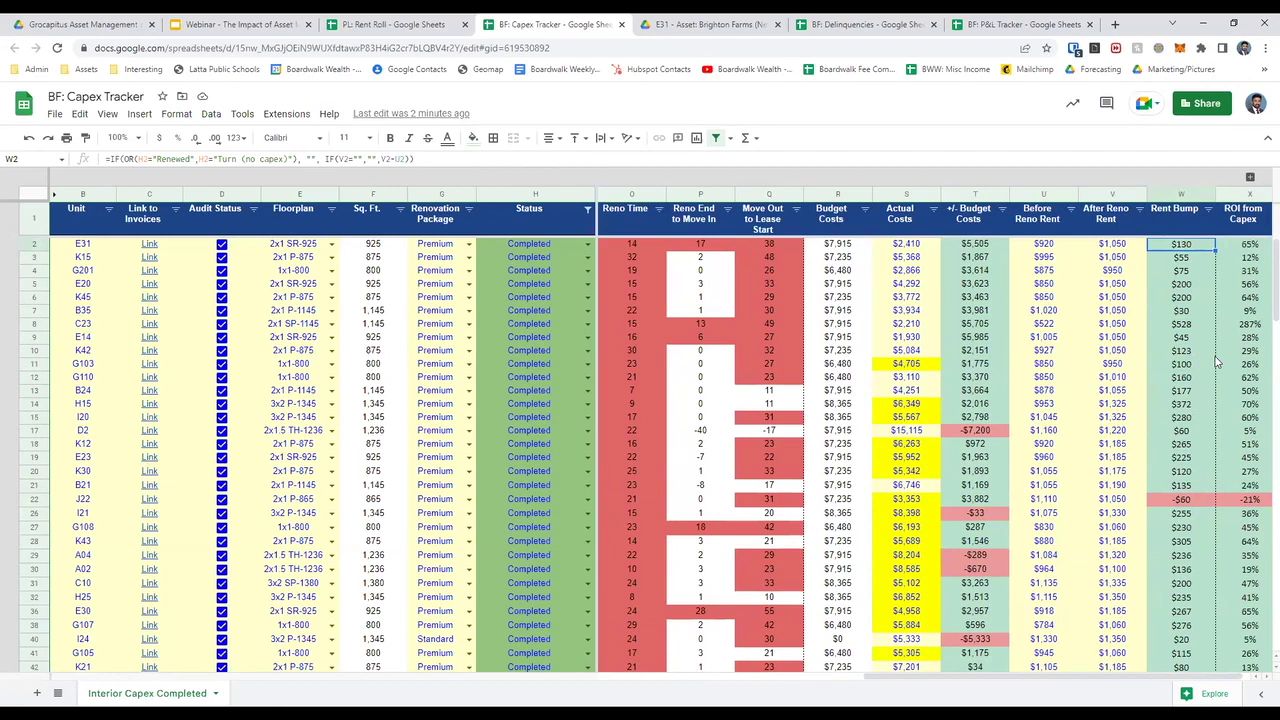
Select the ROI from Capex values from unit E31 through unit G103, range X2:X11
{"action": "key", "text": "Right"}
{"action": "key", "text": "shift+Down"}
{"action": "key", "text": "shift+Down"}
{"action": "key", "text": "shift+Down"}
{"action": "key", "text": "shift+Down"}
{"action": "key", "text": "shift+Down"}
{"action": "key", "text": "shift+Down"}
{"action": "key", "text": "shift+Down"}
{"action": "key", "text": "shift+Down"}
{"action": "key", "text": "shift+Down"}
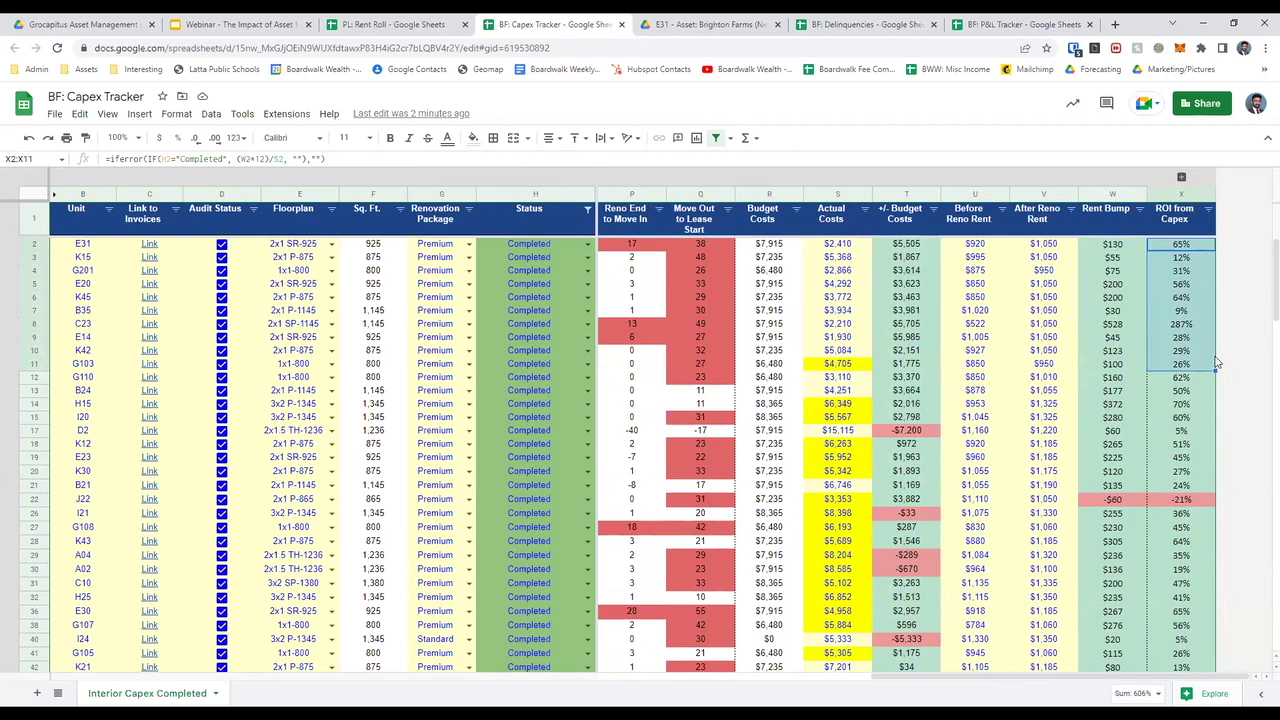
Reduce the ROI selection to X2 and go down the column to inspect unit J22's ROI from Capex in X22
{"action": "key", "text": "shift+Up"}
{"action": "key", "text": "shift+Up"}
{"action": "key", "text": "shift+Up"}
{"action": "key", "text": "shift+Up"}
{"action": "key", "text": "shift+Up"}
{"action": "key", "text": "shift+Up"}
{"action": "key", "text": "shift+Up"}
{"action": "key", "text": "shift+Up"}
{"action": "key", "text": "shift+Up"}
{"action": "key", "text": "Down"}
{"action": "key", "text": "Down"}
{"action": "key", "text": "Down"}
{"action": "key", "text": "Down"}
{"action": "key", "text": "Down"}
{"action": "key", "text": "Down"}
{"action": "key", "text": "Down"}
{"action": "key", "text": "Down"}
{"action": "key", "text": "Down"}
{"action": "key", "text": "Down"}
{"action": "key", "text": "Down"}
{"action": "key", "text": "Down"}
{"action": "key", "text": "Down"}
{"action": "key", "text": "Down"}
{"action": "key", "text": "Down"}
{"action": "key", "text": "Down"}
{"action": "key", "text": "Down"}
{"action": "key", "text": "Down"}
{"action": "key", "text": "Down"}
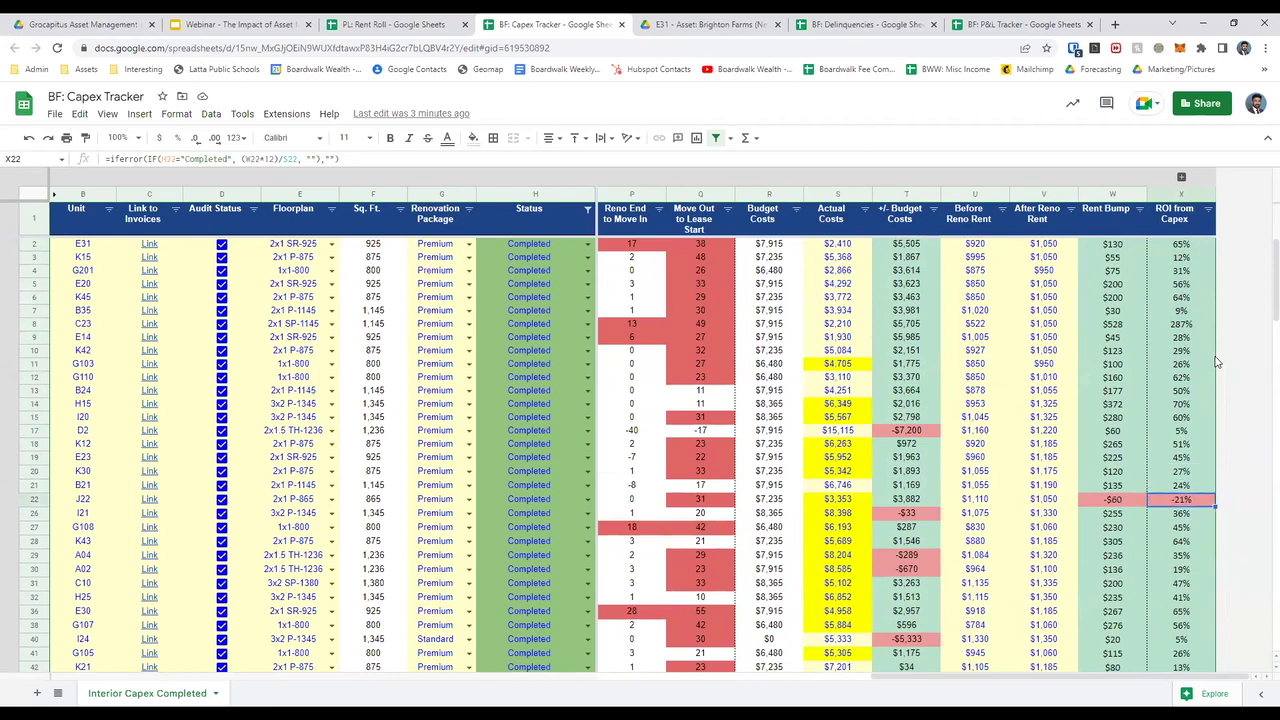
Review the Rent Bump and ROI from Capex cells near unit J22, then go up to unit K15's ROI in X3
{"action": "key", "text": "Up"}
{"action": "key", "text": "Up"}
{"action": "key", "text": "Up"}
{"action": "key", "text": "Up"}
{"action": "key", "text": "Up"}
{"action": "key", "text": "Up"}
{"action": "key", "text": "Up"}
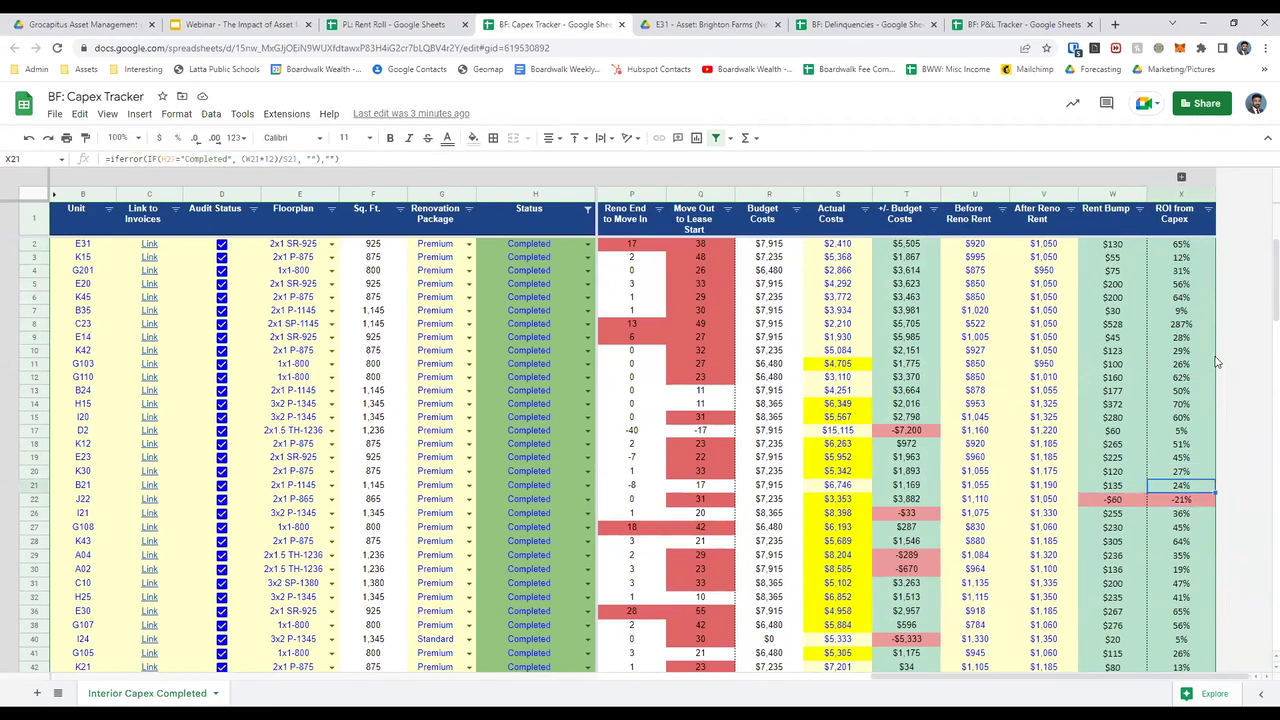
{"action": "key", "text": "Left"}
{"action": "key", "text": "Down"}
{"action": "key", "text": "Left"}
{"action": "key", "text": "Down"}
{"action": "key", "text": "Down"}
{"action": "key", "text": "Down"}
{"action": "key", "text": "Down"}
{"action": "key", "text": "Down"}
{"action": "key", "text": "Right"}
{"action": "key", "text": "Up"}
{"action": "key", "text": "Up"}
{"action": "key", "text": "Up"}
{"action": "key", "text": "Up"}
{"action": "key", "text": "Up"}
{"action": "key", "text": "Up"}
{"action": "key", "text": "Up"}
{"action": "key", "text": "Up"}
{"action": "key", "text": "Up"}
{"action": "key", "text": "Up"}
{"action": "key", "text": "Up"}
{"action": "key", "text": "Up"}
{"action": "key", "text": "Up"}
{"action": "key", "text": "Up"}
{"action": "key", "text": "Right"}
{"action": "key", "text": "Up"}
{"action": "key", "text": "Up"}
{"action": "key", "text": "Up"}
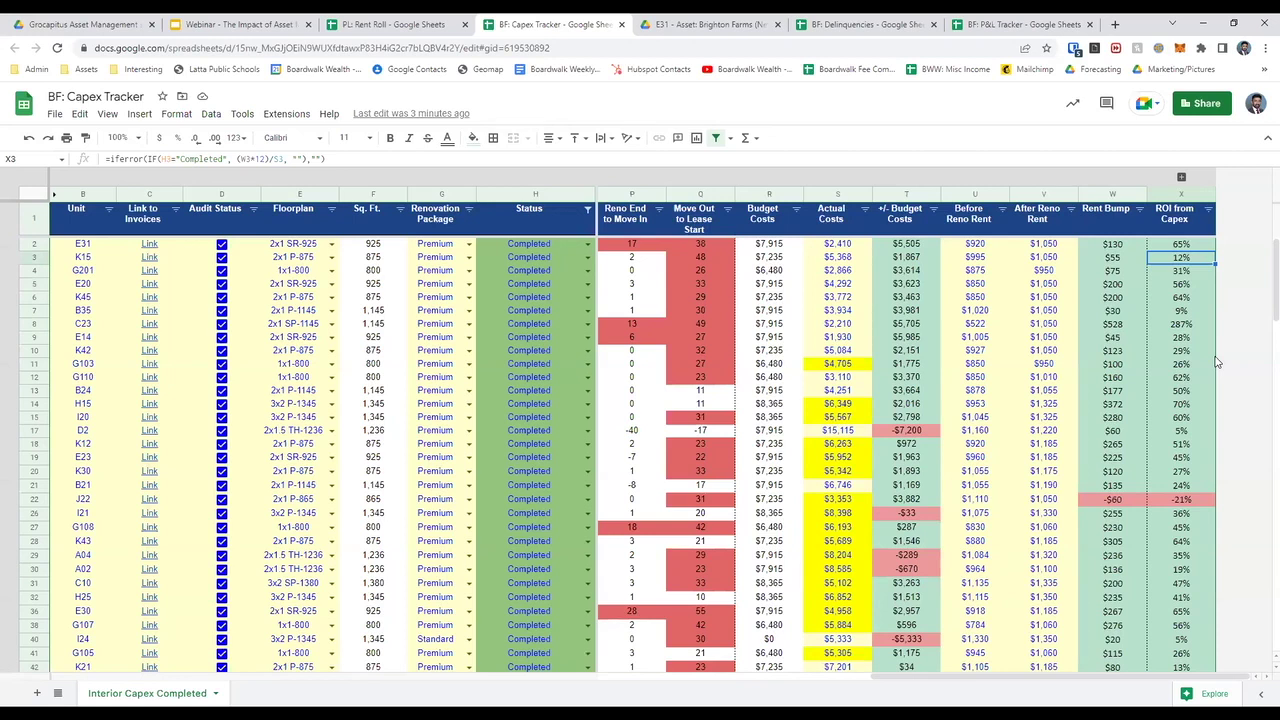
Look over the Rent Bump and ROI cells of units K15 and E31, ending on E31's Actual Costs in S2
{"action": "key", "text": "Left"}
{"action": "key", "text": "Left"}
{"action": "key", "text": "Left"}
{"action": "key", "text": "Left"}
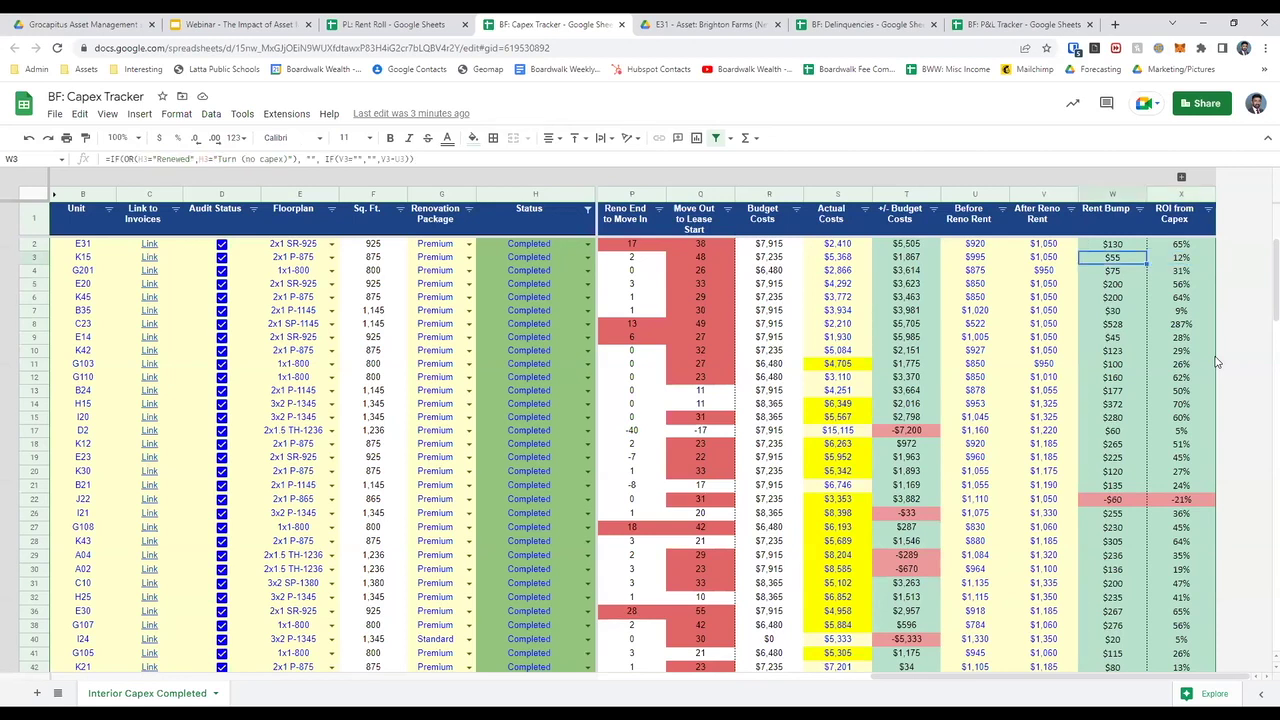
{"action": "key", "text": "Up"}
{"action": "key", "text": "Right"}
{"action": "key", "text": "Right"}
{"action": "key", "text": "Left"}
{"action": "key", "text": "shift+Right"}
{"action": "key", "text": "shift+Right"}
{"action": "key", "text": "Right"}
{"action": "key", "text": "Right"}
{"action": "key", "text": "Left"}
{"action": "key", "text": "Left"}
{"action": "key", "text": "Left"}
{"action": "key", "text": "Left"}
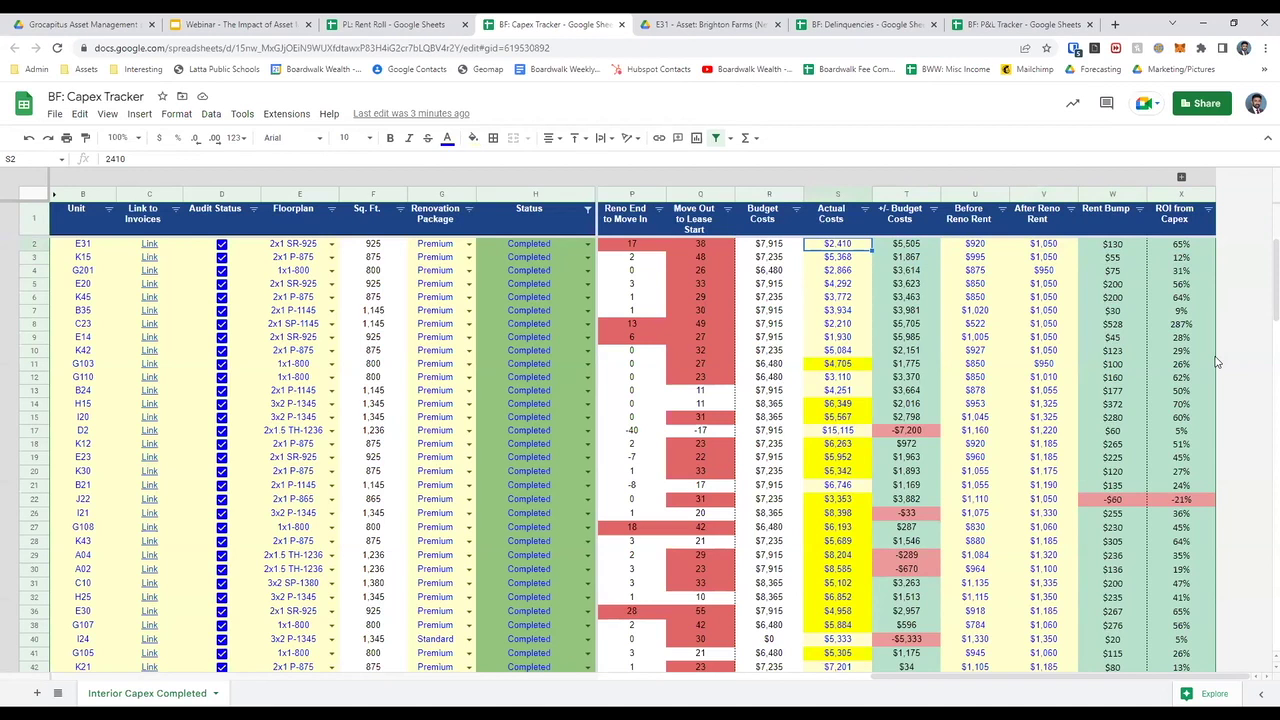
Try 20000 as unit E31's Actual Costs to test its ROI from Capex, then undo the change
{"action": "type", "text": "20000"}
{"action": "key", "text": "Return"}
{"action": "key", "text": "Up"}
{"action": "key", "text": "Right"}
{"action": "key", "text": "Right"}
{"action": "key", "text": "Right"}
{"action": "key", "text": "Right"}
{"action": "key", "text": "Right"}
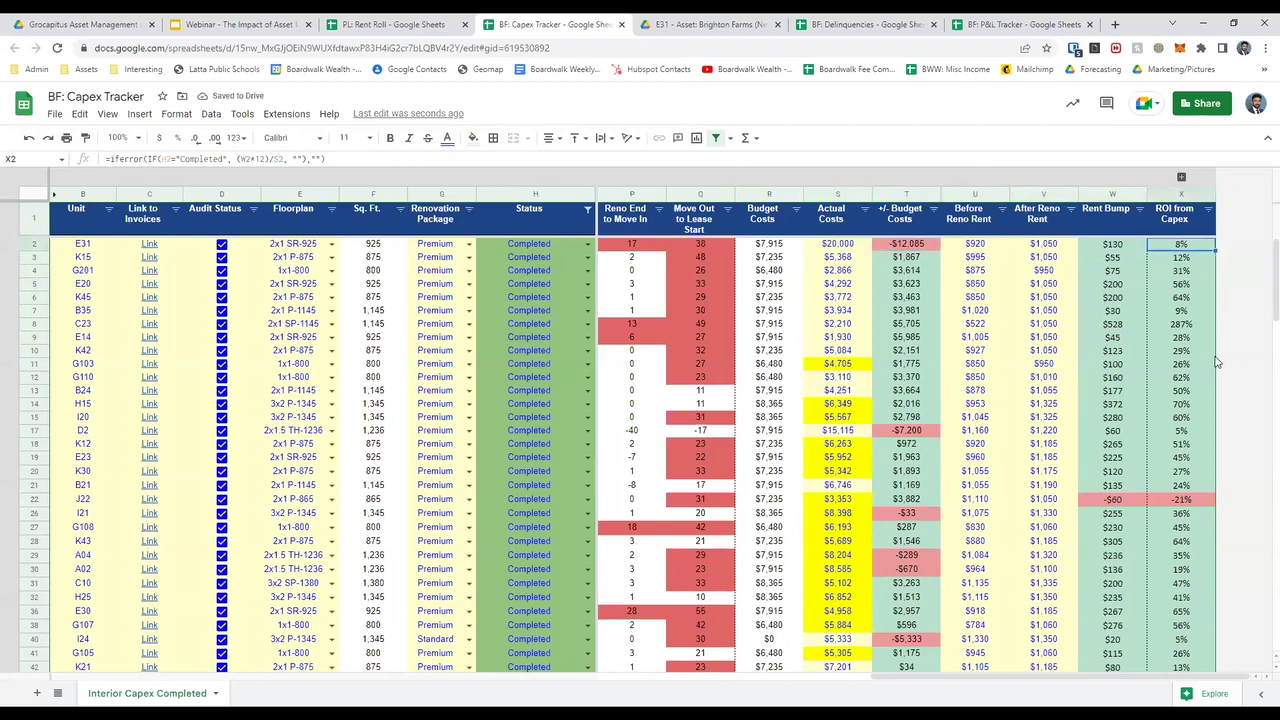
{"action": "key", "text": "ctrl+z"}
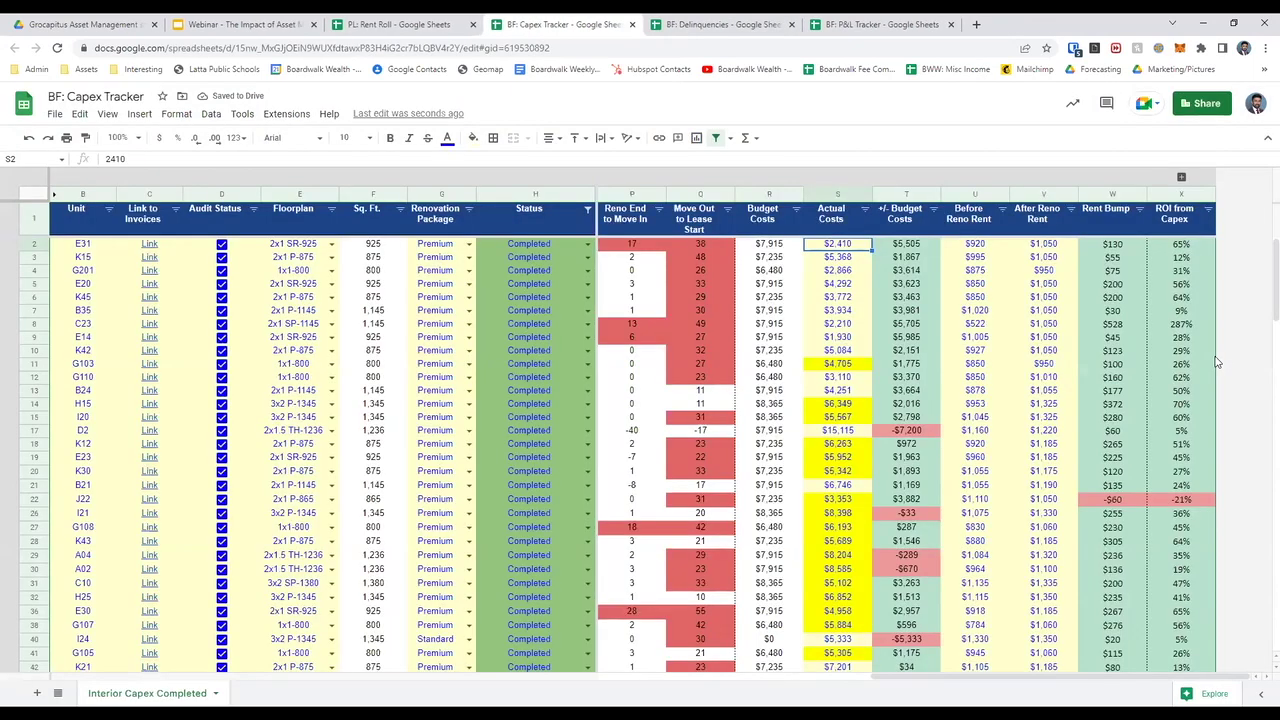
Glance at the PL: Rent Roll spreadsheet, then return to the BF: Capex Tracker
{"action": "key", "text": "ctrl+shift+Tab"}
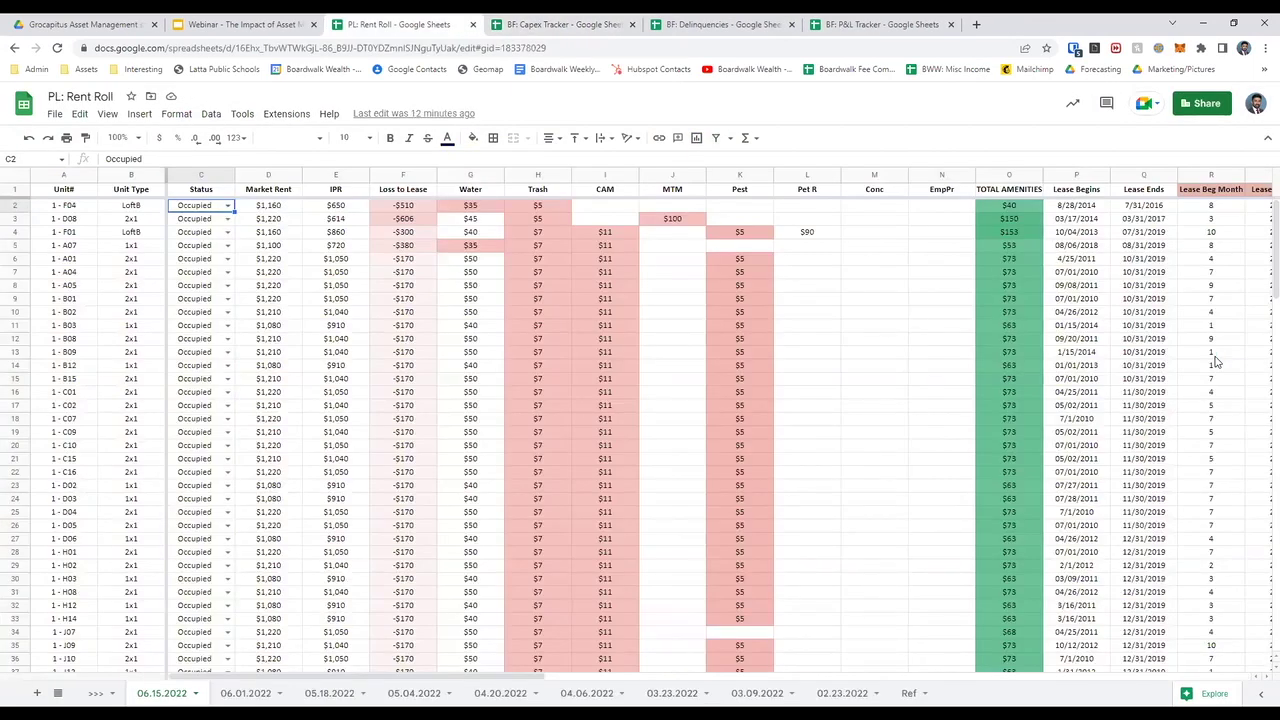
{"action": "key", "text": "ctrl+Tab"}
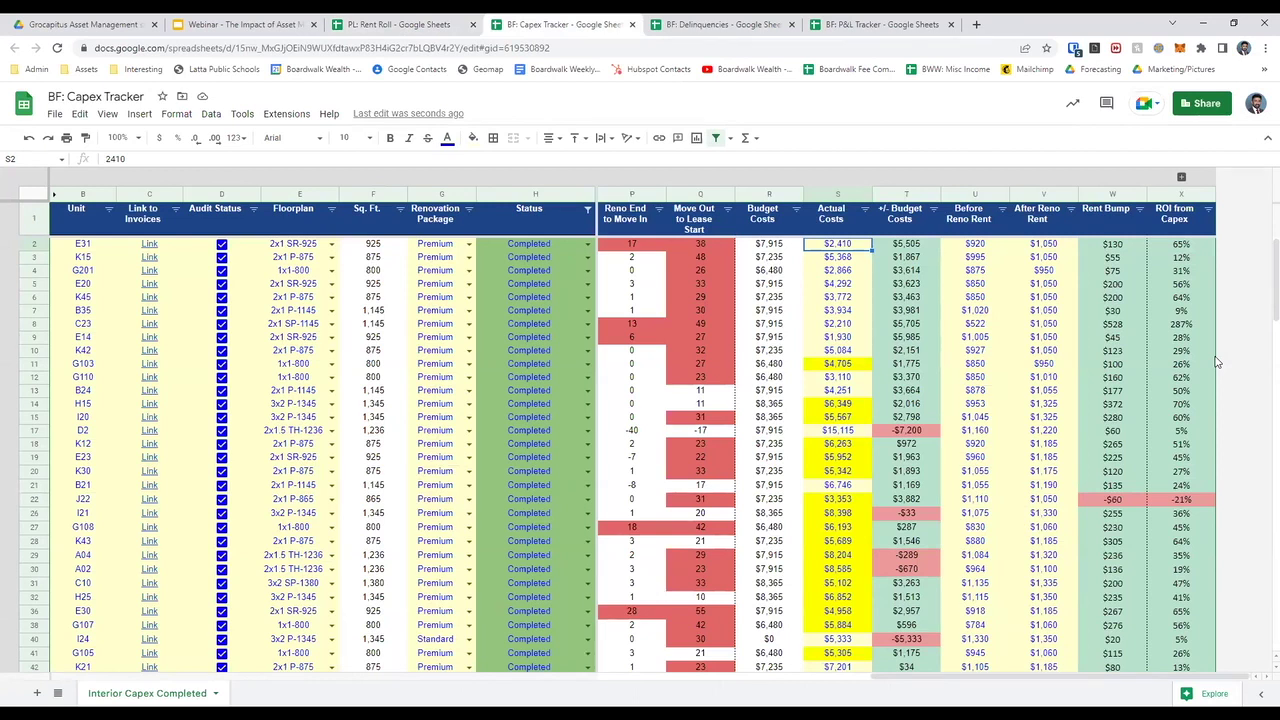
Switch to the BF: Delinquencies spreadsheet and go to the Nov 2021 day 3 amount in U7 of the Charts sheet
{"action": "key", "text": "ctrl+Tab"}
{"action": "left_click", "coordinate": [818, 366]}
{"action": "key", "text": "Left"}
{"action": "key", "text": "Up"}
{"action": "key", "text": "Up"}
{"action": "key", "text": "Up"}
{"action": "key", "text": "Up"}
{"action": "key", "text": "Up"}
{"action": "key", "text": "Right"}
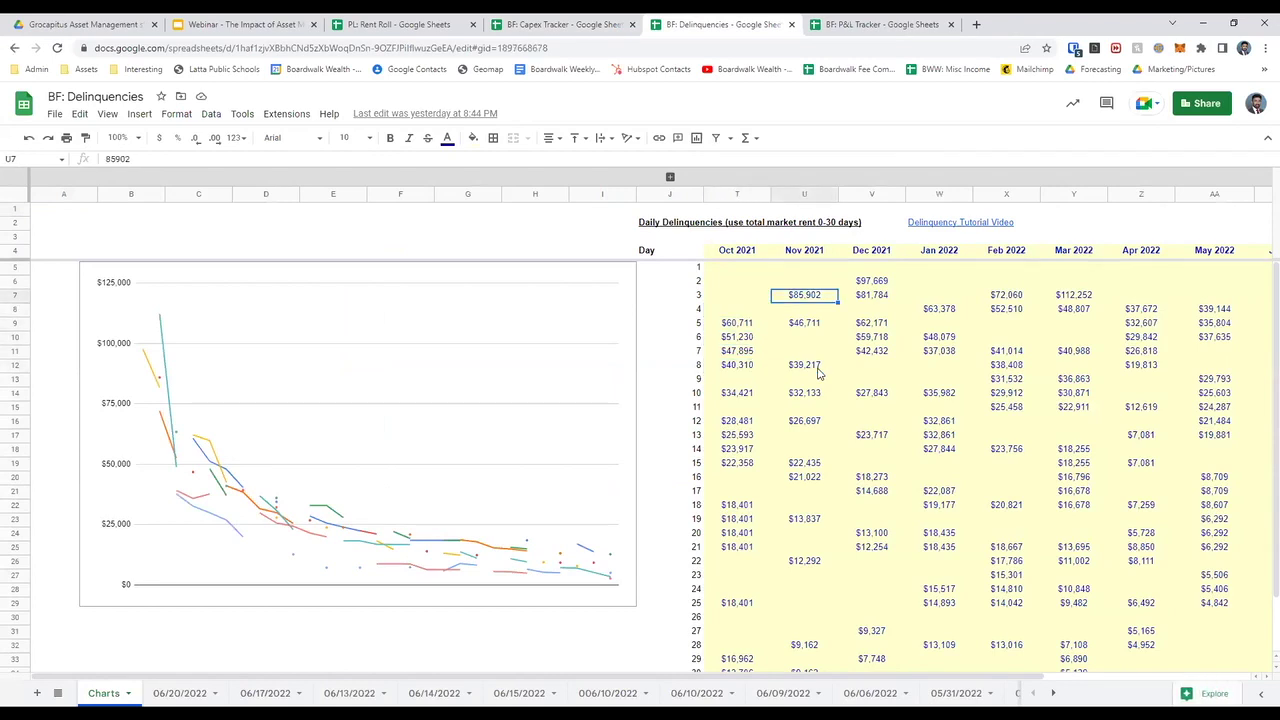
Leaf through the dated delinquency sheets as far as 06/13/2022, then return to the Charts sheet
{"action": "key", "text": "ctrl+shift+Page_Down"}
{"action": "key", "text": "ctrl+shift+Page_Down"}
{"action": "key", "text": "ctrl+shift+Page_Down"}
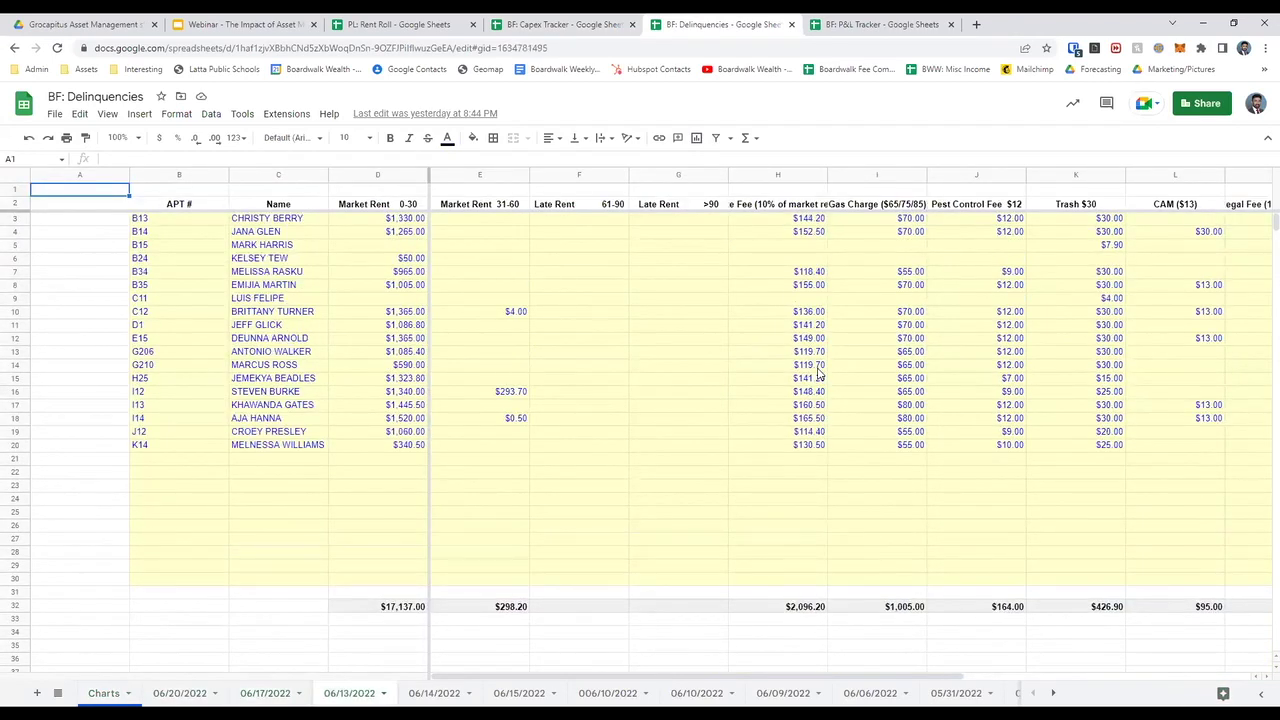
{"action": "key", "text": "ctrl+shift+Page_Up"}
{"action": "key", "text": "ctrl+shift+Page_Up"}
{"action": "key", "text": "ctrl+shift+Page_Up"}
Look across the monthly columns of the Daily Delinquencies table for the first days of the month
{"action": "key", "text": "Right"}
{"action": "key", "text": "Right"}
{"action": "key", "text": "Right"}
{"action": "key", "text": "Right"}
{"action": "key", "text": "Right"}
{"action": "key", "text": "Left"}
{"action": "key", "text": "Left"}
{"action": "key", "text": "Left"}
{"action": "key", "text": "Left"}
{"action": "key", "text": "Page_Down"}
{"action": "key", "text": "Left"}
Follow the daily amounts down to the Closed Out row and compare it across the months to May 2022
{"action": "key", "text": "Down"}
{"action": "key", "text": "Down"}
{"action": "key", "text": "Down"}
{"action": "key", "text": "Down"}
{"action": "key", "text": "Down"}
{"action": "key", "text": "Down"}
{"action": "key", "text": "Down"}
{"action": "key", "text": "Down"}
{"action": "key", "text": "Down"}
{"action": "key", "text": "Down"}
{"action": "key", "text": "Down"}
{"action": "key", "text": "Down"}
{"action": "key", "text": "Down"}
{"action": "key", "text": "Down"}
{"action": "key", "text": "Down"}
{"action": "key", "text": "Down"}
{"action": "key", "text": "Down"}
{"action": "key", "text": "Down"}
{"action": "key", "text": "Down"}
{"action": "key", "text": "Down"}
{"action": "key", "text": "Right"}
{"action": "key", "text": "Right"}
{"action": "key", "text": "Right"}
{"action": "key", "text": "Right"}
{"action": "key", "text": "Right"}
{"action": "key", "text": "Right"}
Go back up the May 2022 column to its day 10 amount in AA14
{"action": "key", "text": "Up"}
{"action": "key", "text": "Up"}
{"action": "key", "text": "Up"}
{"action": "key", "text": "Up"}
{"action": "key", "text": "Up"}
{"action": "key", "text": "Up"}
{"action": "key", "text": "Up"}
{"action": "key", "text": "Up"}
{"action": "key", "text": "Up"}
{"action": "key", "text": "Up"}
{"action": "key", "text": "Up"}
{"action": "key", "text": "Up"}
{"action": "key", "text": "Up"}
{"action": "key", "text": "Up"}
{"action": "key", "text": "Up"}
{"action": "key", "text": "Up"}
{"action": "key", "text": "Up"}
{"action": "key", "text": "Up"}
{"action": "key", "text": "Up"}
{"action": "key", "text": "Up"}
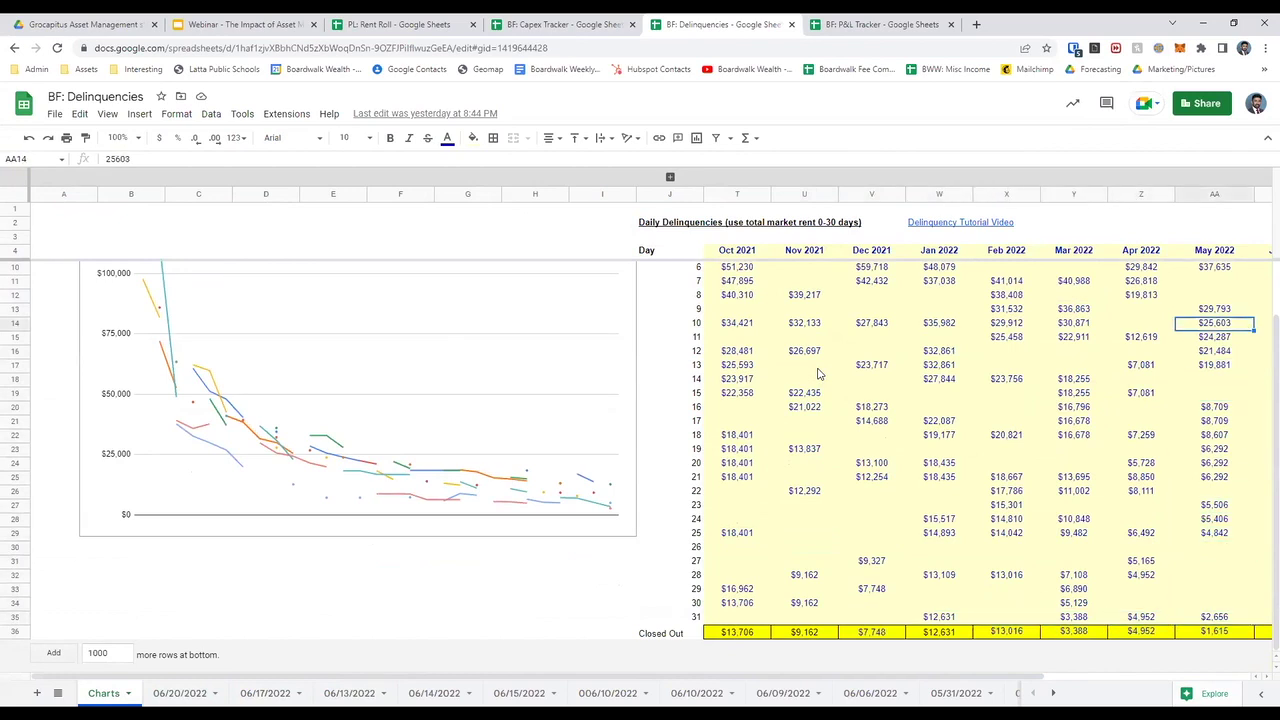
Review the Jun 2022 delinquency column from the start of the month downward
{"action": "key", "text": "Right"}
{"action": "key", "text": "Up"}
{"action": "key", "text": "Up"}
{"action": "key", "text": "Up"}
{"action": "key", "text": "Up"}
{"action": "key", "text": "Up"}
{"action": "key", "text": "Up"}
{"action": "key", "text": "Up"}
{"action": "key", "text": "Up"}
{"action": "key", "text": "Up"}
{"action": "key", "text": "Up"}
{"action": "key", "text": "Up"}
{"action": "key", "text": "Up"}
{"action": "key", "text": "Down"}
{"action": "key", "text": "Down"}
{"action": "key", "text": "Down"}
{"action": "key", "text": "Down"}
{"action": "key", "text": "Down"}
Trace the mid-month amounts back through the earlier months to Oct 2021's day 15 cell, T19
{"action": "key", "text": "Left"}
{"action": "key", "text": "Down"}
{"action": "key", "text": "Down"}
{"action": "key", "text": "Down"}
{"action": "key", "text": "Left"}
{"action": "key", "text": "Left"}
{"action": "key", "text": "Left"}
{"action": "key", "text": "Left"}
{"action": "key", "text": "Down"}
{"action": "key", "text": "Down"}
{"action": "key", "text": "Down"}
{"action": "key", "text": "Down"}
{"action": "key", "text": "Down"}
{"action": "key", "text": "Down"}
{"action": "key", "text": "Left"}
{"action": "key", "text": "Left"}
{"action": "key", "text": "Down"}
{"action": "key", "text": "Down"}
{"action": "key", "text": "Left"}
{"action": "key", "text": "Left"}
{"action": "key", "text": "Right"}
{"action": "key", "text": "Down"}
{"action": "key", "text": "Right"}
{"action": "key", "text": "Right"}
{"action": "key", "text": "Left"}
{"action": "key", "text": "Left"}
Select the day 15 and 16 delinquencies from Oct 2021 through Jun 2022, T19:AB20
{"action": "key", "text": "shift+Right"}
{"action": "key", "text": "shift+Right"}
{"action": "key", "text": "shift+Right"}
{"action": "key", "text": "shift+Right"}
{"action": "key", "text": "shift+Right"}
{"action": "key", "text": "shift+Right"}
{"action": "key", "text": "shift+Right"}
{"action": "key", "text": "shift+Right"}
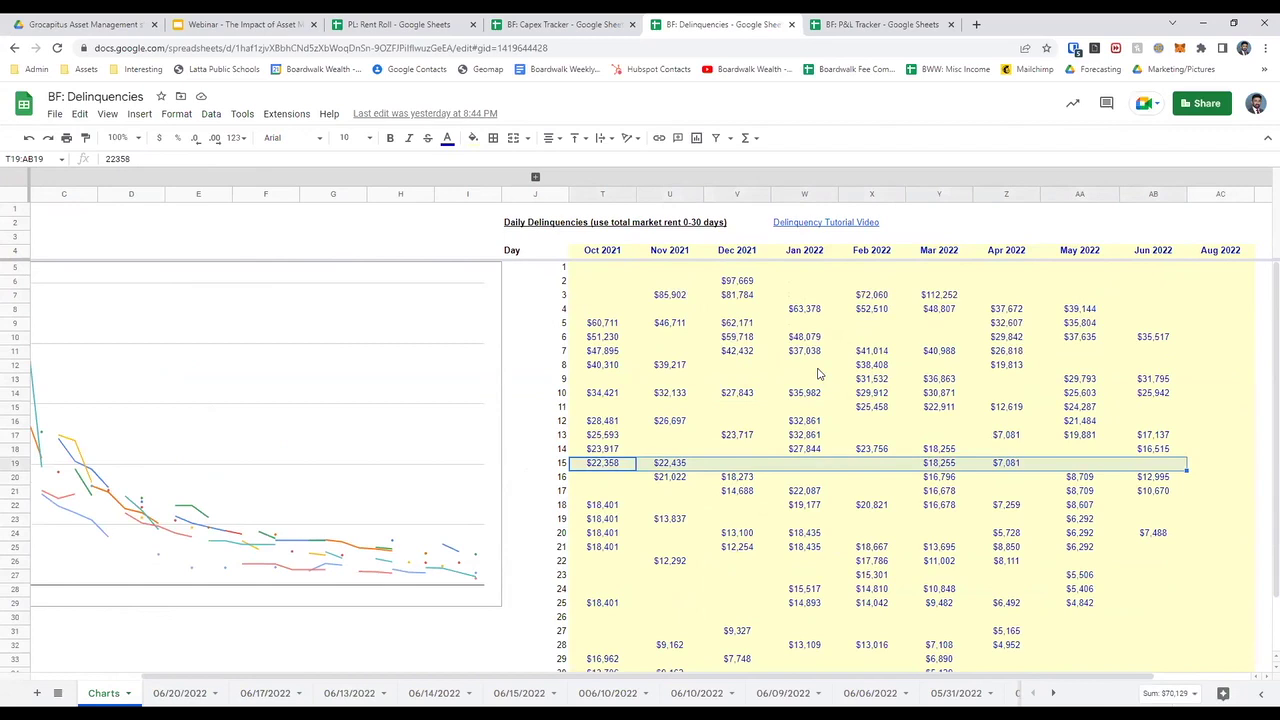
{"action": "key", "text": "shift+Down"}
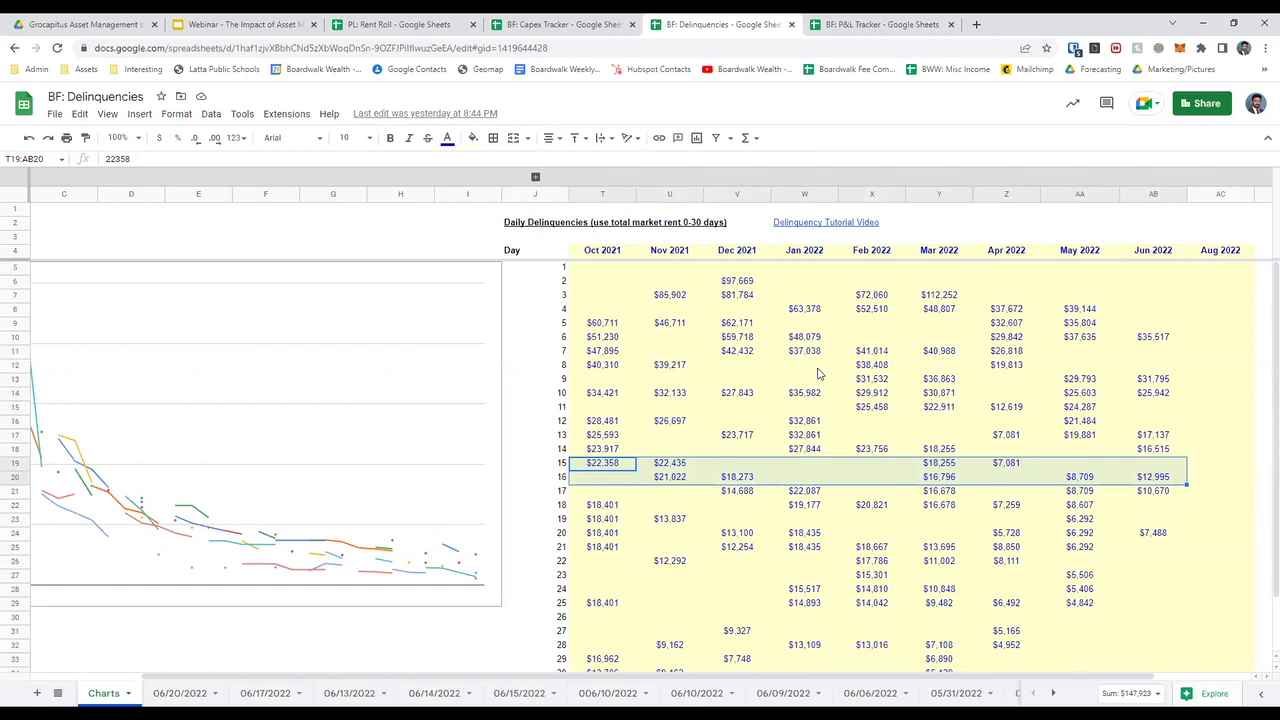
Look over the Oct 2021 amounts below day 15, then go to the Nov 2021 day 15 cell, U19
{"action": "key", "text": "Down"}
{"action": "key", "text": "Down"}
{"action": "key", "text": "Down"}
{"action": "key", "text": "Down"}
{"action": "key", "text": "Down"}
{"action": "key", "text": "Up"}
{"action": "key", "text": "Up"}
{"action": "key", "text": "Up"}
{"action": "key", "text": "Up"}
{"action": "key", "text": "Up"}
{"action": "key", "text": "Right"}
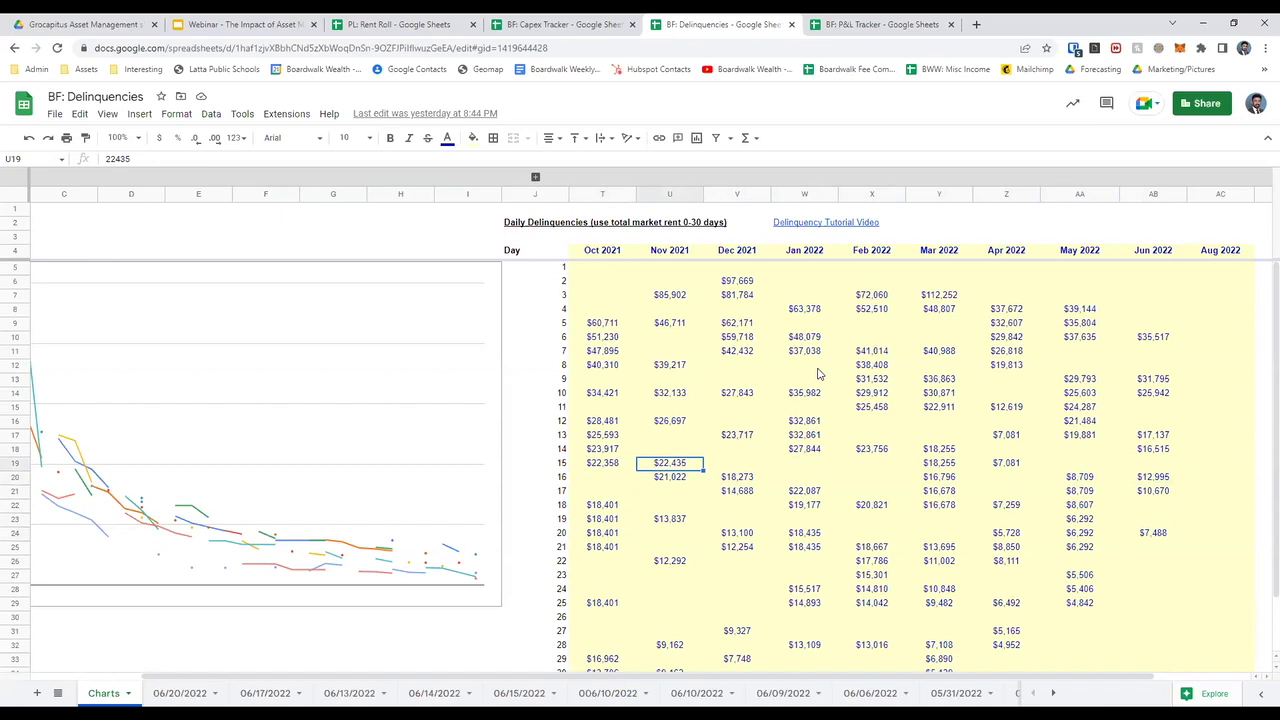
Preview the Delinquency Tutorial Video link, then view the delinquency line chart and the monthly table through Aug 2022
{"action": "mouse_move", "coordinate": [823, 224]}
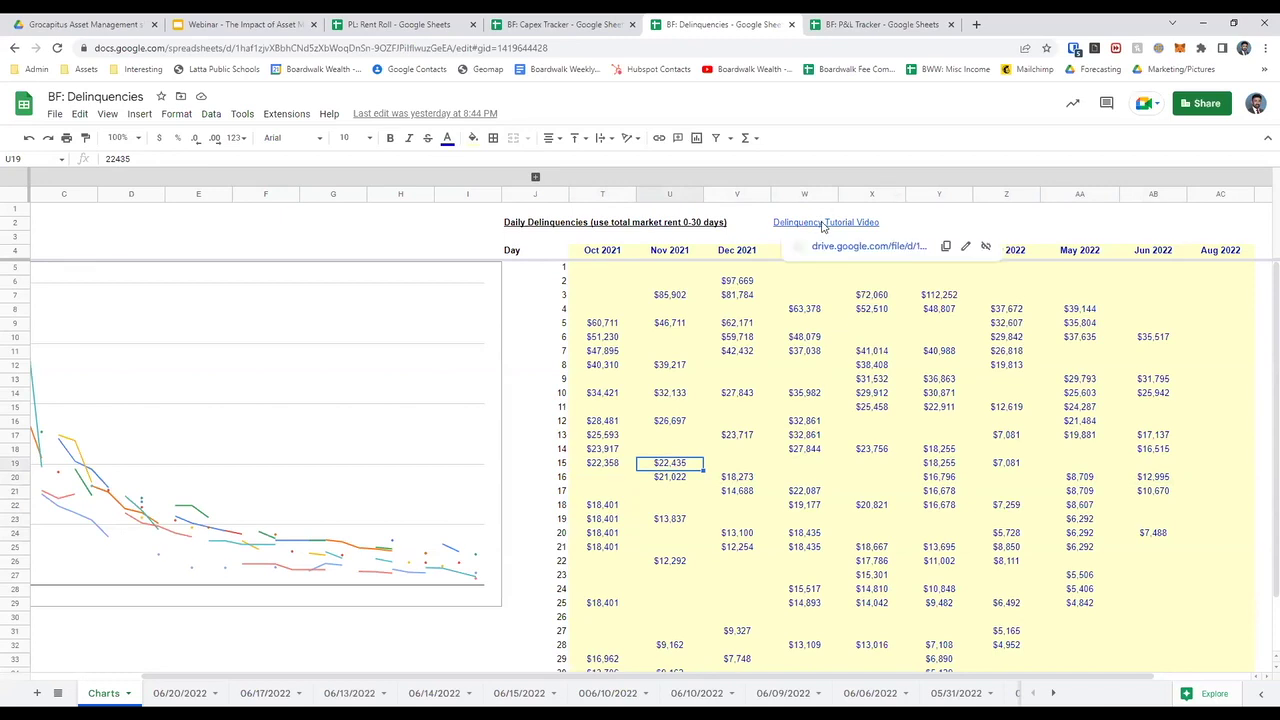
{"action": "left_click", "coordinate": [603, 383]}
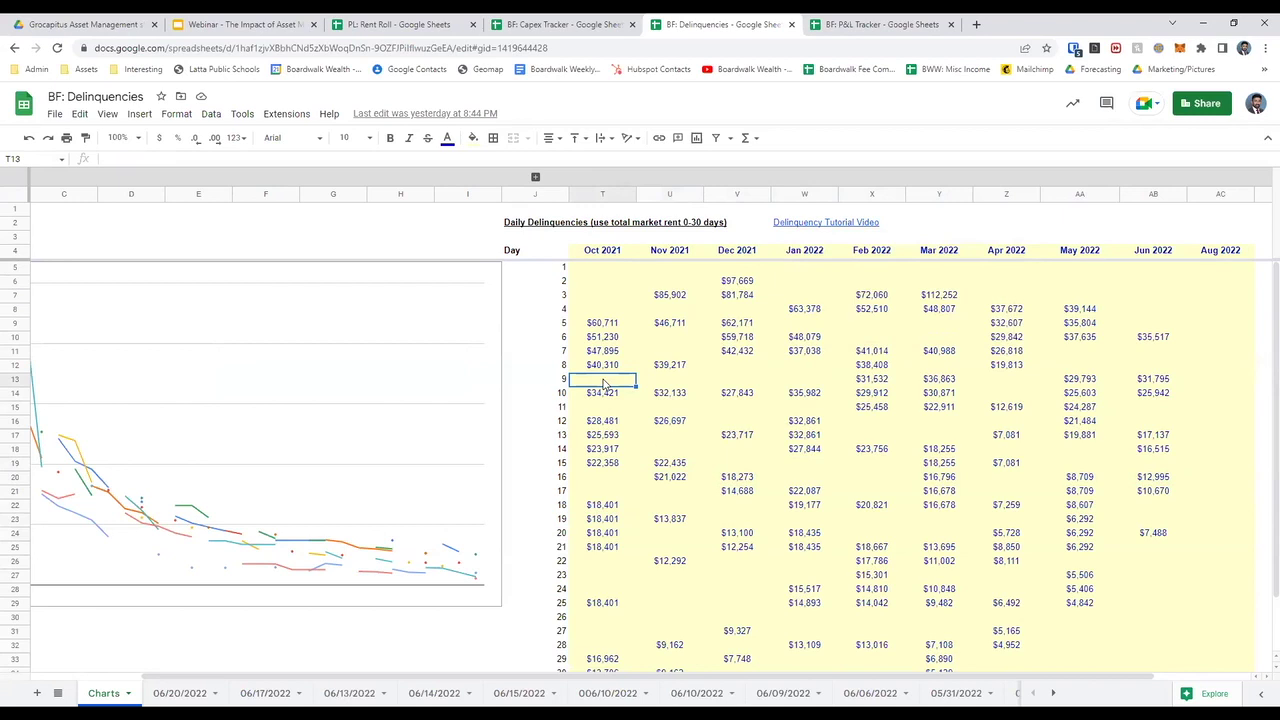
{"action": "scroll", "coordinate": [410, 426], "scroll_direction": "left", "scroll_amount": 2}
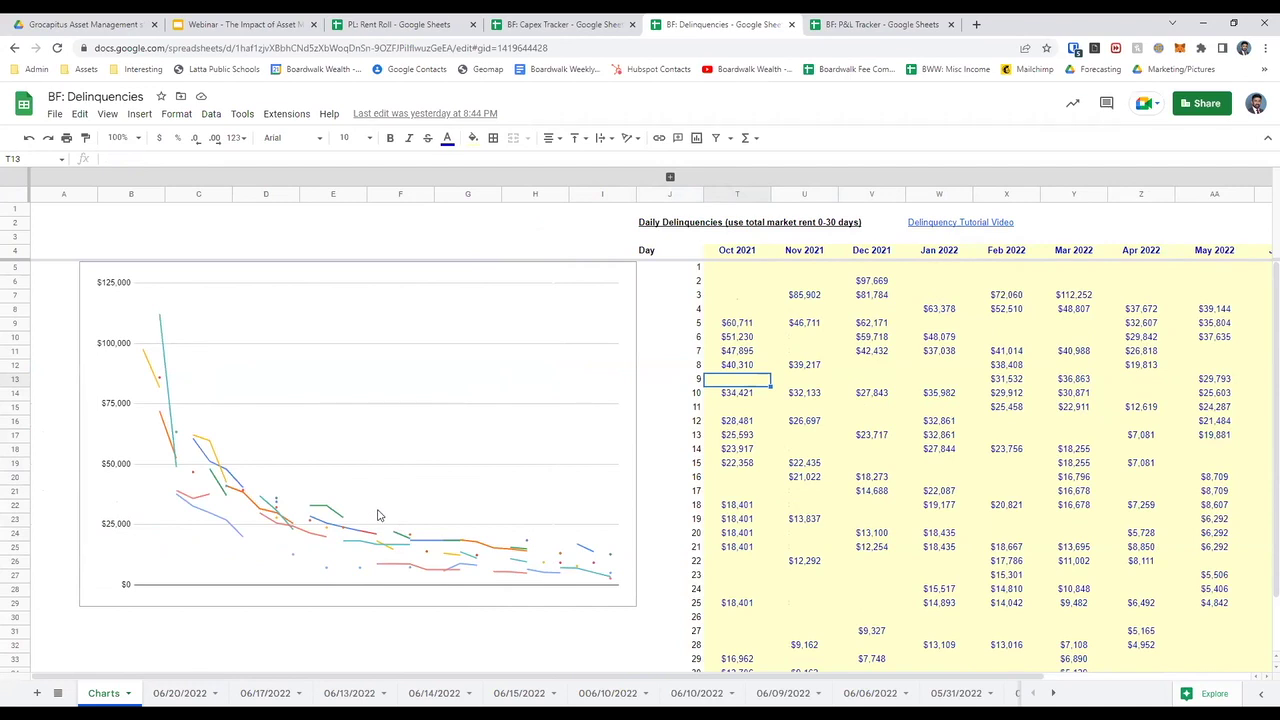
{"action": "scroll", "coordinate": [797, 378], "scroll_direction": "right", "scroll_amount": 3}
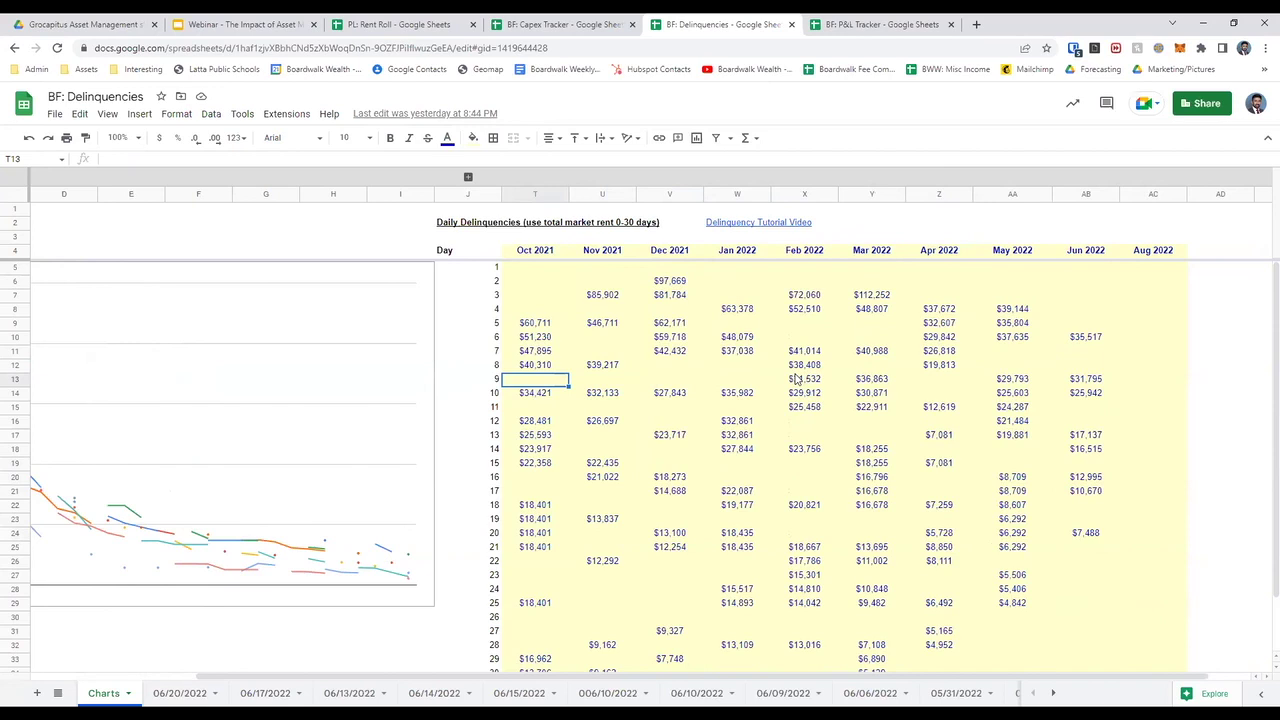
Switch to the BF: P&L Tracker and compare its Actual P&L and Budget P&L sheets, ending on Actual P&L
{"action": "key", "text": "ctrl+Tab"}
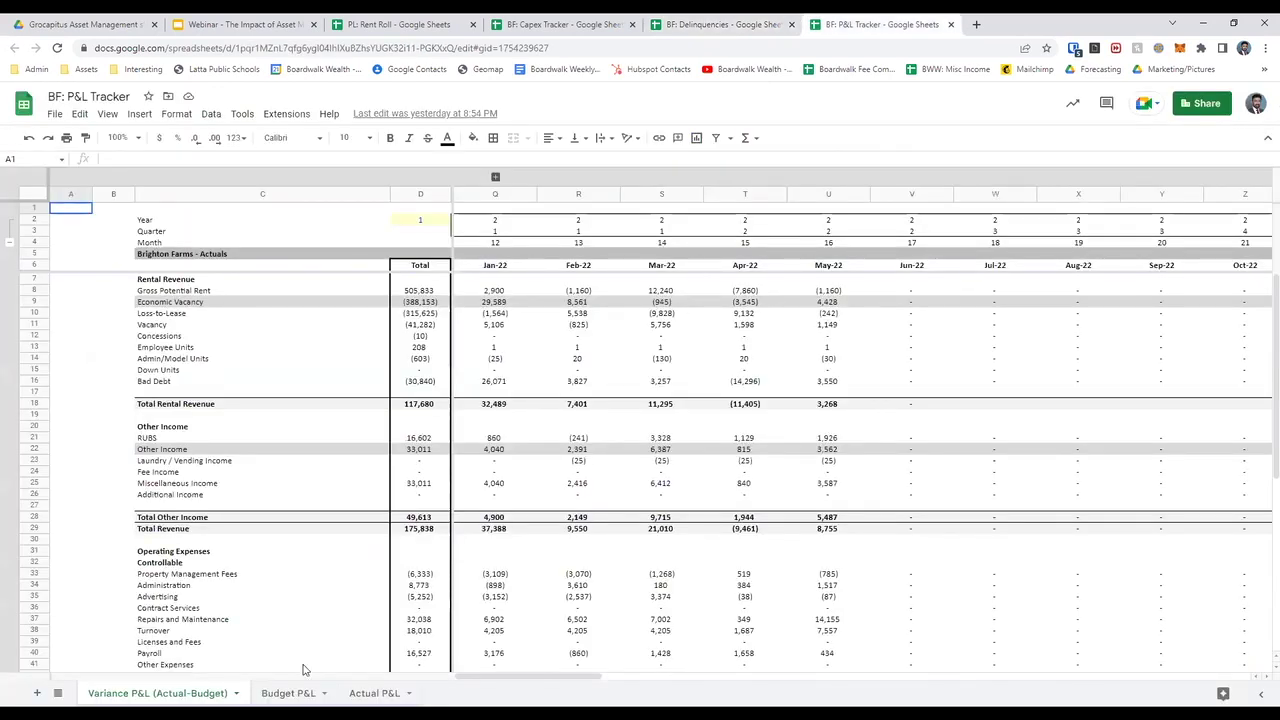
{"action": "left_click", "coordinate": [375, 695]}
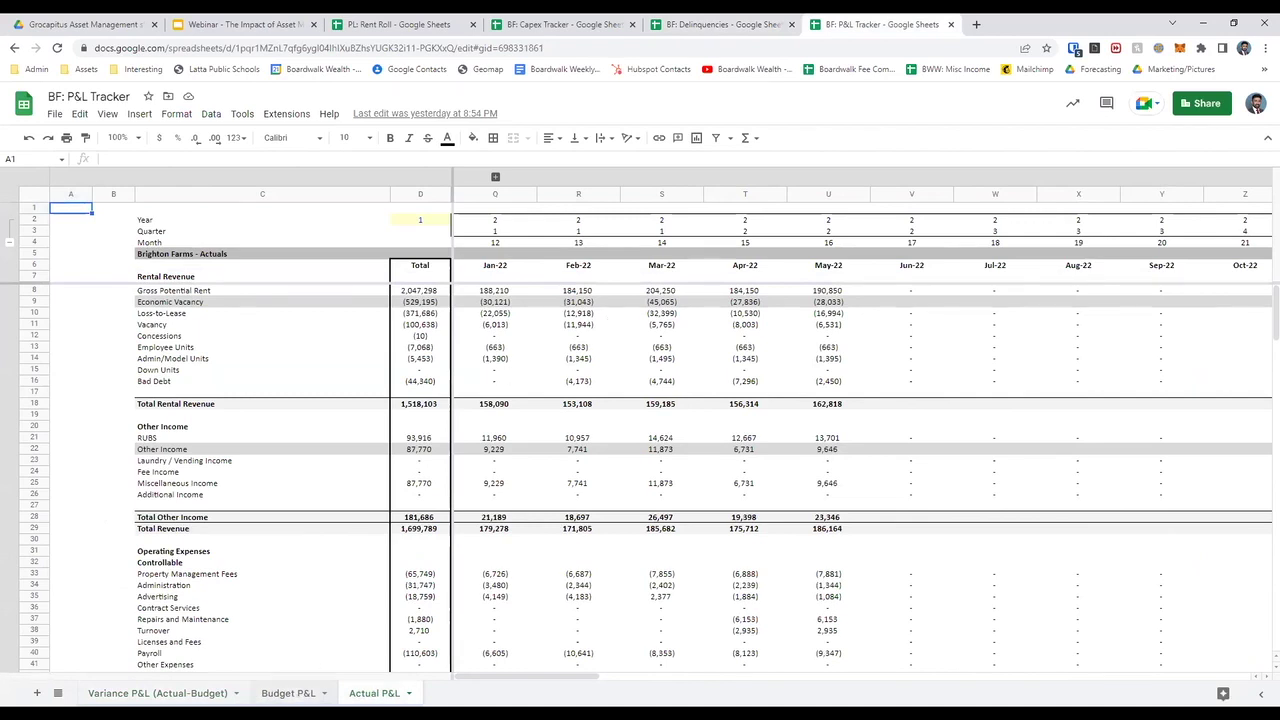
{"action": "left_click", "coordinate": [279, 696]}
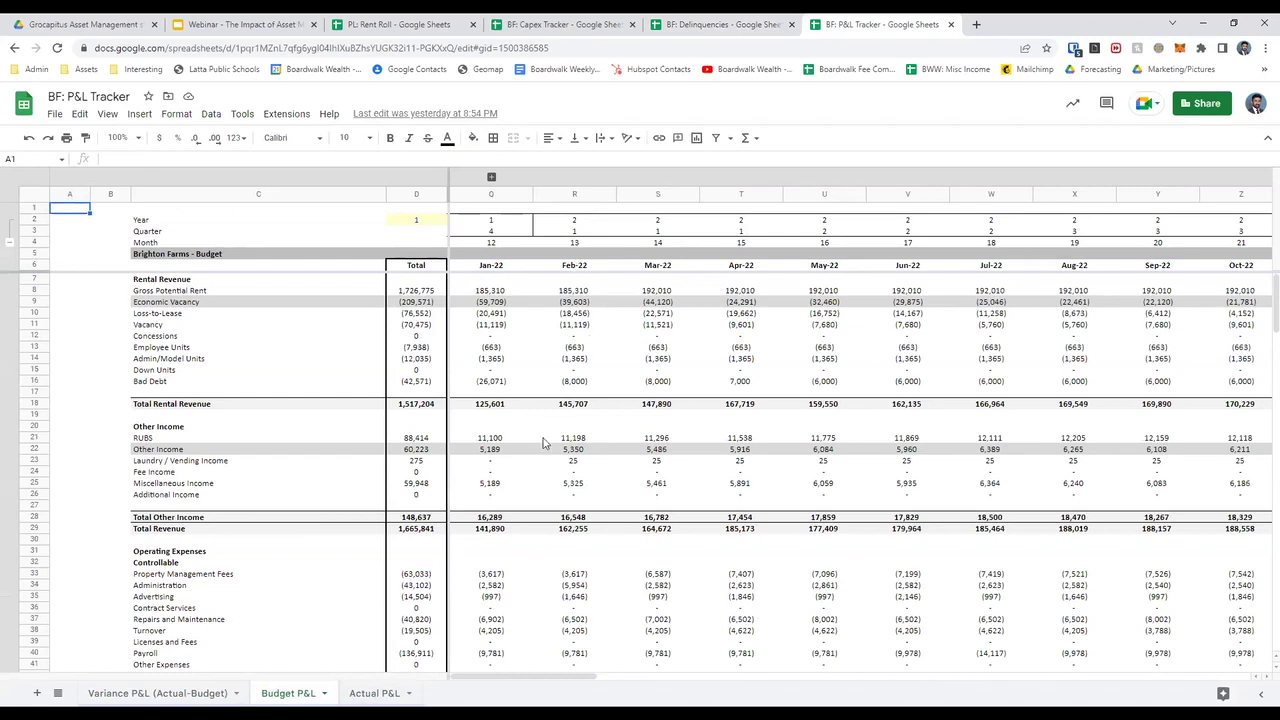
{"action": "left_click", "coordinate": [374, 693]}
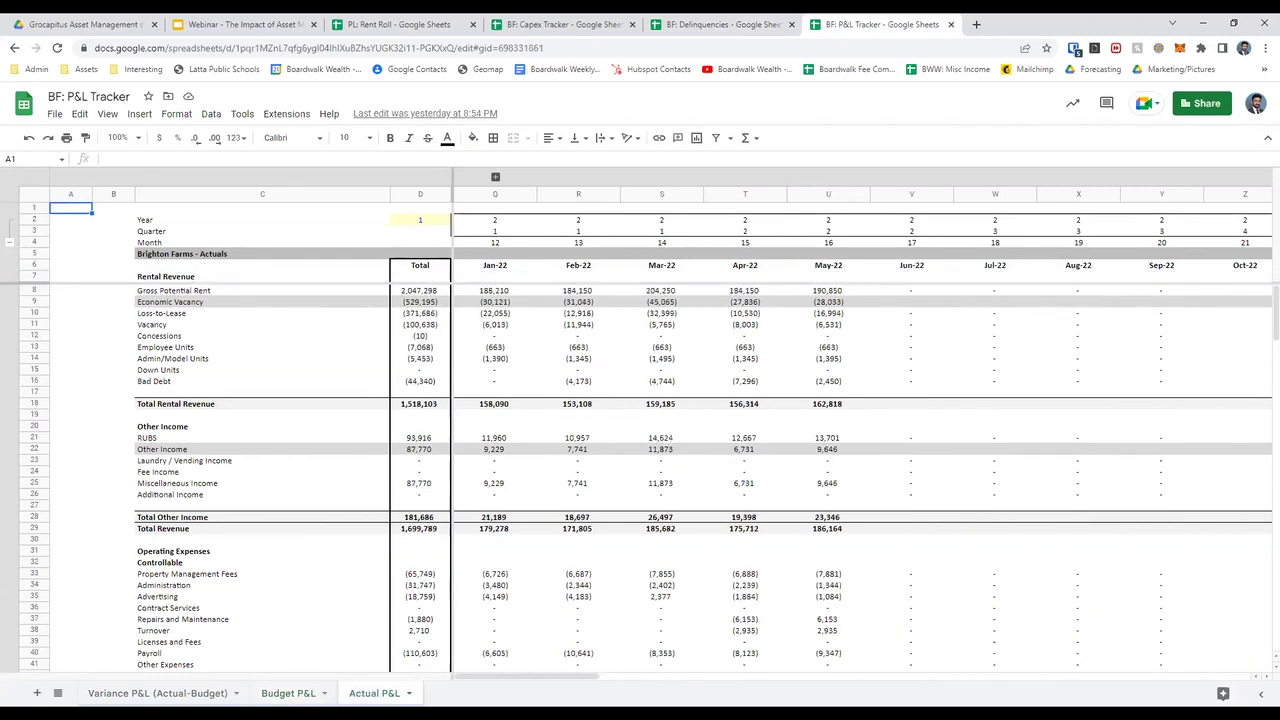
Follow the actual Gross Potential Rent from Jan-22 to May-22, ending in U8
{"action": "left_click", "coordinate": [507, 308]}
{"action": "key", "text": "Up"}
{"action": "key", "text": "Right"}
{"action": "key", "text": "Right"}
{"action": "key", "text": "Right"}
{"action": "key", "text": "Right"}
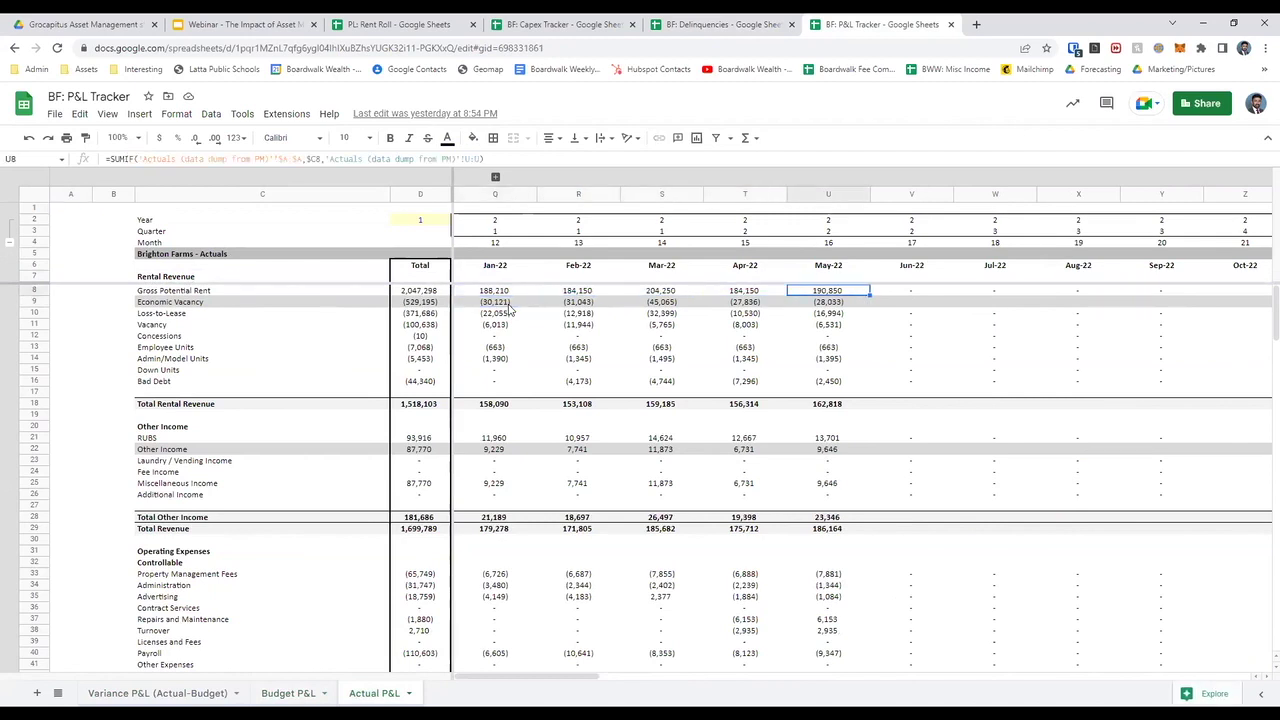
Go down to the May-22 Net Operating Income in U57 of the Actual P&L
{"action": "scroll", "coordinate": [465, 500], "scroll_direction": "down", "scroll_amount": 5}
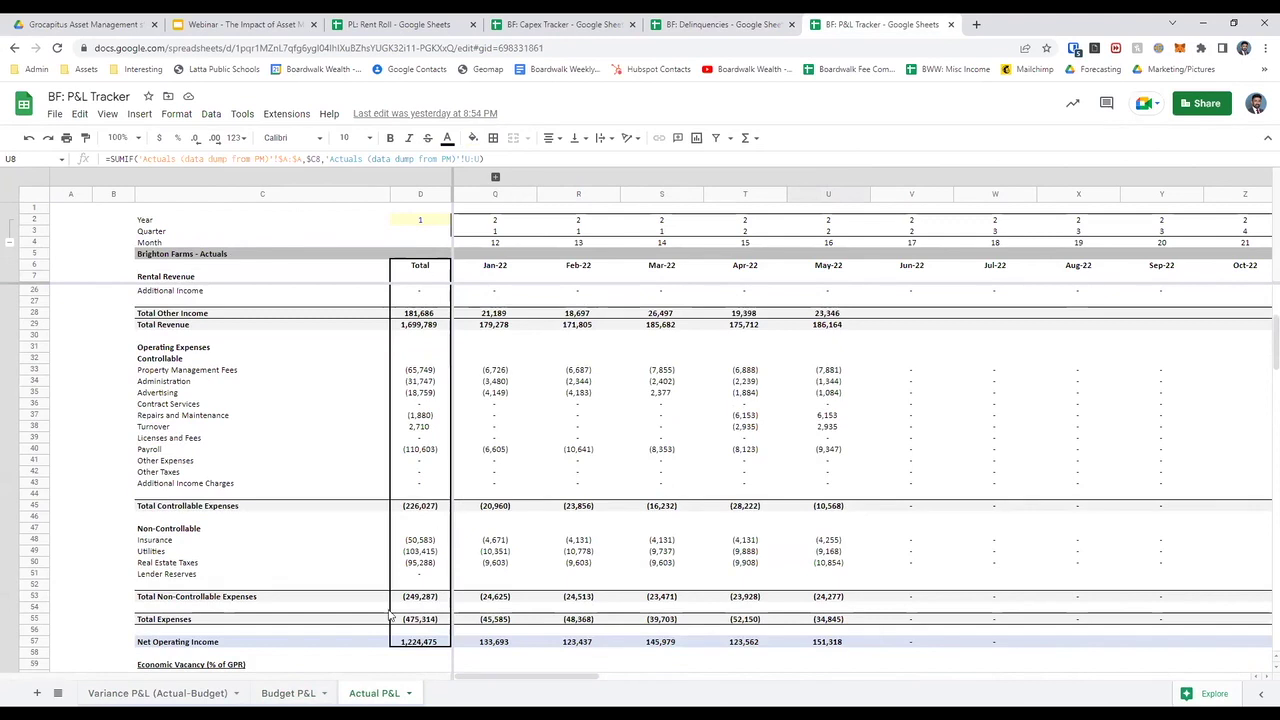
{"action": "left_click", "coordinate": [799, 634]}
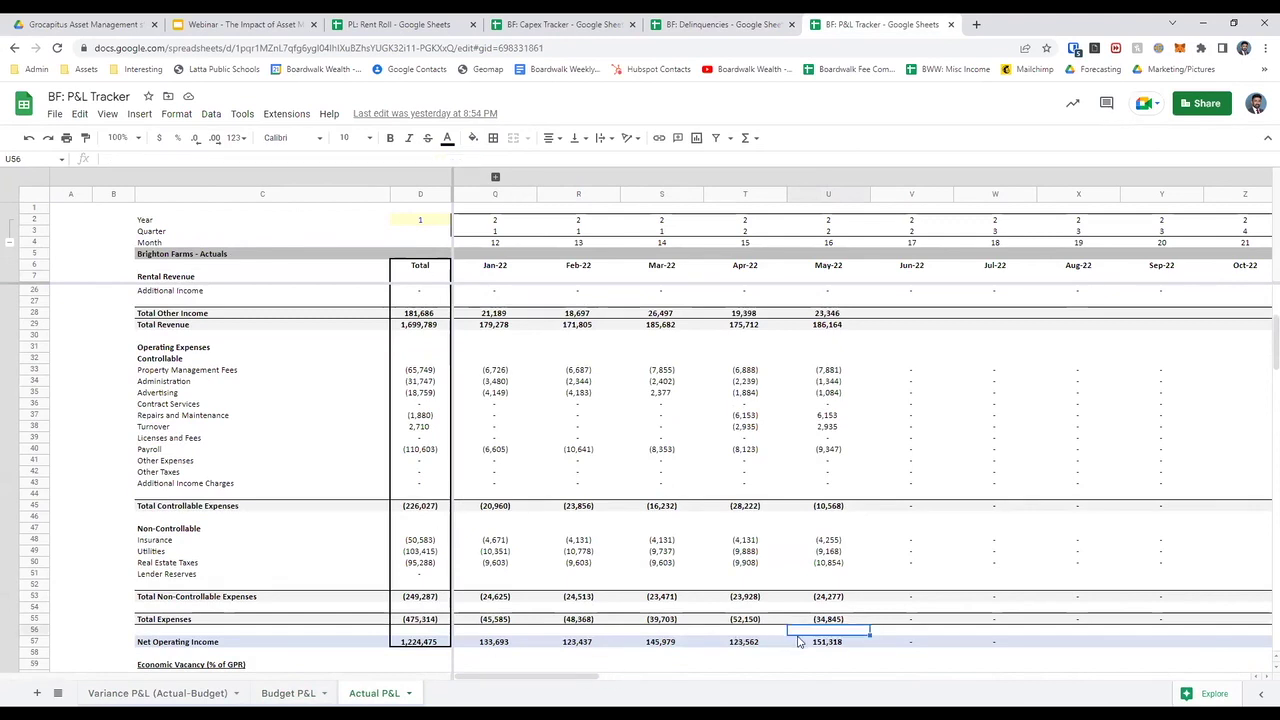
{"action": "left_click", "coordinate": [799, 640]}
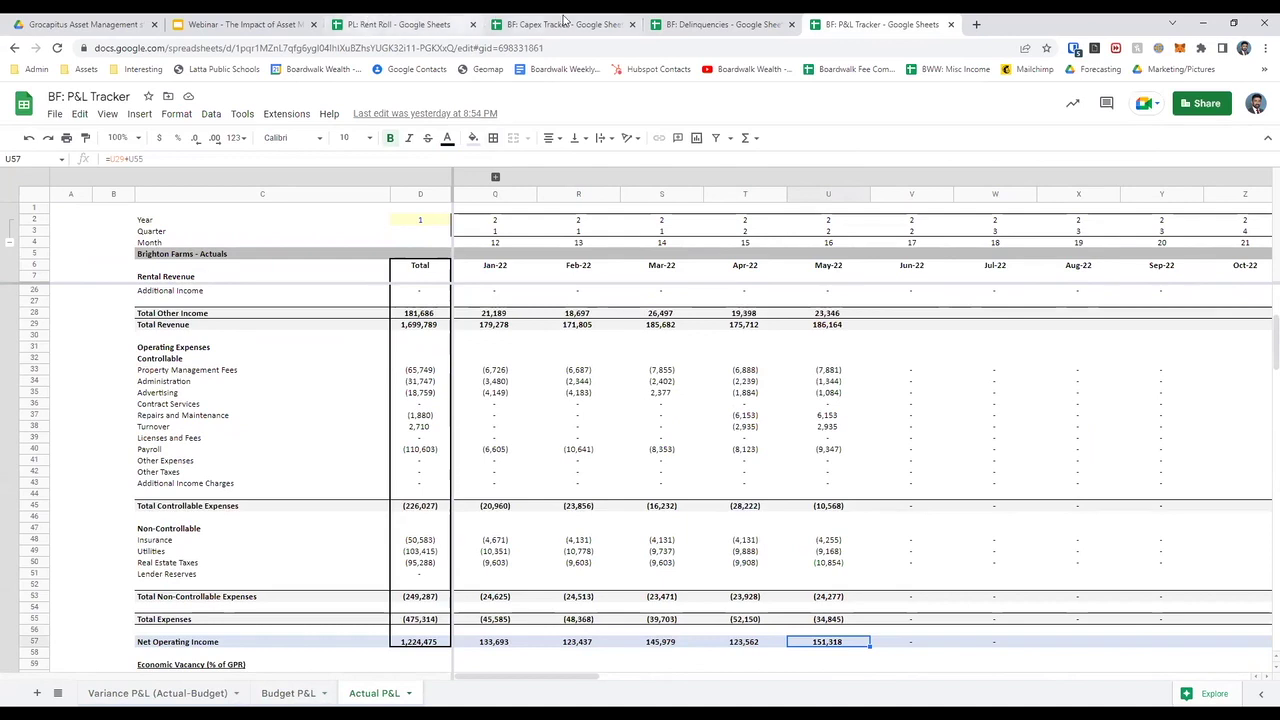
Select Total Economic Vacancy % from Jan-22 through May-22, Q66:U66, then return to the Rental Revenue section
{"action": "scroll", "coordinate": [501, 477], "scroll_direction": "down", "scroll_amount": 5}
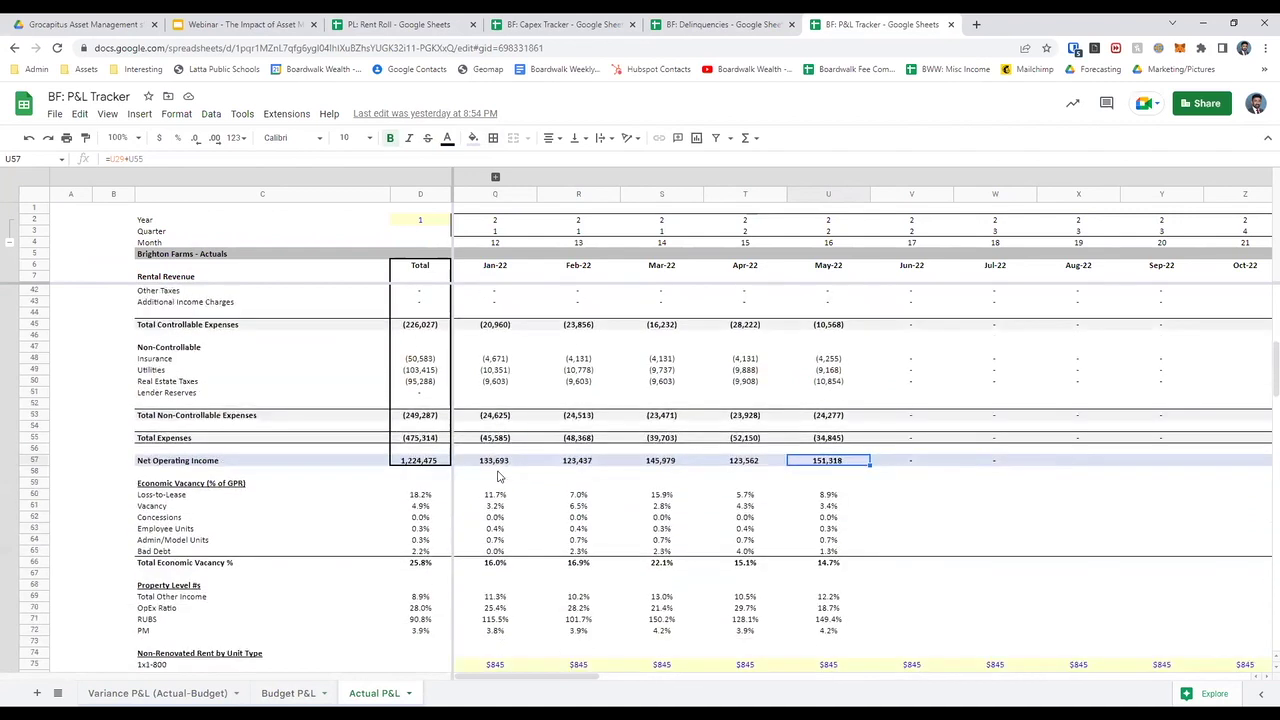
{"action": "left_click", "coordinate": [820, 536]}
{"action": "key", "text": "shift+Left"}
{"action": "key", "text": "shift+Left"}
{"action": "key", "text": "shift+Left"}
{"action": "key", "text": "shift+Left"}
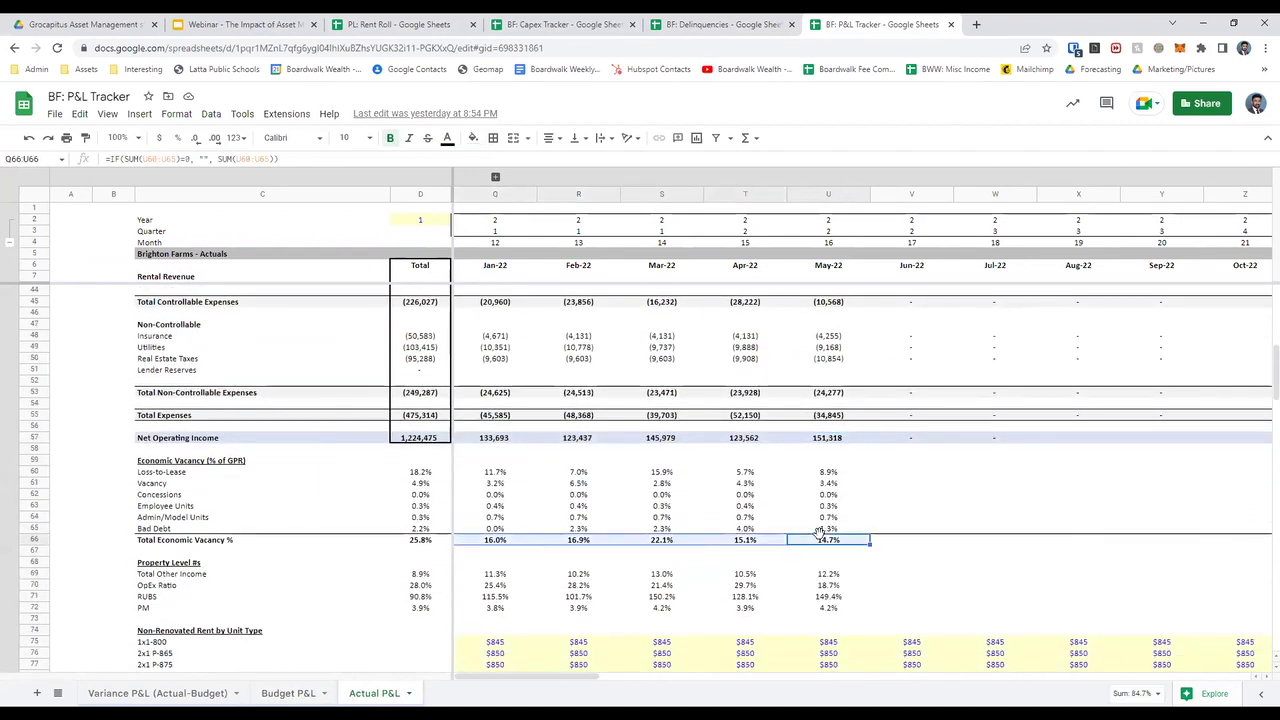
{"action": "scroll", "coordinate": [810, 300], "scroll_direction": "up", "scroll_amount": 10}
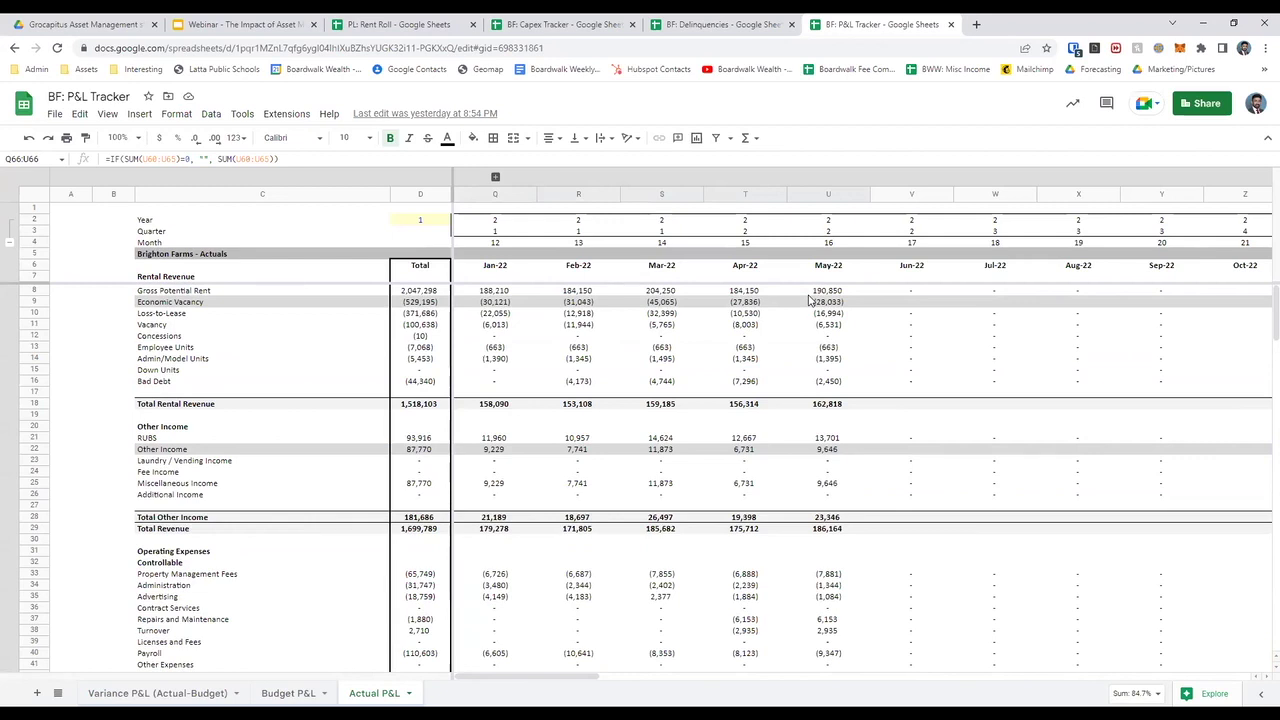
Go through the May-22 economic vacancy components on the Actual P&L, from Loss-to-Lease in U60 down to Bad Debt in U65
{"action": "scroll", "coordinate": [783, 376], "scroll_direction": "down", "scroll_amount": 10}
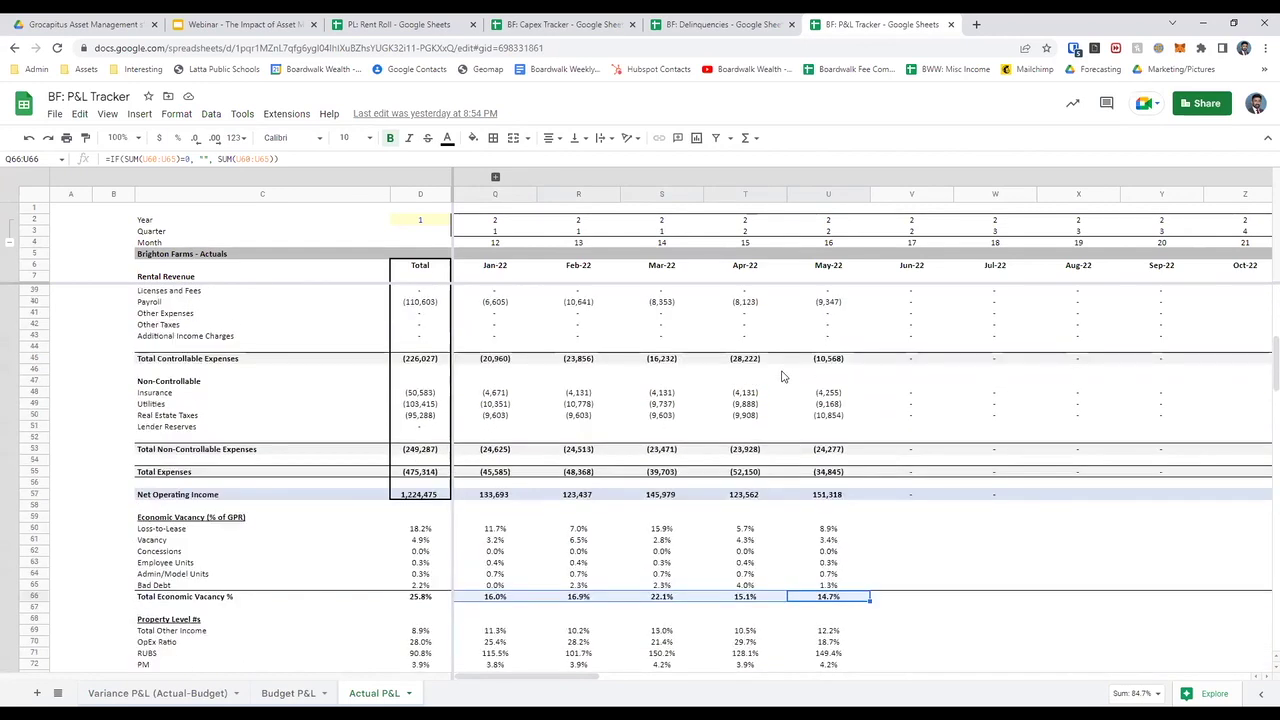
{"action": "left_click", "coordinate": [690, 539]}
{"action": "left_click", "coordinate": [822, 543]}
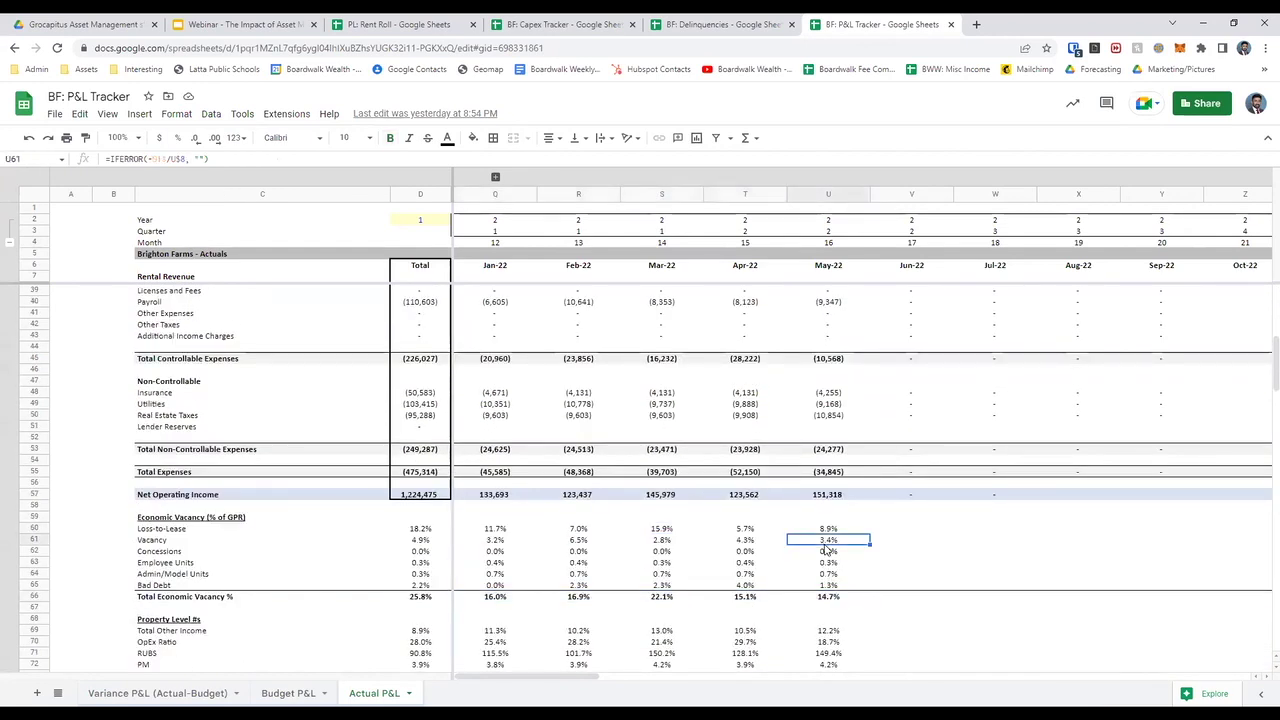
{"action": "key", "text": "Up"}
{"action": "key", "text": "Down"}
{"action": "key", "text": "Down"}
{"action": "key", "text": "Down"}
{"action": "key", "text": "Down"}
{"action": "key", "text": "Down"}
{"action": "scroll", "coordinate": [826, 549], "scroll_direction": "down", "scroll_amount": 2}
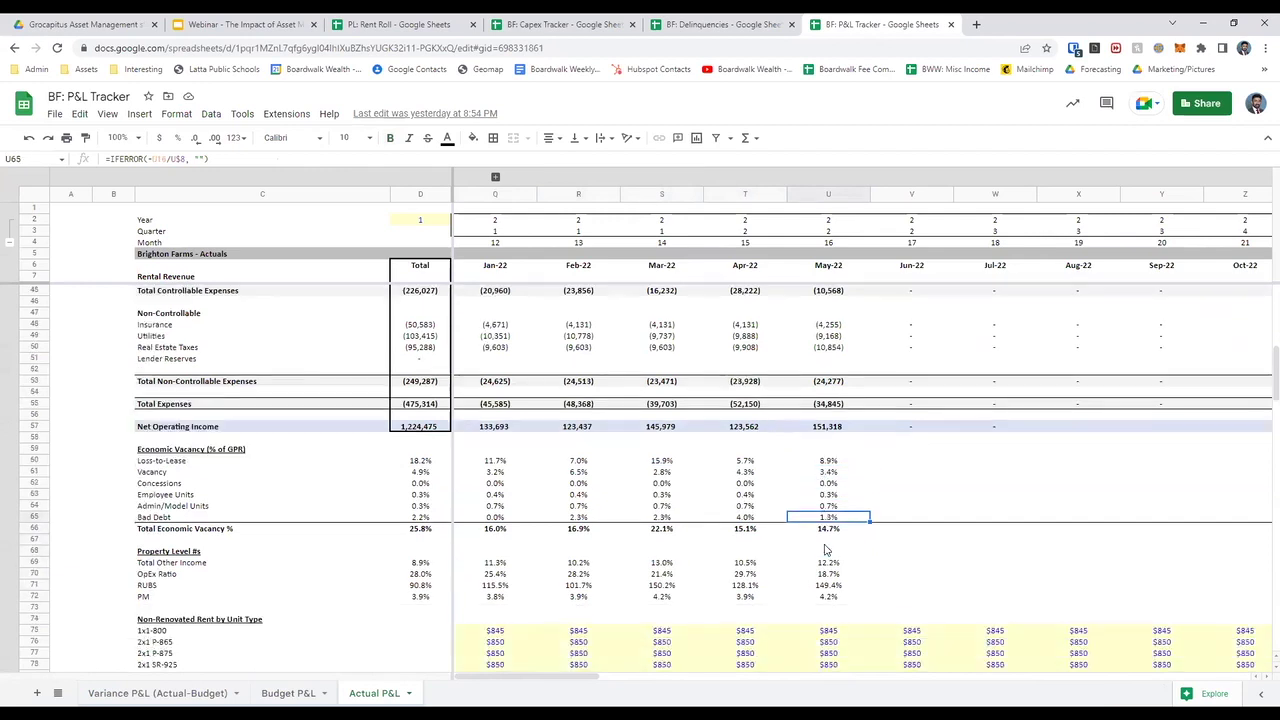
Select the May-22 Property Level #s from Total Other Income through PM, U69:U72
{"action": "key", "text": "Down"}
{"action": "key", "text": "Down"}
{"action": "key", "text": "Down"}
{"action": "key", "text": "Down"}
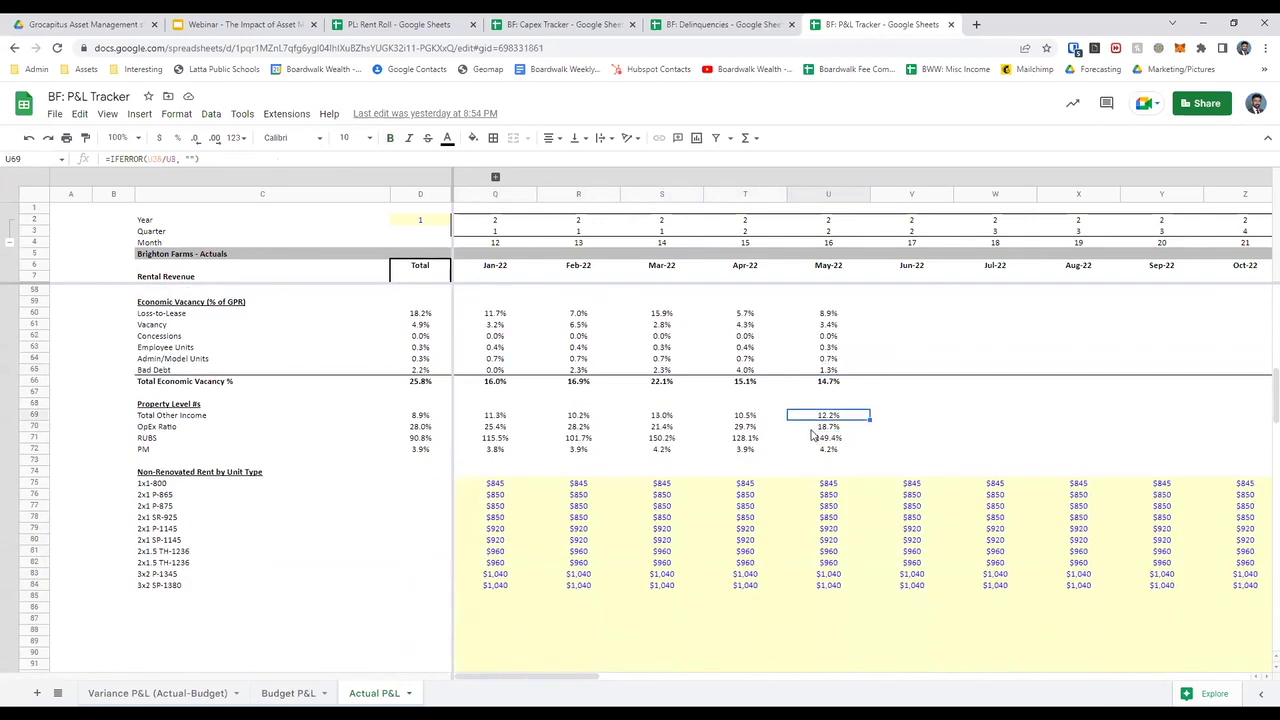
{"action": "key", "text": "shift+Down"}
{"action": "key", "text": "shift+Down"}
{"action": "key", "text": "shift+Down"}
{"action": "key", "text": "Down"}
Look over the non-renovated and renovated rents by unit type, selecting U81 and U103, and return to the Rental Revenue section
{"action": "scroll", "coordinate": [812, 435], "scroll_direction": "down", "scroll_amount": 1}
{"action": "left_click", "coordinate": [796, 438]}
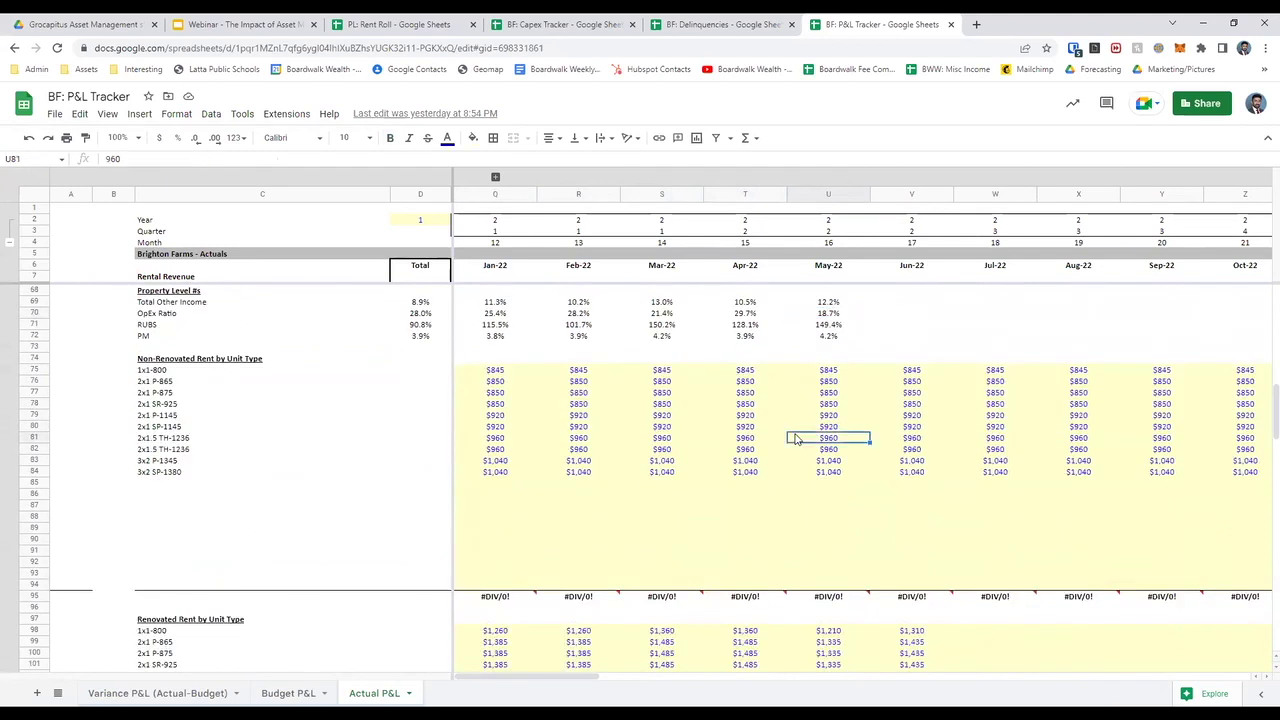
{"action": "scroll", "coordinate": [796, 438], "scroll_direction": "down", "scroll_amount": 3}
{"action": "left_click", "coordinate": [811, 516]}
{"action": "scroll", "coordinate": [811, 517], "scroll_direction": "down", "scroll_amount": 4}
{"action": "scroll", "coordinate": [811, 516], "scroll_direction": "down", "scroll_amount": 15}
{"action": "scroll", "coordinate": [811, 516], "scroll_direction": "up", "scroll_amount": 20}
{"action": "scroll", "coordinate": [811, 516], "scroll_direction": "right", "scroll_amount": 2}
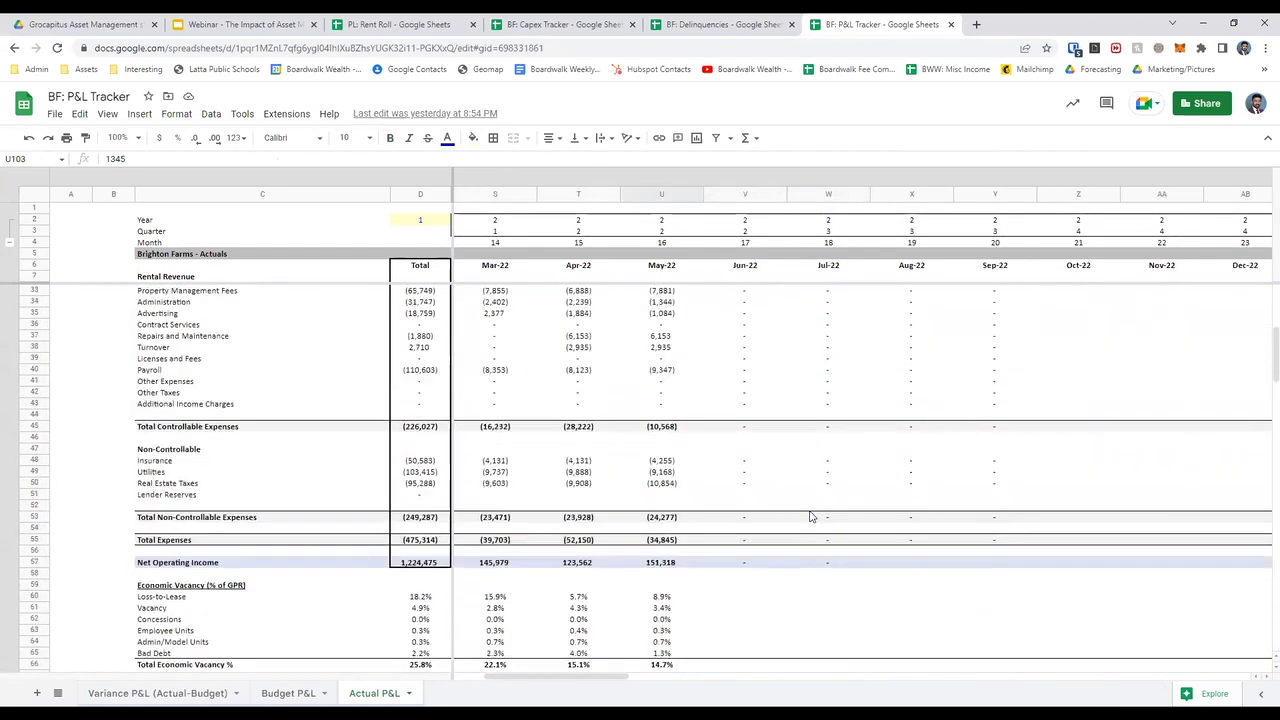
{"action": "scroll", "coordinate": [811, 516], "scroll_direction": "up", "scroll_amount": 8}
{"action": "scroll", "coordinate": [811, 516], "scroll_direction": "left", "scroll_amount": 2}
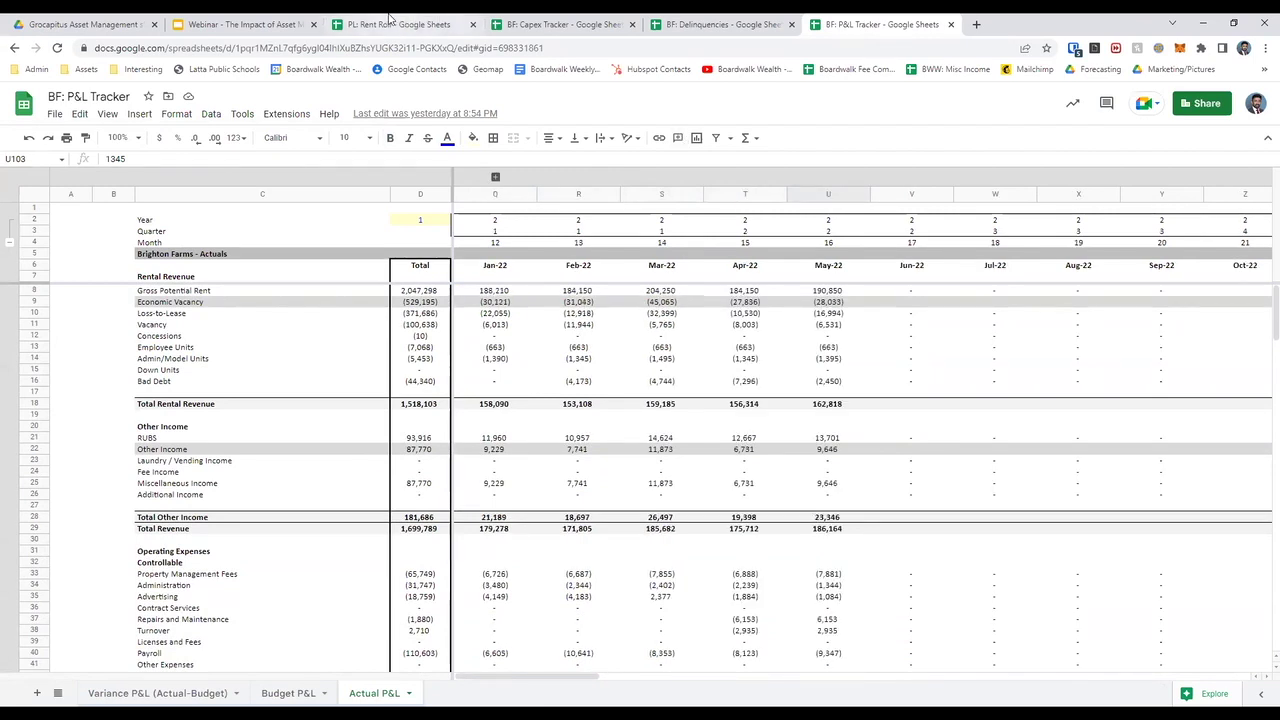
Select the Jan-22 to May-22 actuals from Gross Potential Rent to Payroll, then switch to the Variance P&L (Actual-Budget) sheet
{"action": "left_click_drag", "start_coordinate": [494, 291], "coordinate": [826, 655]}
{"action": "left_click", "coordinate": [826, 653]}
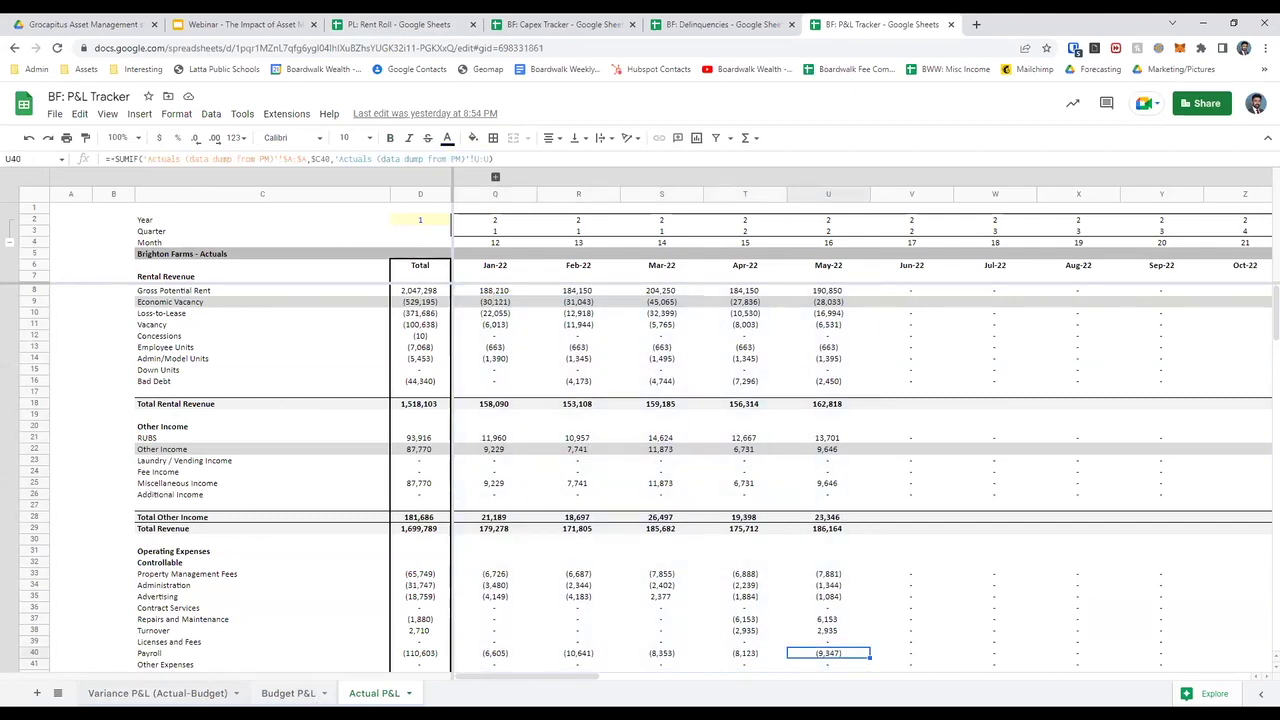
{"action": "left_click", "coordinate": [207, 697]}
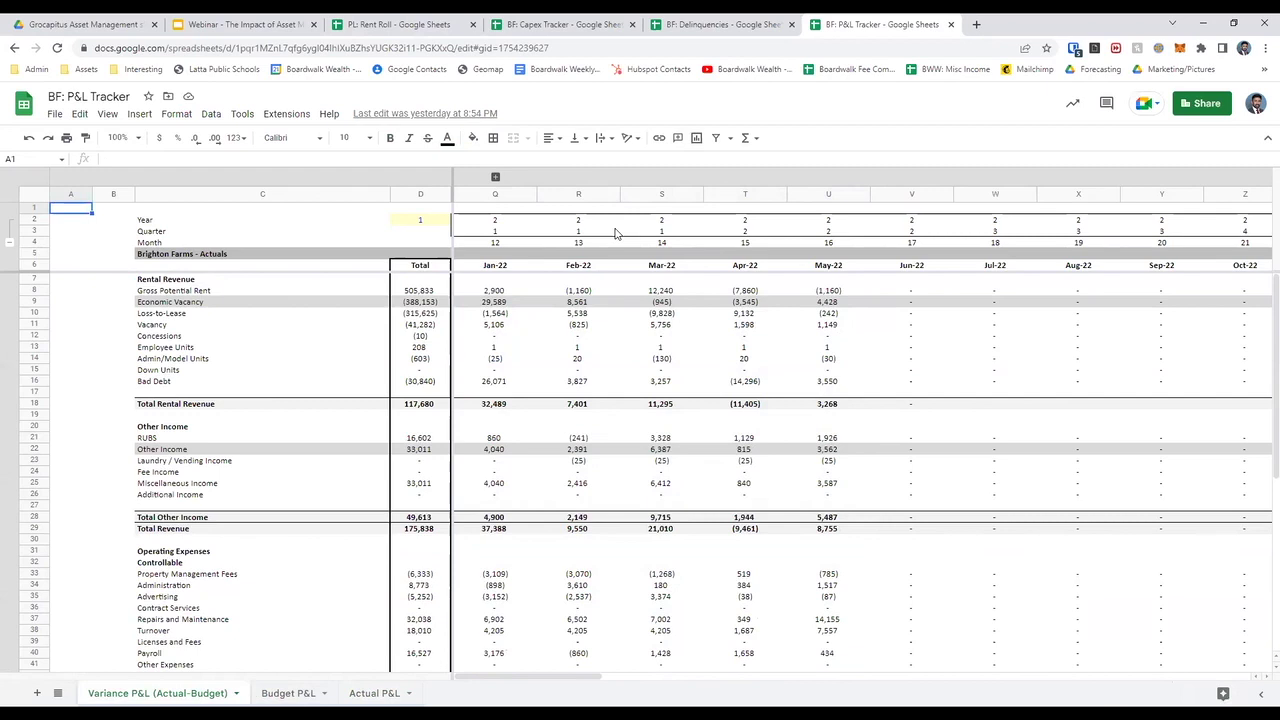
Follow the Gross Potential Rent variance from Jan-22 to May-22, ending in U8
{"action": "left_click", "coordinate": [505, 313]}
{"action": "key", "text": "Up"}
{"action": "key", "text": "Up"}
{"action": "key", "text": "Right"}
{"action": "key", "text": "Right"}
{"action": "key", "text": "Right"}
{"action": "key", "text": "Right"}
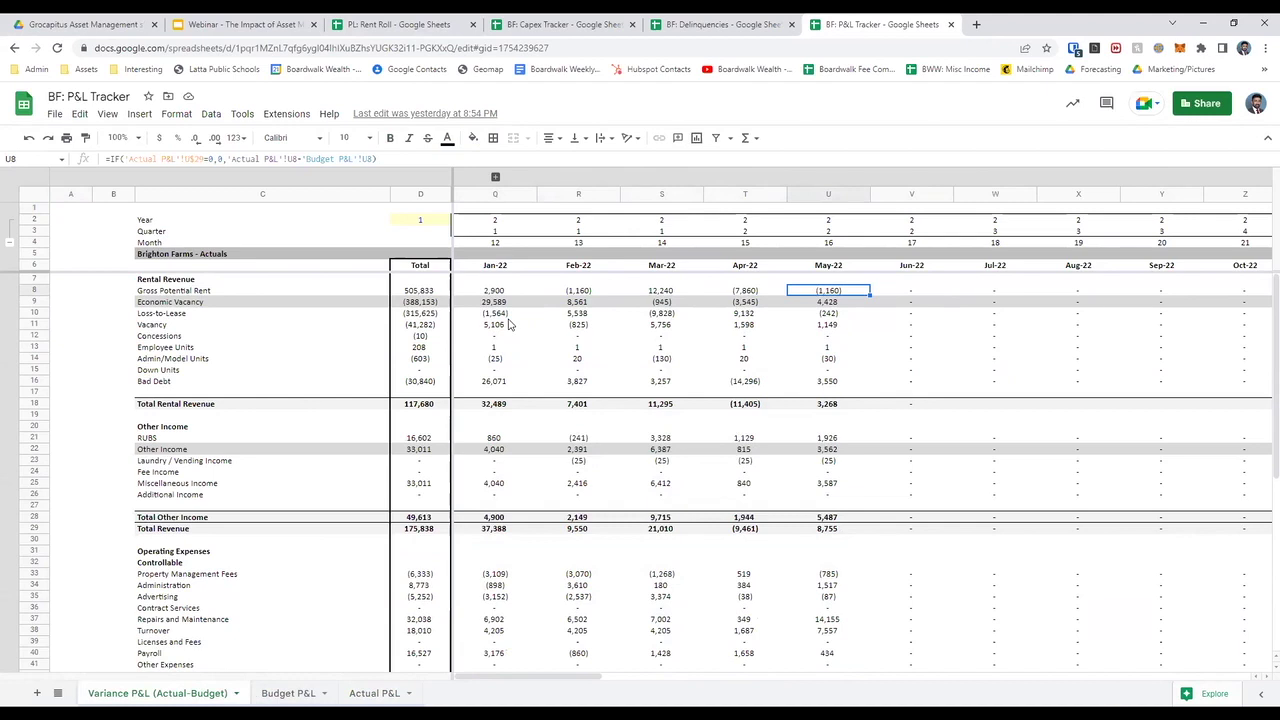
Go down to the May-22 Vacancy variance in U11 and highlight the Vacancy variances from Mar-22 to May-22, S11:U11
{"action": "key", "text": "Down"}
{"action": "key", "text": "Down"}
{"action": "key", "text": "Down"}
{"action": "key", "text": "shift+Left"}
{"action": "key", "text": "shift+Left"}
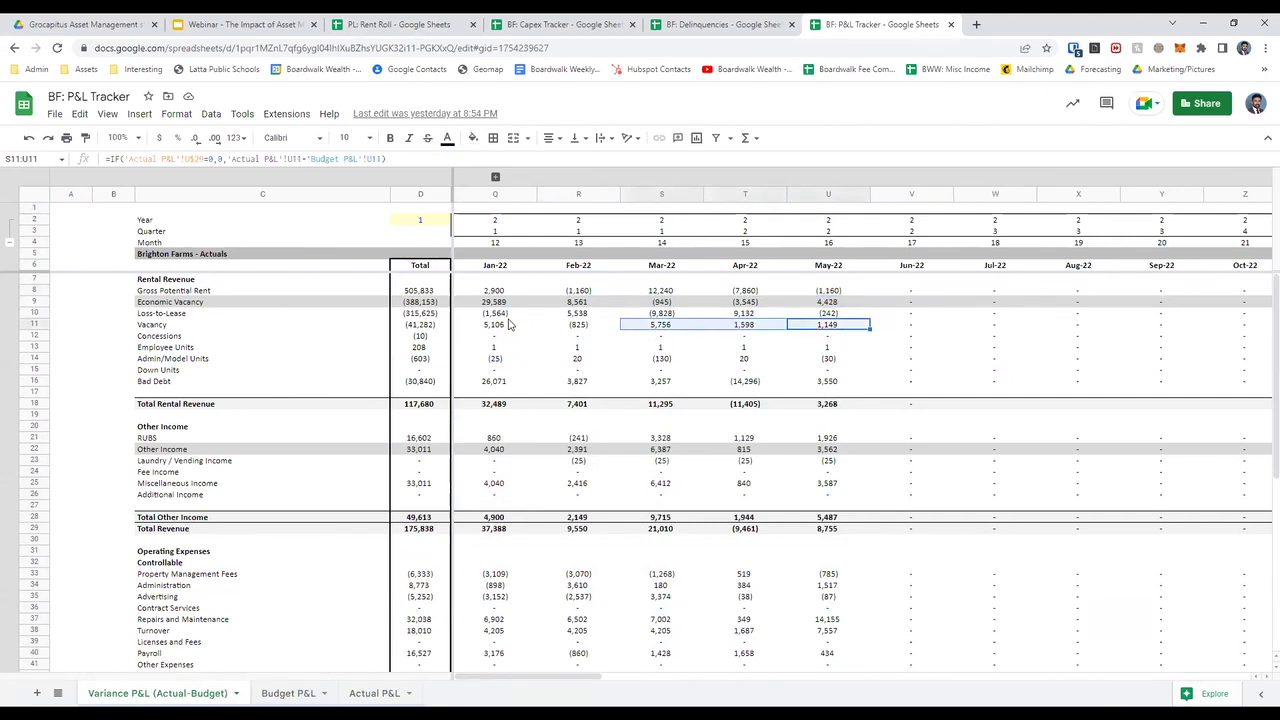
{"action": "key", "text": "shift+Right"}
{"action": "key", "text": "shift+Right"}
Go down the May-22 variances to Total Rental Revenue in U18, then to the Apr-22 figure in T18
{"action": "key", "text": "Down"}
{"action": "key", "text": "Down"}
{"action": "key", "text": "Down"}
{"action": "key", "text": "Down"}
{"action": "key", "text": "Down"}
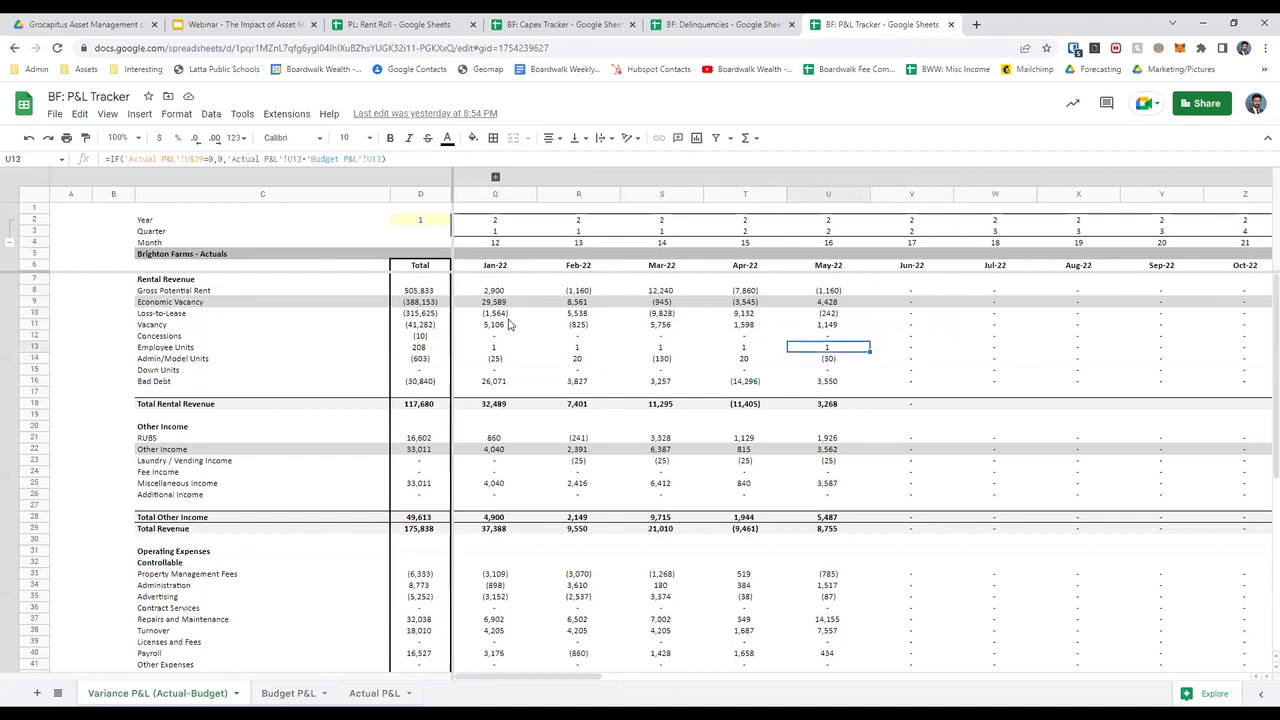
{"action": "key", "text": "Down"}
{"action": "key", "text": "Down"}
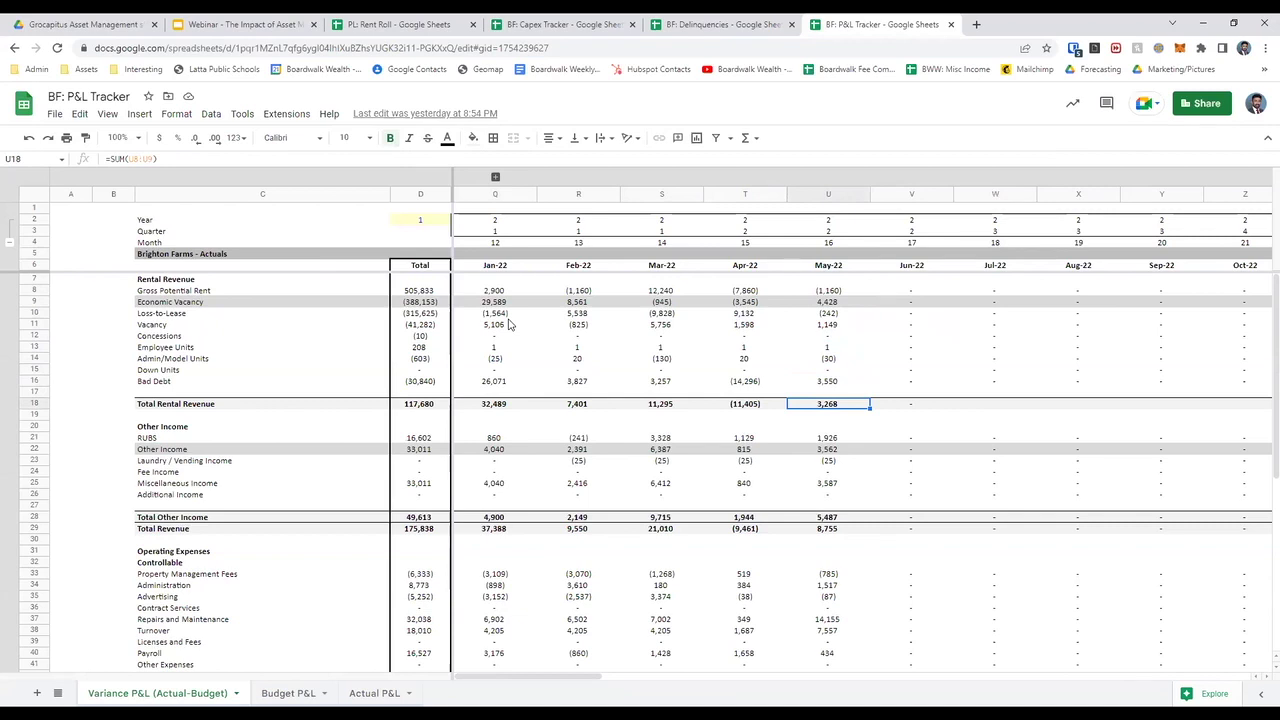
{"action": "key", "text": "Left"}
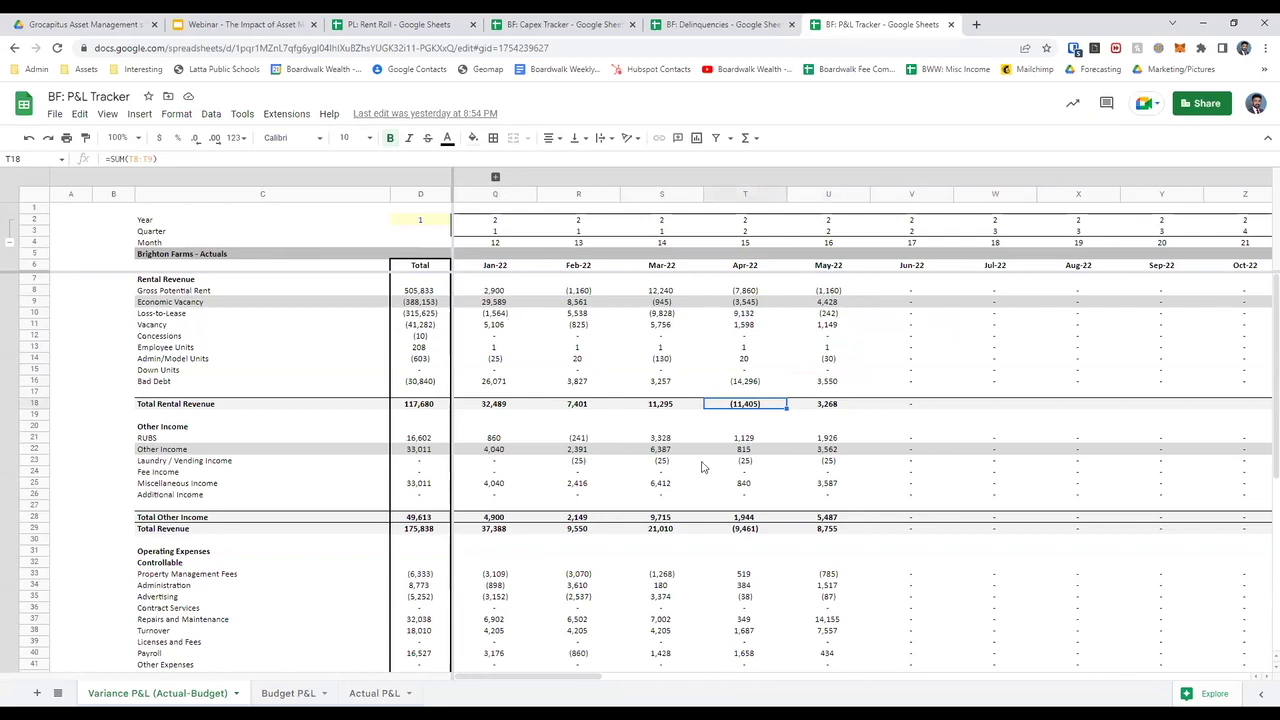
Follow the Total Other Income variance from Jan-22 to May-22, then go to the May-22 Total Revenue variance in U29
{"action": "scroll", "coordinate": [818, 442], "scroll_direction": "down", "scroll_amount": 2}
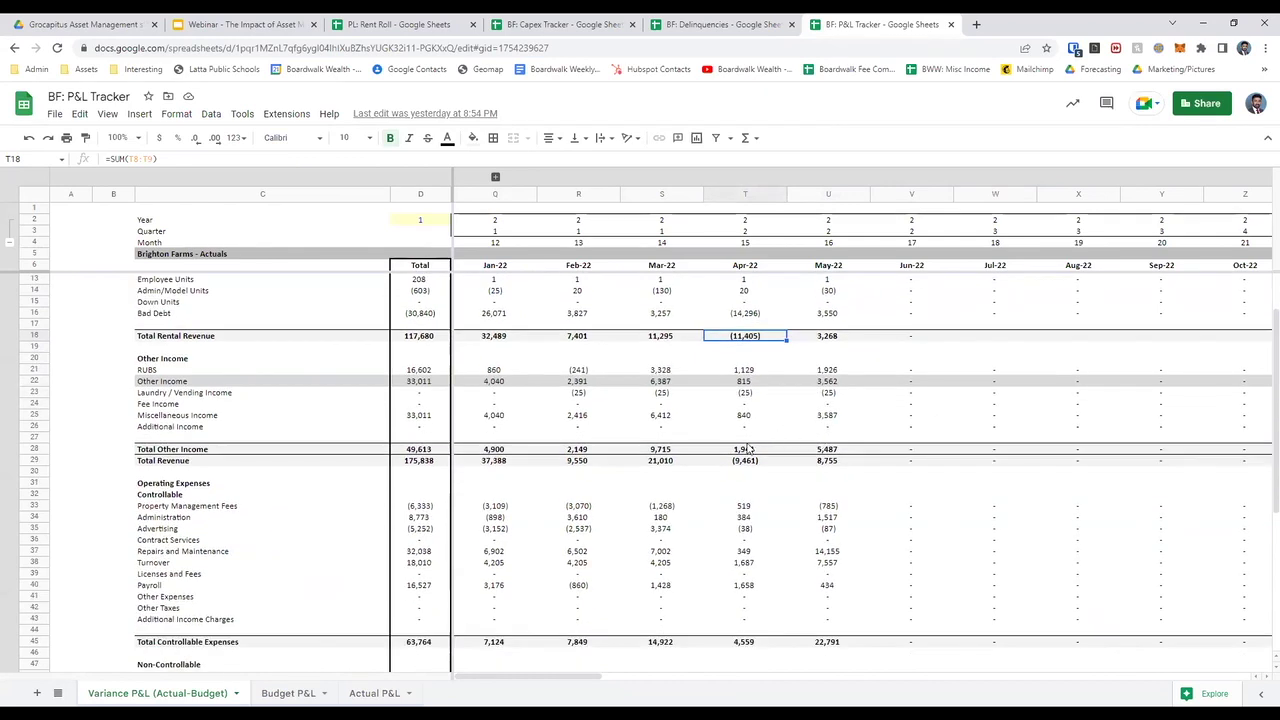
{"action": "key", "text": "Up"}
{"action": "key", "text": "Up"}
{"action": "left_click", "coordinate": [533, 455]}
{"action": "key", "text": "Right"}
{"action": "key", "text": "Right"}
{"action": "key", "text": "Right"}
{"action": "key", "text": "Right"}
{"action": "key", "text": "Down"}
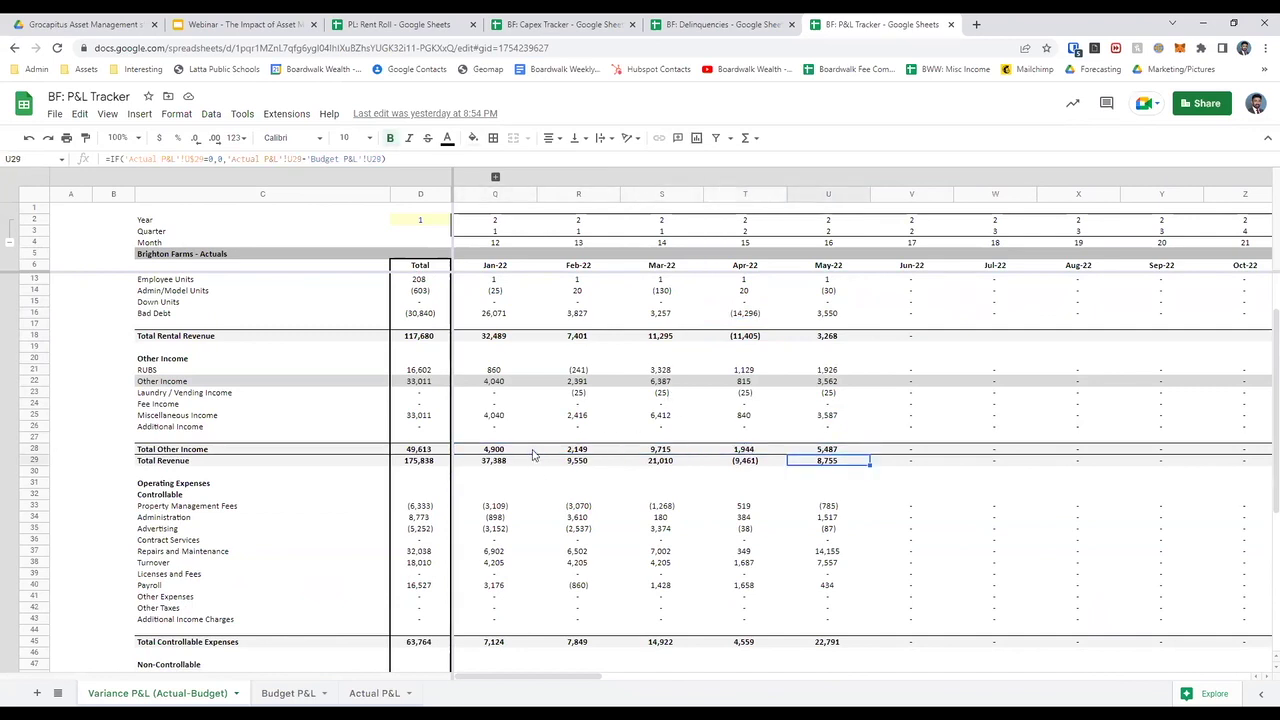
Select the Apr-22 controllable expense variances, T33:T44
{"action": "scroll", "coordinate": [760, 435], "scroll_direction": "down", "scroll_amount": 4}
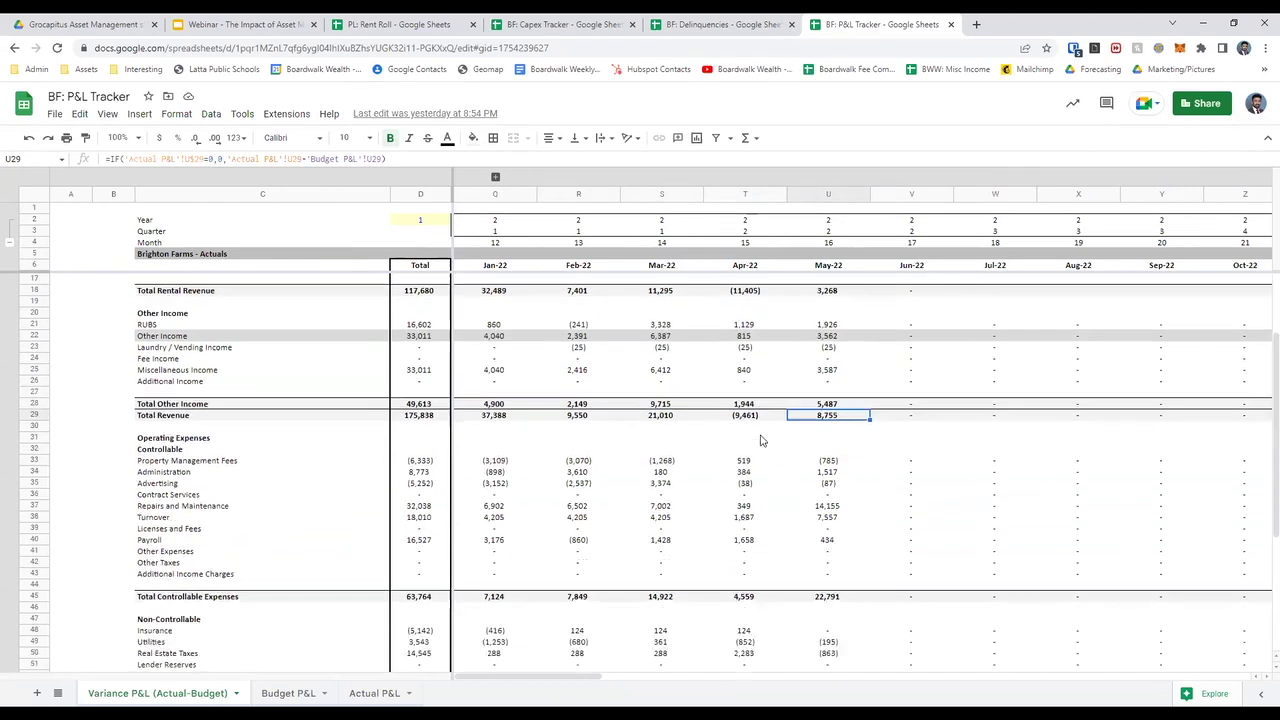
{"action": "left_click_drag", "start_coordinate": [716, 394], "coordinate": [762, 518]}
{"action": "scroll", "coordinate": [762, 518], "scroll_direction": "down", "scroll_amount": 1}
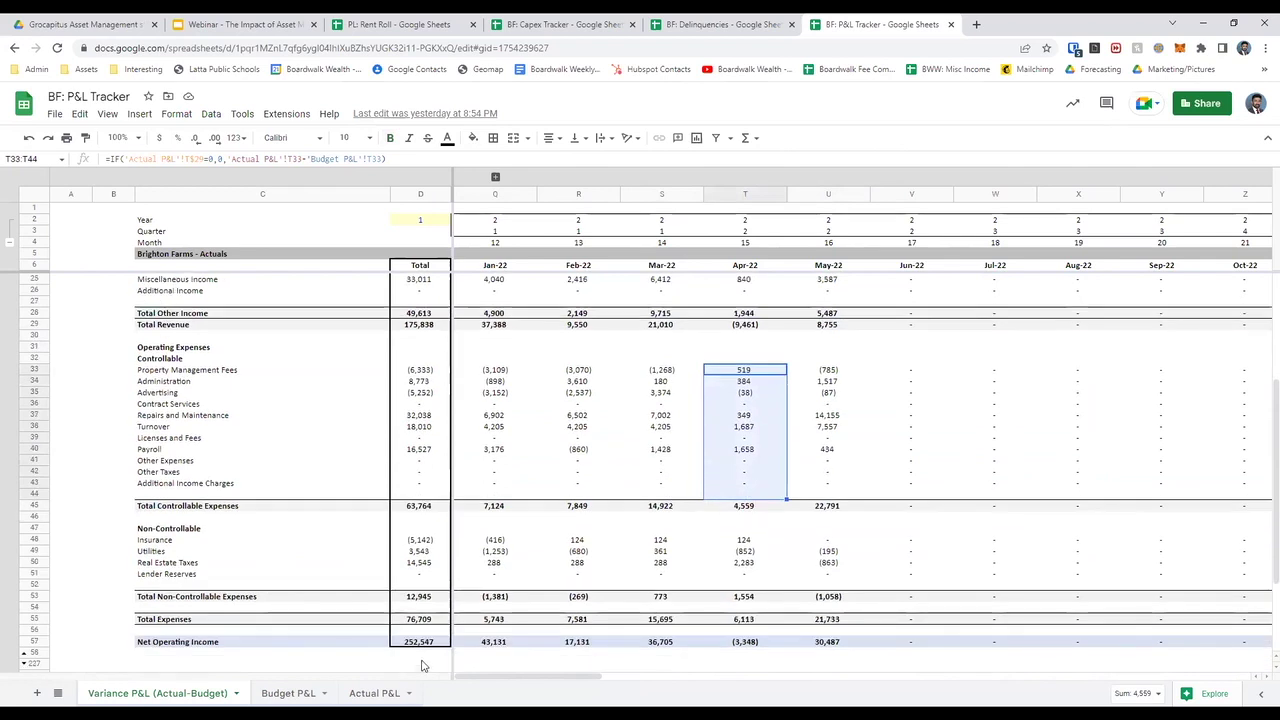
Select the Net Operating Income variances Q57:U57, then the total in D57, and return to the Rental Revenue section
{"action": "left_click", "coordinate": [506, 643]}
{"action": "key", "text": "shift+Right"}
{"action": "key", "text": "shift+Right"}
{"action": "key", "text": "shift+Right"}
{"action": "key", "text": "shift+Right"}
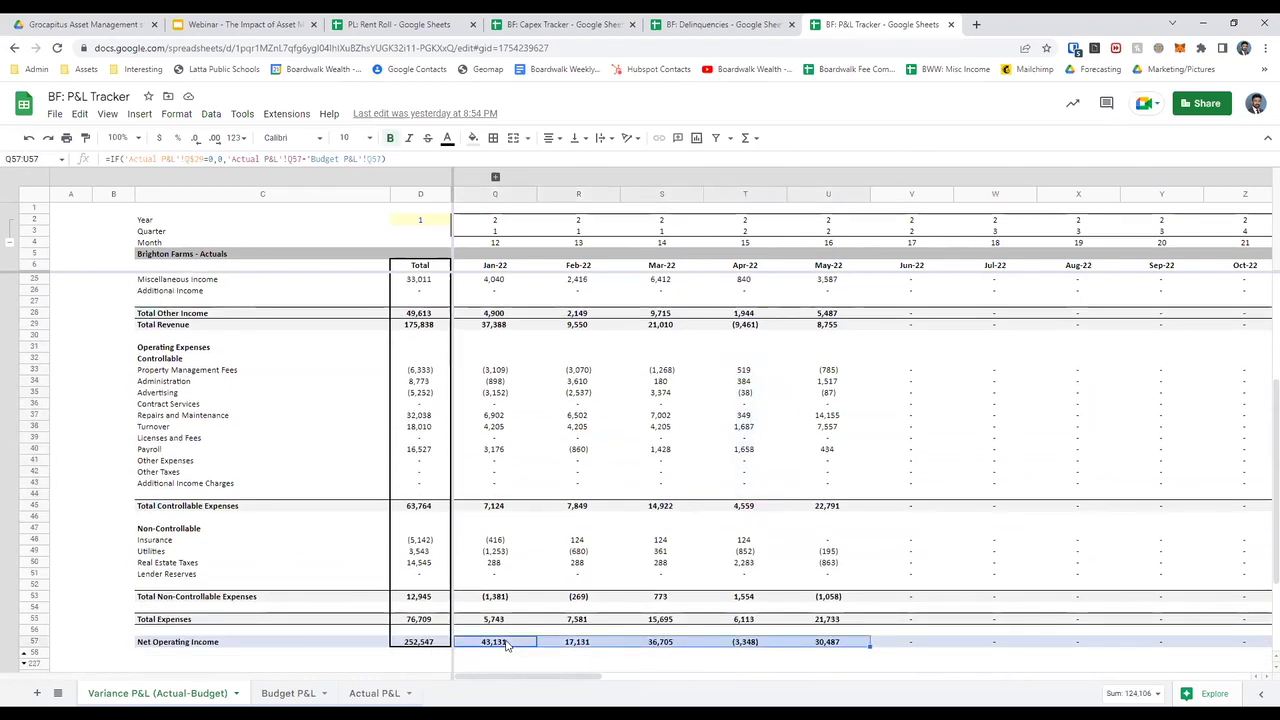
{"action": "key", "text": "Left"}
{"action": "scroll", "coordinate": [675, 364], "scroll_direction": "up", "scroll_amount": 6}
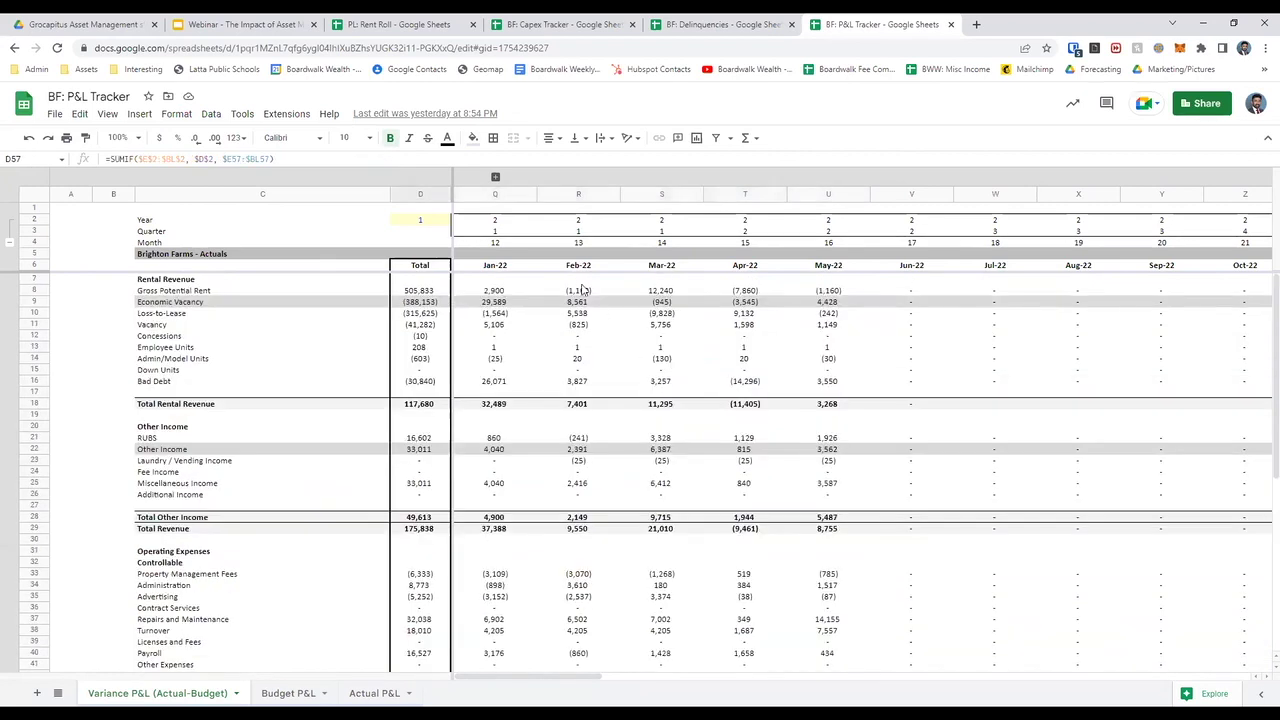
Highlight the Jan-22 to Apr-22 rental revenue variances Q8:T14, then move down to the operating expenses
{"action": "left_click_drag", "start_coordinate": [506, 292], "coordinate": [745, 340]}
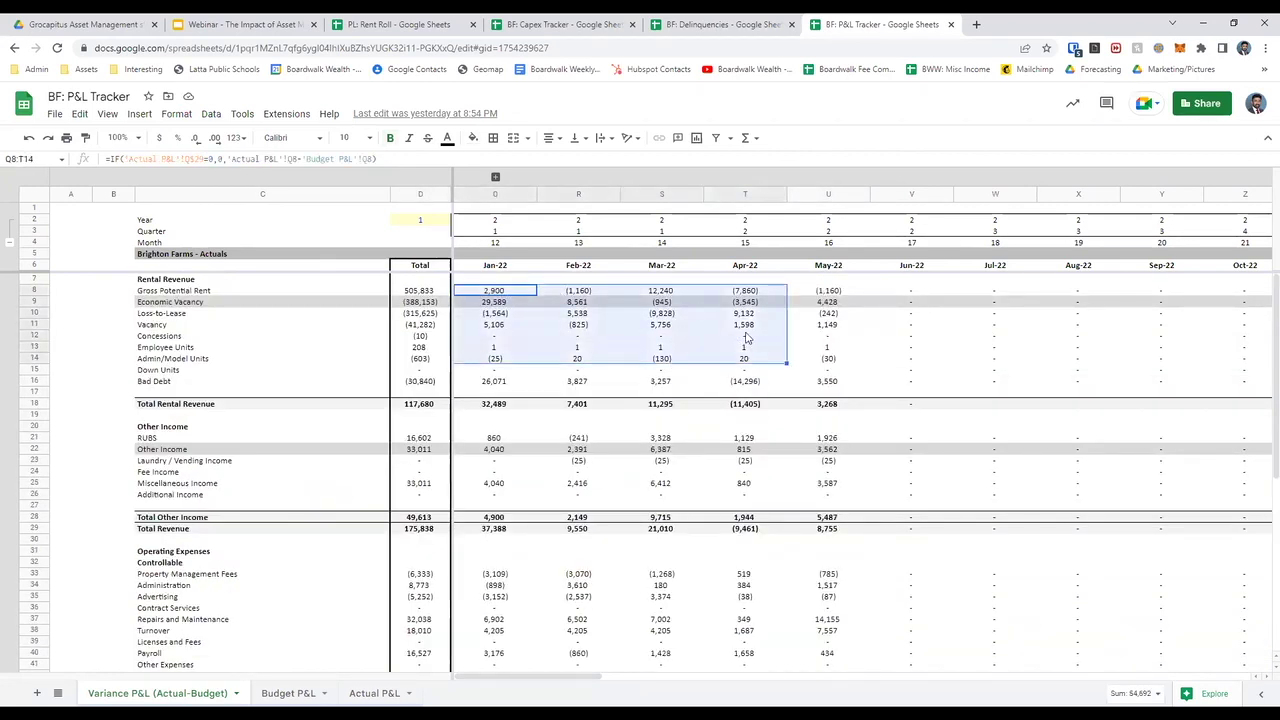
{"action": "scroll", "coordinate": [588, 572], "scroll_direction": "down", "scroll_amount": 5}
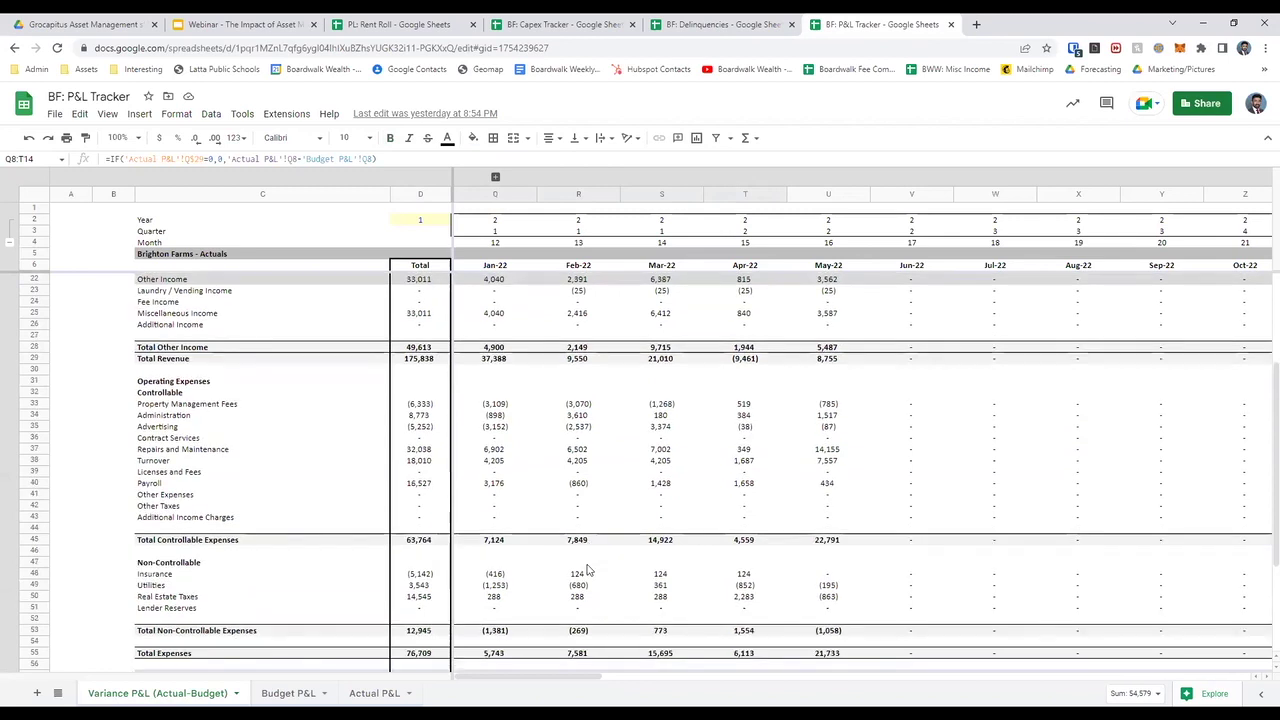
{"action": "left_click", "coordinate": [590, 552]}
{"action": "scroll", "coordinate": [590, 552], "scroll_direction": "down", "scroll_amount": 2}
Select the Net Operating Income variances Q57:U57 and then the Apr-22 variance in T57
{"action": "left_click", "coordinate": [502, 597]}
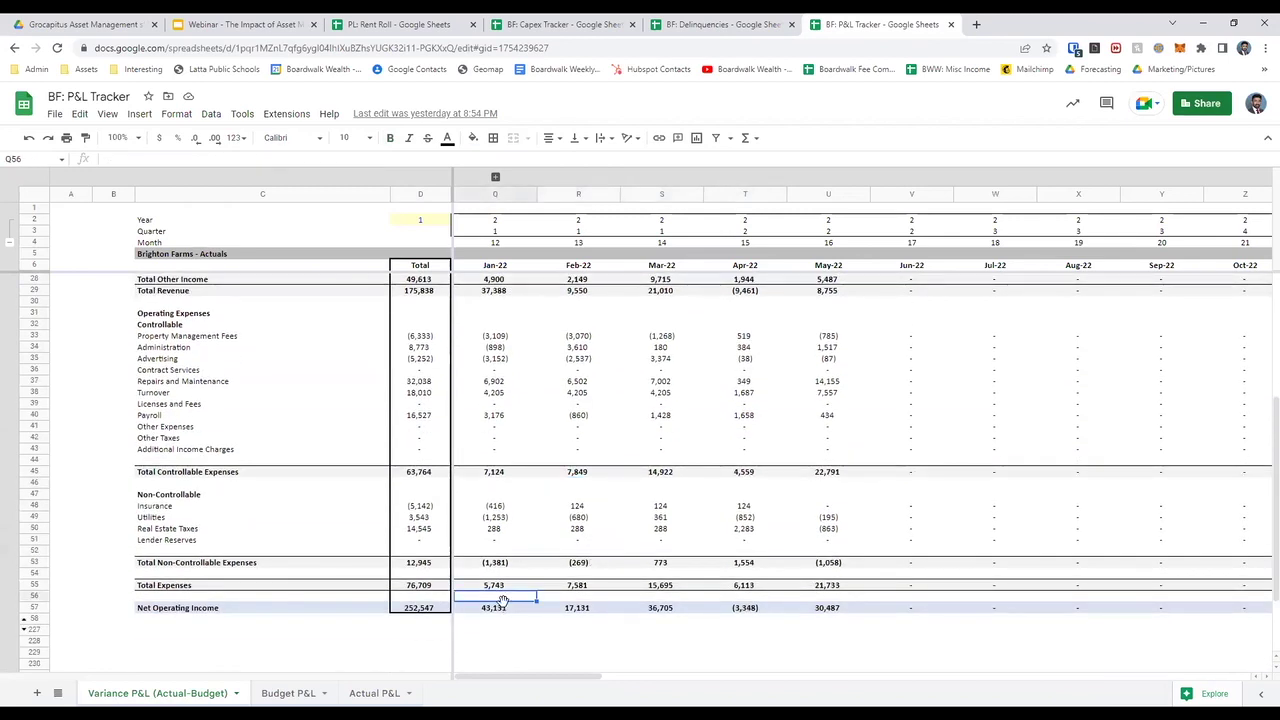
{"action": "key", "text": "Down"}
{"action": "key", "text": "shift+Right"}
{"action": "key", "text": "shift+Right"}
{"action": "key", "text": "shift+Right"}
{"action": "key", "text": "shift+Right"}
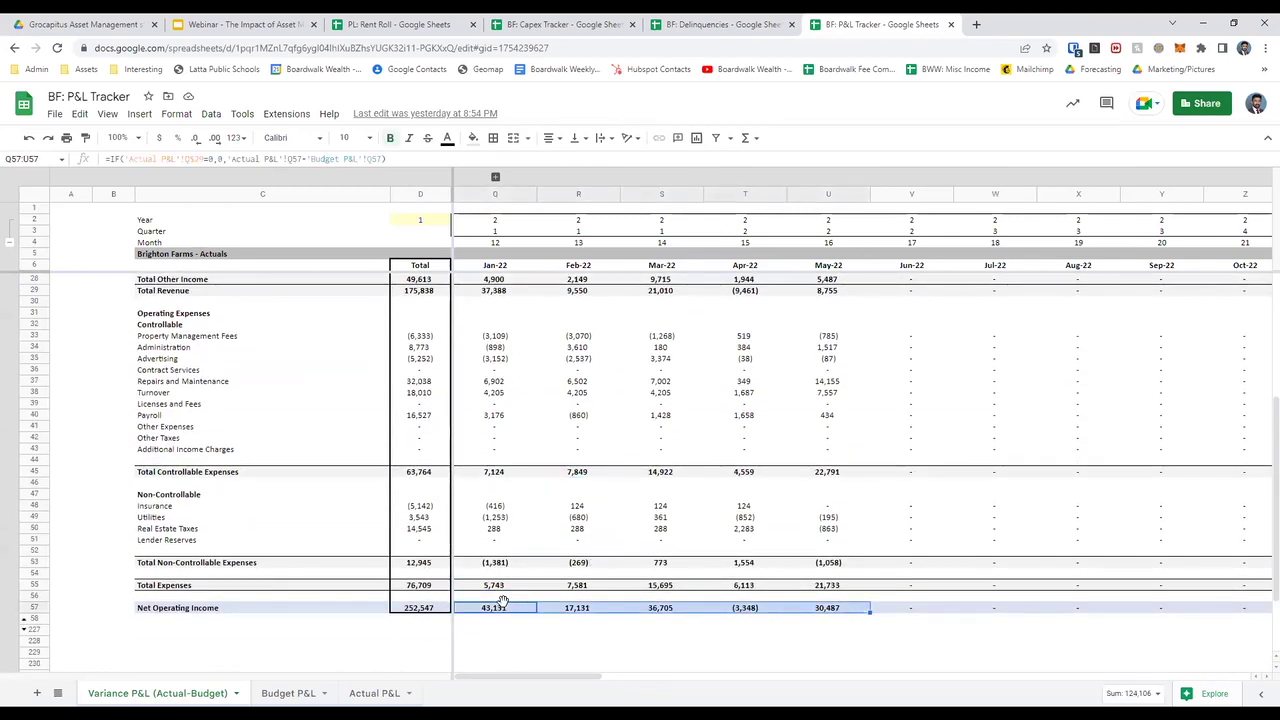
{"action": "key", "text": "Left"}
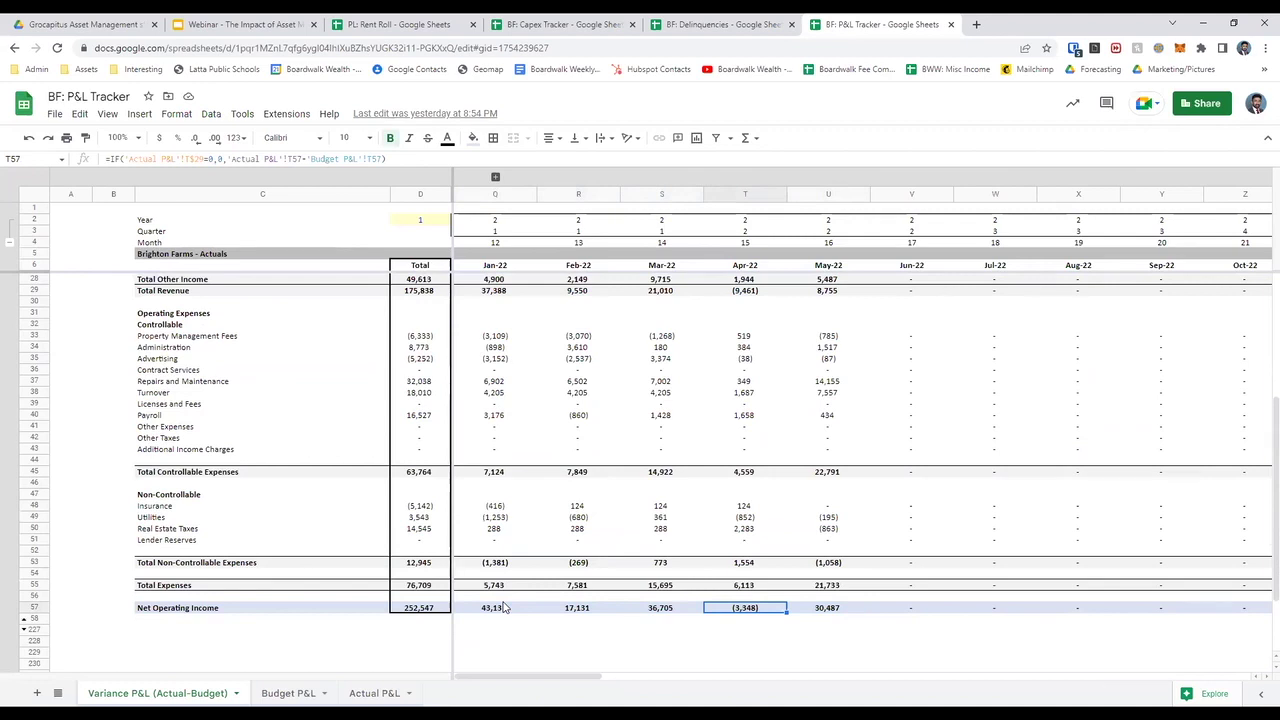
Reselect the Net Operating Income variances from Jan-22 through May-22, Q57:U57
{"action": "left_click", "coordinate": [504, 605]}
{"action": "key", "text": "shift+Right"}
{"action": "key", "text": "shift+Right"}
{"action": "key", "text": "shift+Right"}
{"action": "key", "text": "shift+Right"}
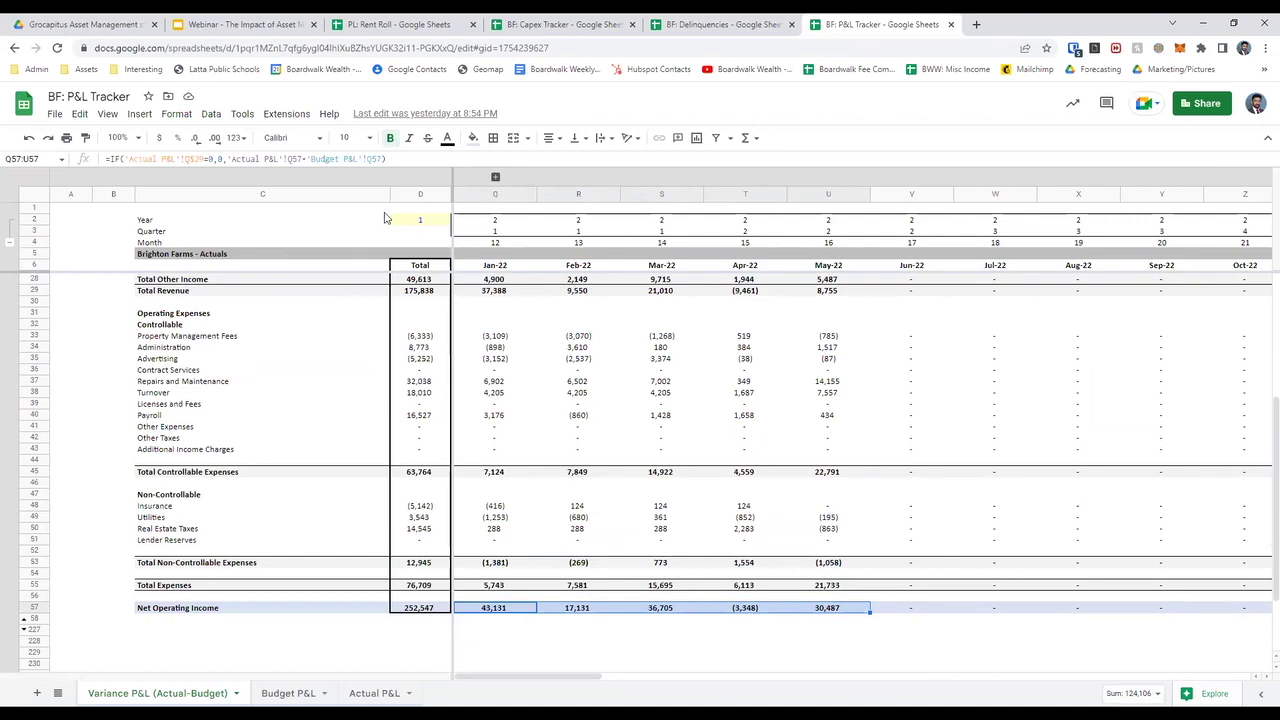
Set the Year for the Total column in D2 to 2
{"action": "left_click", "coordinate": [422, 226]}
{"action": "type", "text": "2"}
{"action": "key", "text": "Return"}
Compare the total Net Operating Income variance in D57 with the sum of the selected months Q57:U57
{"action": "left_click", "coordinate": [437, 611]}
{"action": "key", "text": "Right"}
{"action": "key", "text": "shift+Right"}
{"action": "key", "text": "shift+Right"}
{"action": "key", "text": "shift+Right"}
{"action": "key", "text": "shift+Right"}
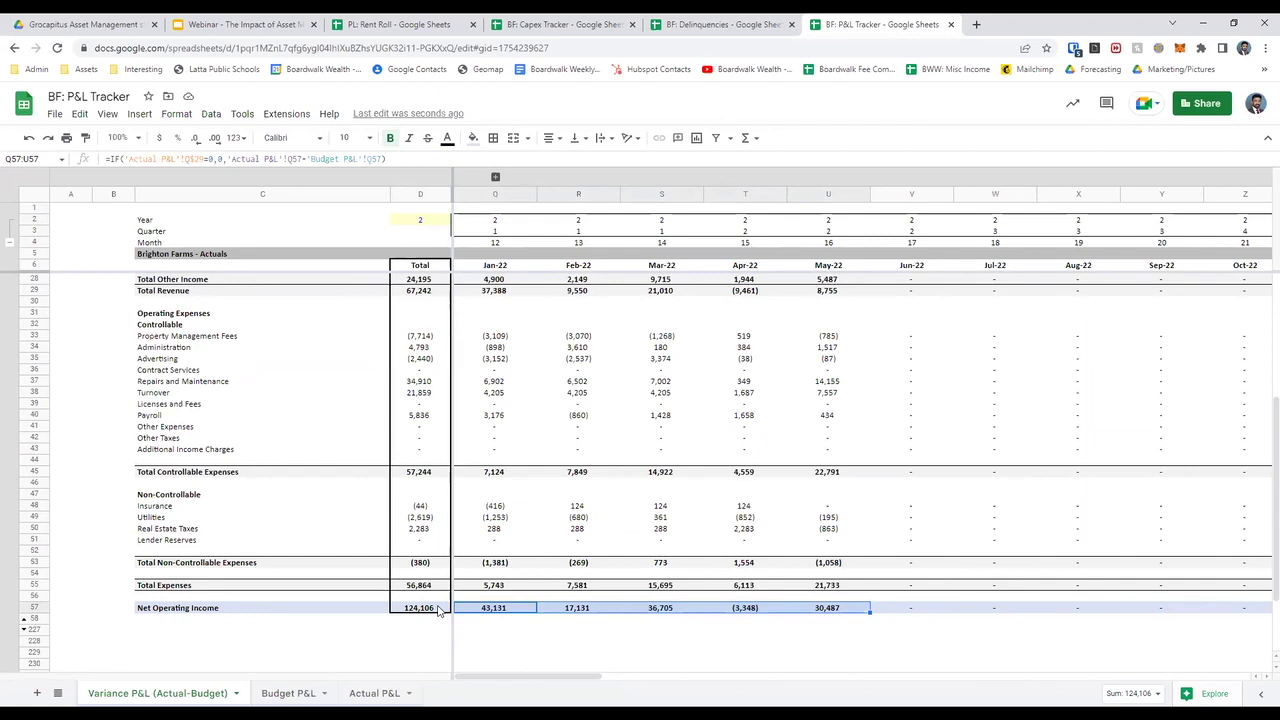
{"action": "scroll", "coordinate": [437, 611], "scroll_direction": "up", "scroll_amount": 1}
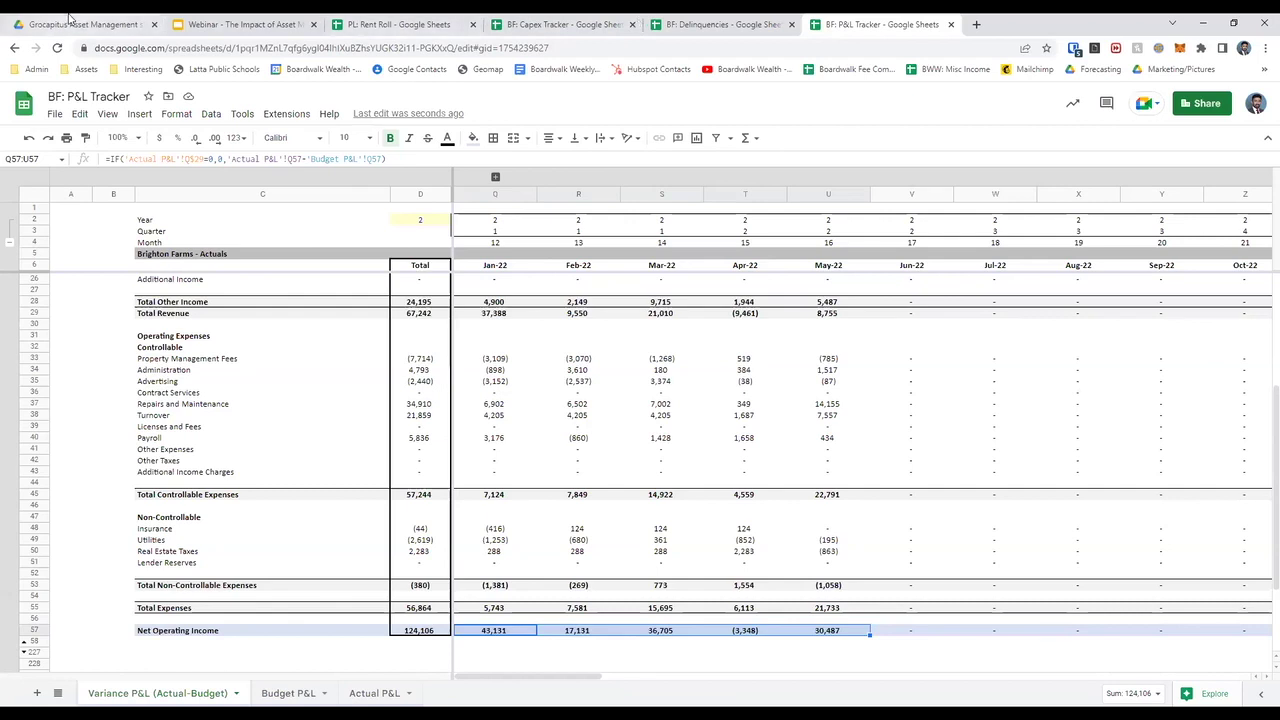
Switch to the asset management webinar presentation and go to its first slide
{"action": "left_click", "coordinate": [200, 24]}
{"action": "scroll", "coordinate": [87, 323], "scroll_direction": "up", "scroll_amount": 3}
{"action": "left_click", "coordinate": [79, 186]}
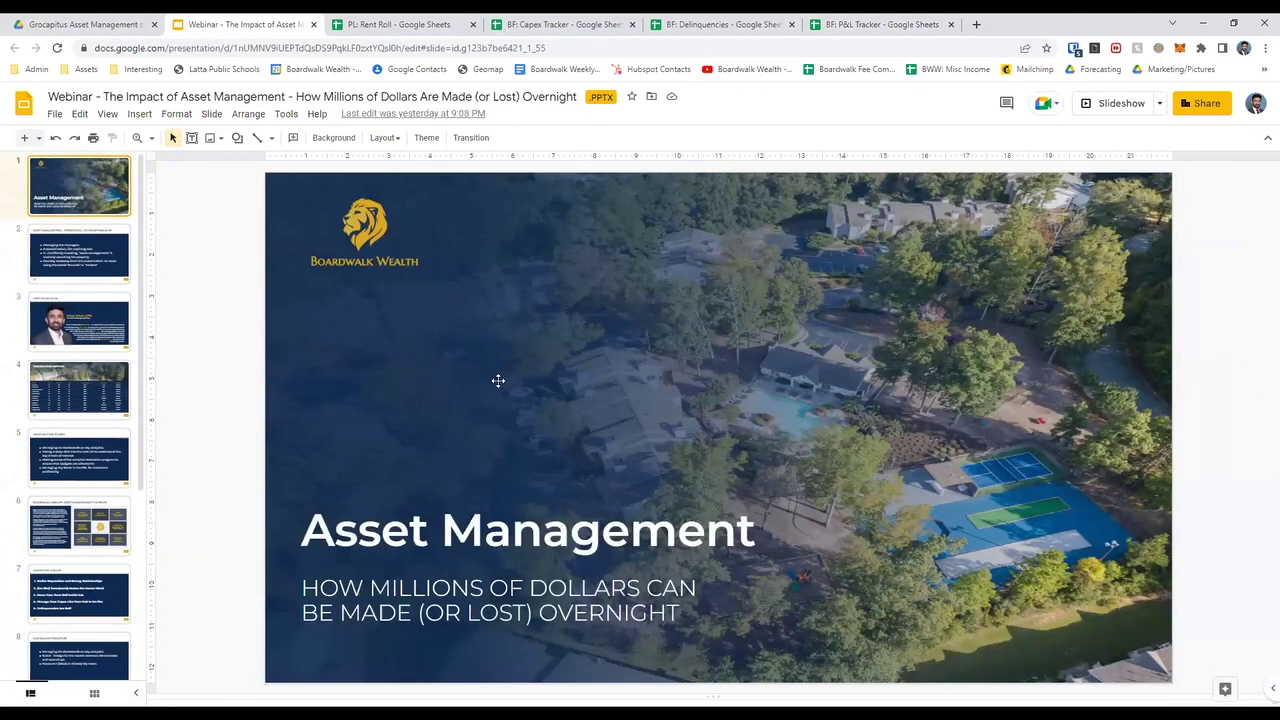